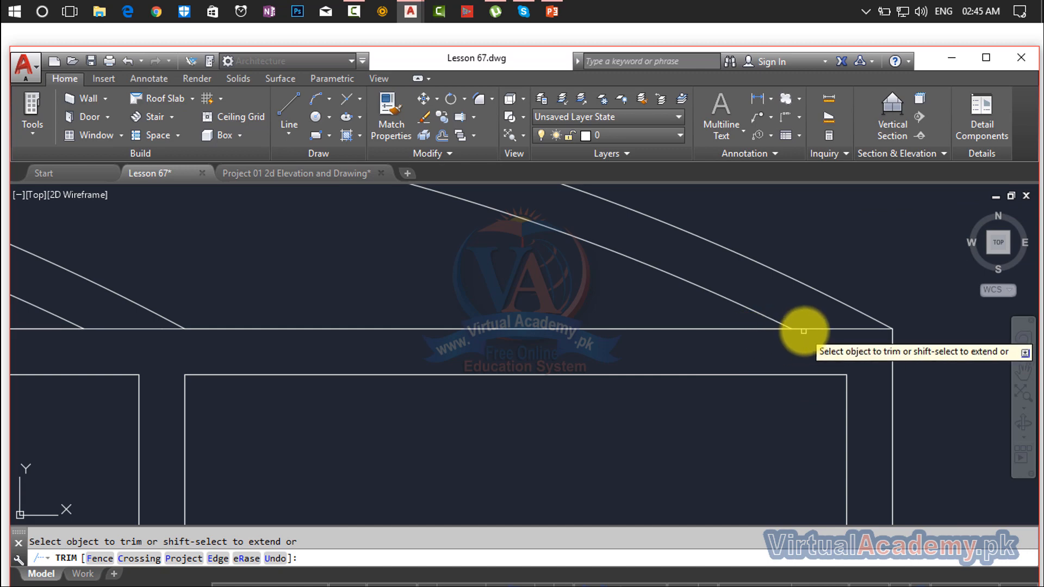
# Trim the horizontal line segments between the paired arc ends at the base of the window's arched top.
pyautogui.click(802, 329)
pyautogui.moveTo(361, 331); pyautogui.dragTo(723, 336, button='middle')
pyautogui.click(544, 333)
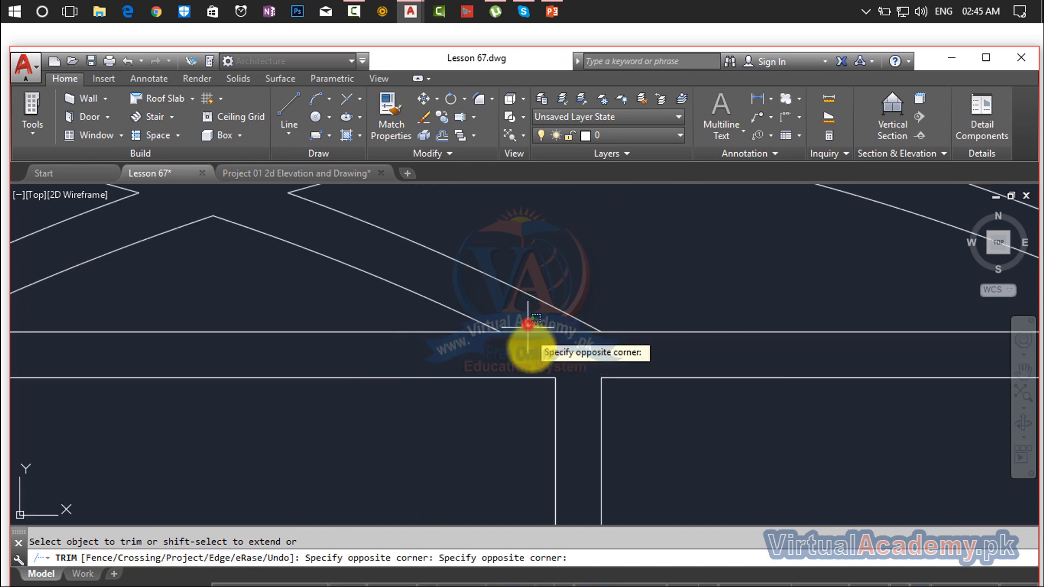
pyautogui.click(540, 353)
pyautogui.scroll(-3, 541, 361)
pyautogui.scroll(5, 625, 375)
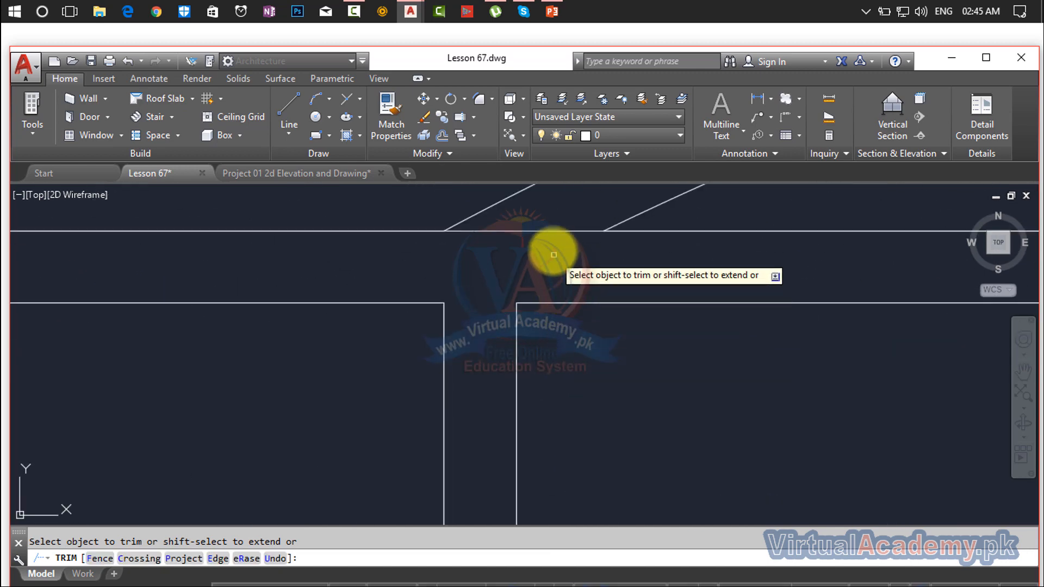
pyautogui.click(543, 221)
pyautogui.click(502, 262)
pyautogui.scroll(-5, 517, 295)
pyautogui.press('Escape')
pyautogui.press('Escape')
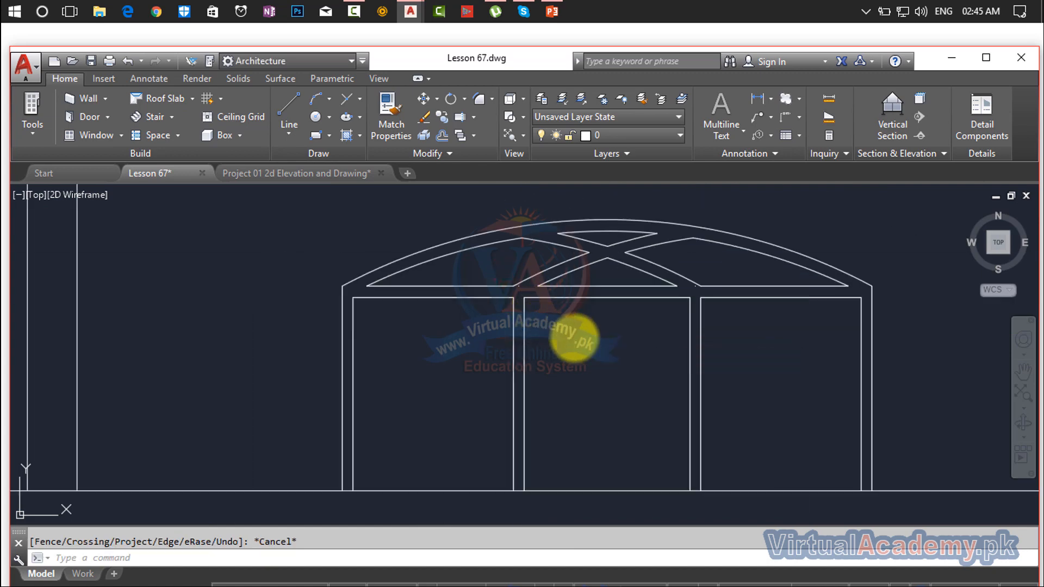
# Draw a horizontal line along the base of the fluted column between its two red vertical lines.
pyautogui.scroll(-6, 574, 337)
pyautogui.moveTo(574, 338); pyautogui.dragTo(955, 303, button='middle')
pyautogui.scroll(-2, 600, 336)
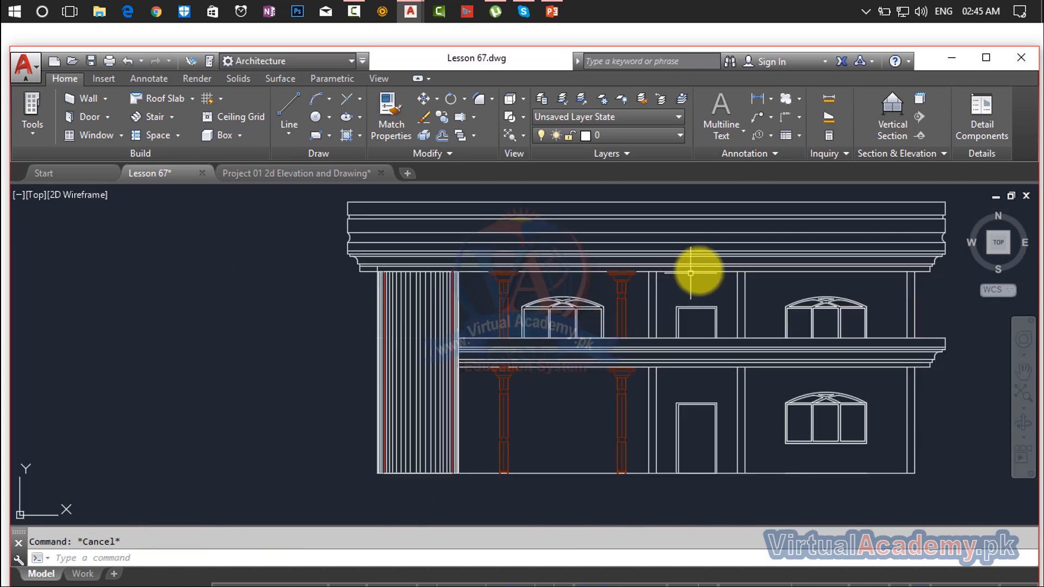
pyautogui.moveTo(694, 268); pyautogui.dragTo(799, 248, button='middle')
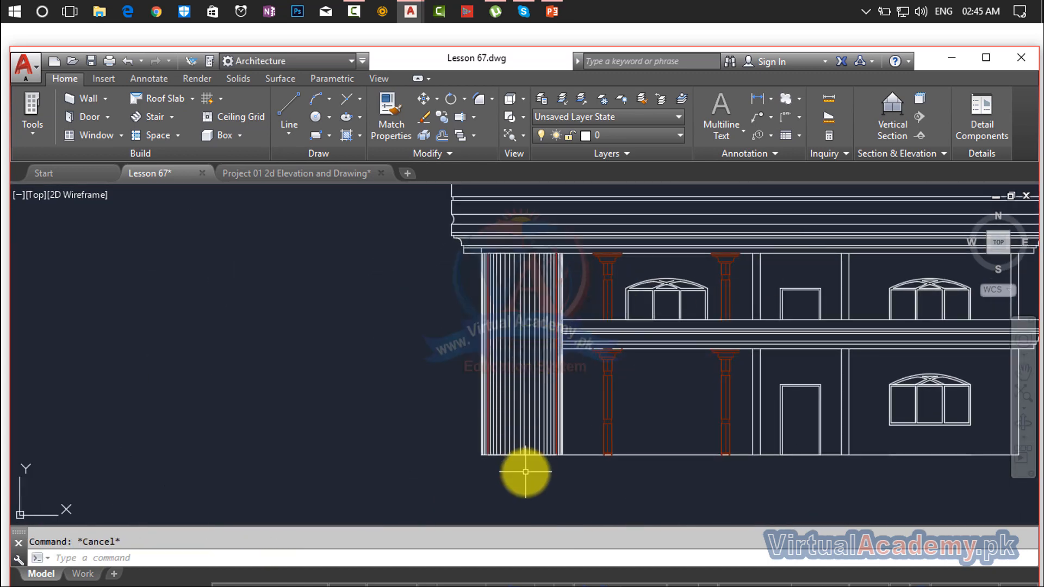
pyautogui.scroll(8, 522, 472)
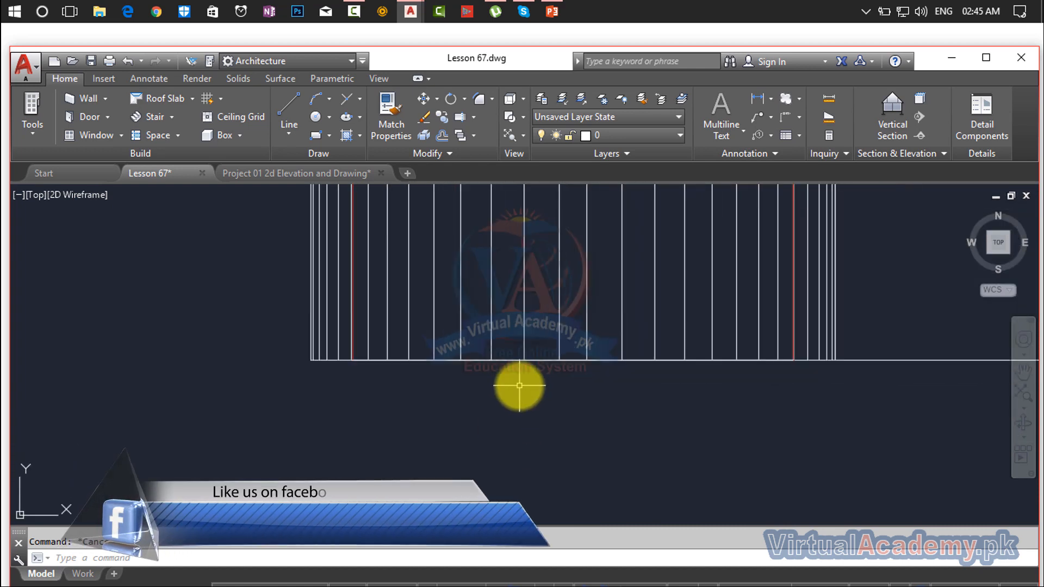
pyautogui.scroll(-6, 519, 386)
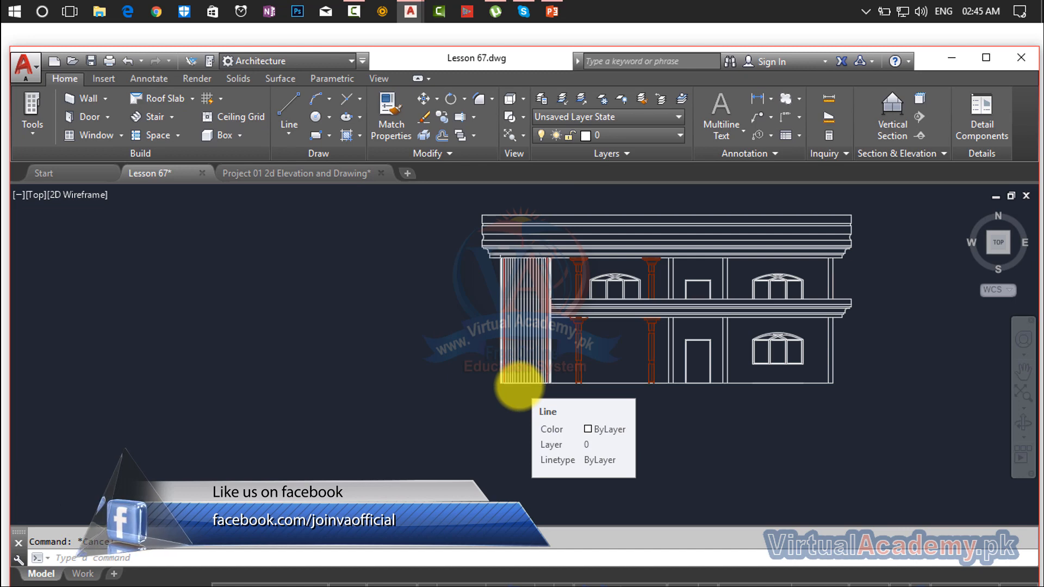
pyautogui.scroll(7, 519, 386)
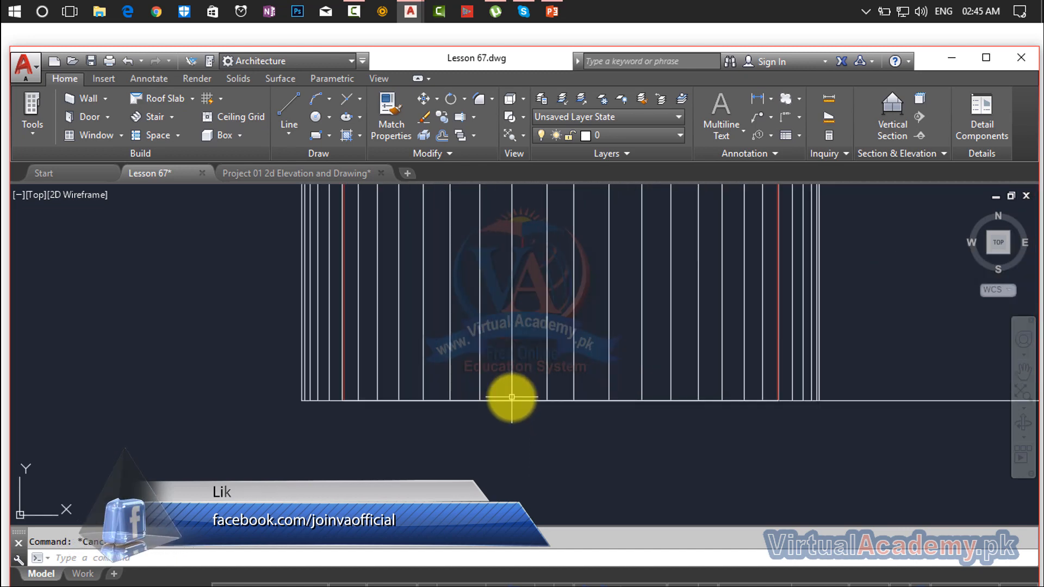
pyautogui.press('Return')
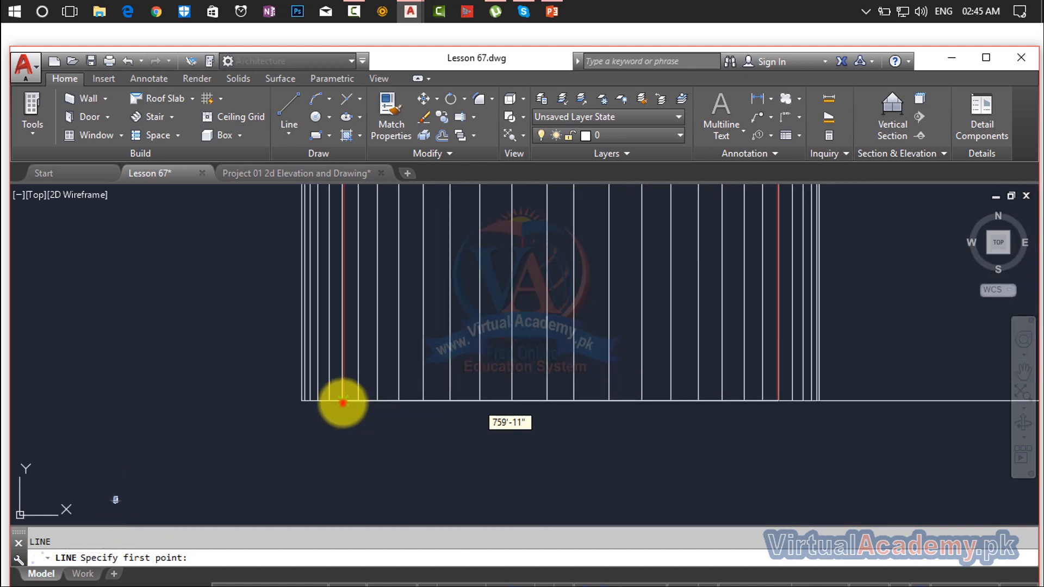
pyautogui.click(343, 400)
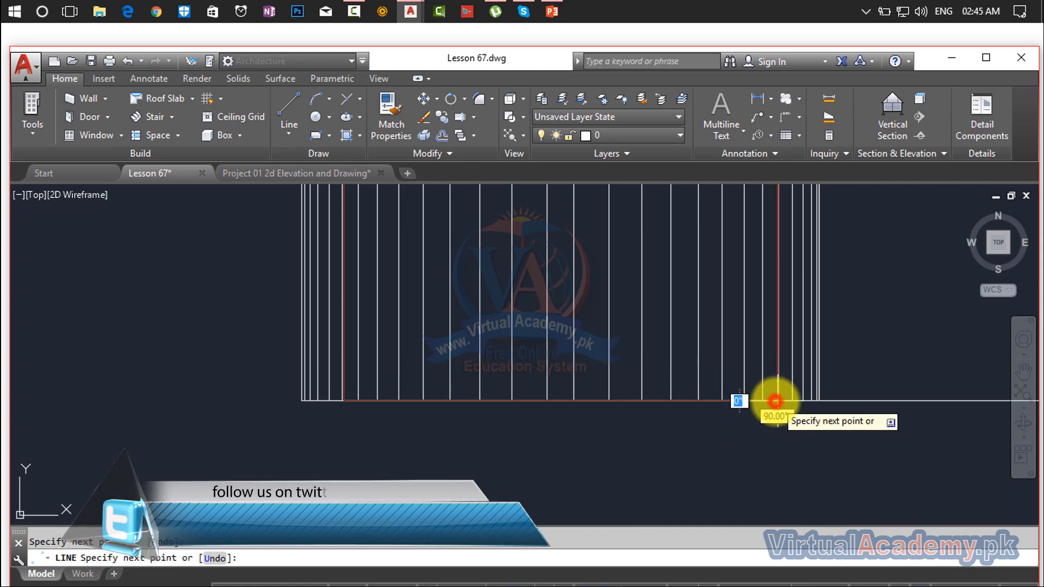
pyautogui.press('Return')
# Draw a horizontal line across the head of the fluted column between its two red vertical lines.
pyautogui.press('Return')
pyautogui.scroll(-4, 662, 401)
pyautogui.moveTo(662, 403); pyautogui.dragTo(661, 536, button='middle')
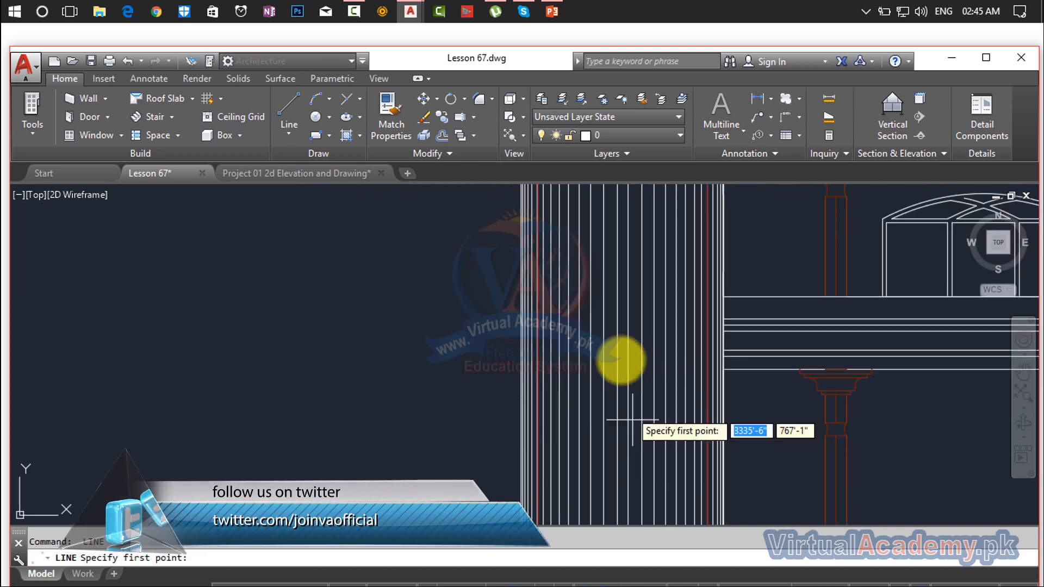
pyautogui.scroll(-4, 622, 321)
pyautogui.moveTo(622, 322); pyautogui.dragTo(619, 441, button='middle')
pyautogui.scroll(10, 592, 373)
pyautogui.moveTo(528, 377); pyautogui.dragTo(527, 374, button='middle')
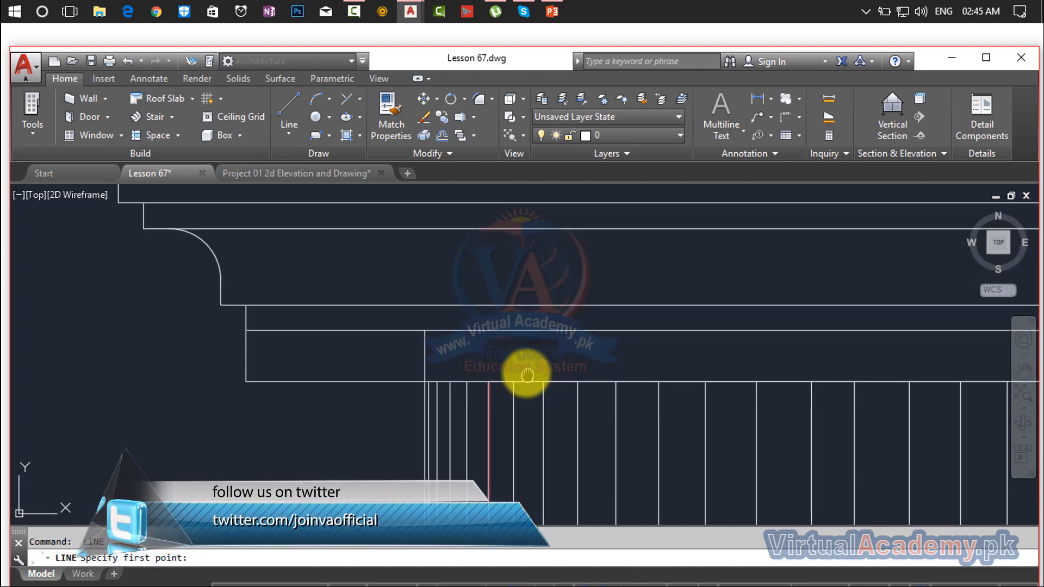
pyautogui.scroll(6, 513, 383)
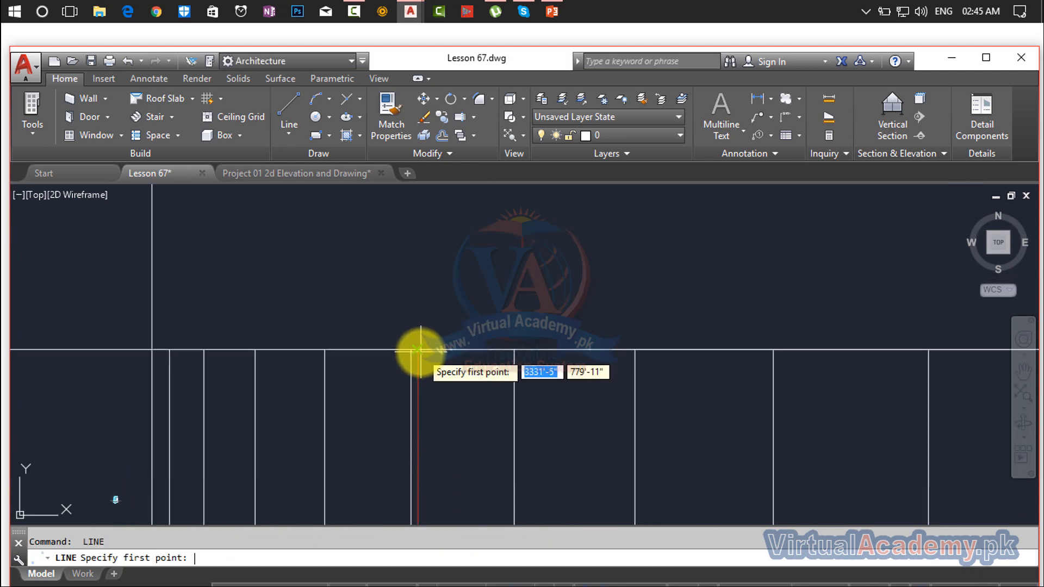
pyautogui.click(417, 349)
pyautogui.scroll(-4, 752, 355)
pyautogui.moveTo(756, 355)
pyautogui.mouseDown(button='middle')
pyautogui.moveTo(446, 368)
pyautogui.moveTo(334, 359)
pyautogui.moveTo(445, 364)
pyautogui.mouseUp(button='middle')
pyautogui.moveTo(651, 376); pyautogui.dragTo(343, 340, button='middle')
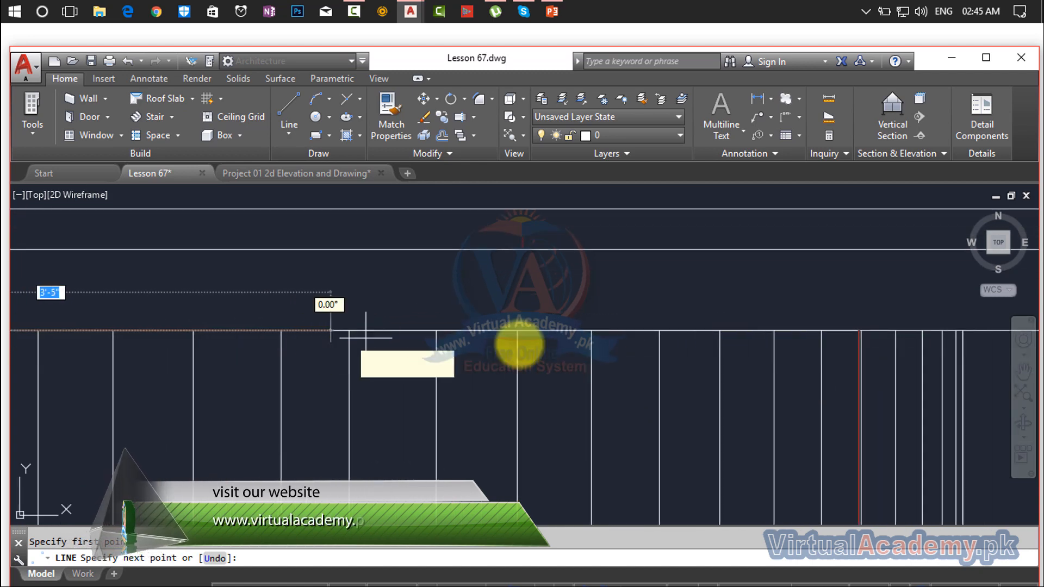
pyautogui.click(856, 333)
pyautogui.press('Return')
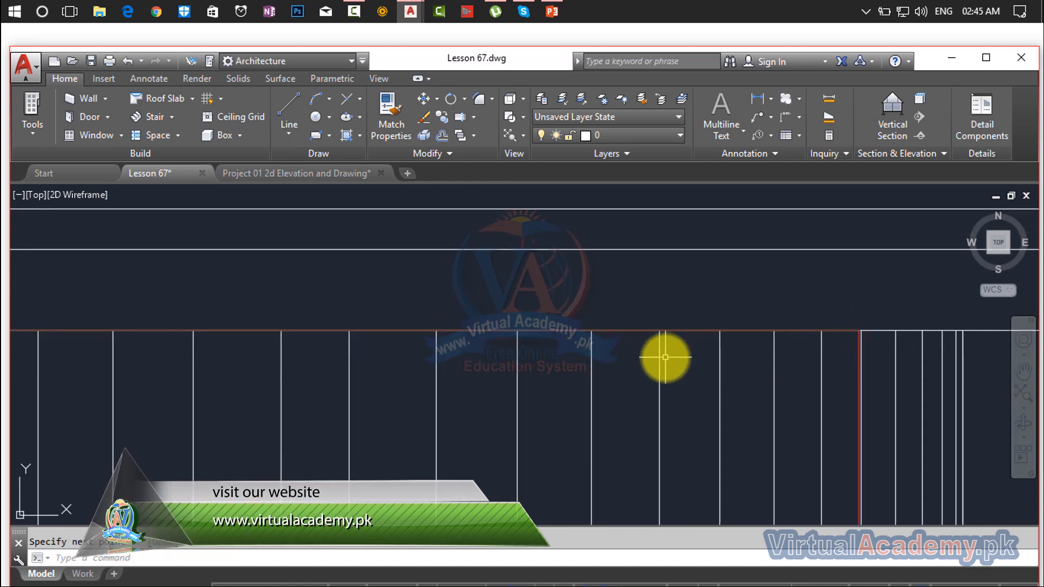
pyautogui.write('O2')
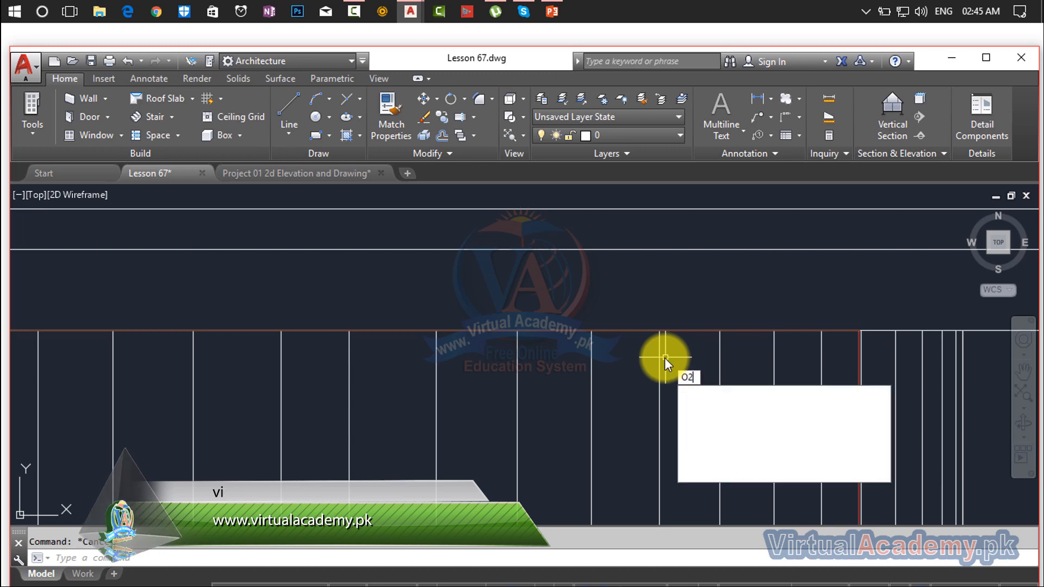
pyautogui.press('Return')
pyautogui.press('Escape')
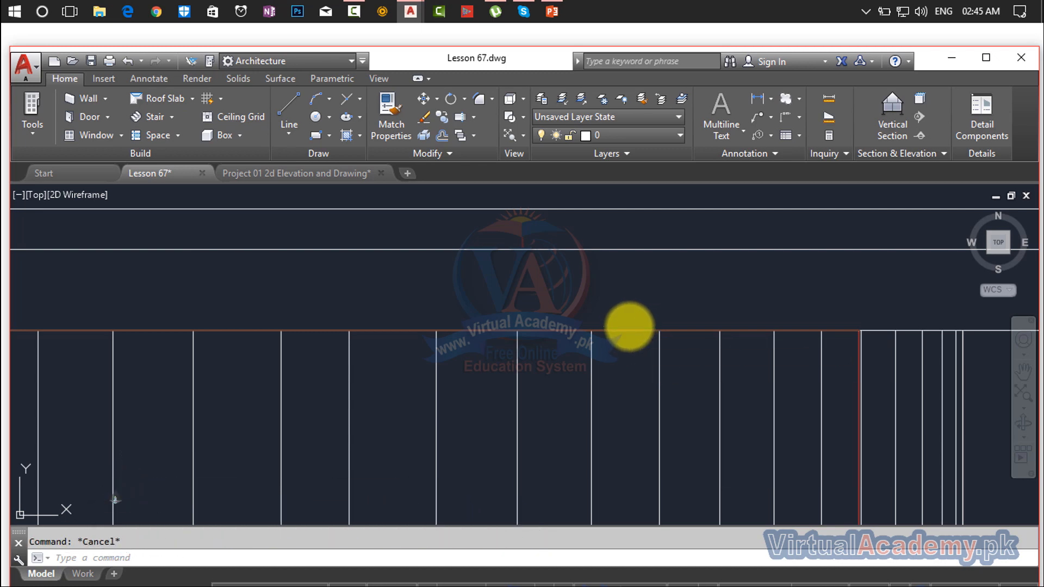
# Offset the new line at the column's head 2' downward.
pyautogui.press('Return')
pyautogui.write('2')
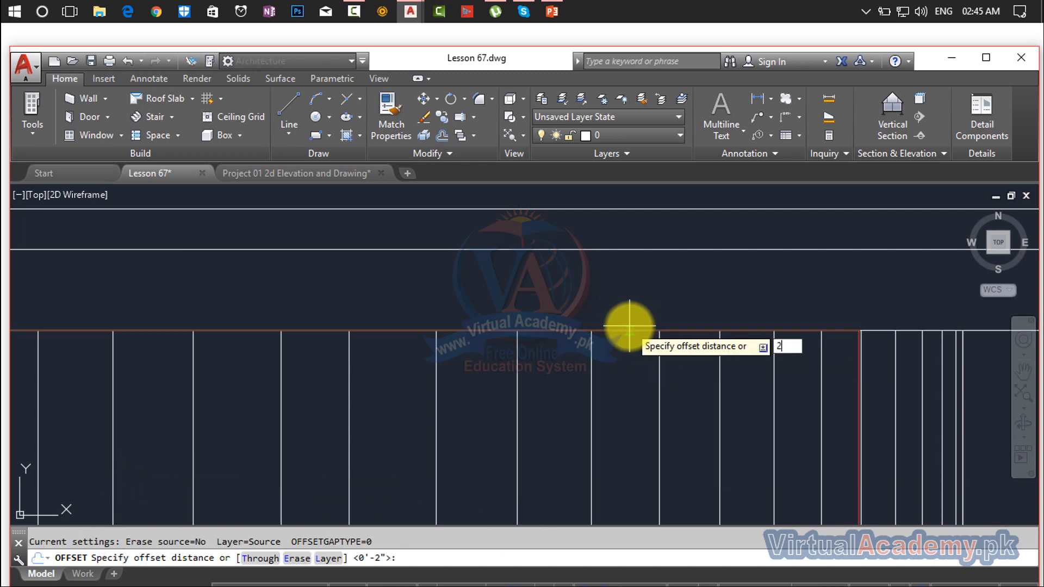
pyautogui.write("'")
pyautogui.press('Return')
pyautogui.click(625, 330)
pyautogui.click(620, 396)
pyautogui.scroll(-7, 620, 415)
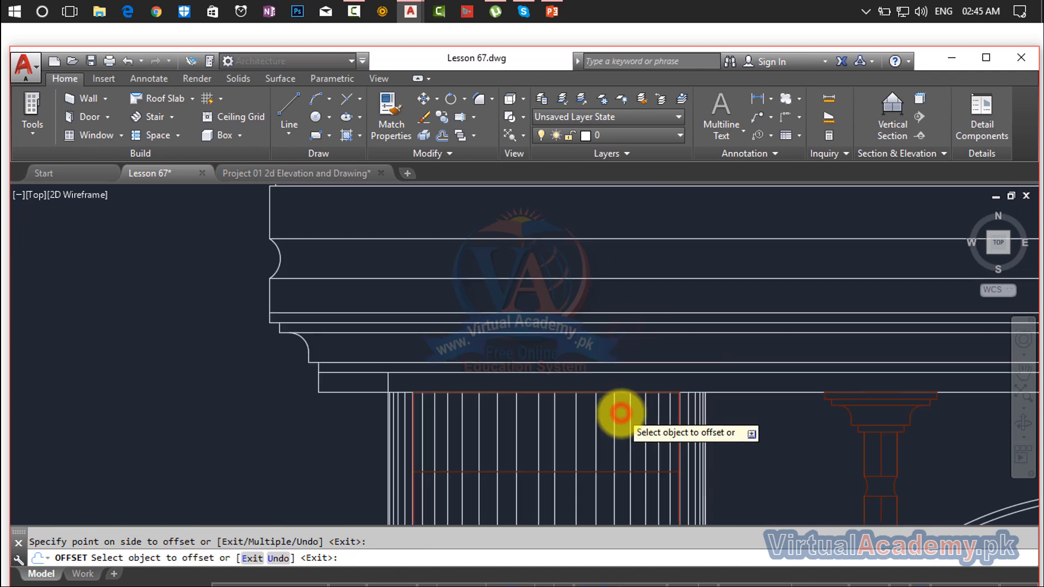
# Offset the red line at the column's base 2' upward with the same distance.
pyautogui.moveTo(629, 435); pyautogui.dragTo(597, 215, button='middle')
pyautogui.scroll(8, 566, 492)
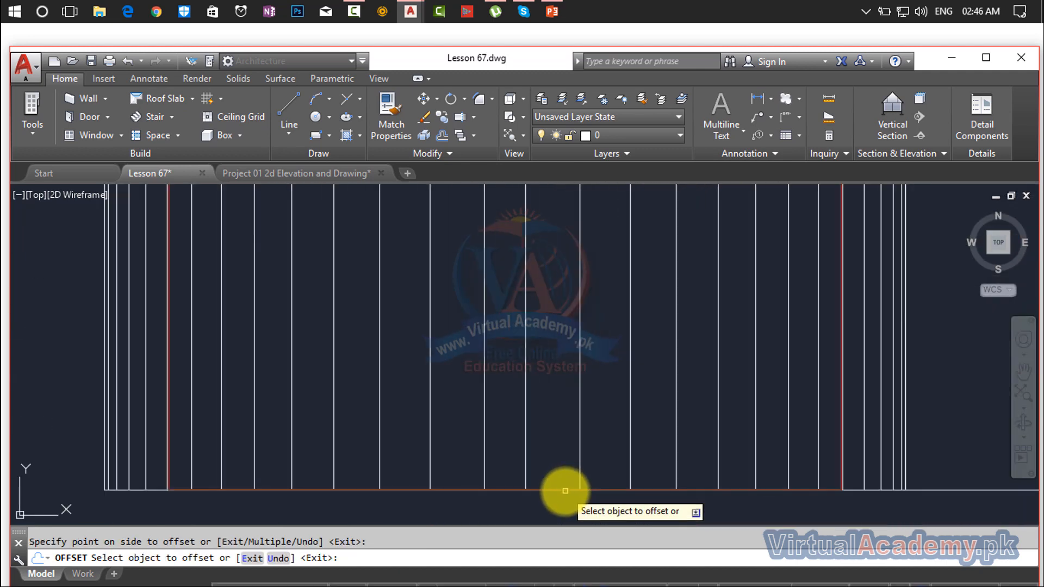
pyautogui.click(566, 489)
pyautogui.click(564, 408)
pyautogui.press('Escape')
pyautogui.press('Escape')
# Trim away the column's vertical flute lines just above the lower offset line, between the red side lines.
pyautogui.scroll(-7, 594, 396)
pyautogui.moveTo(593, 395); pyautogui.dragTo(593, 478, button='middle')
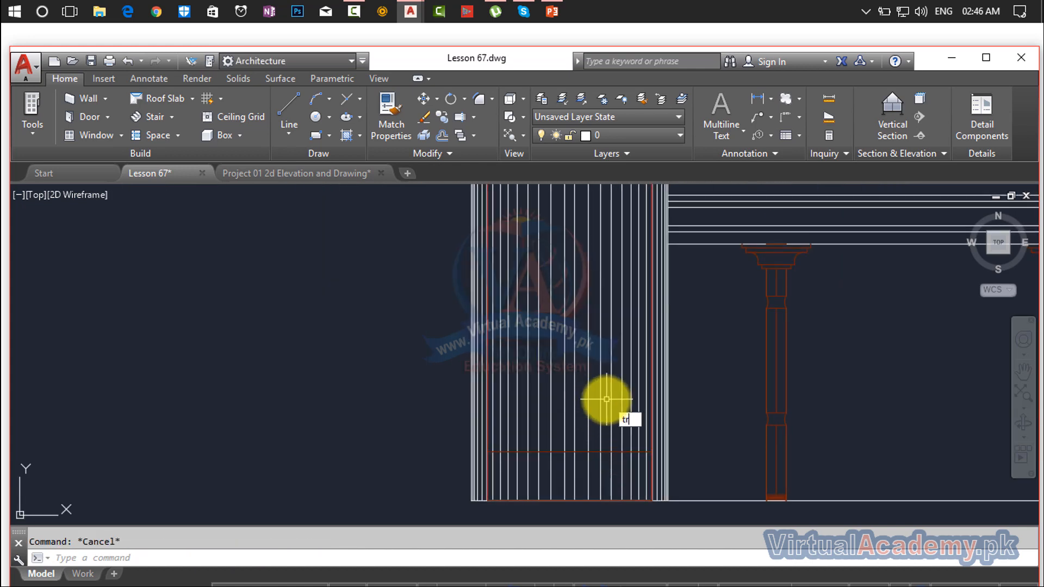
pyautogui.press('Return')
pyautogui.press('Return')
pyautogui.scroll(4, 652, 415)
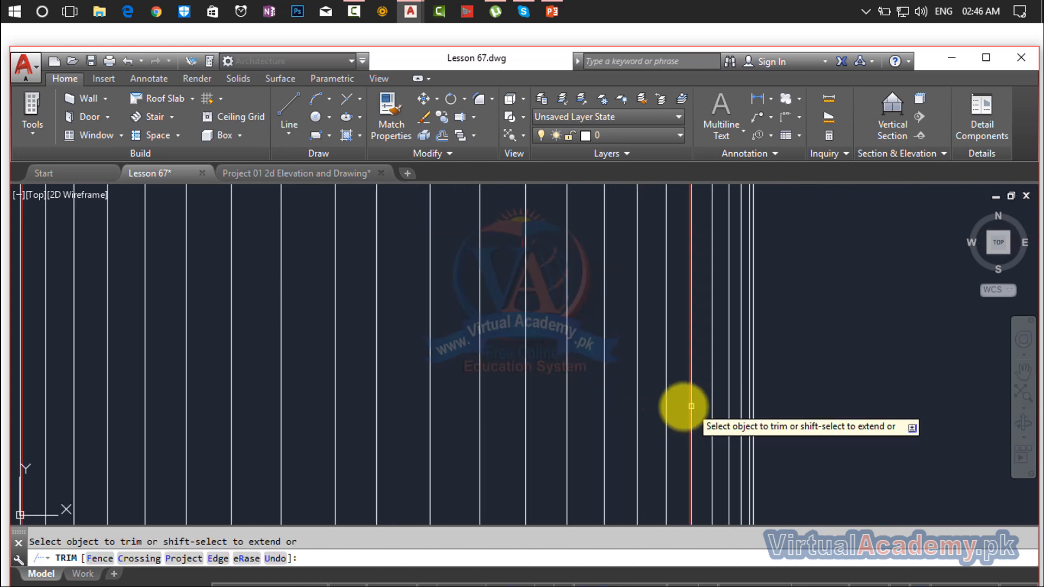
pyautogui.scroll(5, 684, 407)
pyautogui.click(687, 405)
pyautogui.scroll(-5, 491, 410)
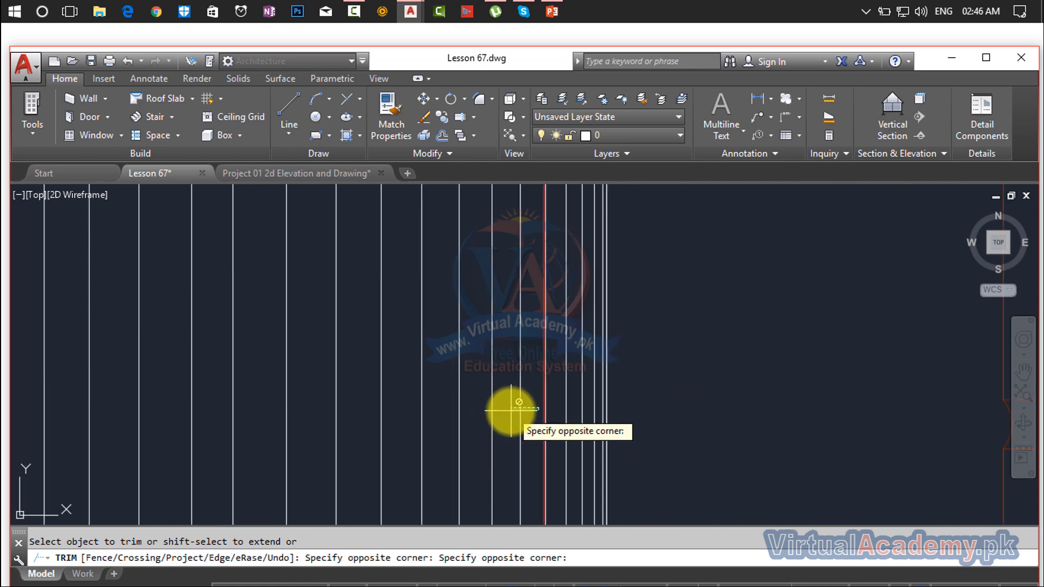
pyautogui.moveTo(513, 410); pyautogui.dragTo(785, 254, button='middle')
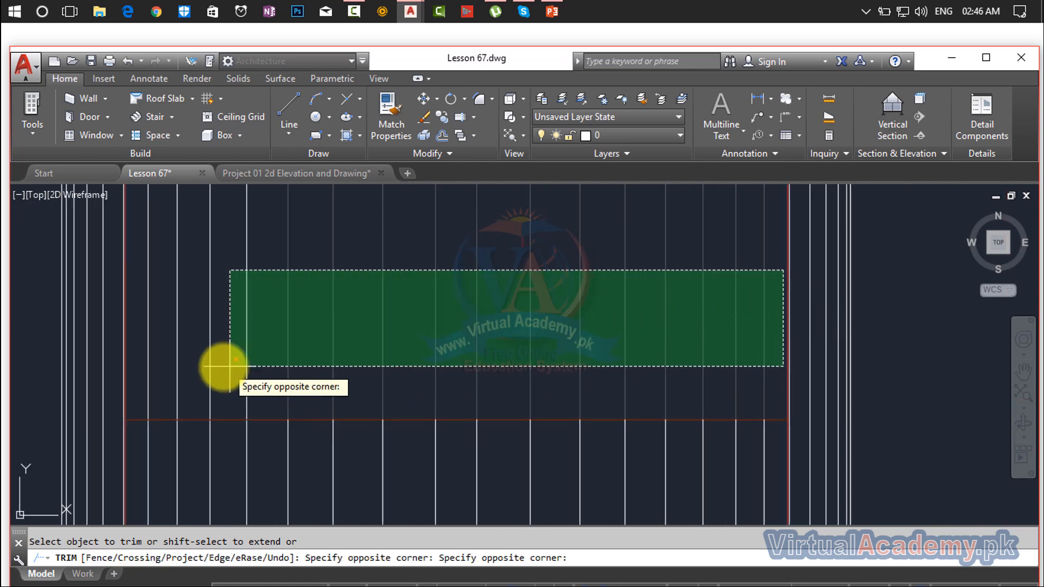
pyautogui.click(146, 381)
# Trim most of the remaining flute lines below the upper offset line, using a crossing selection across the column.
pyautogui.scroll(-8, 266, 302)
pyautogui.moveTo(352, 326); pyautogui.dragTo(423, 552, button='middle')
pyautogui.scroll(4, 430, 339)
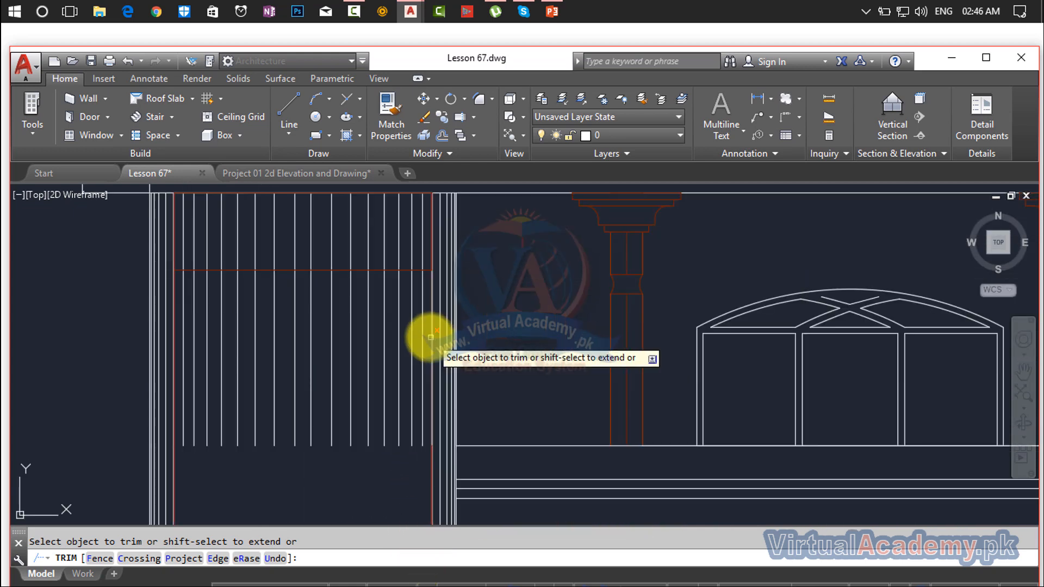
pyautogui.scroll(4, 424, 310)
pyautogui.click(407, 274)
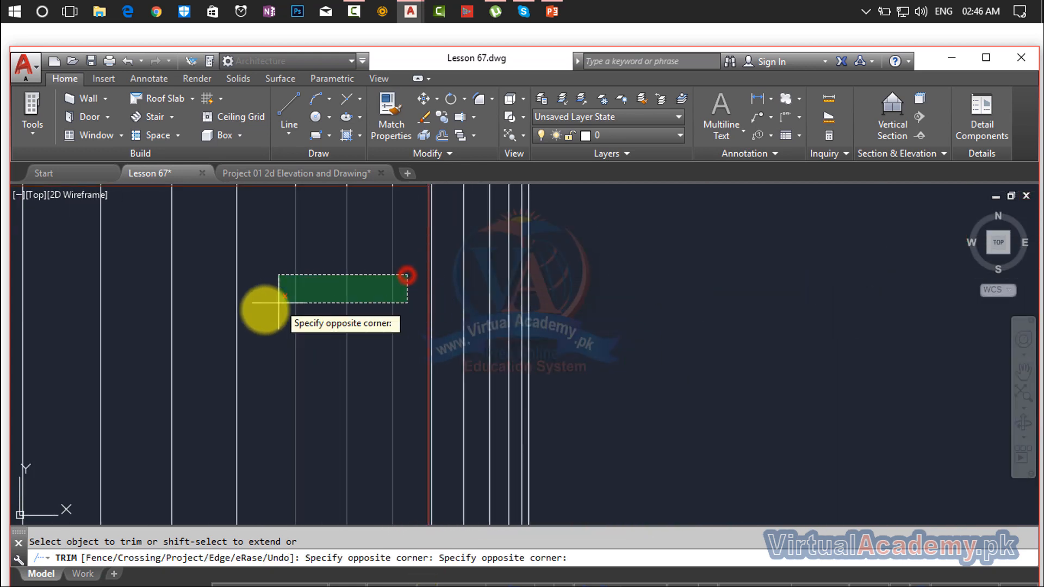
pyautogui.scroll(-5, 236, 326)
pyautogui.moveTo(236, 326); pyautogui.dragTo(647, 389, button='middle')
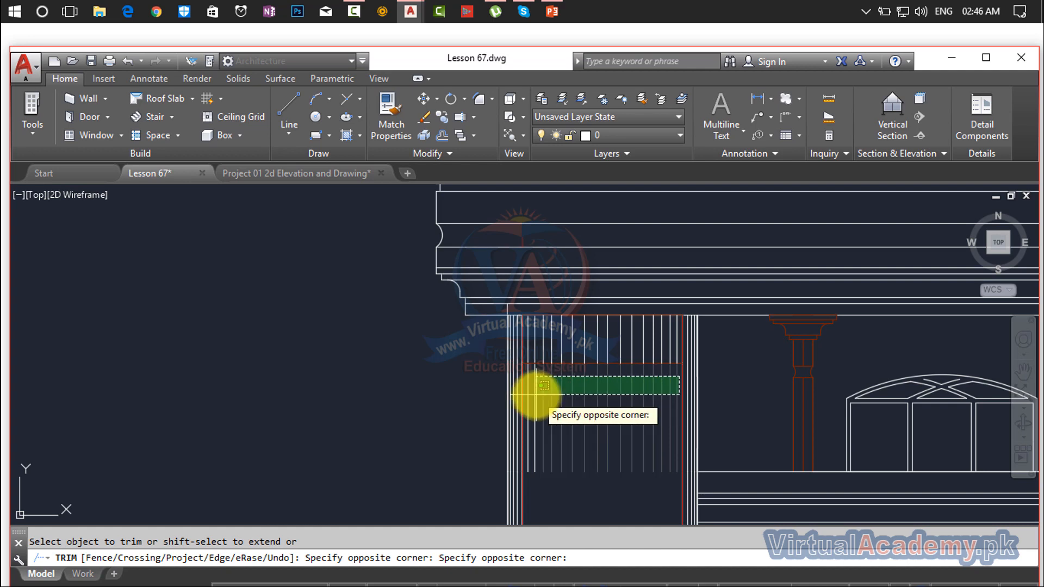
pyautogui.scroll(4, 536, 395)
pyautogui.click(489, 392)
pyautogui.scroll(-5, 526, 385)
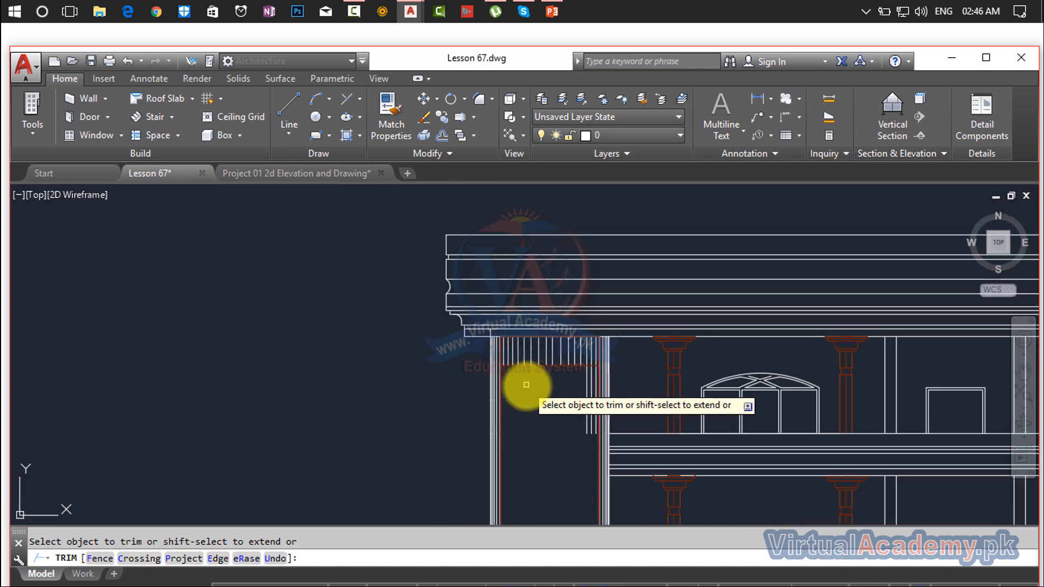
# Trim the last flute lines beside the column's right red line below the upper offset line.
pyautogui.scroll(8, 527, 385)
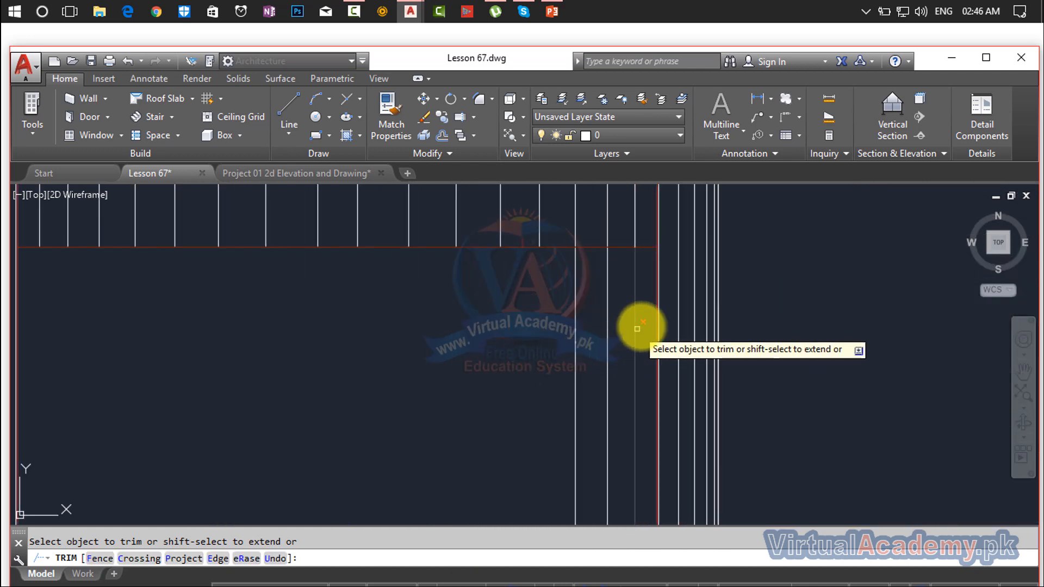
pyautogui.click(646, 321)
pyautogui.click(555, 352)
pyautogui.scroll(-7, 556, 352)
pyautogui.moveTo(554, 370); pyautogui.dragTo(611, 256, button='middle')
pyautogui.press('Escape')
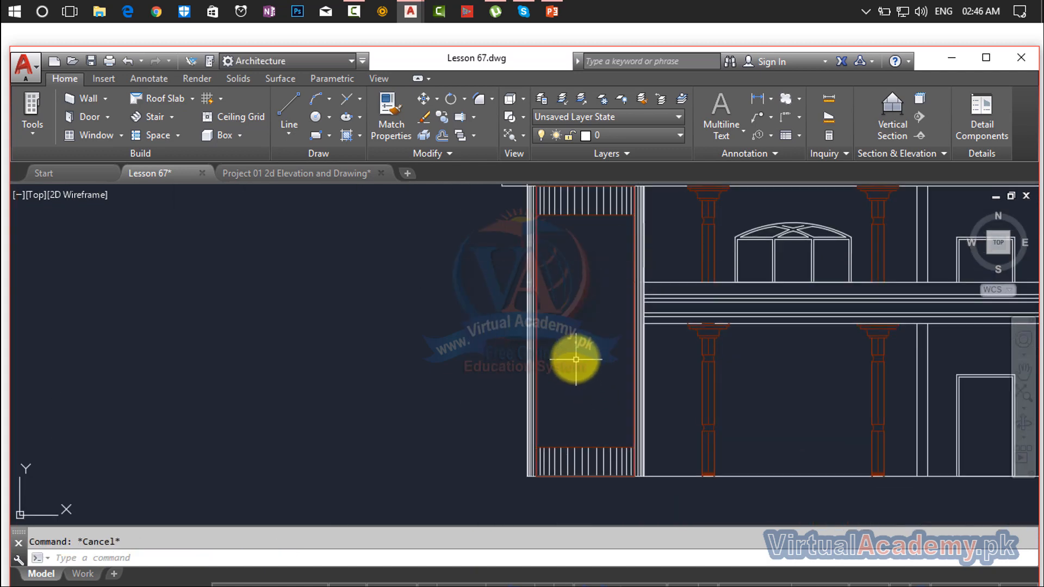
# Draw a vertical line down the middle of the column's empty panel from the upper offset line to the lower one.
pyautogui.moveTo(580, 223); pyautogui.dragTo(578, 273, button='middle')
pyautogui.scroll(5, 580, 264)
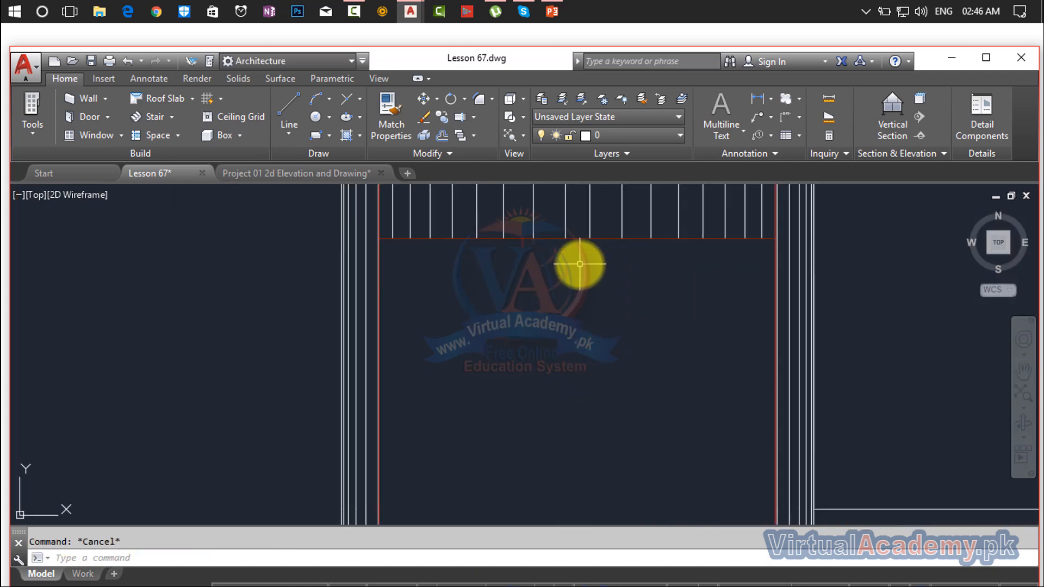
pyautogui.write('l')
pyautogui.press('Return')
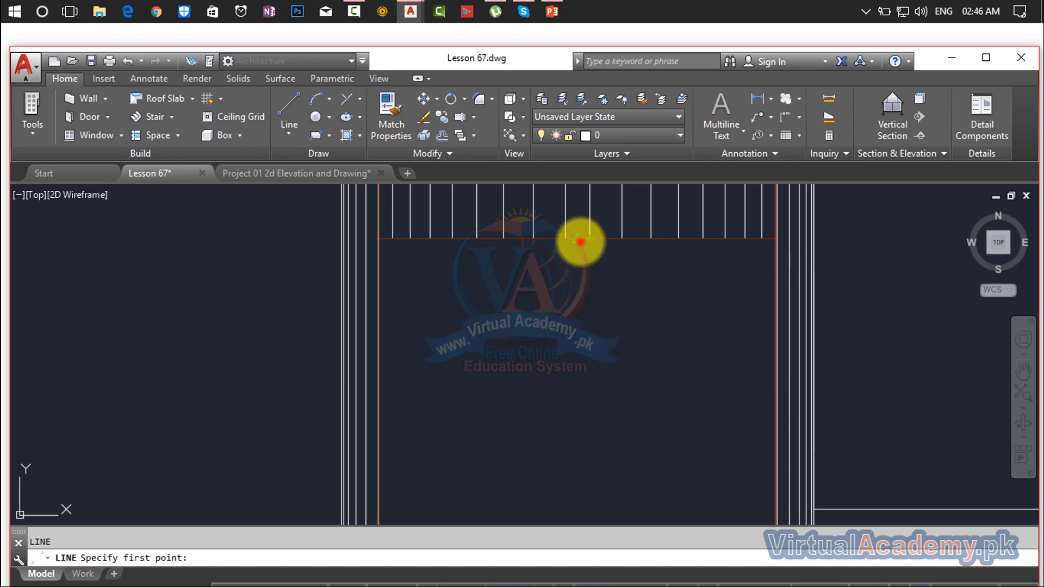
pyautogui.click(580, 241)
pyautogui.scroll(-3, 560, 380)
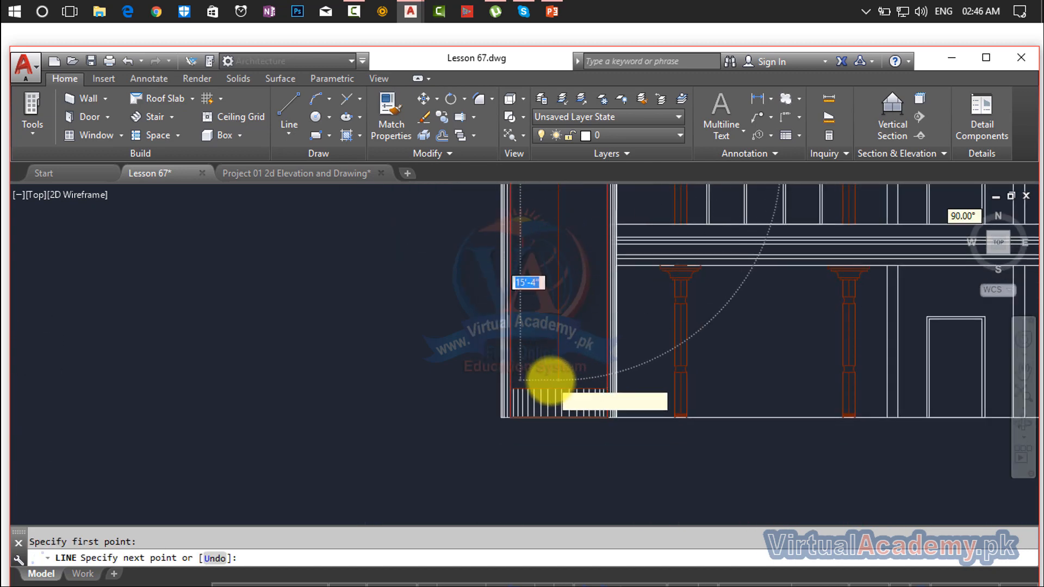
pyautogui.scroll(3, 549, 381)
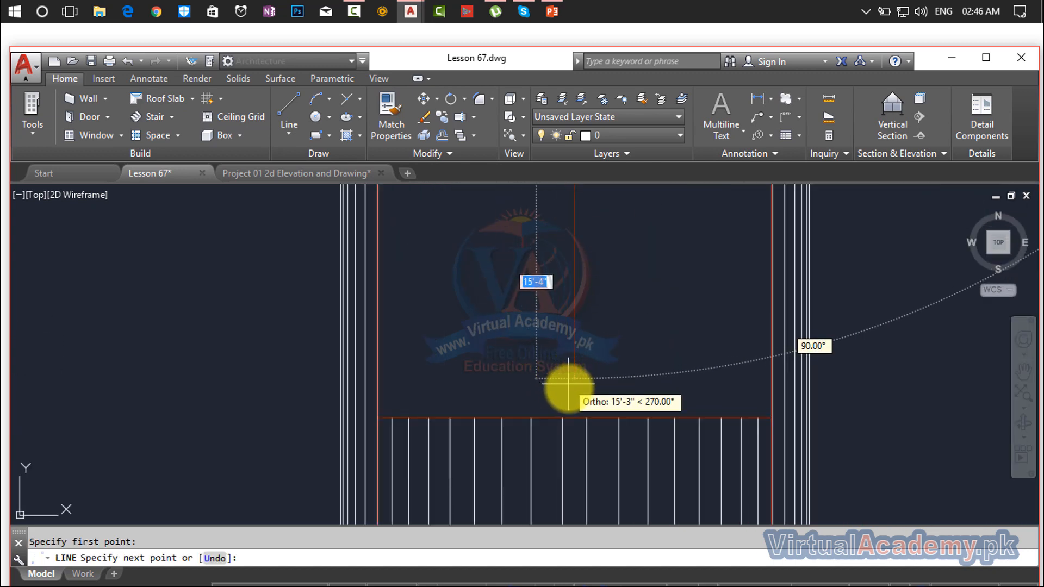
pyautogui.click(575, 416)
pyautogui.scroll(-4, 573, 381)
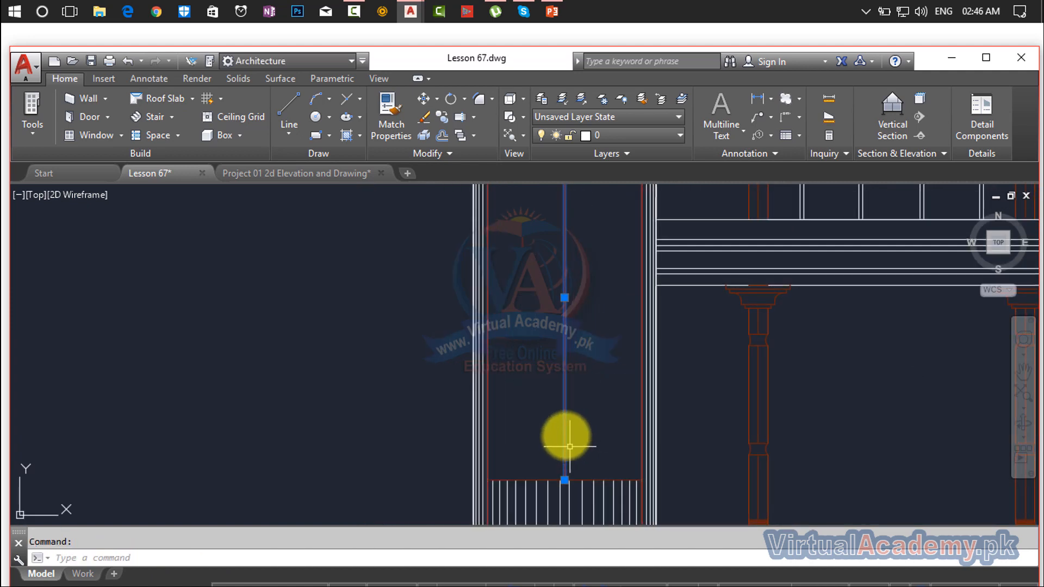
pyautogui.press('Escape')
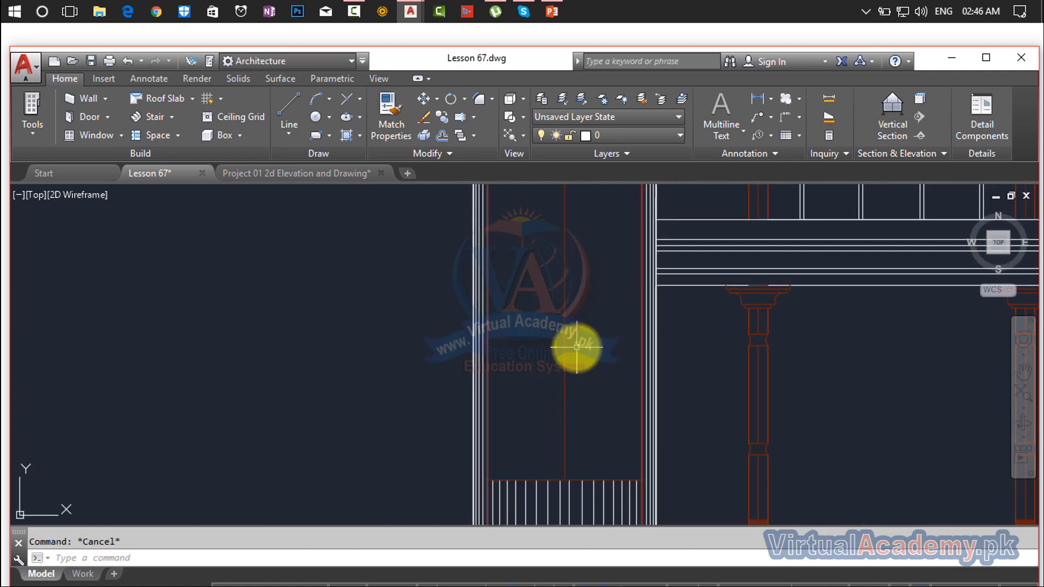
pyautogui.write('DIV')
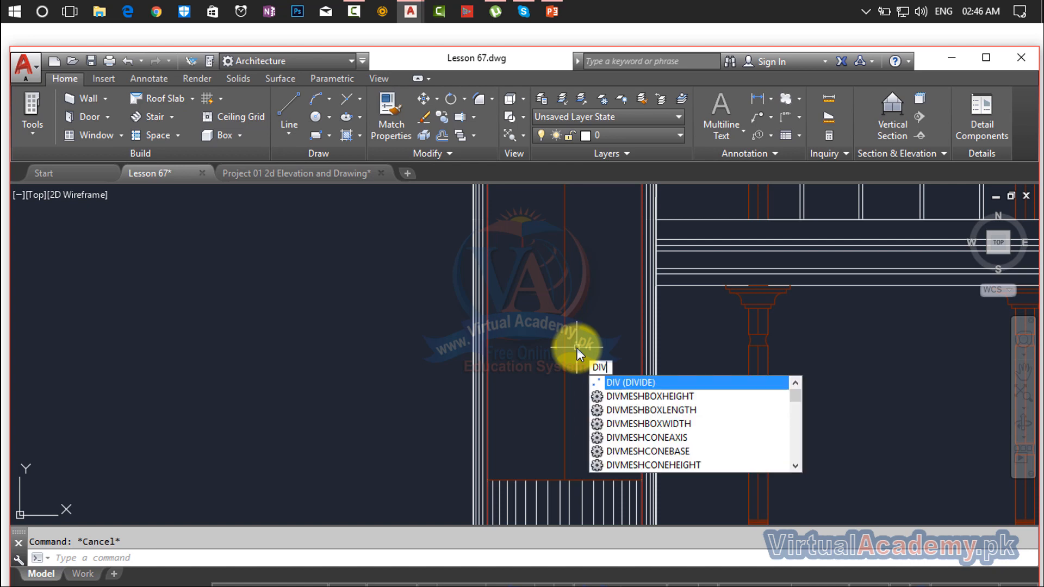
pyautogui.press('Return')
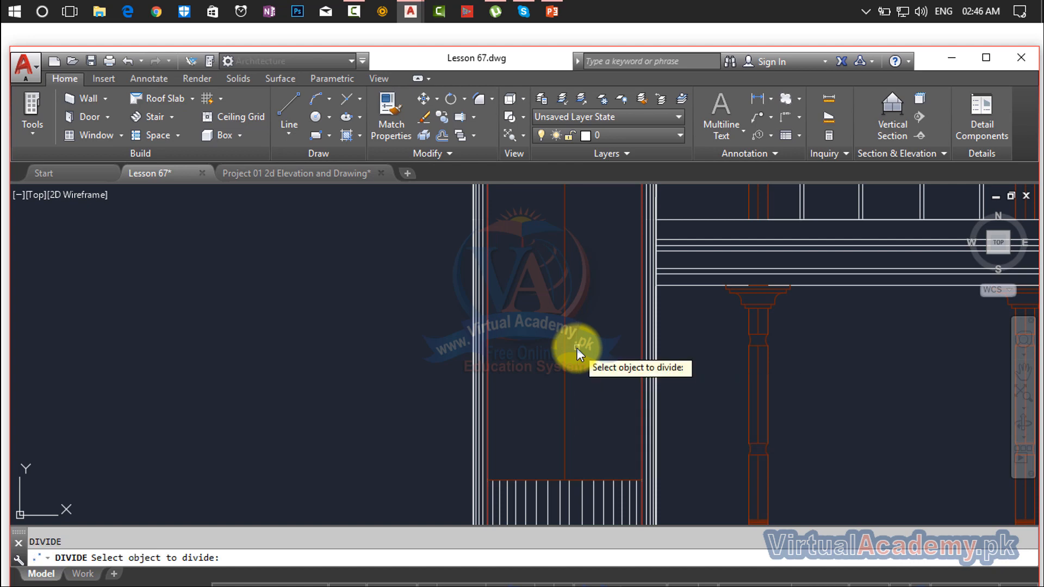
pyautogui.write('5')
pyautogui.click(568, 347)
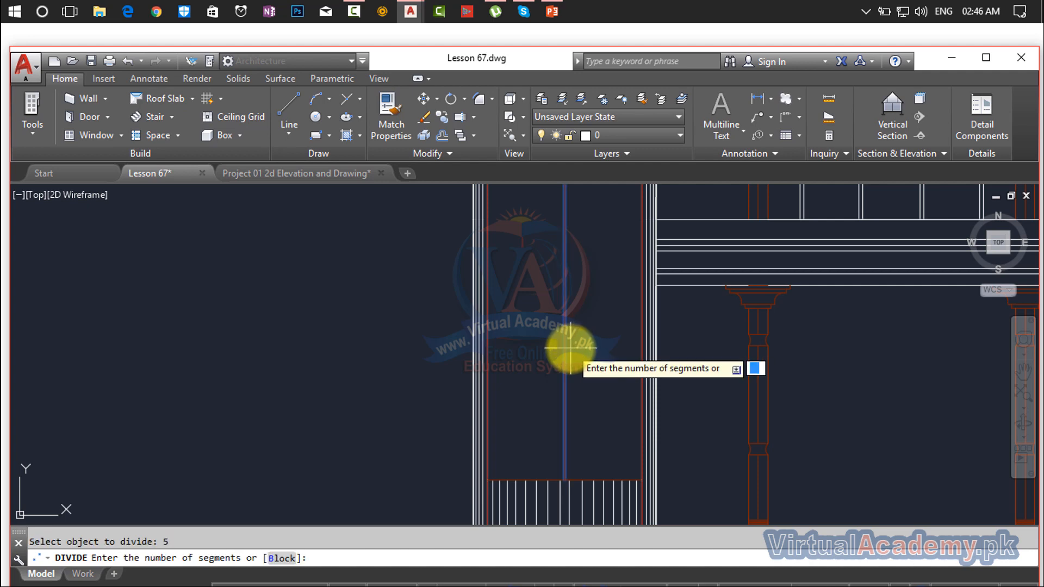
pyautogui.press('Escape')
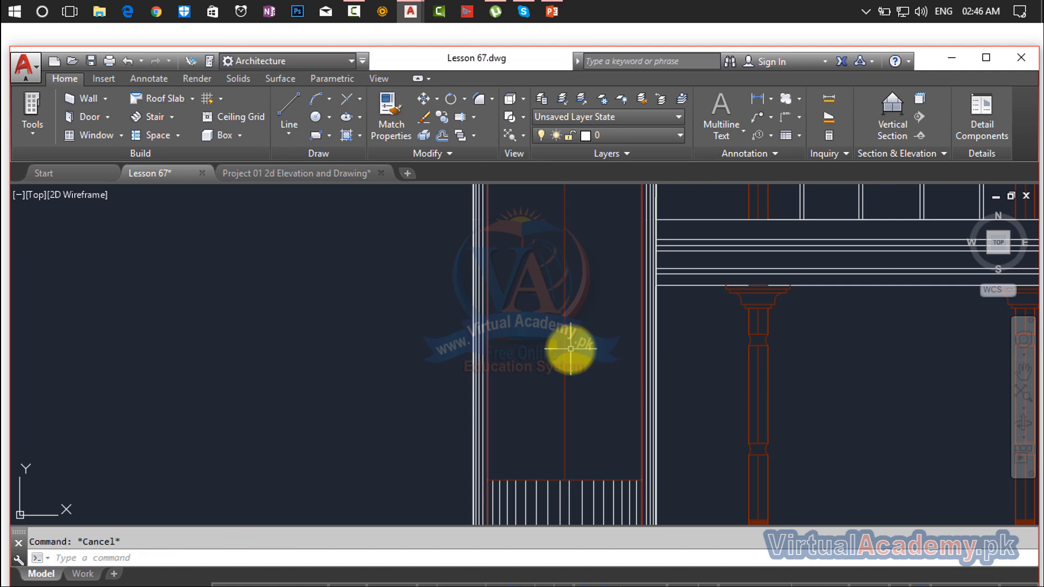
# Divide the panel's vertical centre line into 5 equal segments and erase the line itself, leaving the division points.
pyautogui.write('div')
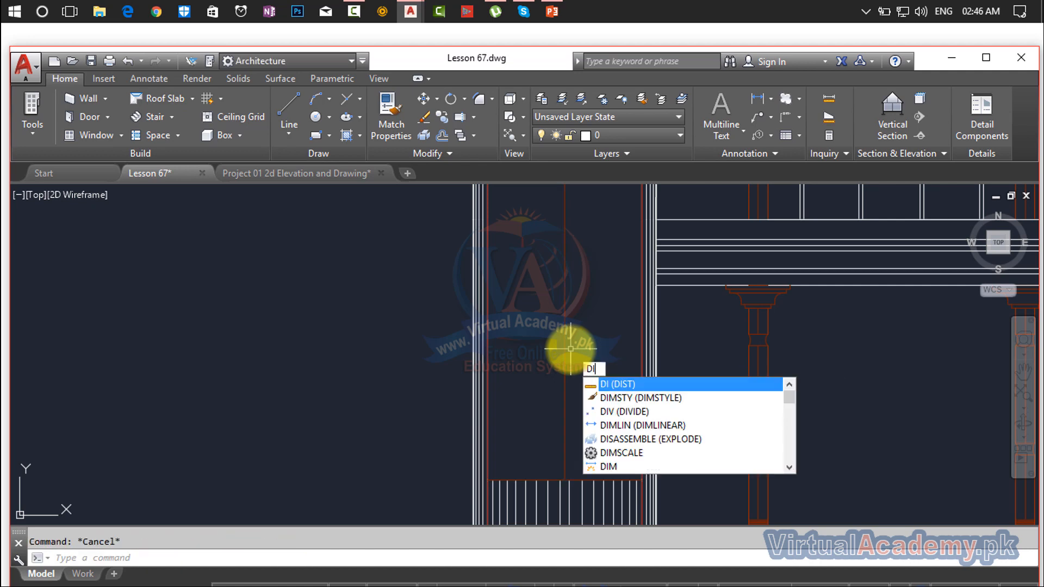
pyautogui.press('Return')
pyautogui.click(564, 352)
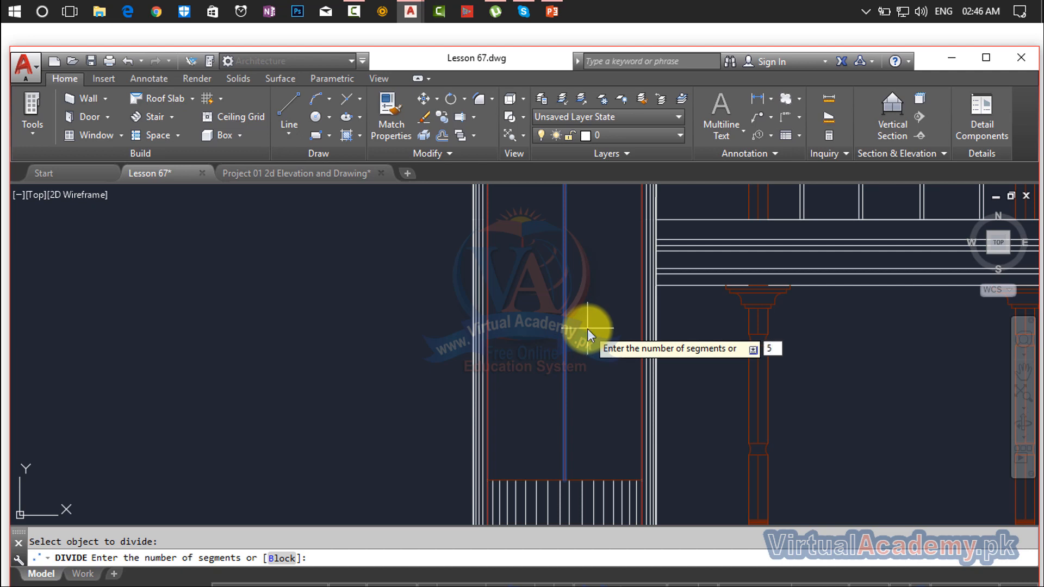
pyautogui.write('5')
pyautogui.press('Return')
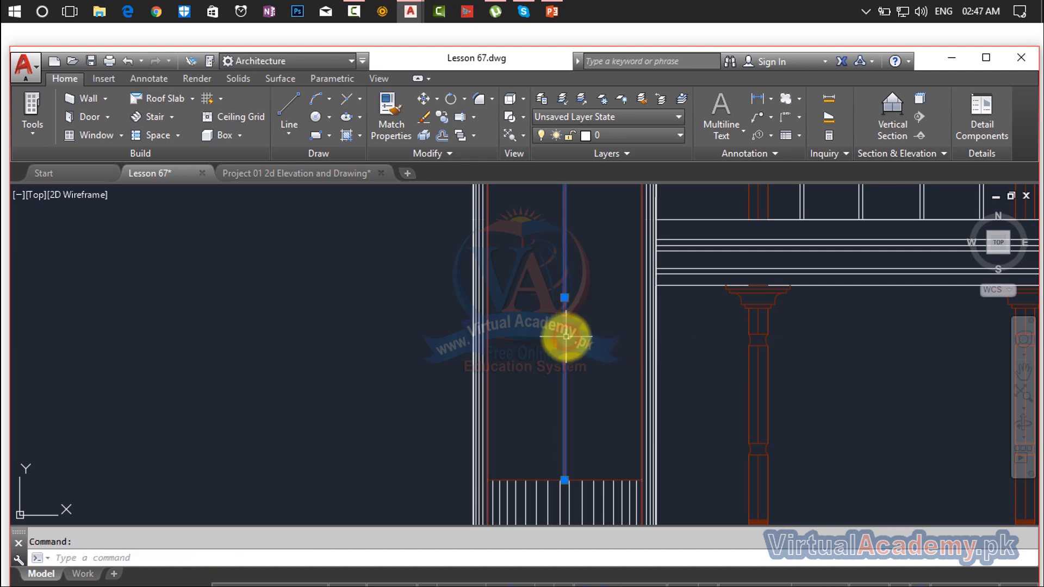
pyautogui.moveTo(563, 322); pyautogui.dragTo(572, 456, button='middle')
pyautogui.scroll(5, 567, 280)
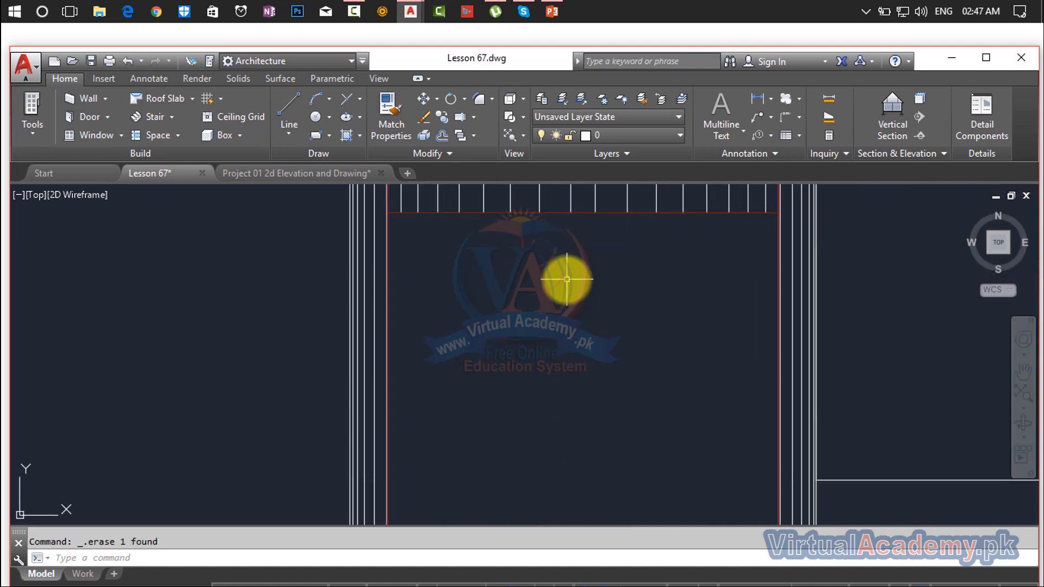
# Check the positions of the division points along the column panel using small crossing selections around them.
pyautogui.scroll(-5, 567, 280)
pyautogui.click(571, 315)
pyautogui.click(582, 371)
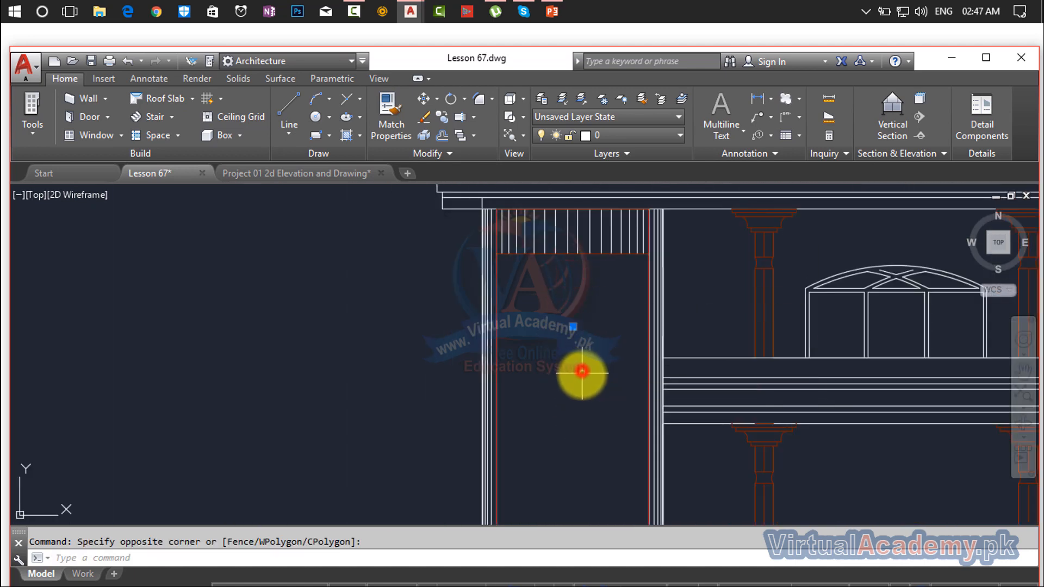
pyautogui.press('Escape')
pyautogui.click(577, 305)
pyautogui.click(568, 354)
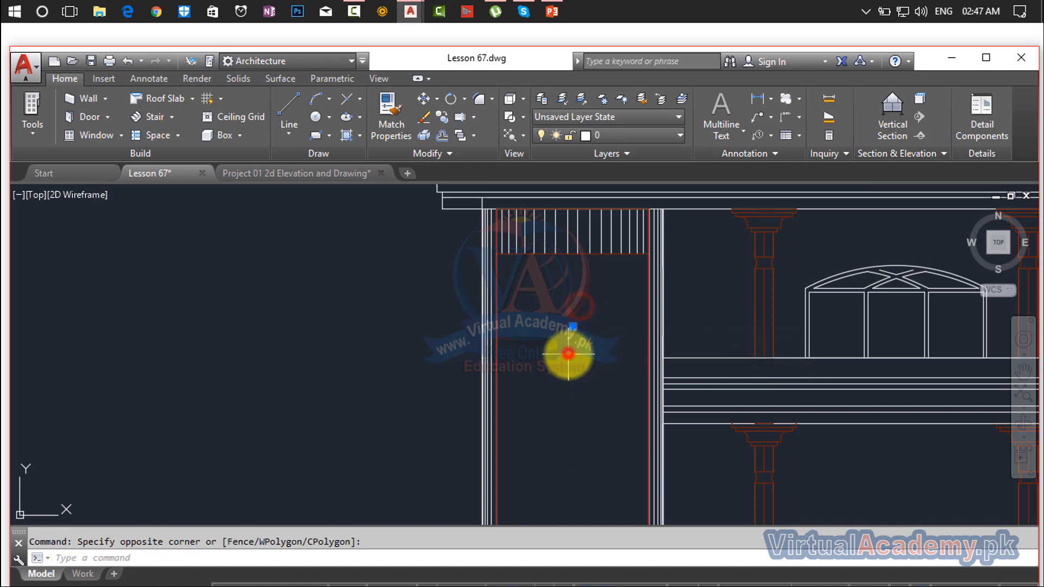
pyautogui.press('Escape')
pyautogui.click(587, 355)
pyautogui.click(554, 452)
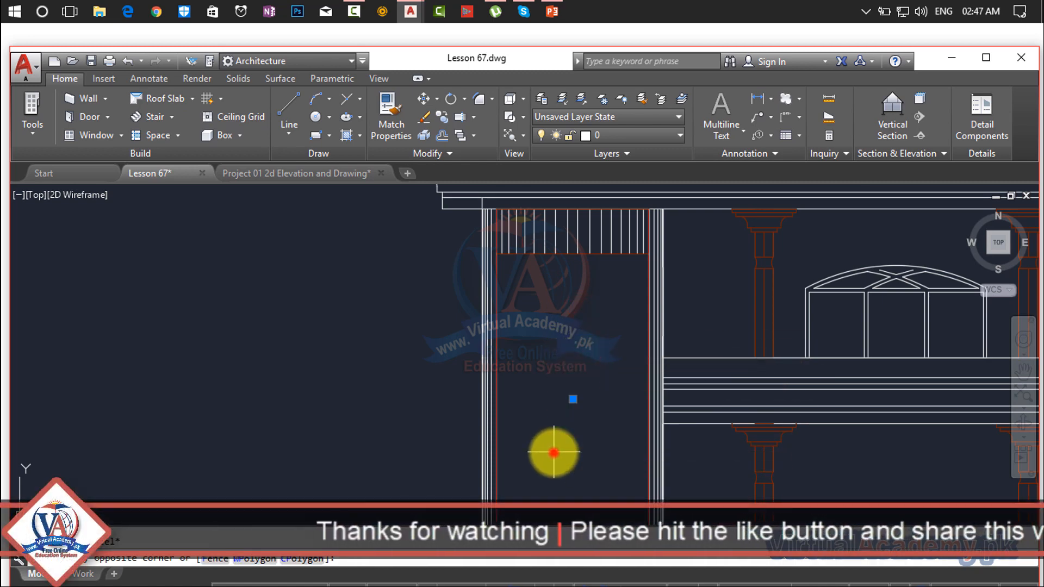
pyautogui.click(593, 427)
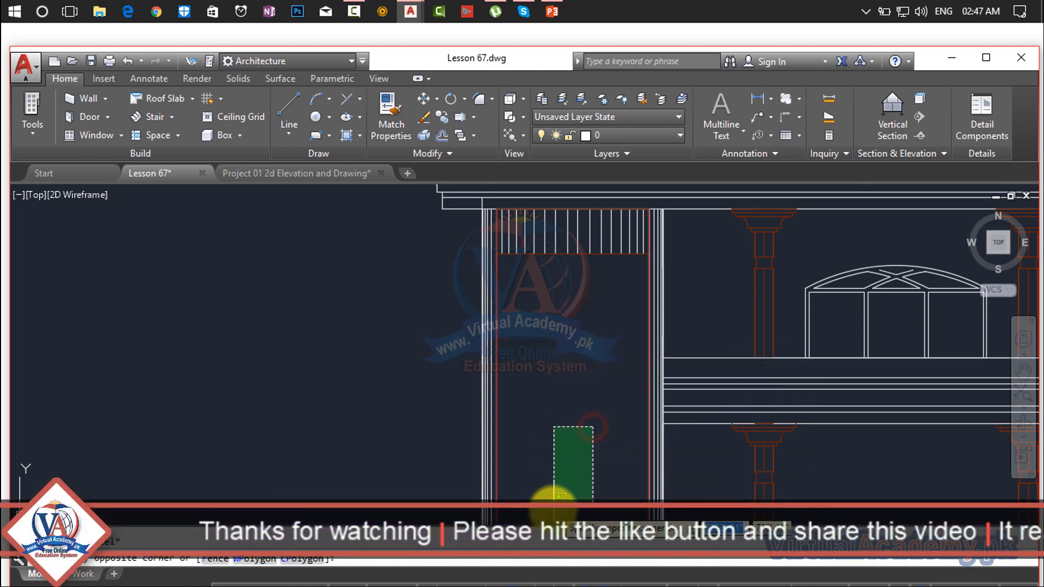
pyautogui.moveTo(551, 511); pyautogui.dragTo(612, 291, button='middle')
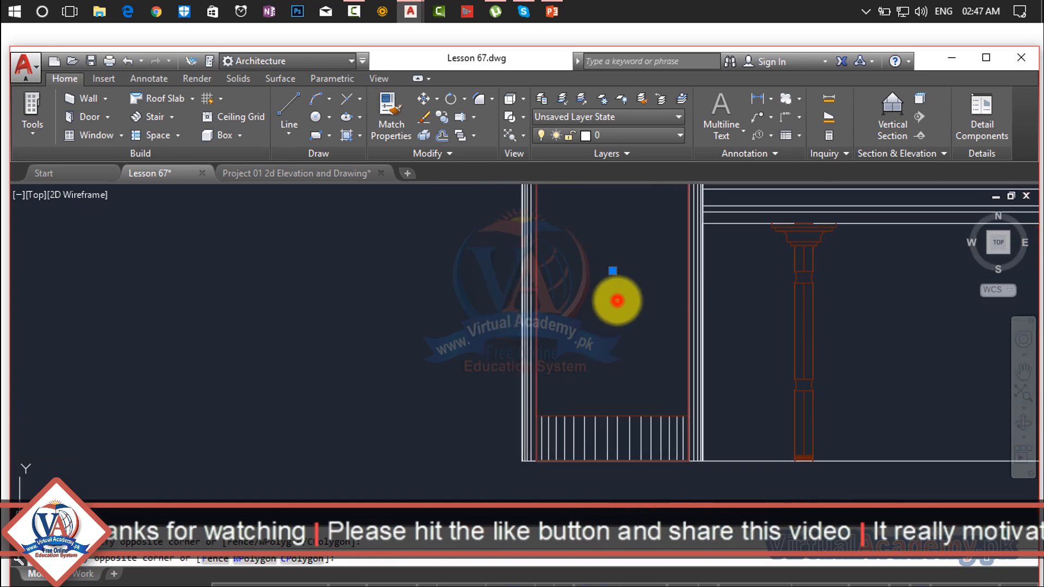
pyautogui.click(602, 376)
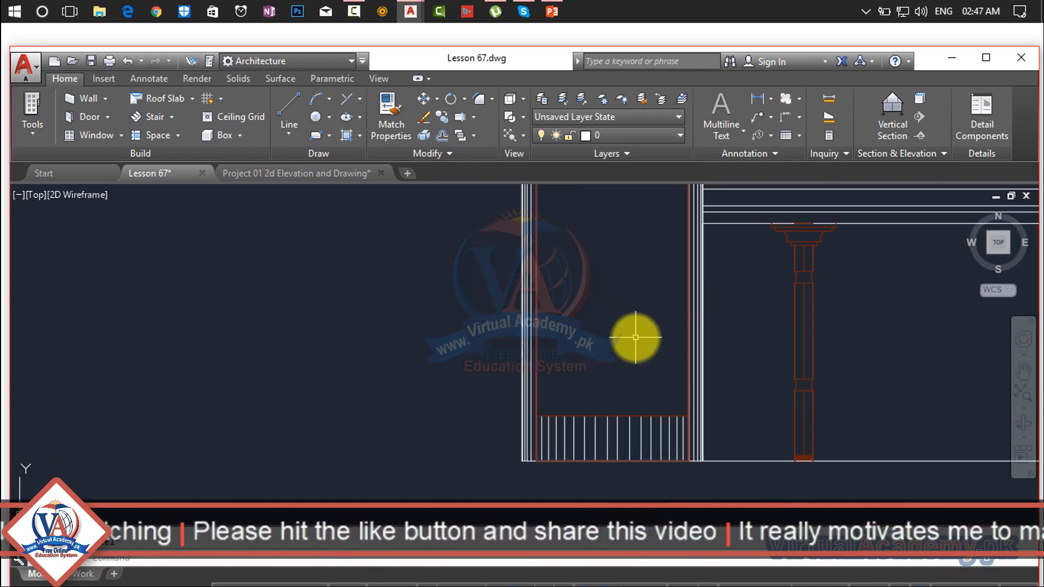
pyautogui.moveTo(636, 337); pyautogui.dragTo(601, 531, button='middle')
pyautogui.scroll(6, 587, 312)
pyautogui.scroll(-2, 587, 311)
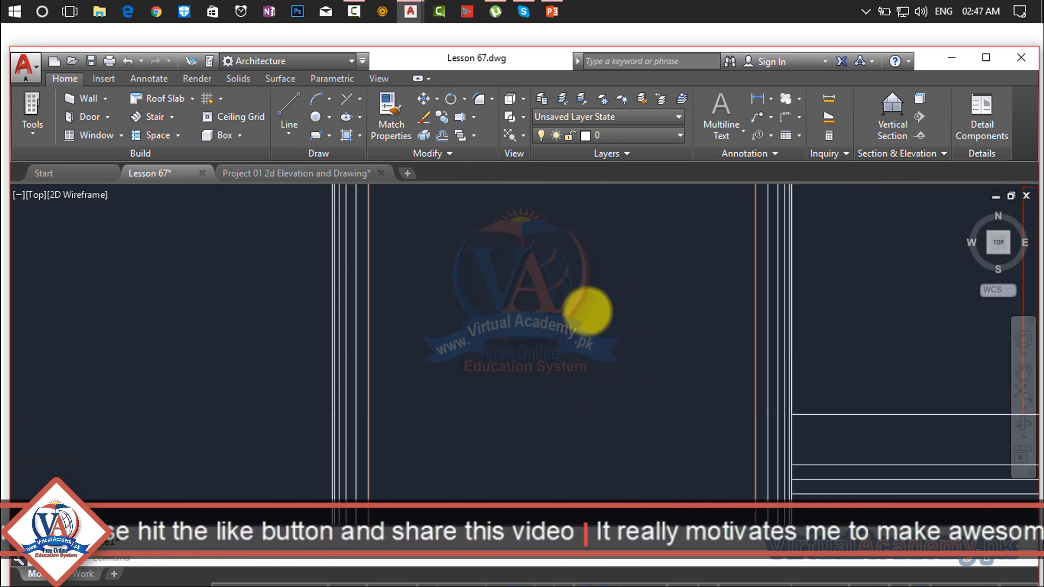
pyautogui.scroll(-3, 587, 311)
pyautogui.click(610, 326)
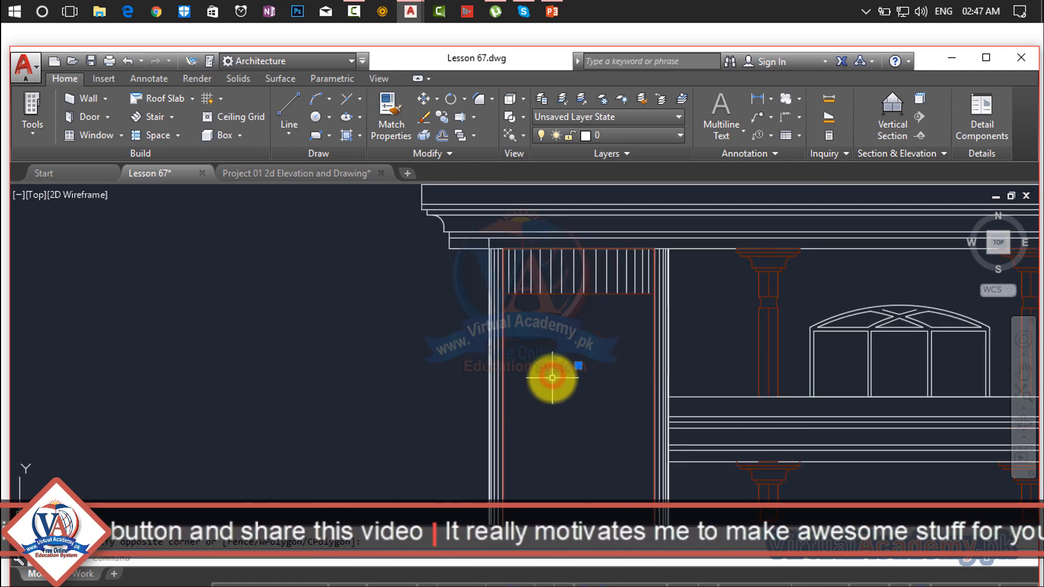
pyautogui.scroll(4, 575, 369)
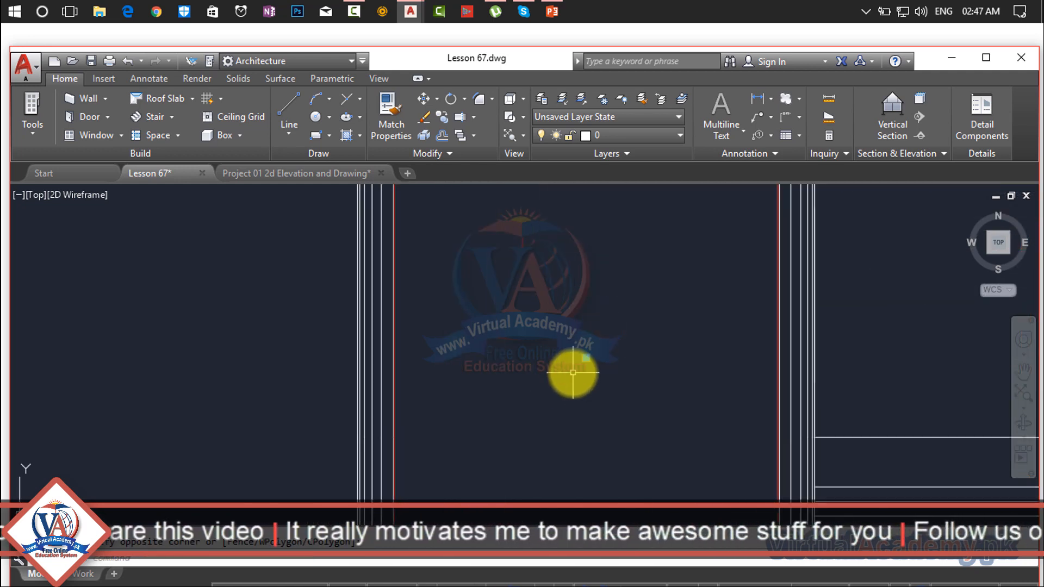
pyautogui.write('L')
pyautogui.scroll(-3, 574, 373)
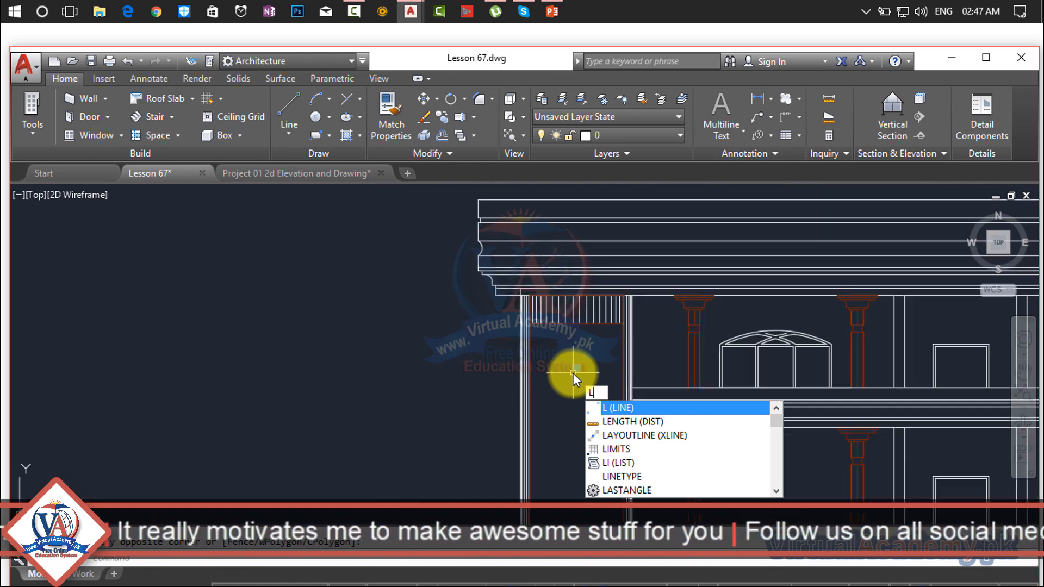
pyautogui.press('Escape')
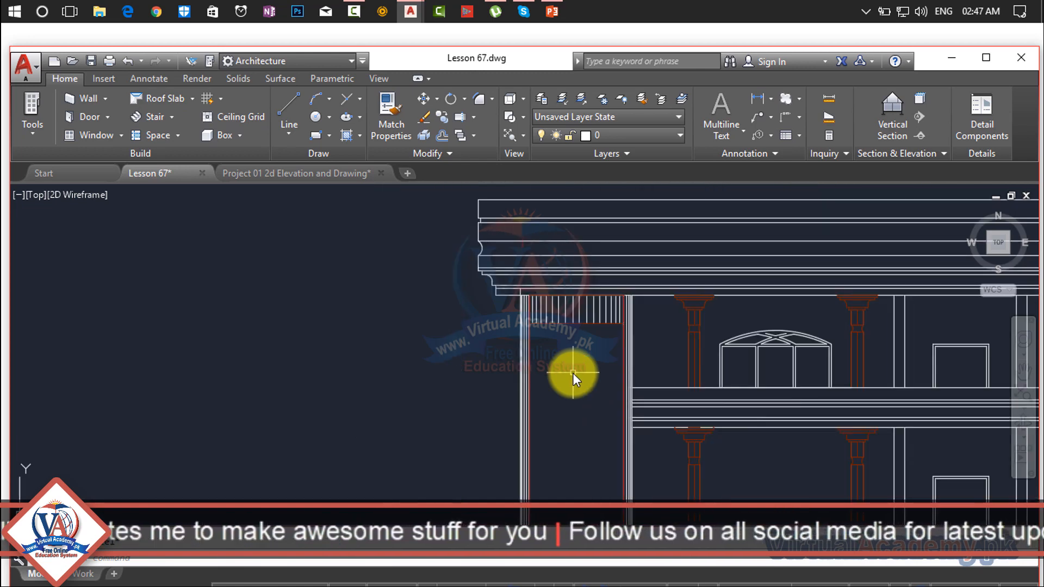
# Erase the vertical centre line and all its division points from the column's empty panel.
pyautogui.scroll(3, 574, 373)
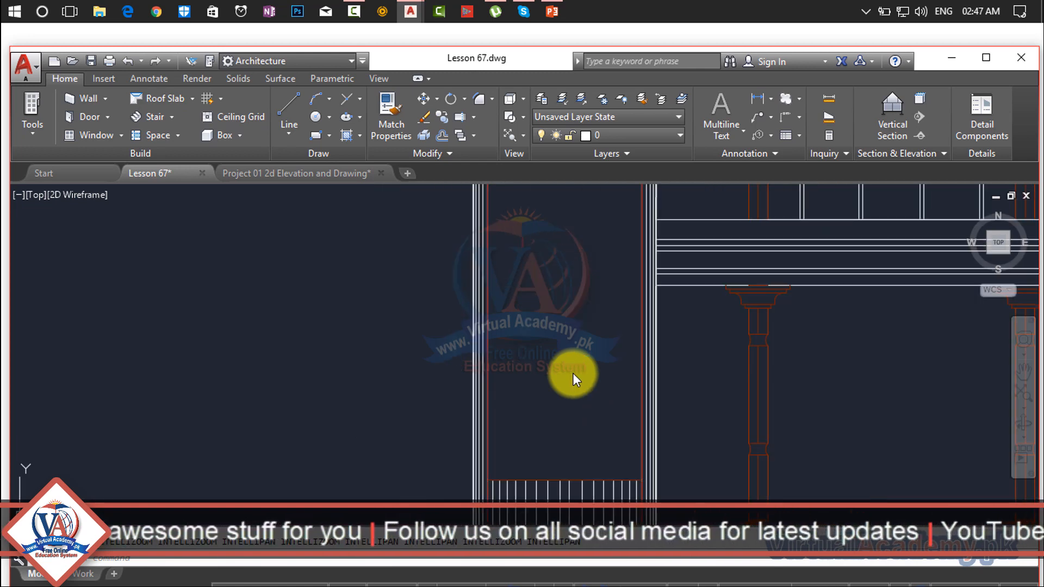
pyautogui.moveTo(573, 373); pyautogui.dragTo(590, 515, button='middle')
pyautogui.click(583, 342)
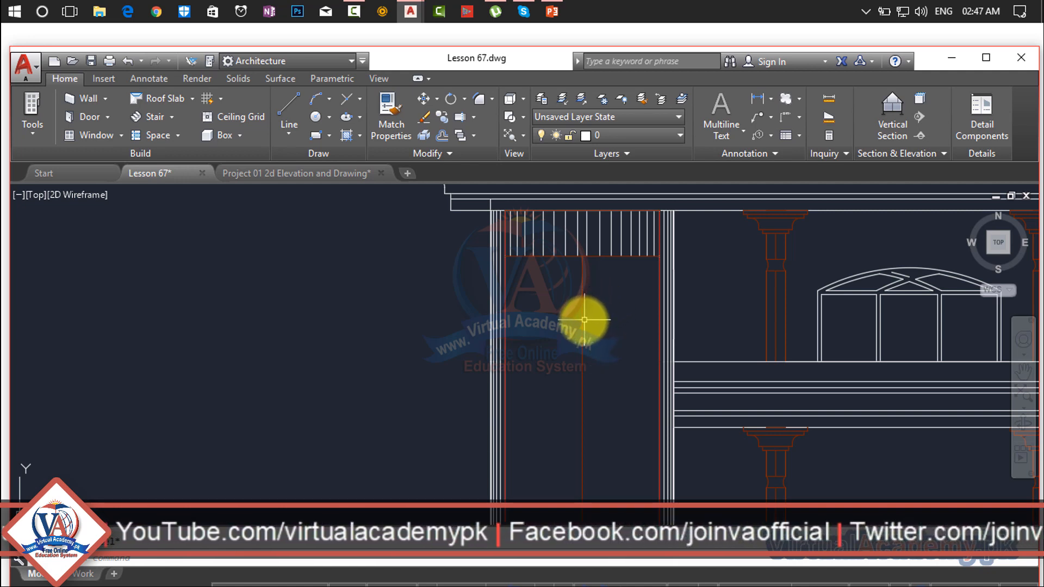
pyautogui.click(608, 299)
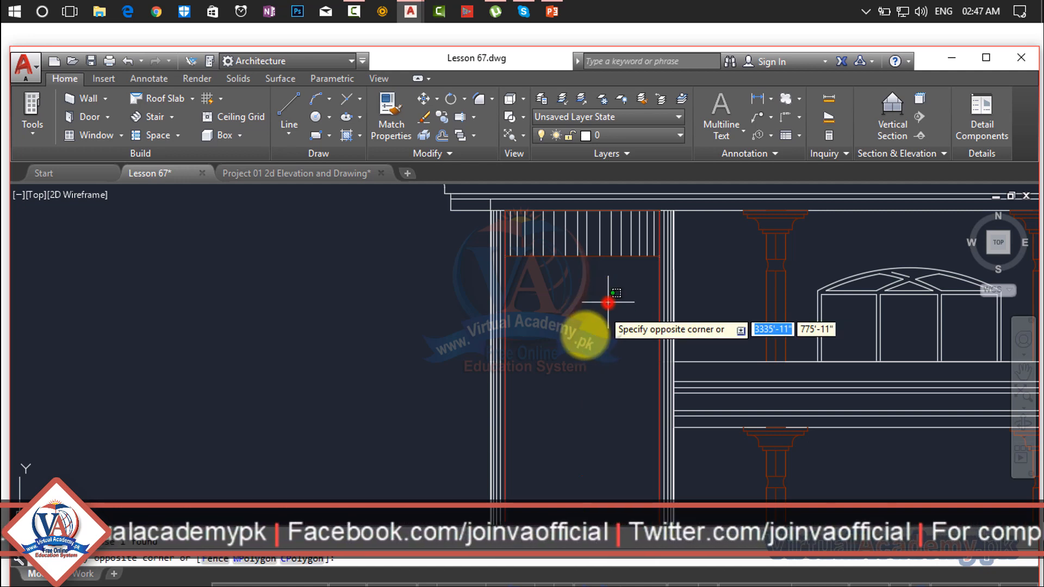
pyautogui.click(541, 444)
pyautogui.scroll(-2, 545, 436)
pyautogui.moveTo(548, 435); pyautogui.dragTo(592, 200, button='middle')
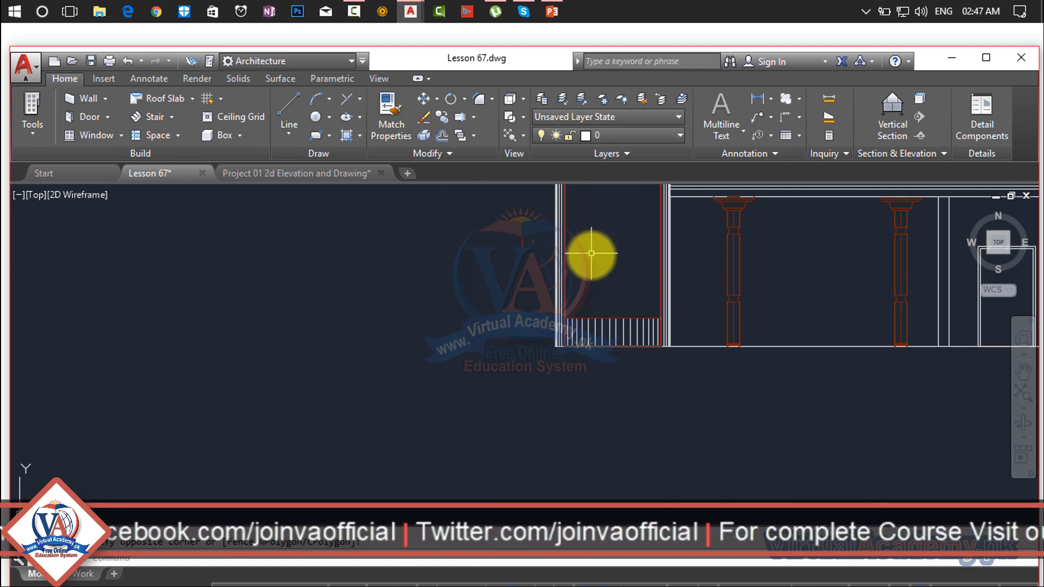
pyautogui.moveTo(589, 252); pyautogui.dragTo(579, 363, button='middle')
pyautogui.click(625, 235)
pyautogui.click(579, 409)
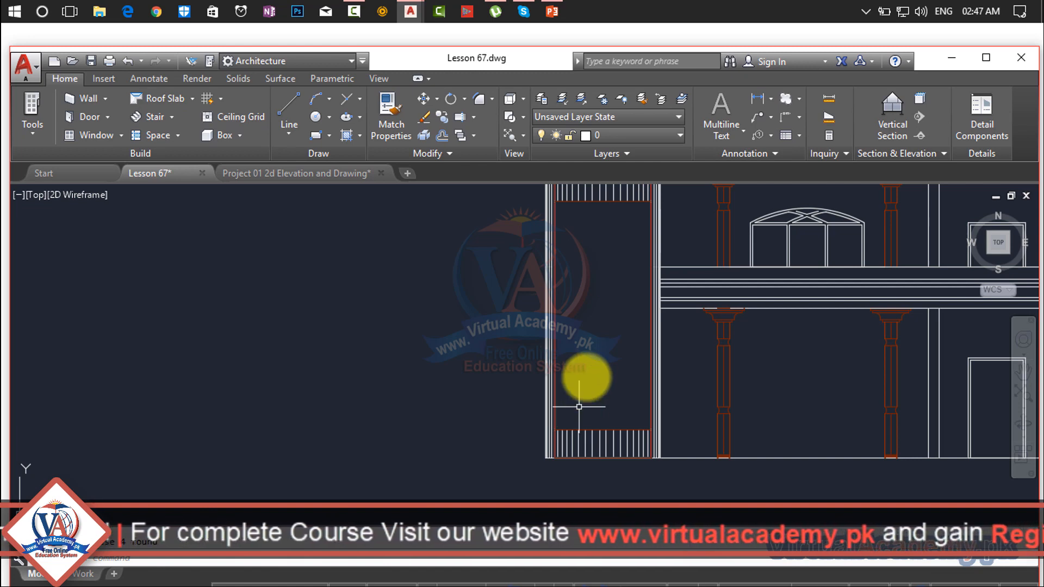
pyautogui.scroll(6, 578, 391)
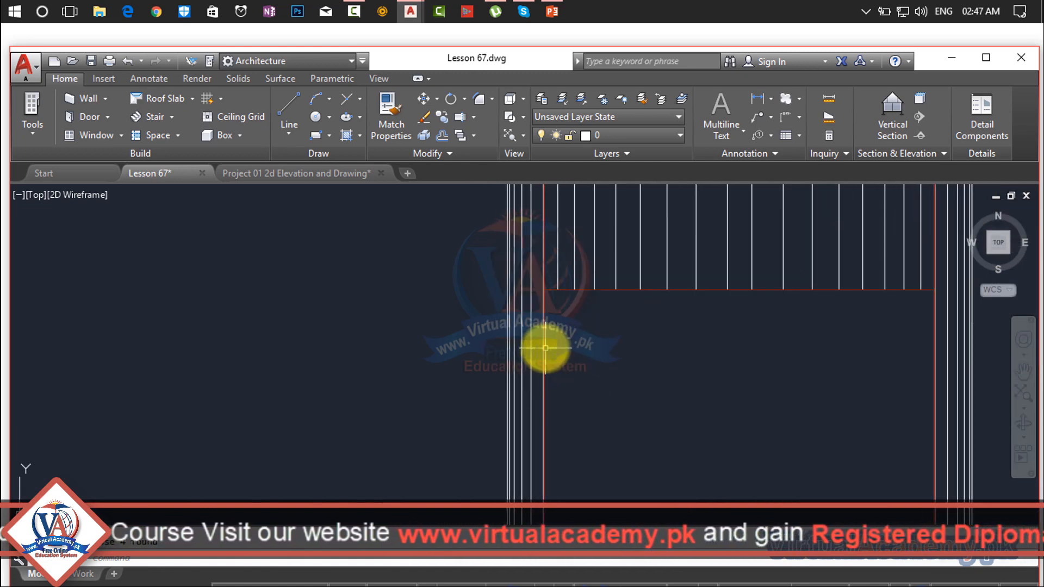
pyautogui.scroll(3, 545, 348)
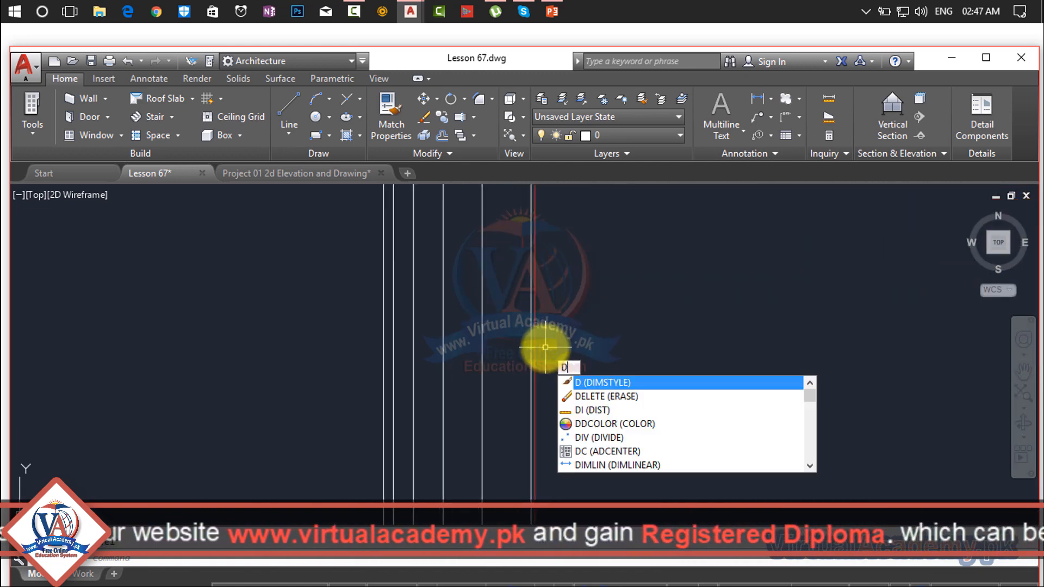
pyautogui.write('iv')
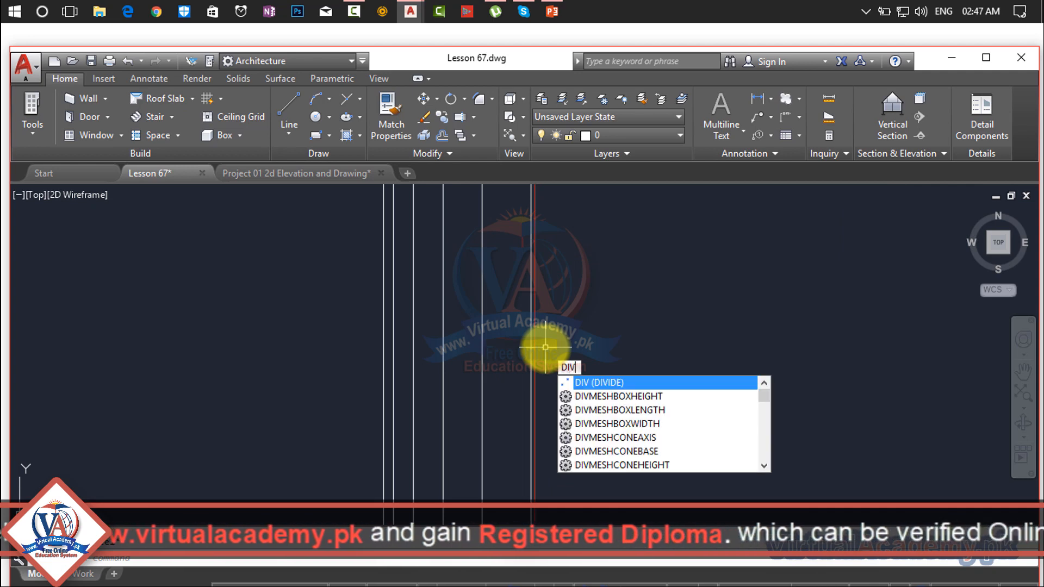
pyautogui.press('Return')
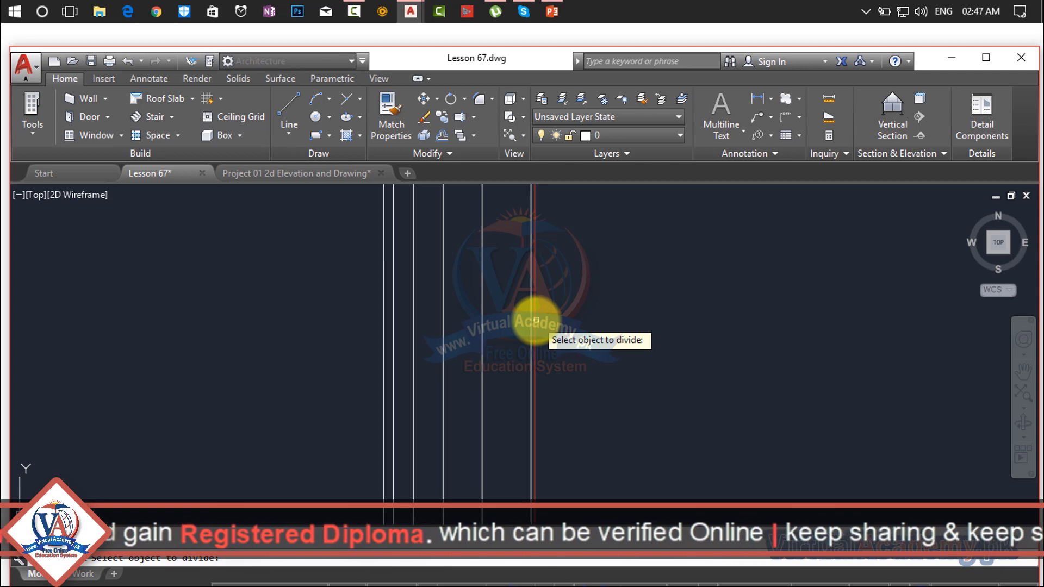
pyautogui.scroll(-5, 544, 321)
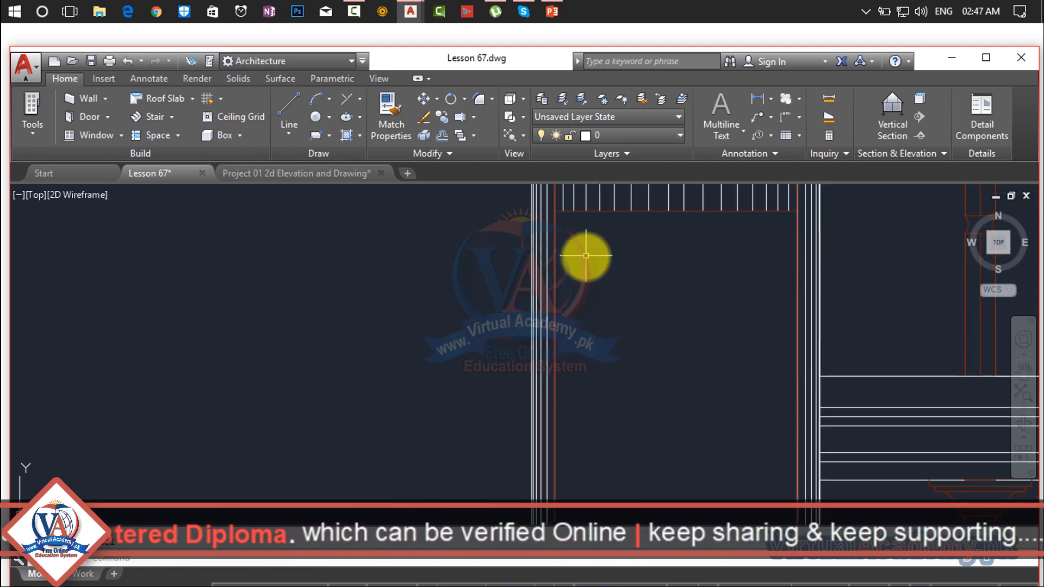
pyautogui.moveTo(590, 308); pyautogui.dragTo(585, 247, button='middle')
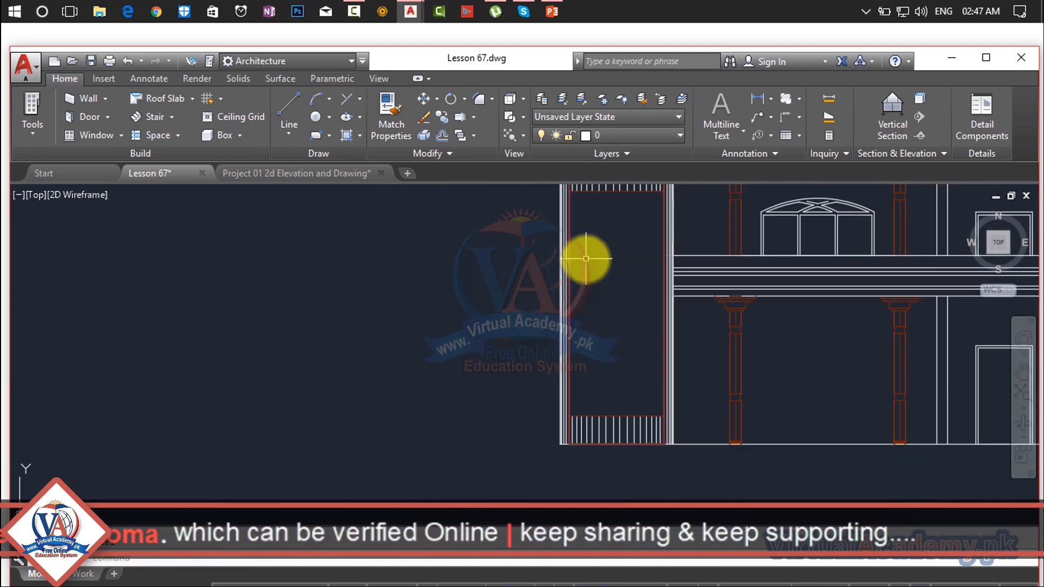
pyautogui.press('Return')
pyautogui.scroll(4, 659, 277)
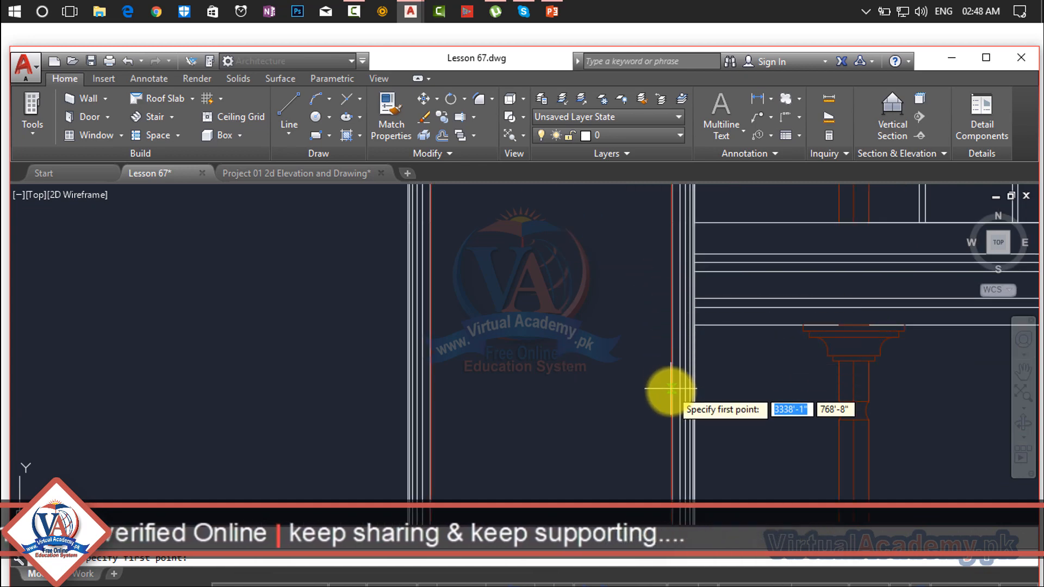
pyautogui.scroll(-2, 672, 392)
pyautogui.moveTo(671, 392); pyautogui.dragTo(669, 360, button='middle')
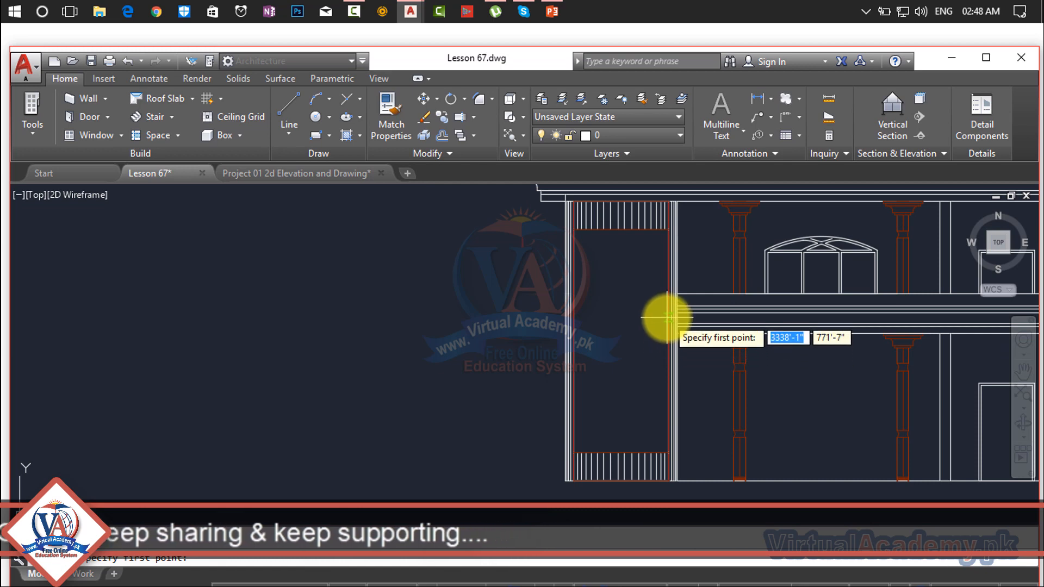
pyautogui.scroll(4, 619, 291)
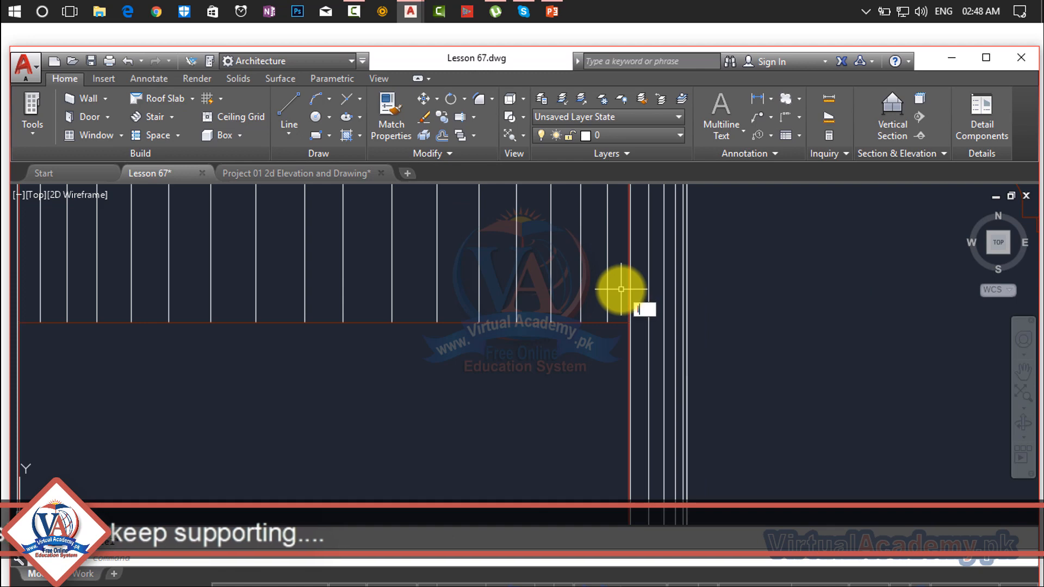
# Draw a vertical line about 20'-0" long down the column's right inner edge, from the top of the upper fluted band to the base line.
pyautogui.press('Return')
pyautogui.scroll(4, 606, 256)
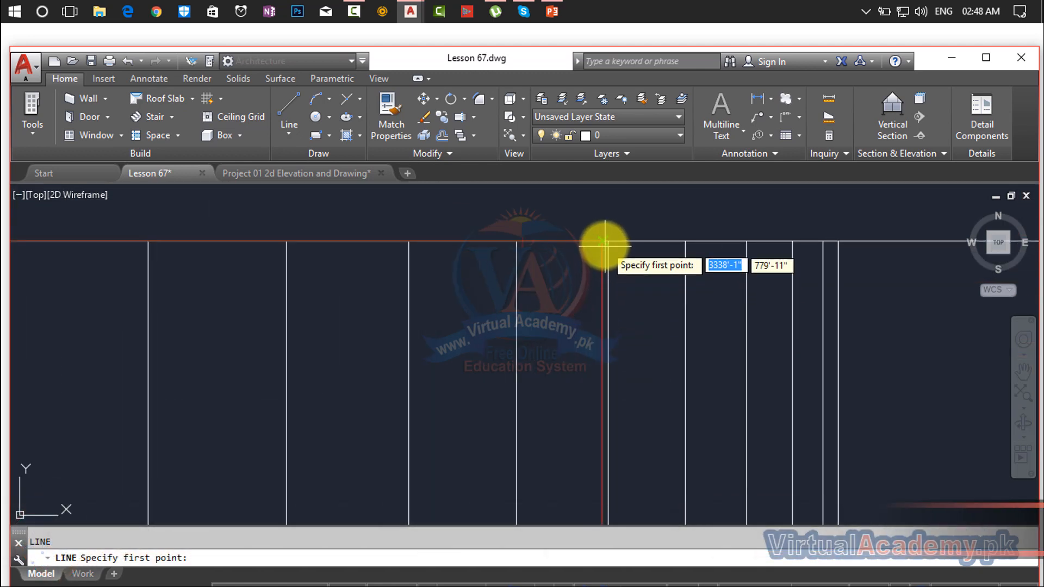
pyautogui.click(603, 242)
pyautogui.scroll(-5, 602, 431)
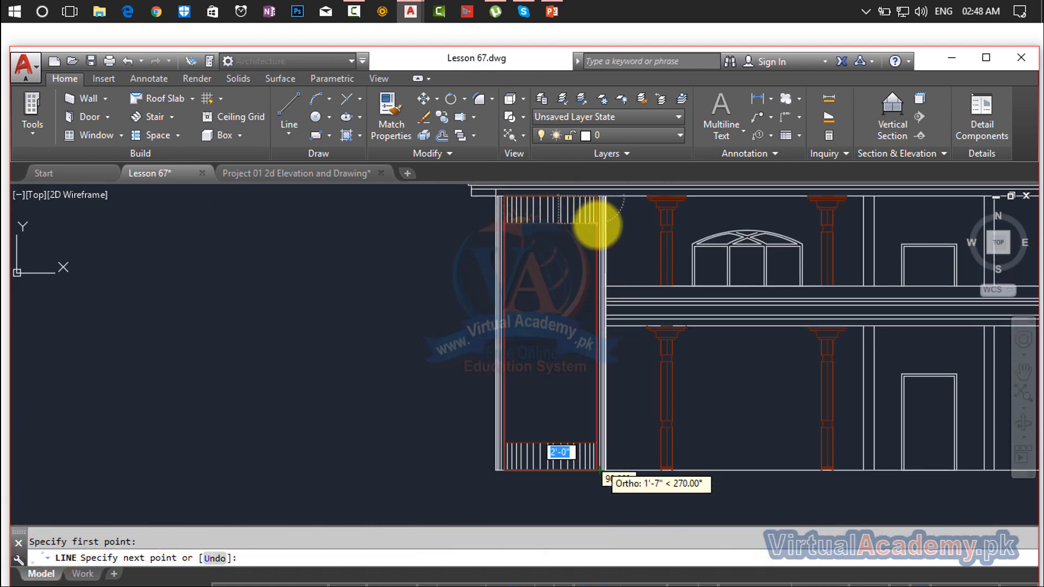
pyautogui.scroll(5, 600, 351)
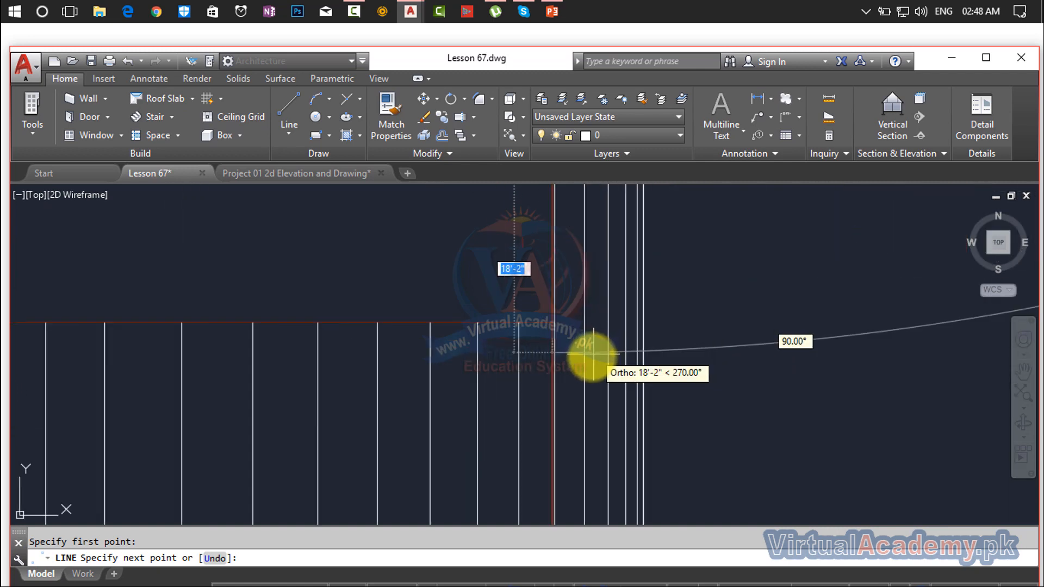
pyautogui.moveTo(546, 424)
pyautogui.mouseDown(button='middle')
pyautogui.moveTo(582, 205)
pyautogui.moveTo(601, 187)
pyautogui.mouseUp(button='middle')
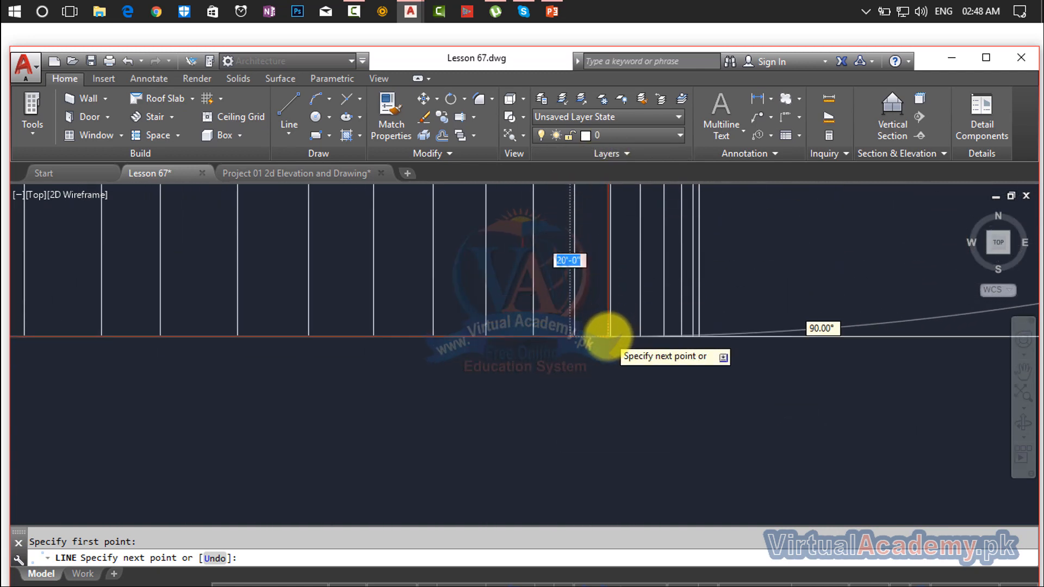
pyautogui.scroll(3, 607, 336)
pyautogui.click(593, 335)
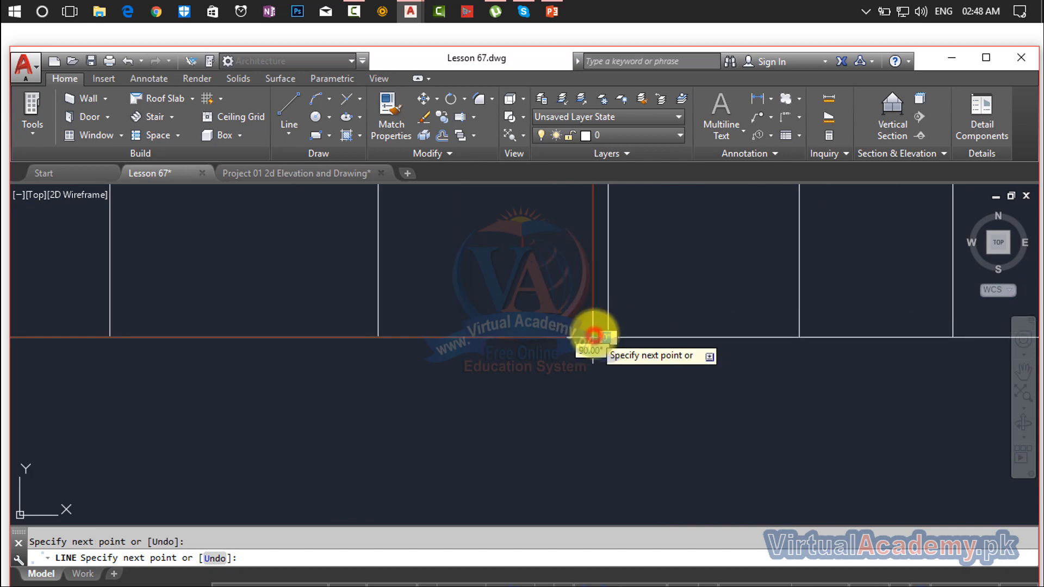
pyautogui.press('Return')
# Draw a horizontal line about 6'-8" long across the column panel, from the midpoint of the right inner edge to the left inner edge.
pyautogui.scroll(-8, 601, 285)
pyautogui.moveTo(602, 280); pyautogui.dragTo(605, 576, button='middle')
pyautogui.scroll(-4, 579, 322)
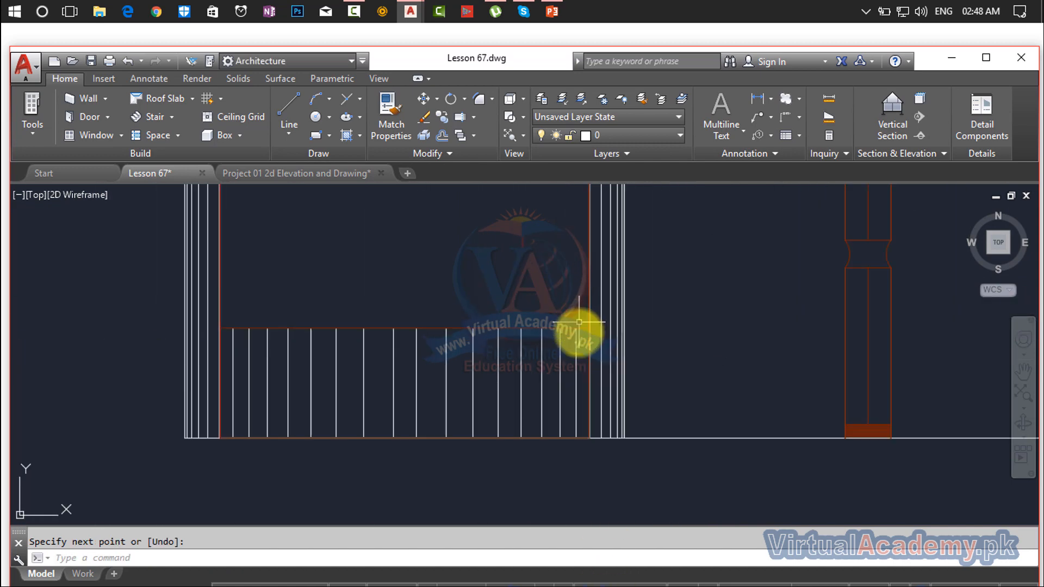
pyautogui.moveTo(579, 322); pyautogui.dragTo(593, 454, button='middle')
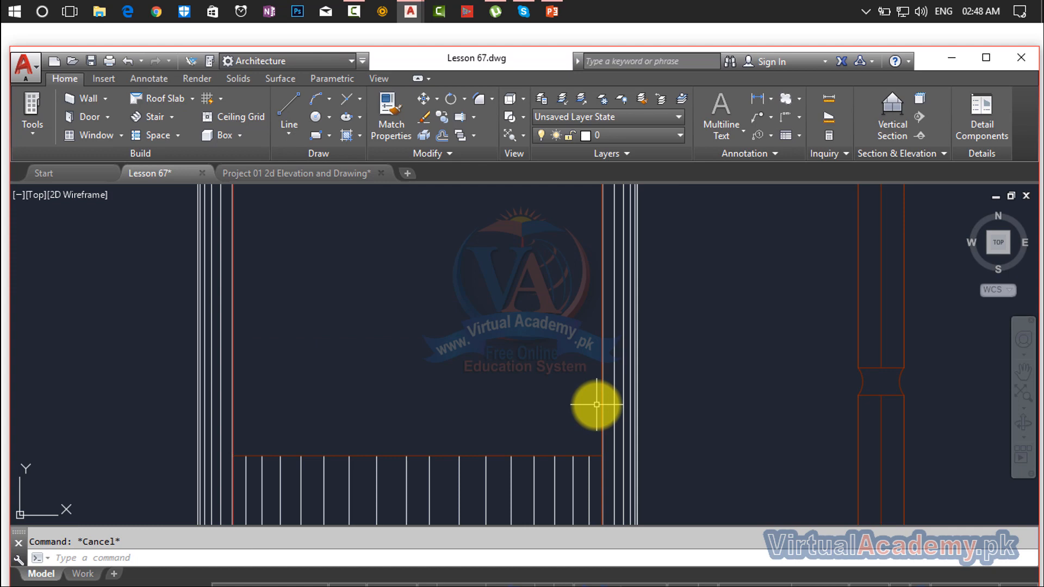
pyautogui.write('l')
pyautogui.press('Return')
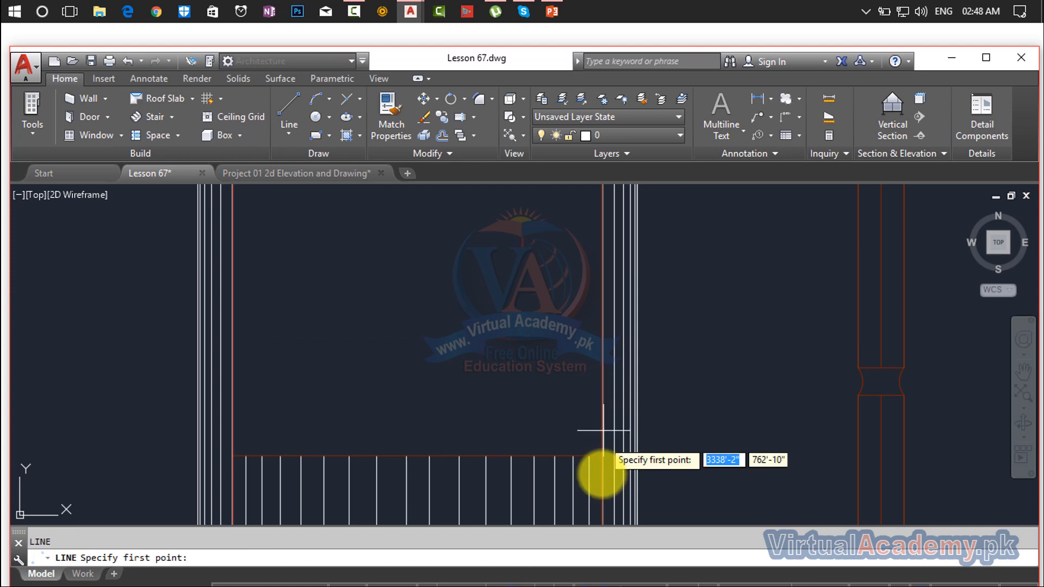
pyautogui.scroll(-6, 592, 451)
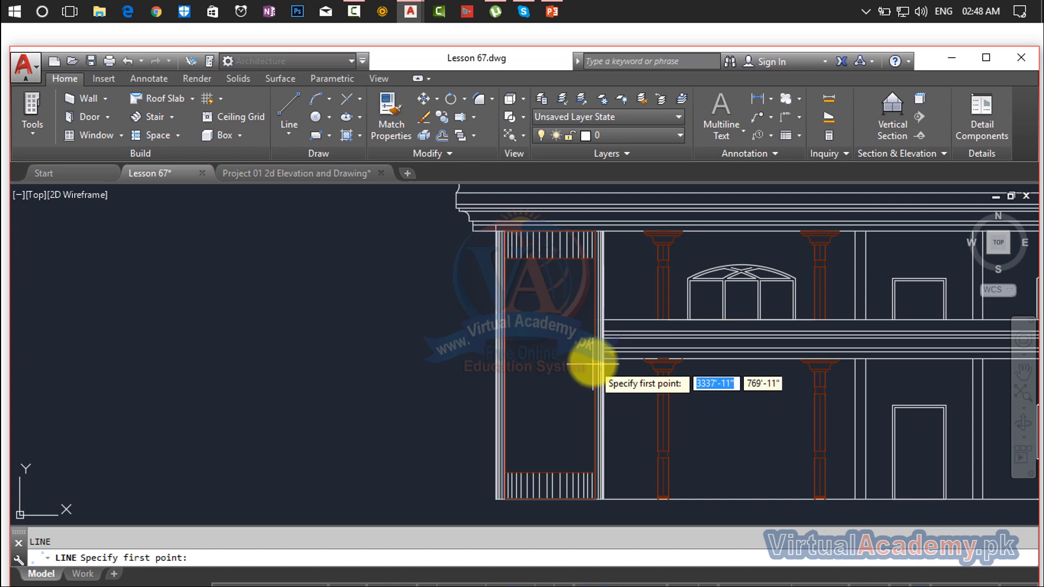
pyautogui.scroll(5, 594, 368)
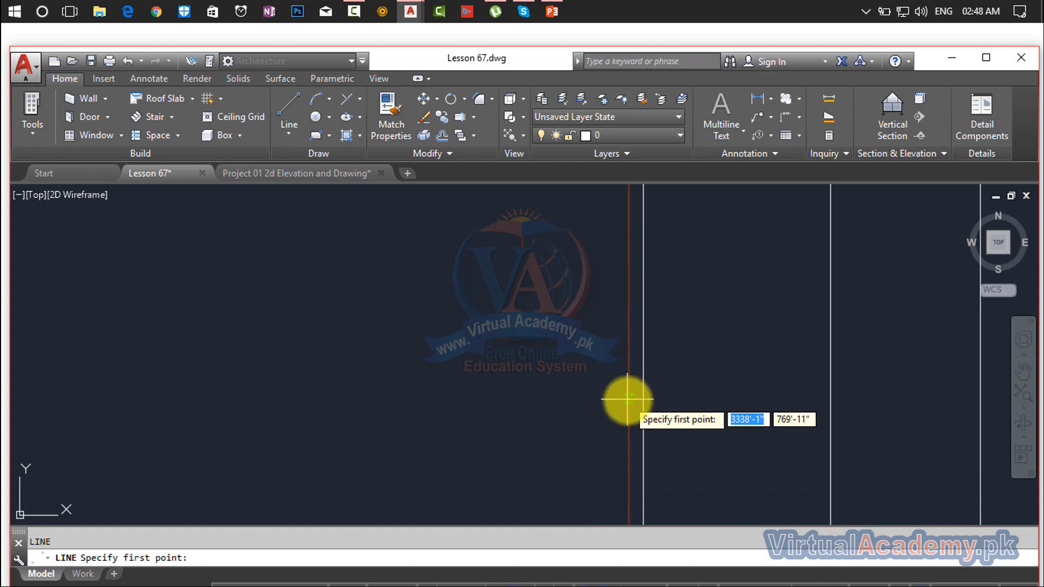
pyautogui.scroll(-3, 629, 400)
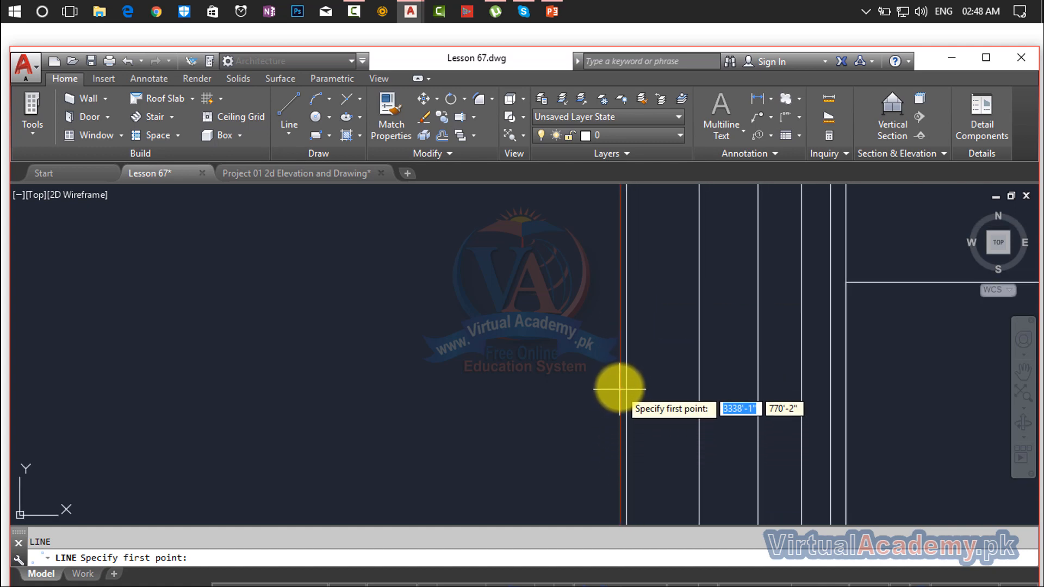
pyautogui.scroll(-5, 620, 299)
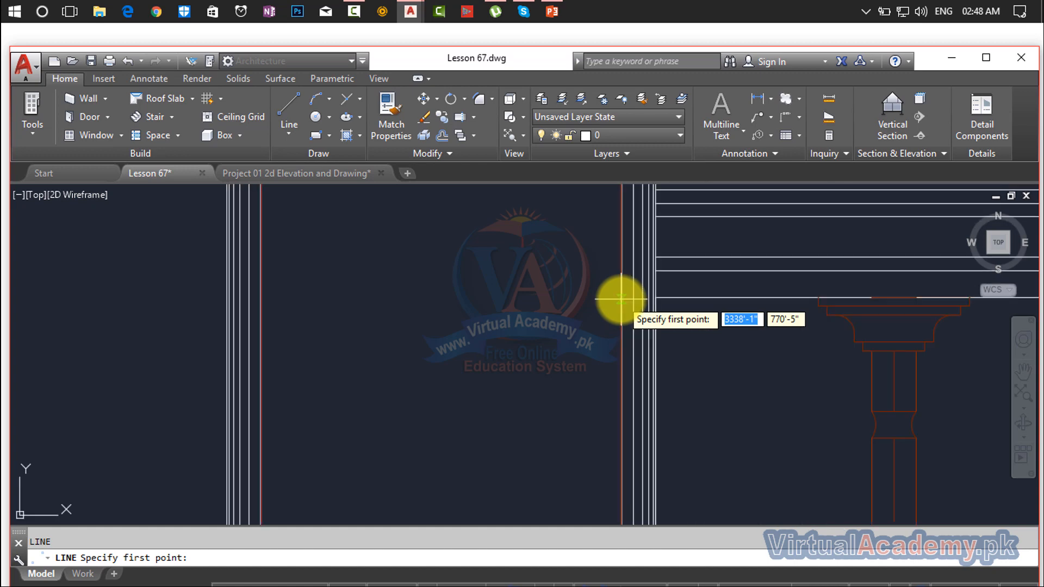
pyautogui.moveTo(619, 298)
pyautogui.mouseDown(button='middle')
pyautogui.moveTo(629, 459)
pyautogui.moveTo(632, 374)
pyautogui.mouseUp(button='middle')
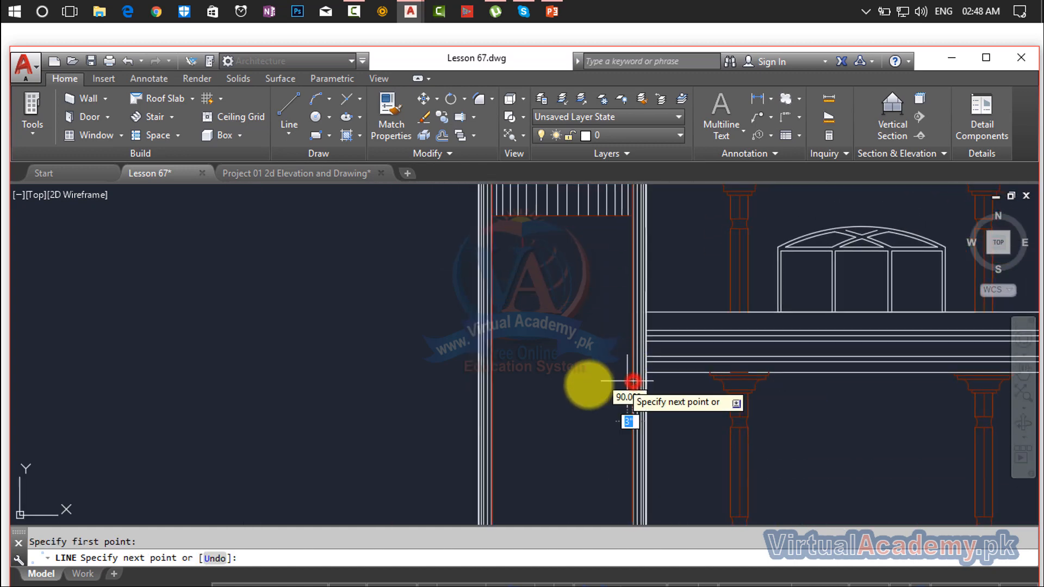
pyautogui.scroll(-4, 630, 381)
pyautogui.scroll(7, 571, 381)
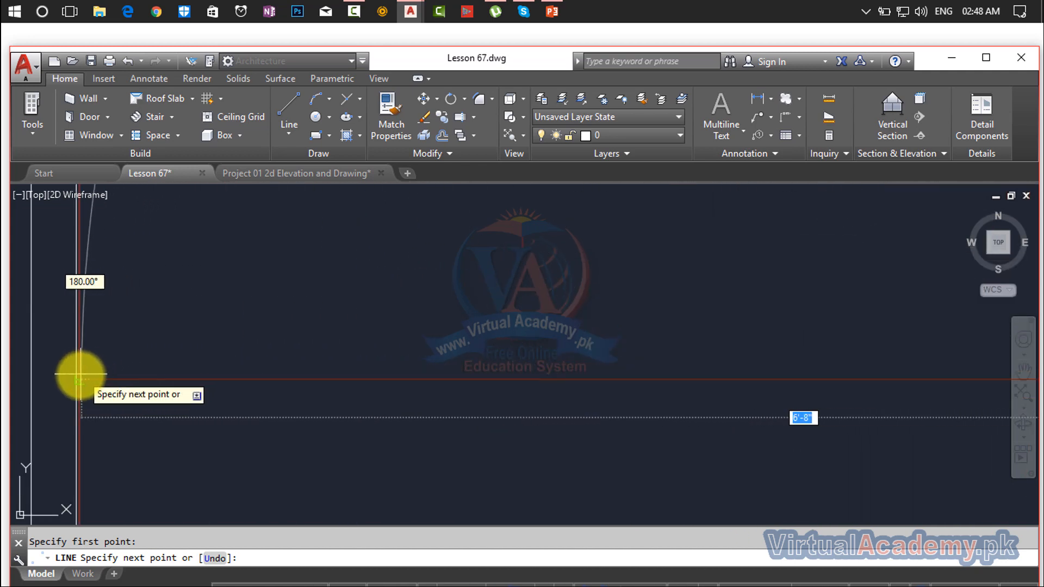
pyautogui.moveTo(89, 373); pyautogui.dragTo(275, 366, button='middle')
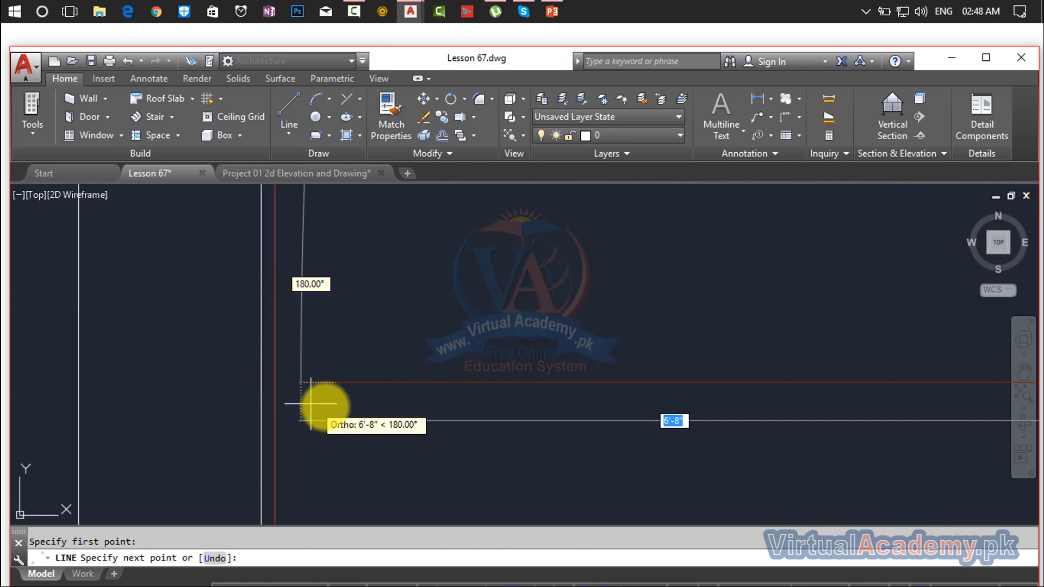
pyautogui.click(274, 382)
pyautogui.press('Return')
# Examine where the mid-height horizontal line meets the panel's side edges.
pyautogui.scroll(-5, 473, 333)
pyautogui.moveTo(624, 344); pyautogui.dragTo(331, 371, button='middle')
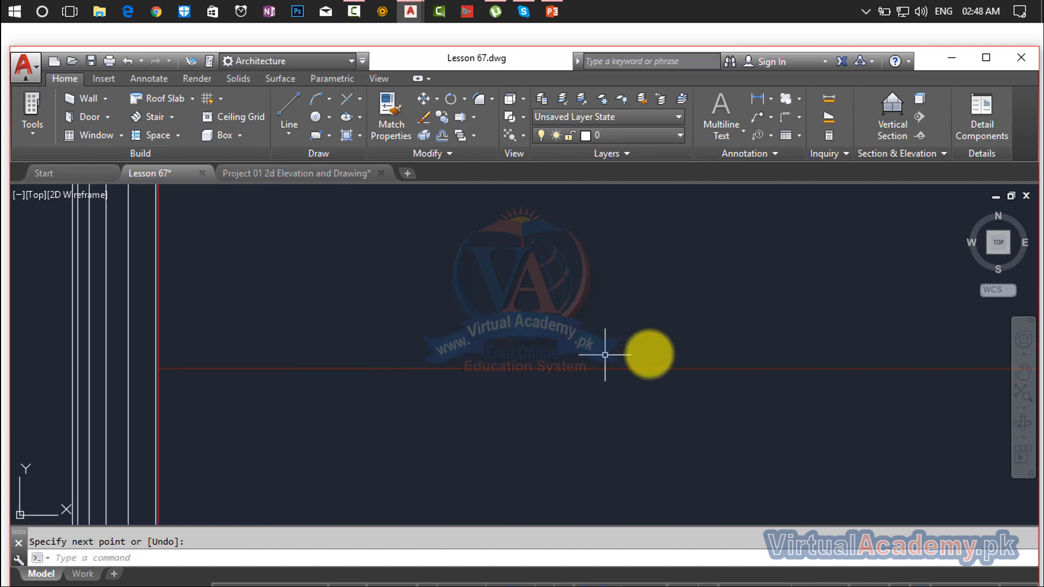
pyautogui.scroll(-5, 666, 356)
pyautogui.moveTo(681, 356)
pyautogui.mouseDown(button='middle')
pyautogui.moveTo(555, 367)
pyautogui.moveTo(918, 527)
pyautogui.mouseUp(button='middle')
pyautogui.scroll(6, 645, 372)
pyautogui.scroll(5, 548, 368)
pyautogui.scroll(-6, 548, 369)
pyautogui.scroll(-6, 478, 398)
pyautogui.moveTo(478, 398); pyautogui.dragTo(969, 418, button='middle')
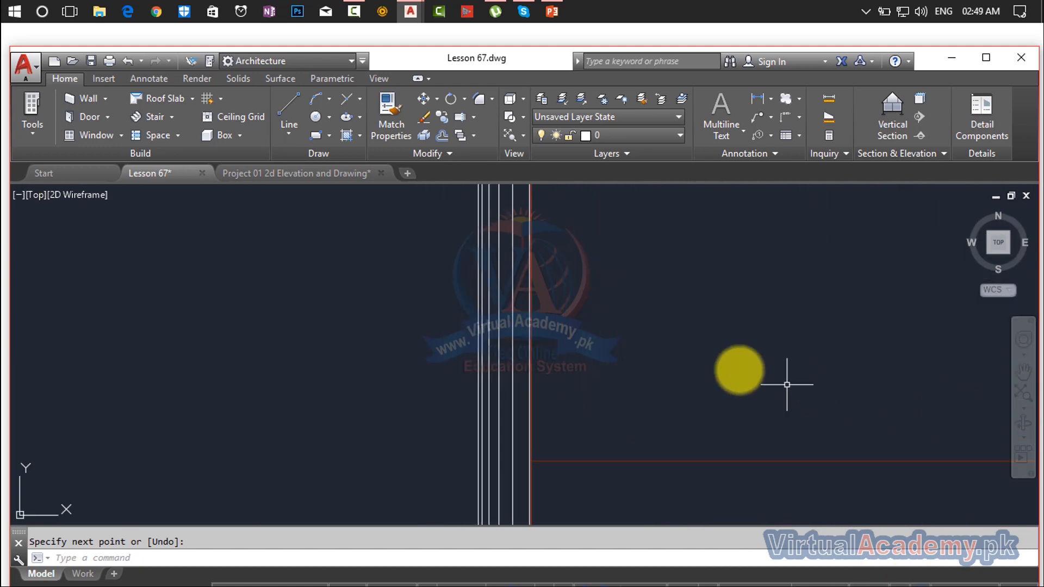
# Draw a vertical line down the panel's left inner edge from the bottom of the upper fluted band to the mid-height horizontal line.
pyautogui.scroll(-5, 722, 379)
pyautogui.moveTo(715, 383); pyautogui.dragTo(645, 459, button='middle')
pyautogui.scroll(7, 595, 266)
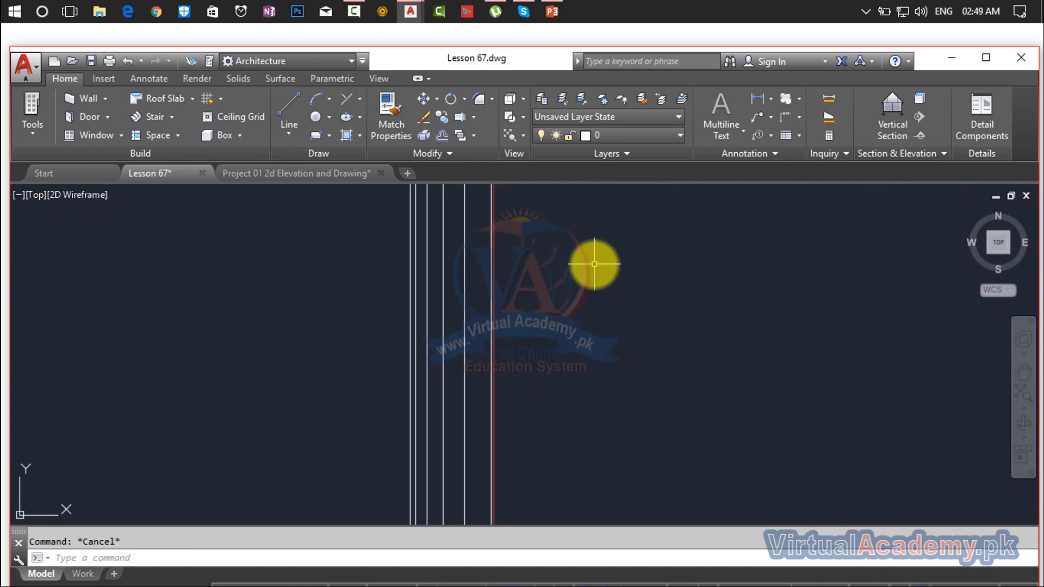
pyautogui.write('l')
pyautogui.press('Return')
pyautogui.moveTo(595, 264); pyautogui.dragTo(597, 431, button='middle')
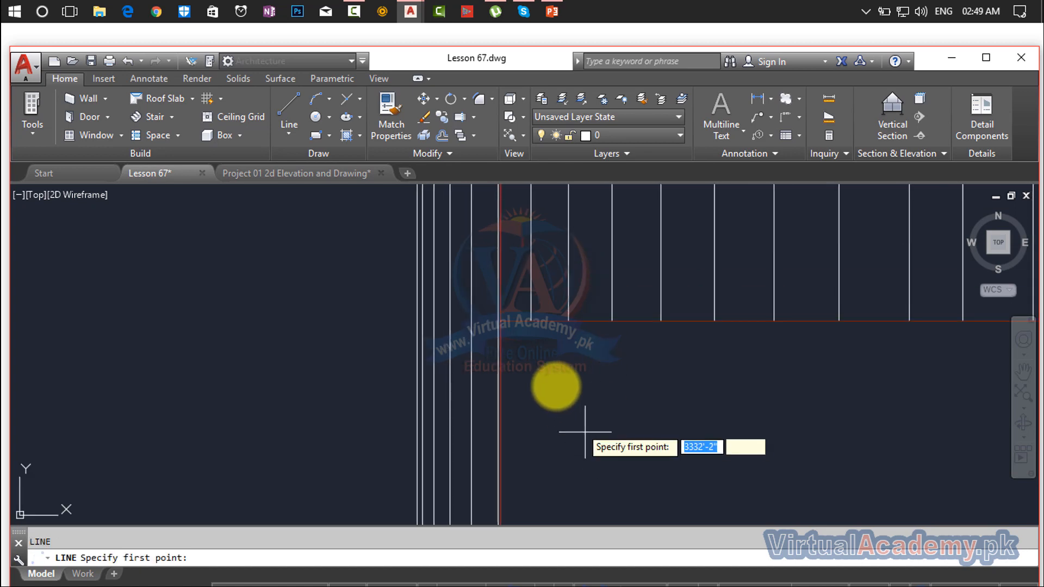
pyautogui.scroll(6, 512, 329)
pyautogui.click(451, 300)
pyautogui.scroll(-4, 459, 442)
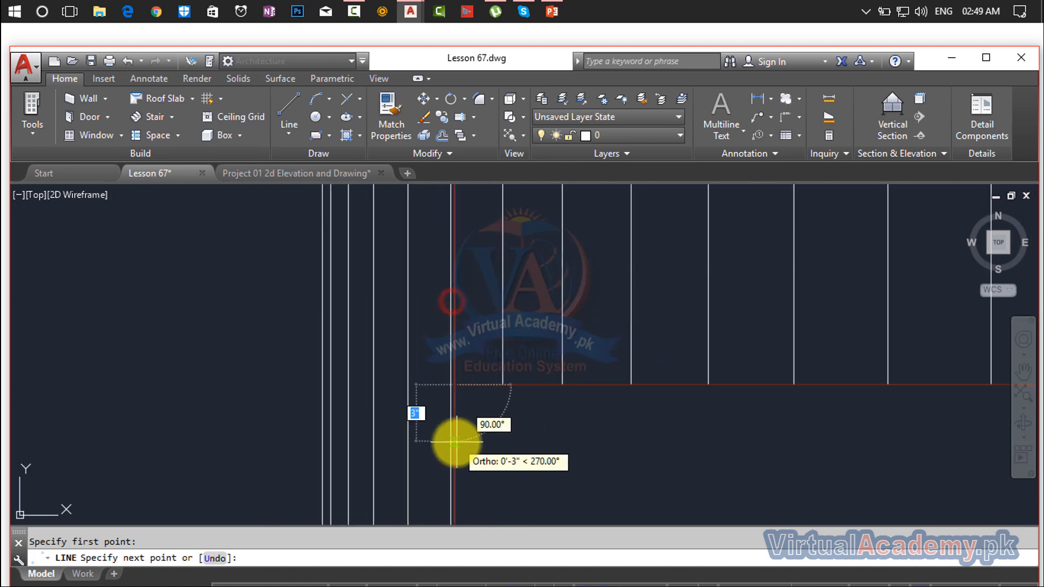
pyautogui.moveTo(459, 442); pyautogui.dragTo(469, 215, button='middle')
pyautogui.scroll(-7, 473, 404)
pyautogui.moveTo(473, 406); pyautogui.dragTo(498, 207, button='middle')
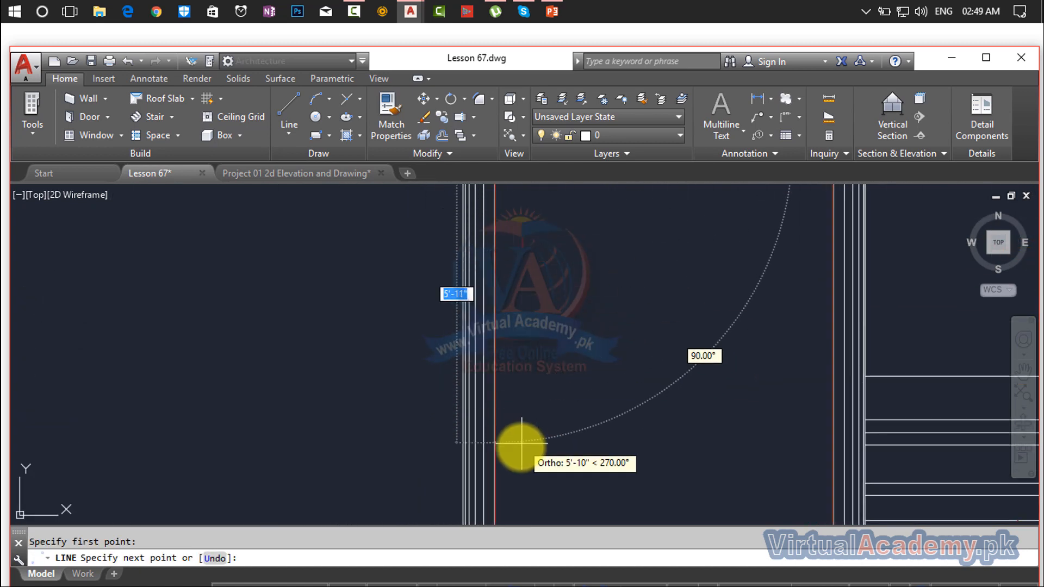
pyautogui.scroll(-4, 517, 452)
pyautogui.moveTo(517, 457); pyautogui.dragTo(513, 310, button='middle')
pyautogui.scroll(4, 511, 318)
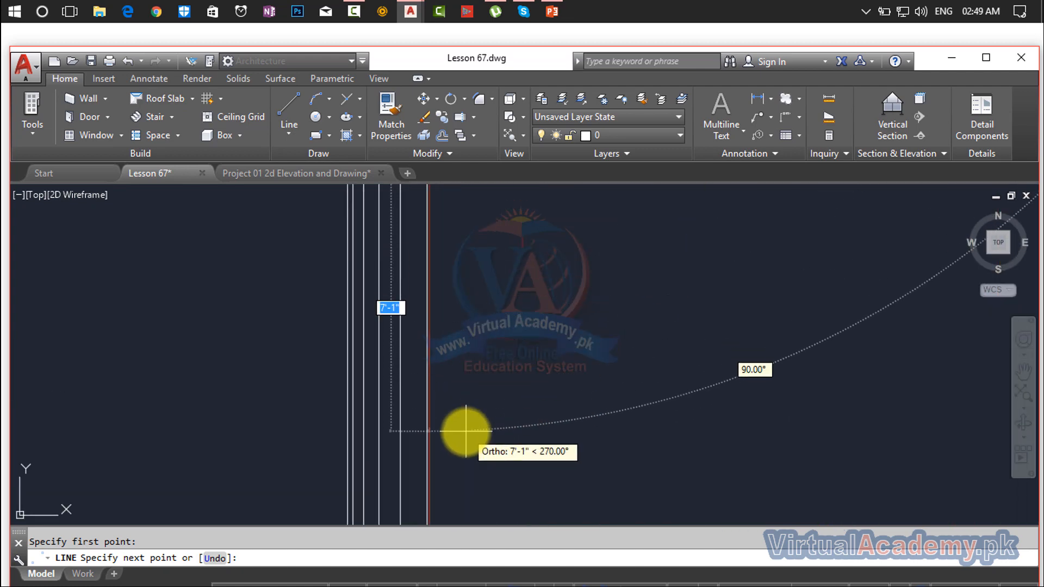
pyautogui.scroll(2, 467, 431)
pyautogui.moveTo(467, 431); pyautogui.dragTo(504, 172, button='middle')
pyautogui.scroll(5, 471, 297)
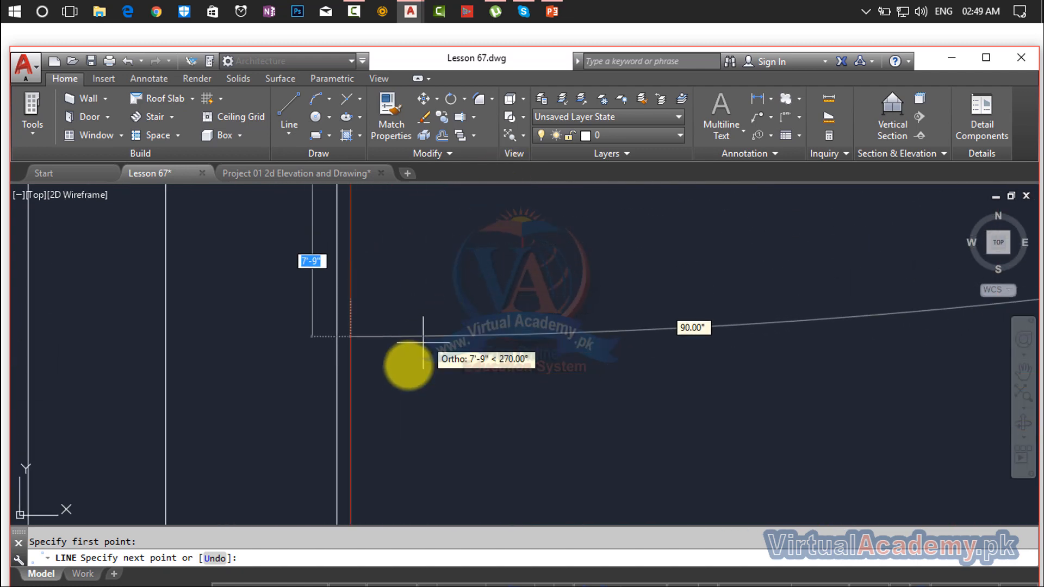
pyautogui.moveTo(380, 458); pyautogui.dragTo(429, 180, button='middle')
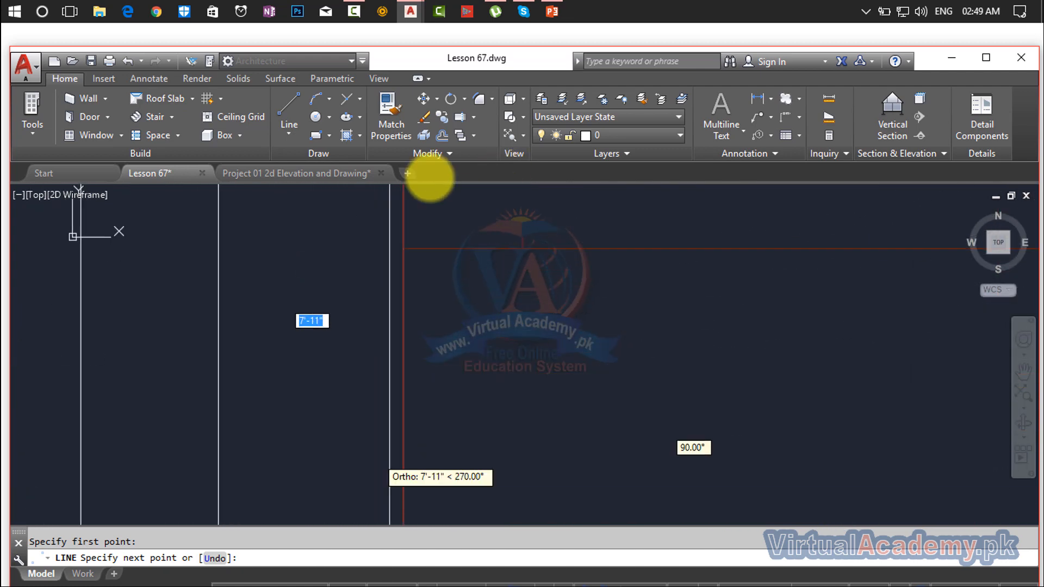
pyautogui.click(404, 249)
pyautogui.press('Return')
# Divide the vertical line on the left edge of the panel's upper half into 2 equal segments.
pyautogui.scroll(-6, 425, 229)
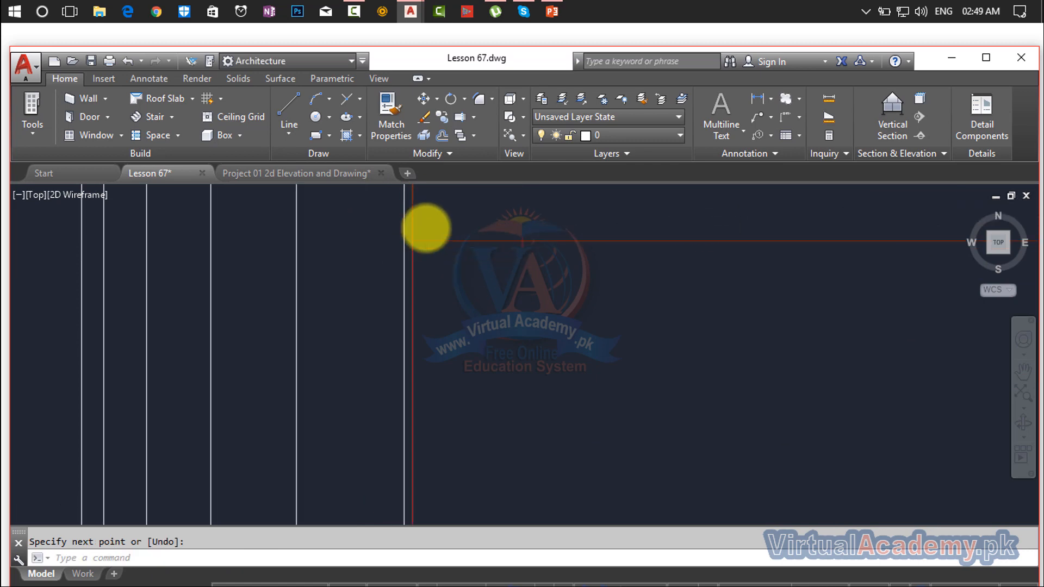
pyautogui.moveTo(425, 229); pyautogui.dragTo(449, 368, button='middle')
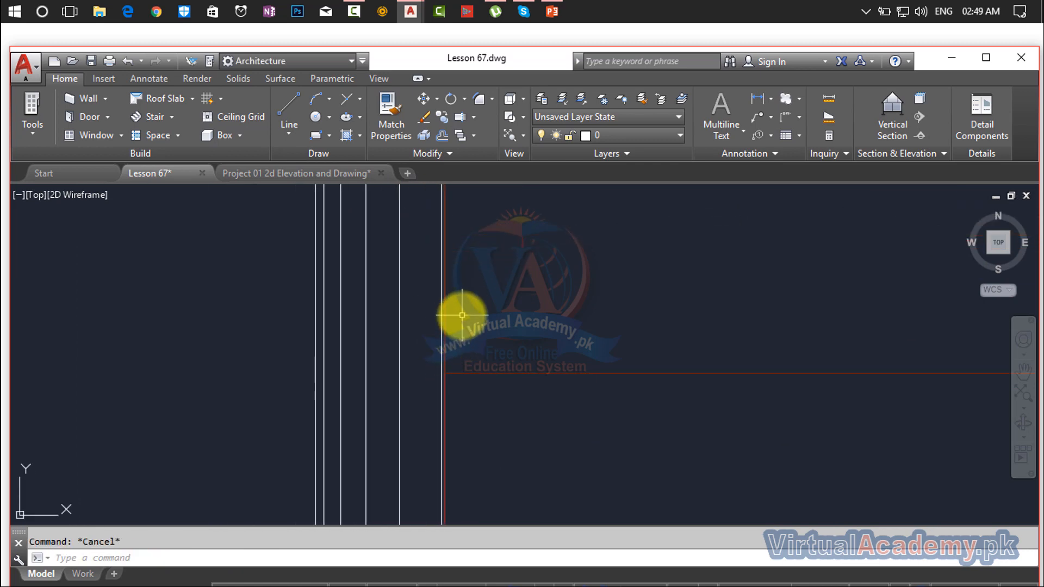
pyautogui.write('div')
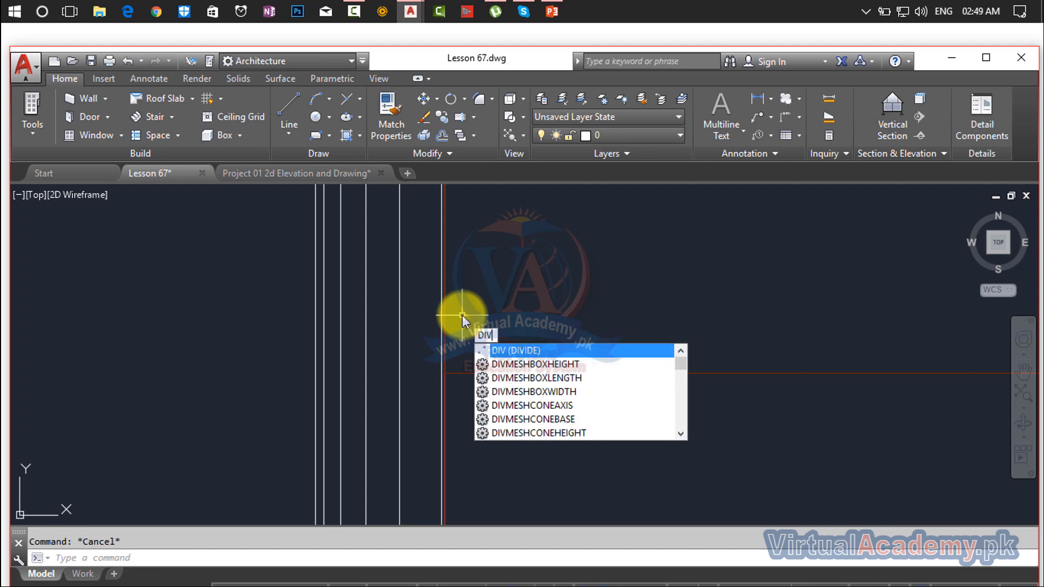
pyautogui.press('Return')
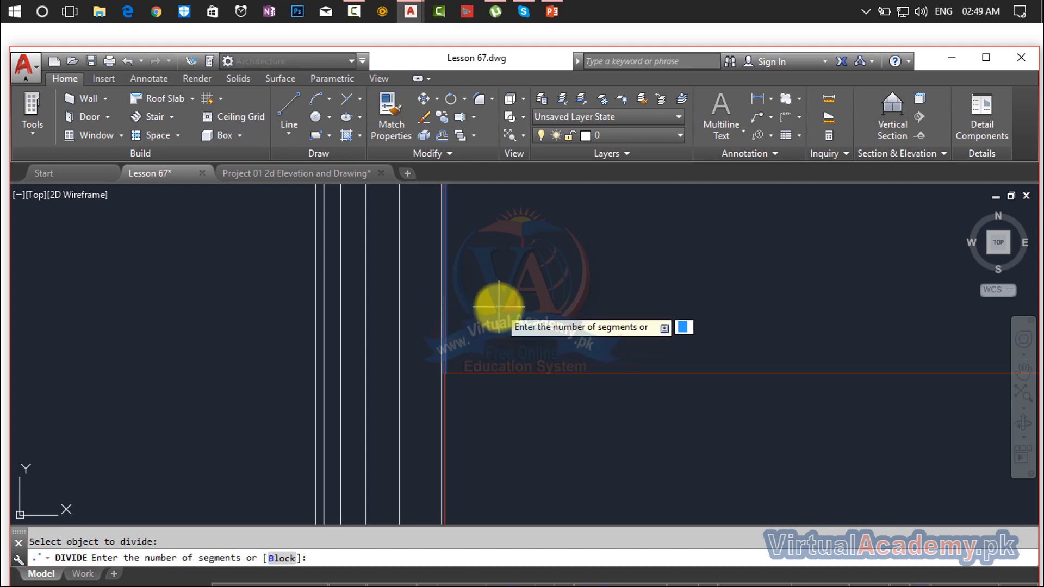
pyautogui.press('Return')
pyautogui.scroll(-3, 496, 279)
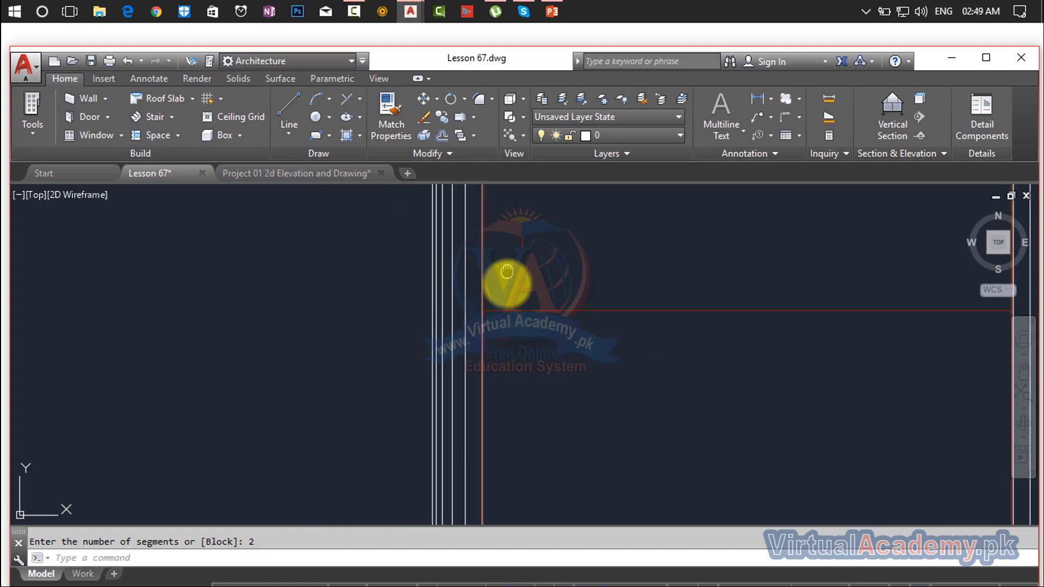
# Draw a horizontal line across the panel a short way below the upper fluted band, from the left inner edge to the right inner edge.
pyautogui.moveTo(496, 279); pyautogui.dragTo(450, 436, button='middle')
pyautogui.scroll(-3, 464, 322)
pyautogui.moveTo(464, 321); pyautogui.dragTo(453, 380, button='middle')
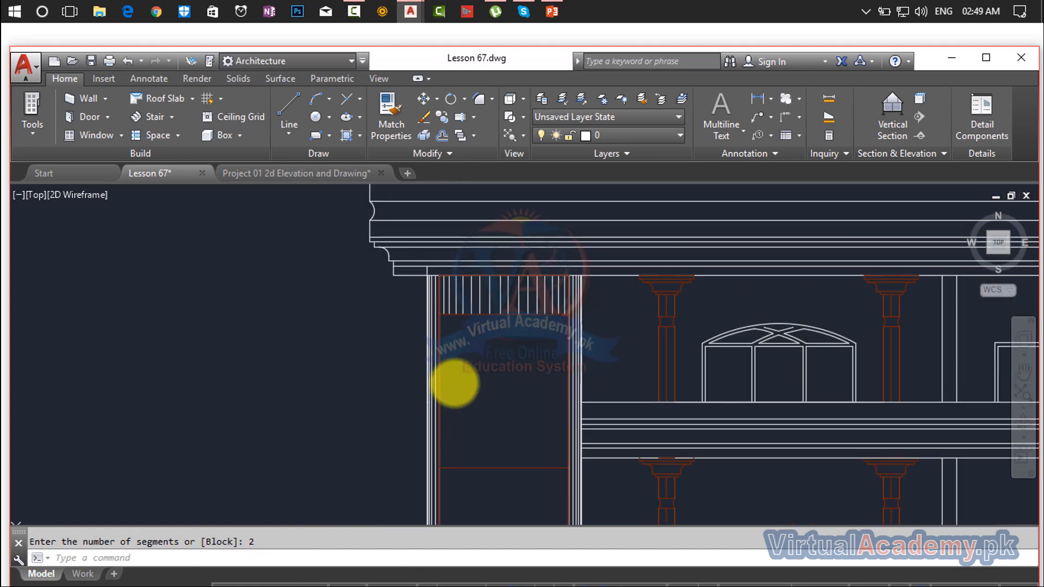
pyautogui.scroll(3, 450, 347)
pyautogui.press('Return')
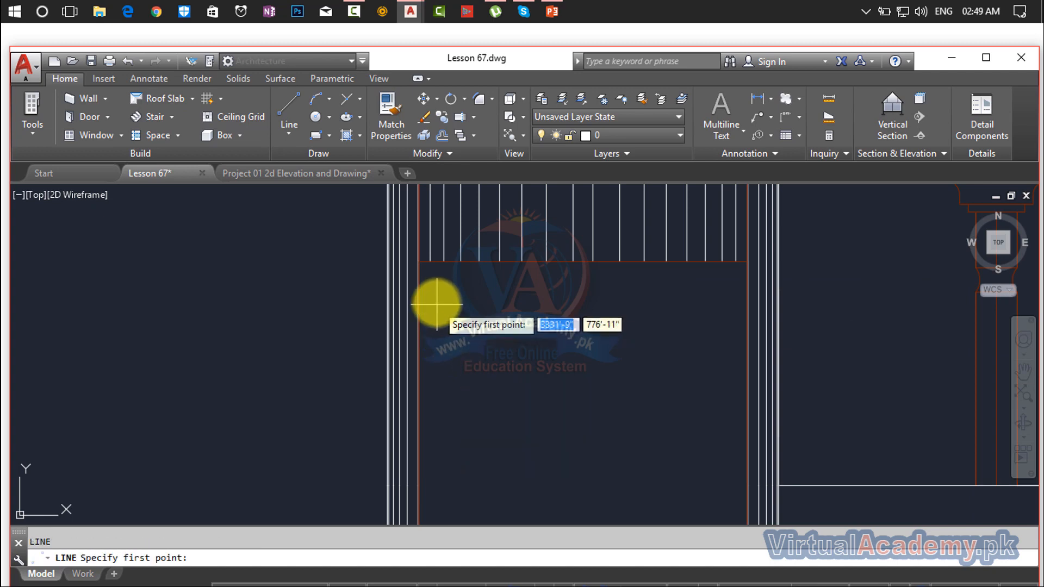
pyautogui.scroll(3, 431, 286)
pyautogui.moveTo(396, 226); pyautogui.dragTo(439, 317, button='middle')
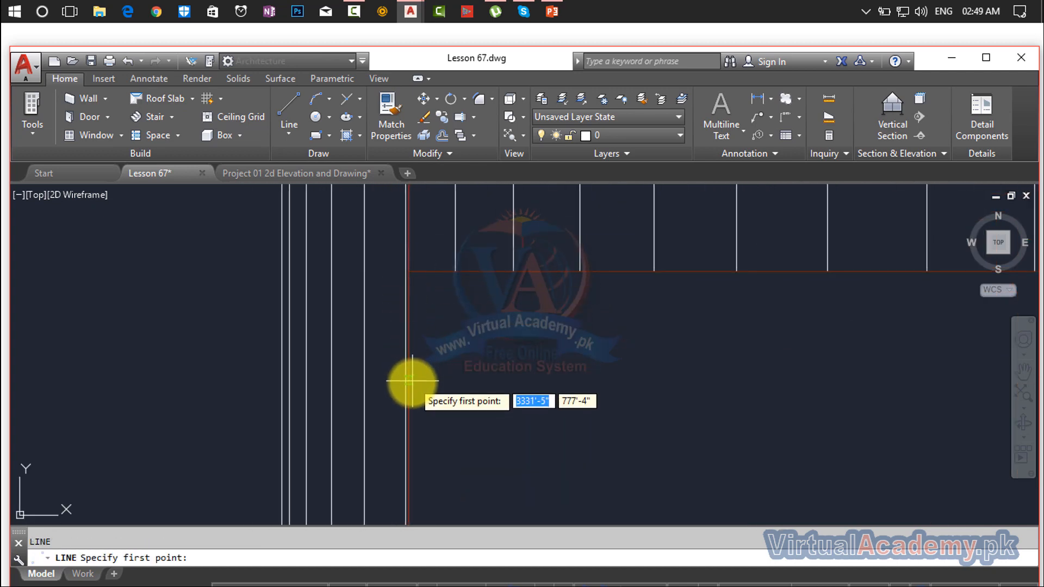
pyautogui.moveTo(410, 422); pyautogui.dragTo(438, 237, button='middle')
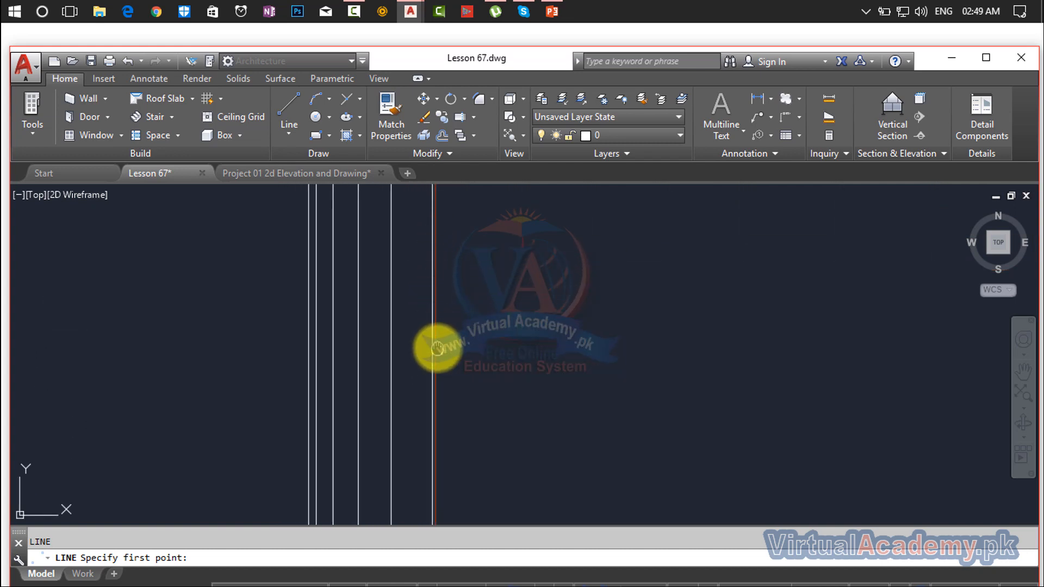
pyautogui.moveTo(437, 348)
pyautogui.mouseDown(button='middle')
pyautogui.moveTo(462, 225)
pyautogui.moveTo(467, 354)
pyautogui.mouseUp(button='middle')
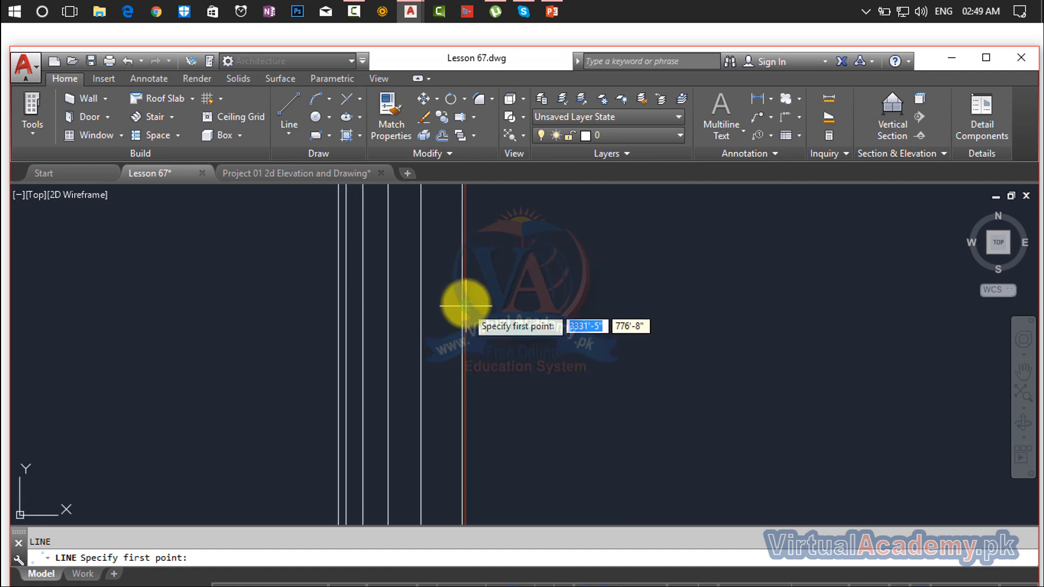
pyautogui.moveTo(466, 275); pyautogui.dragTo(457, 436, button='middle')
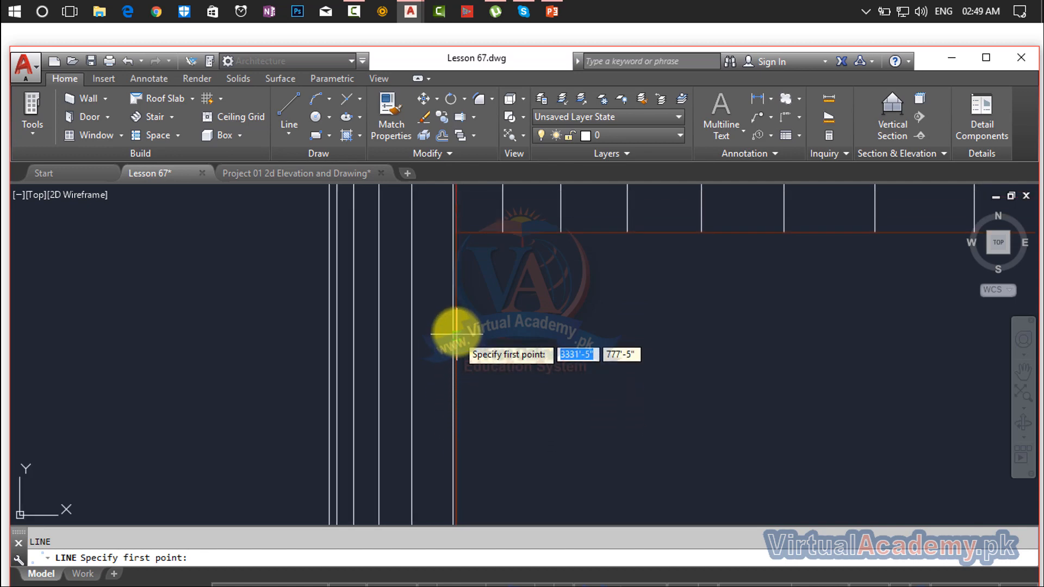
pyautogui.moveTo(460, 368); pyautogui.dragTo(496, 198, button='middle')
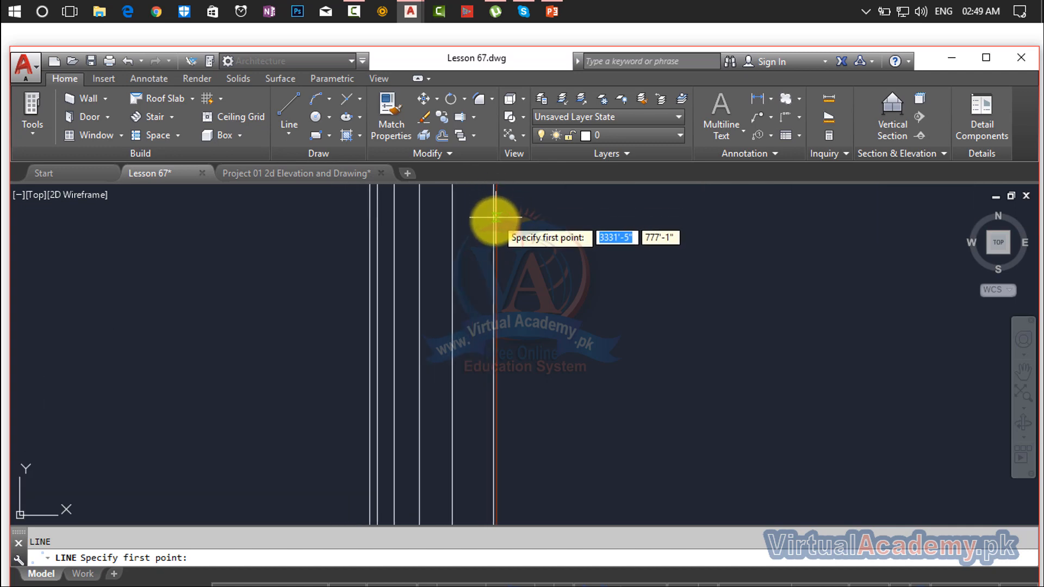
pyautogui.click(496, 308)
pyautogui.scroll(-4, 494, 334)
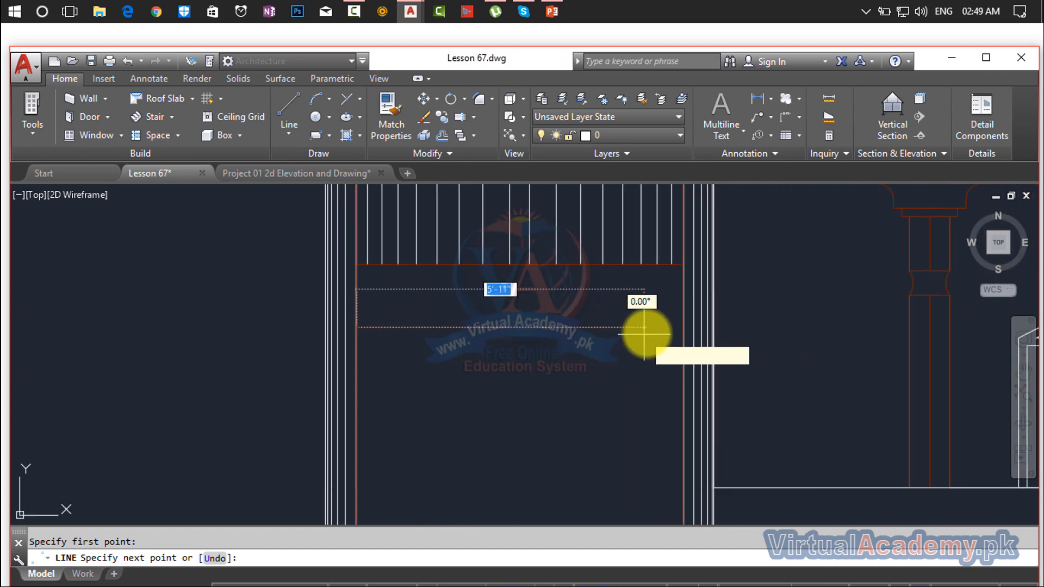
pyautogui.scroll(3, 644, 332)
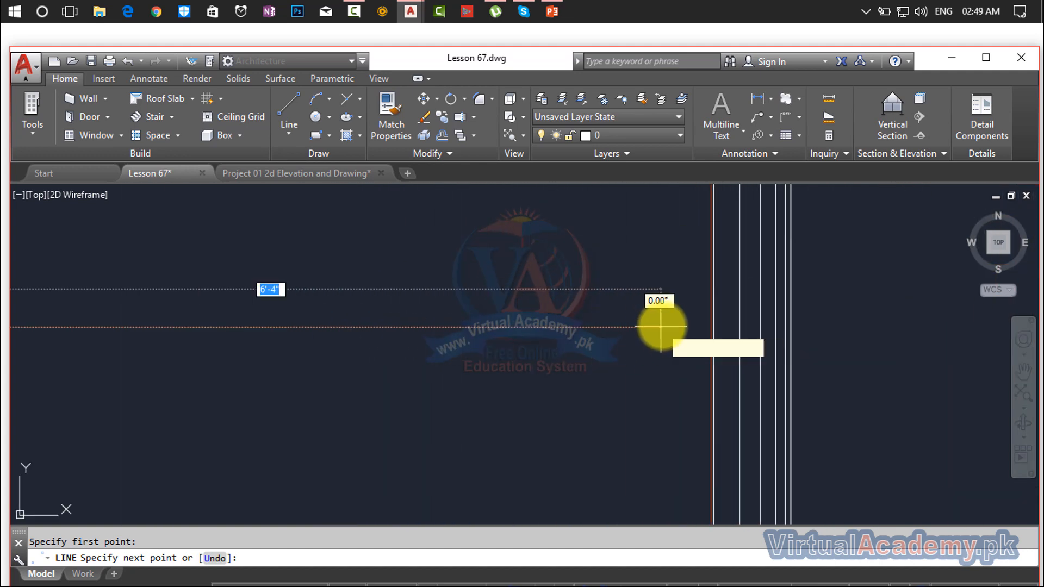
pyautogui.click(711, 328)
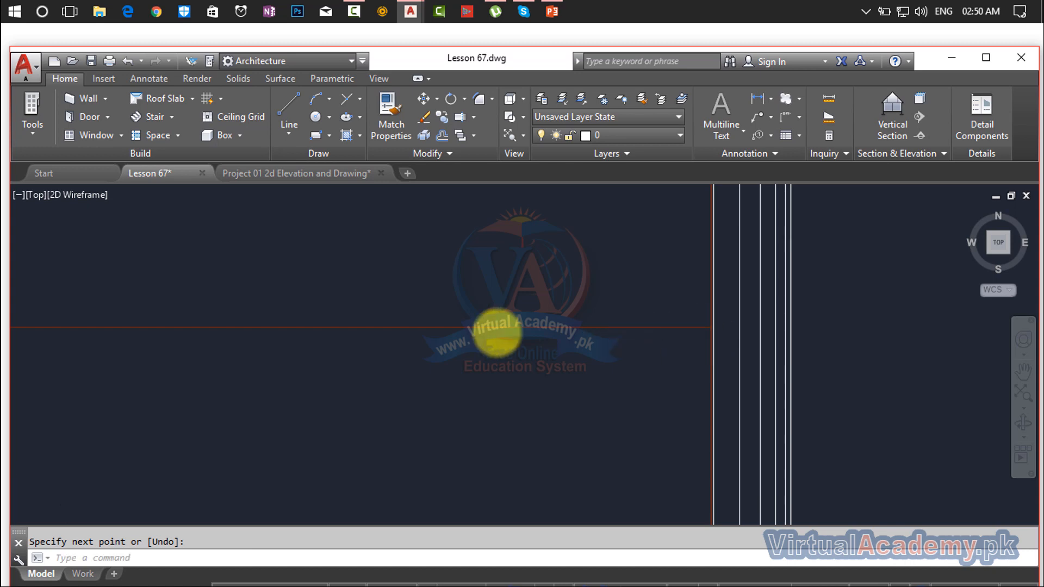
pyautogui.scroll(-4, 497, 332)
pyautogui.moveTo(494, 333); pyautogui.dragTo(855, 324, button='middle')
pyautogui.scroll(4, 648, 327)
pyautogui.press('space')
pyautogui.scroll(6, 563, 344)
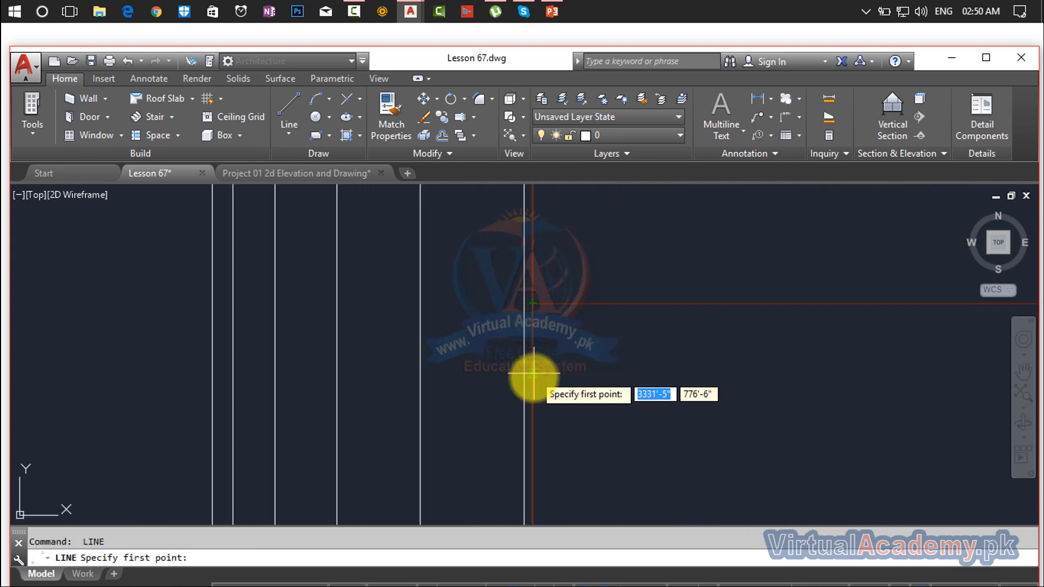
pyautogui.moveTo(534, 396); pyautogui.dragTo(544, 255, button='middle')
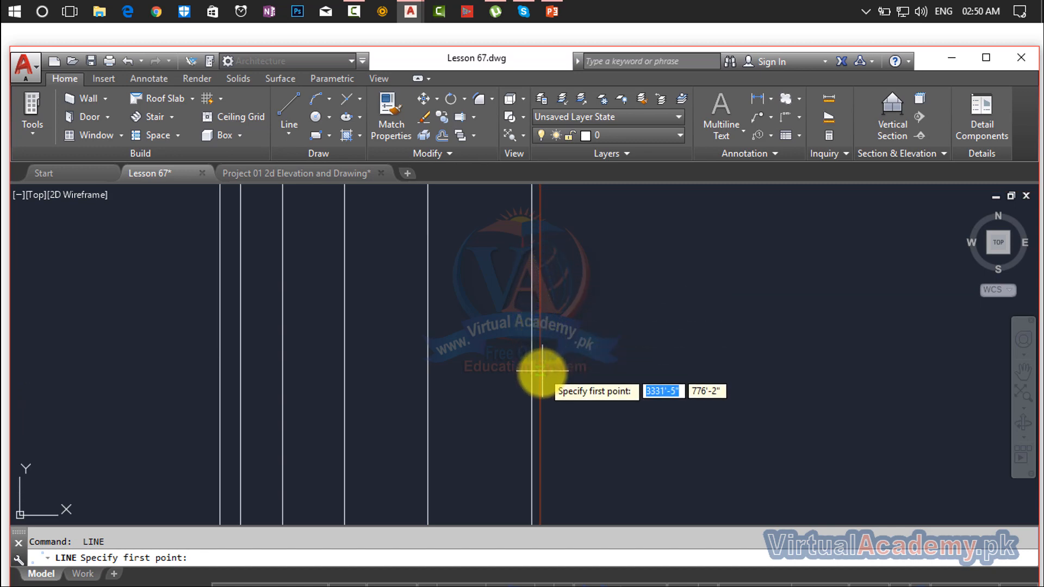
pyautogui.moveTo(539, 390); pyautogui.dragTo(558, 392, button='middle')
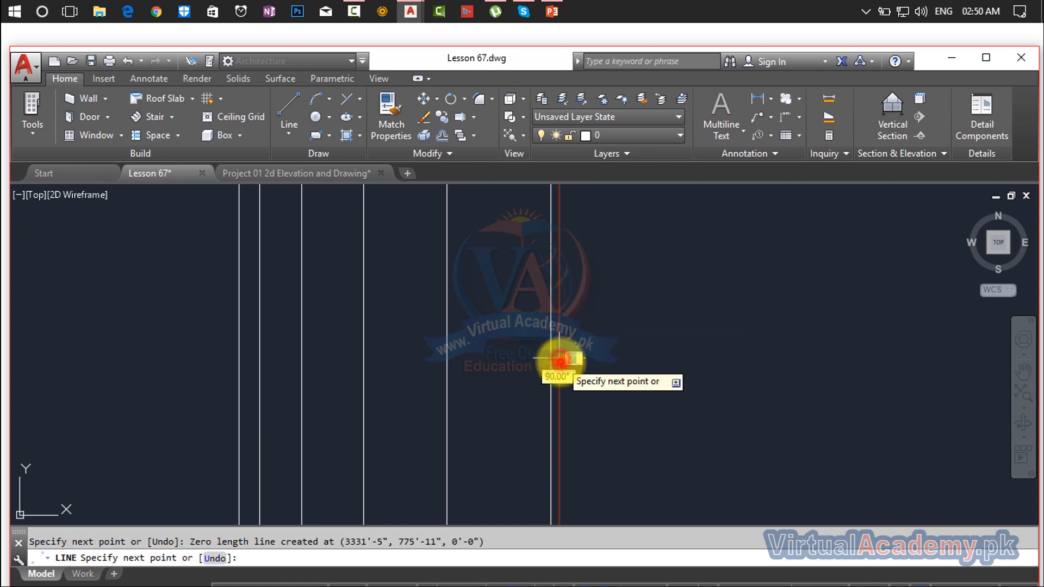
pyautogui.press('Escape')
# Draw a horizontal line from the division point on the upper half's left edge to the right inner edge, and erase the misplaced line above it.
pyautogui.moveTo(559, 354); pyautogui.dragTo(560, 287, button='middle')
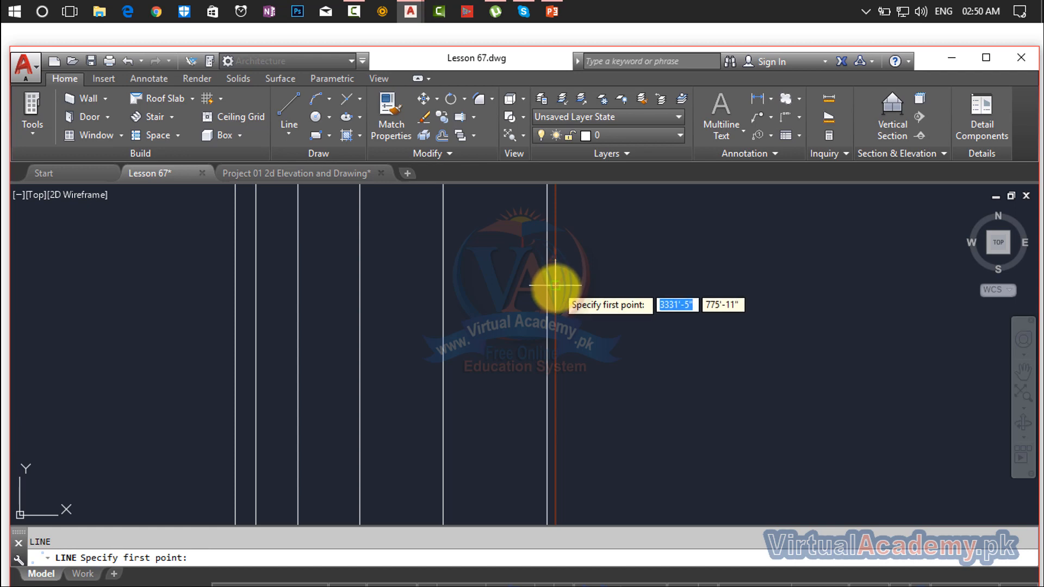
pyautogui.moveTo(553, 361); pyautogui.dragTo(566, 217, button='middle')
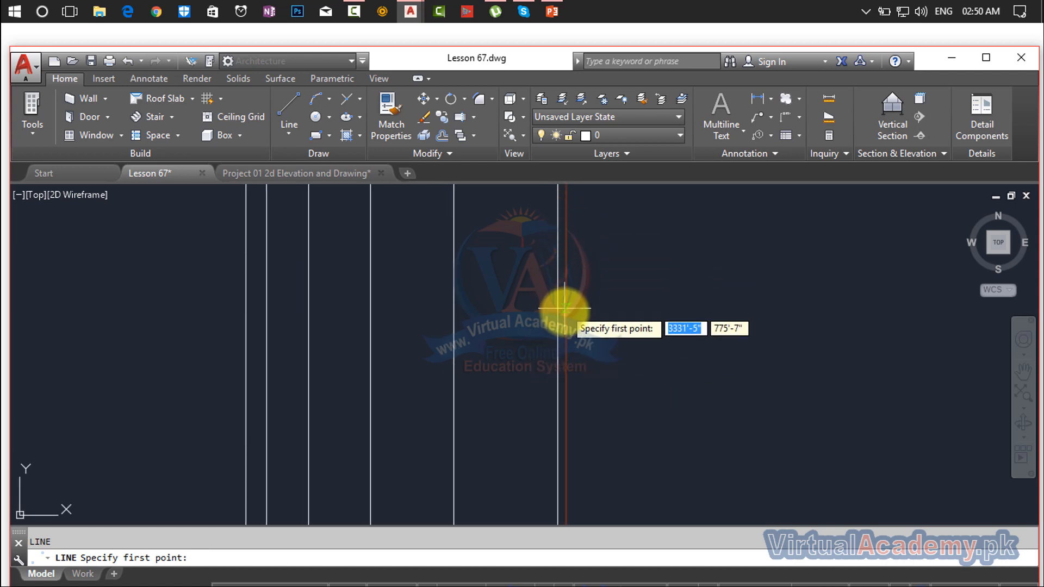
pyautogui.moveTo(566, 342)
pyautogui.mouseDown(button='middle')
pyautogui.moveTo(559, 205)
pyautogui.moveTo(559, 234)
pyautogui.mouseUp(button='middle')
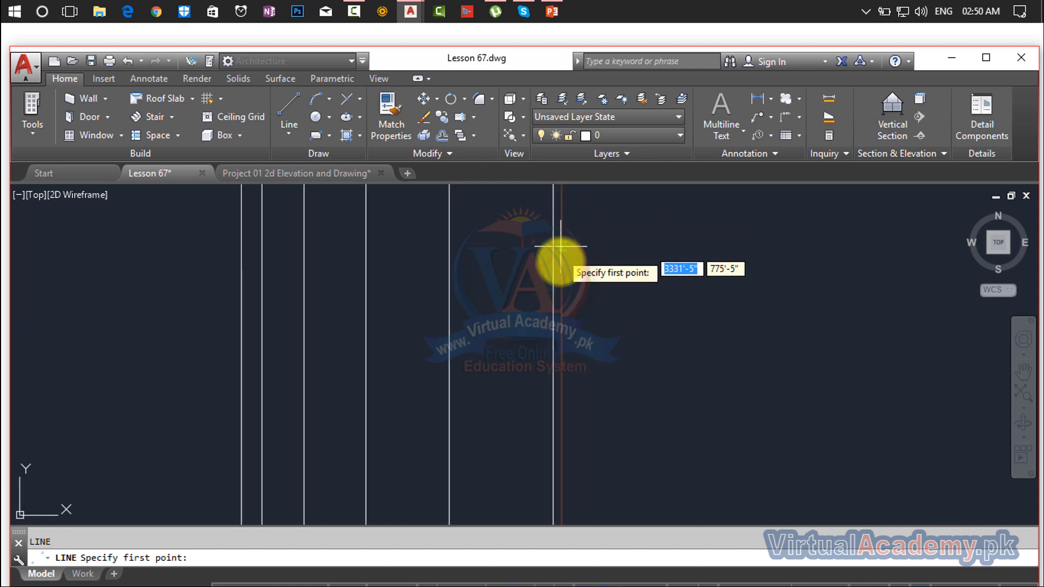
pyautogui.moveTo(559, 361); pyautogui.dragTo(576, 170, button='middle')
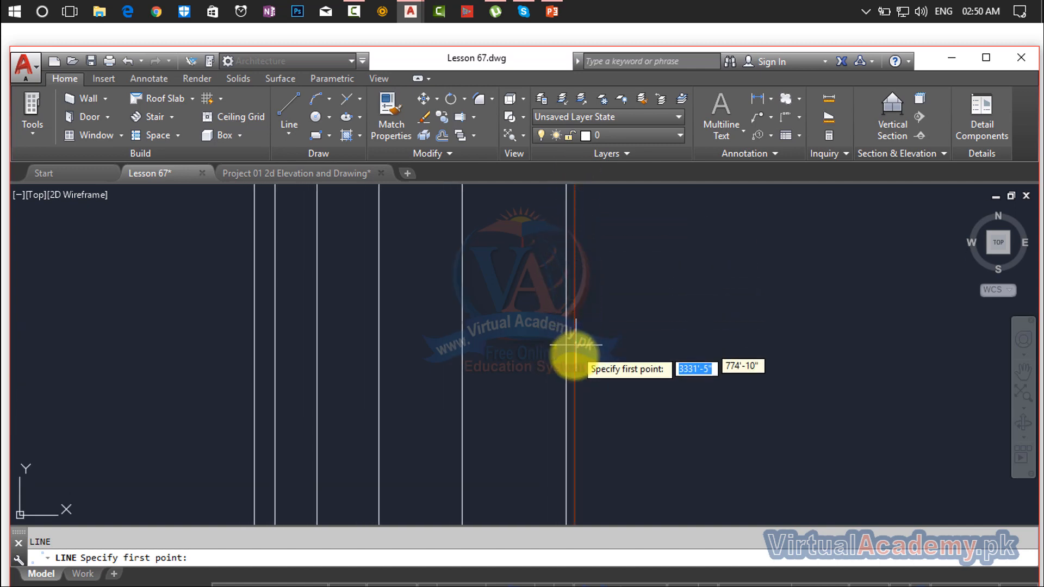
pyautogui.scroll(-10, 570, 374)
pyautogui.scroll(-2, 571, 375)
pyautogui.moveTo(572, 375); pyautogui.dragTo(557, 280, button='middle')
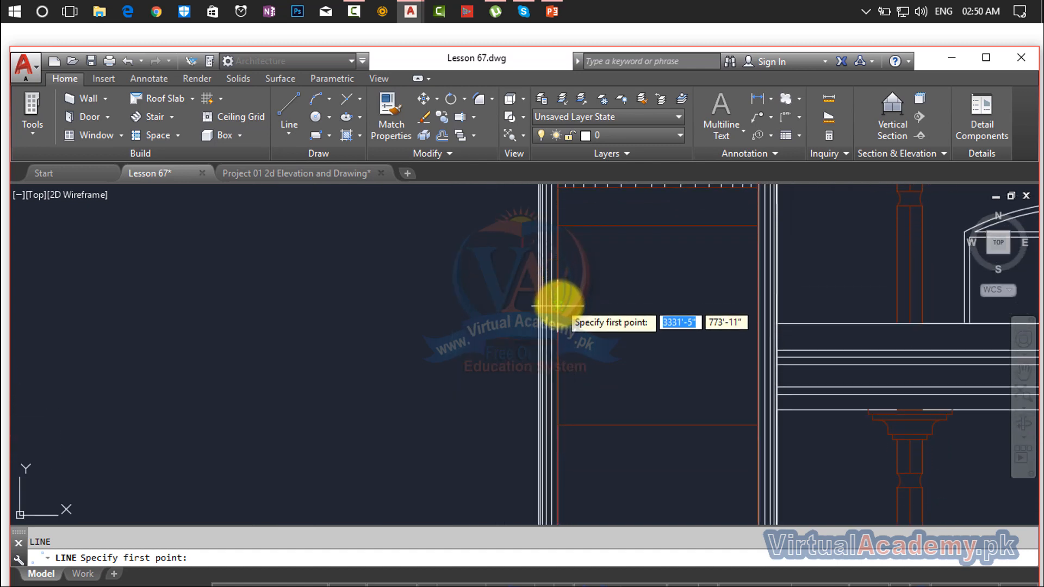
pyautogui.click(557, 306)
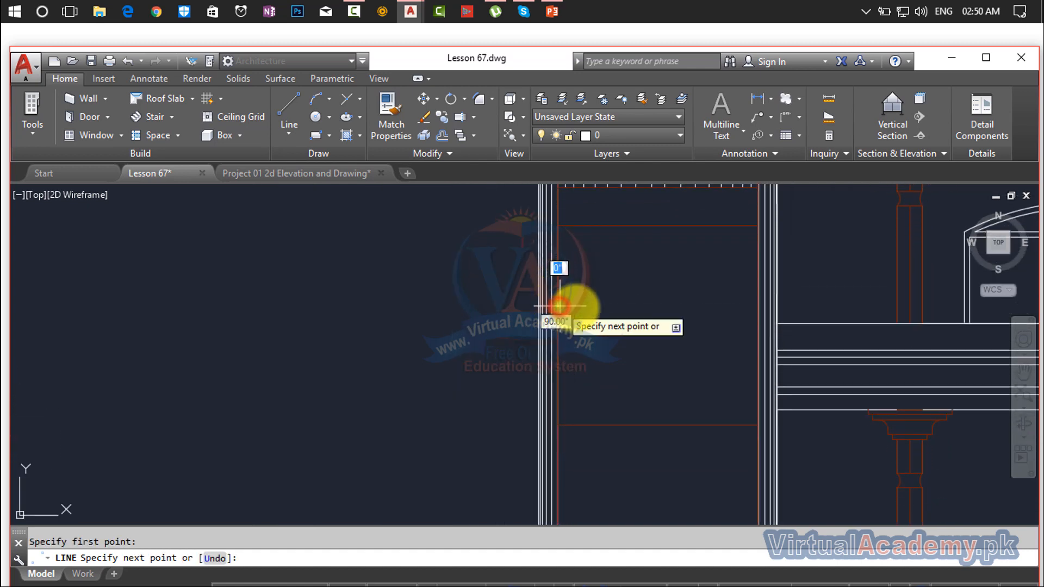
pyautogui.click(756, 307)
pyautogui.press('Return')
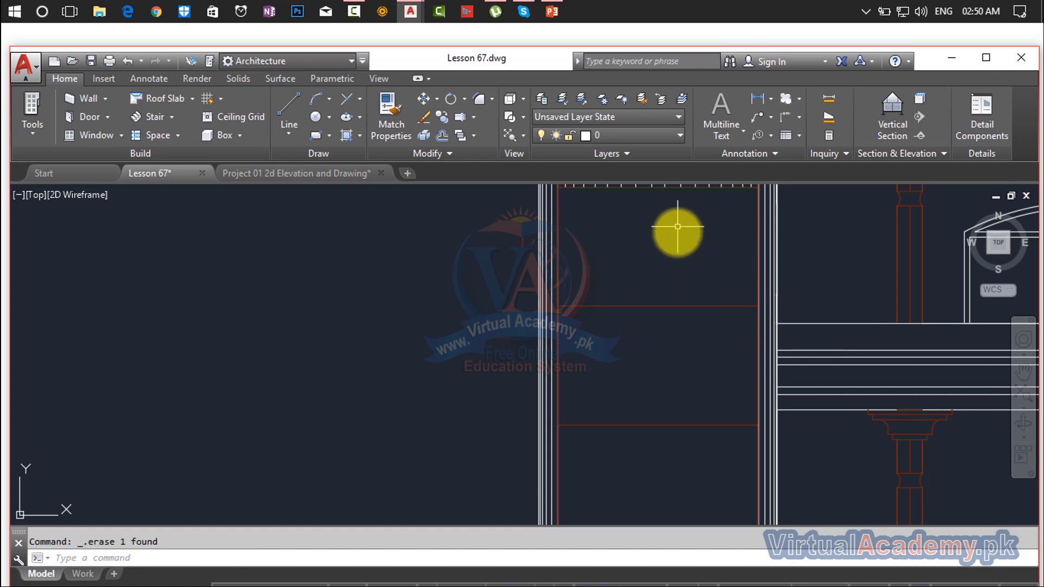
pyautogui.scroll(-2, 670, 269)
pyautogui.scroll(4, 669, 269)
pyautogui.scroll(-4, 663, 277)
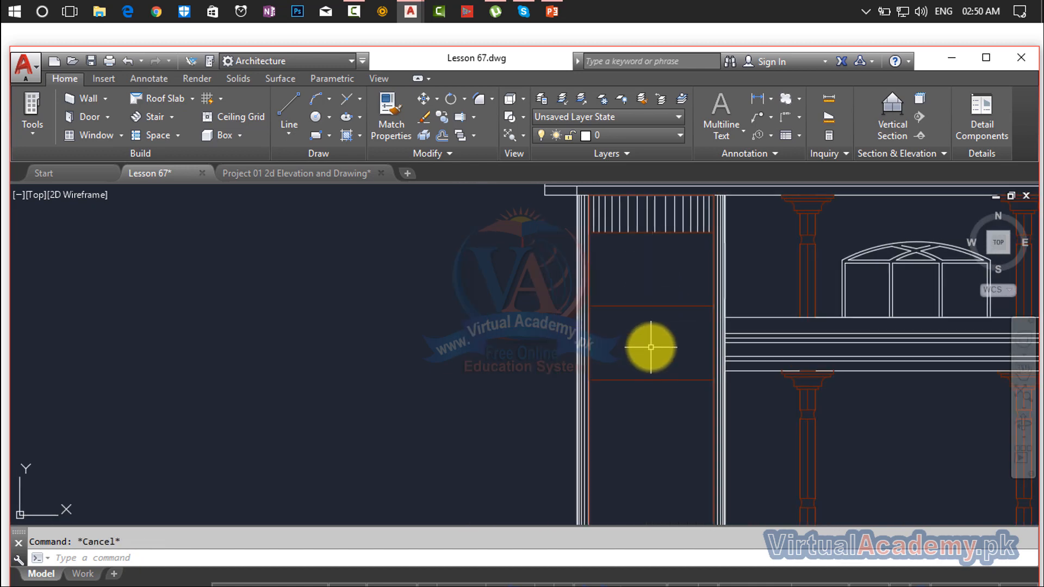
pyautogui.moveTo(651, 347)
pyautogui.mouseDown(button='middle')
pyautogui.moveTo(634, 275)
pyautogui.moveTo(625, 384)
pyautogui.moveTo(611, 305)
pyautogui.mouseUp(button='middle')
pyautogui.scroll(-5, 624, 358)
pyautogui.scroll(5, 611, 309)
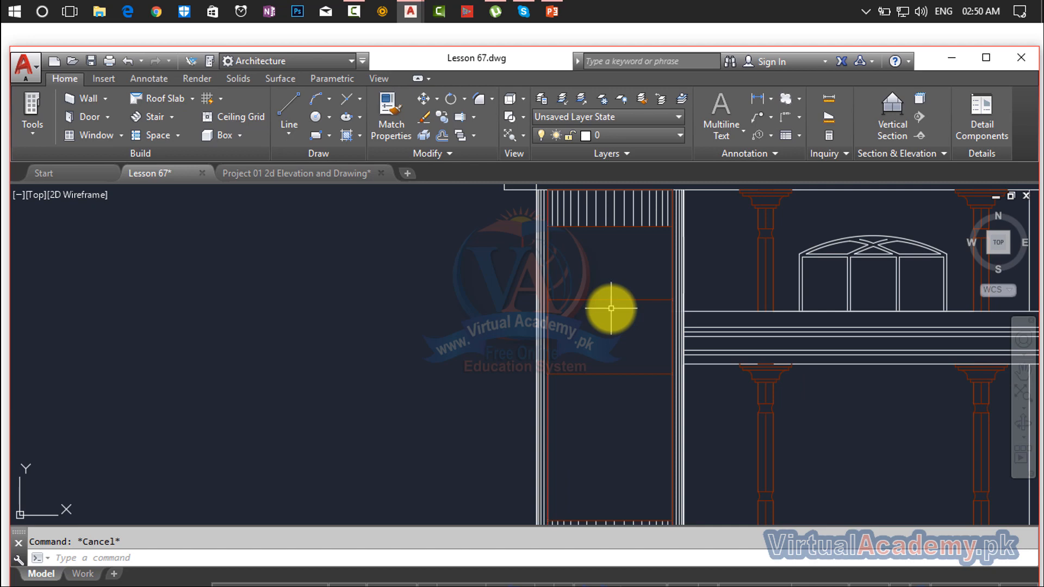
pyautogui.press('Return')
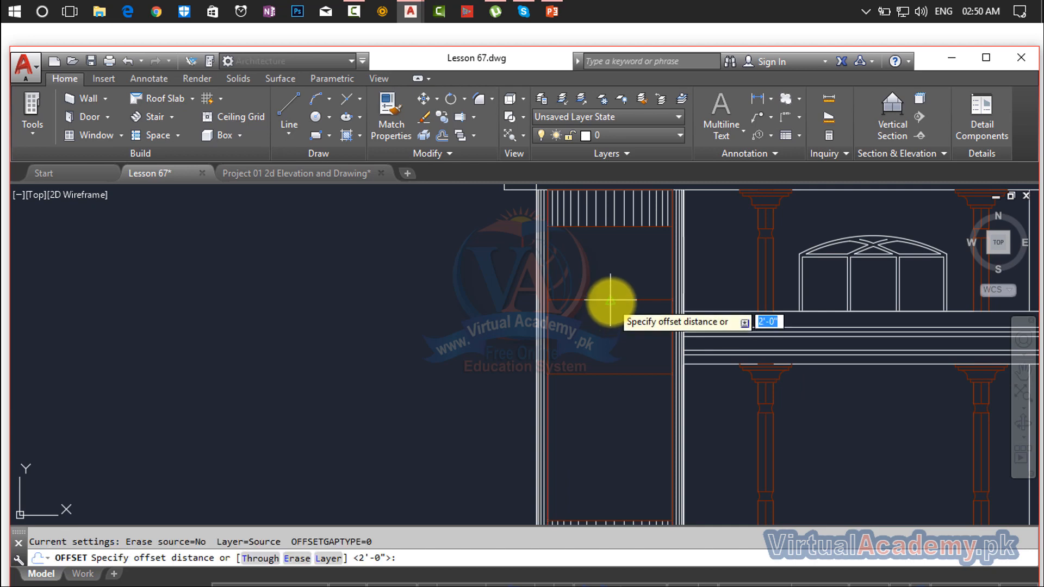
pyautogui.press('Escape')
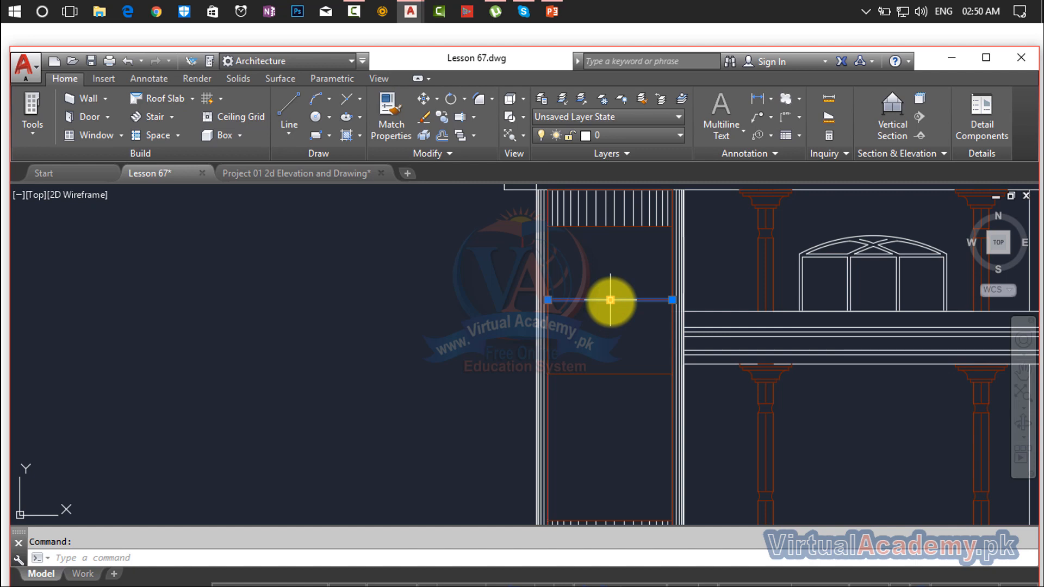
# Mirror the upper half's dividing line about the panel's mid-height line into the lower half, keeping the source line.
pyautogui.scroll(6, 559, 377)
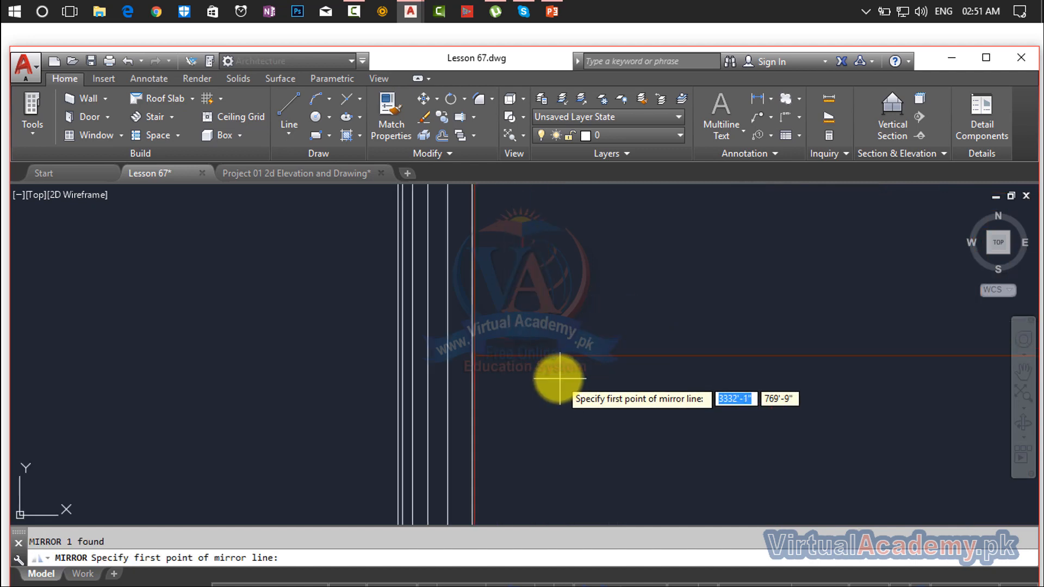
pyautogui.scroll(-4, 767, 354)
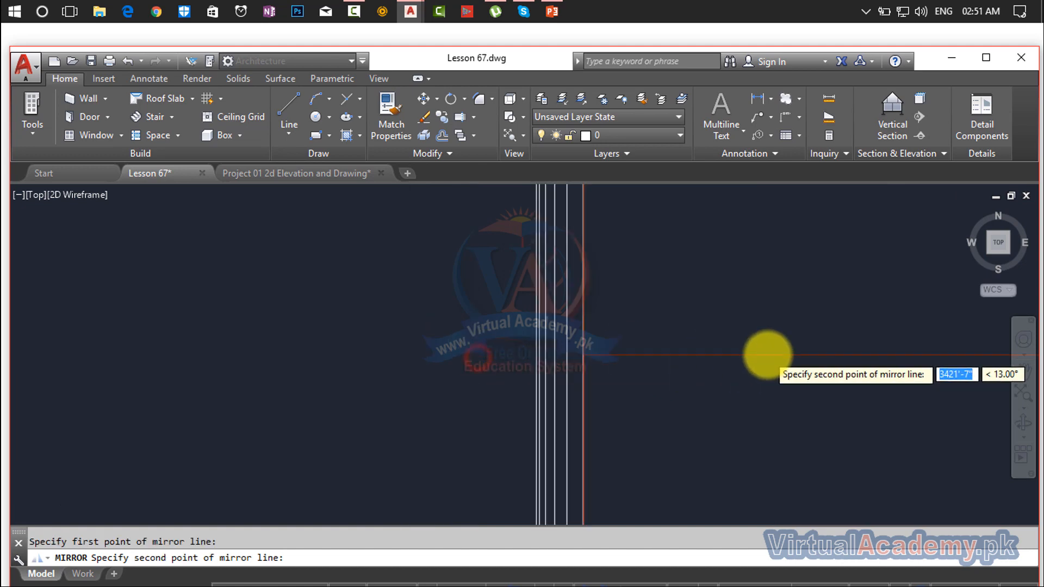
pyautogui.moveTo(753, 355); pyautogui.dragTo(439, 315, button='middle')
pyautogui.scroll(5, 598, 312)
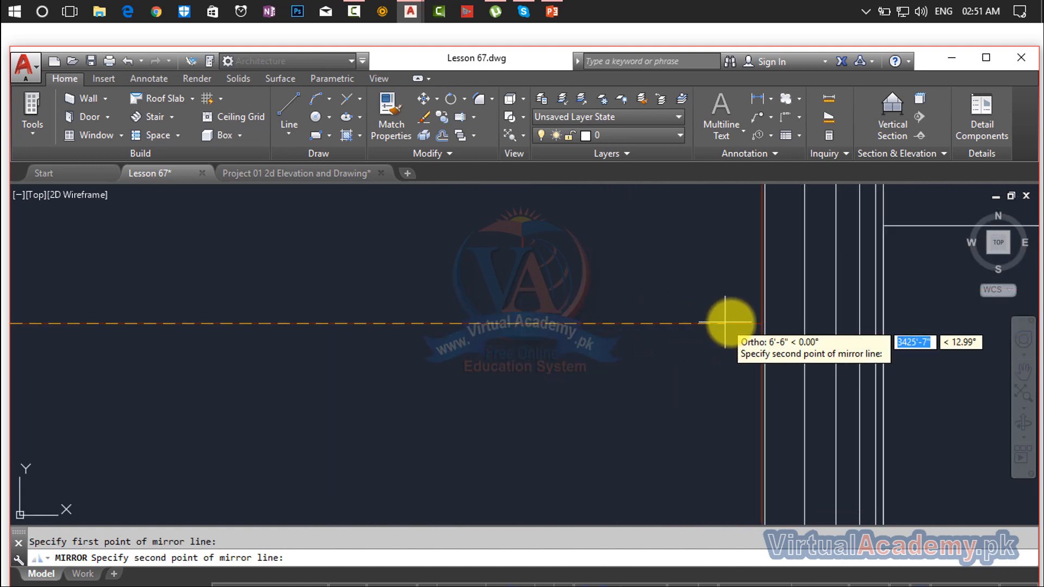
pyautogui.click(759, 323)
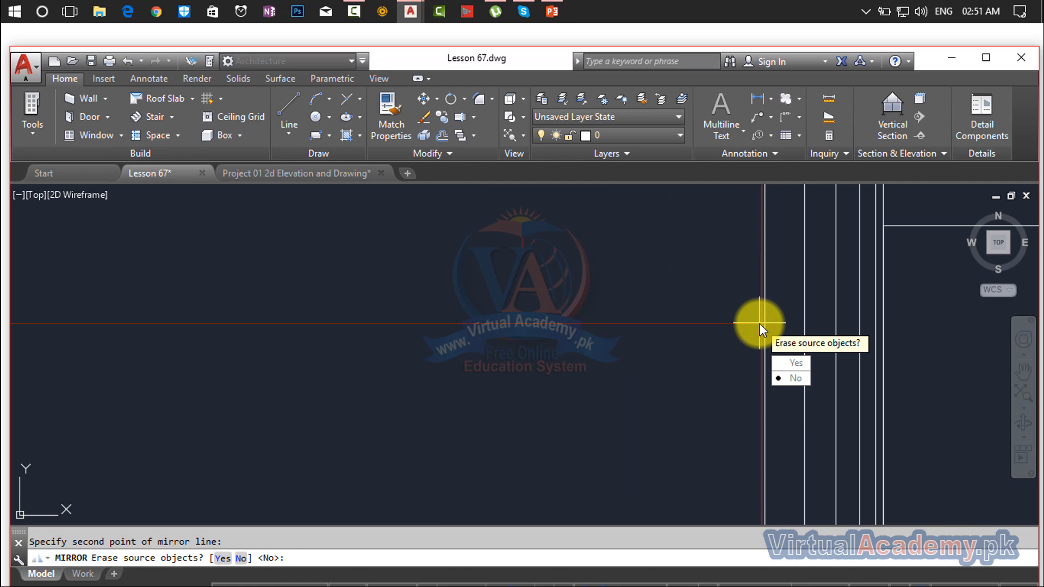
pyautogui.press('Return')
pyautogui.scroll(-3, 652, 305)
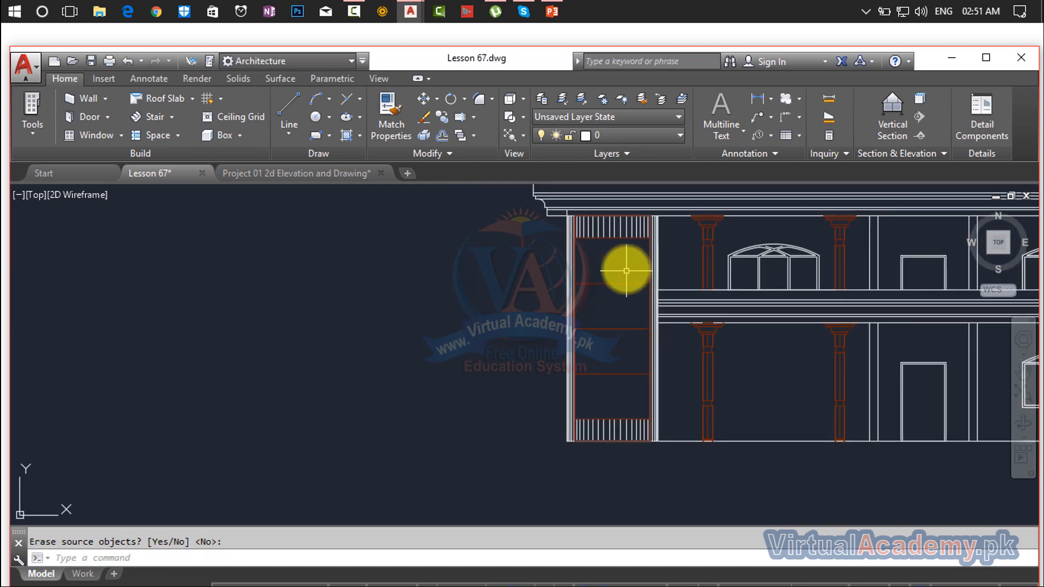
# Draw a vertical line in the panel's top section from the midpoint of its lower dividing line up to the bottom of the upper fluted band.
pyautogui.scroll(6, 604, 370)
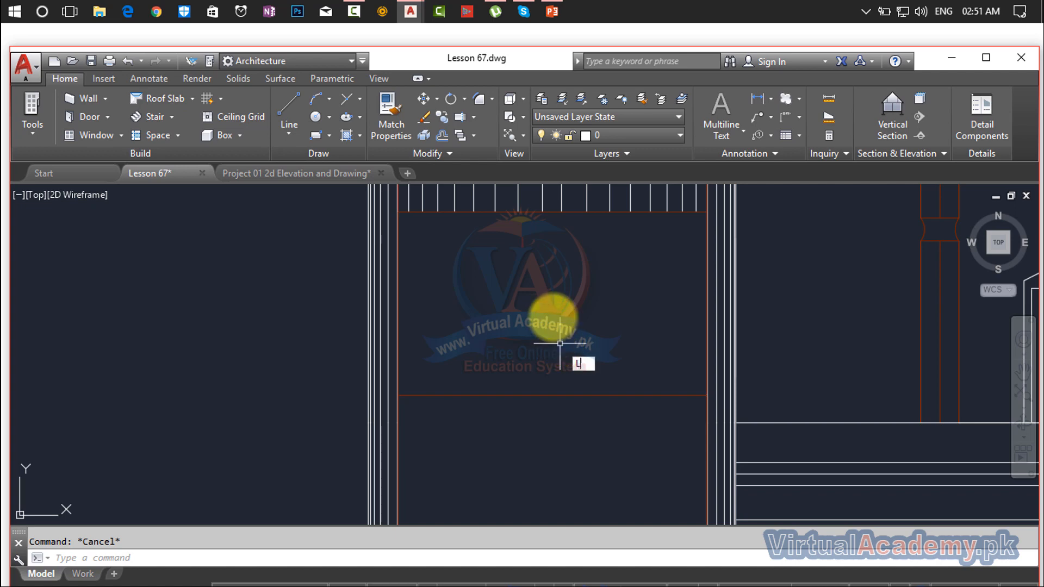
pyautogui.press('Return')
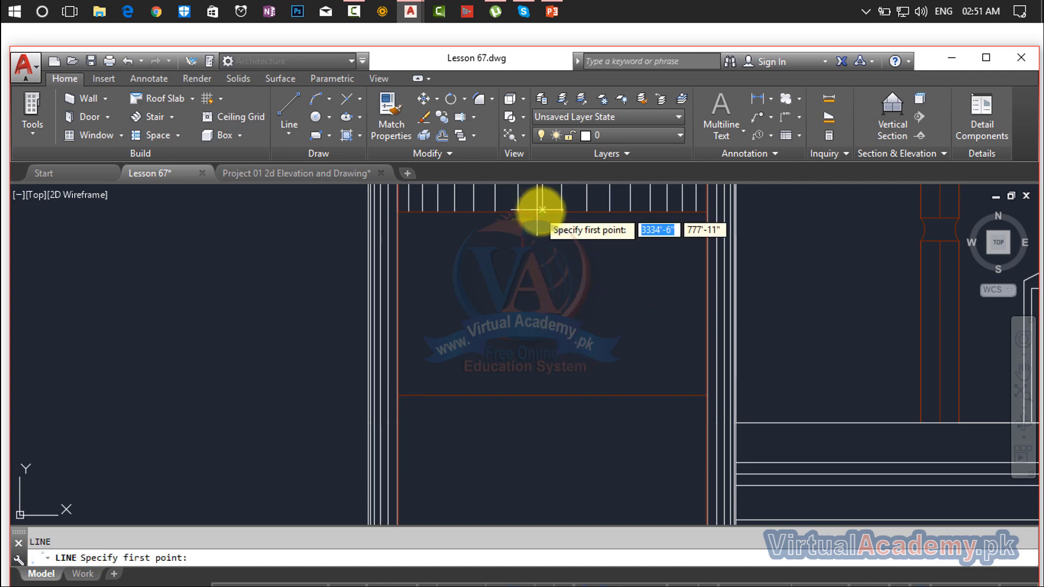
pyautogui.scroll(4, 542, 211)
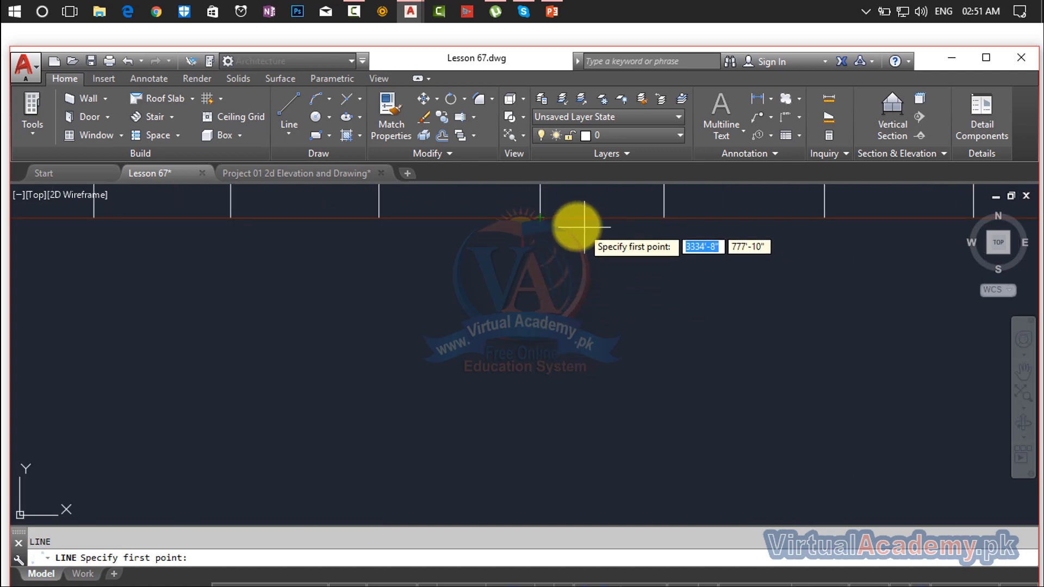
pyautogui.scroll(-5, 541, 380)
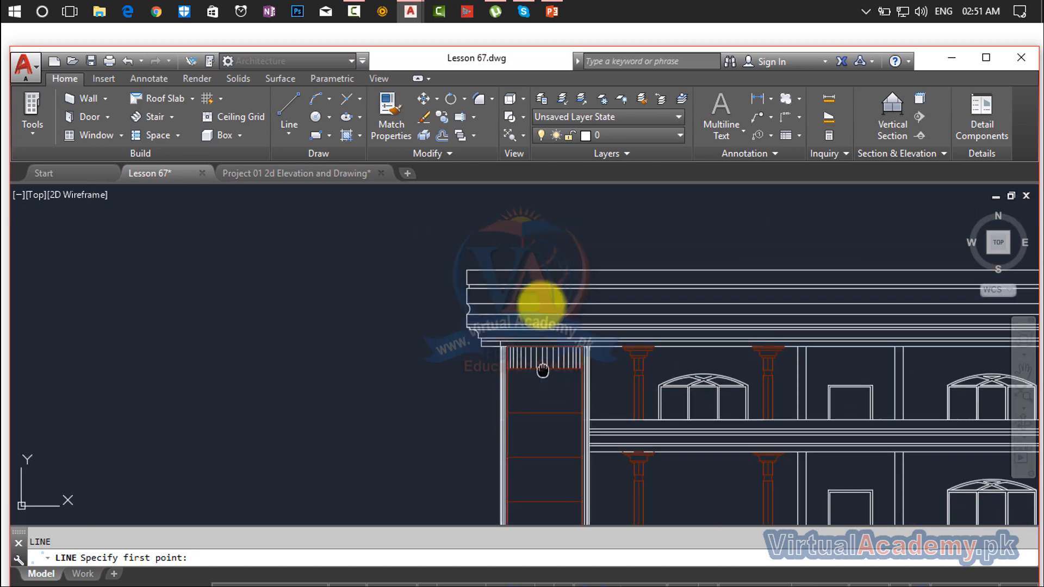
pyautogui.click(545, 318)
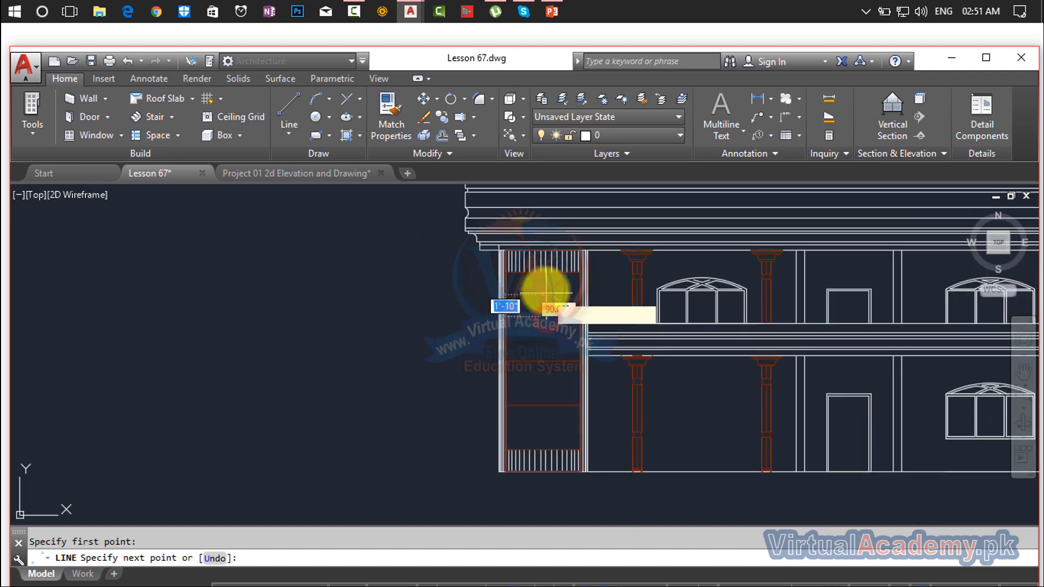
pyautogui.scroll(5, 543, 294)
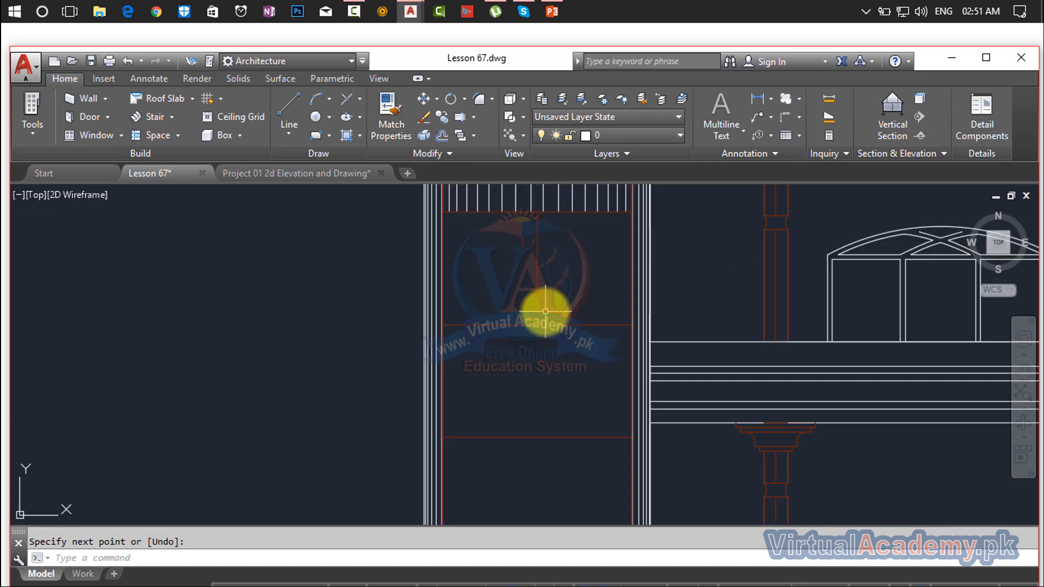
# Draw a vertical centre line from the midpoint of the top section's lower dividing line down to the top of the lower fluted band.
pyautogui.press('Return')
pyautogui.press('Return')
pyautogui.click(521, 348)
pyautogui.scroll(-4, 533, 413)
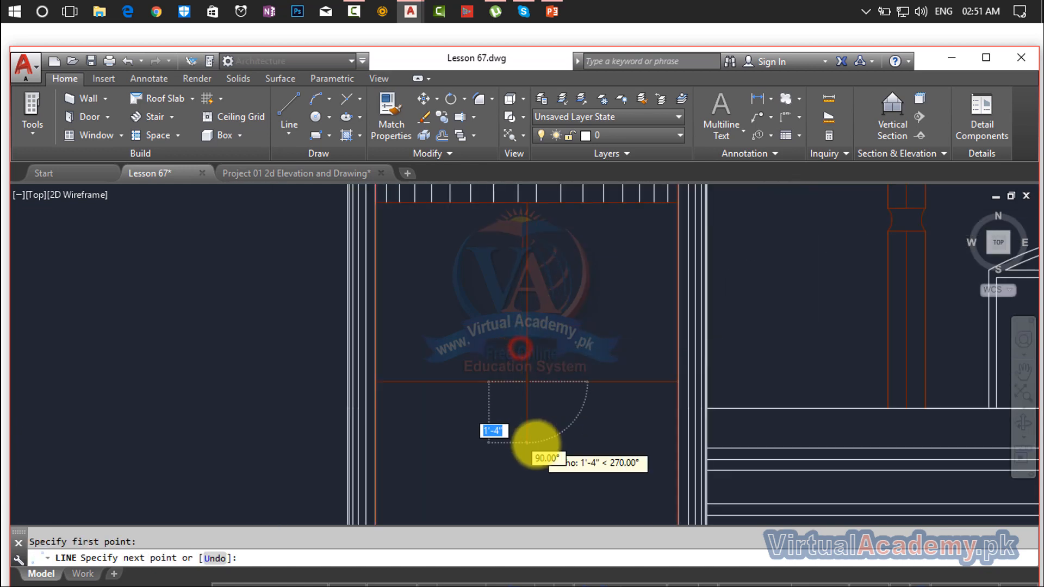
pyautogui.scroll(3, 538, 351)
pyautogui.scroll(4, 539, 353)
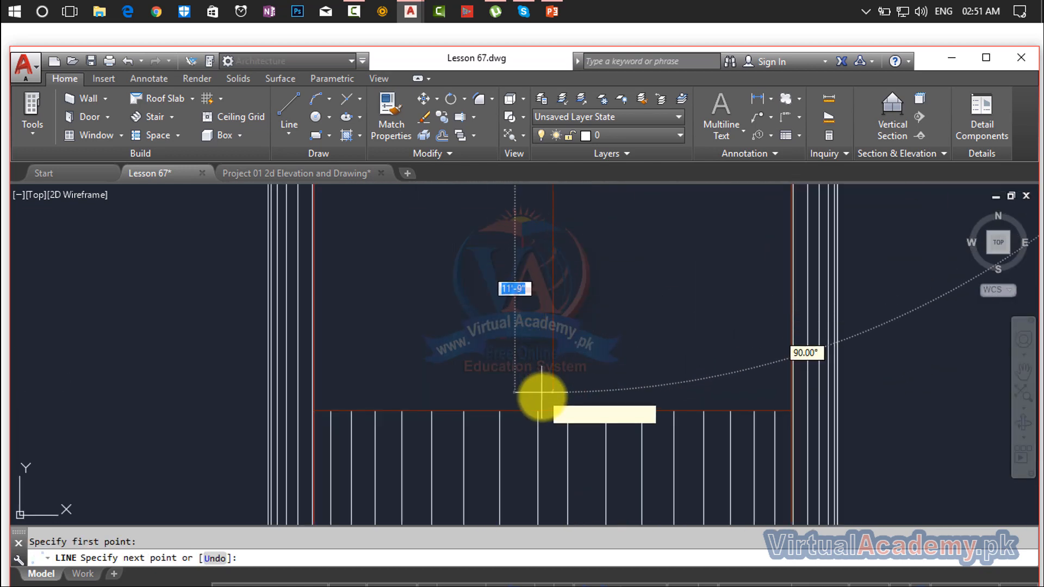
pyautogui.click(551, 415)
pyautogui.press('Return')
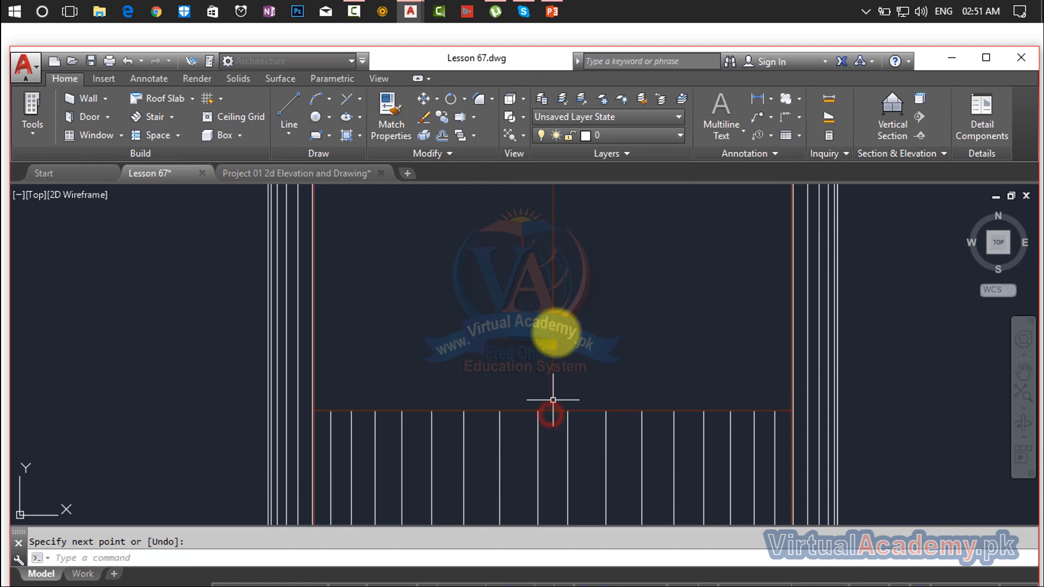
pyautogui.scroll(-6, 556, 329)
pyautogui.moveTo(557, 329); pyautogui.dragTo(550, 488, button='middle')
pyautogui.scroll(2, 555, 250)
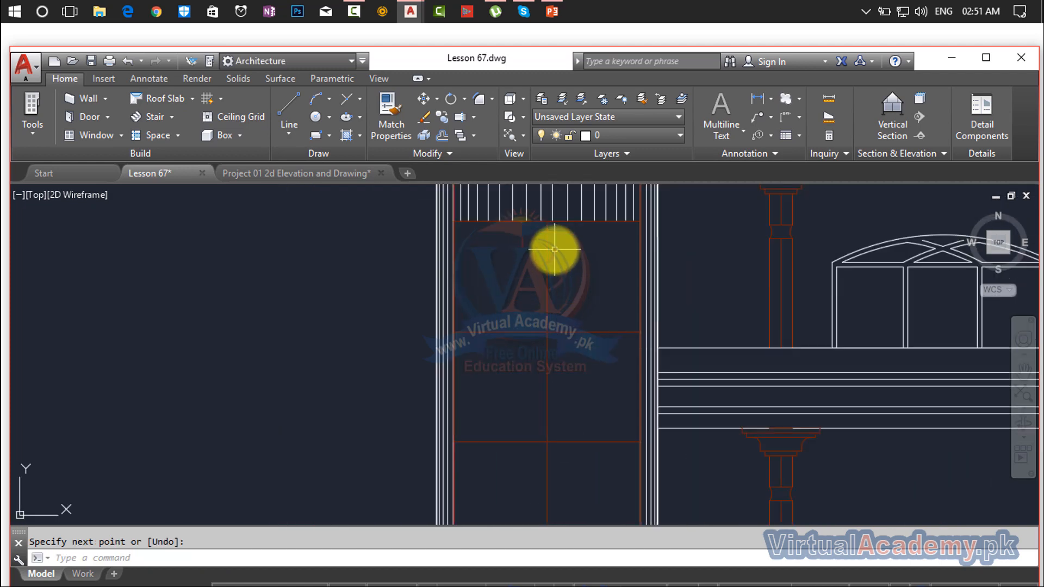
pyautogui.scroll(2, 555, 250)
pyautogui.scroll(-3, 554, 248)
pyautogui.moveTo(560, 303); pyautogui.dragTo(560, 289, button='middle')
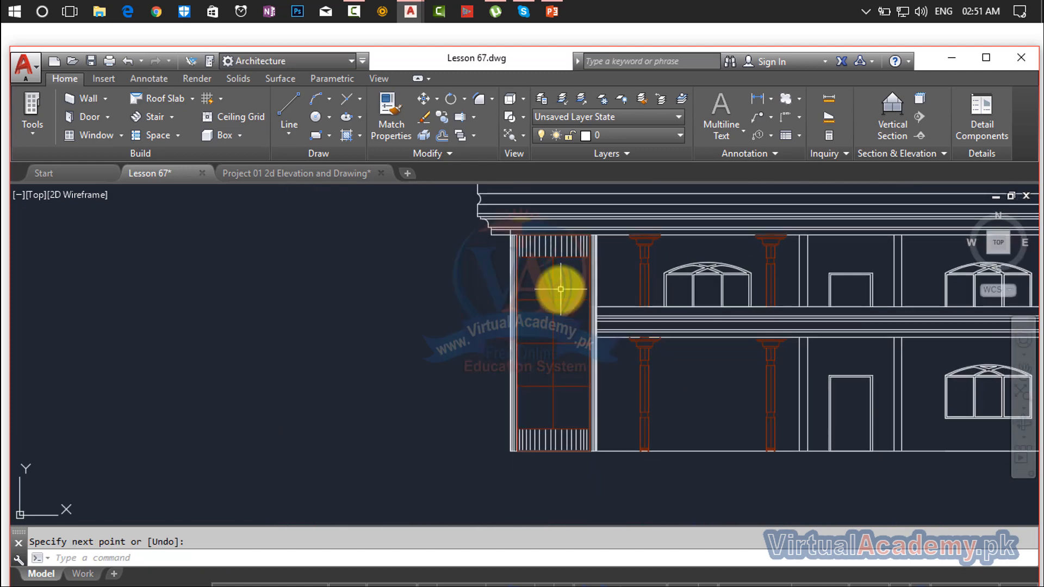
pyautogui.write('o')
pyautogui.press('Return')
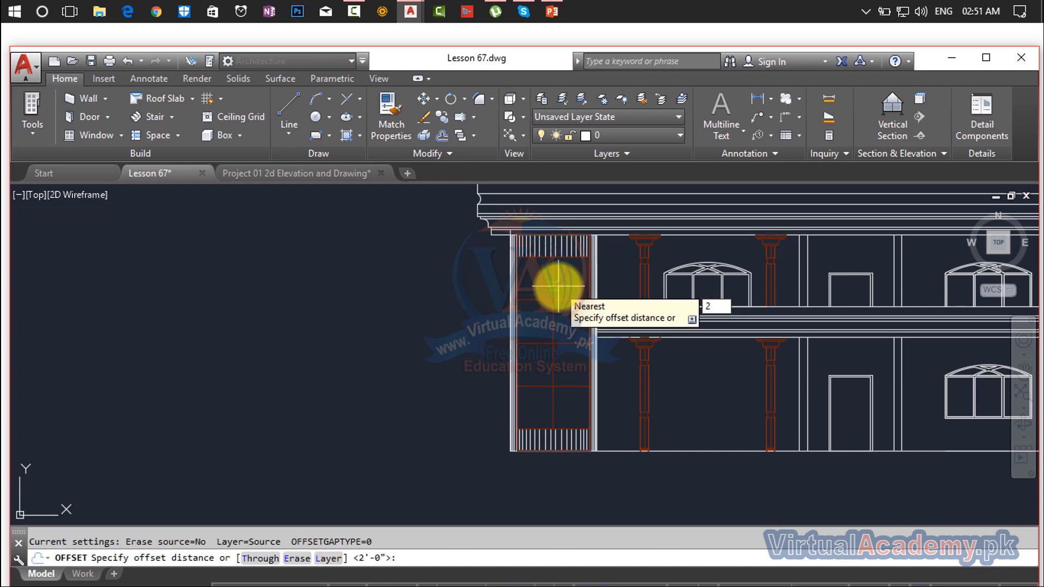
pyautogui.write('2')
pyautogui.press('Return')
pyautogui.scroll(2, 554, 283)
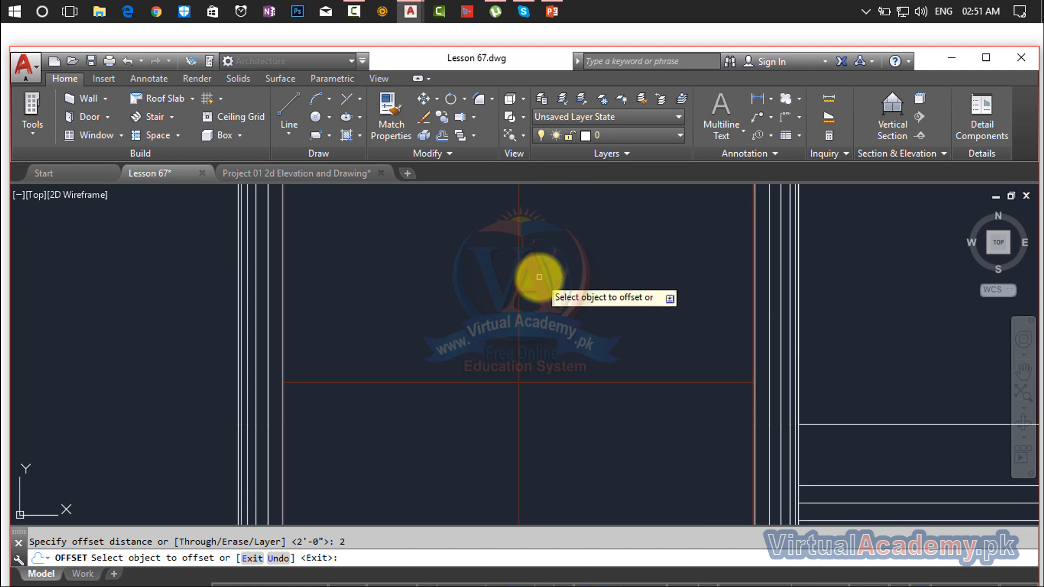
pyautogui.scroll(-1, 538, 277)
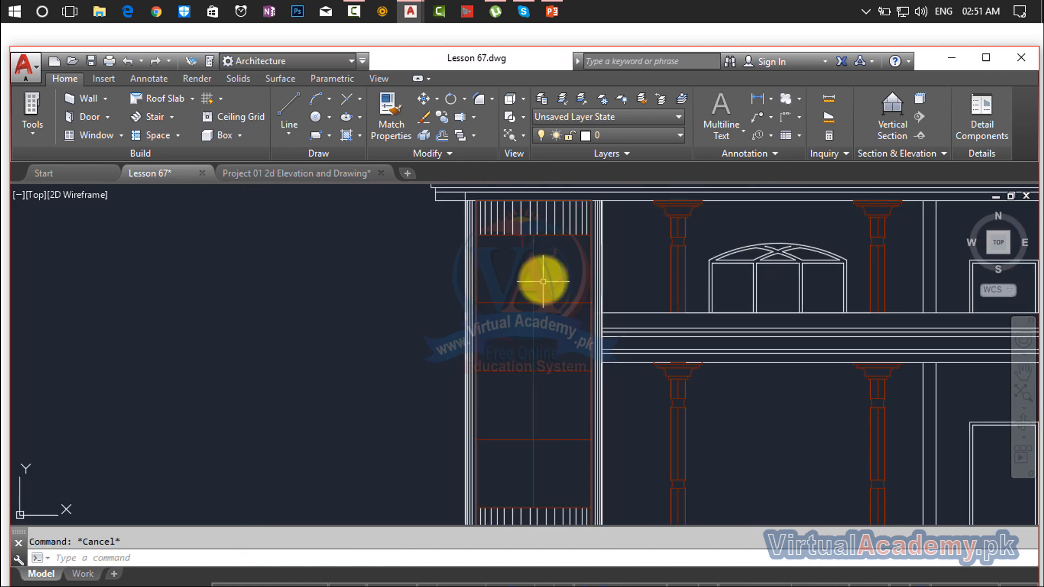
# Offset the panel's top line, directly beneath the upper fluted band, 2 inches downward into the panel.
pyautogui.moveTo(543, 281); pyautogui.dragTo(546, 321, button='middle')
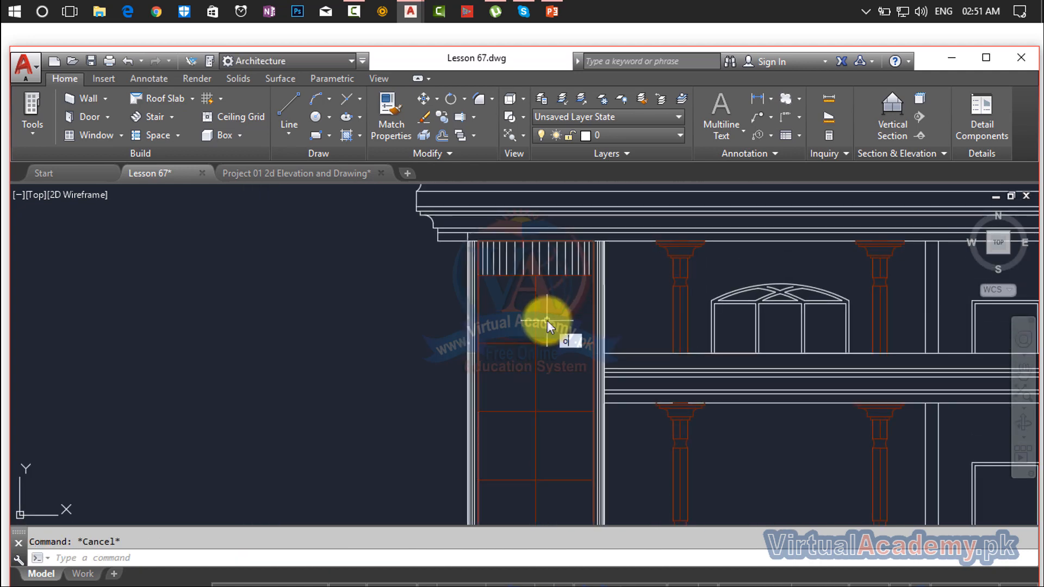
pyautogui.press('Return')
pyautogui.write('2')
pyautogui.press('Return')
pyautogui.scroll(4, 540, 285)
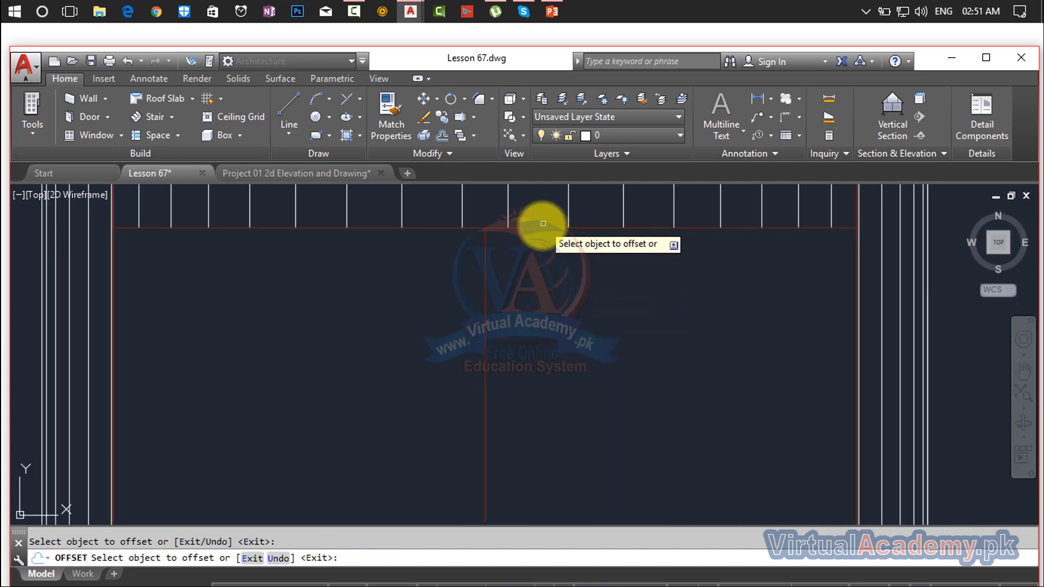
pyautogui.click(542, 227)
pyautogui.click(553, 345)
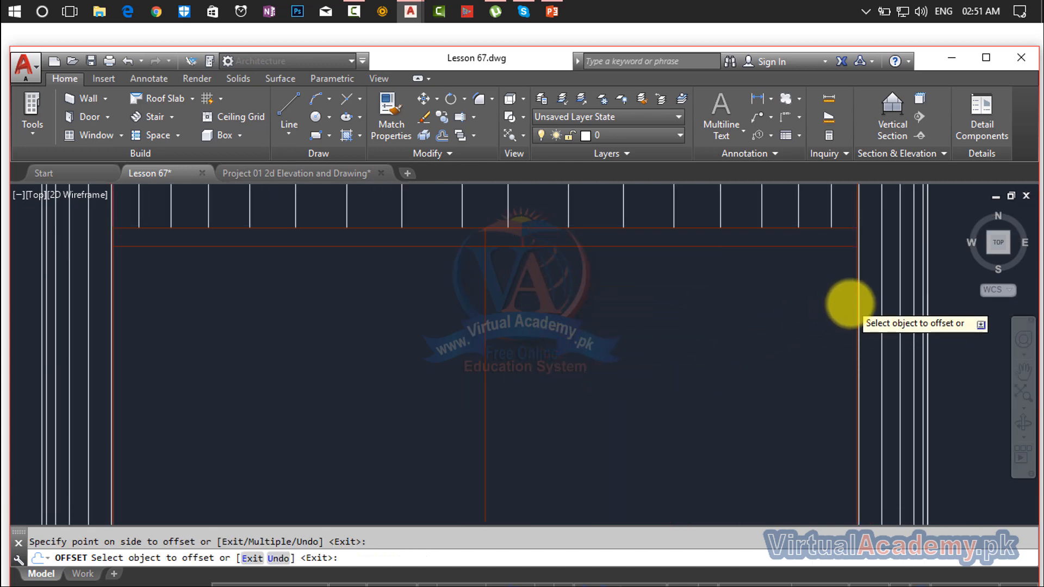
# Offset the panel's right inner edge 2 inches inward.
pyautogui.scroll(4, 850, 304)
pyautogui.click(862, 296)
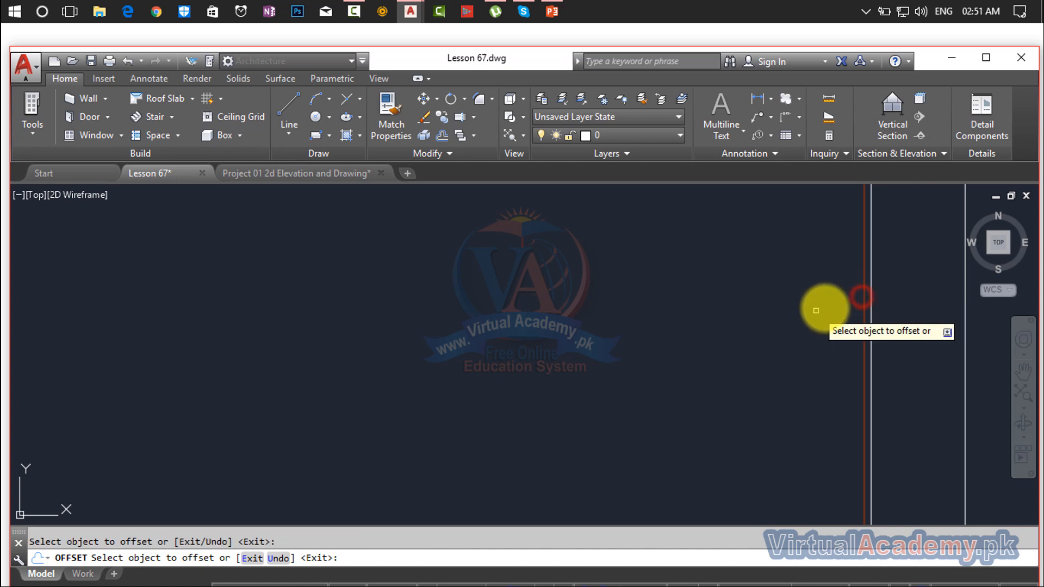
pyautogui.click(865, 294)
pyautogui.scroll(-4, 554, 334)
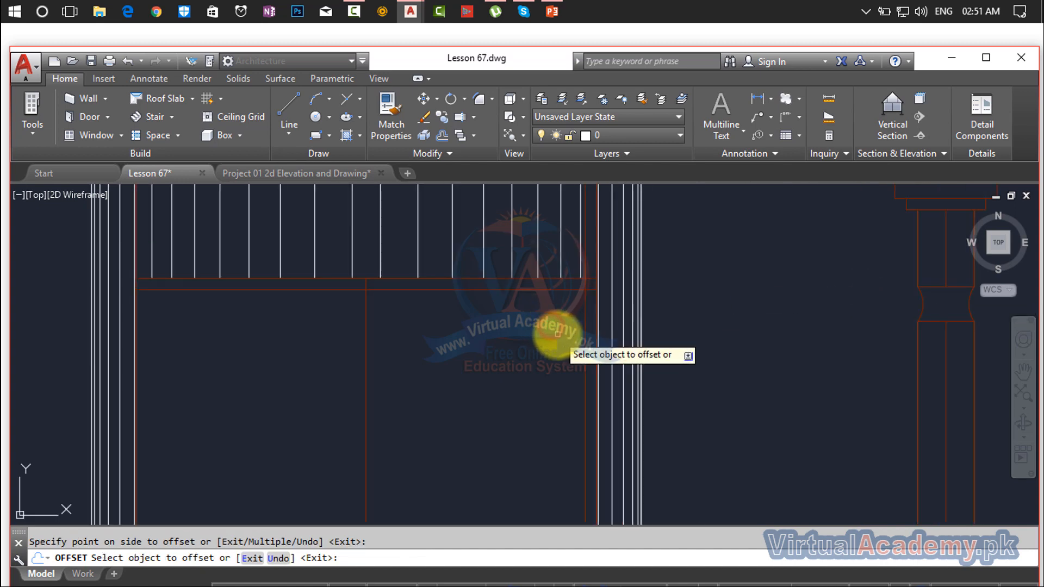
# Offset both the upper and lower stretches of the panel's left inner edge 2 inches inward.
pyautogui.scroll(3, 419, 282)
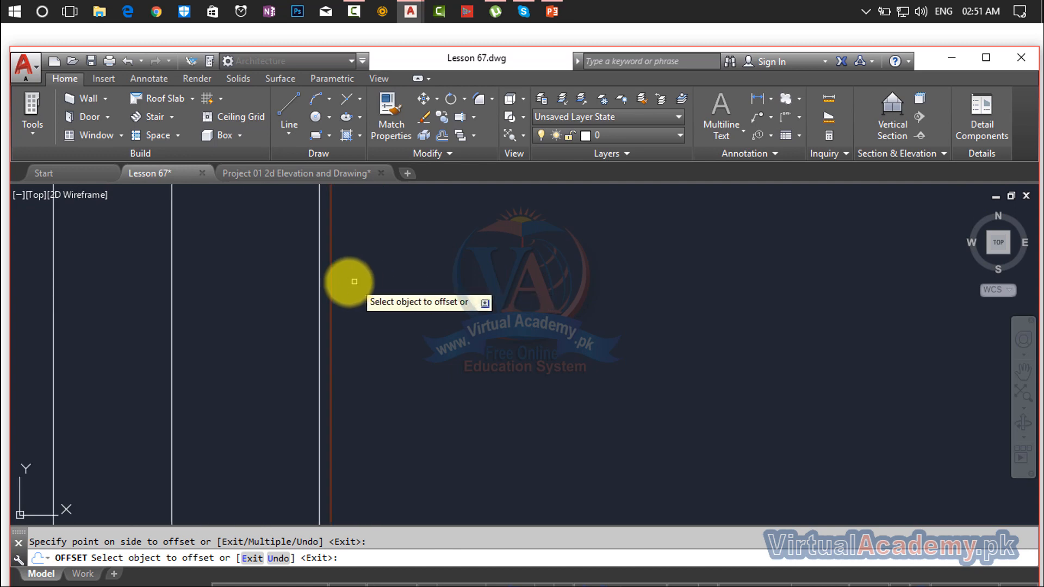
pyautogui.click(332, 293)
pyautogui.click(462, 313)
pyautogui.scroll(-9, 509, 356)
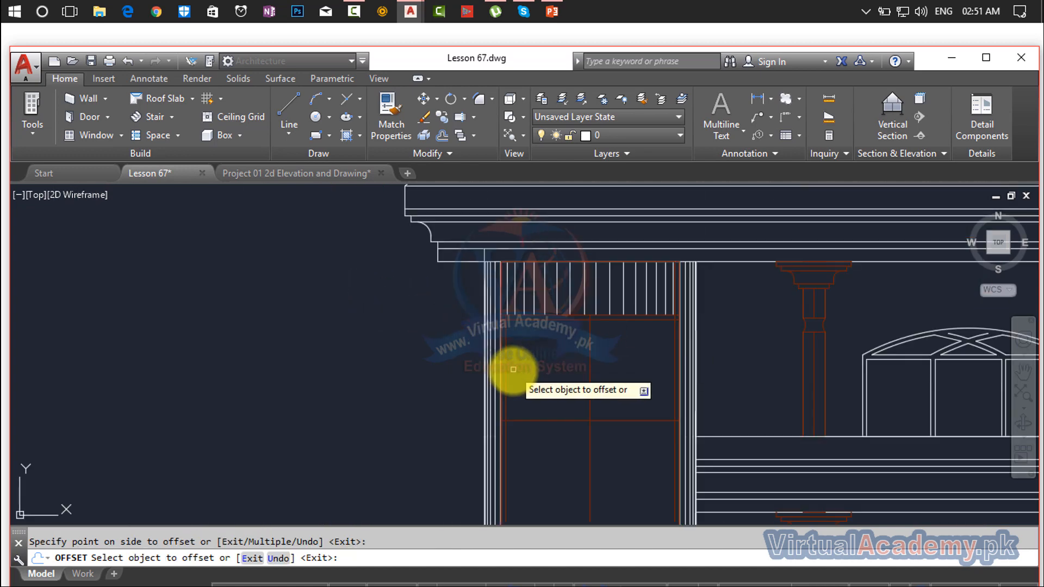
pyautogui.moveTo(509, 308); pyautogui.dragTo(508, 287, button='middle')
pyautogui.scroll(5, 508, 288)
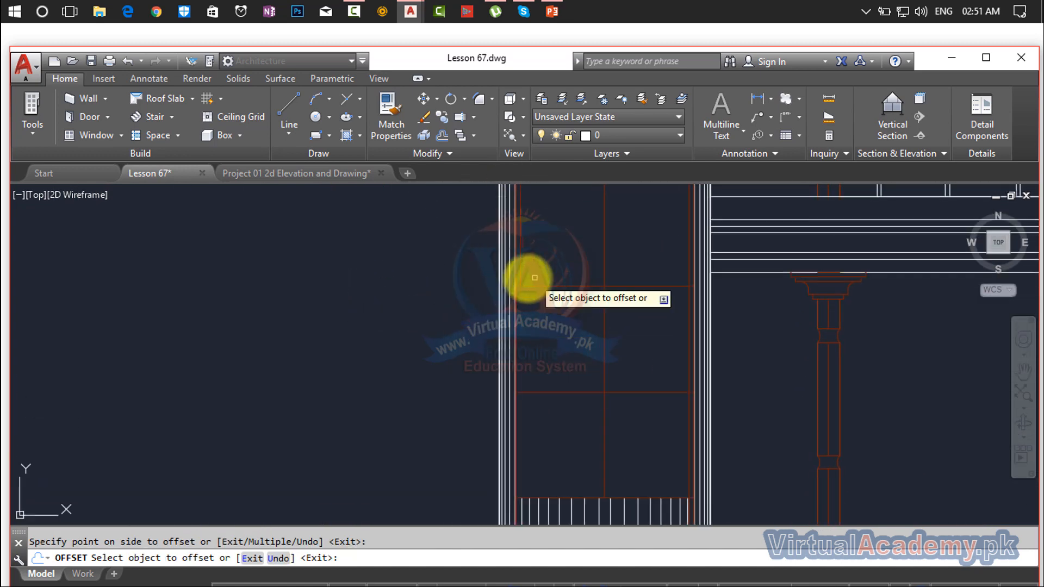
pyautogui.scroll(4, 517, 321)
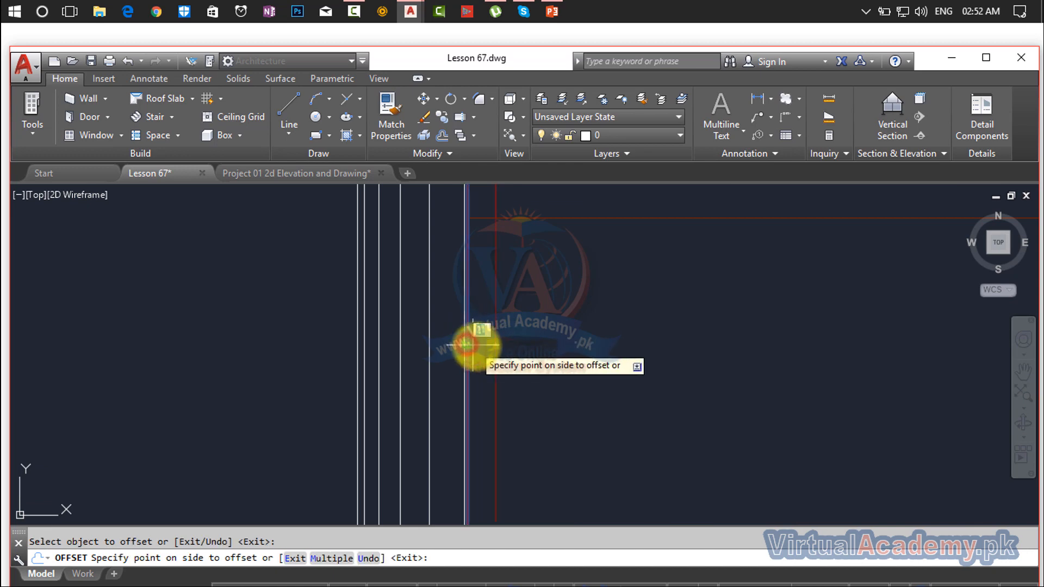
pyautogui.click(496, 349)
pyautogui.scroll(-3, 505, 359)
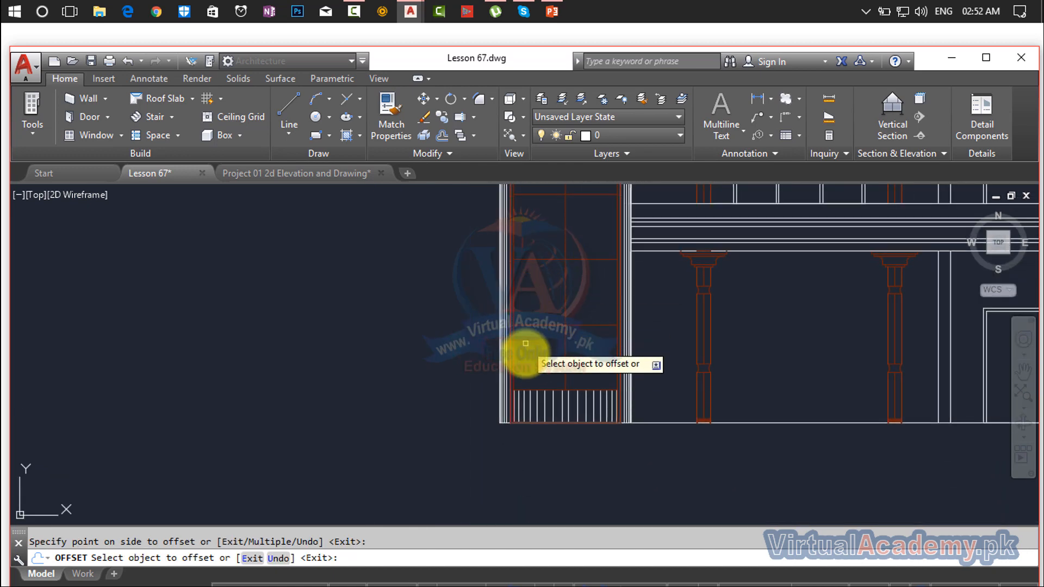
# Offset the panel's bottom line, on top of the lower fluted band, 2 inches upward and end the Offset command.
pyautogui.scroll(4, 514, 339)
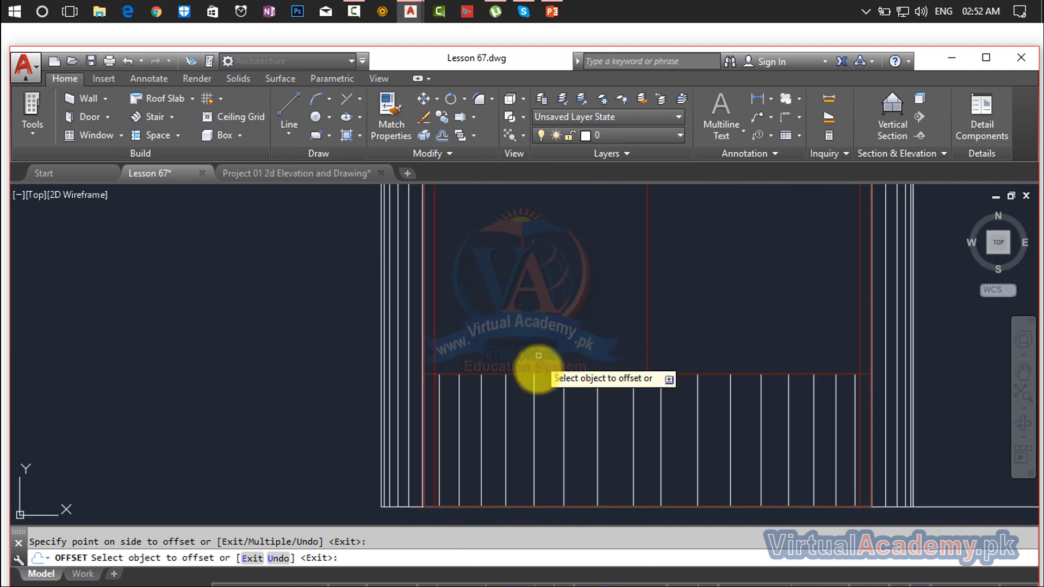
pyautogui.click(540, 375)
pyautogui.click(548, 312)
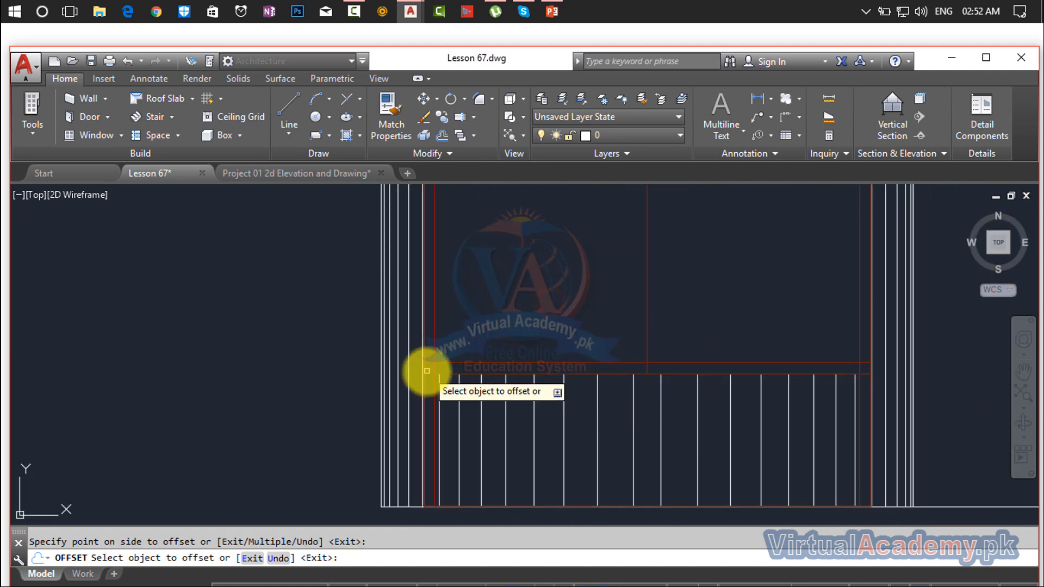
pyautogui.scroll(5, 427, 371)
pyautogui.press('Escape')
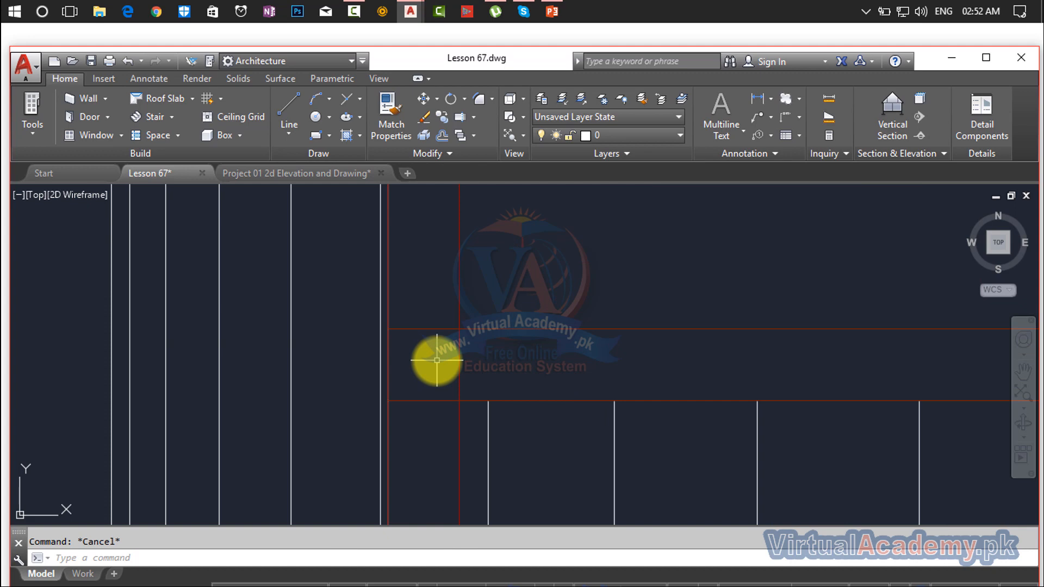
# Fillet the left and bottom offset lines into a sharp corner at the panel's lower left.
pyautogui.write('f')
pyautogui.press('Return')
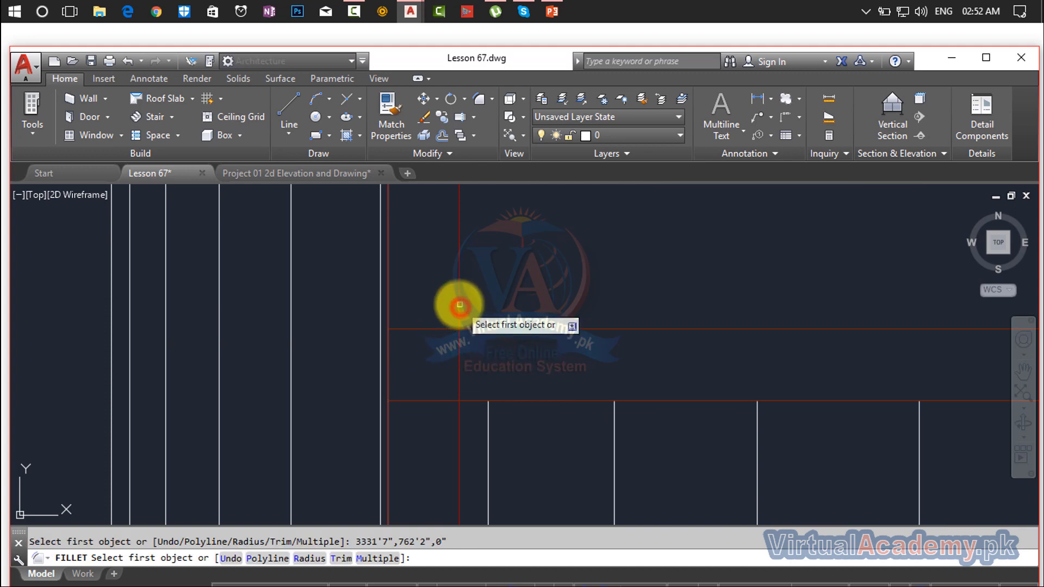
pyautogui.click(488, 328)
pyautogui.scroll(-5, 569, 328)
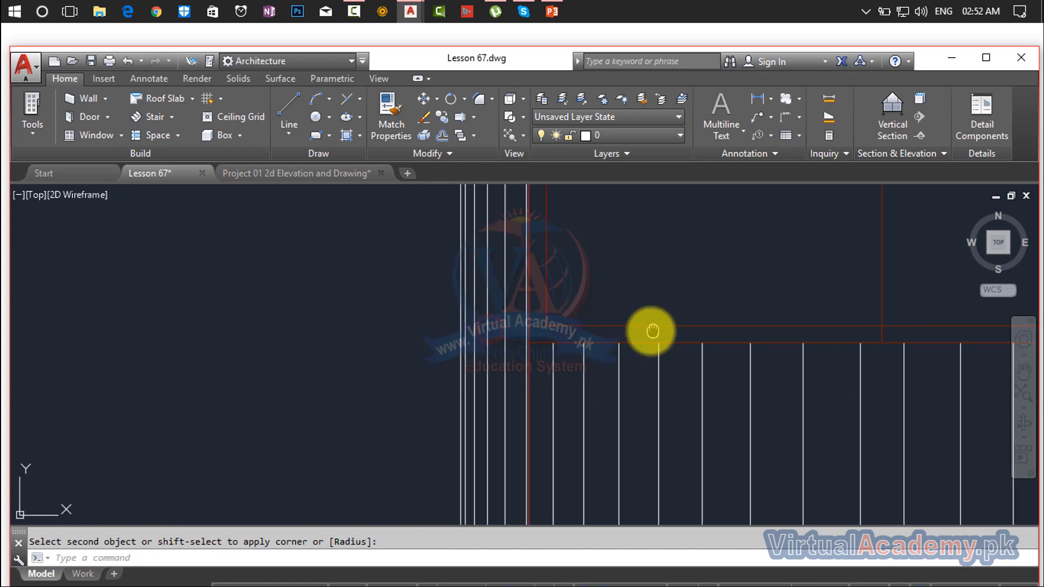
# Fillet the right and bottom offset lines into a sharp corner at the panel's lower right.
pyautogui.moveTo(653, 331); pyautogui.dragTo(48, 327, button='middle')
pyautogui.moveTo(523, 294); pyautogui.dragTo(466, 350, button='middle')
pyautogui.scroll(4, 515, 327)
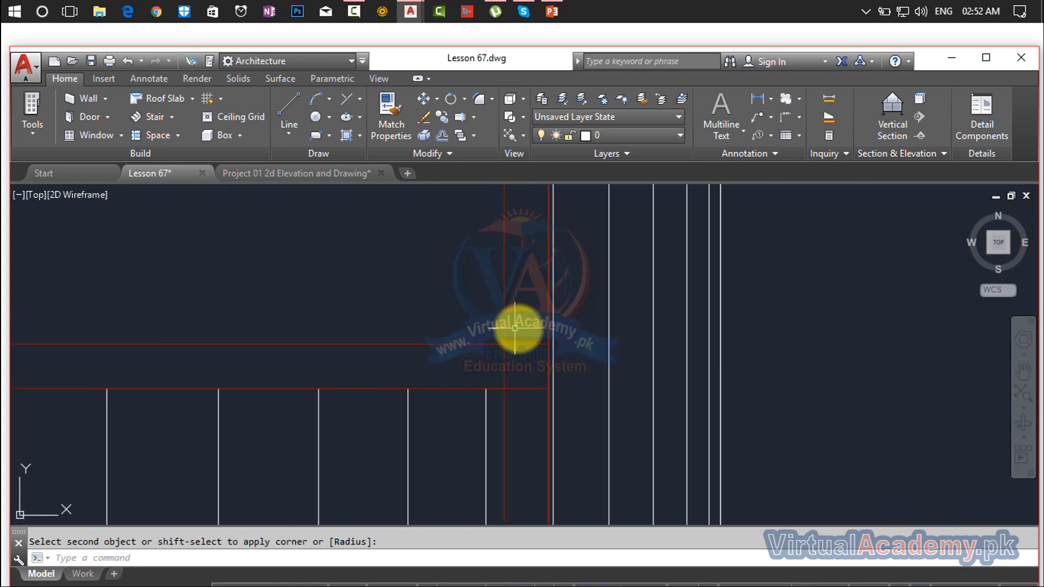
pyautogui.click(483, 344)
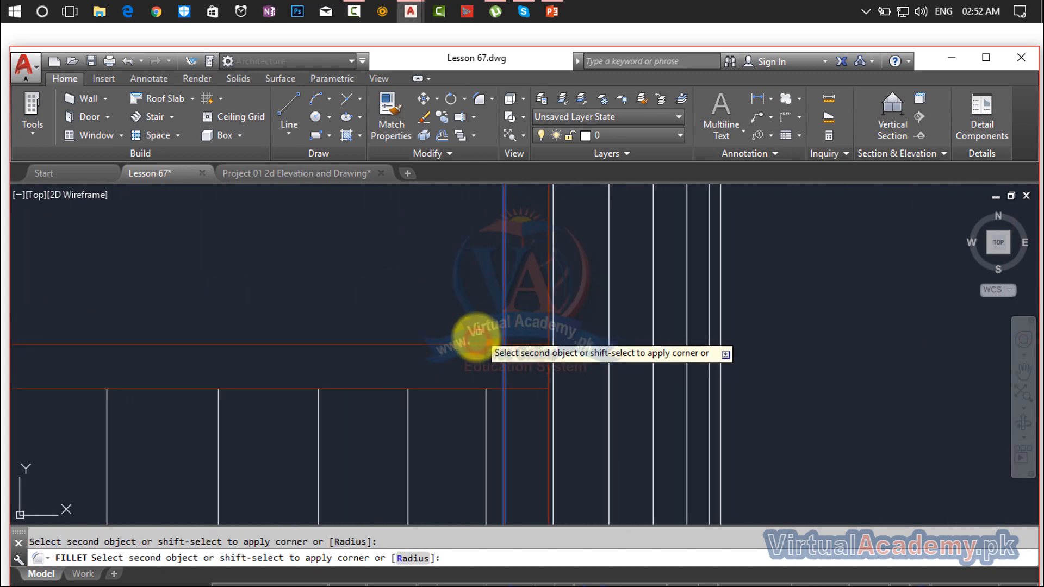
pyautogui.click(474, 343)
pyautogui.scroll(-3, 497, 310)
pyautogui.scroll(-2, 510, 354)
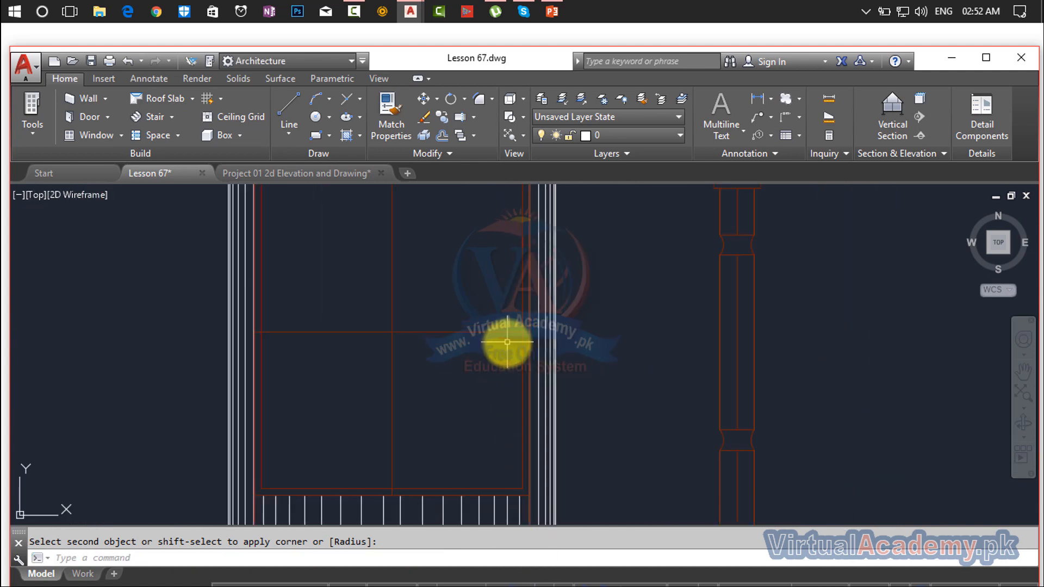
# Fillet the right and top offset lines into a sharp corner at the panel's upper right.
pyautogui.moveTo(507, 360); pyautogui.dragTo(531, 583, button='middle')
pyautogui.moveTo(515, 275); pyautogui.dragTo(524, 569, button='middle')
pyautogui.scroll(5, 532, 490)
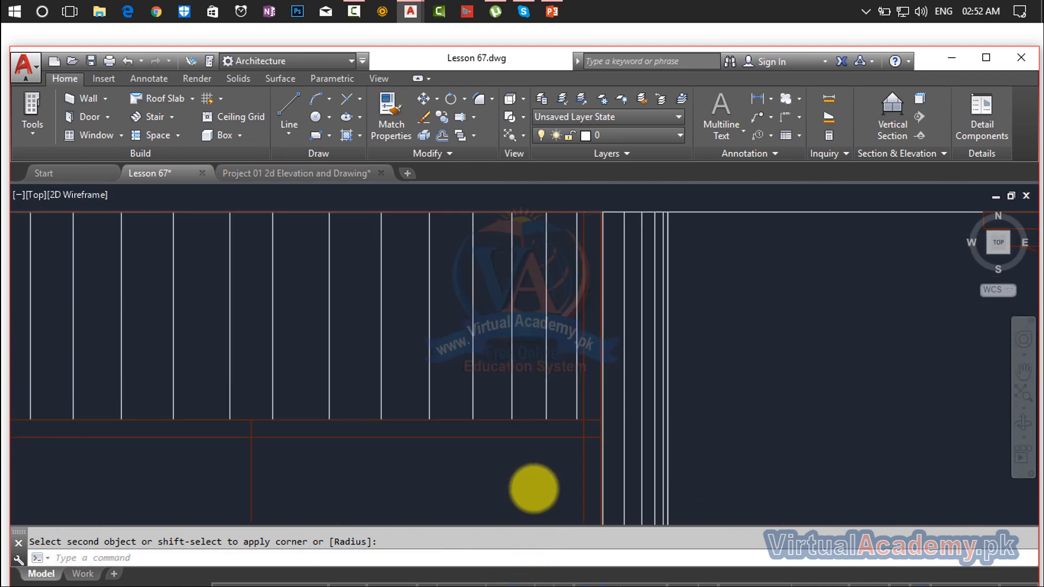
pyautogui.press('Return')
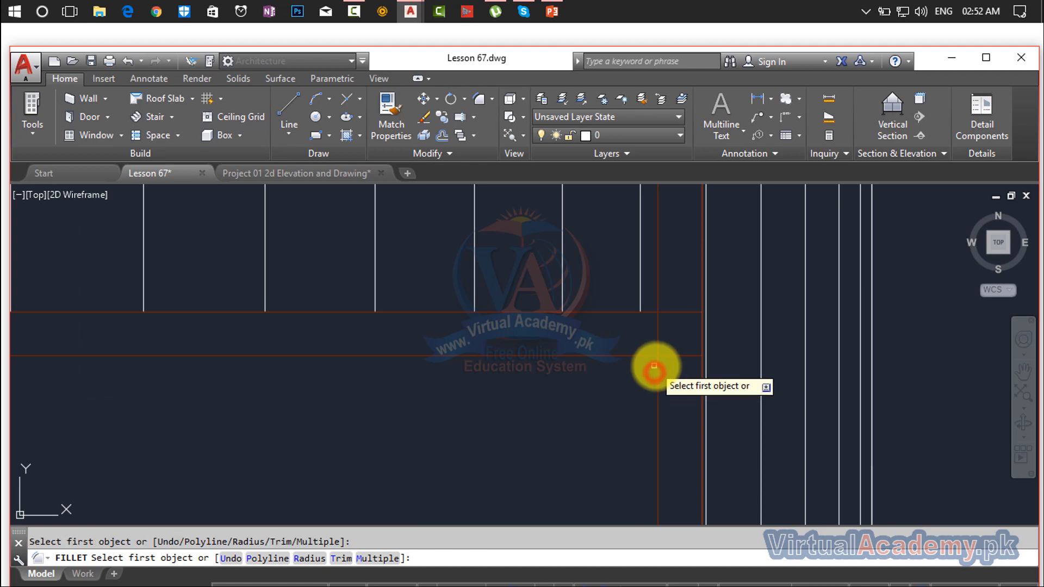
pyautogui.click(657, 367)
pyautogui.click(642, 357)
# Fillet the left and top offset lines into a sharp corner at the panel's upper left, closing the inner border.
pyautogui.scroll(-6, 533, 364)
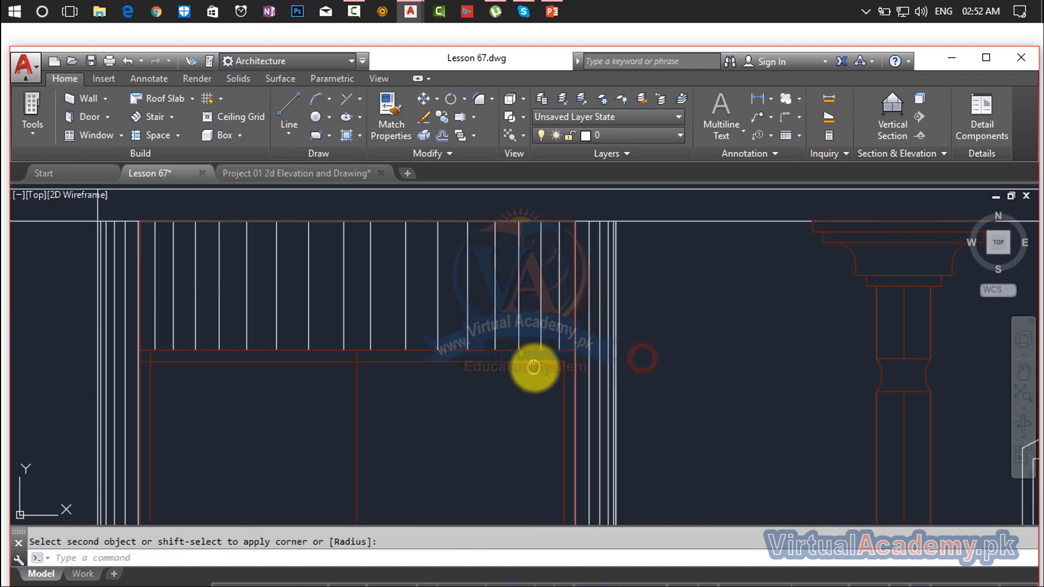
pyautogui.moveTo(480, 382); pyautogui.dragTo(988, 361, button='middle')
pyautogui.scroll(2, 691, 363)
pyautogui.scroll(4, 681, 362)
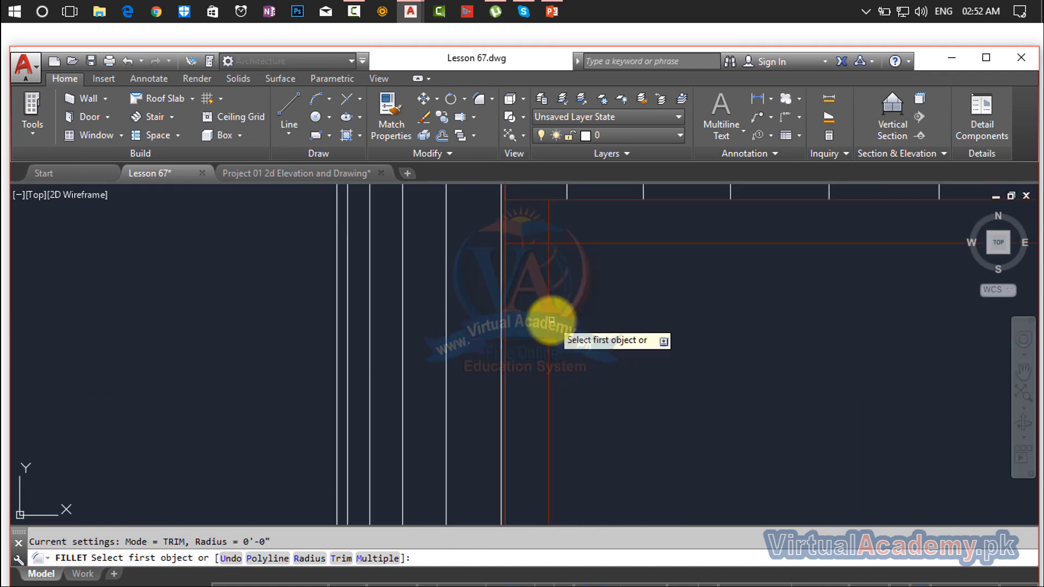
pyautogui.click(547, 317)
pyautogui.scroll(-5, 592, 283)
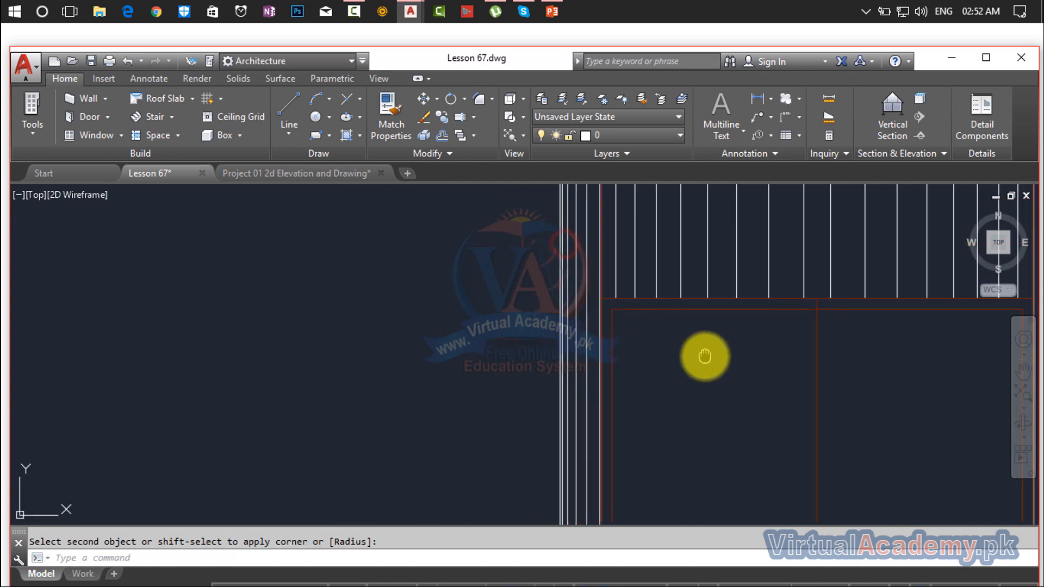
pyautogui.press('Escape')
# Offset the vertical centre line in the panel's top section 1 inch to each side.
pyautogui.scroll(-5, 687, 300)
pyautogui.moveTo(688, 300); pyautogui.dragTo(579, 239, button='middle')
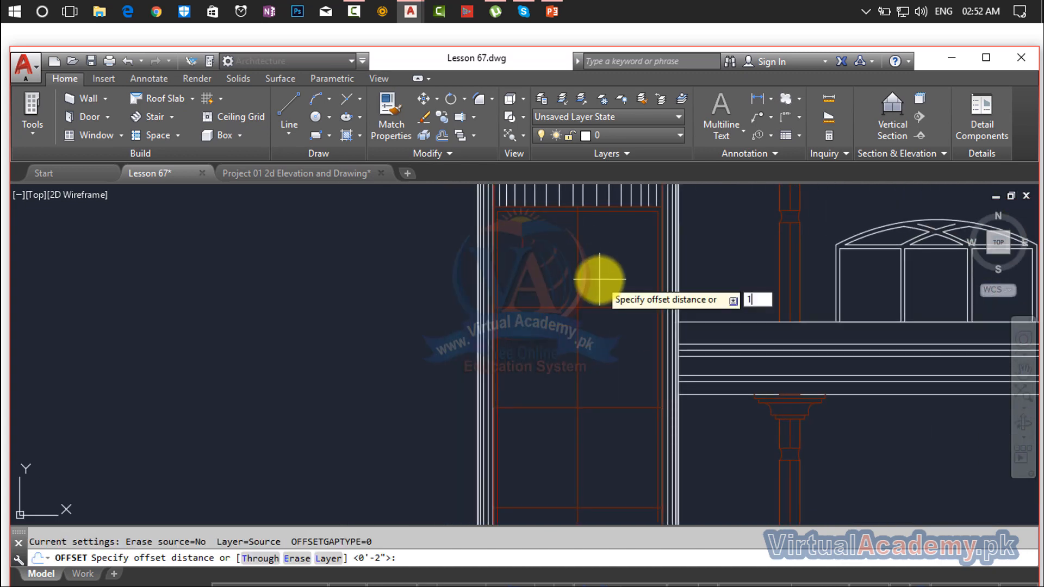
pyautogui.scroll(4, 593, 278)
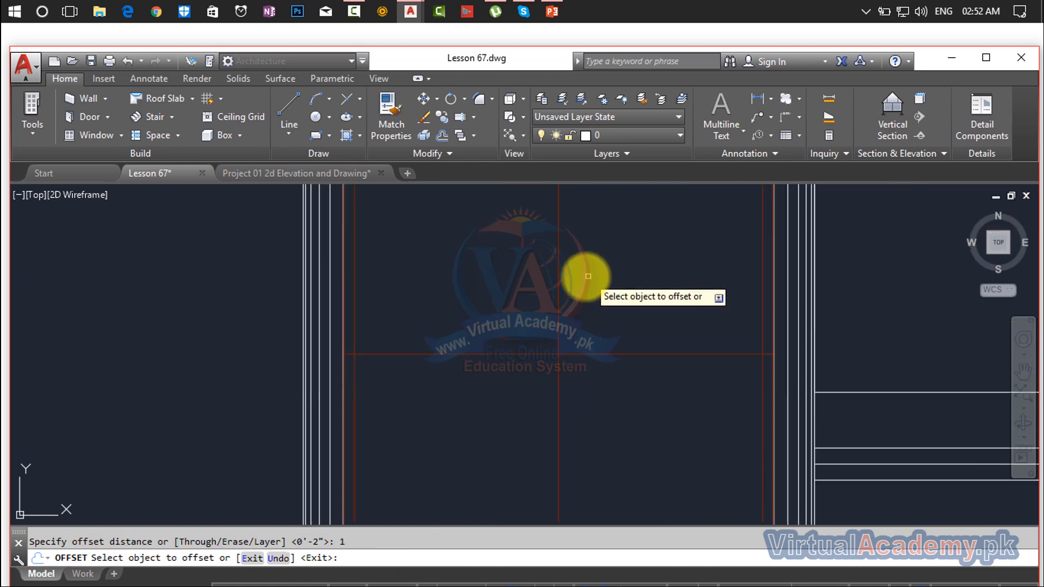
pyautogui.click(559, 275)
pyautogui.click(599, 276)
pyautogui.scroll(5, 549, 286)
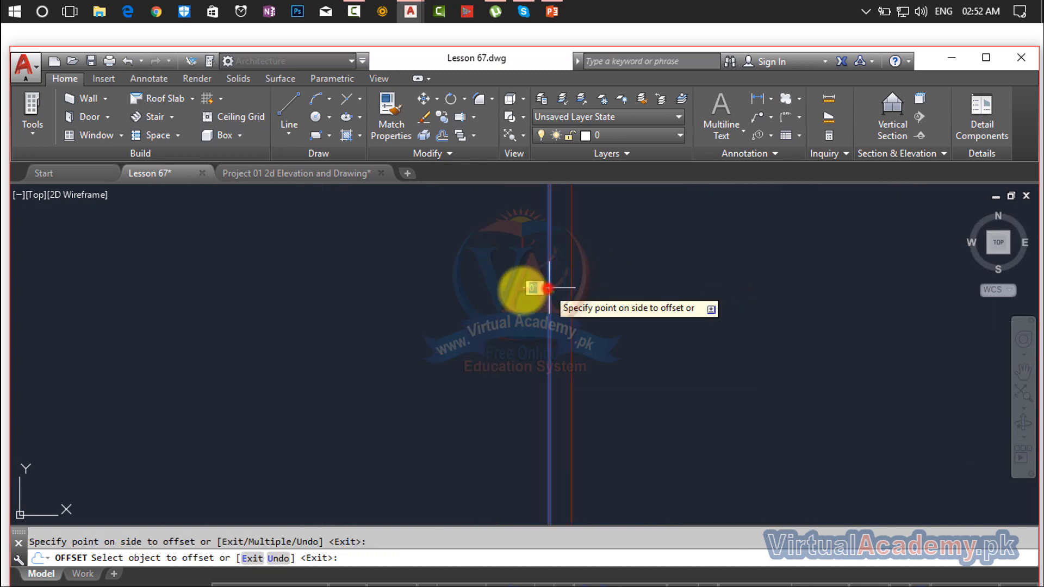
pyautogui.click(550, 289)
pyautogui.scroll(-5, 559, 361)
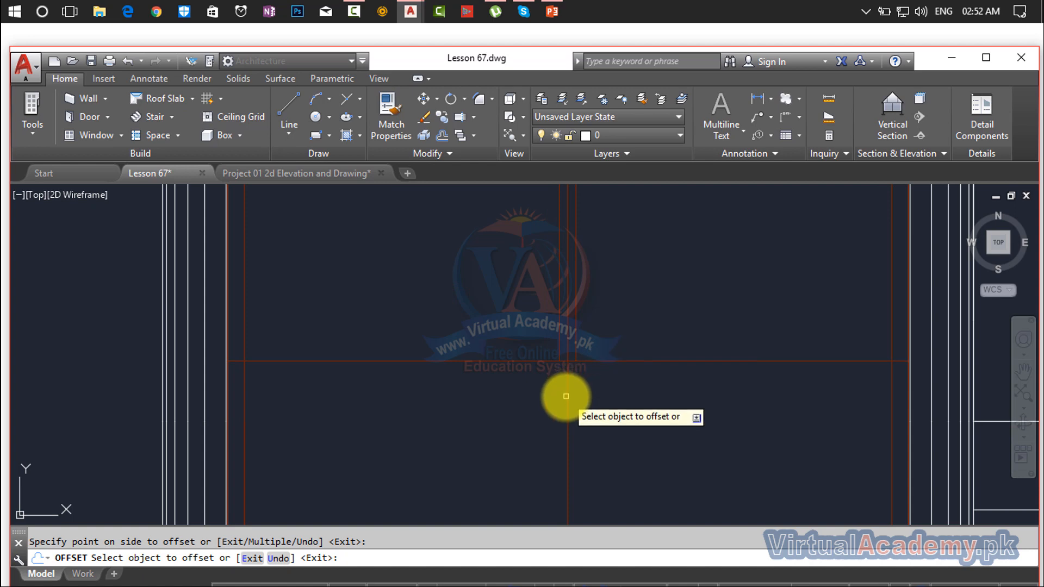
# Offset the vertical centre line below the panel's upper horizontal divider 1 inch to each side.
pyautogui.click(566, 396)
pyautogui.click(627, 394)
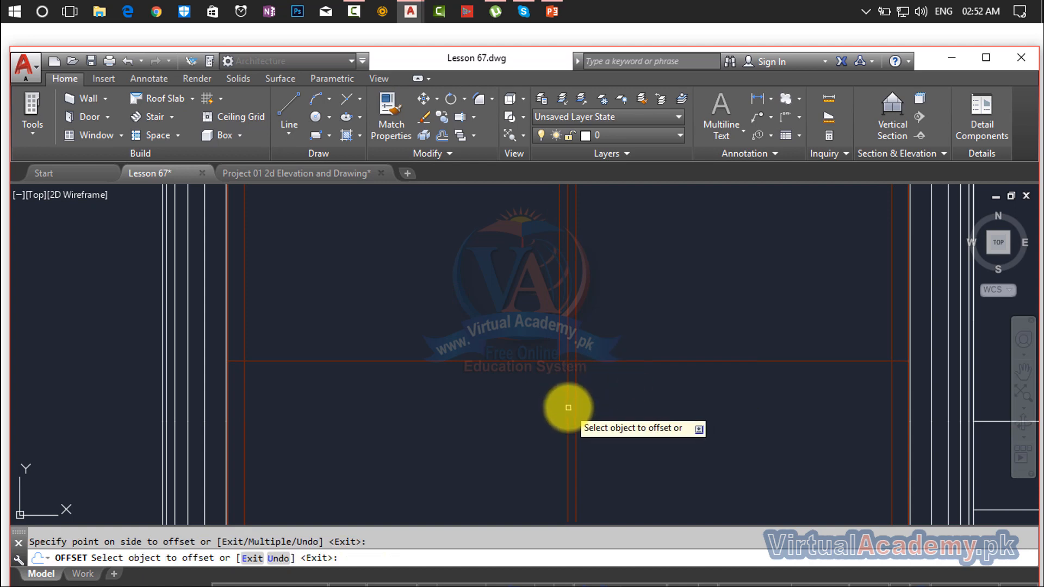
pyautogui.click(568, 407)
pyautogui.click(523, 413)
# Offset the panel's upper horizontal dividing line 1 inch above and below.
pyautogui.click(630, 358)
pyautogui.click(638, 281)
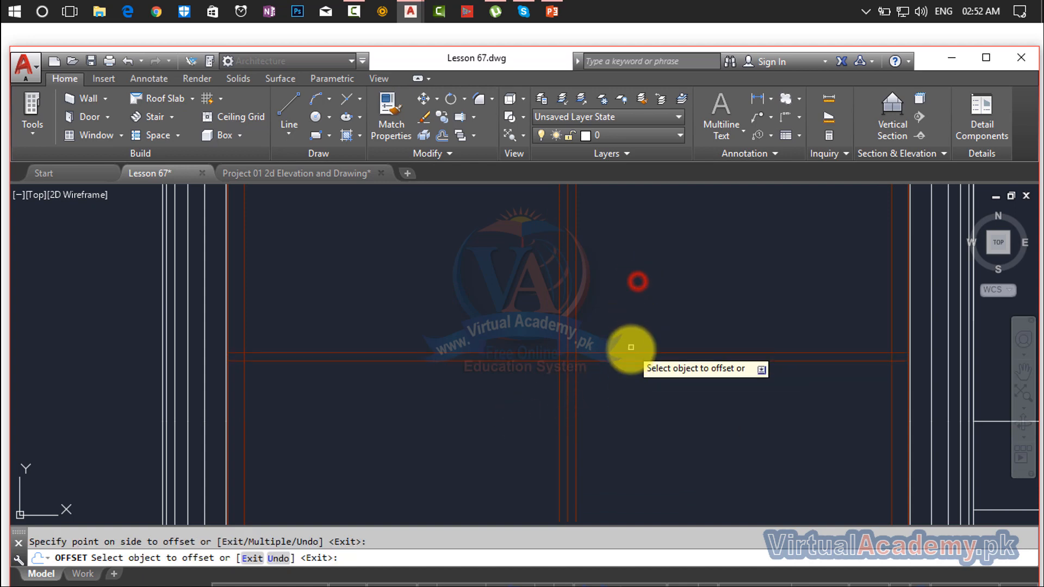
pyautogui.click(630, 362)
pyautogui.click(635, 418)
# Offset the panel's middle horizontal dividing line 1 inch above and below.
pyautogui.scroll(-6, 636, 419)
pyautogui.moveTo(635, 419); pyautogui.dragTo(630, 243, button='middle')
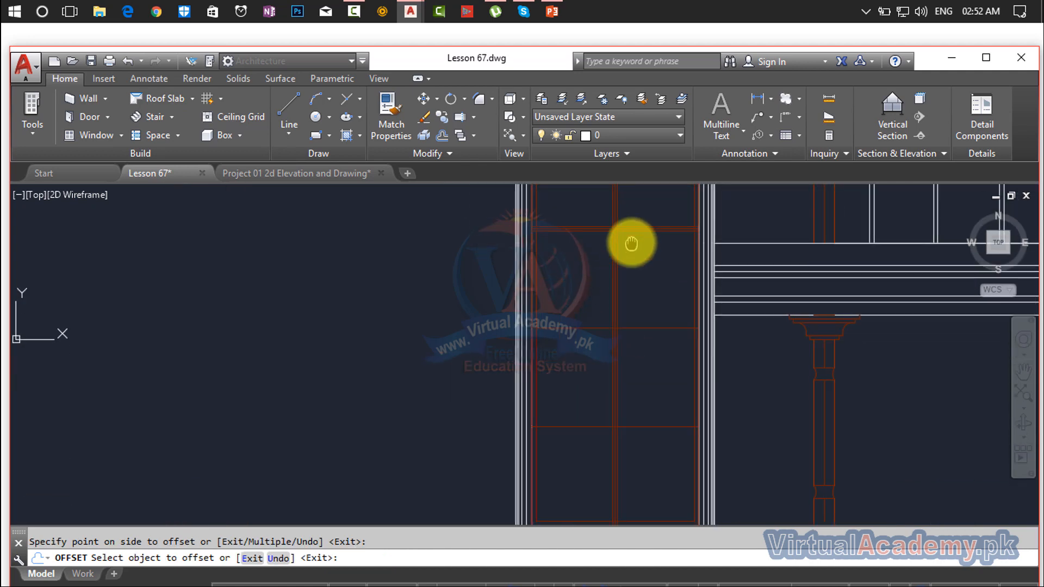
pyautogui.scroll(2, 638, 309)
pyautogui.click(640, 340)
pyautogui.click(637, 298)
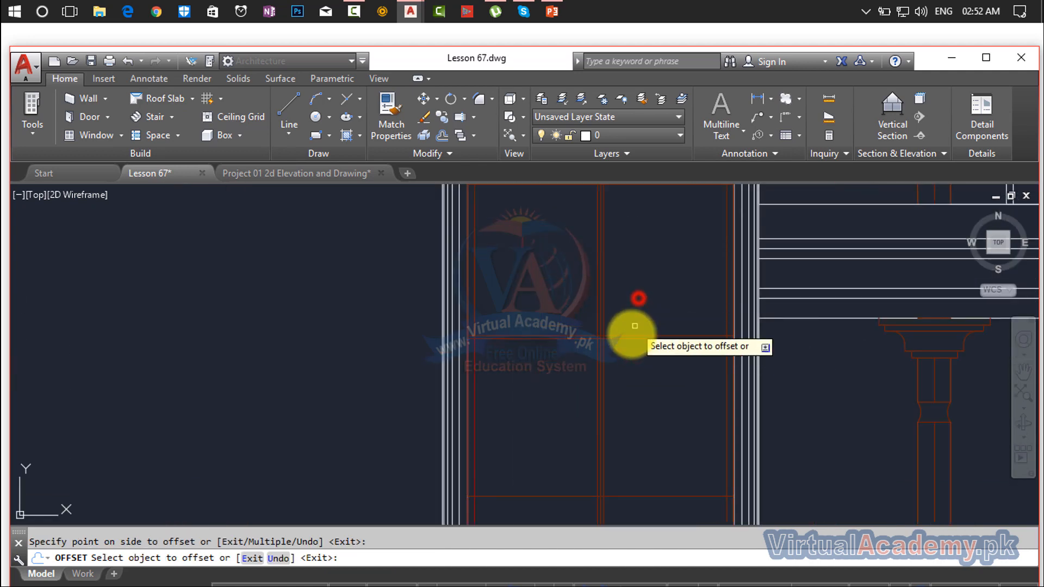
pyautogui.scroll(3, 628, 343)
pyautogui.click(625, 331)
pyautogui.click(629, 363)
# Offset the panel's lowest horizontal dividing line 1 inch above and below.
pyautogui.scroll(-5, 631, 374)
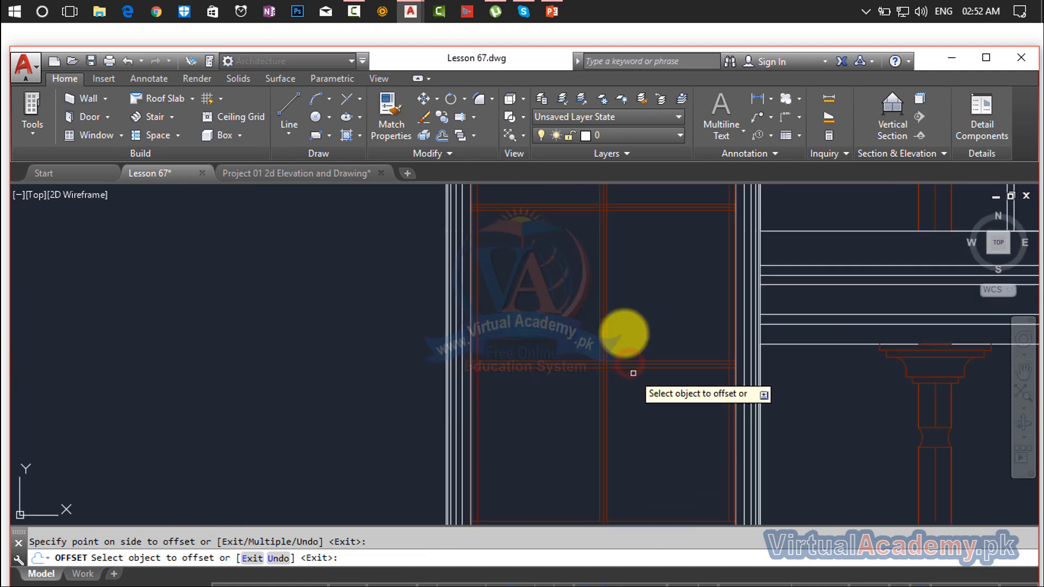
pyautogui.moveTo(632, 375); pyautogui.dragTo(611, 252, button='middle')
pyautogui.scroll(3, 611, 252)
pyautogui.moveTo(622, 400); pyautogui.dragTo(589, 209, button='middle')
pyautogui.scroll(2, 586, 306)
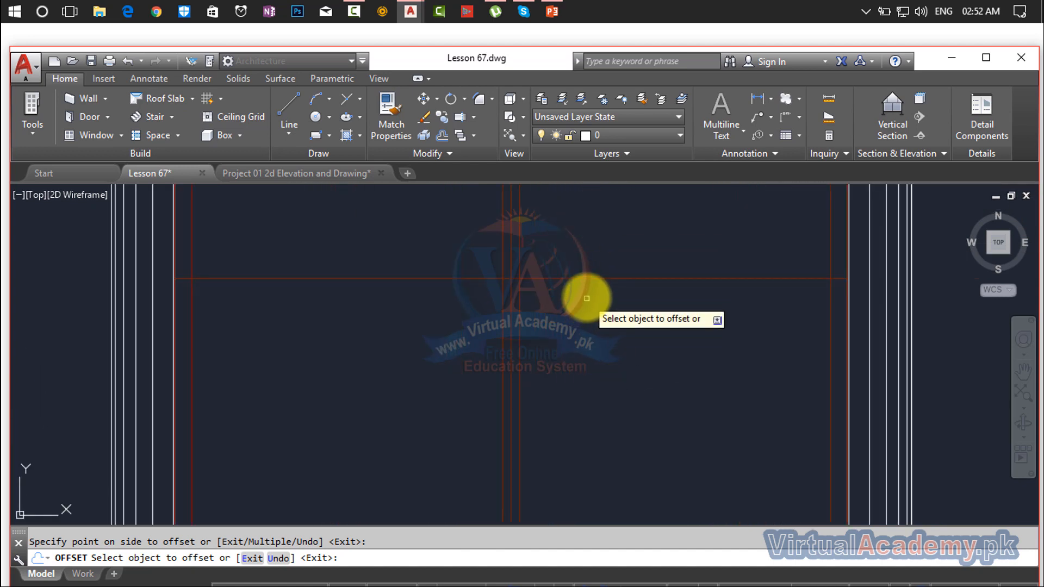
pyautogui.click(586, 278)
pyautogui.click(587, 237)
pyautogui.click(590, 282)
pyautogui.click(601, 354)
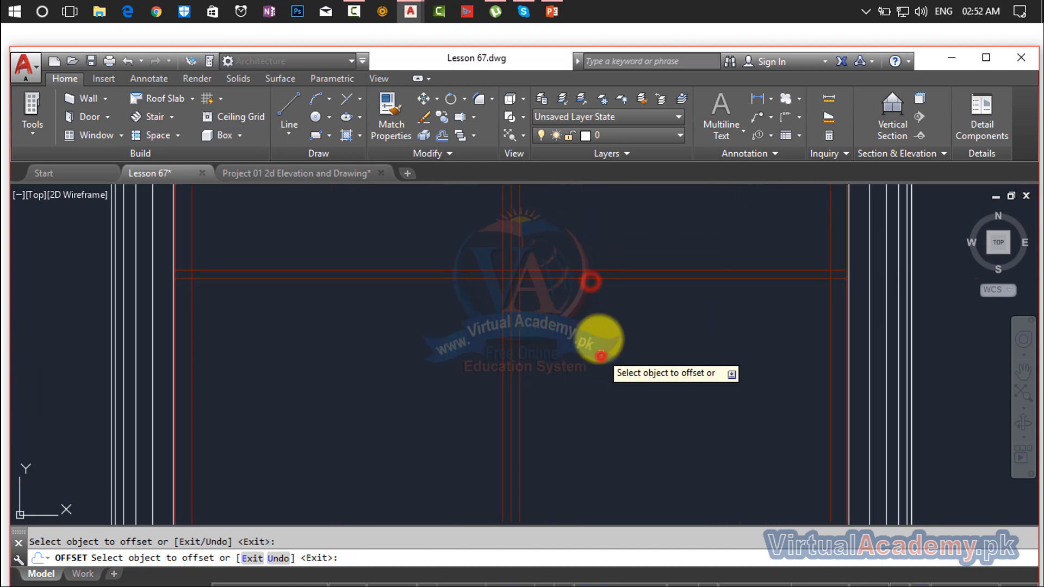
pyautogui.click(589, 278)
pyautogui.click(594, 336)
# Erase the original line between the two offsets of the panel's lowest horizontal divider.
pyautogui.scroll(-3, 601, 366)
pyautogui.moveTo(602, 366); pyautogui.dragTo(621, 284, button='middle')
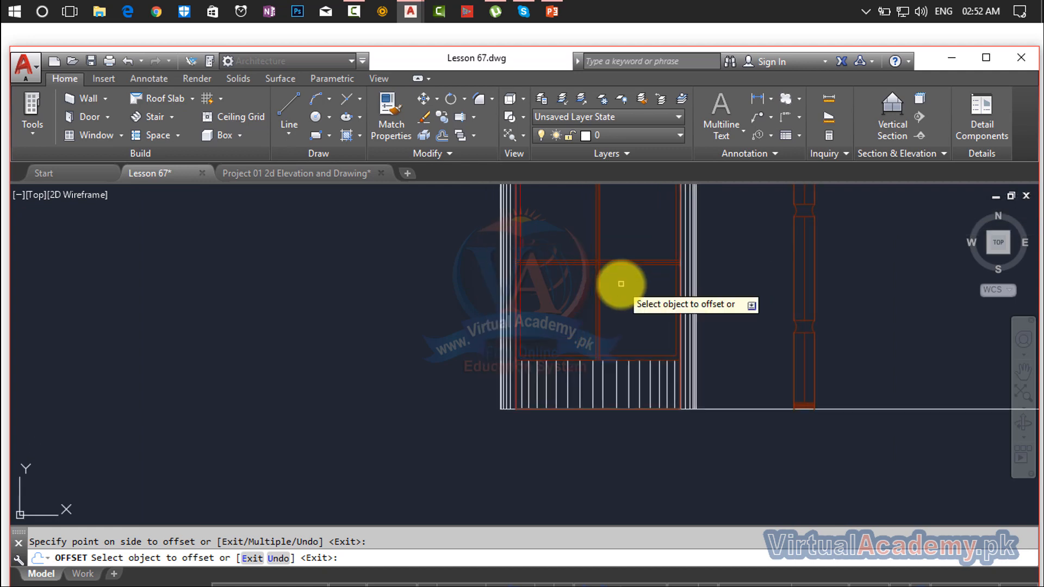
pyautogui.scroll(5, 607, 255)
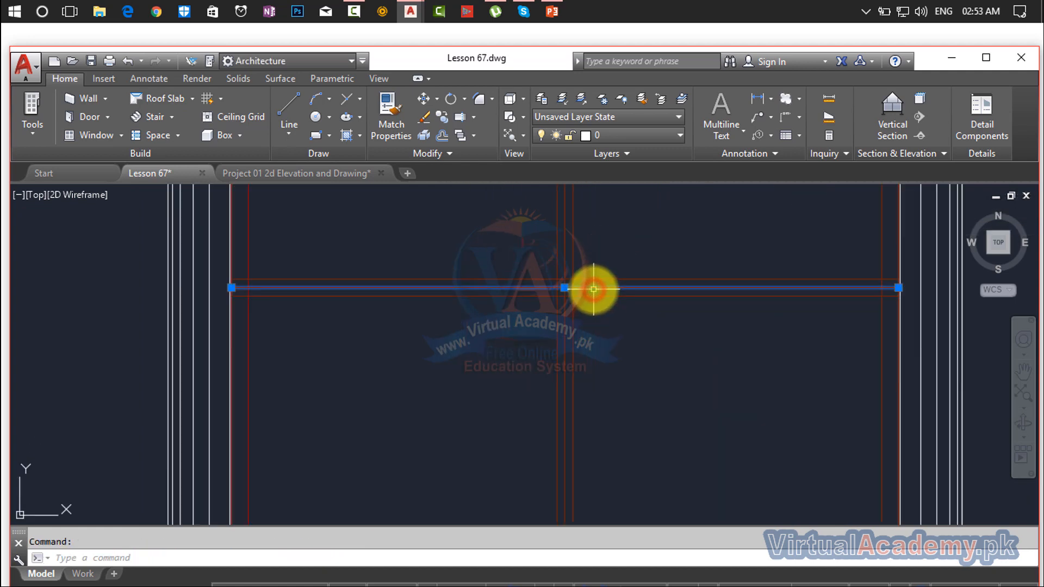
pyautogui.moveTo(594, 271); pyautogui.dragTo(604, 574, button='middle')
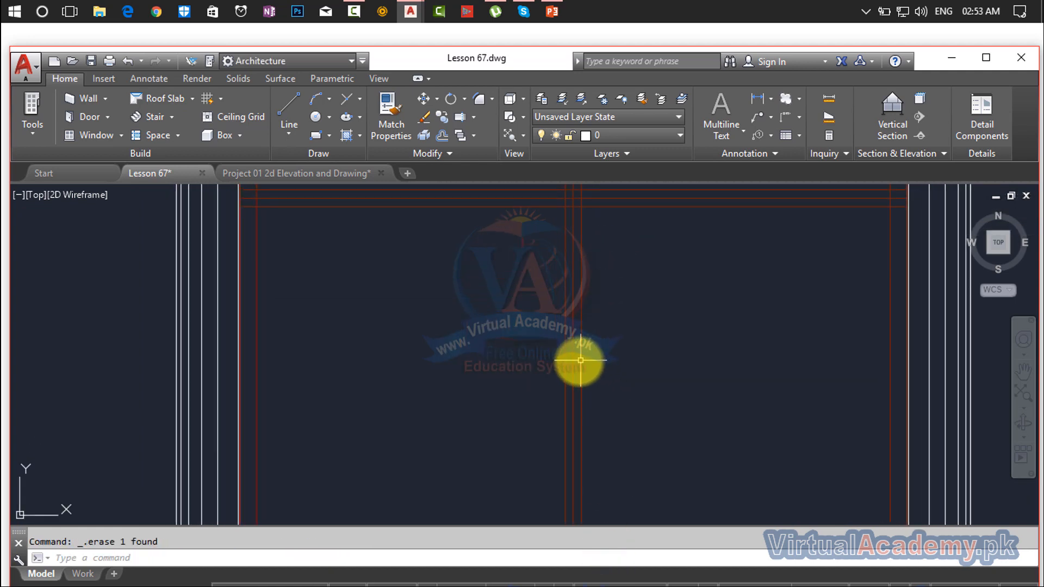
pyautogui.scroll(-5, 608, 330)
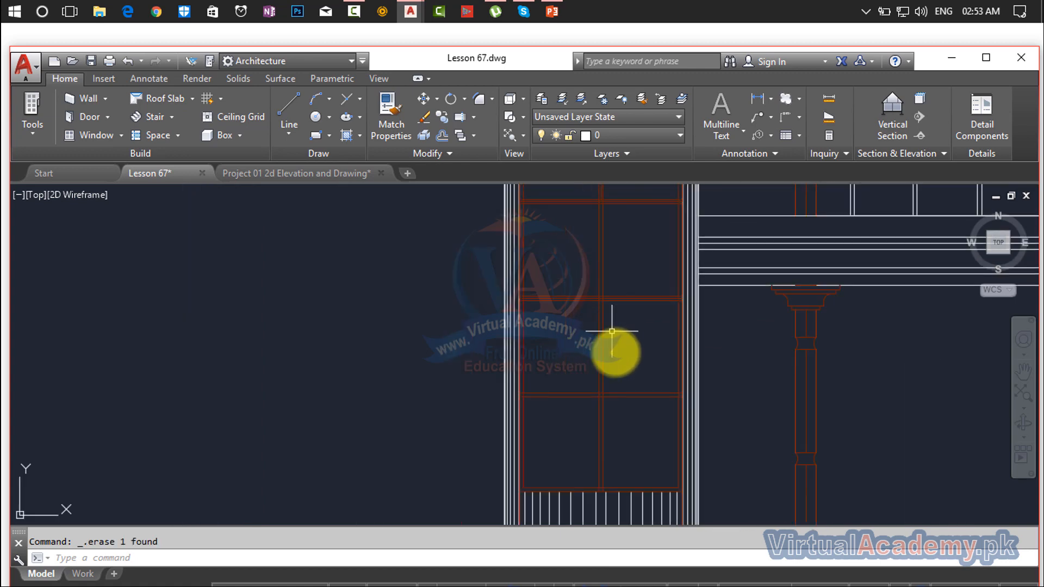
# Erase the original horizontal and vertical centre lines between the offset pairs at the upper divider's crossing.
pyautogui.moveTo(611, 330); pyautogui.dragTo(610, 424, button='middle')
pyautogui.moveTo(609, 285); pyautogui.dragTo(606, 360, button='middle')
pyautogui.scroll(5, 605, 361)
pyautogui.scroll(3, 602, 375)
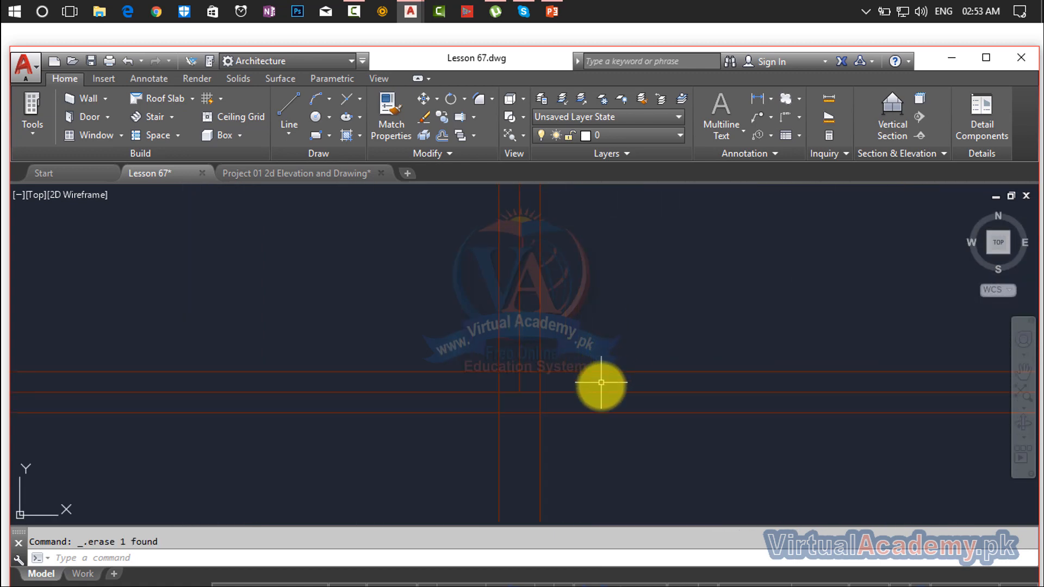
pyautogui.click(600, 390)
pyautogui.press('Return')
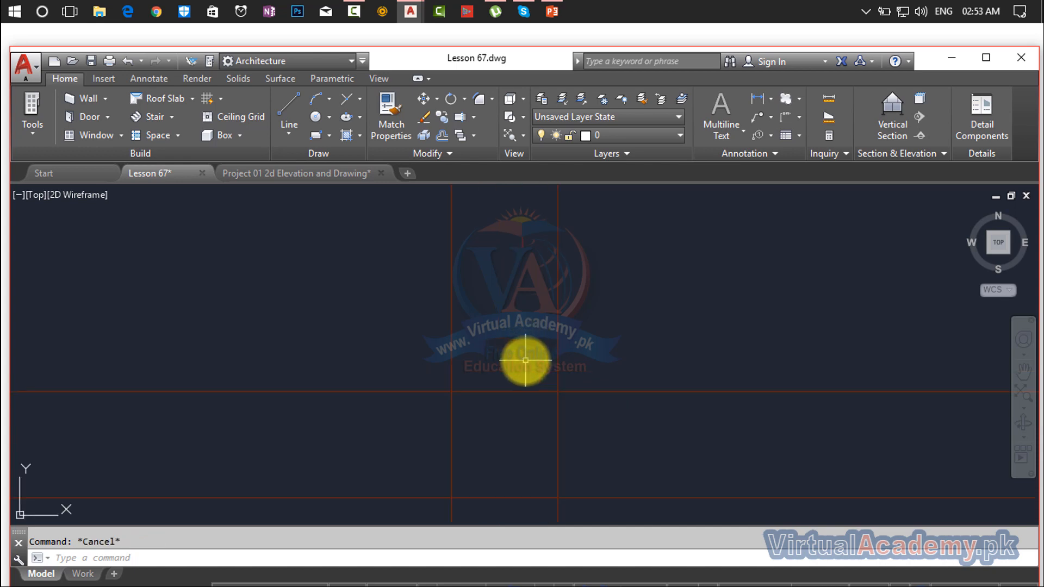
# Trim the overlapping line segments inside the crossing of the upper divider and the vertical centre bar.
pyautogui.click(496, 516)
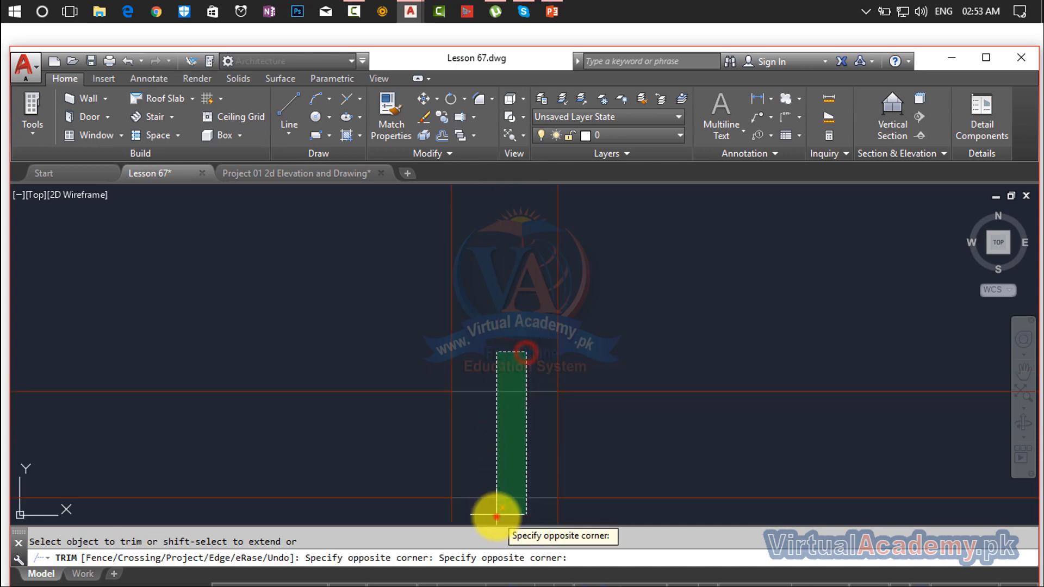
pyautogui.click(587, 444)
pyautogui.click(370, 456)
# Trim the upper divider's line ends and the inner border segment where they meet at the panel's left edge.
pyautogui.scroll(-6, 429, 434)
pyautogui.moveTo(449, 437); pyautogui.dragTo(761, 431, button='middle')
pyautogui.scroll(6, 413, 444)
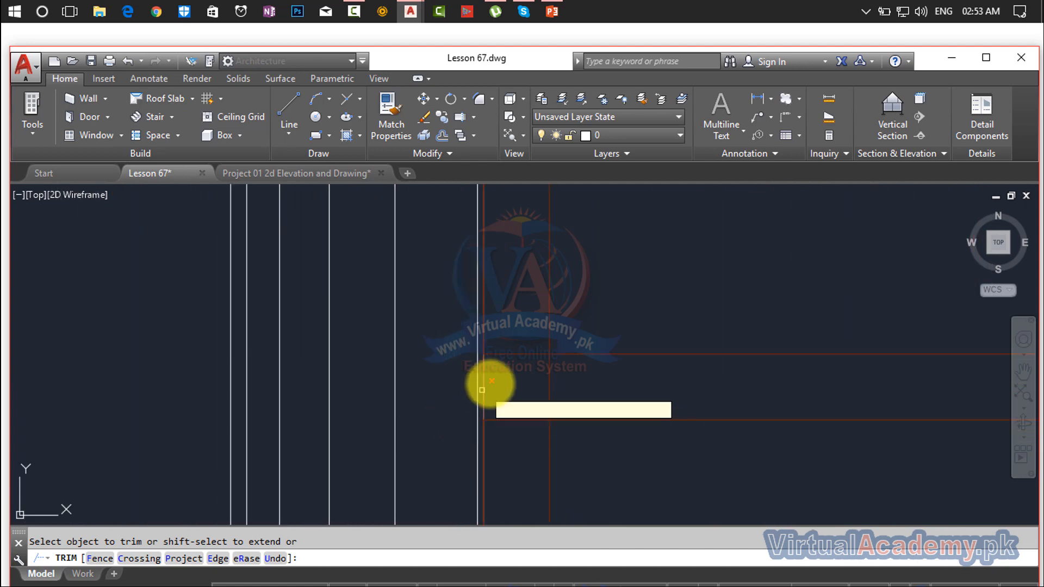
pyautogui.click(521, 329)
pyautogui.click(506, 478)
pyautogui.click(572, 381)
# Trim the centre bar lines above the top inner border and the border segment between them.
pyautogui.scroll(-8, 531, 392)
pyautogui.moveTo(541, 400); pyautogui.dragTo(569, 440, button='middle')
pyautogui.scroll(4, 555, 474)
pyautogui.scroll(-4, 705, 501)
pyautogui.moveTo(705, 501); pyautogui.dragTo(520, 394, button='middle')
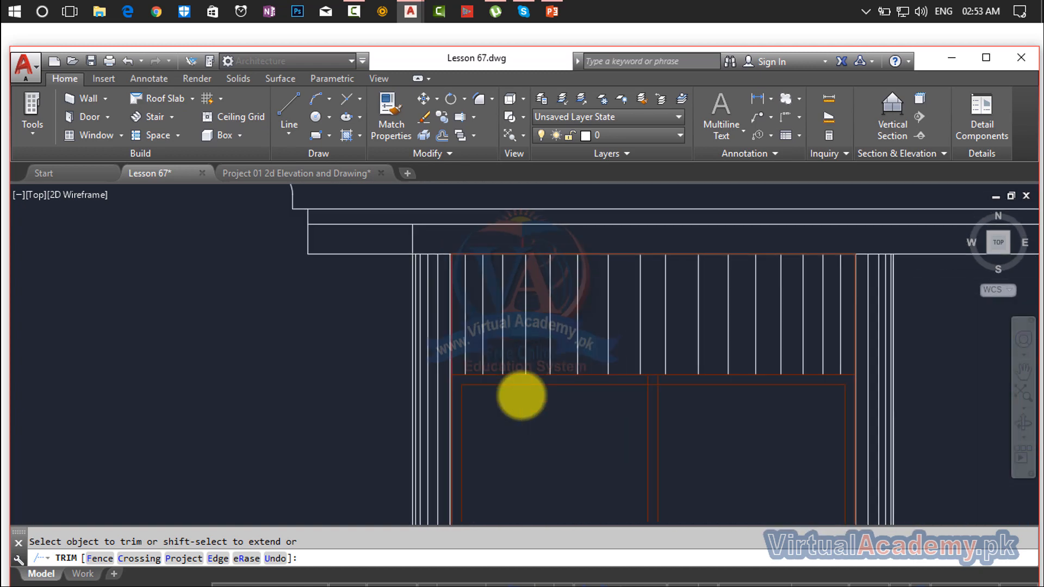
pyautogui.scroll(5, 671, 375)
pyautogui.click(663, 382)
pyautogui.click(520, 387)
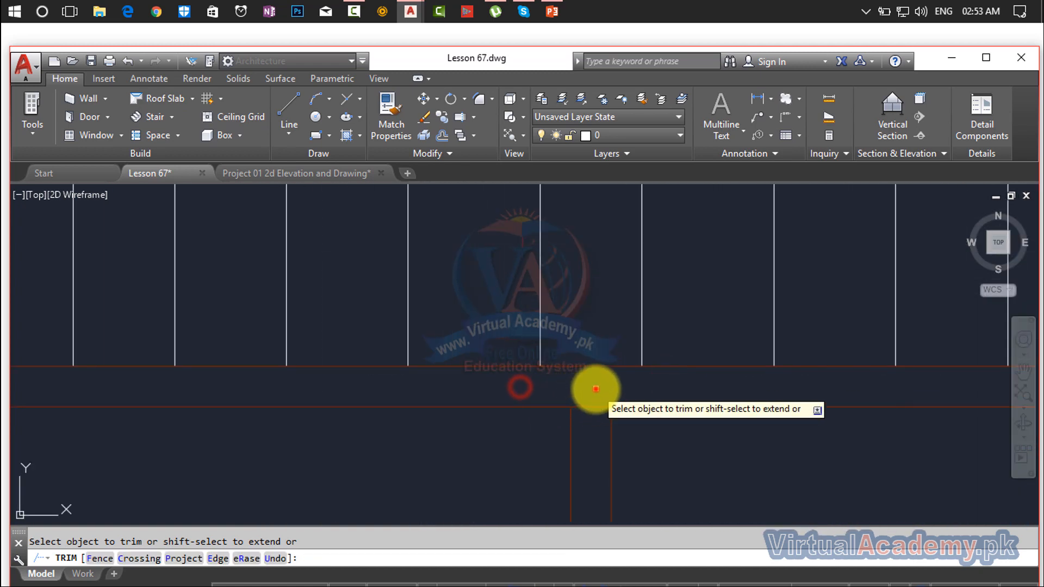
pyautogui.click(594, 389)
pyautogui.click(587, 454)
# Trim the upper divider's line ends and the inner border segment where they meet at the panel's right edge.
pyautogui.scroll(-5, 661, 459)
pyautogui.moveTo(696, 473); pyautogui.dragTo(659, 271, button='middle')
pyautogui.moveTo(674, 362); pyautogui.dragTo(632, 212, button='middle')
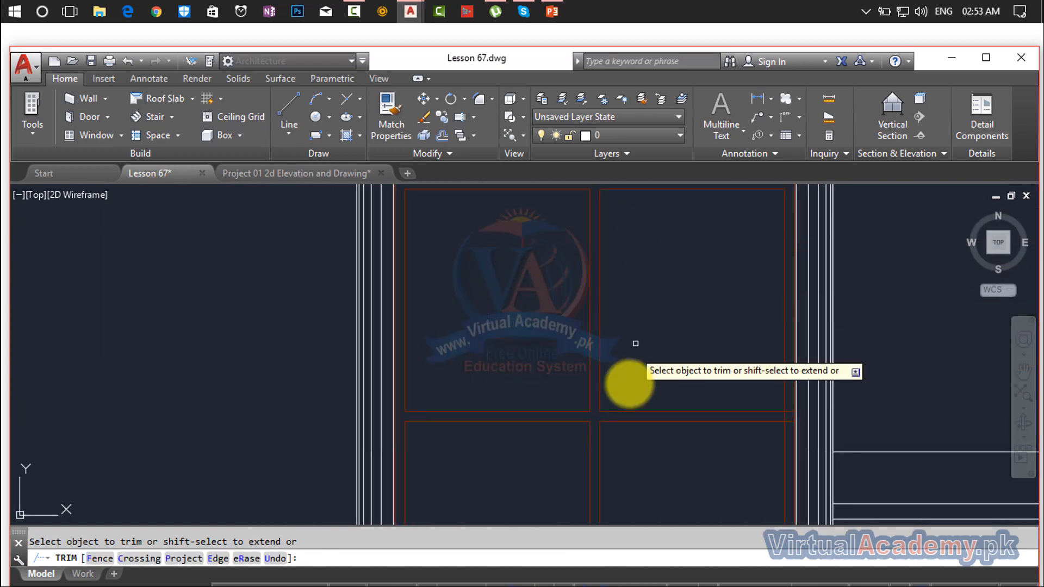
pyautogui.moveTo(627, 461); pyautogui.dragTo(438, 399, button='middle')
pyautogui.scroll(6, 609, 364)
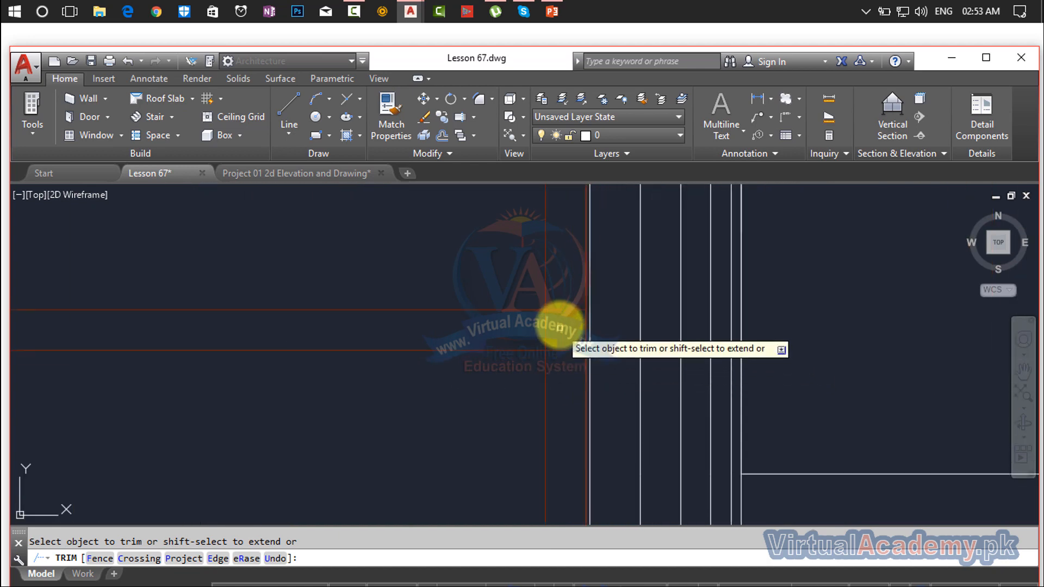
pyautogui.click(565, 301)
pyautogui.click(565, 398)
pyautogui.click(565, 329)
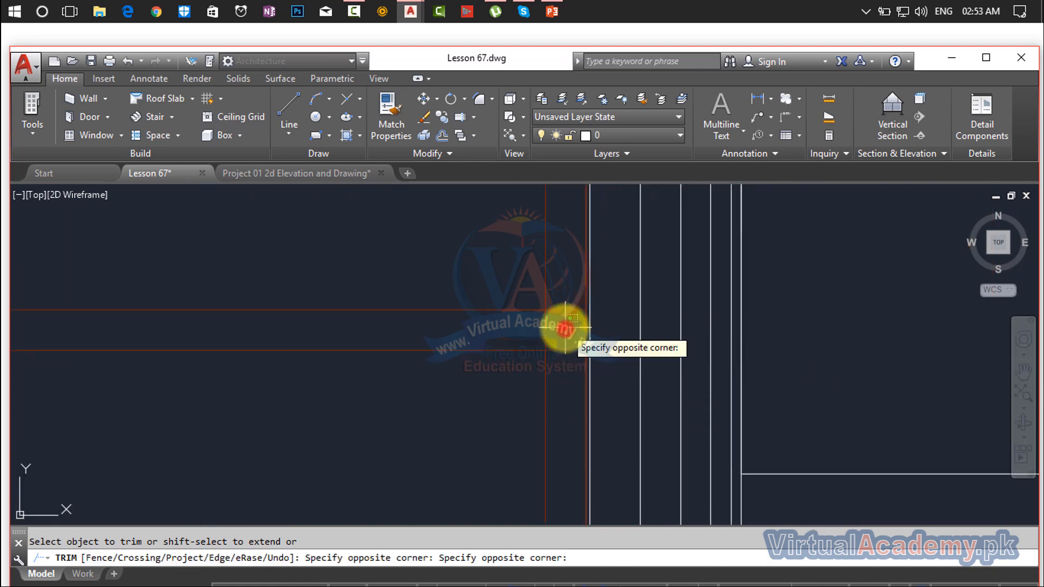
pyautogui.click(483, 336)
pyautogui.click(570, 284)
pyautogui.click(553, 410)
# Erase the original line between the two offsets of the panel's middle horizontal divider.
pyautogui.scroll(-5, 559, 410)
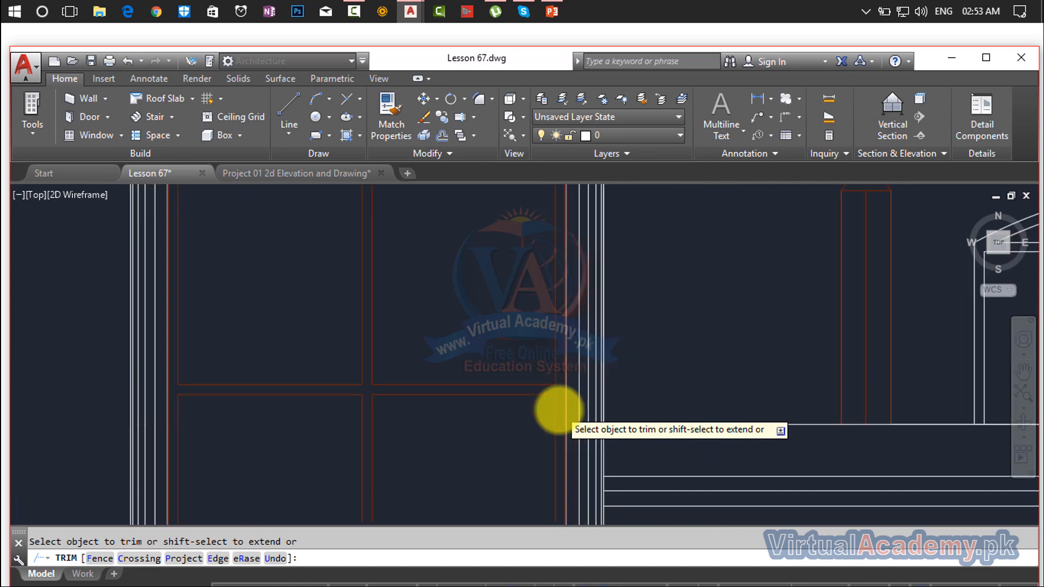
pyautogui.scroll(-2, 559, 411)
pyautogui.moveTo(559, 412); pyautogui.dragTo(615, 189, button='middle')
pyautogui.scroll(8, 606, 321)
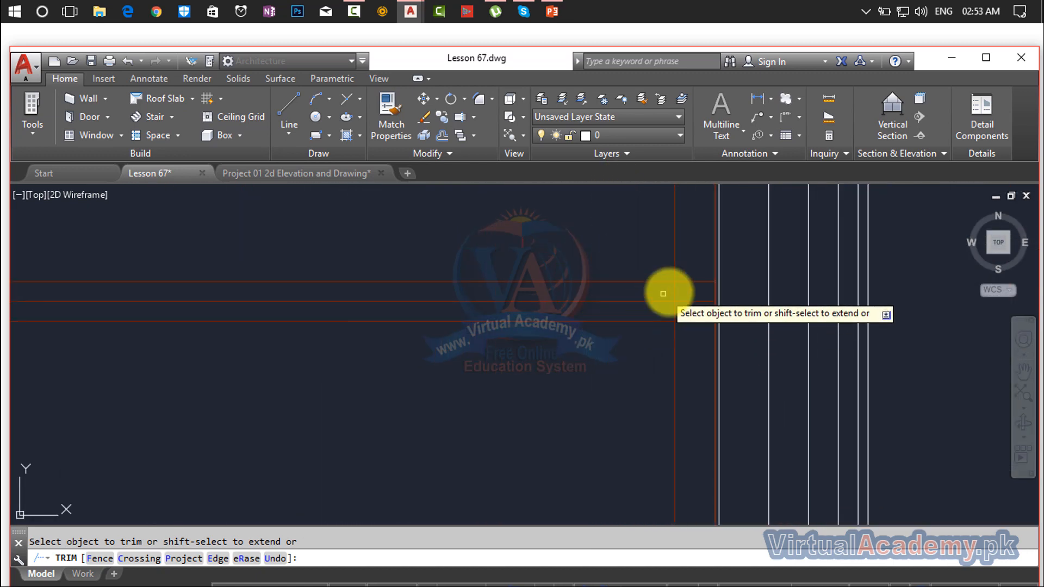
pyautogui.scroll(4, 662, 293)
pyautogui.click(726, 249)
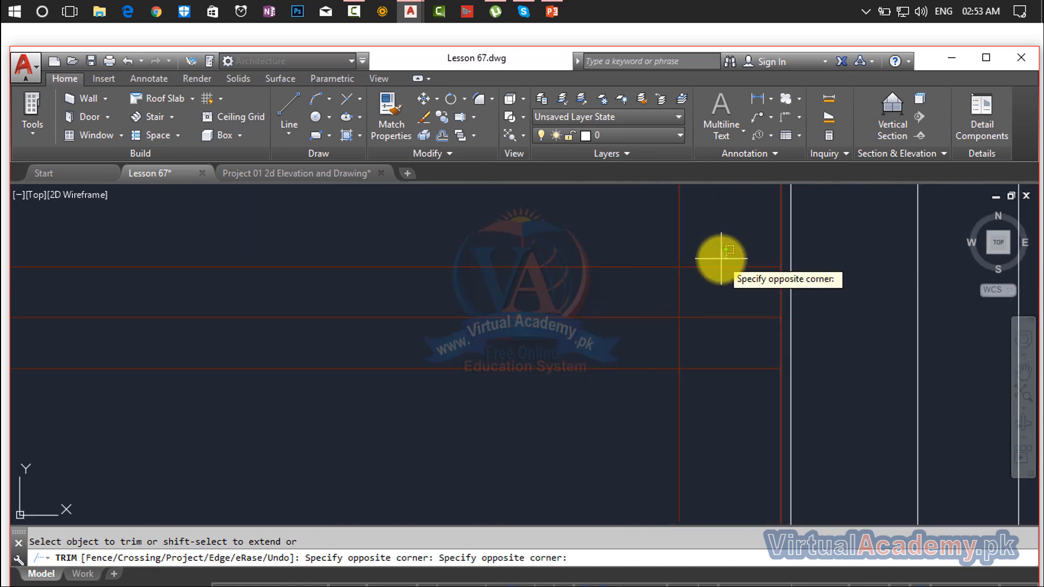
pyautogui.press('Escape')
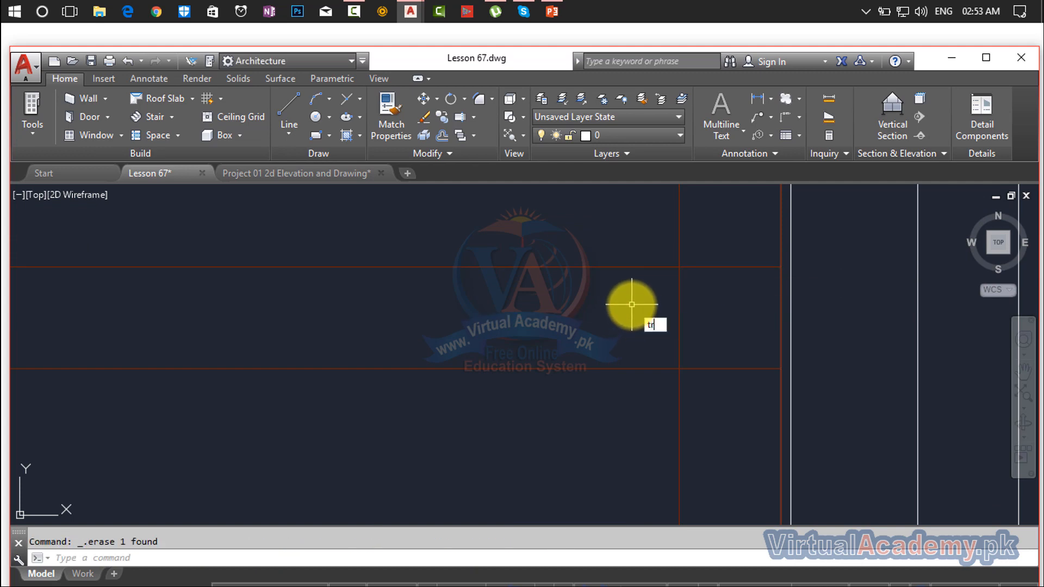
# Trim the middle divider's line ends and the inner border segment where they meet at the panel's right edge.
pyautogui.press('Return')
pyautogui.click(717, 246)
pyautogui.click(710, 438)
pyautogui.click(706, 315)
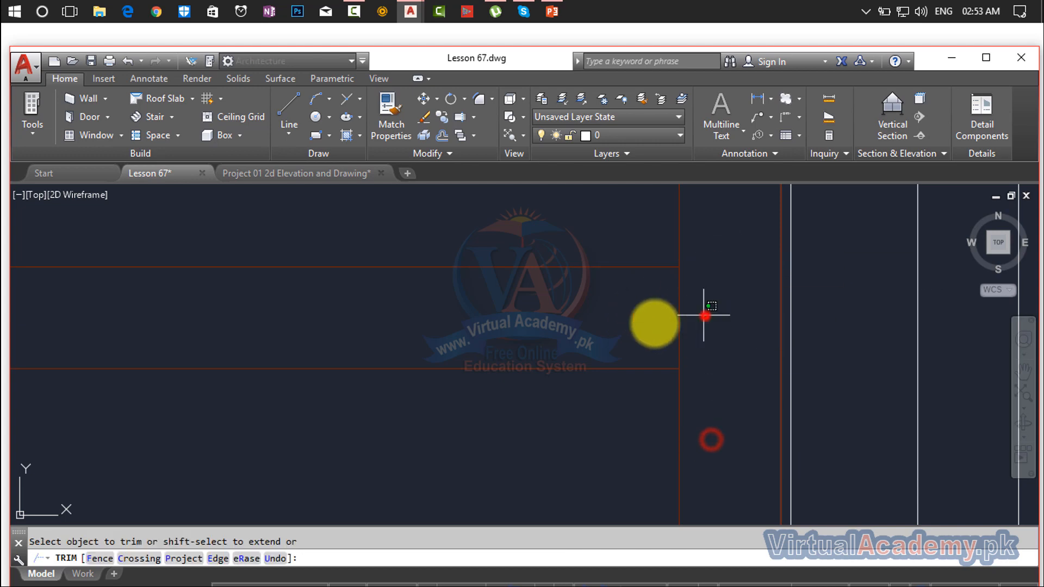
pyautogui.click(542, 333)
# Trim the overlapping line segments inside the crossing of the middle divider and the vertical centre bar.
pyautogui.scroll(-5, 543, 335)
pyautogui.moveTo(543, 335); pyautogui.dragTo(1037, 359, button='middle')
pyautogui.scroll(5, 751, 369)
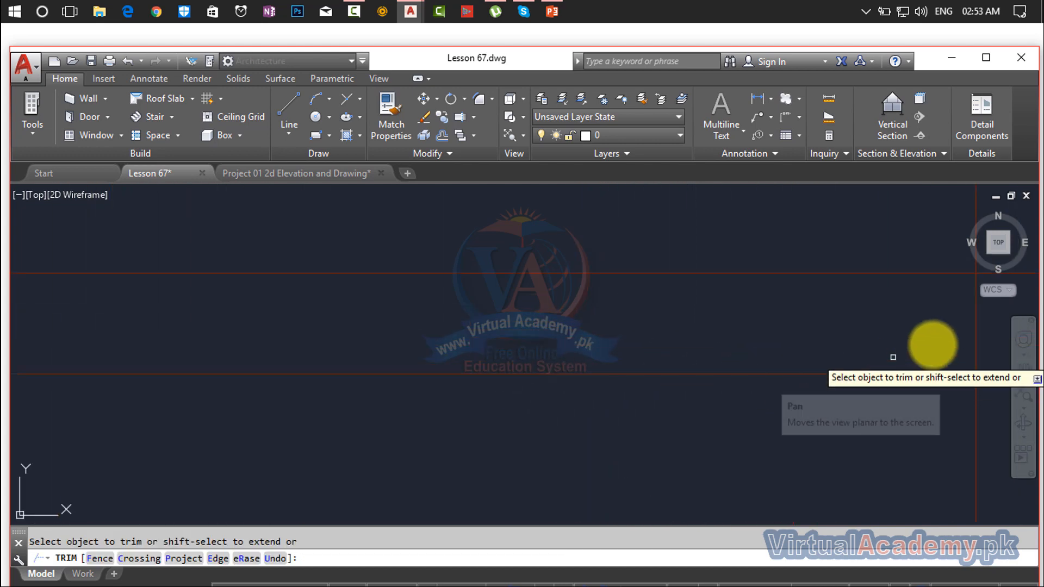
pyautogui.moveTo(925, 346); pyautogui.dragTo(574, 408, button='middle')
pyautogui.click(778, 377)
pyautogui.click(500, 387)
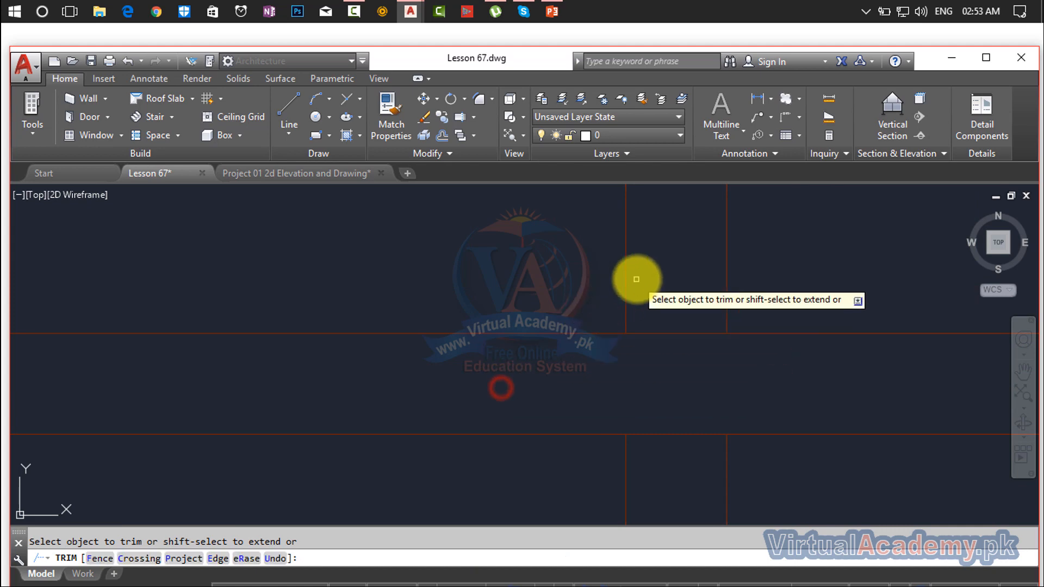
pyautogui.click(637, 279)
pyautogui.click(680, 480)
# Trim the middle divider's line ends and the inner border segment where they meet at the panel's left edge.
pyautogui.scroll(-3, 668, 443)
pyautogui.moveTo(683, 439); pyautogui.dragTo(1037, 386, button='middle')
pyautogui.scroll(4, 483, 377)
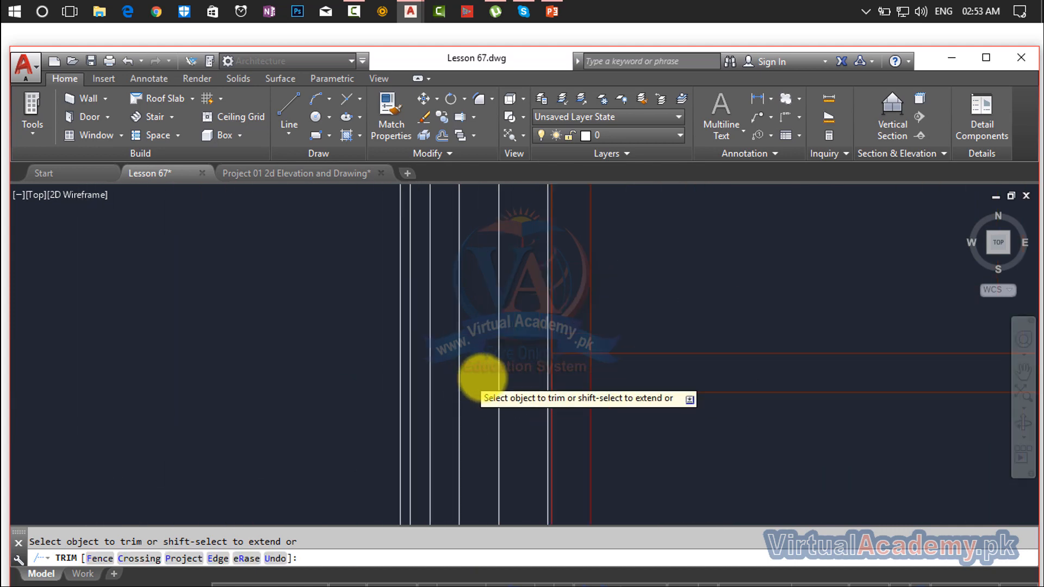
pyautogui.click(939, 343)
pyautogui.click(879, 378)
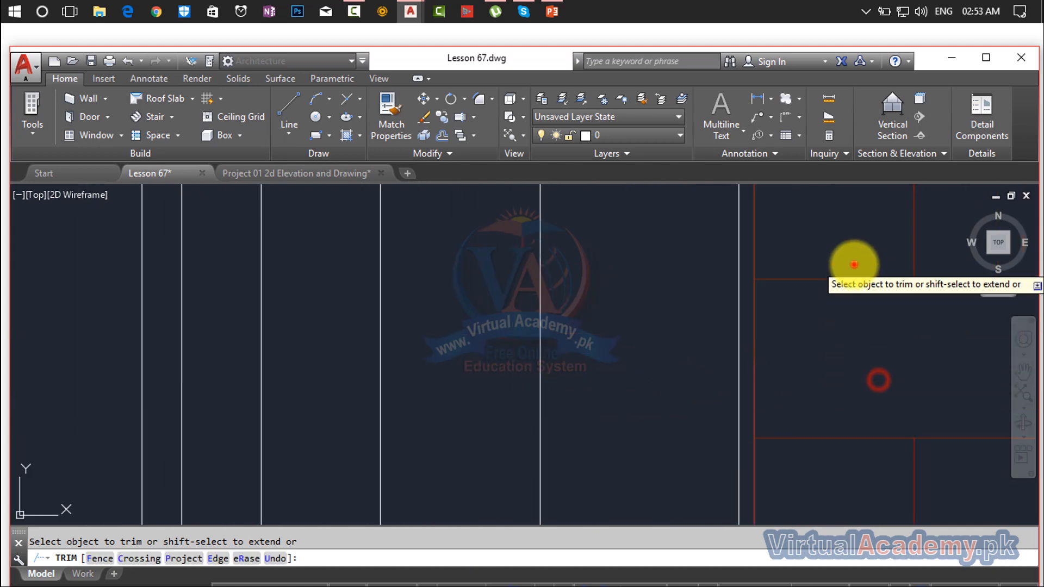
pyautogui.click(853, 267)
pyautogui.click(841, 437)
pyautogui.click(834, 408)
pyautogui.click(809, 496)
# Trim the overlapping line segments inside the crossing of the lowest divider and the vertical centre bar.
pyautogui.scroll(-4, 808, 497)
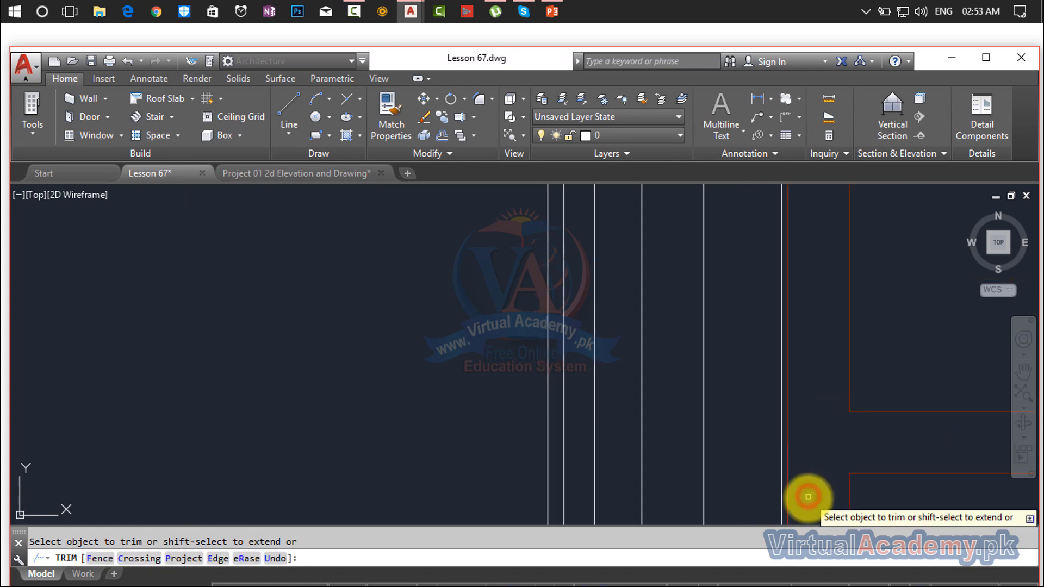
pyautogui.moveTo(808, 500); pyautogui.dragTo(475, 208, button='middle')
pyautogui.scroll(-4, 598, 277)
pyautogui.moveTo(669, 422); pyautogui.dragTo(494, 217, button='middle')
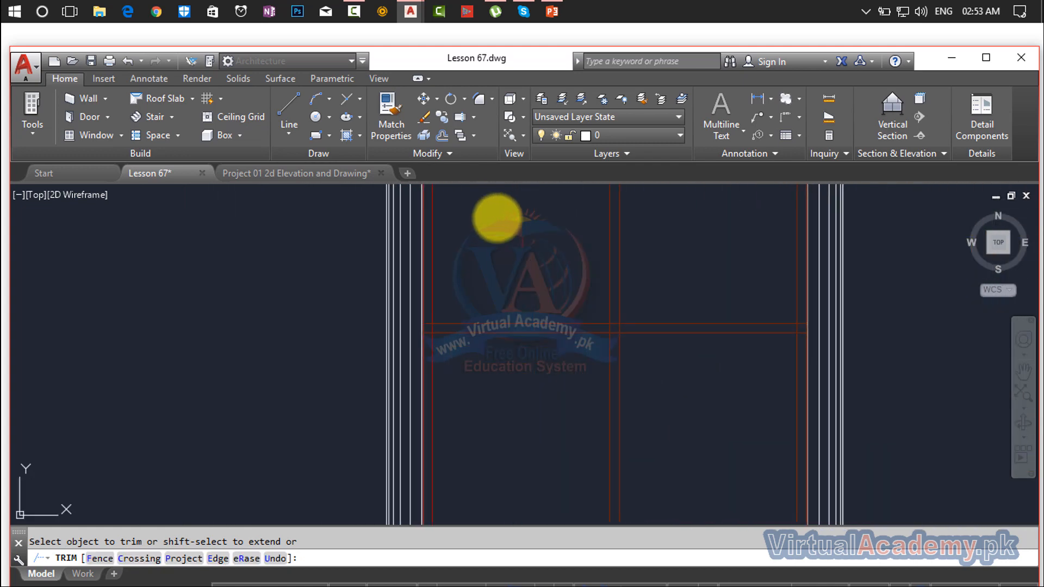
pyautogui.scroll(4, 592, 314)
pyautogui.scroll(2, 593, 314)
pyautogui.click(670, 346)
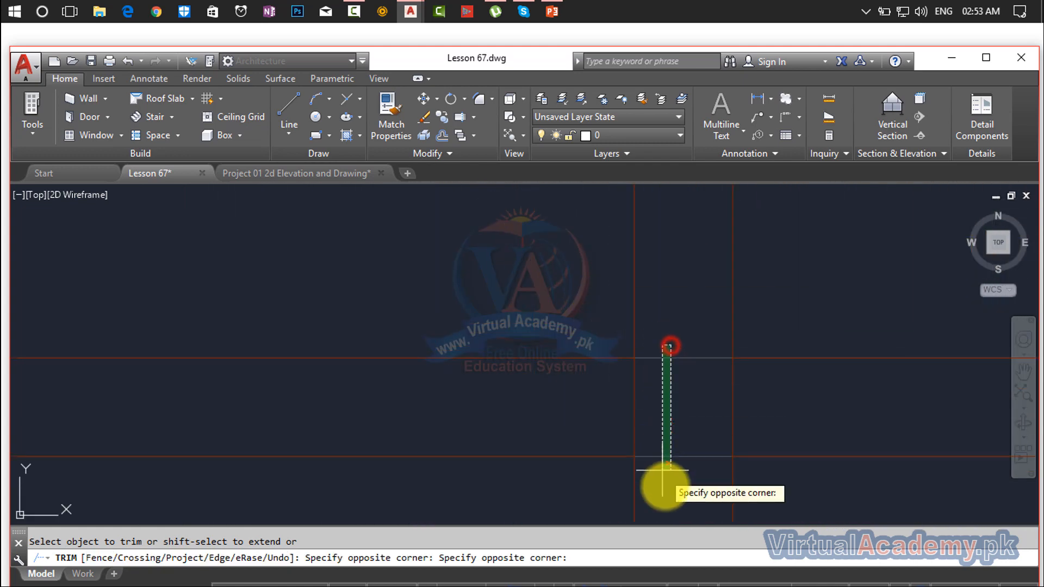
pyautogui.click(667, 486)
pyautogui.click(761, 421)
pyautogui.click(550, 413)
# Trim the lowest divider's line ends and the inner border segment where they meet at the panel's left edge.
pyautogui.scroll(-8, 549, 412)
pyautogui.moveTo(549, 411); pyautogui.dragTo(855, 387, button='middle')
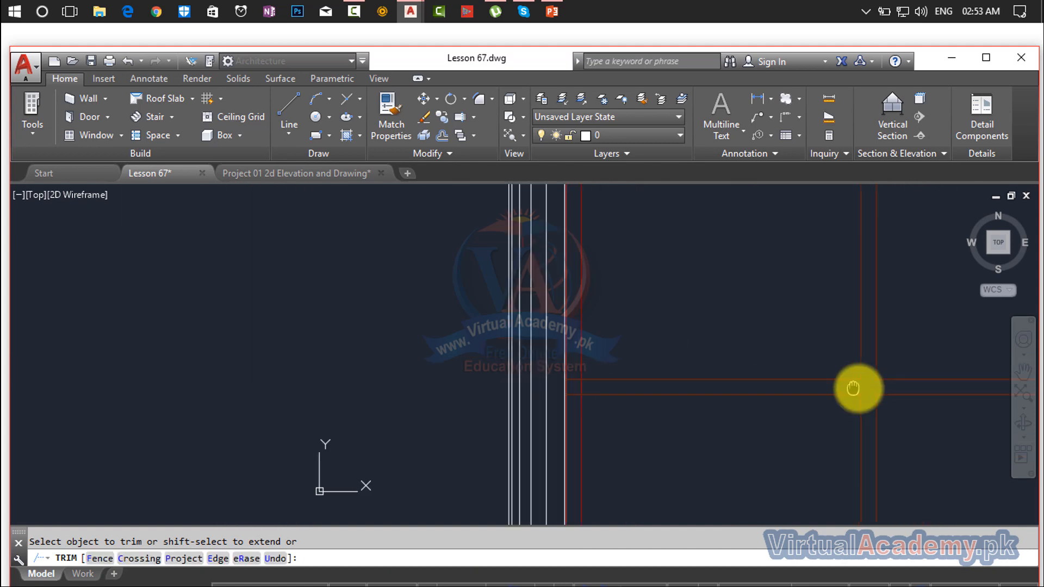
pyautogui.scroll(6, 544, 373)
pyautogui.click(542, 372)
pyautogui.click(552, 472)
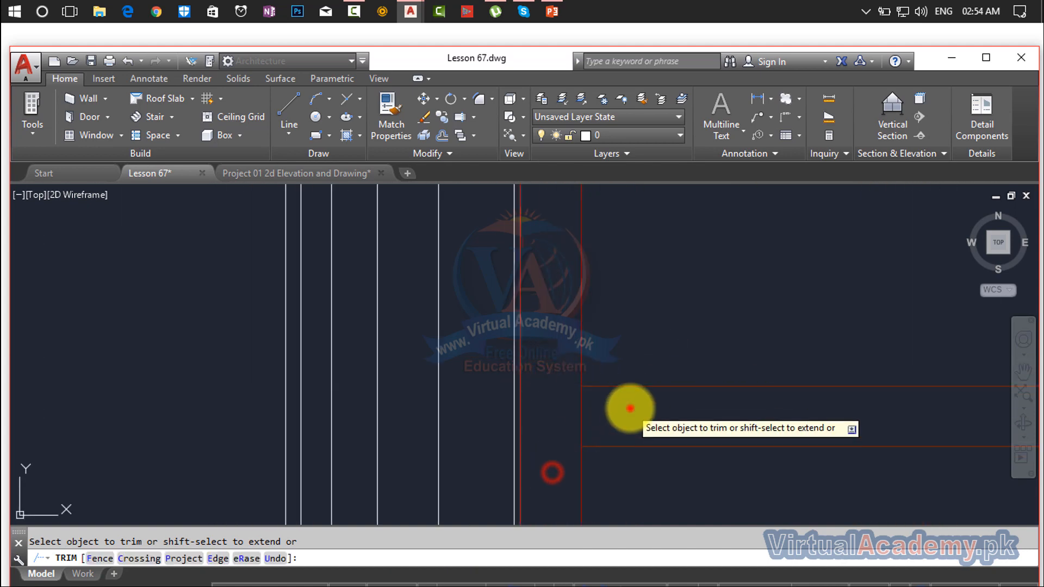
pyautogui.click(631, 407)
pyautogui.click(555, 416)
# Trim the lowest divider's line ends and the inner border segment where they meet at the panel's right edge.
pyautogui.scroll(-8, 720, 419)
pyautogui.moveTo(811, 403)
pyautogui.mouseDown(button='middle')
pyautogui.moveTo(367, 352)
pyautogui.moveTo(40, 289)
pyautogui.mouseUp(button='middle')
pyautogui.scroll(6, 599, 344)
pyautogui.moveTo(714, 357); pyautogui.dragTo(455, 361, button='middle')
pyautogui.scroll(6, 488, 335)
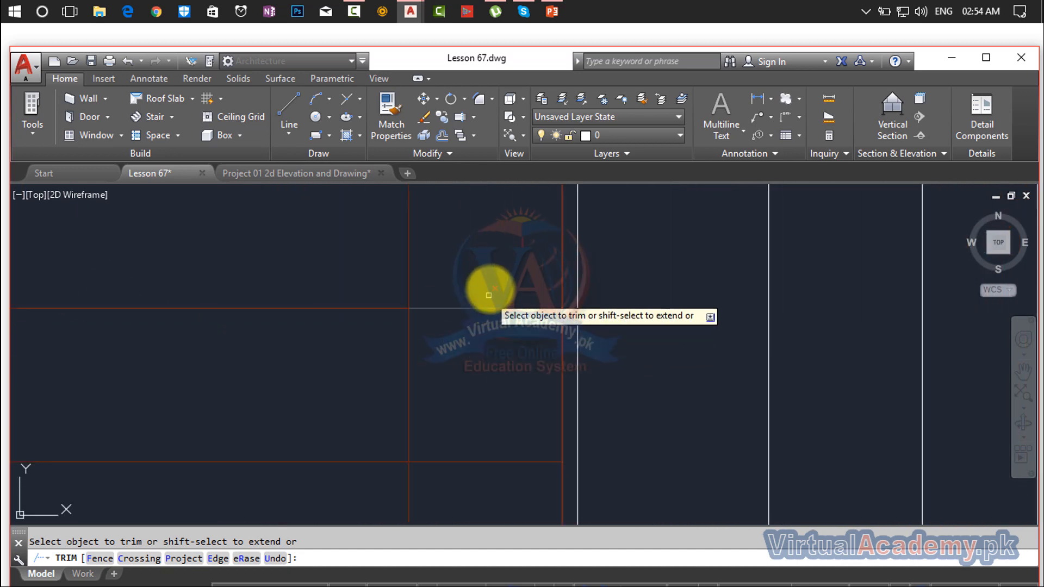
pyautogui.click(491, 288)
pyautogui.click(495, 482)
pyautogui.click(480, 369)
pyautogui.click(323, 388)
# Trim the vertical centre bar's lower line ends and the inner border segment between them at the panel's bottom edge.
pyautogui.scroll(-8, 320, 396)
pyautogui.moveTo(325, 396); pyautogui.dragTo(547, 190, button='middle')
pyautogui.scroll(-6, 531, 327)
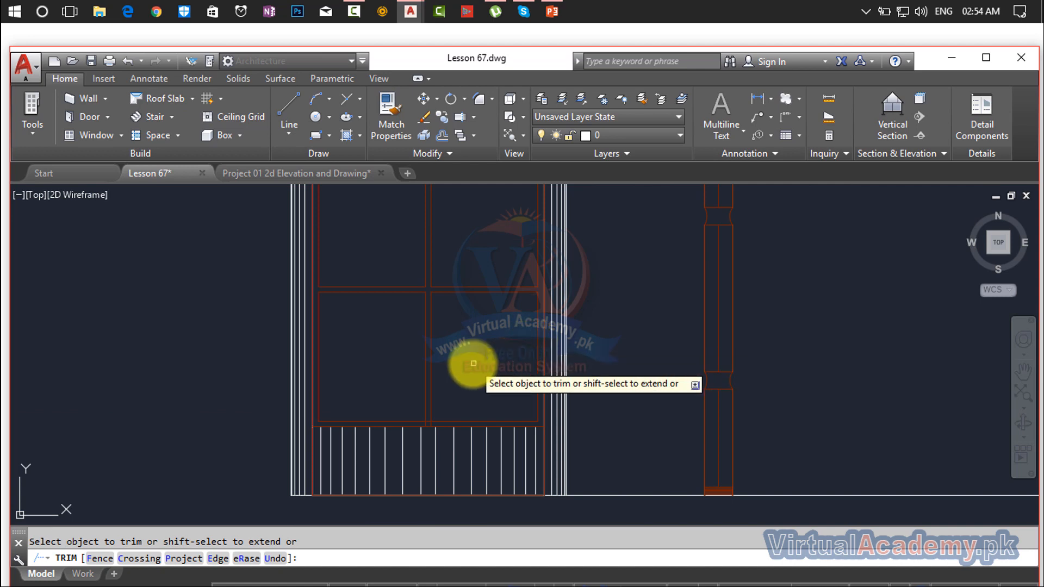
pyautogui.scroll(8, 431, 420)
pyautogui.click(263, 277)
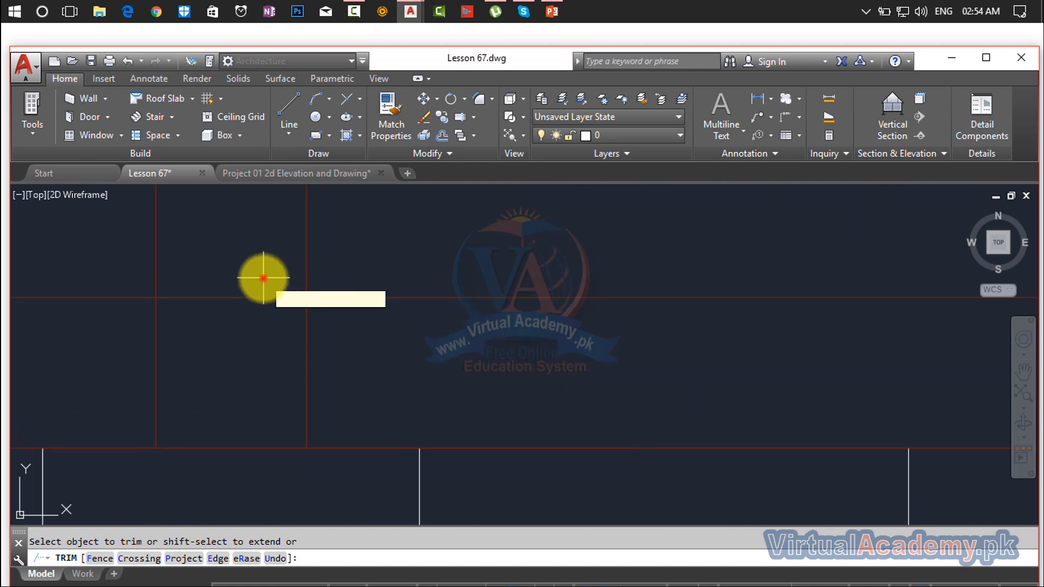
pyautogui.click(248, 345)
pyautogui.click(382, 366)
pyautogui.click(86, 366)
pyautogui.scroll(-4, 229, 346)
pyautogui.scroll(-6, 251, 353)
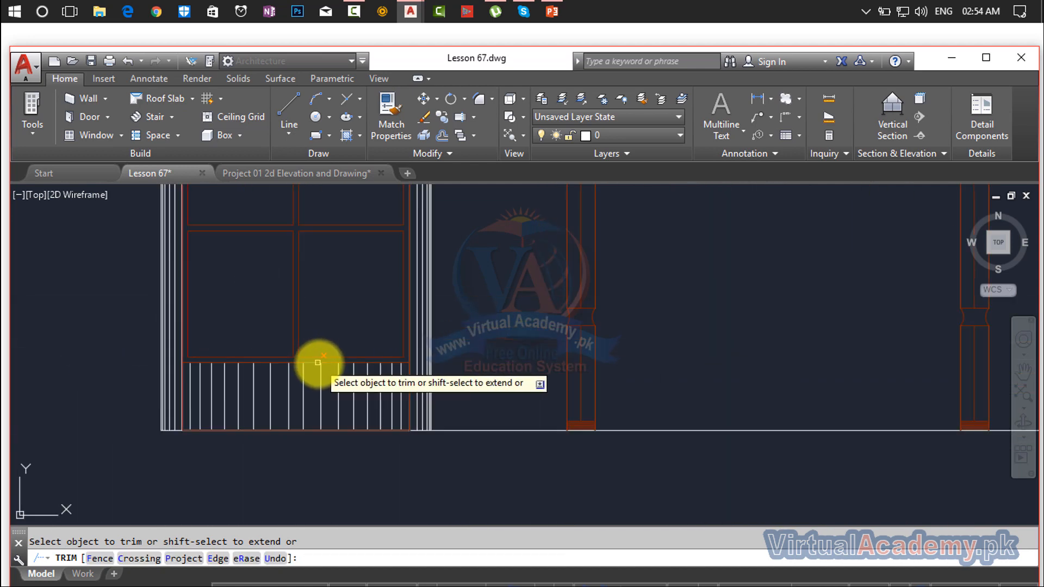
pyautogui.press('Escape')
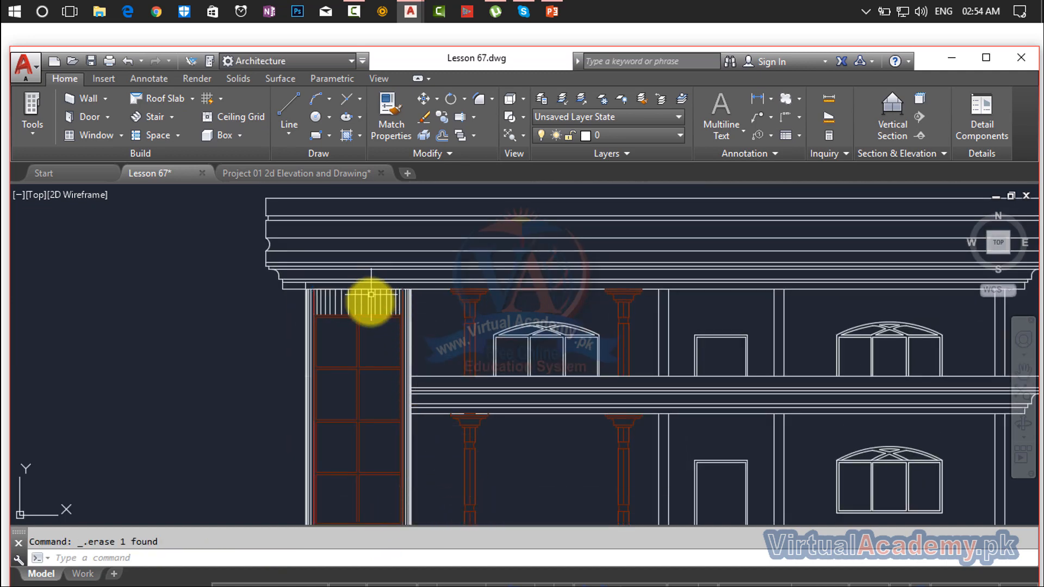
# Erase the horizontal red line along the base of the fluted column.
pyautogui.scroll(-5, 373, 303)
pyautogui.scroll(10, 369, 315)
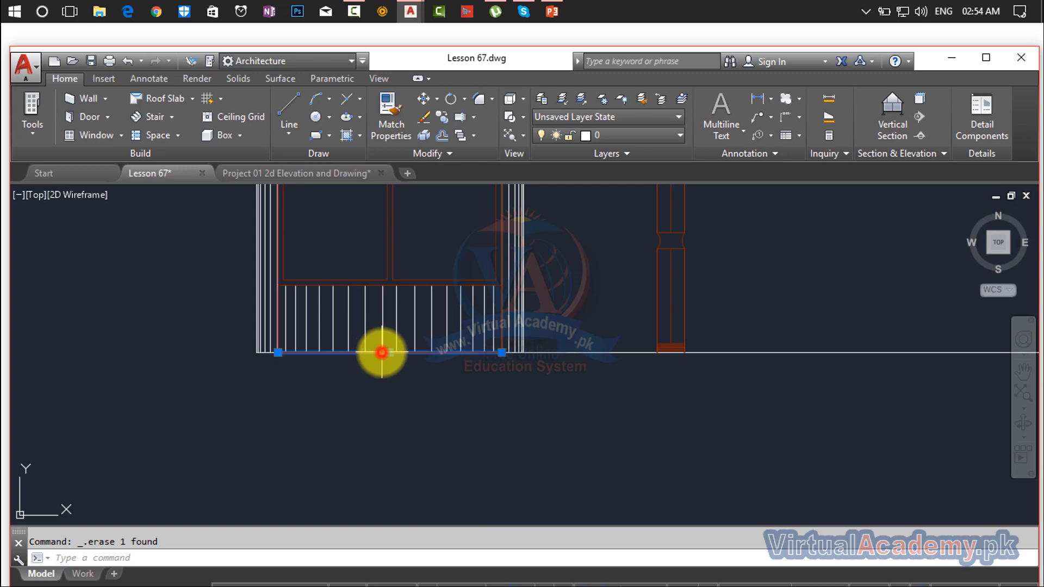
pyautogui.press('Delete')
# Try offsetting the elevation's ground line 2" downward.
pyautogui.scroll(-5, 424, 352)
pyautogui.moveTo(423, 352); pyautogui.dragTo(313, 323, button='middle')
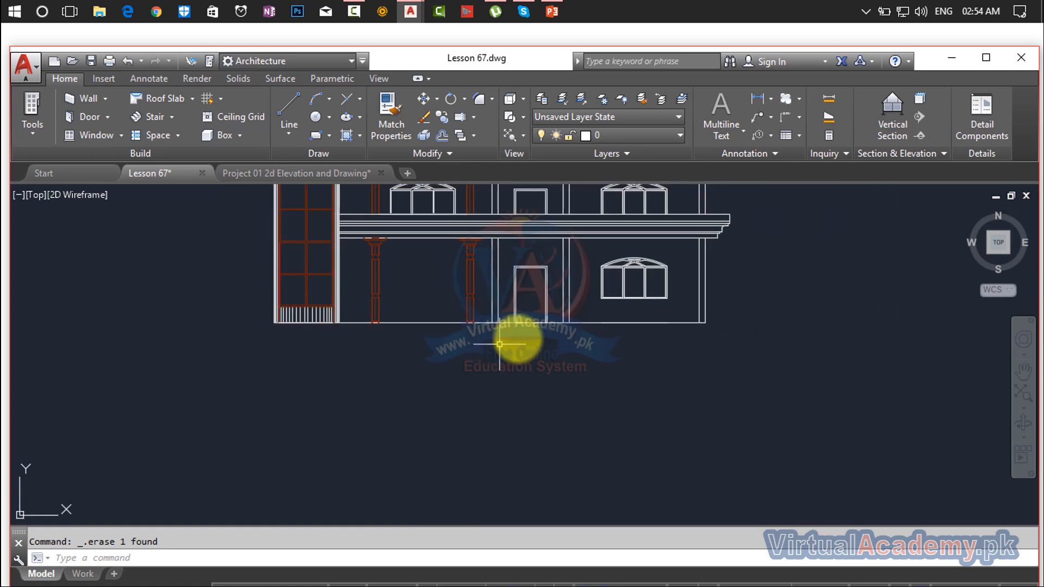
pyautogui.scroll(-4, 499, 343)
pyautogui.moveTo(517, 338); pyautogui.dragTo(517, 375, button='middle')
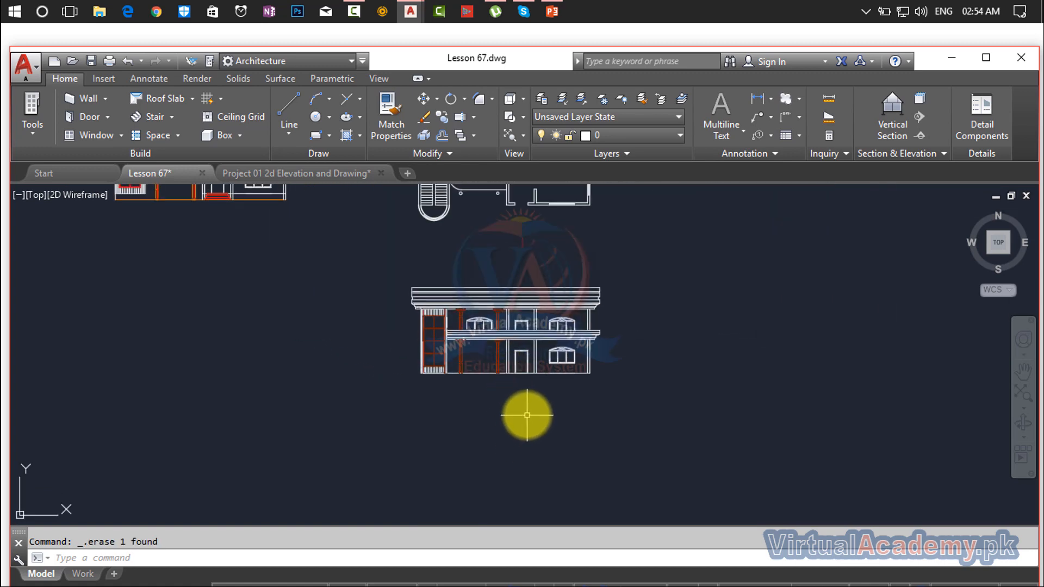
pyautogui.scroll(8, 513, 388)
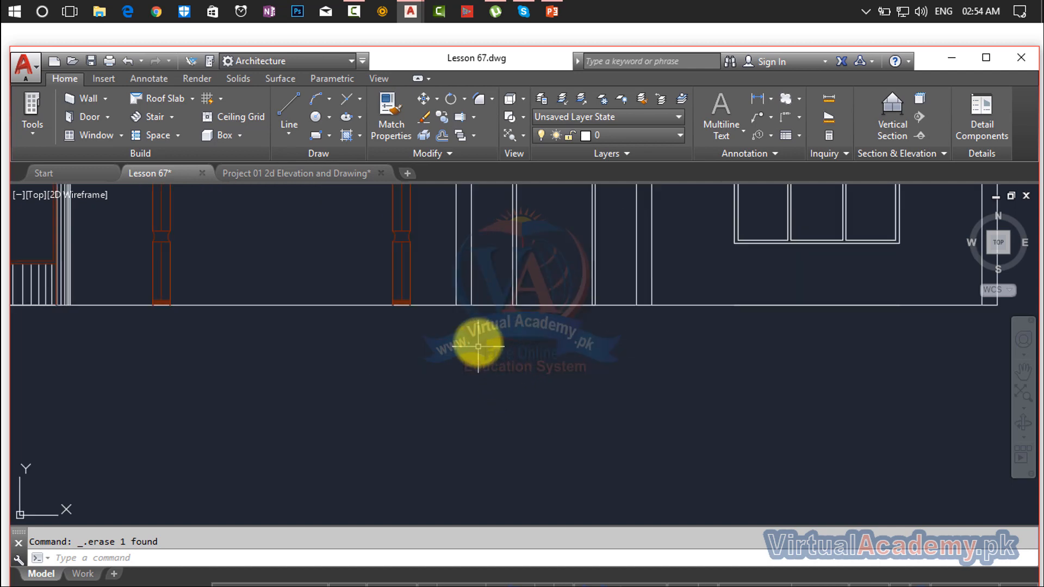
pyautogui.scroll(-5, 583, 362)
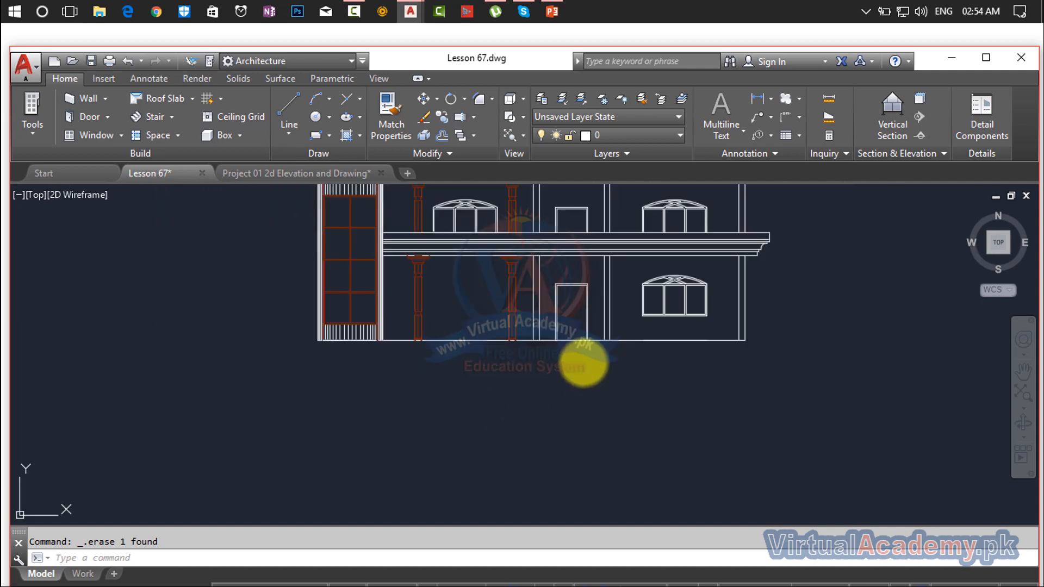
pyautogui.write('o')
pyautogui.press('Return')
pyautogui.write('2')
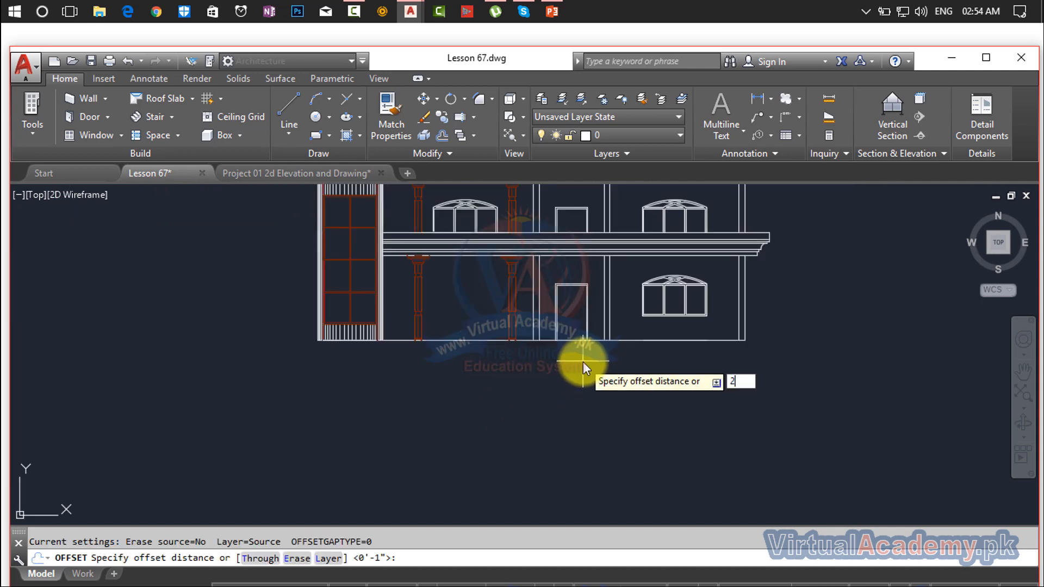
pyautogui.press('Return')
pyautogui.click(636, 339)
pyautogui.click(628, 408)
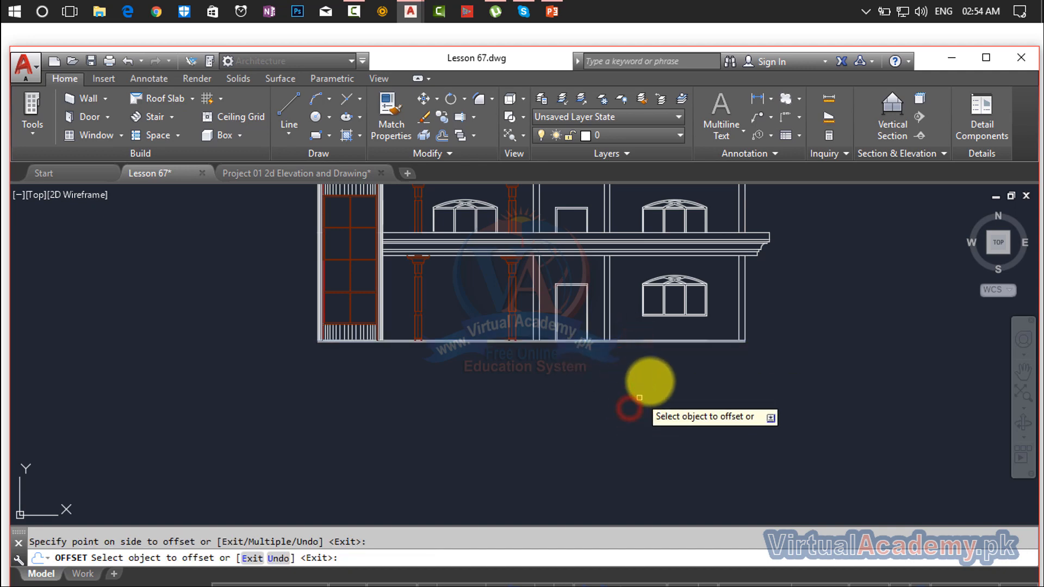
pyautogui.press('Escape')
pyautogui.scroll(5, 634, 352)
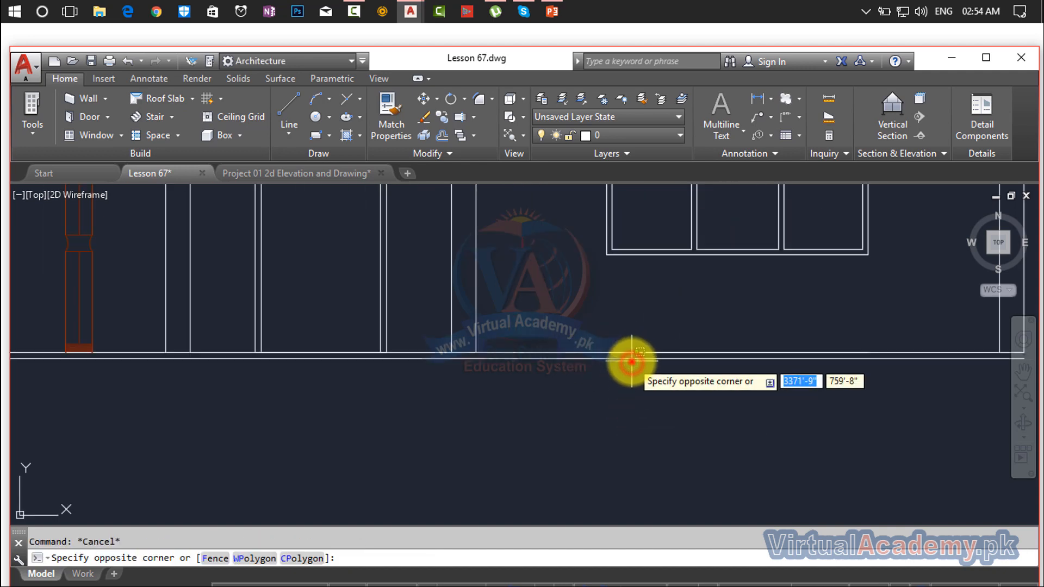
pyautogui.click(632, 360)
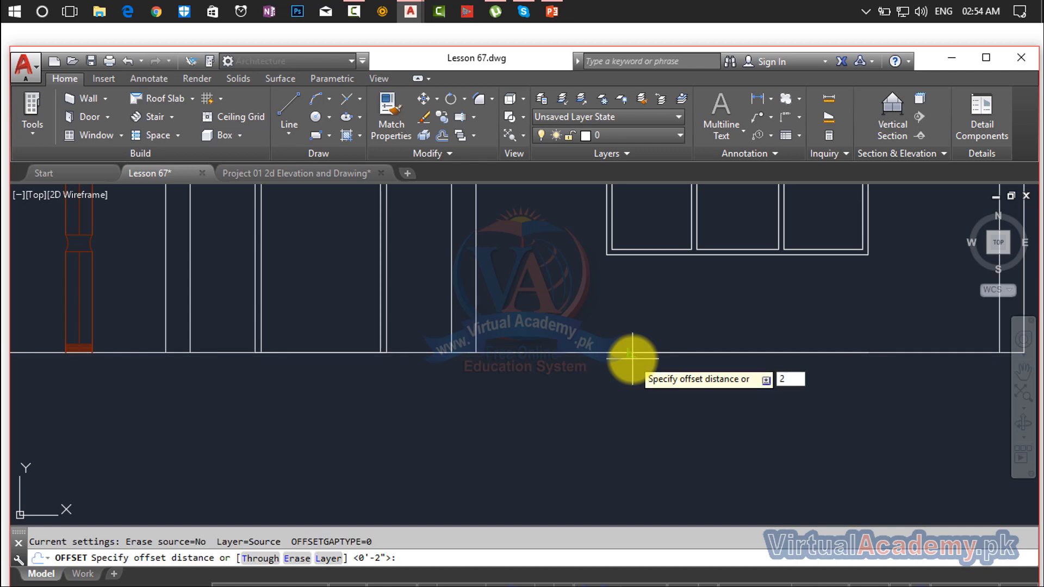
# Offset the short ground segment beneath the lower window and the full ground line downward to form the plinth's base.
pyautogui.click(633, 354)
pyautogui.click(632, 422)
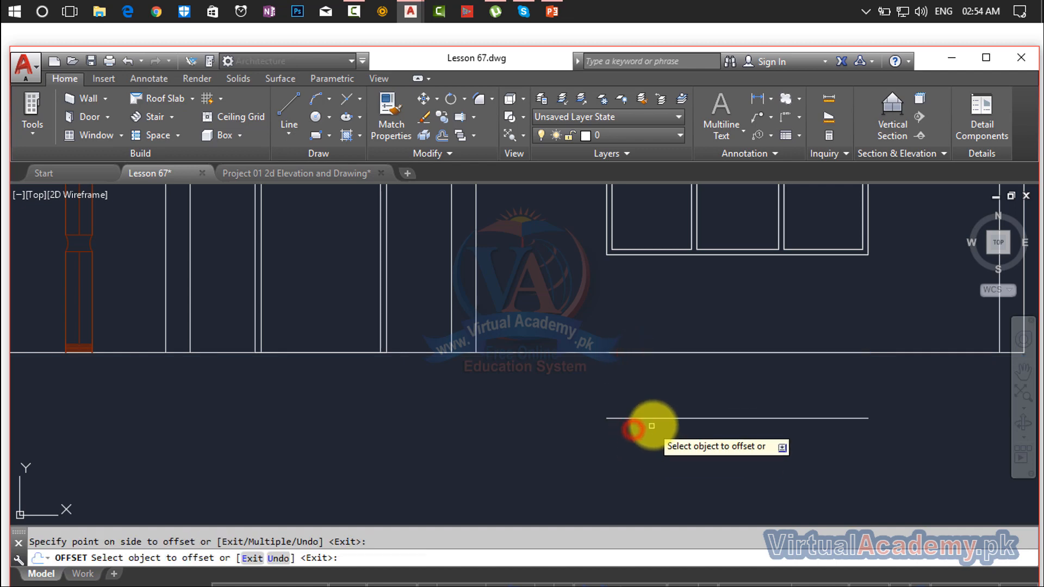
pyautogui.click(527, 354)
pyautogui.click(531, 431)
pyautogui.scroll(-7, 633, 433)
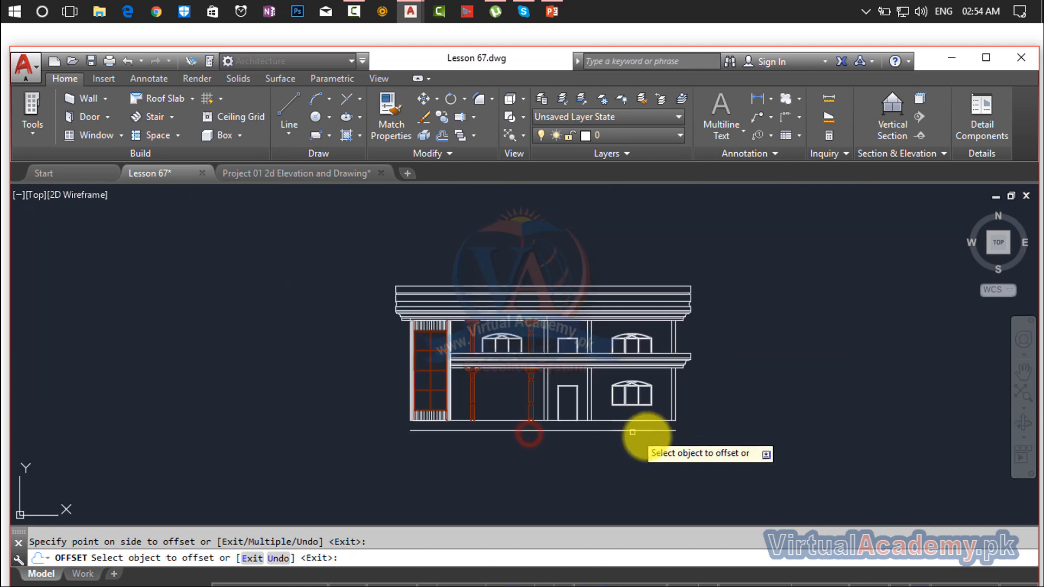
pyautogui.press('Escape')
pyautogui.scroll(8, 674, 429)
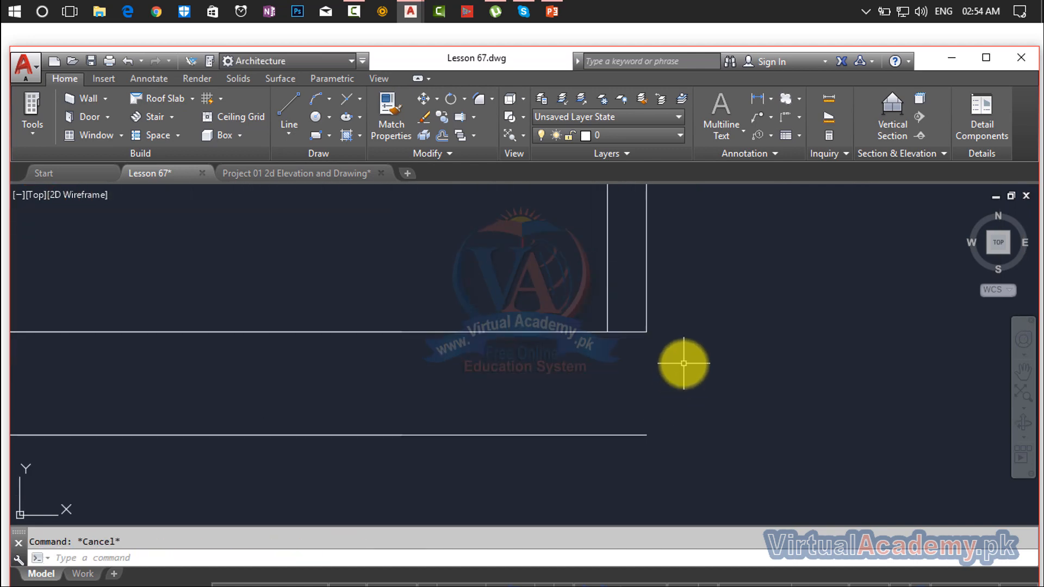
pyautogui.press('Return')
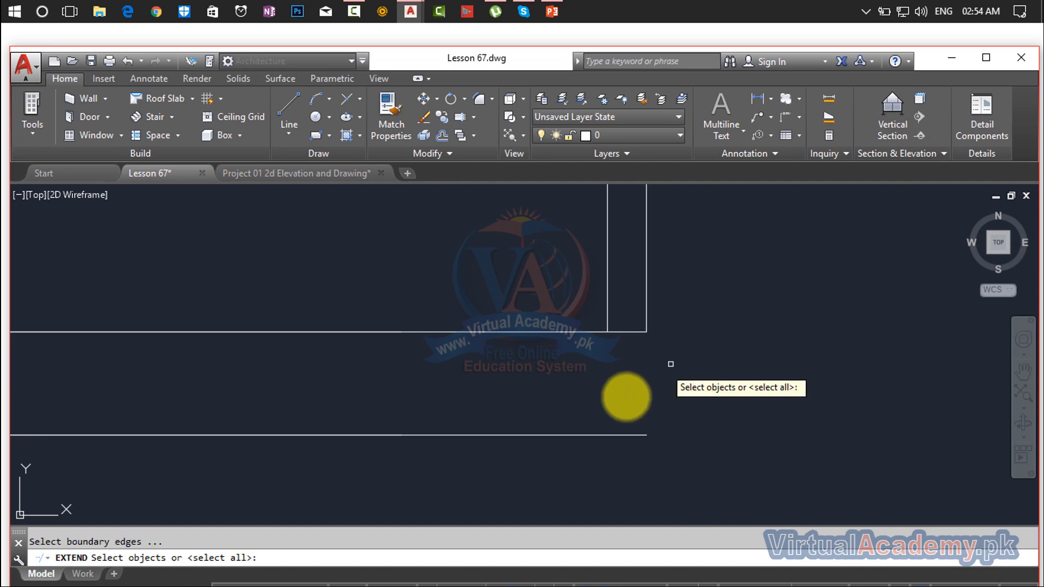
pyautogui.click(605, 435)
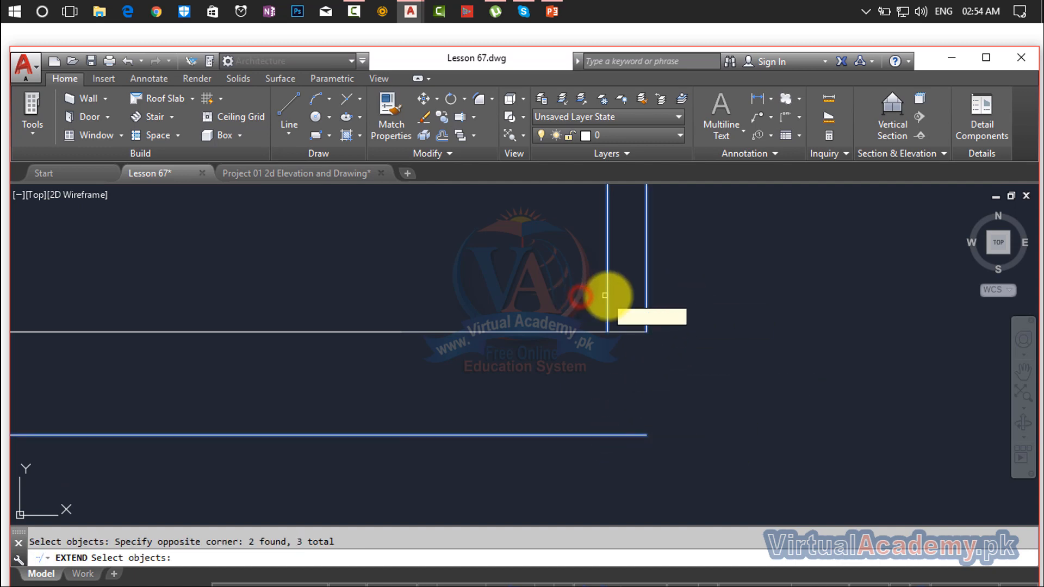
pyautogui.press('Escape')
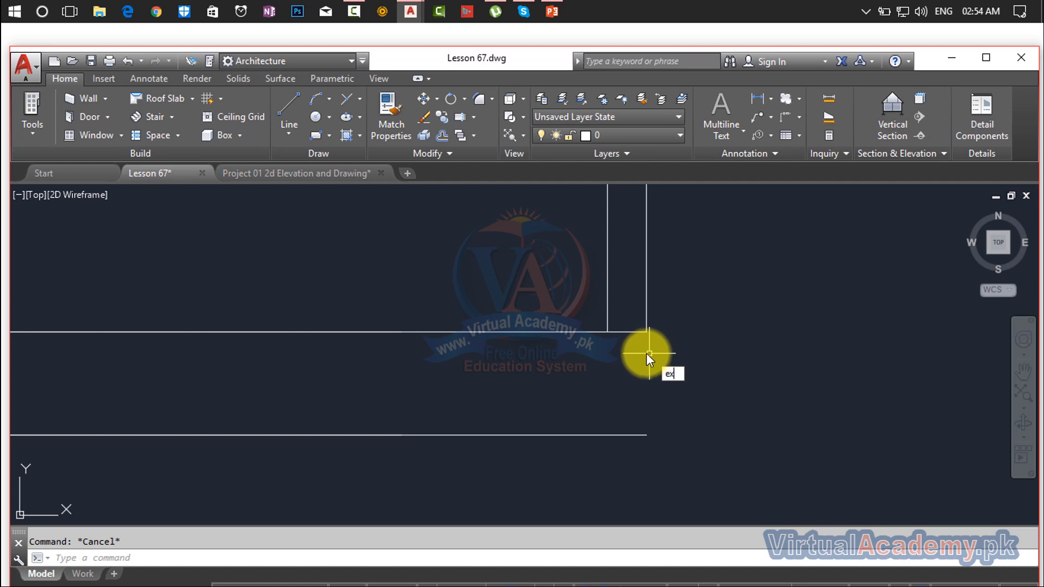
# Extend the two vertical lines of the elevation's far right wall down to the offset base line.
pyautogui.write('ex')
pyautogui.press('Return')
pyautogui.press('Return')
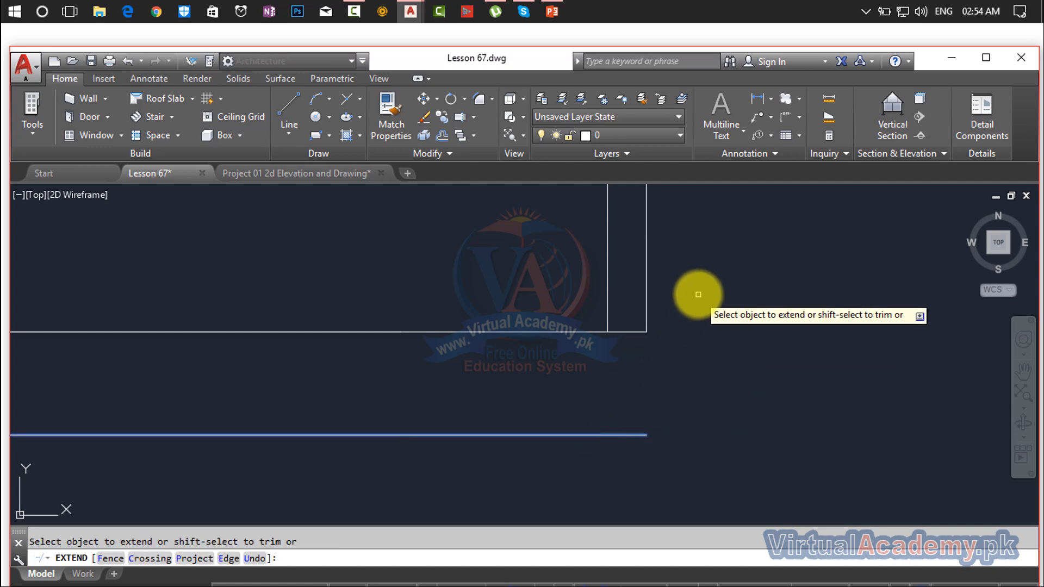
pyautogui.click(698, 294)
pyautogui.click(566, 293)
# Extend the pair of vertical wall lines between the ground-floor door and window down to the base line.
pyautogui.scroll(-6, 579, 307)
pyautogui.moveTo(582, 311); pyautogui.dragTo(953, 337, button='middle')
pyautogui.scroll(6, 781, 326)
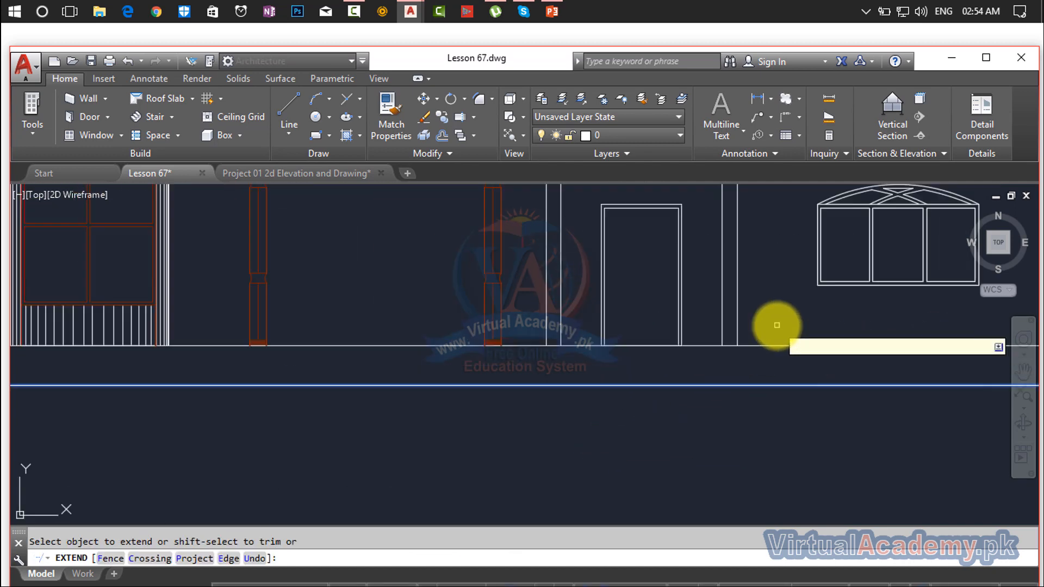
pyautogui.click(776, 324)
pyautogui.click(622, 351)
# Extend the pair of vertical wall lines just left of the ground-floor door down to the base line.
pyautogui.scroll(-5, 653, 355)
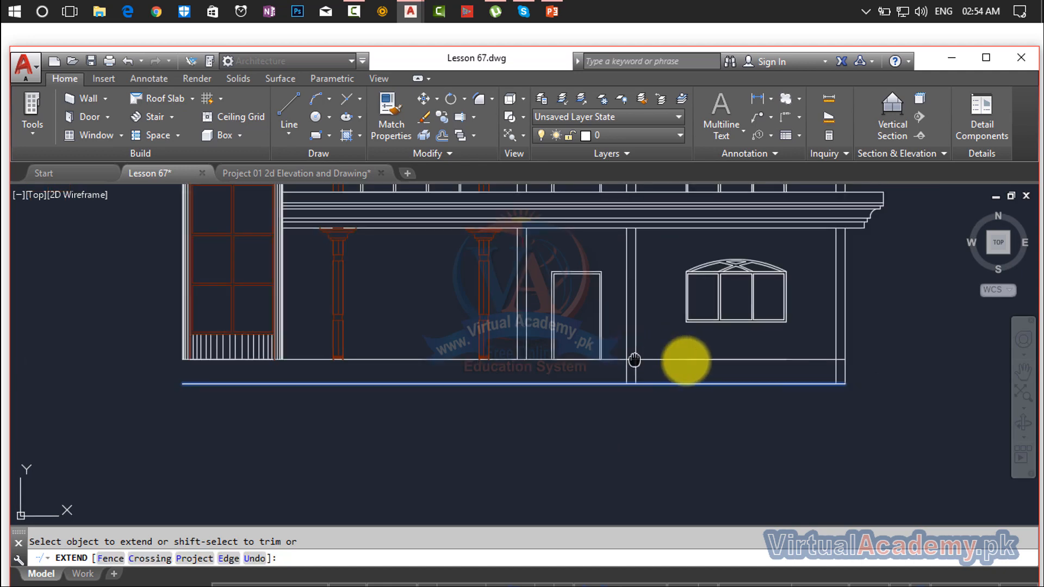
pyautogui.scroll(5, 777, 353)
pyautogui.click(776, 344)
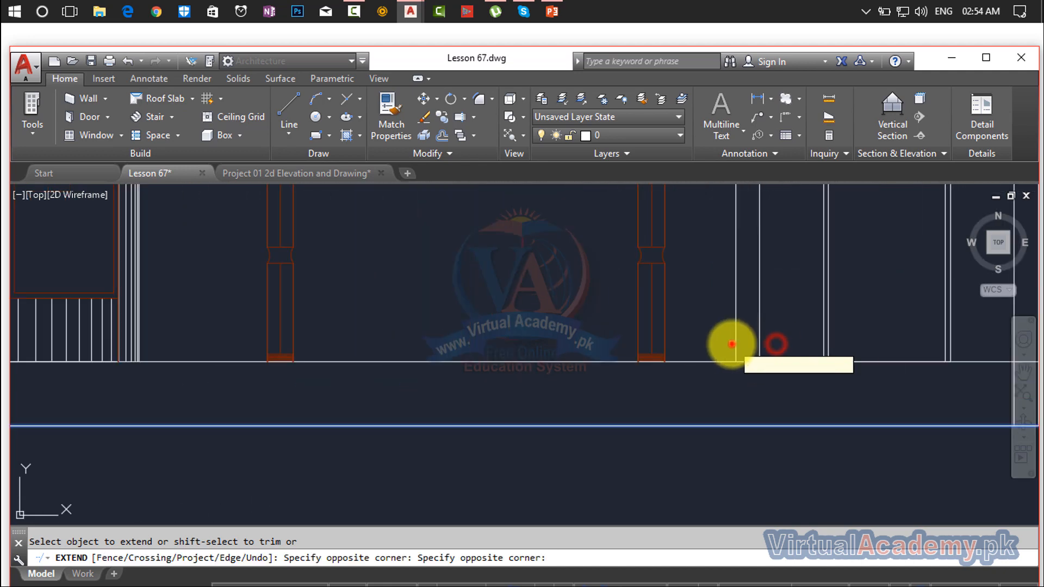
pyautogui.click(729, 345)
pyautogui.click(776, 326)
pyautogui.click(722, 346)
# Extend the vertical shaft lines of the red column nearest the door down to the base line.
pyautogui.scroll(-4, 762, 380)
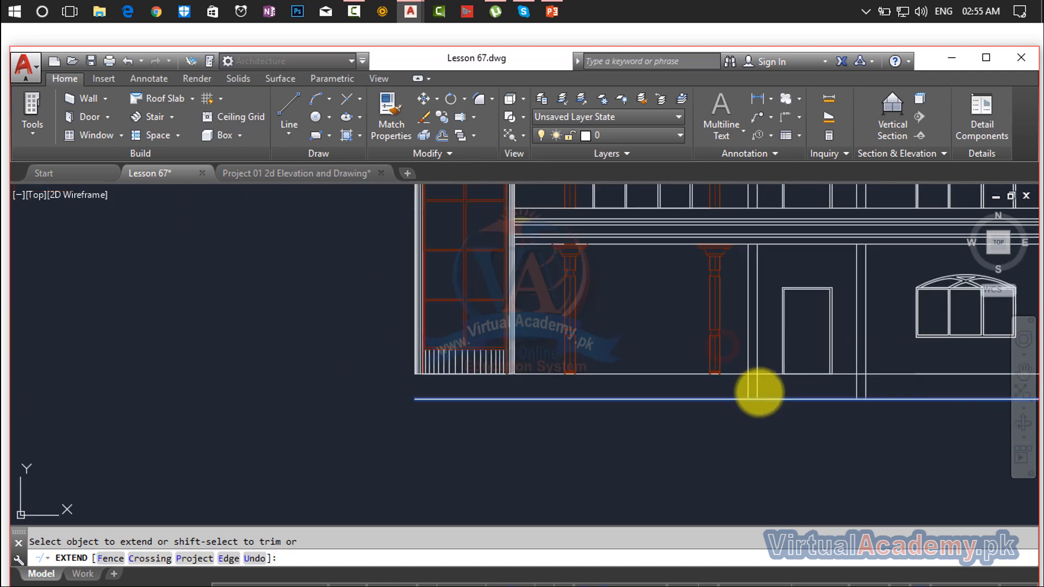
pyautogui.moveTo(759, 394); pyautogui.dragTo(809, 426, button='middle')
pyautogui.scroll(6, 785, 394)
pyautogui.click(779, 381)
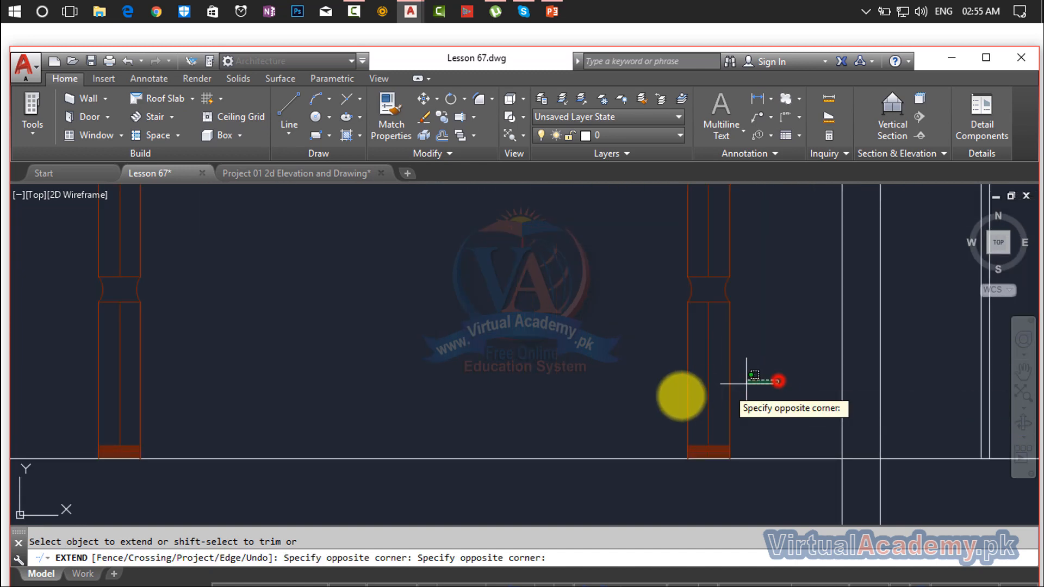
pyautogui.click(647, 403)
# Extend the vertical shaft lines of the red column nearest the fluted column down to the base line.
pyautogui.scroll(-3, 652, 381)
pyautogui.scroll(3, 615, 390)
pyautogui.scroll(4, 653, 381)
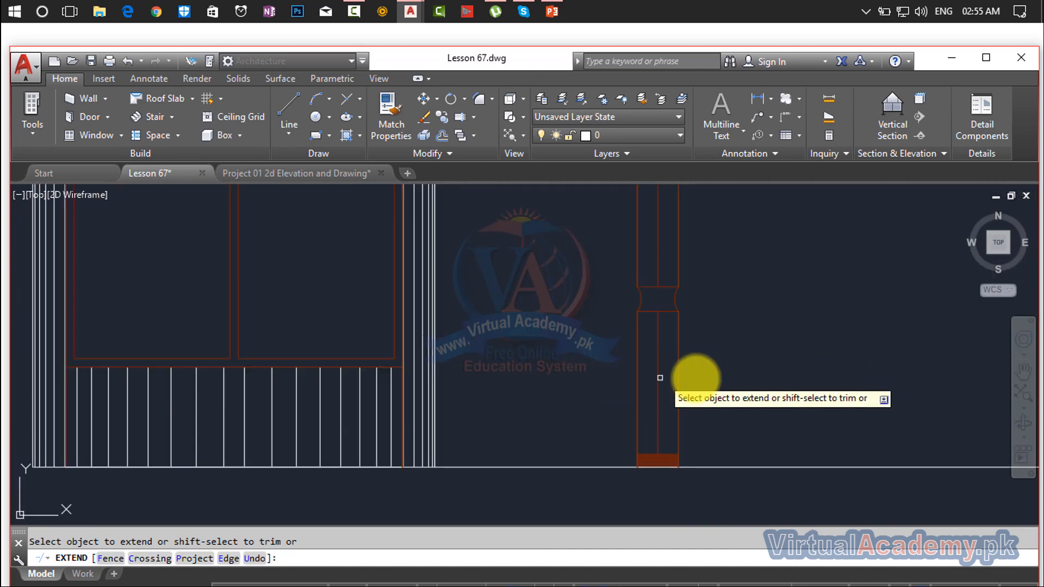
pyautogui.click(719, 378)
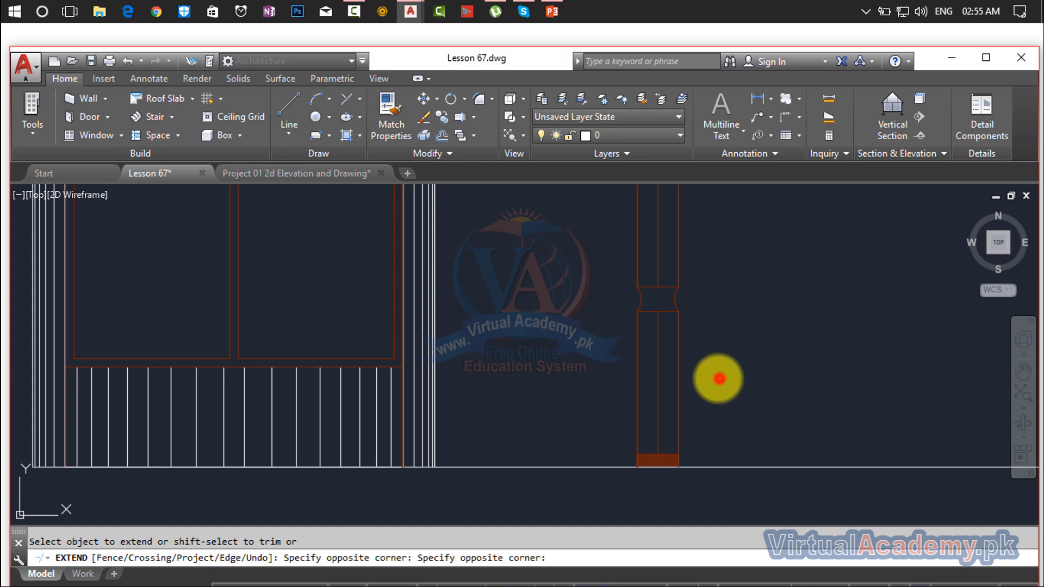
pyautogui.click(612, 387)
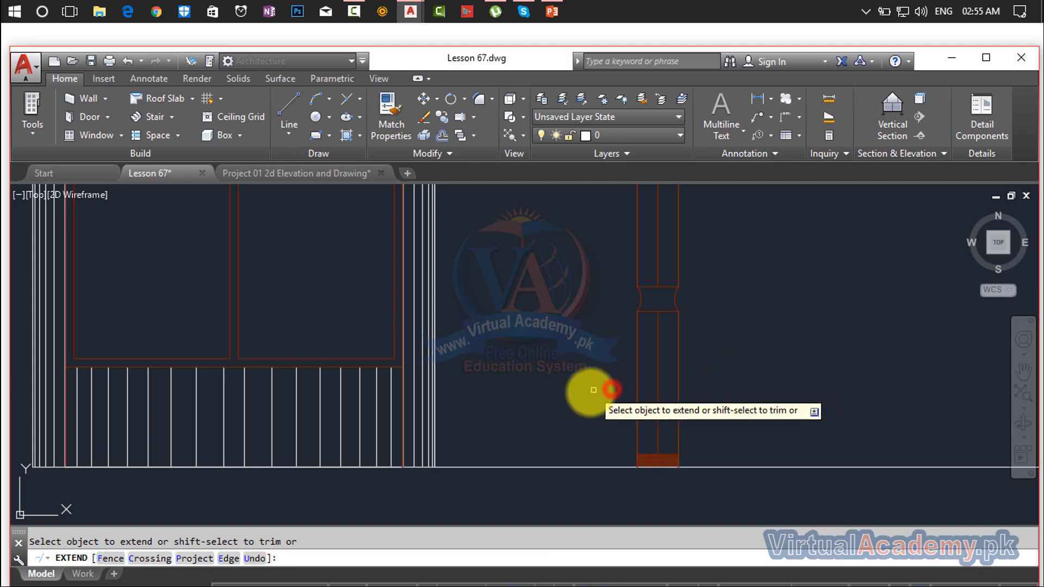
pyautogui.click(696, 409)
pyautogui.click(626, 433)
# Extend the fluted column's outermost left edge down to the base line.
pyautogui.scroll(-4, 663, 424)
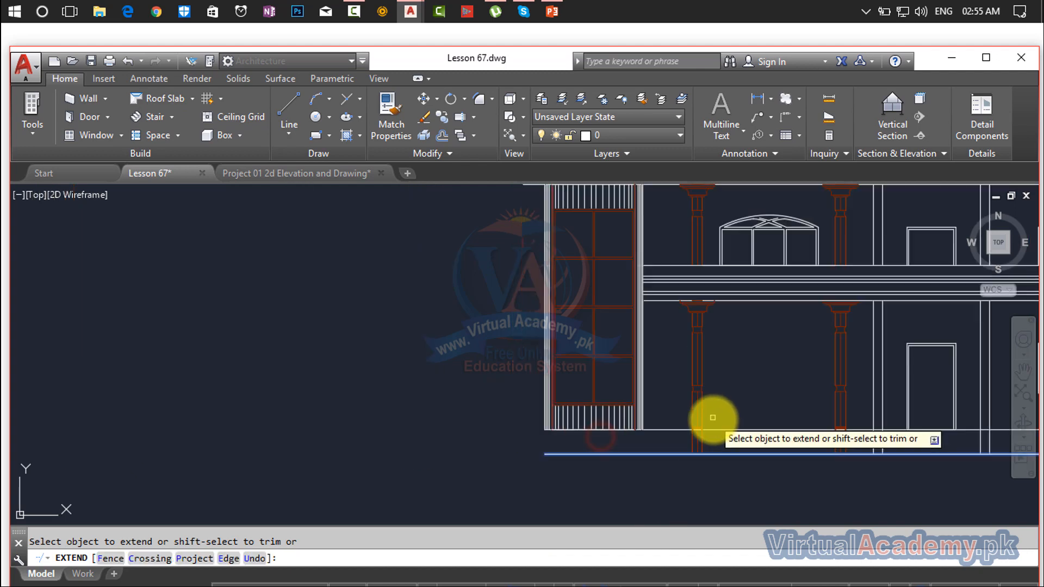
pyautogui.moveTo(778, 443); pyautogui.dragTo(568, 385, button='middle')
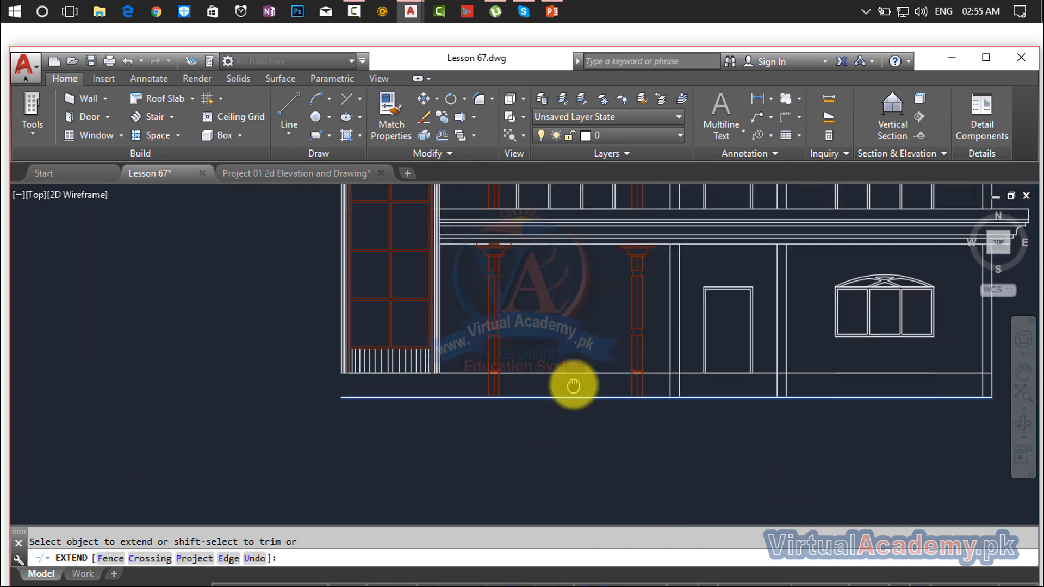
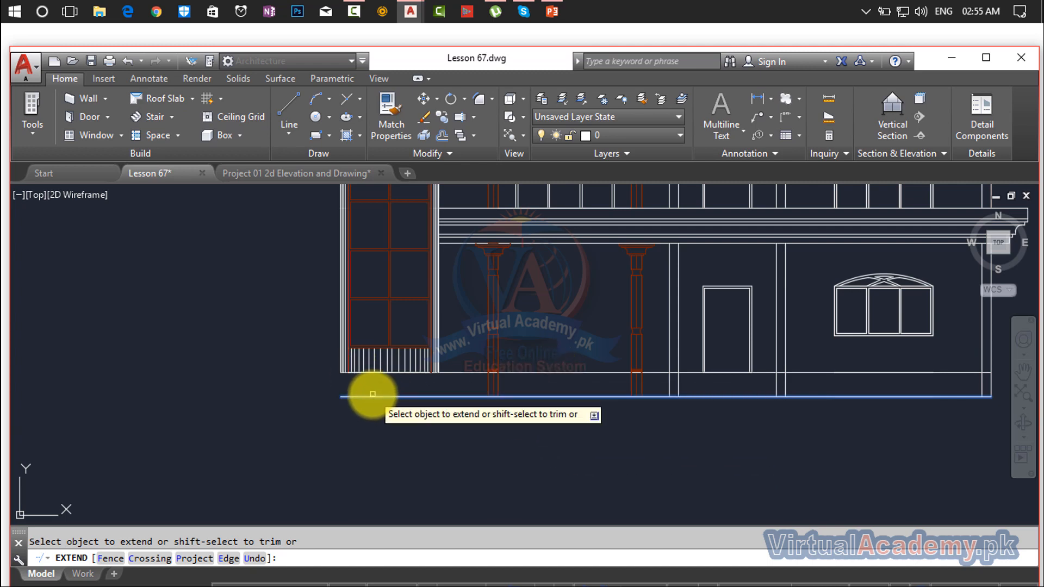
pyautogui.scroll(4, 373, 396)
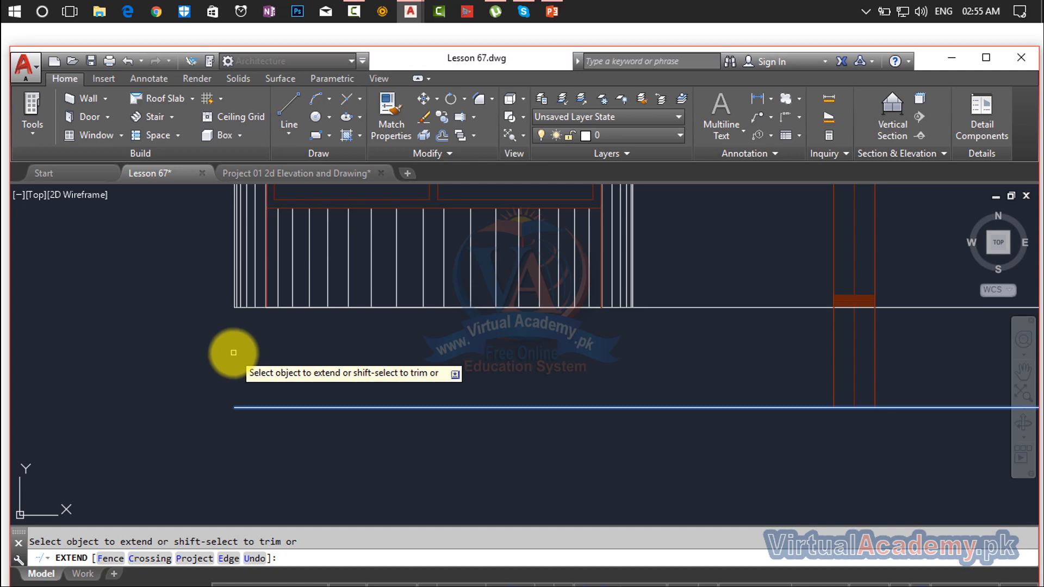
pyautogui.scroll(2, 234, 347)
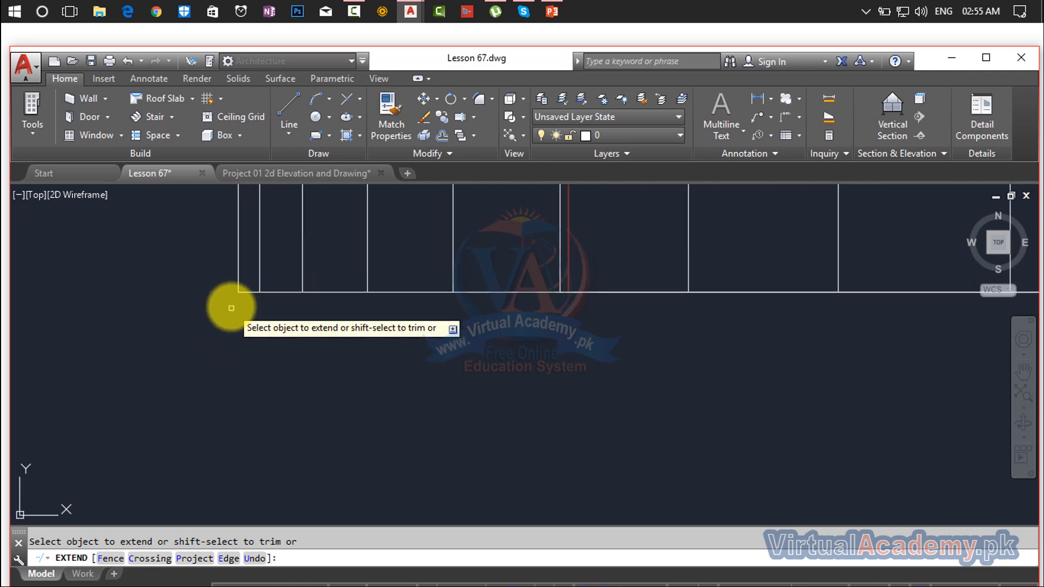
pyautogui.click(238, 267)
pyautogui.scroll(-4, 510, 372)
pyautogui.moveTo(607, 396); pyautogui.dragTo(302, 384, button='middle')
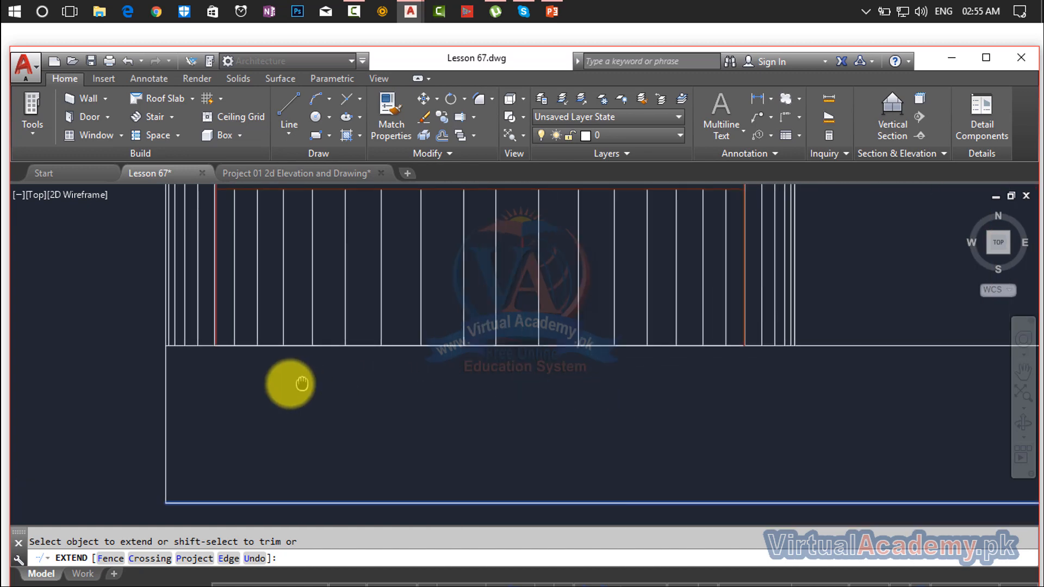
# Trim away the old ground line between the fluted column and the first red column, and between the two red columns.
pyautogui.scroll(-6, 566, 401)
pyautogui.moveTo(648, 403); pyautogui.dragTo(359, 408, button='middle')
pyautogui.press('Escape')
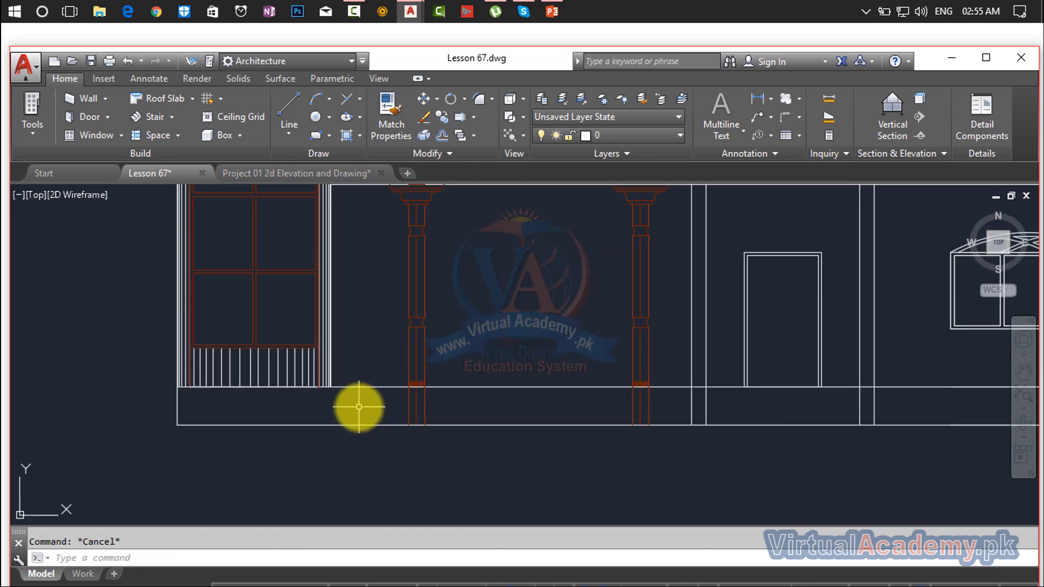
pyautogui.write('tr')
pyautogui.press('Return')
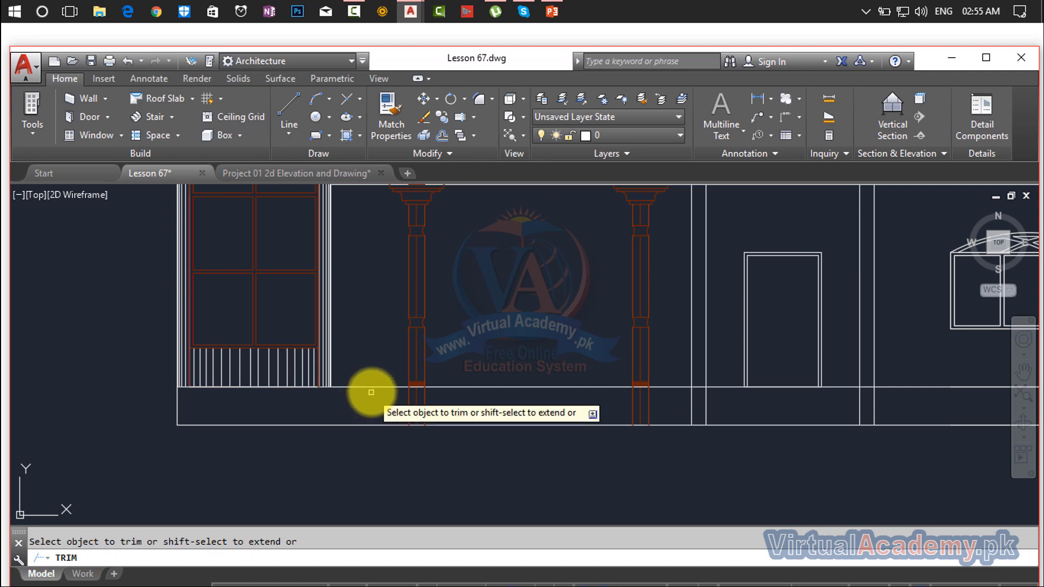
pyautogui.click(372, 386)
pyautogui.click(532, 350)
pyautogui.click(523, 397)
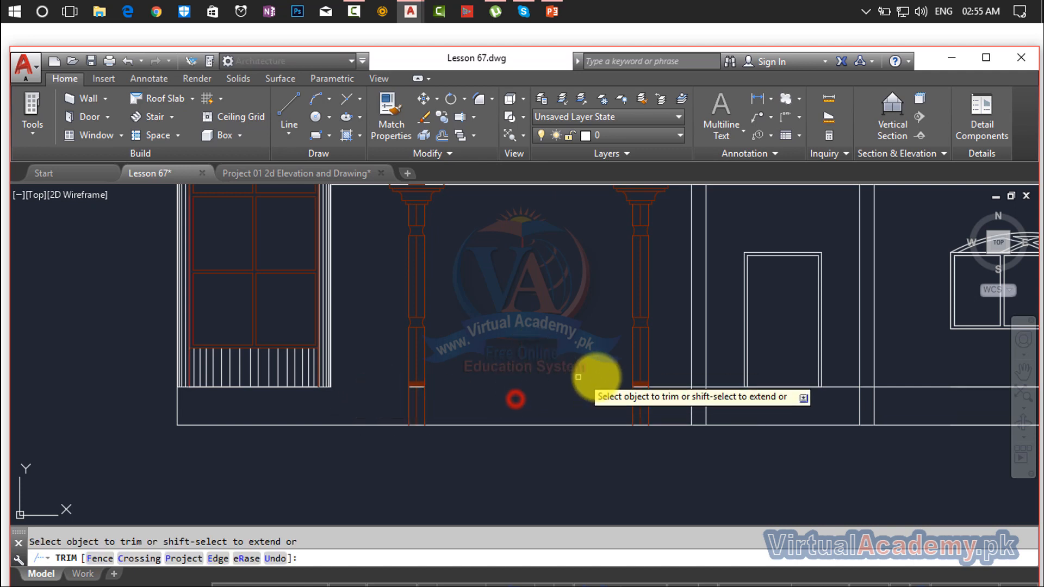
# Trim away the old ground line between the red column nearest the door and the wall beside the door.
pyautogui.scroll(-3, 505, 385)
pyautogui.scroll(6, 457, 384)
pyautogui.click(453, 363)
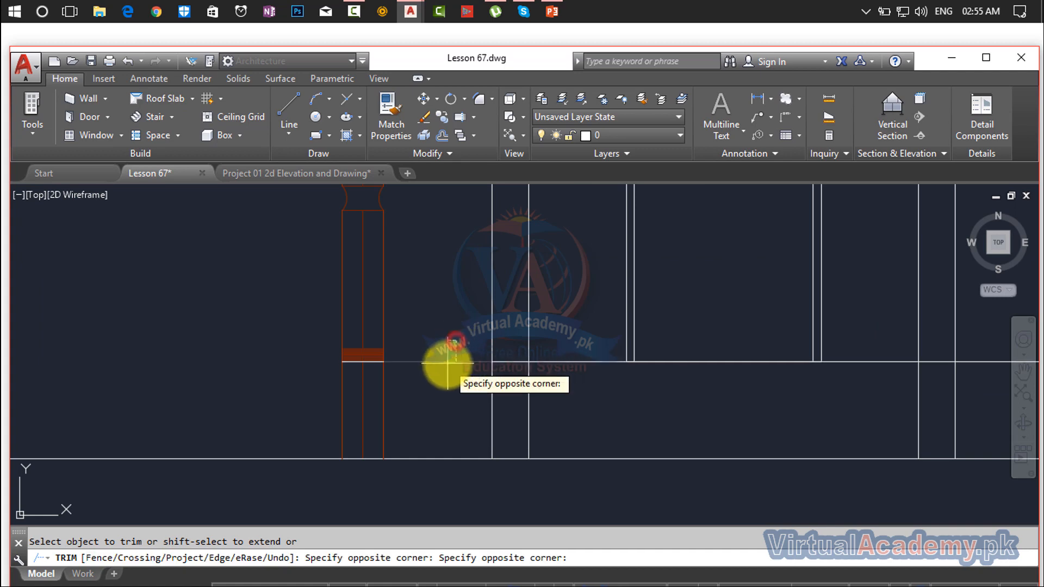
pyautogui.click(442, 395)
pyautogui.scroll(-4, 443, 394)
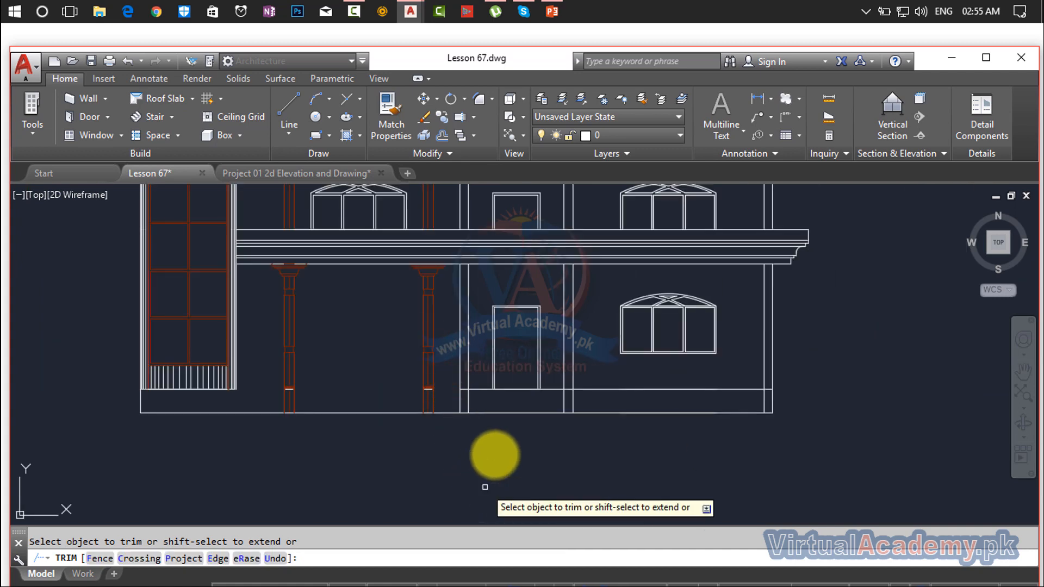
pyautogui.scroll(5, 577, 399)
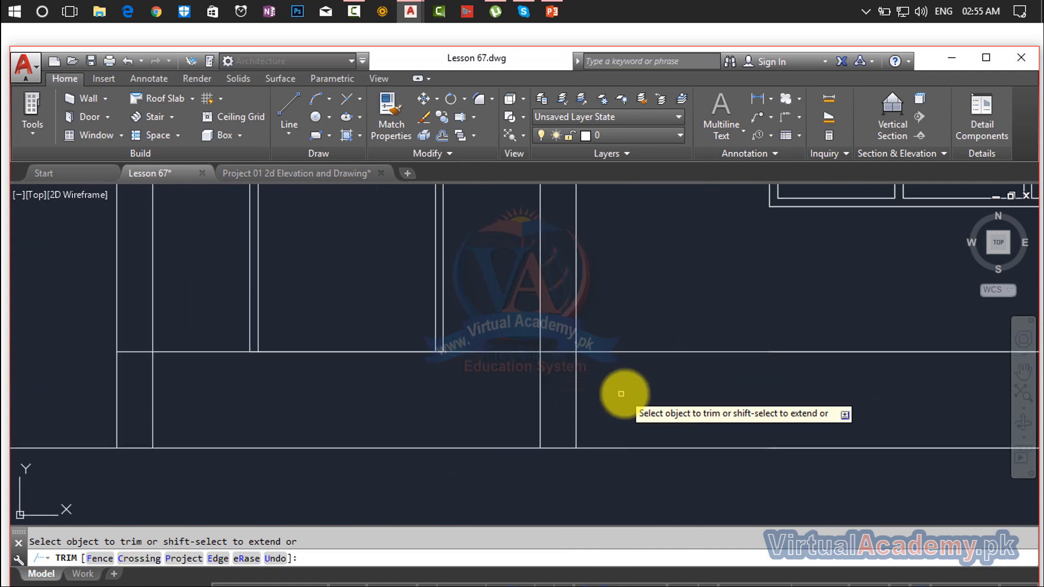
pyautogui.press('Escape')
pyautogui.scroll(-5, 625, 396)
pyautogui.moveTo(625, 396); pyautogui.dragTo(426, 386, button='middle')
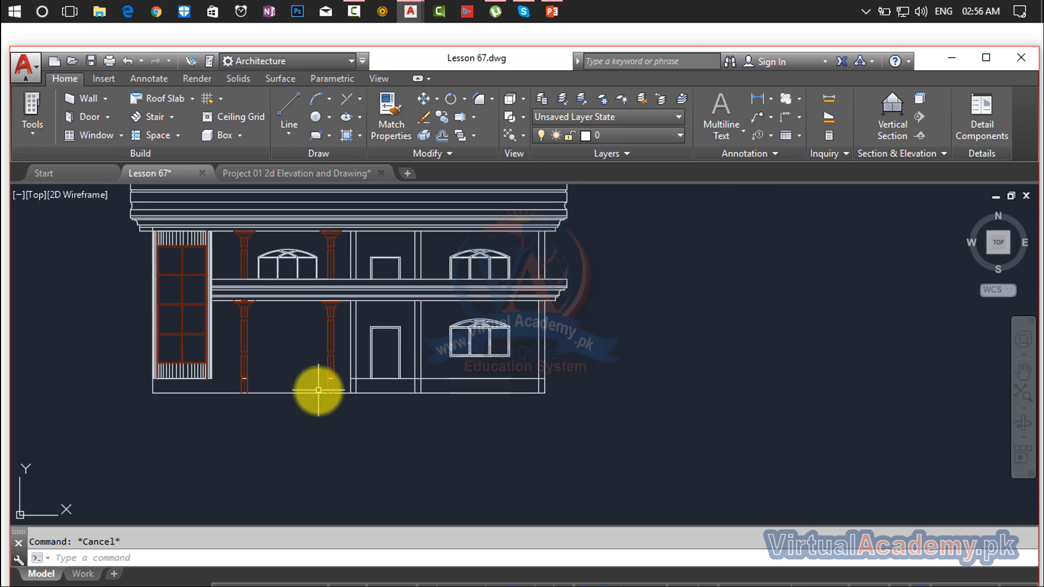
# Erase the leftover ground-line pieces under the base bands of both ground-floor red columns.
pyautogui.scroll(6, 315, 380)
pyautogui.click(442, 206)
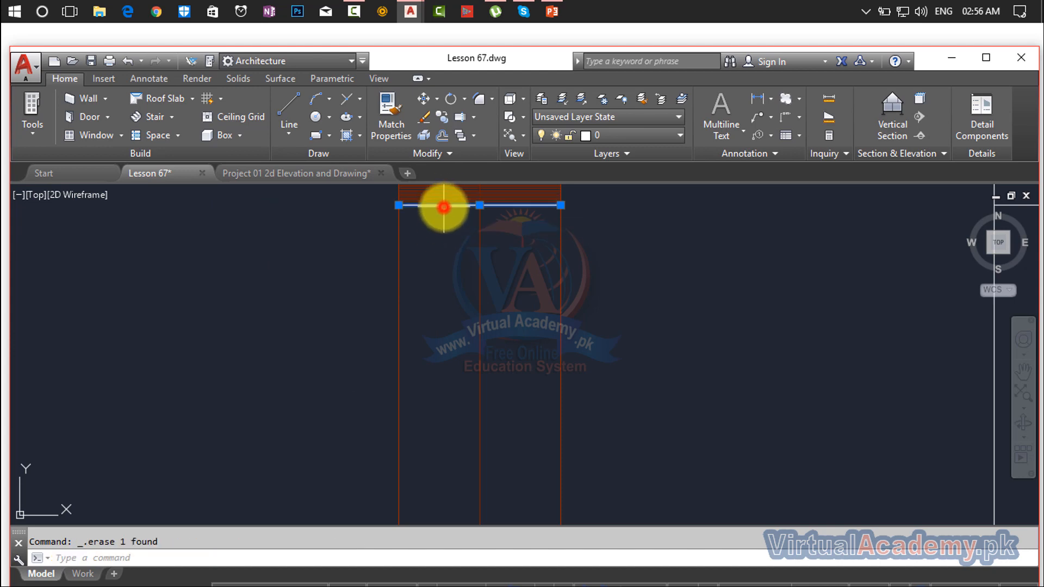
pyautogui.press('Delete')
pyautogui.scroll(-6, 443, 207)
pyautogui.moveTo(778, 287); pyautogui.dragTo(1042, 305, button='middle')
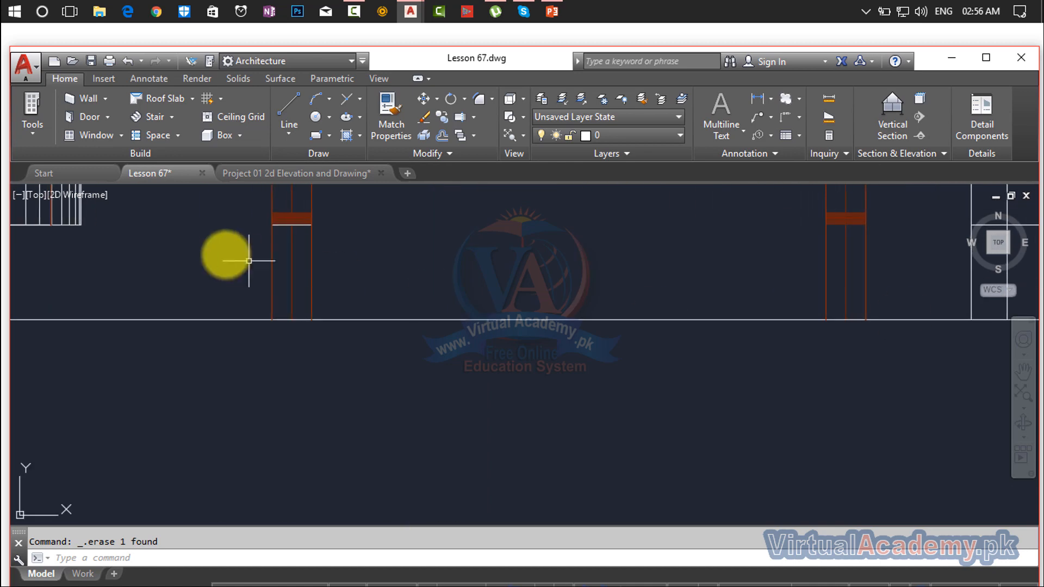
pyautogui.scroll(6, 297, 208)
pyautogui.scroll(6, 280, 256)
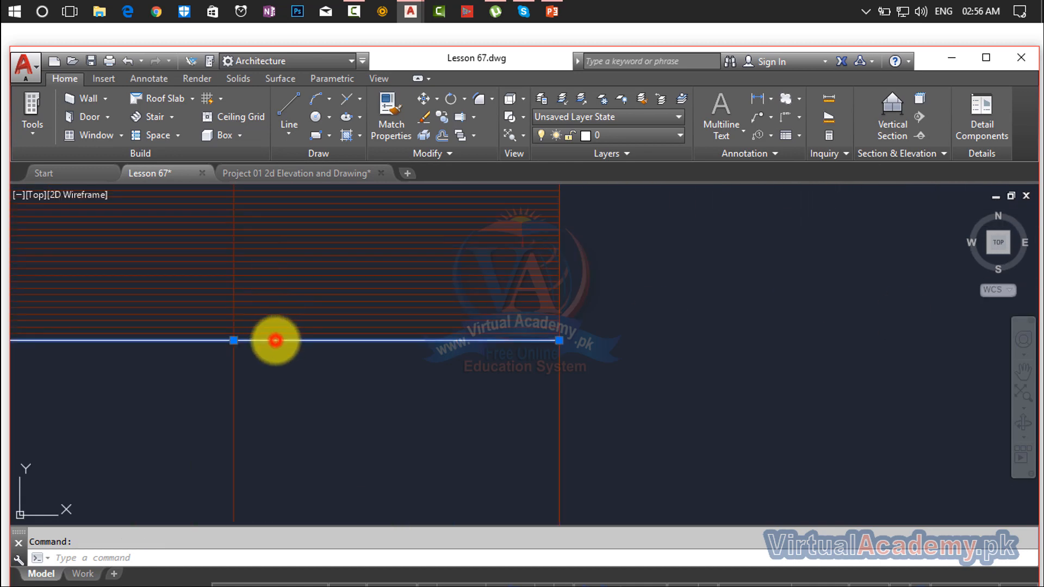
pyautogui.scroll(-6, 276, 338)
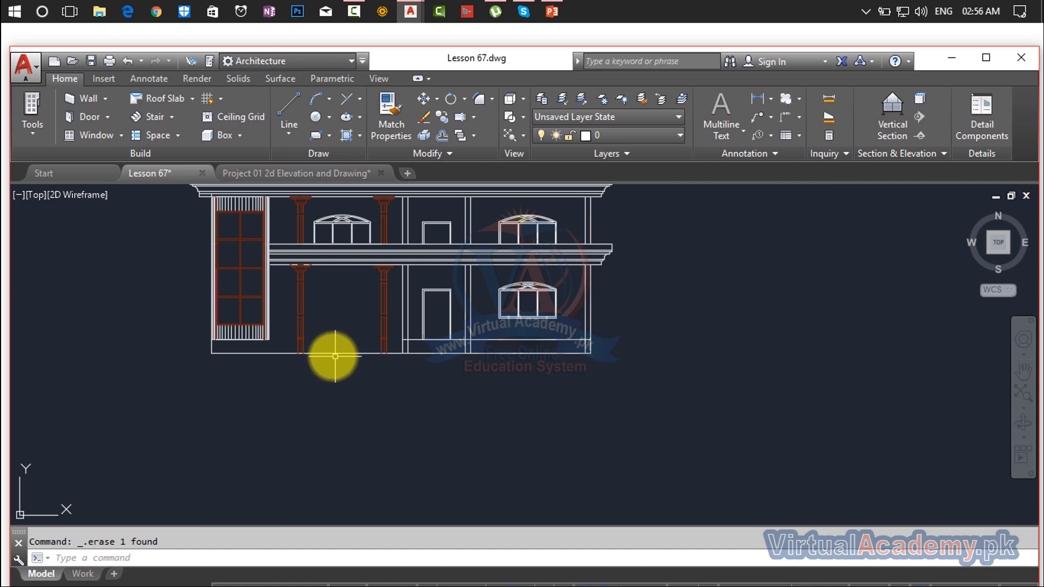
# Examine the plinth area and the entrance steps below the door in the finished reference elevation.
pyautogui.scroll(8, 299, 351)
pyautogui.scroll(-7, 245, 295)
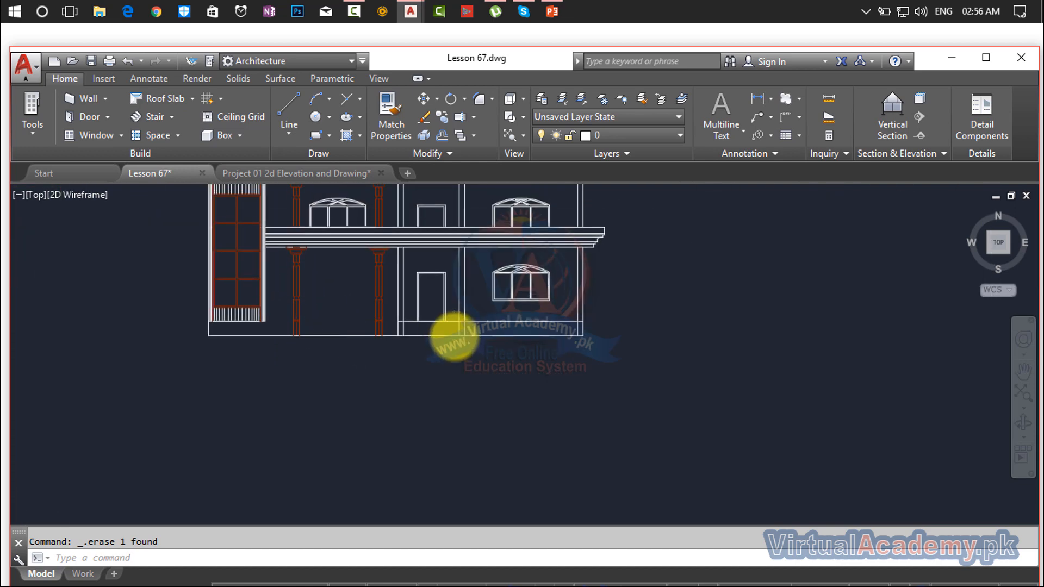
pyautogui.scroll(-2, 408, 345)
pyautogui.scroll(8, 389, 348)
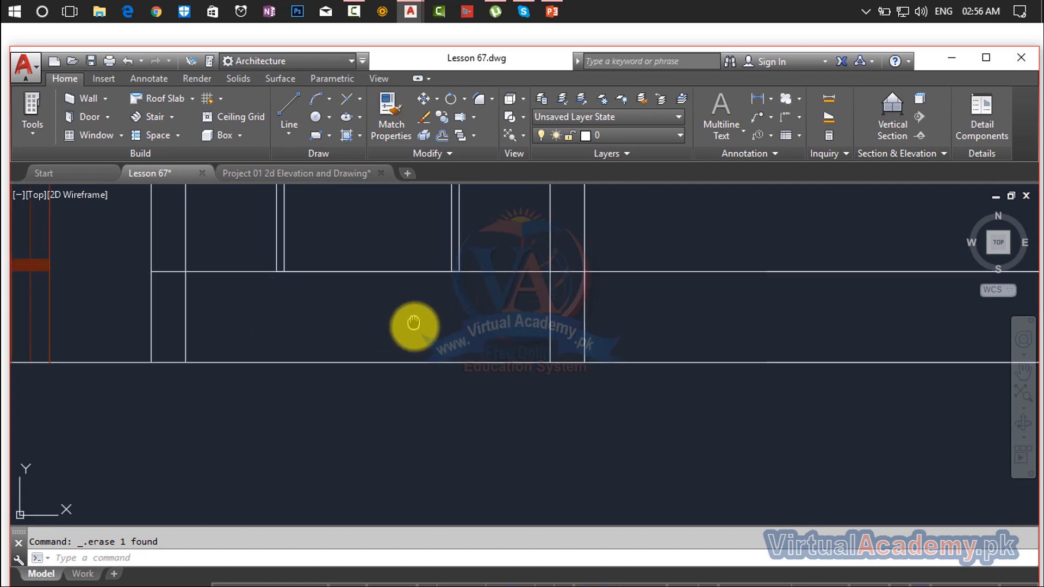
pyautogui.scroll(-4, 413, 324)
pyautogui.press('Escape')
pyautogui.scroll(-2, 356, 321)
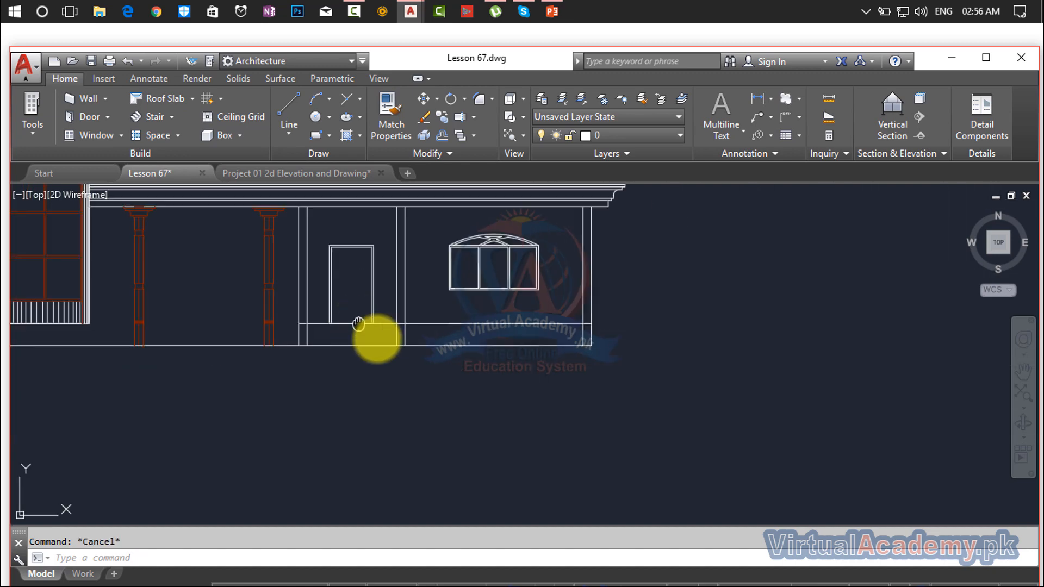
pyautogui.moveTo(358, 325); pyautogui.dragTo(1028, 346, button='middle')
pyautogui.scroll(-6, 618, 368)
pyautogui.moveTo(624, 375); pyautogui.dragTo(682, 482, button='middle')
pyautogui.scroll(8, 528, 312)
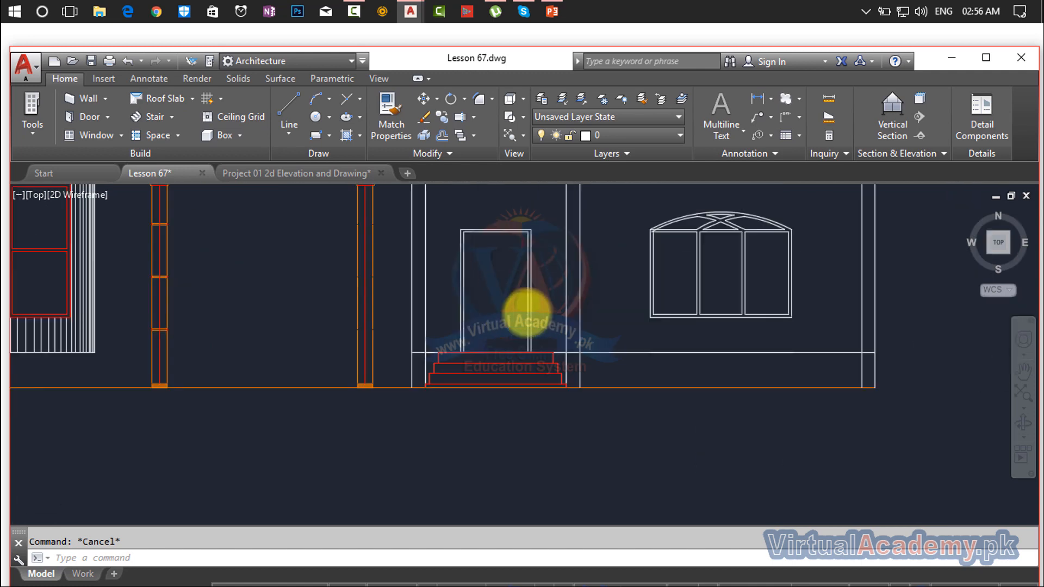
pyautogui.scroll(2, 513, 334)
pyautogui.scroll(-8, 466, 396)
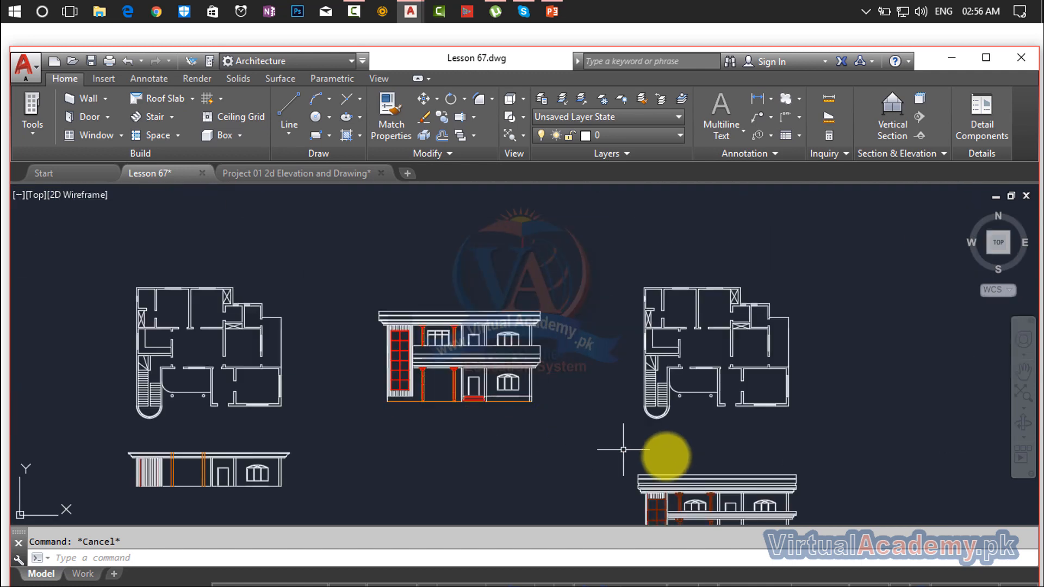
# Draw a vertical line from the old ground line to the base line along the inner wall edge right of the door.
pyautogui.moveTo(669, 458); pyautogui.dragTo(392, 266, button='middle')
pyautogui.scroll(8, 447, 357)
pyautogui.scroll(4, 510, 379)
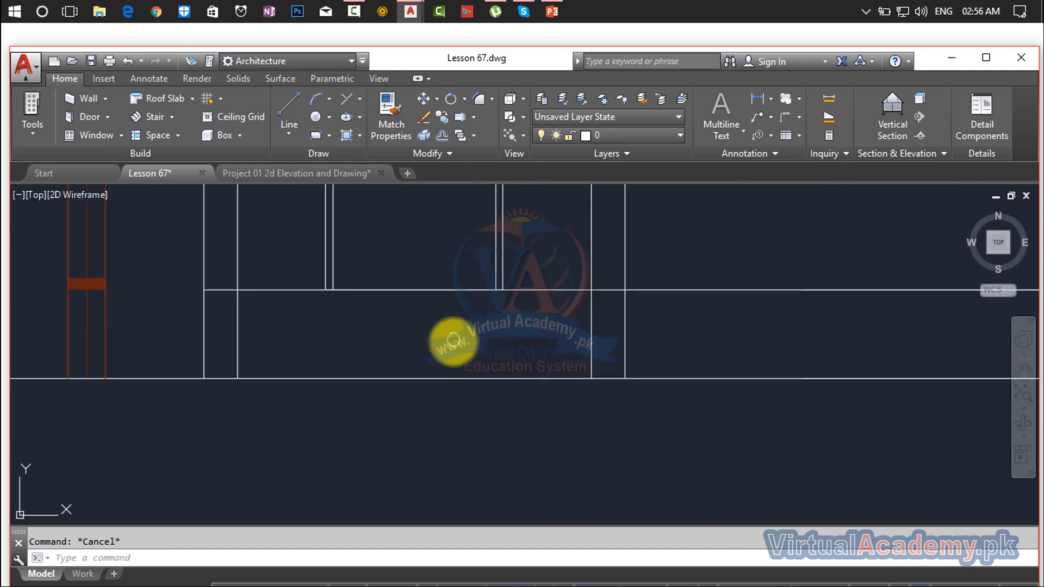
pyautogui.moveTo(453, 340); pyautogui.dragTo(429, 372, button='middle')
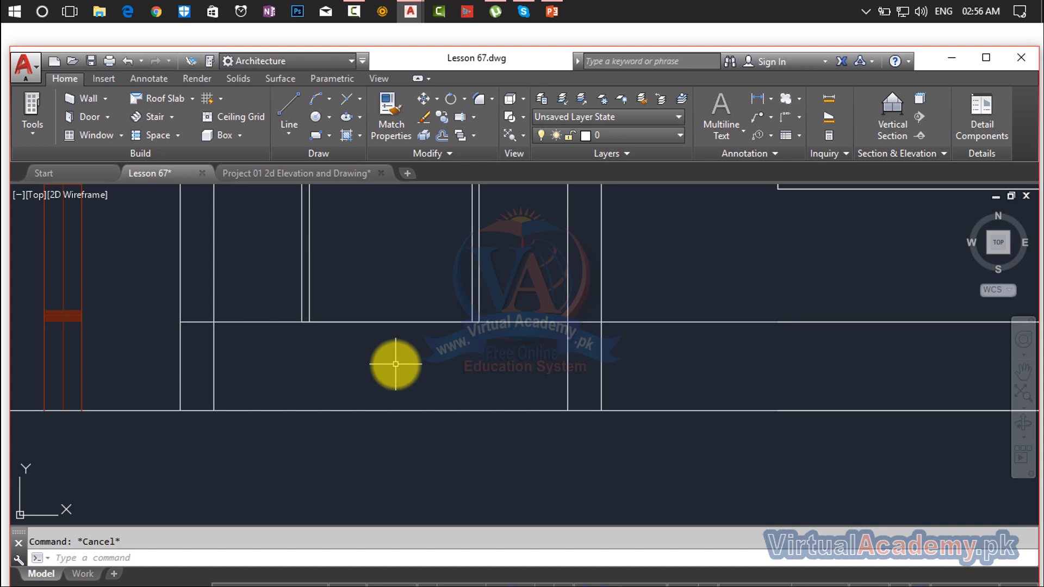
pyautogui.write('l')
pyautogui.press('Return')
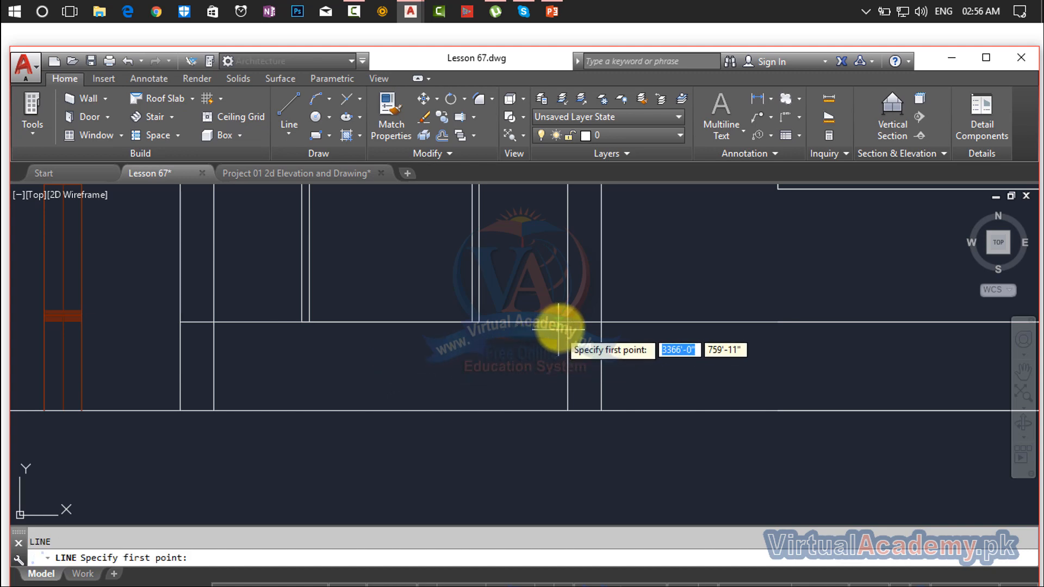
pyautogui.click(567, 322)
pyautogui.click(568, 410)
pyautogui.press('Return')
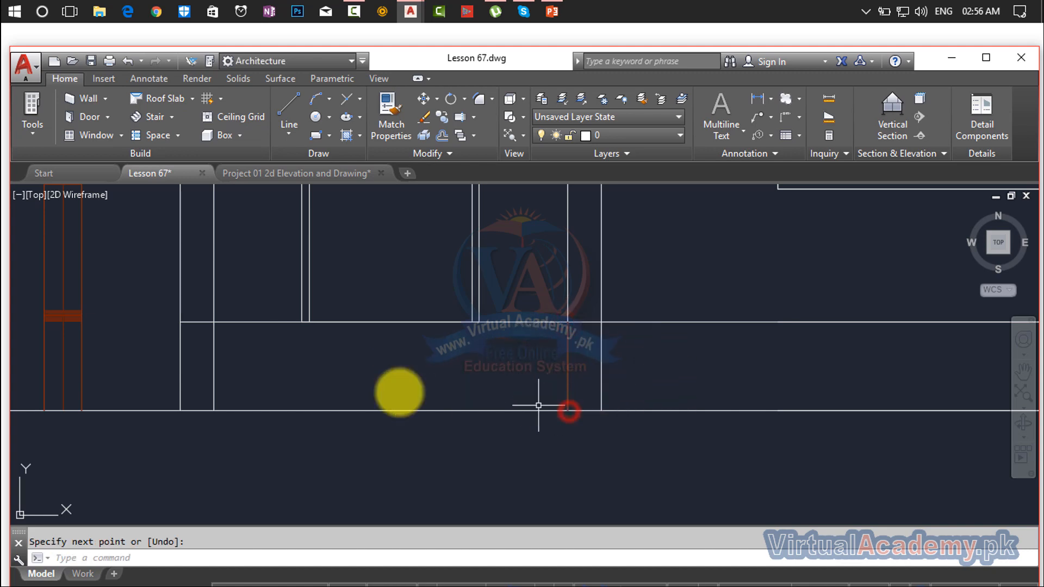
# Draw a matching vertical line down to the base line along the inner wall edge left of the door.
pyautogui.press('Return')
pyautogui.click(214, 322)
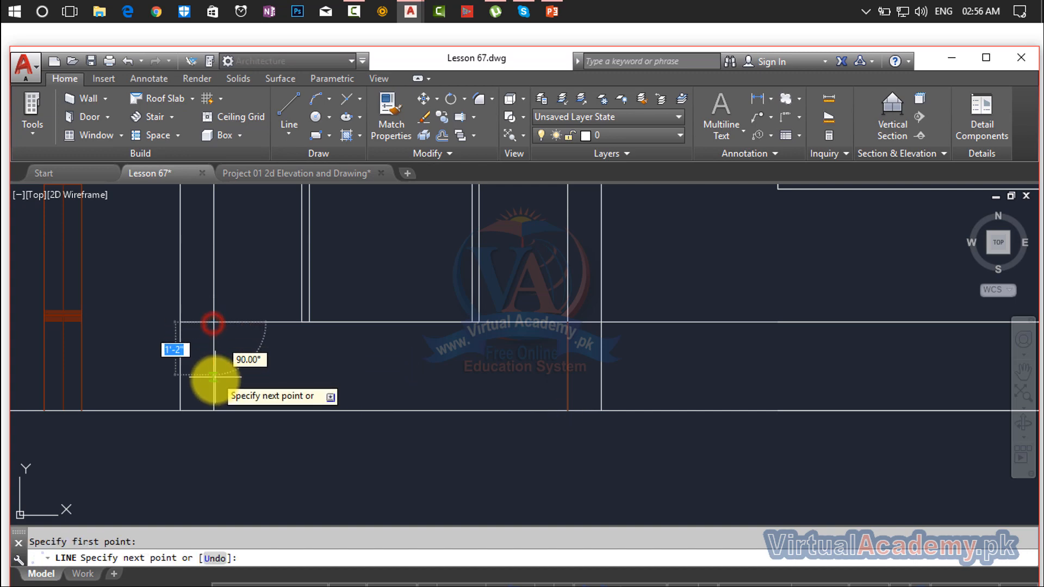
pyautogui.click(211, 408)
pyautogui.press('Return')
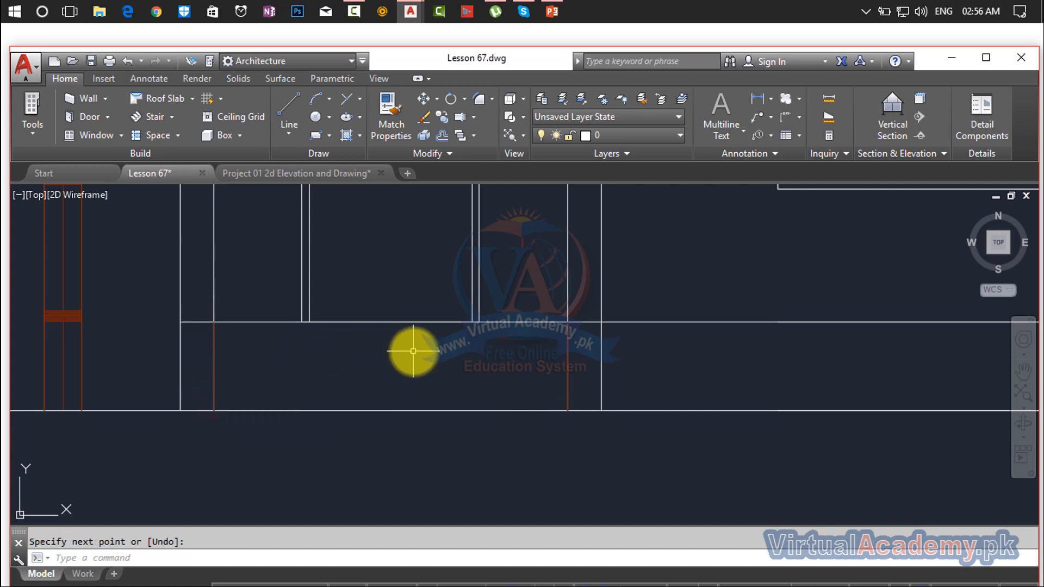
pyautogui.moveTo(415, 350); pyautogui.dragTo(508, 376, button='middle')
pyautogui.press('Escape')
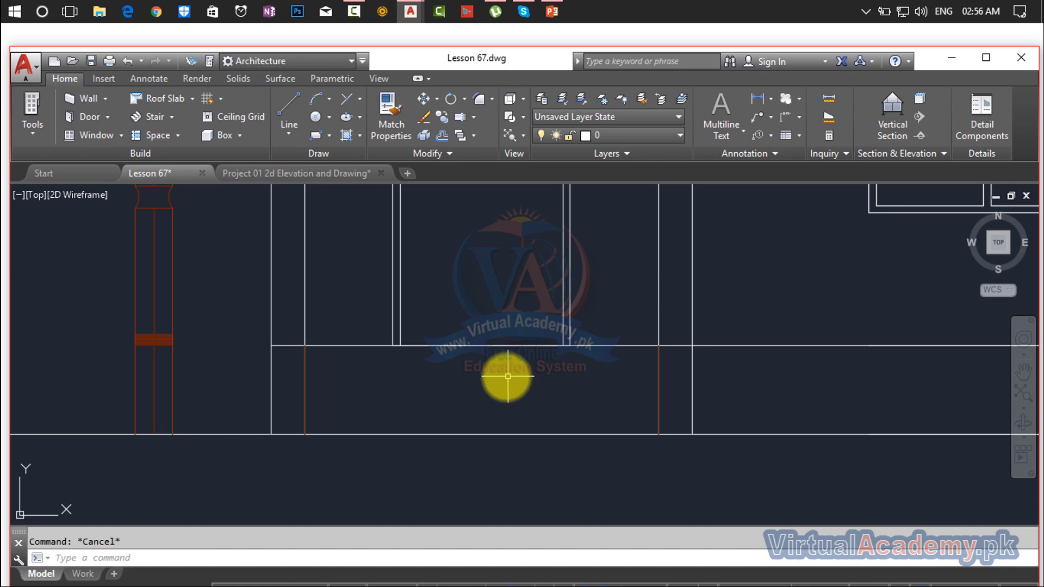
# Draw a horizontal line below the door joining the upper ends of the two new vertical lines.
pyautogui.press('Return')
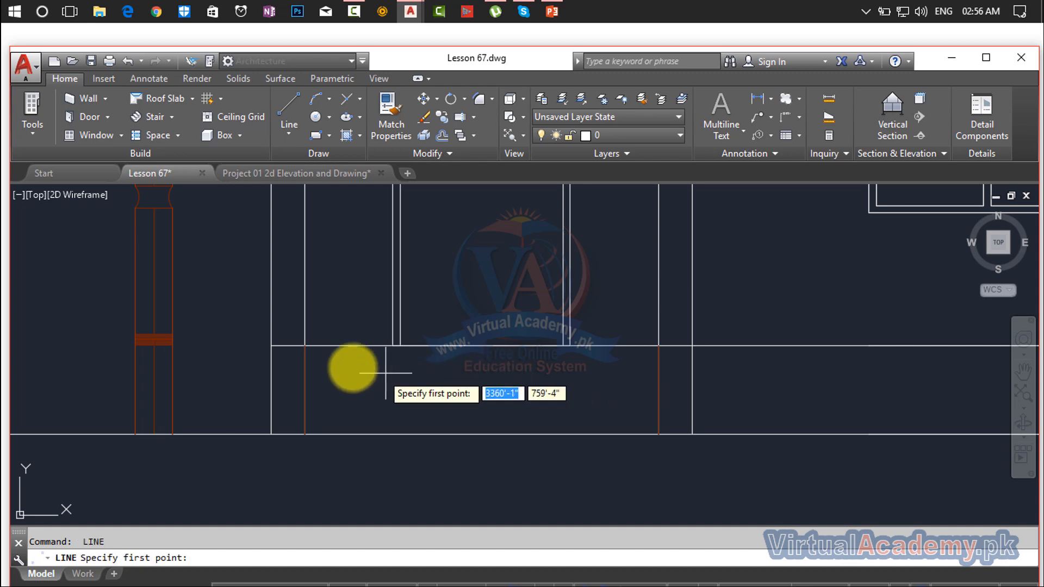
pyautogui.click(304, 347)
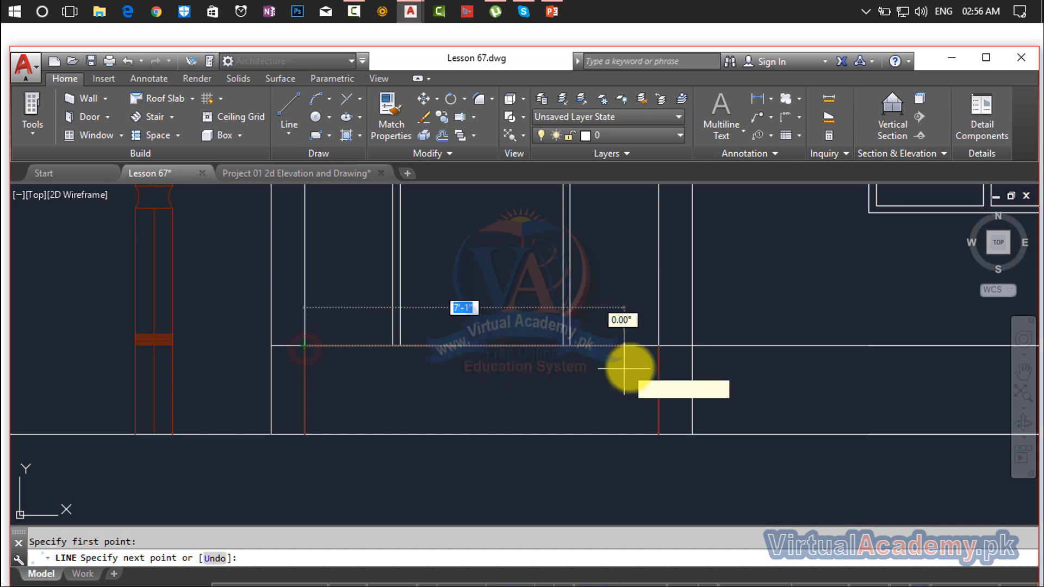
pyautogui.click(659, 349)
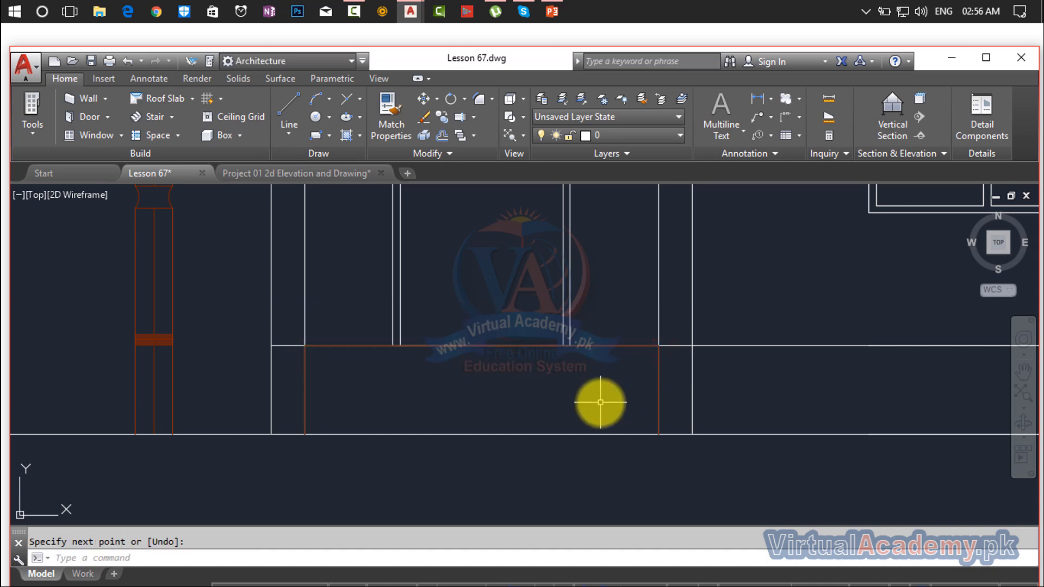
pyautogui.moveTo(600, 403); pyautogui.dragTo(616, 387, button='middle')
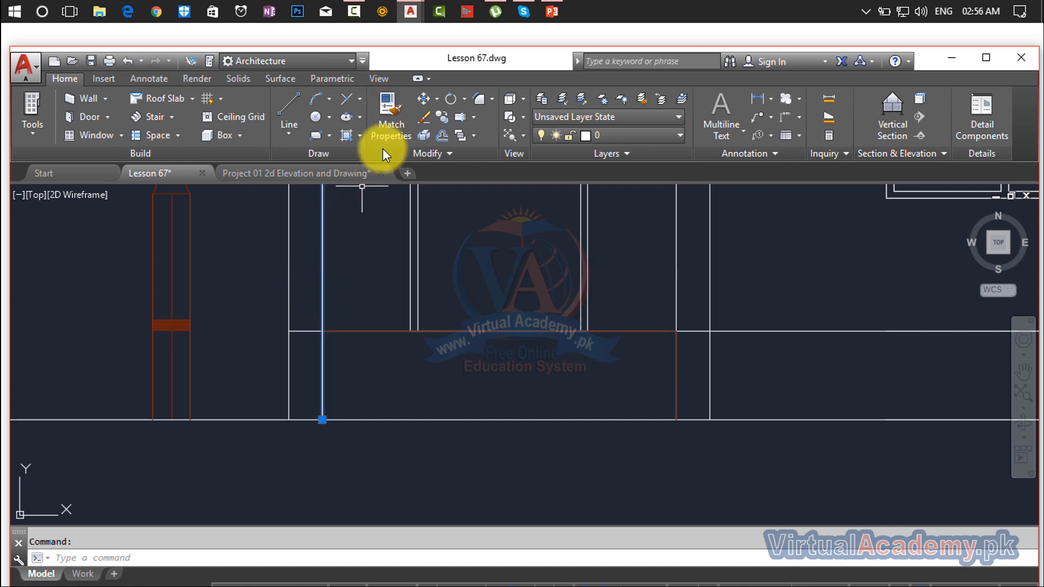
# Match the properties of the three new step outline lines to the white door frame line.
pyautogui.press('Escape')
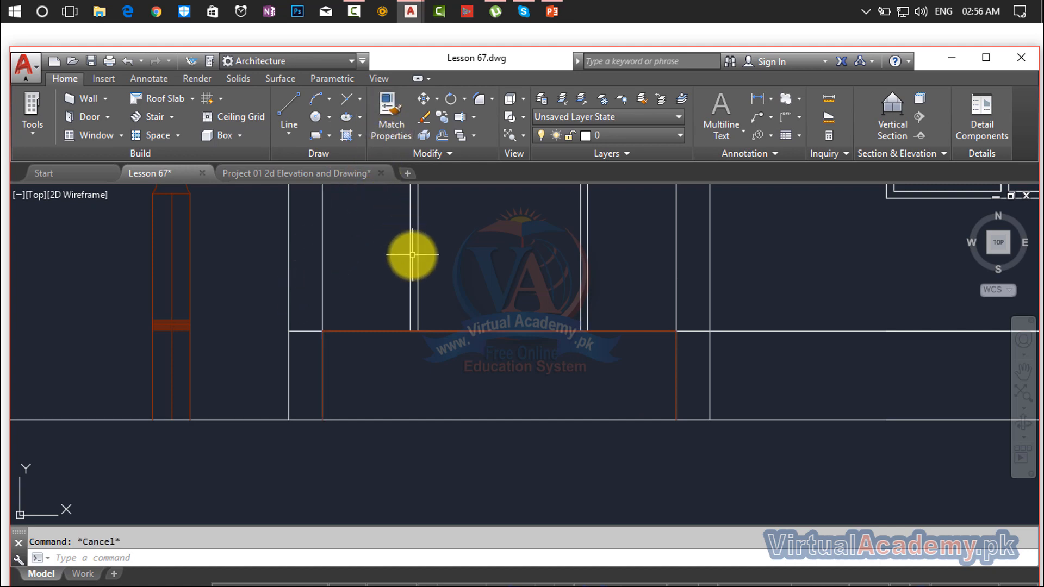
pyautogui.click(391, 140)
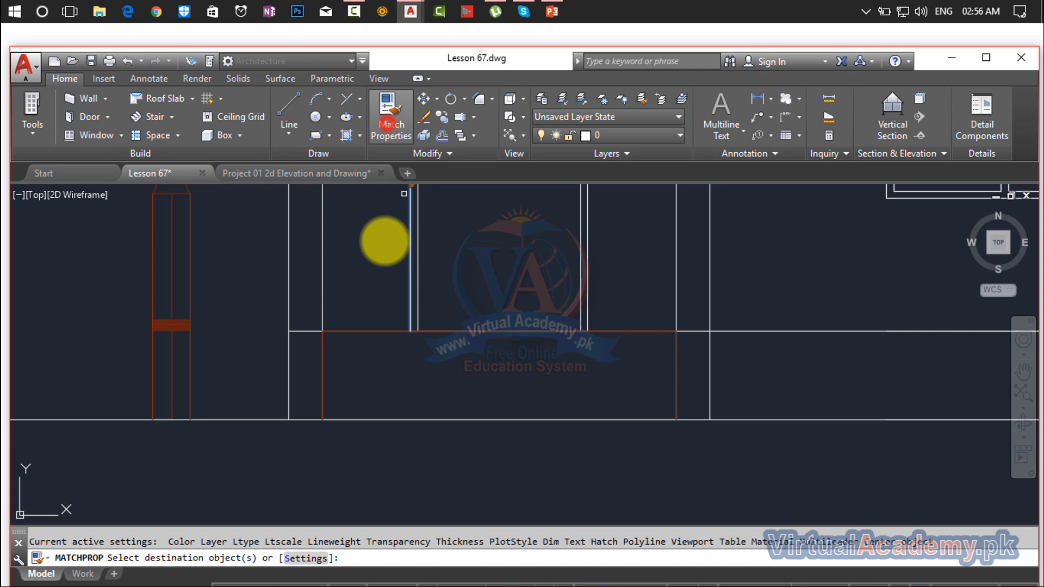
pyautogui.click(361, 321)
pyautogui.click(354, 369)
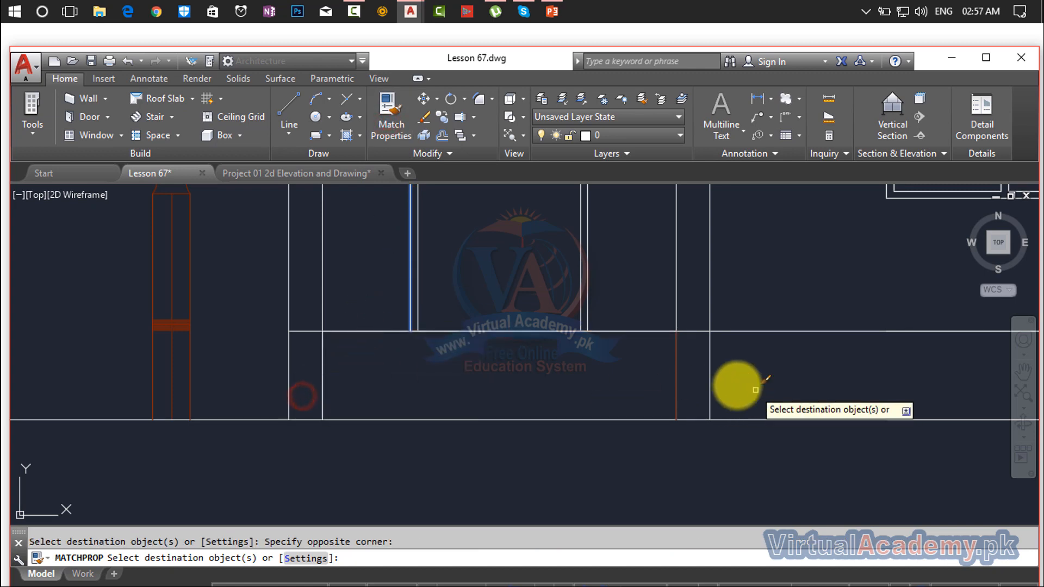
pyautogui.click(688, 371)
pyautogui.press('Escape')
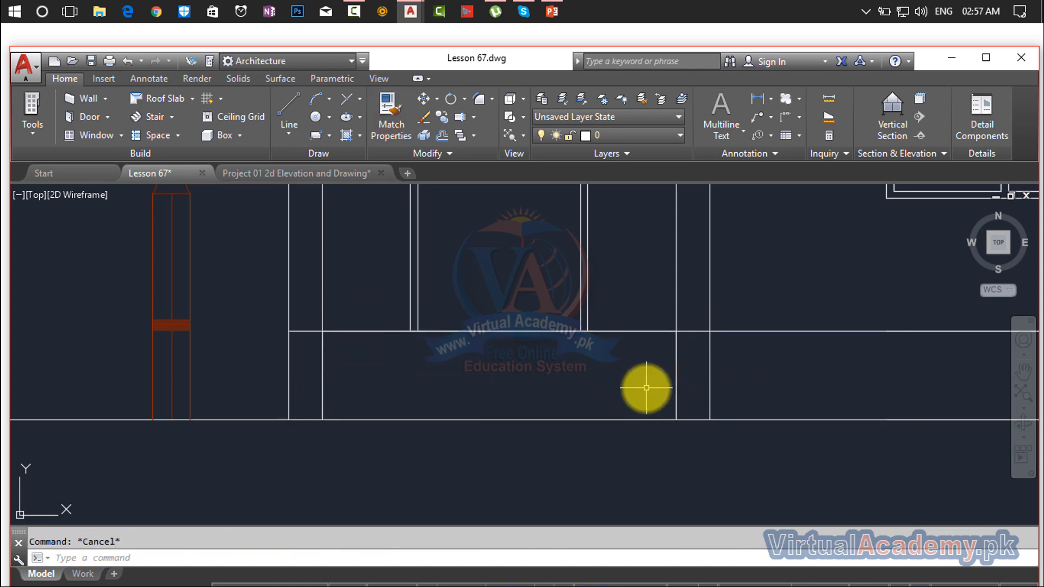
# Offset the horizontal line below the door downward three times in succession at 7 inches to form the step edges.
pyautogui.write('o')
pyautogui.press('Return')
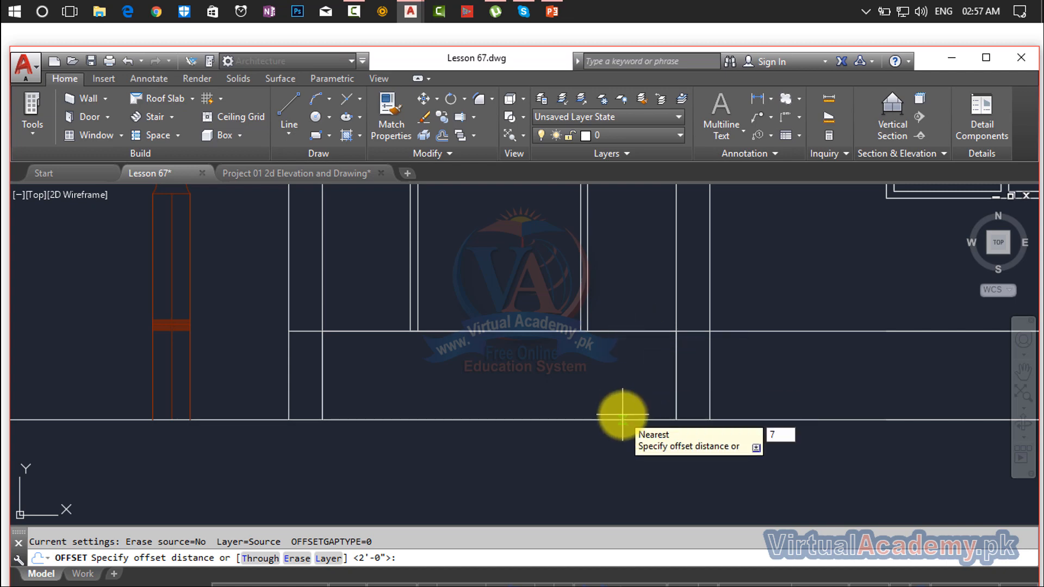
pyautogui.write('7')
pyautogui.press('Return')
pyautogui.click(623, 332)
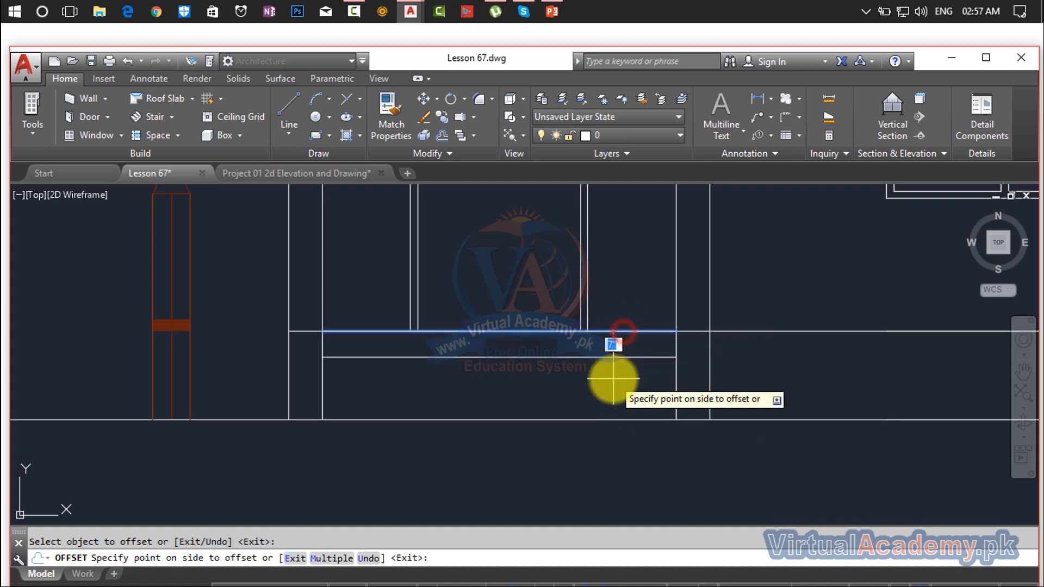
pyautogui.click(612, 378)
pyautogui.click(610, 358)
pyautogui.click(606, 381)
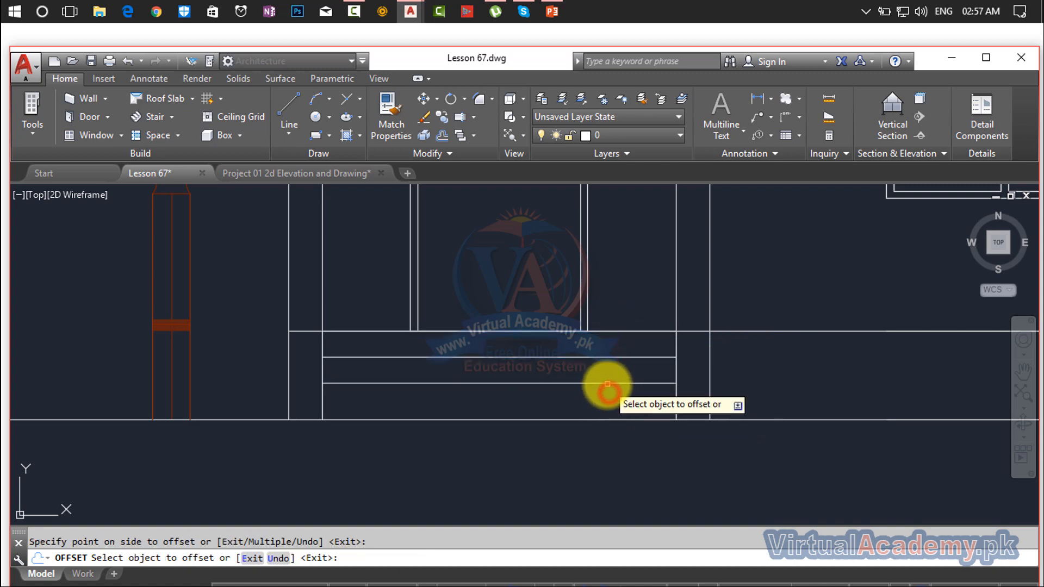
pyautogui.click(604, 384)
pyautogui.click(600, 412)
pyautogui.press('Escape')
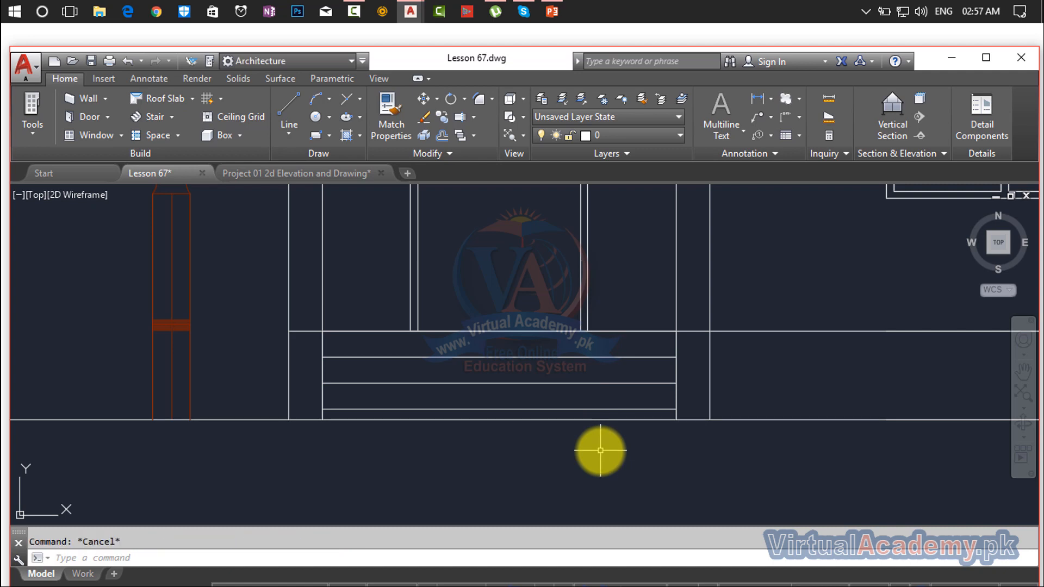
# Offset the right vertical line of the step outline inward twice in succession at 3 inches.
pyautogui.press('Return')
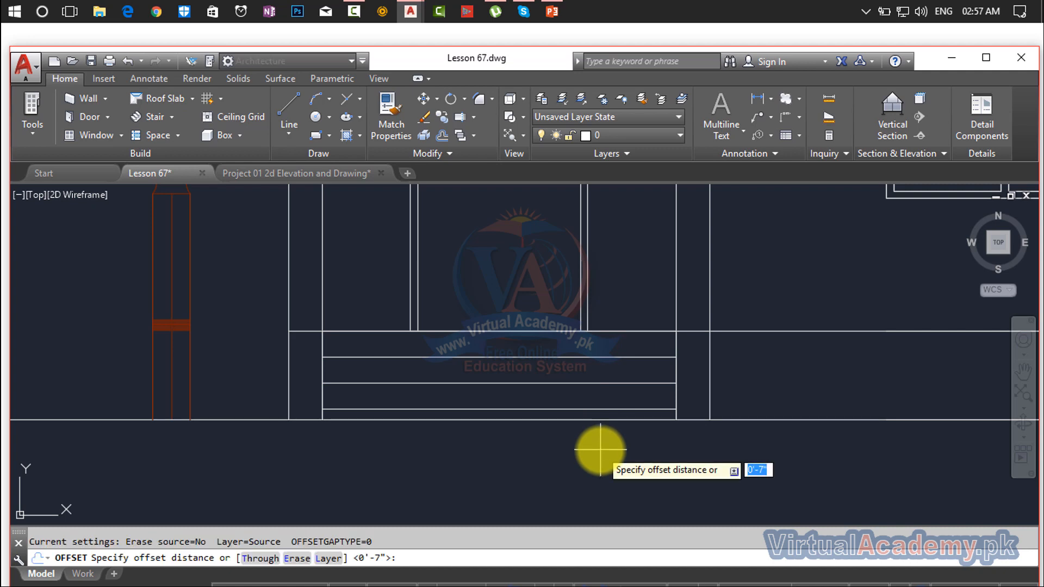
pyautogui.write('3')
pyautogui.press('Return')
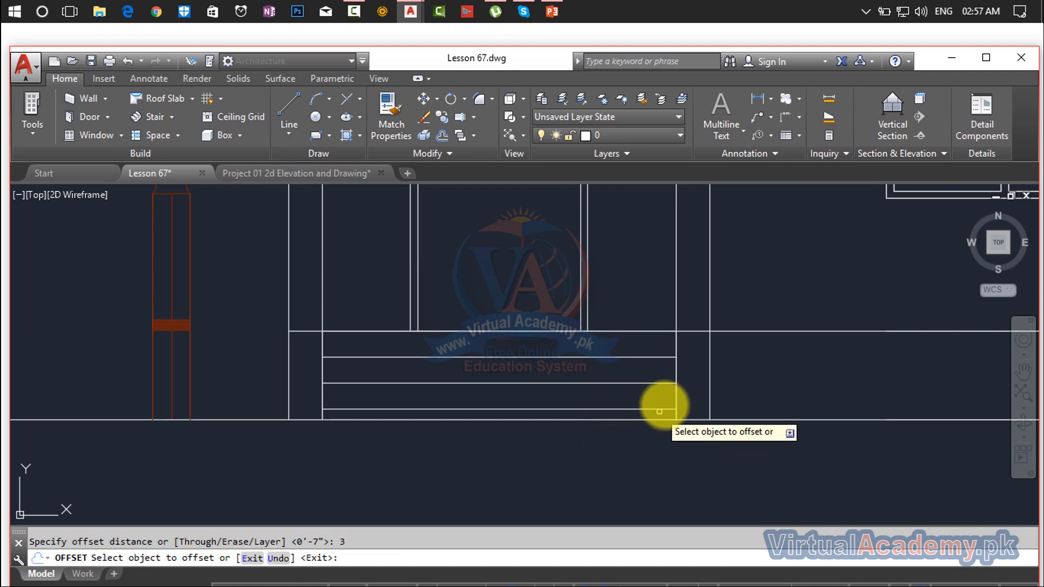
pyautogui.click(676, 371)
pyautogui.click(661, 368)
pyautogui.click(664, 370)
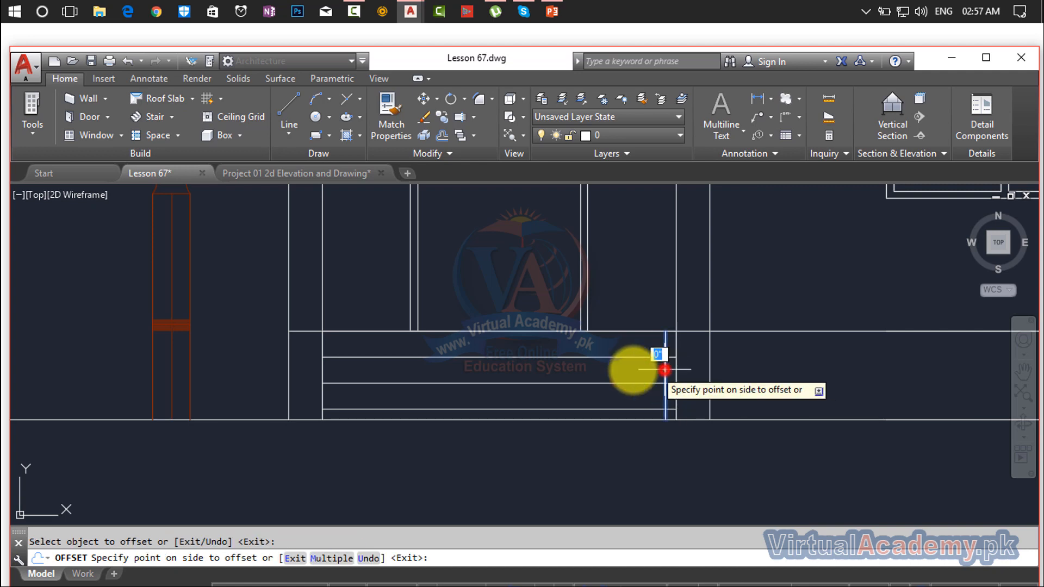
pyautogui.click(585, 373)
# Offset the left vertical line of the step outline inward three times in succession at 3 inches.
pyautogui.click(323, 366)
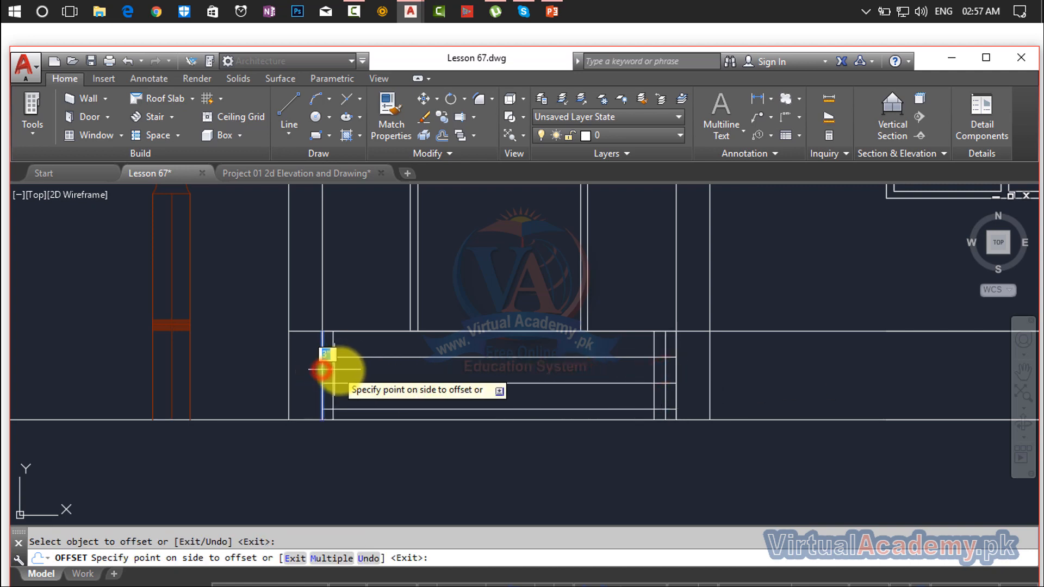
pyautogui.click(342, 370)
pyautogui.click(334, 370)
pyautogui.click(354, 368)
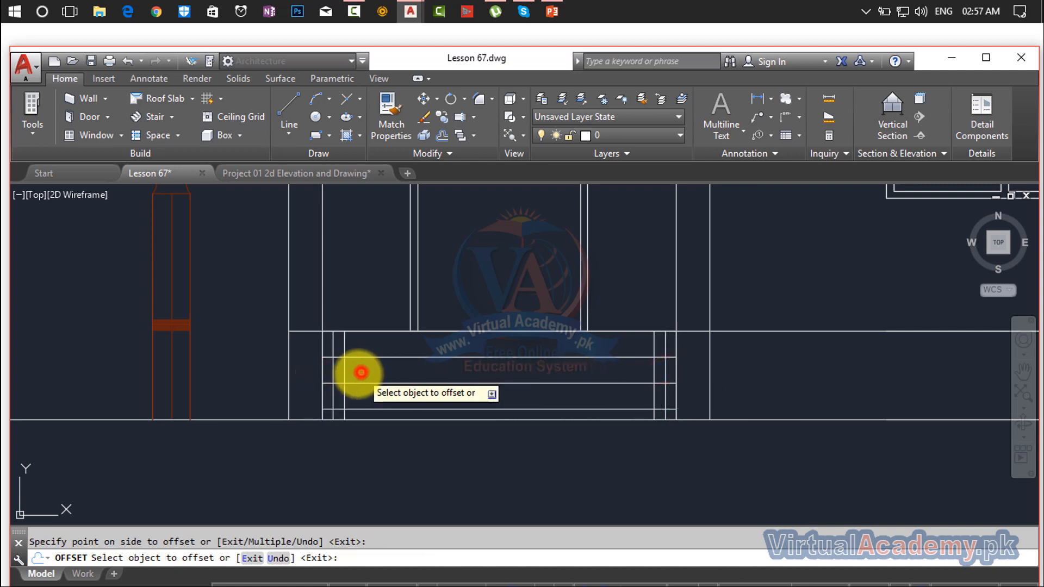
pyautogui.click(345, 373)
pyautogui.click(366, 373)
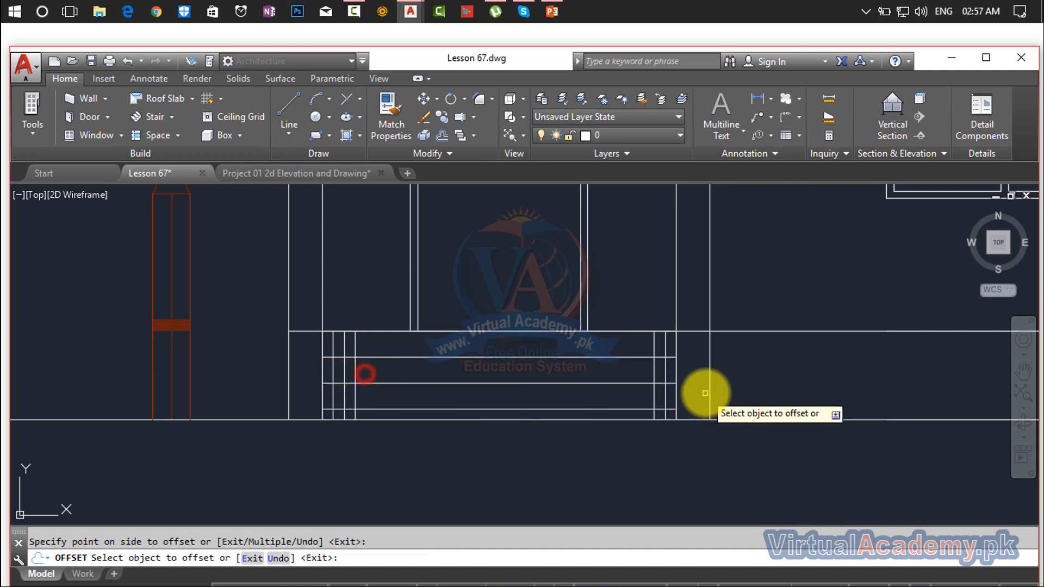
# Offset the innermost right-hand vertical line inward once more at 3 inches.
pyautogui.click(654, 375)
pyautogui.click(601, 375)
pyautogui.press('Escape')
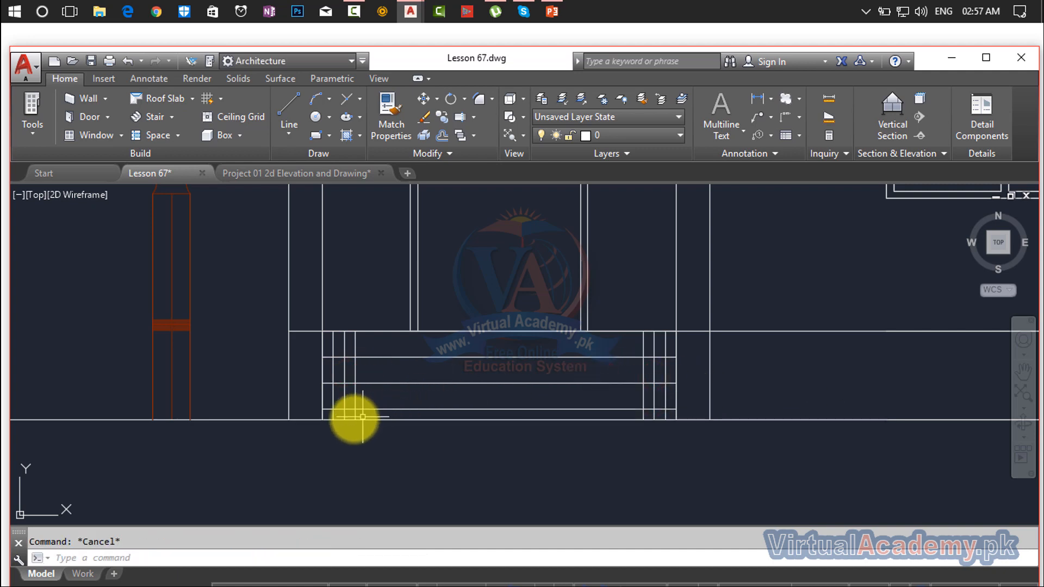
# Trace a stepped polyline along the grid at the left ends of the steps, from the base line up to the line below the door.
pyautogui.scroll(5, 334, 422)
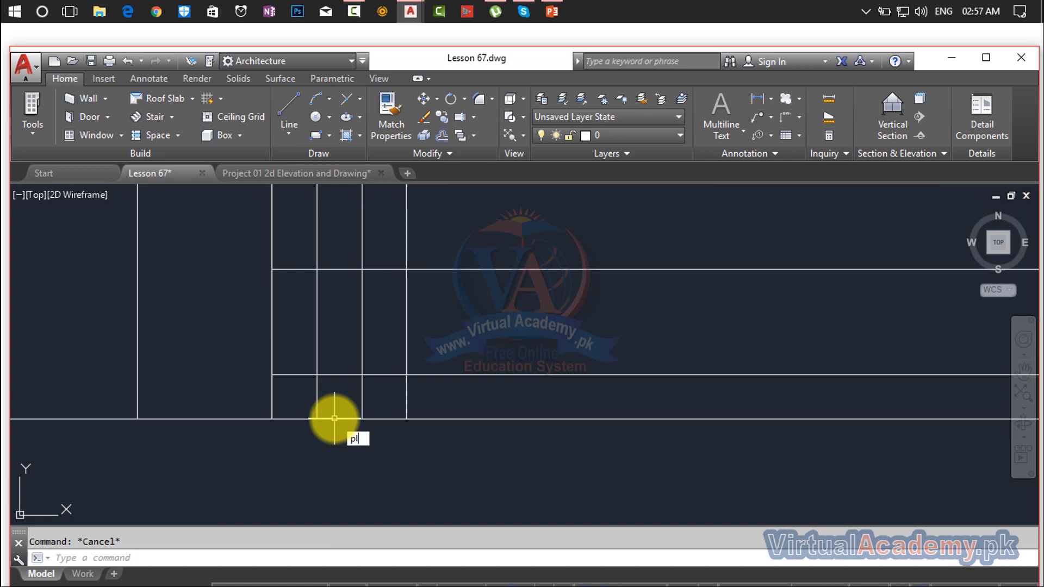
pyautogui.write('pl')
pyautogui.press('Return')
pyautogui.click(271, 419)
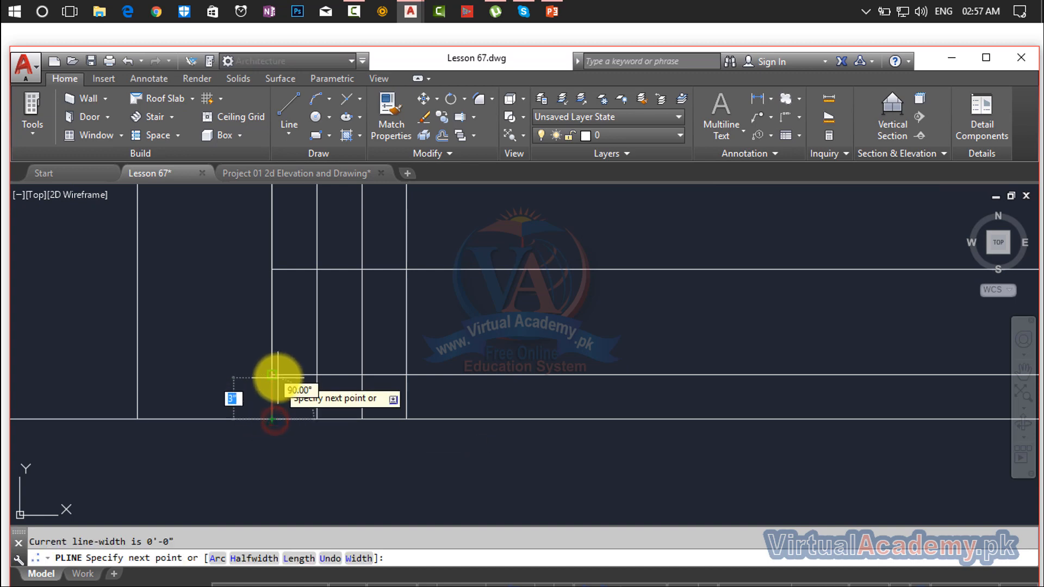
pyautogui.click(272, 374)
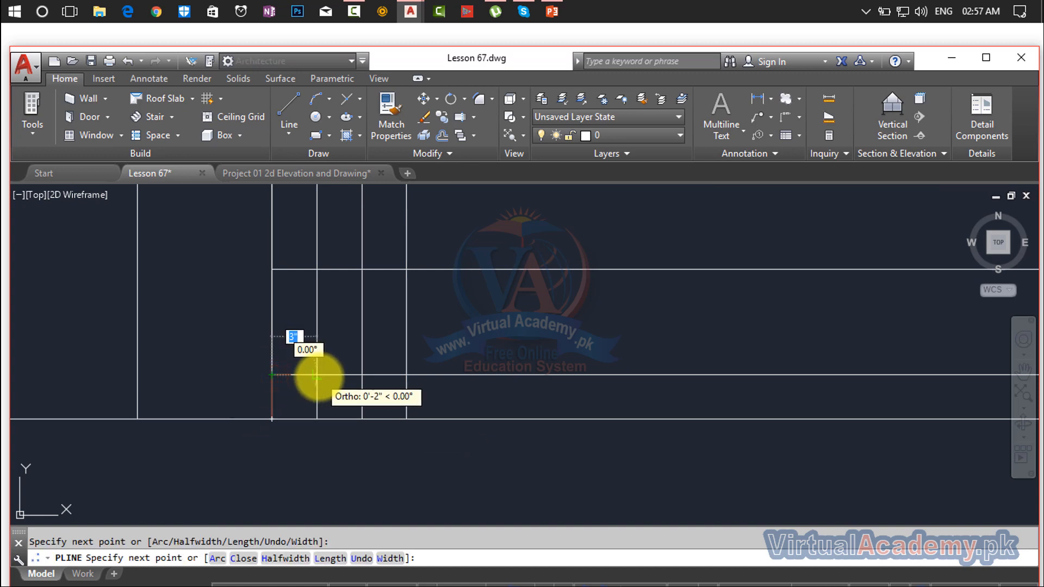
pyautogui.click(317, 374)
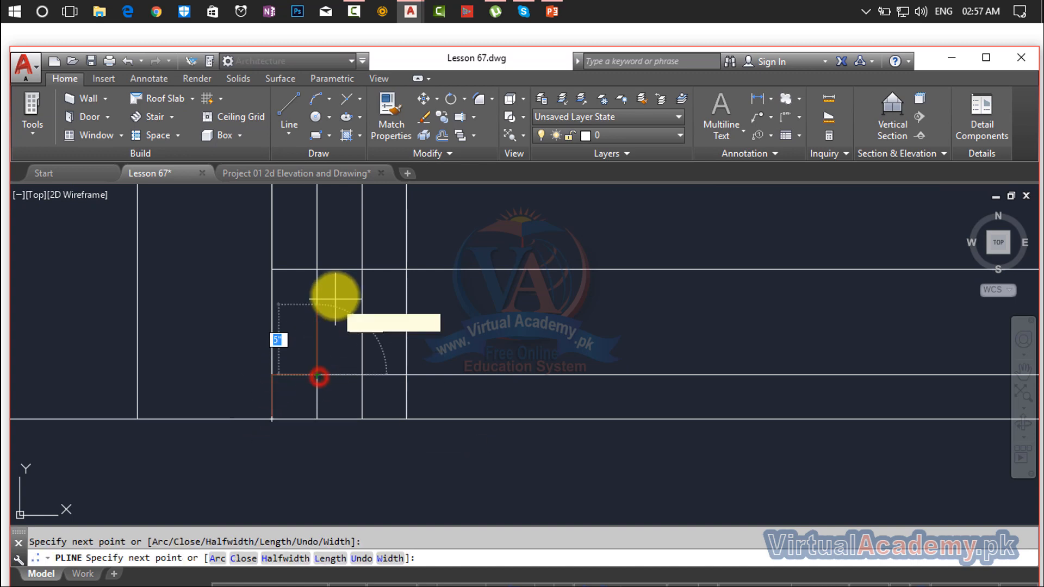
pyautogui.click(317, 268)
pyautogui.moveTo(317, 268); pyautogui.dragTo(358, 493, button='middle')
pyautogui.click(356, 388)
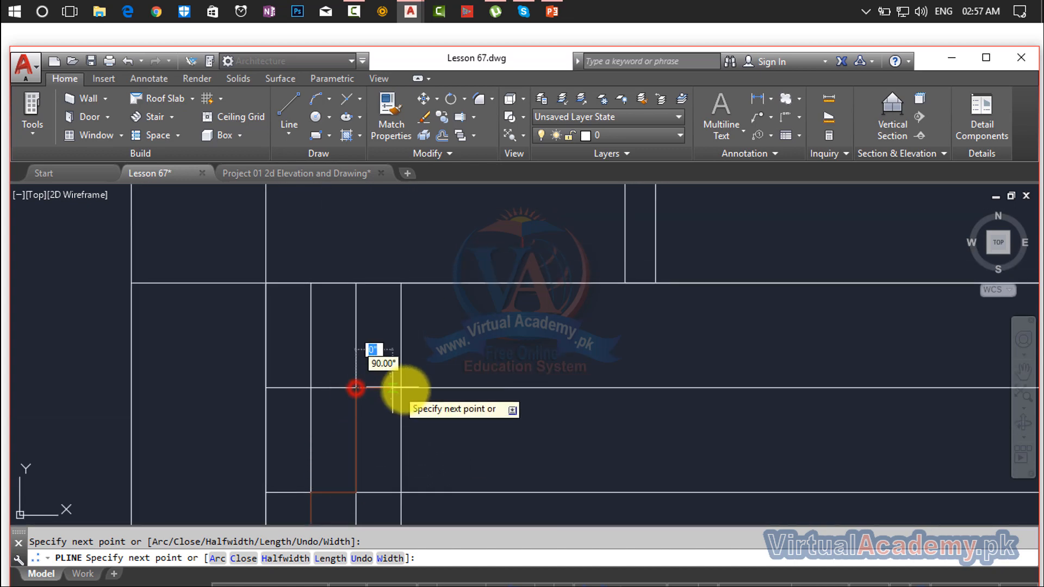
pyautogui.click(401, 388)
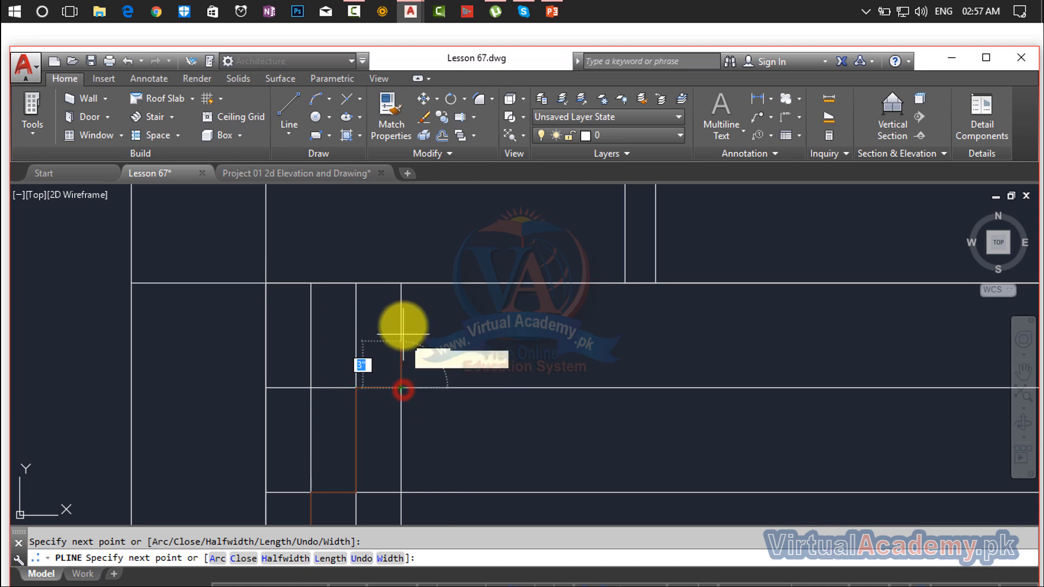
pyautogui.click(401, 282)
pyautogui.press('Return')
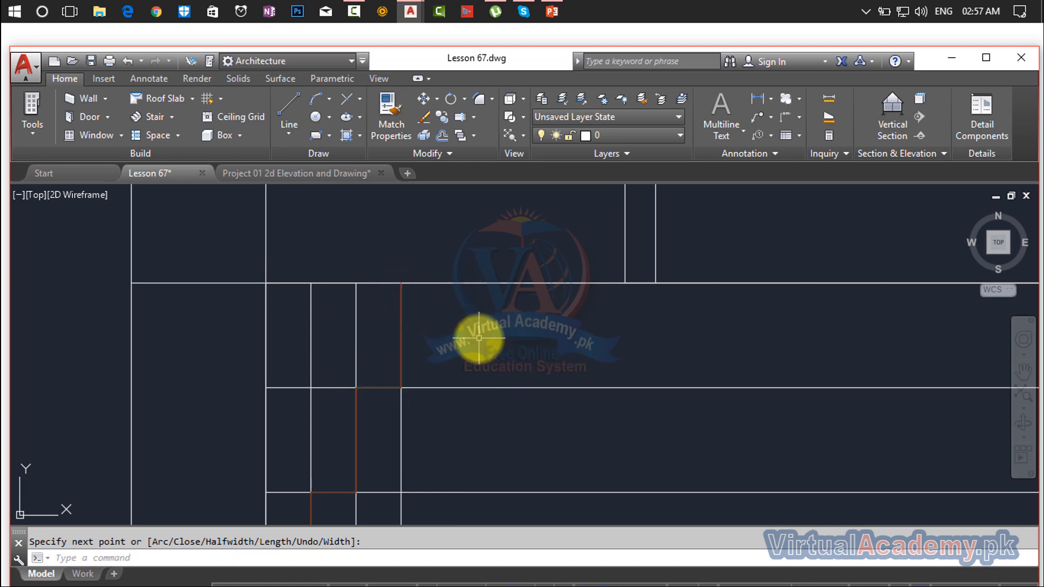
# Mirror the stepped polyline about the vertical centreline of the steps, keeping the original.
pyautogui.write('mi')
pyautogui.press('Return')
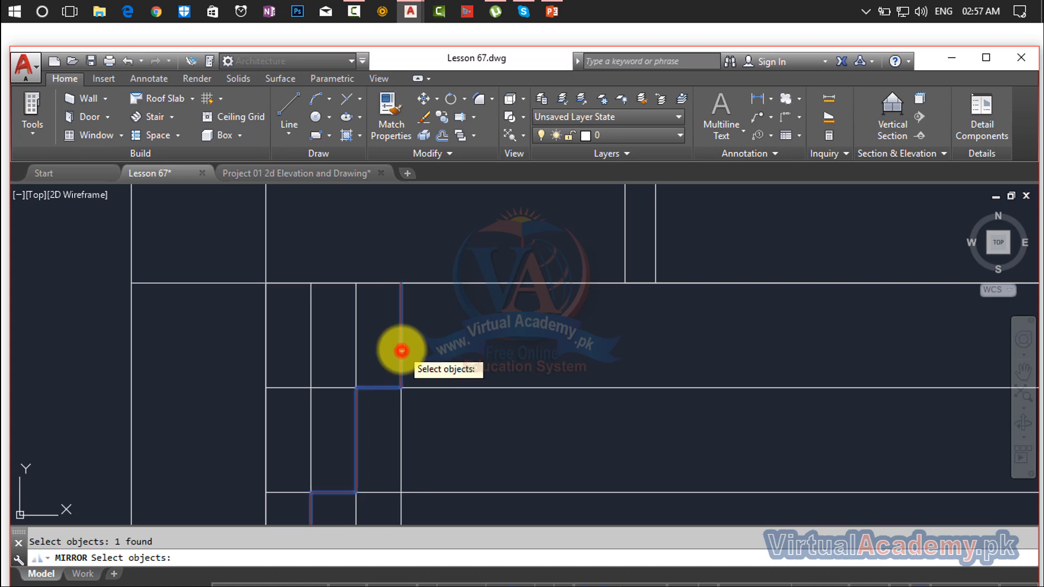
pyautogui.press('Return')
pyautogui.scroll(-6, 647, 350)
pyautogui.moveTo(647, 357); pyautogui.dragTo(508, 333, button='middle')
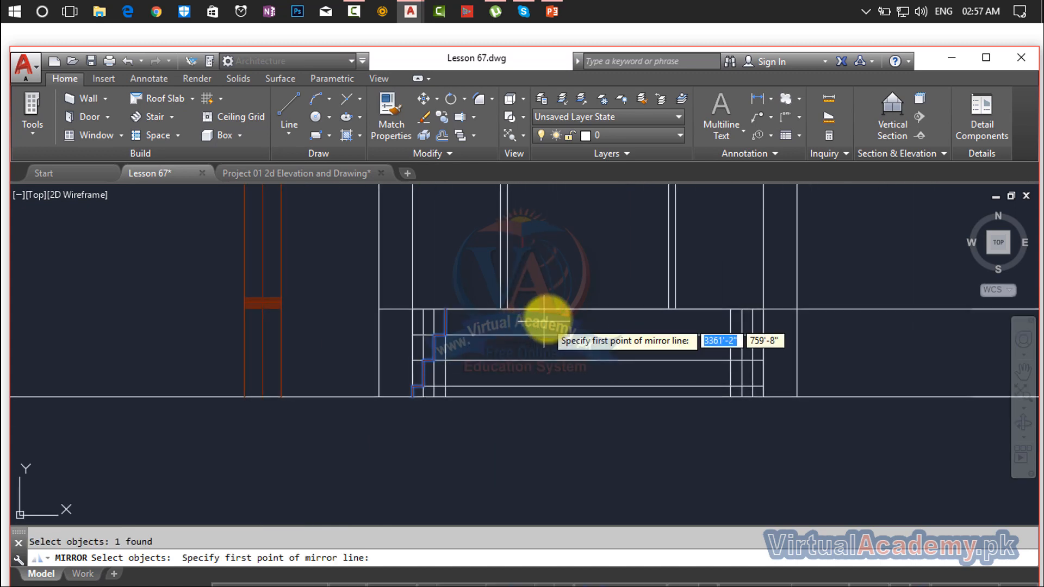
pyautogui.click(582, 309)
pyautogui.click(589, 462)
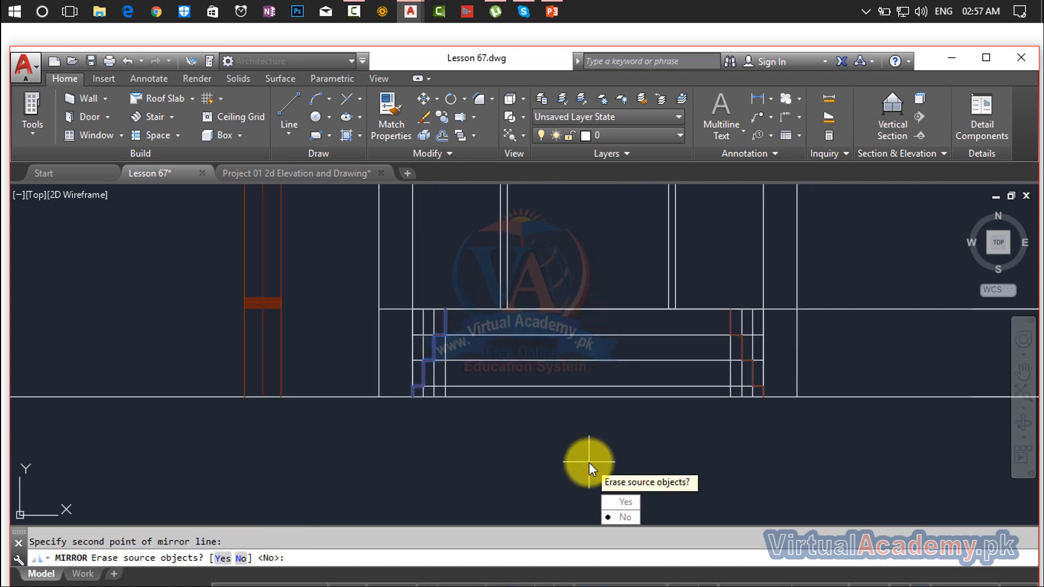
pyautogui.press('Return')
# Trim the leftover vertical construction lines inside the left stepped outline, working up from the base line.
pyautogui.scroll(4, 489, 376)
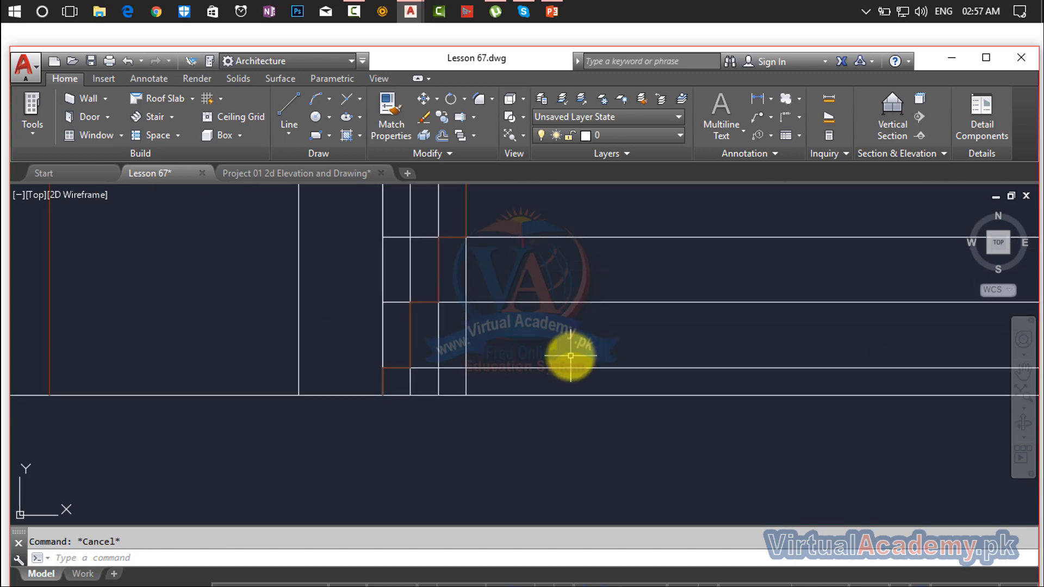
pyautogui.write('tr')
pyautogui.press('Return')
pyautogui.scroll(5, 484, 379)
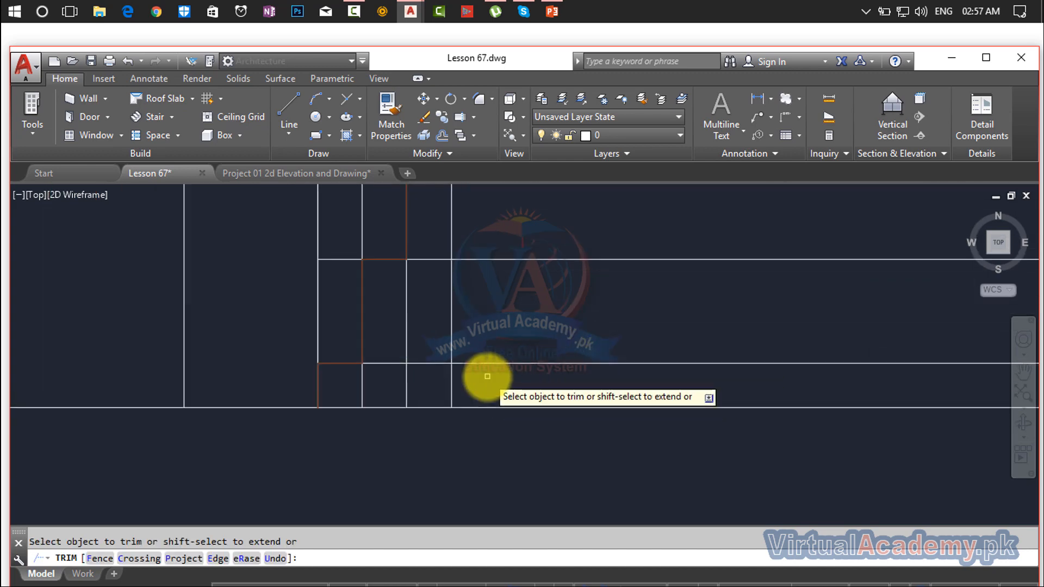
pyautogui.click(484, 379)
pyautogui.click(255, 419)
pyautogui.scroll(3, 298, 426)
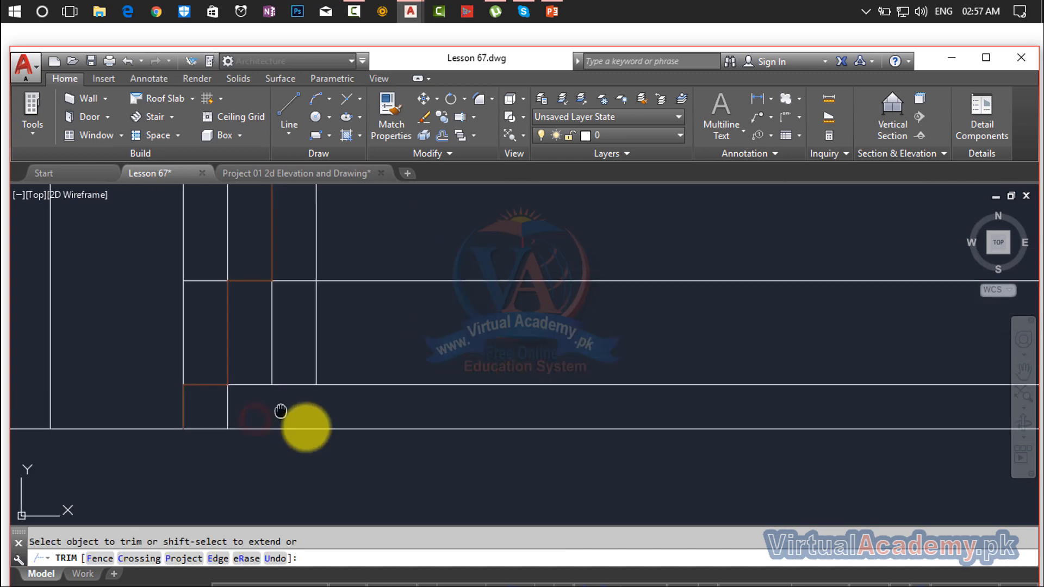
pyautogui.click(470, 399)
pyautogui.click(385, 407)
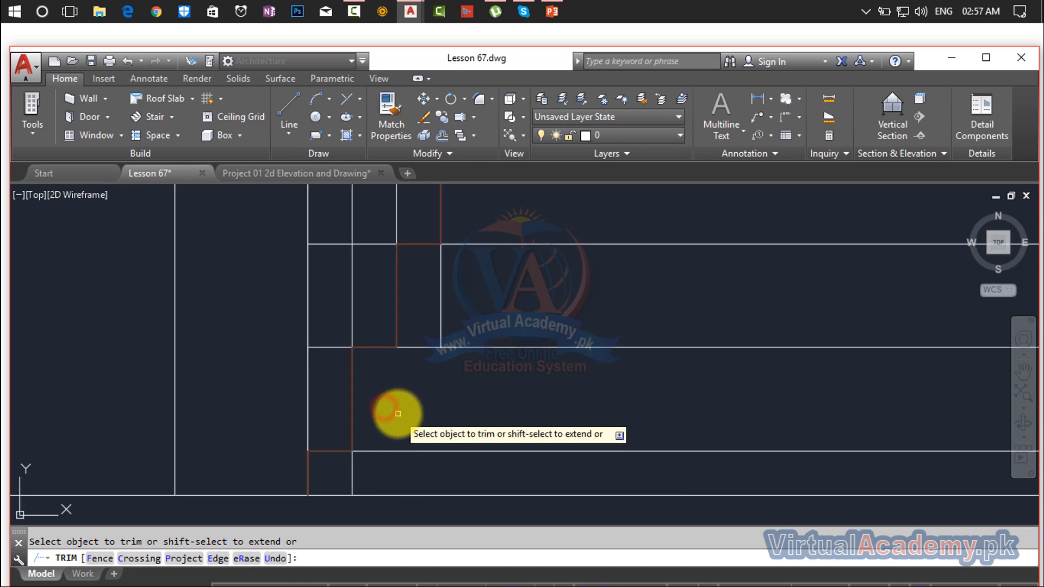
pyautogui.moveTo(395, 414); pyautogui.dragTo(413, 472, button='middle')
pyautogui.click(470, 362)
pyautogui.click(443, 369)
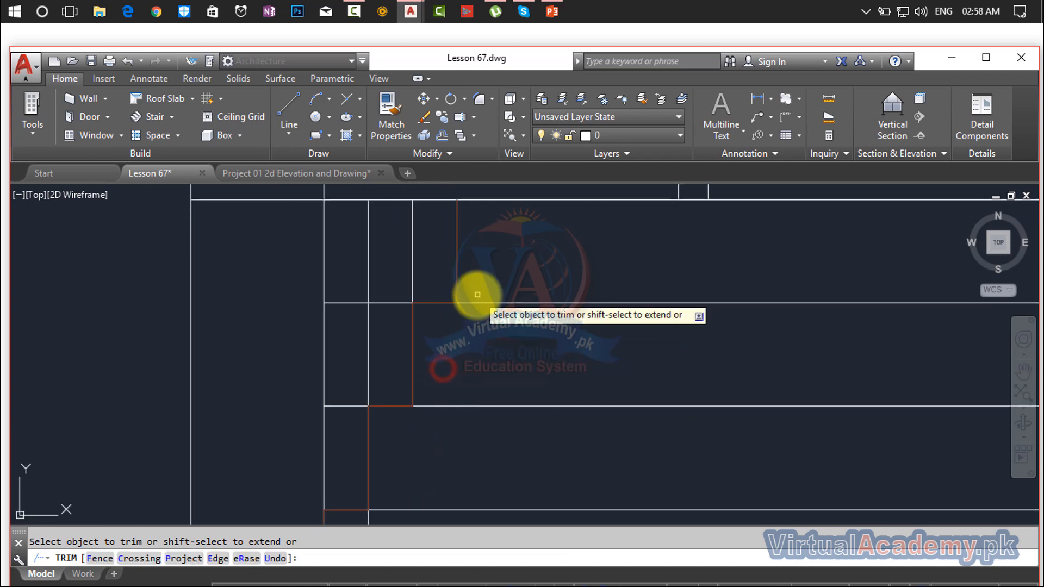
# Trim the leftover vertical and horizontal line pieces outside the left stepped outline, down to the lowest step.
pyautogui.moveTo(479, 377); pyautogui.dragTo(478, 436, button='middle')
pyautogui.click(430, 320)
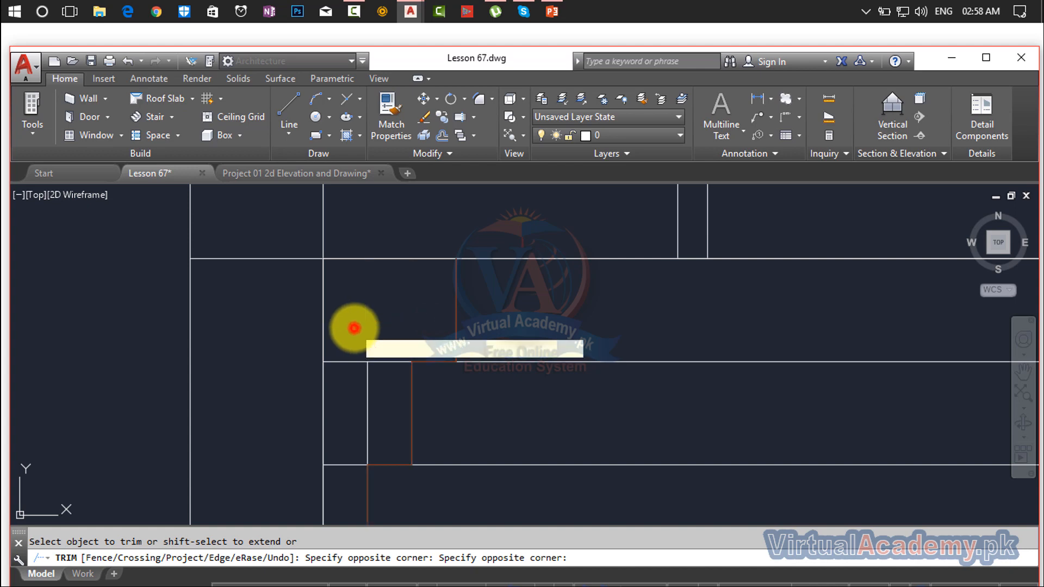
pyautogui.click(381, 343)
pyautogui.click(364, 380)
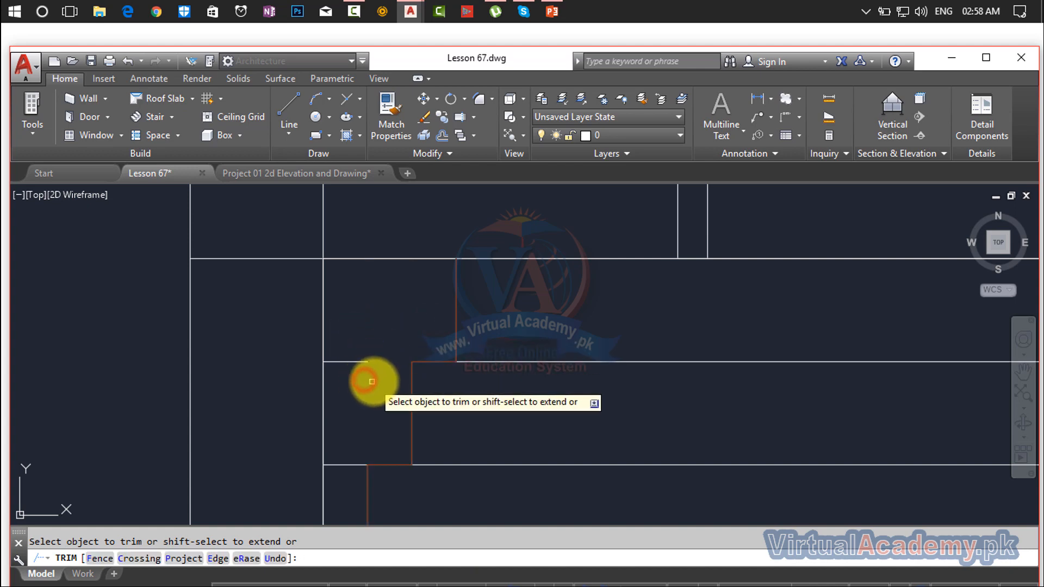
pyautogui.click(365, 355)
pyautogui.click(352, 376)
pyautogui.moveTo(352, 403); pyautogui.dragTo(394, 317, button='middle')
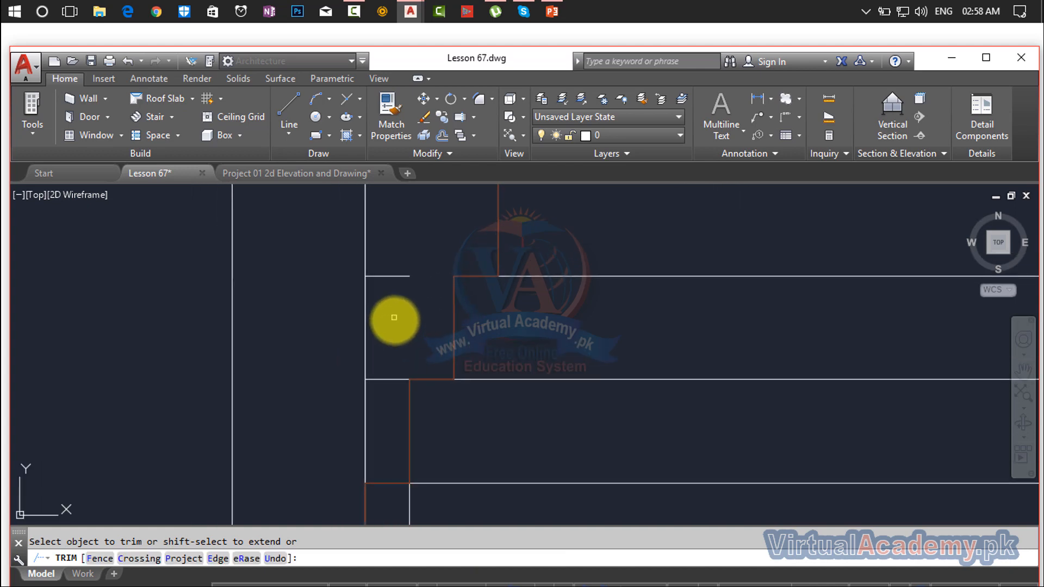
pyautogui.click(391, 358)
pyautogui.click(380, 406)
pyautogui.scroll(-2, 386, 428)
pyautogui.moveTo(385, 437); pyautogui.dragTo(403, 337, button='middle')
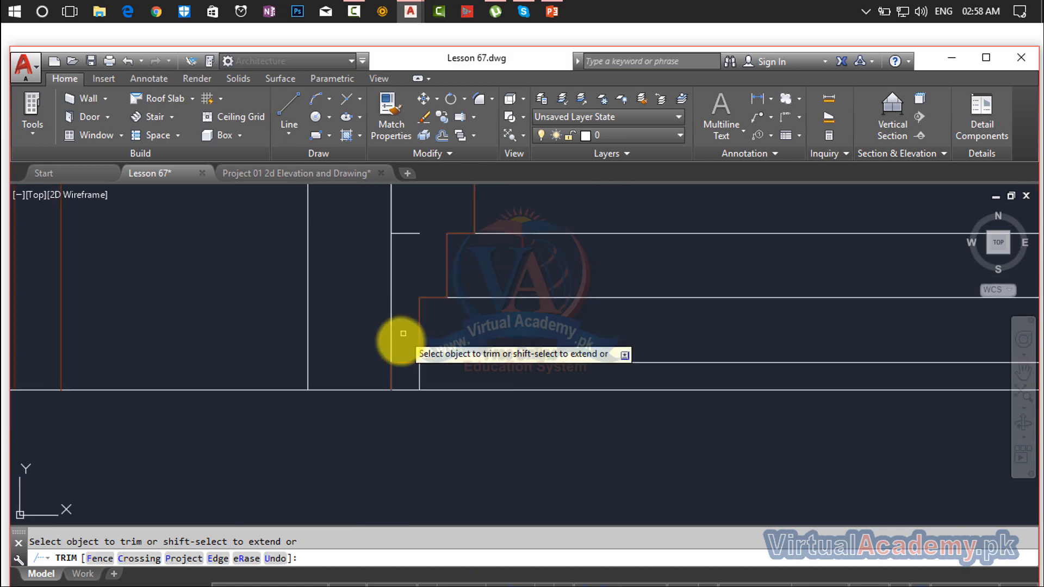
pyautogui.scroll(4, 403, 351)
pyautogui.click(403, 354)
pyautogui.click(403, 417)
# Erase the isolated horizontal stub beside the upper step at the left wall edge.
pyautogui.scroll(-4, 403, 394)
pyautogui.moveTo(403, 395); pyautogui.dragTo(403, 512, button='middle')
pyautogui.press('Escape')
pyautogui.click(404, 366)
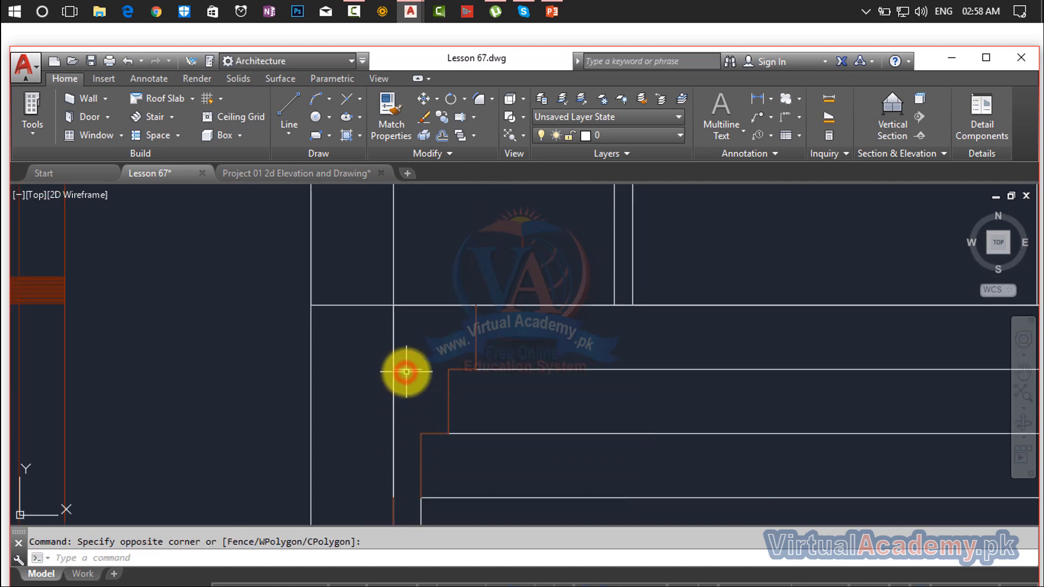
pyautogui.press('Delete')
pyautogui.scroll(-3, 408, 372)
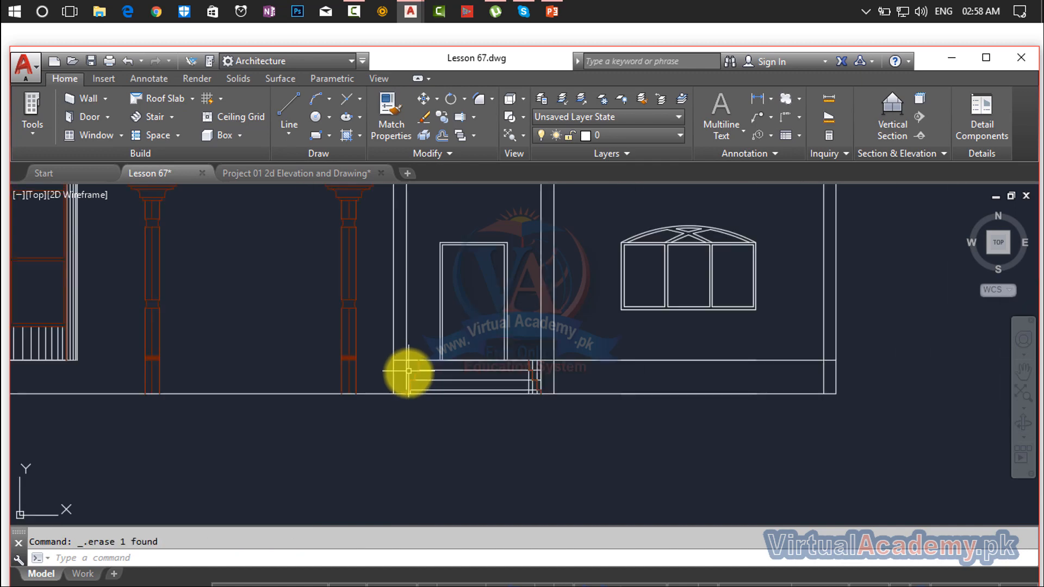
# Fillet the lowest left riser with the lowest horizontal step edge at radius 0 to form a closed corner.
pyautogui.scroll(5, 426, 406)
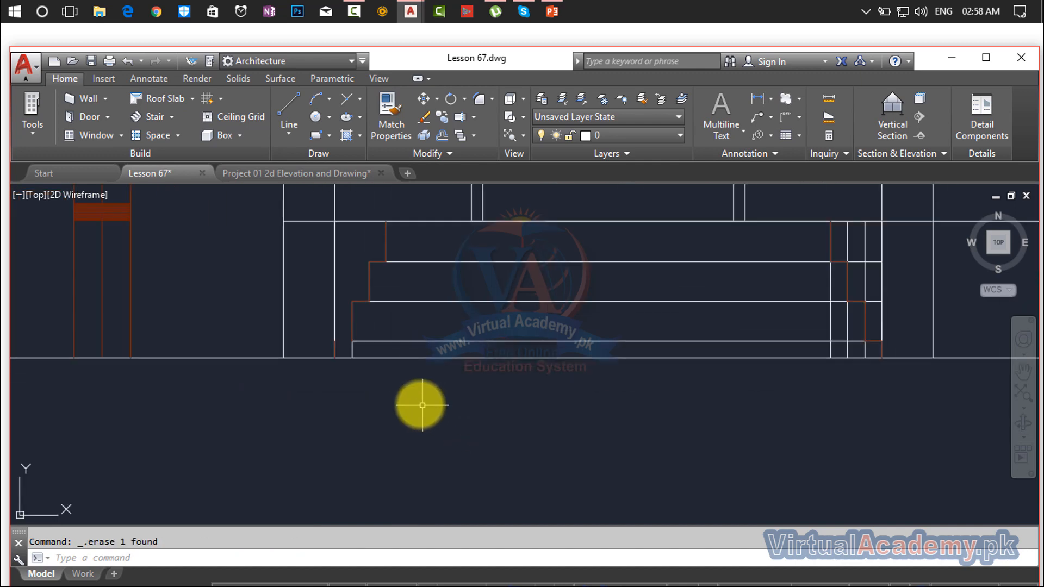
pyautogui.scroll(3, 351, 358)
pyautogui.scroll(-3, 351, 358)
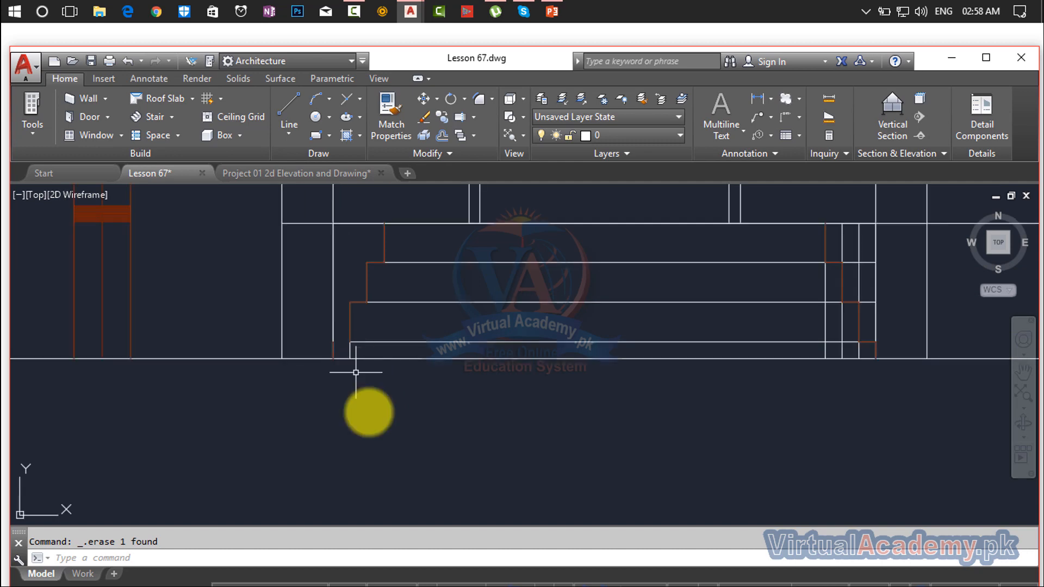
pyautogui.scroll(4, 345, 360)
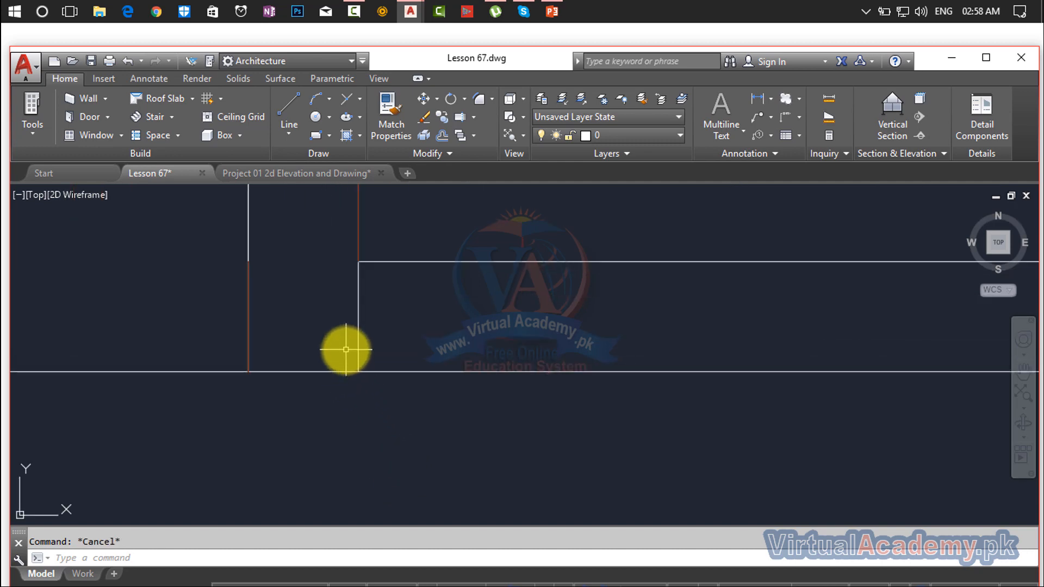
pyautogui.write('f')
pyautogui.press('Return')
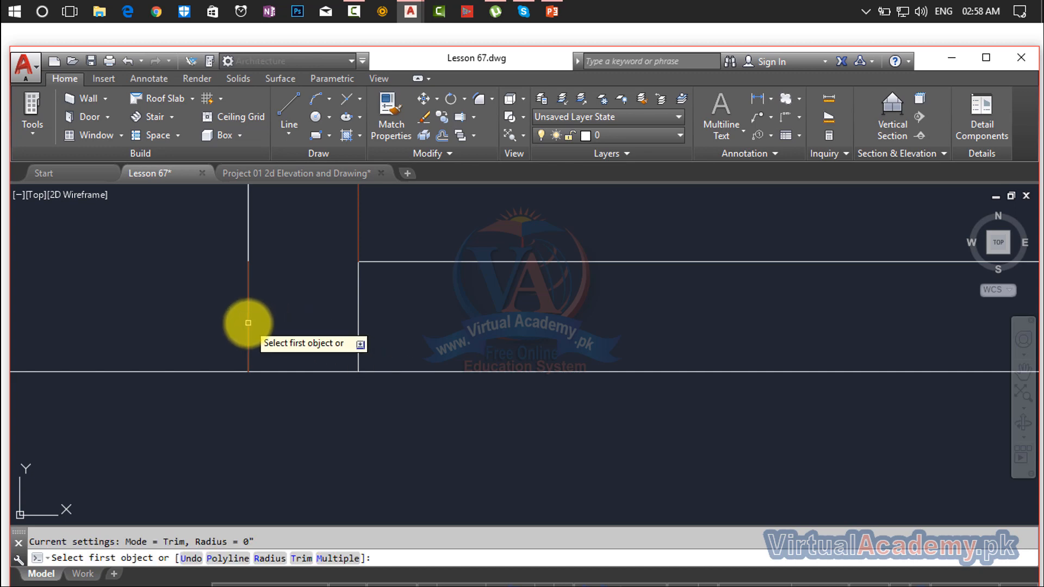
pyautogui.click(247, 322)
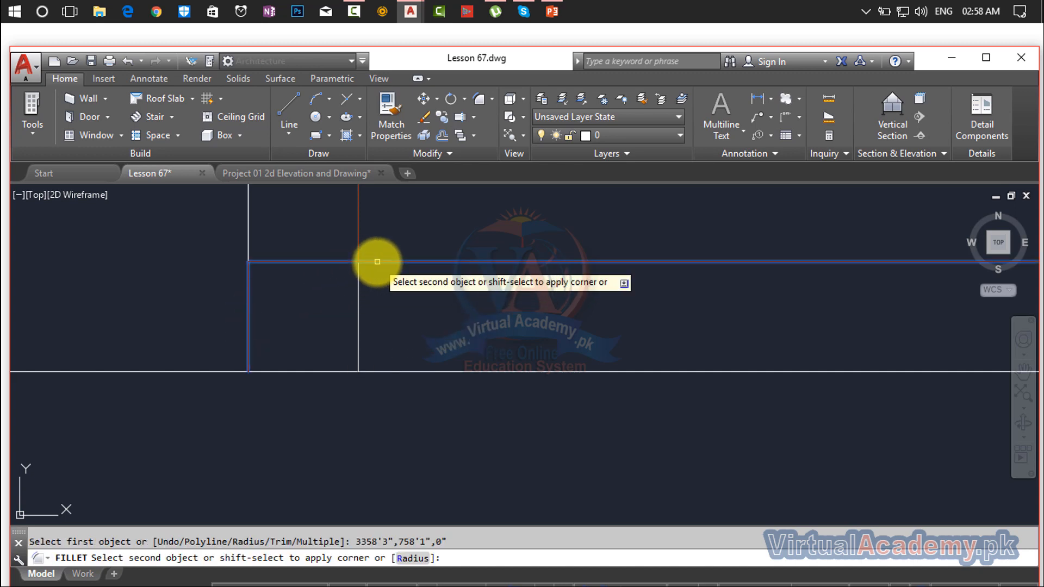
pyautogui.click(377, 261)
pyautogui.scroll(1, 378, 334)
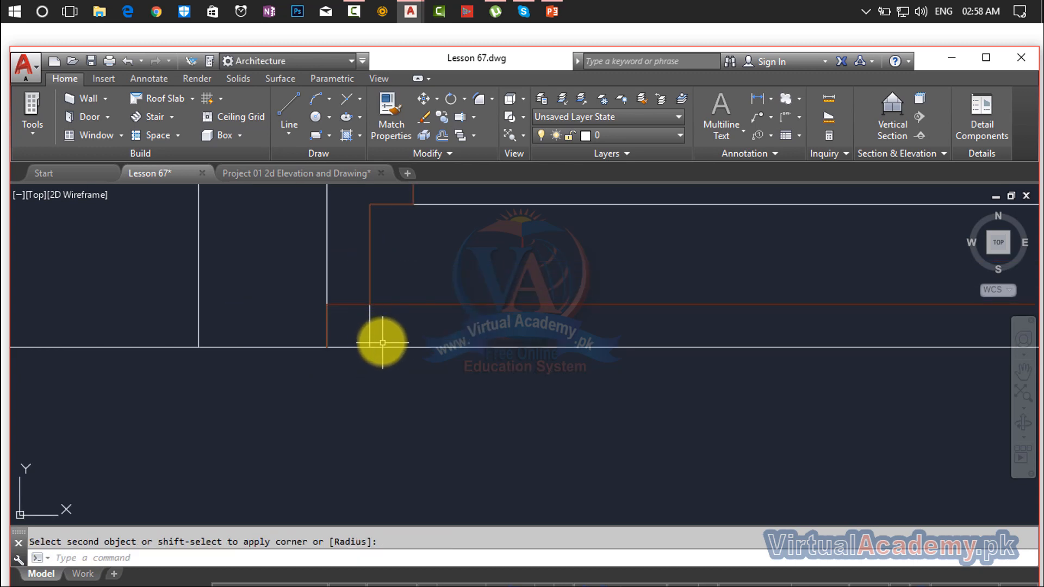
pyautogui.click(370, 329)
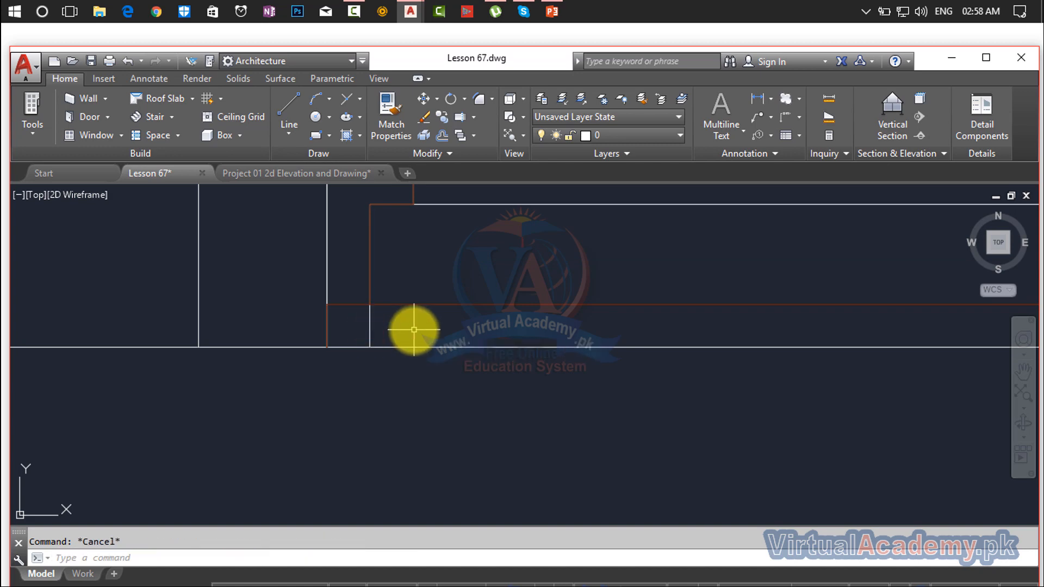
# Trim the leftover vertical line pieces below the lowest step edge at both ends of the entrance steps.
pyautogui.press('Return')
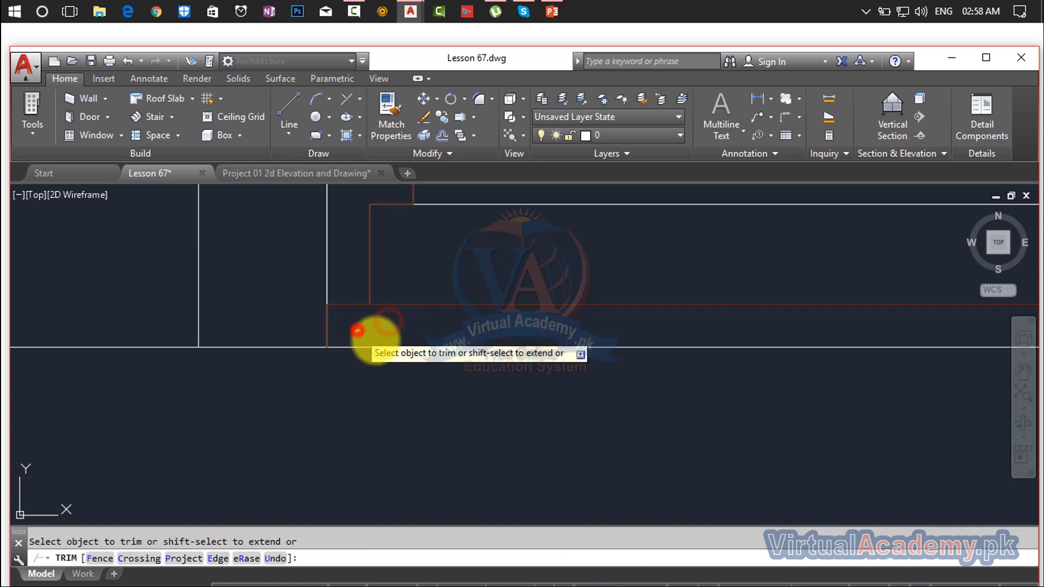
pyautogui.scroll(-2, 366, 339)
pyautogui.moveTo(460, 354); pyautogui.dragTo(355, 375, button='middle')
pyautogui.scroll(6, 560, 348)
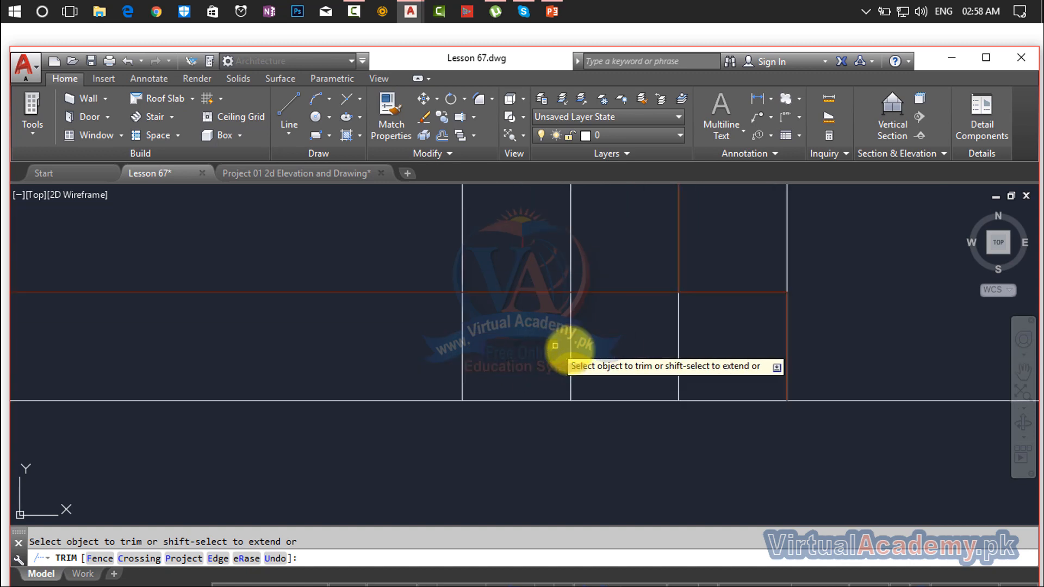
pyautogui.click(710, 345)
pyautogui.click(398, 377)
# Trim the leftover vertical line pieces on both sides of the riser just above the lowest step at the right end.
pyautogui.scroll(-4, 495, 426)
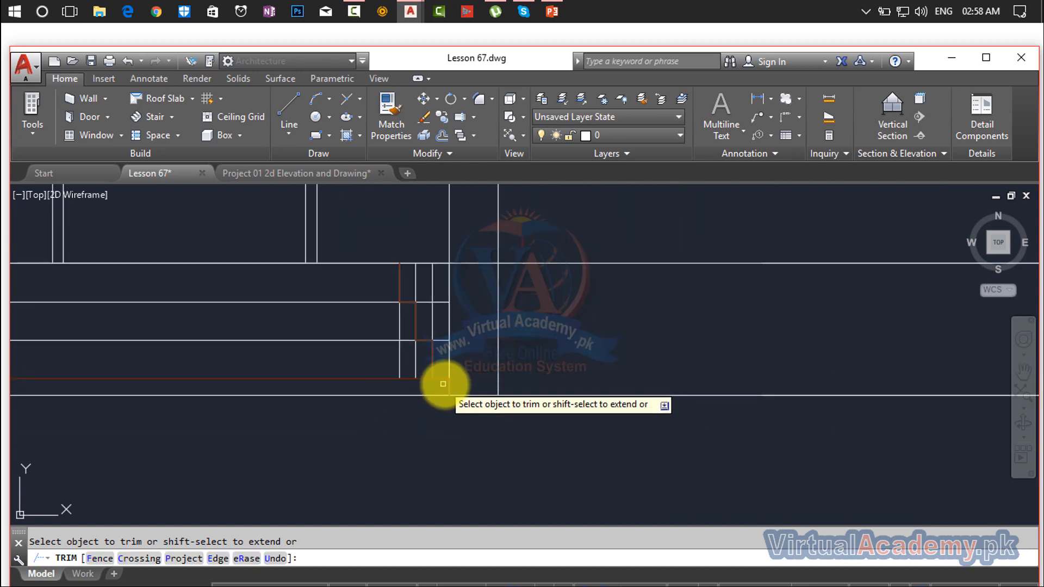
pyautogui.click(450, 372)
pyautogui.click(441, 361)
pyautogui.scroll(3, 415, 366)
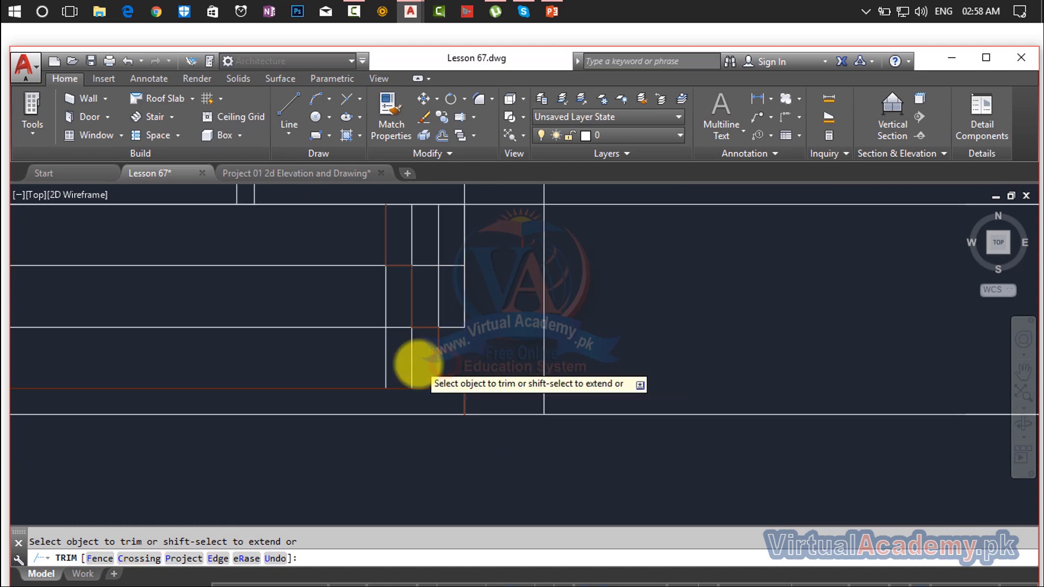
pyautogui.click(416, 357)
# Trim the leftover vertical line pieces around the upper two risers of the right stepped outline.
pyautogui.click(501, 268)
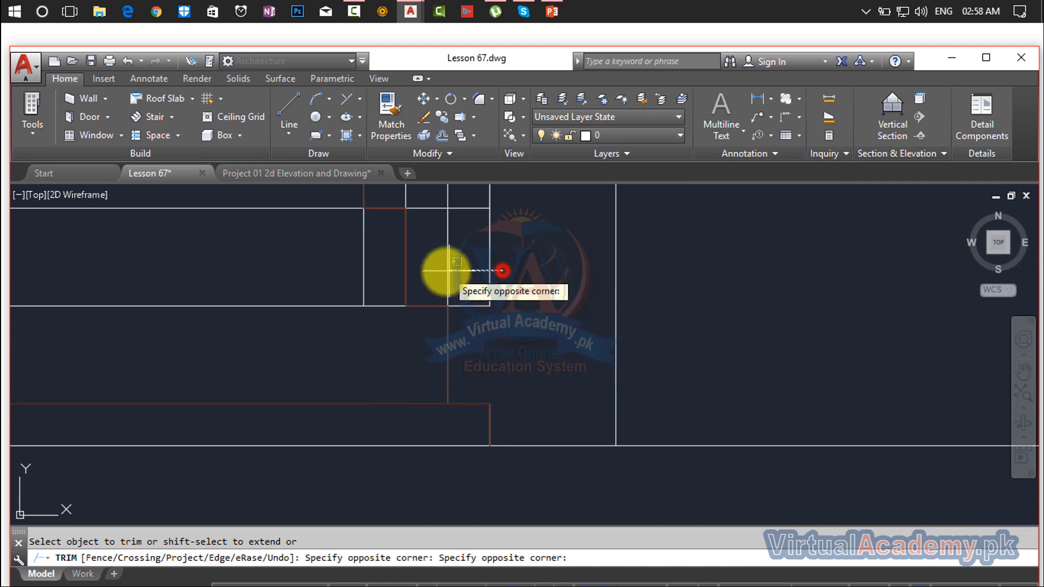
pyautogui.click(435, 271)
pyautogui.click(373, 272)
pyautogui.click(335, 272)
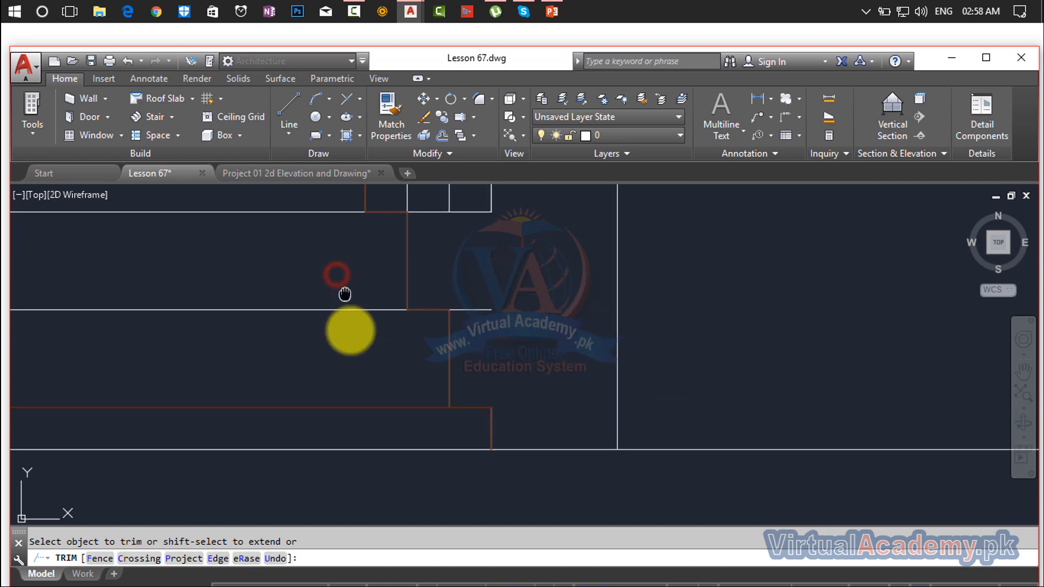
pyautogui.moveTo(451, 322); pyautogui.dragTo(479, 433, button='middle')
pyautogui.click(531, 382)
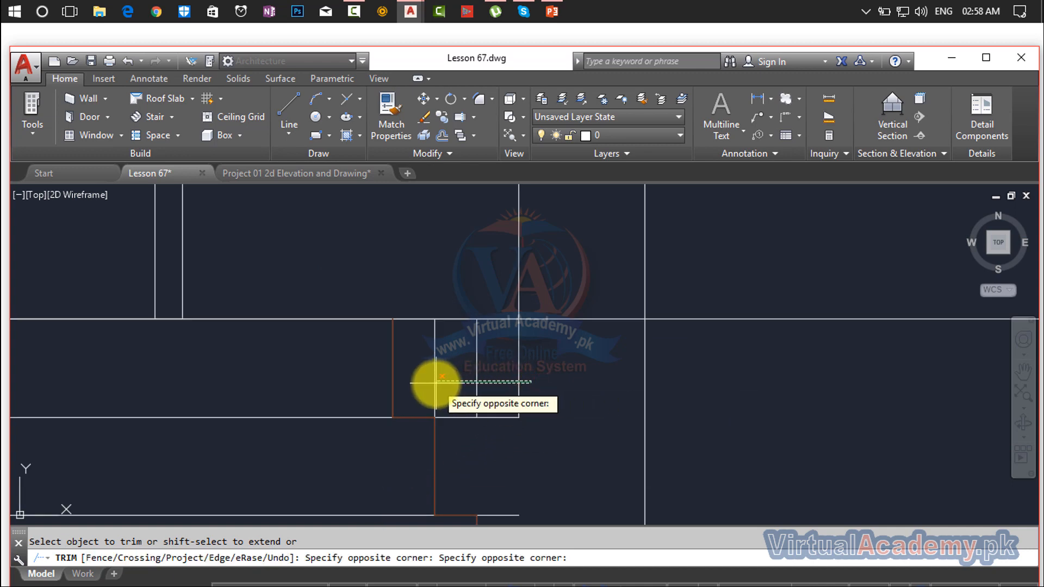
pyautogui.click(451, 377)
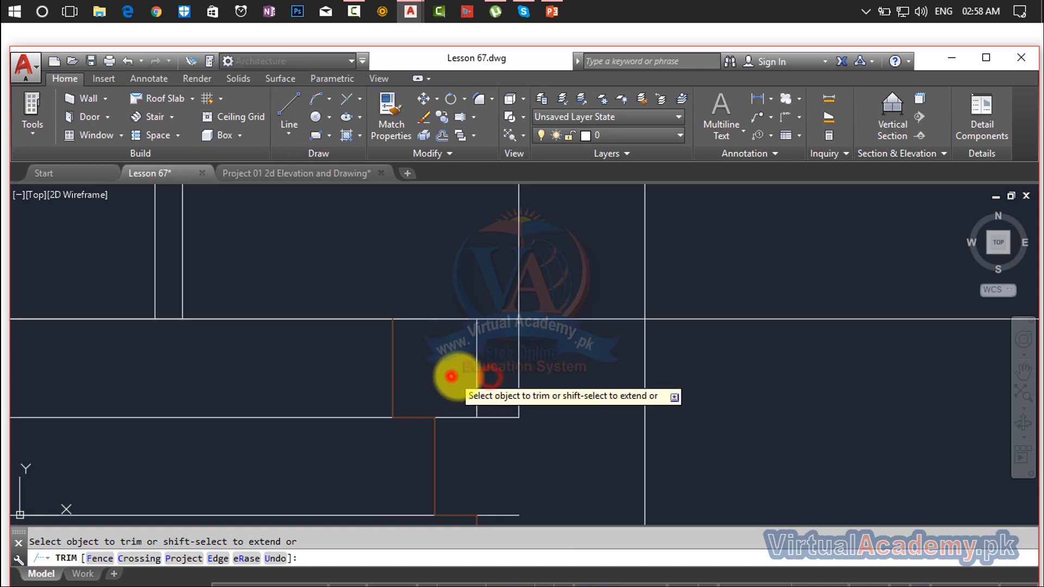
# Erase the two remaining vertical pieces outside the top riser at the right end of the steps.
pyautogui.press('Escape')
pyautogui.click(530, 363)
pyautogui.click(467, 372)
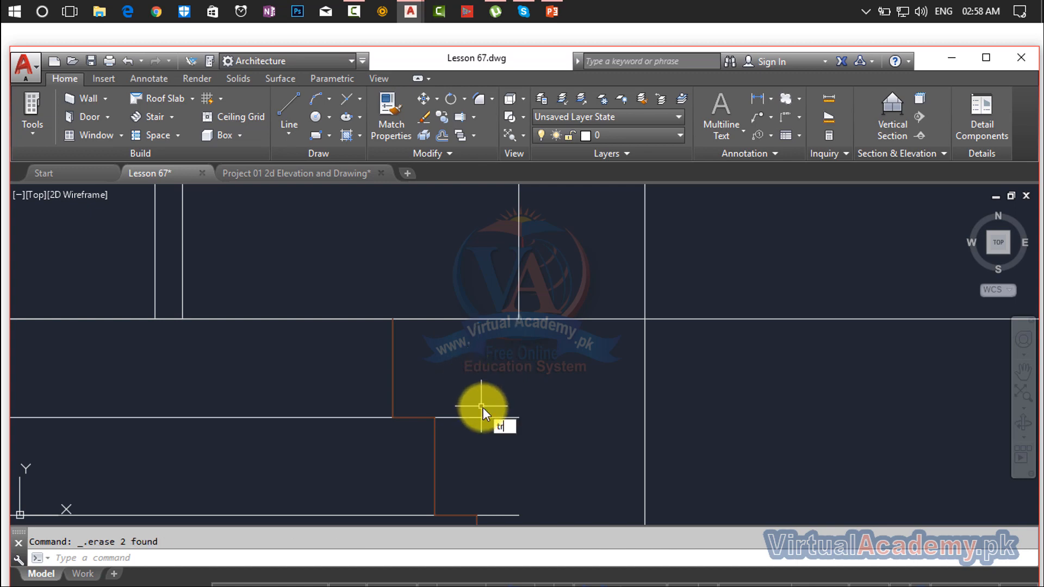
# Trim the horizontal step edges where they project past the right stepped outline.
pyautogui.press('Return')
pyautogui.press('Return')
pyautogui.click(495, 392)
pyautogui.click(478, 433)
pyautogui.scroll(-2, 490, 447)
pyautogui.click(513, 459)
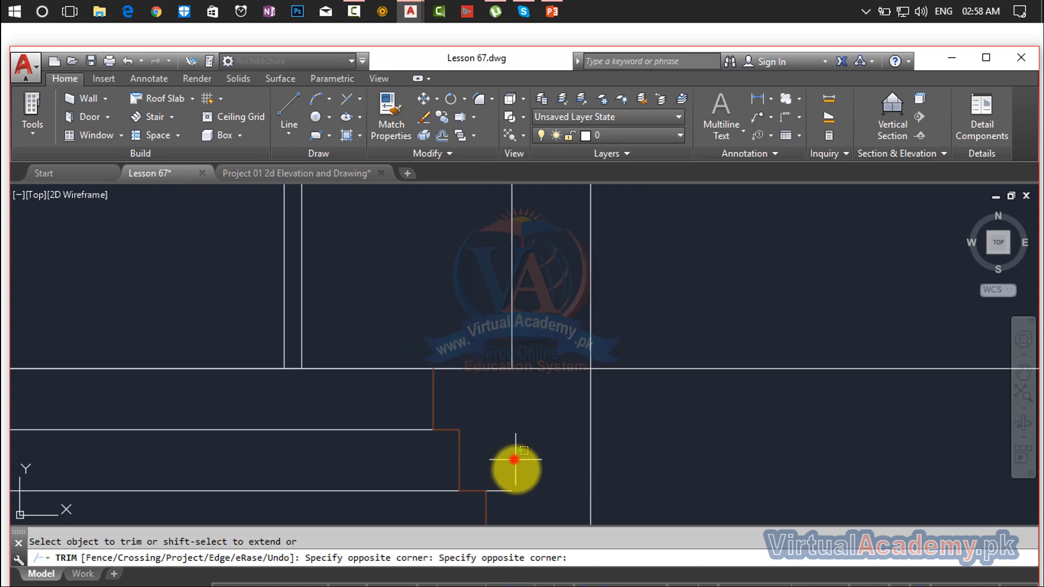
pyautogui.click(509, 502)
pyautogui.scroll(-3, 503, 492)
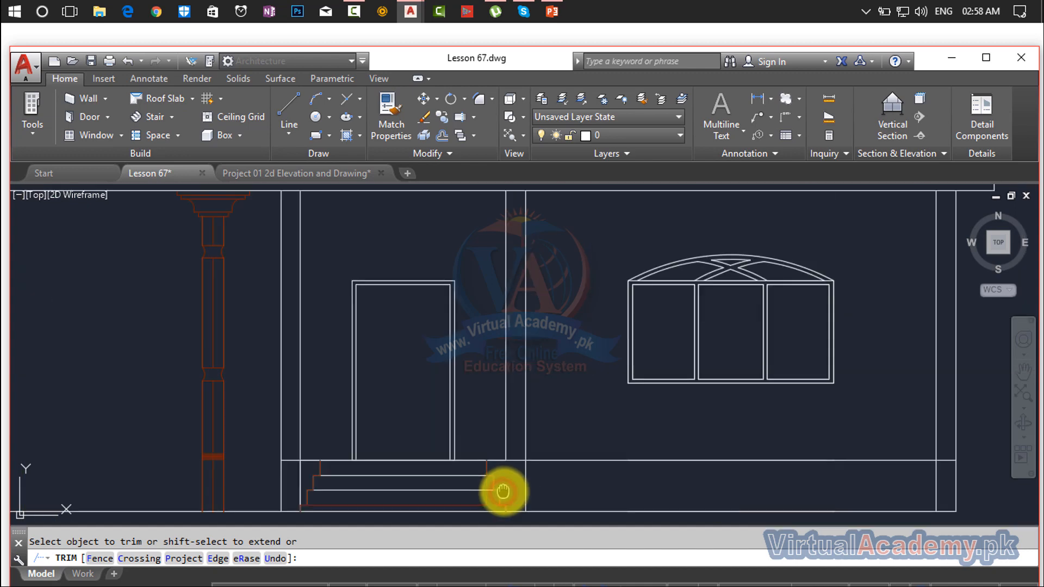
pyautogui.moveTo(503, 492); pyautogui.dragTo(509, 409, button='middle')
pyautogui.press('Escape')
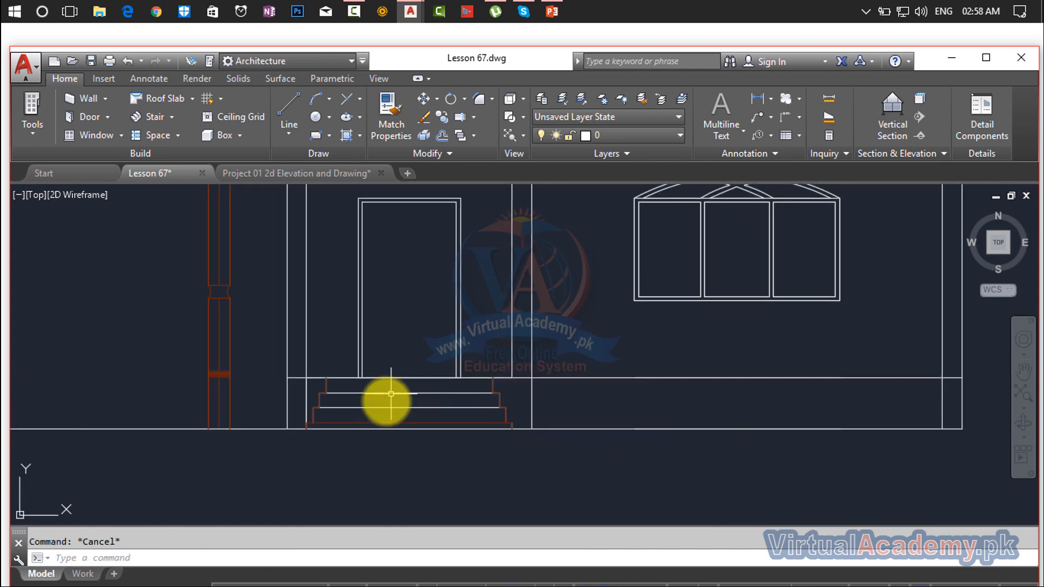
# Match the properties of the brown lowest step edge onto the two white step edges above it.
pyautogui.scroll(2, 406, 428)
pyautogui.moveTo(403, 427); pyautogui.dragTo(498, 461, button='middle')
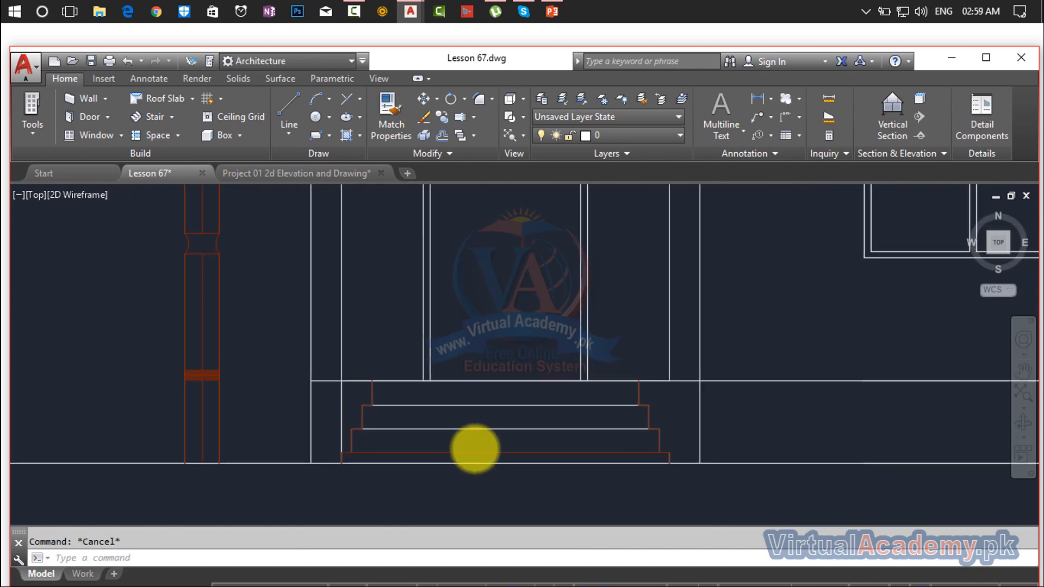
pyautogui.scroll(2, 475, 448)
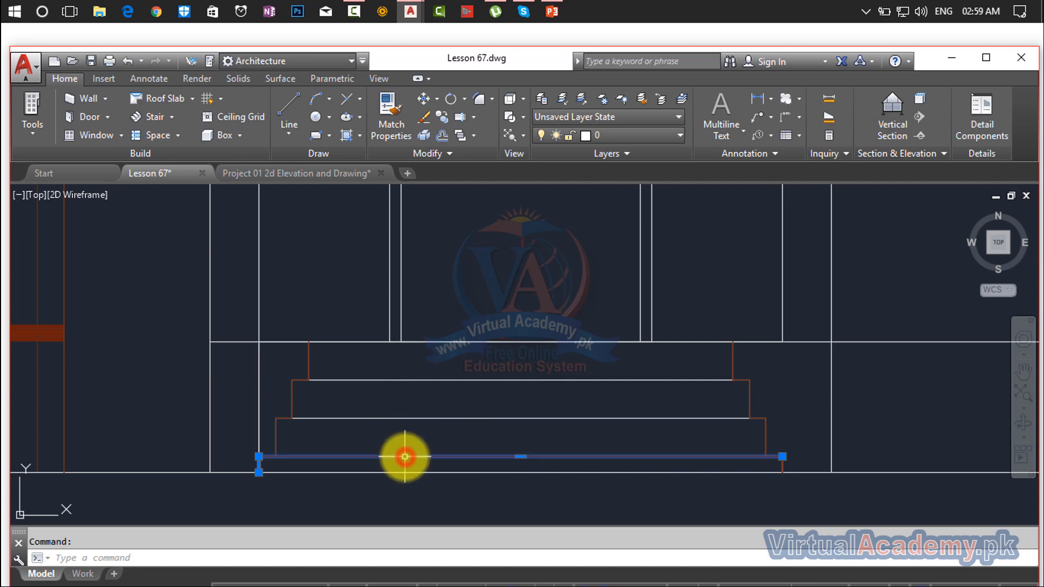
pyautogui.click(388, 131)
pyautogui.click(432, 368)
pyautogui.click(431, 431)
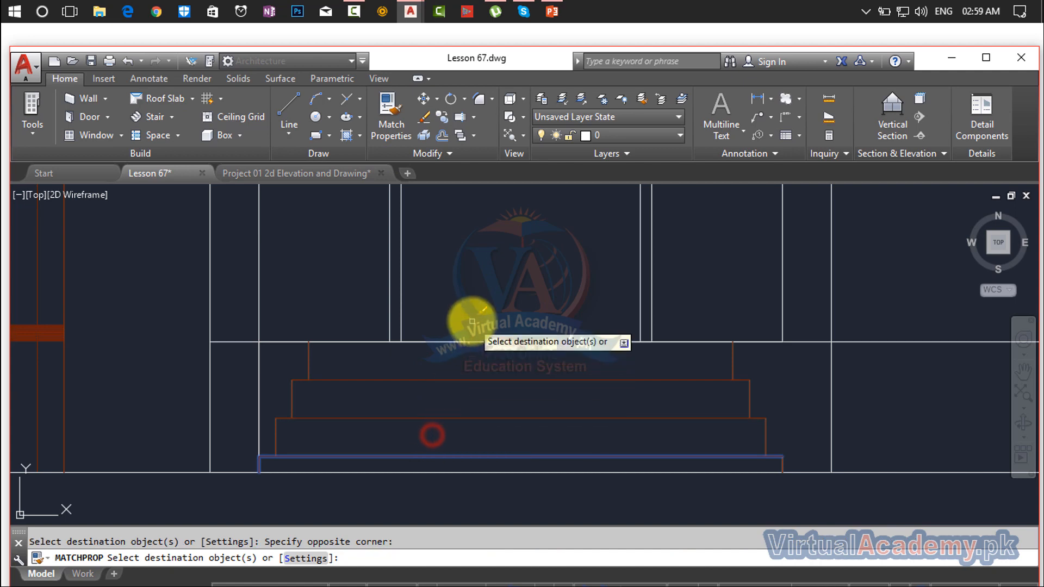
pyautogui.click(470, 319)
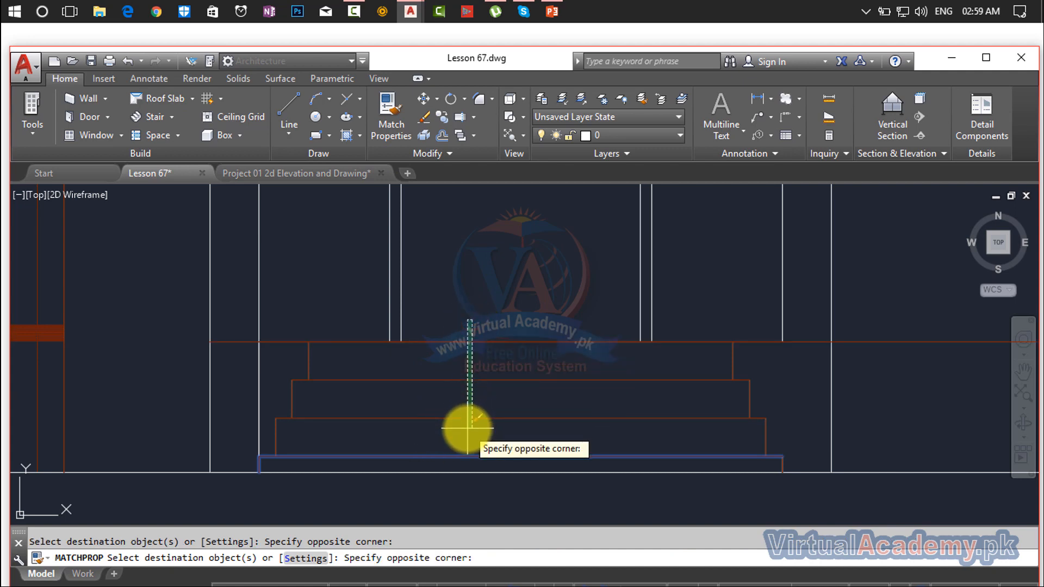
pyautogui.press('Escape')
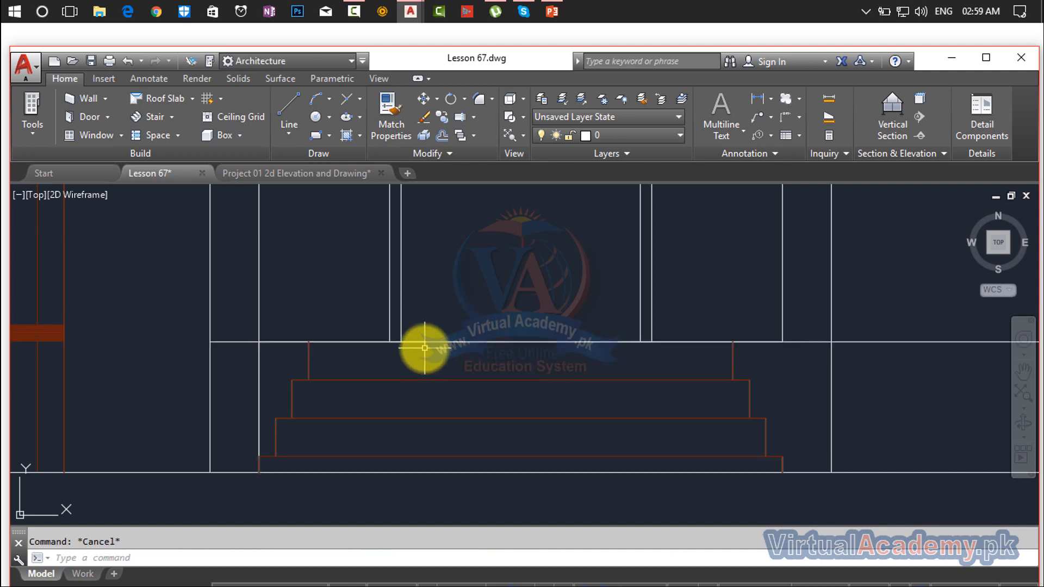
# Draw a line along the top of the entrance steps between the upper ends of the left and right risers.
pyautogui.write('l')
pyautogui.press('Return')
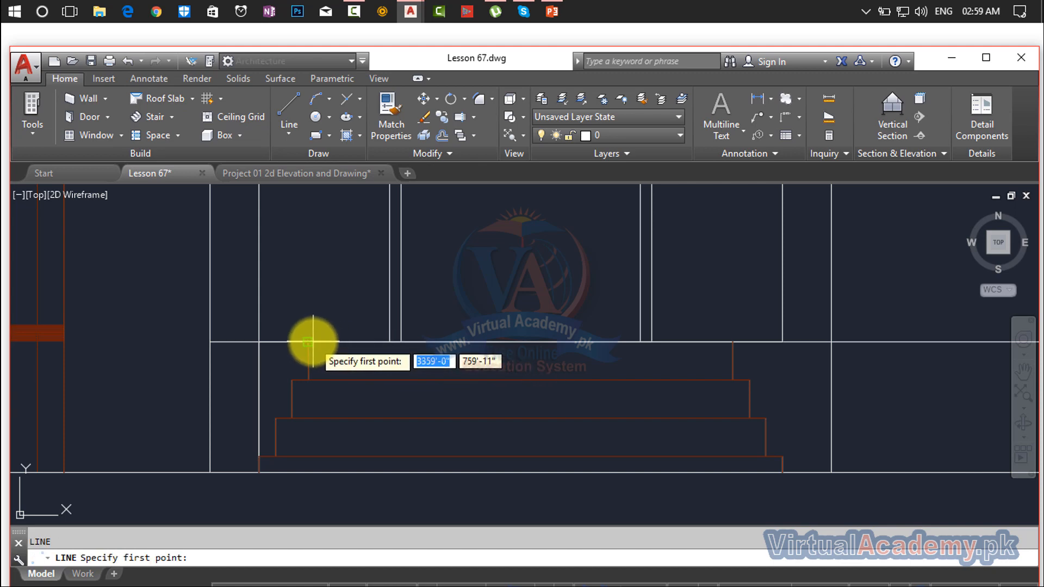
pyautogui.click(312, 342)
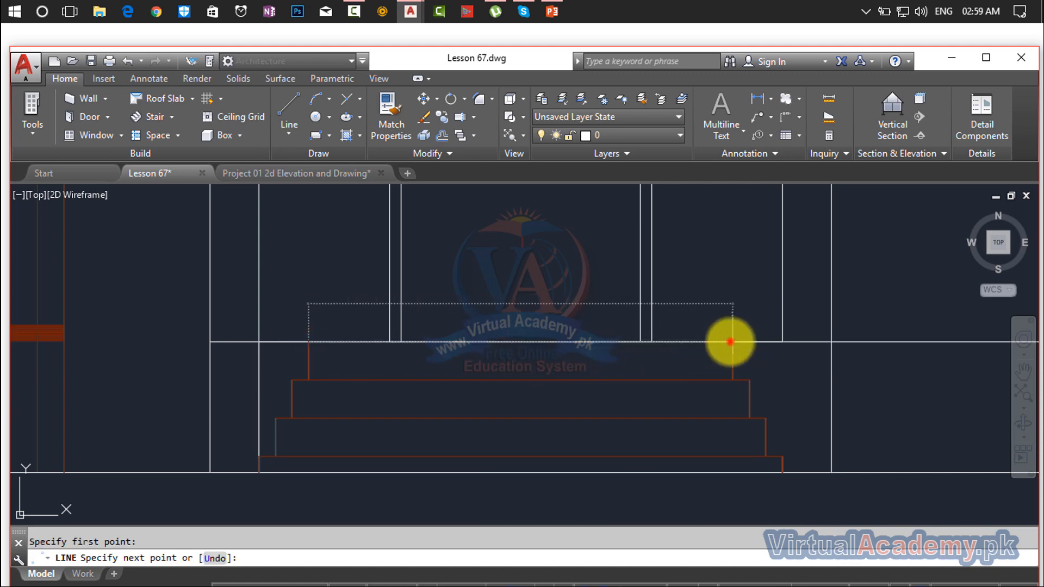
pyautogui.scroll(-5, 598, 401)
pyautogui.press('Escape')
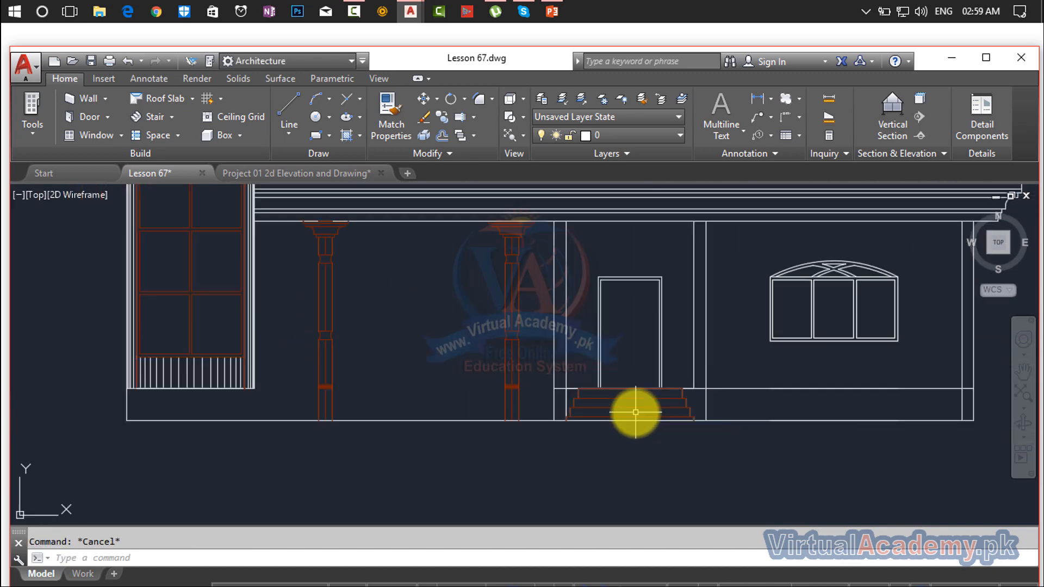
# Copy the complete front elevation horizontally to the right of the original, using its lower-right corner as base point.
pyautogui.scroll(-6, 635, 413)
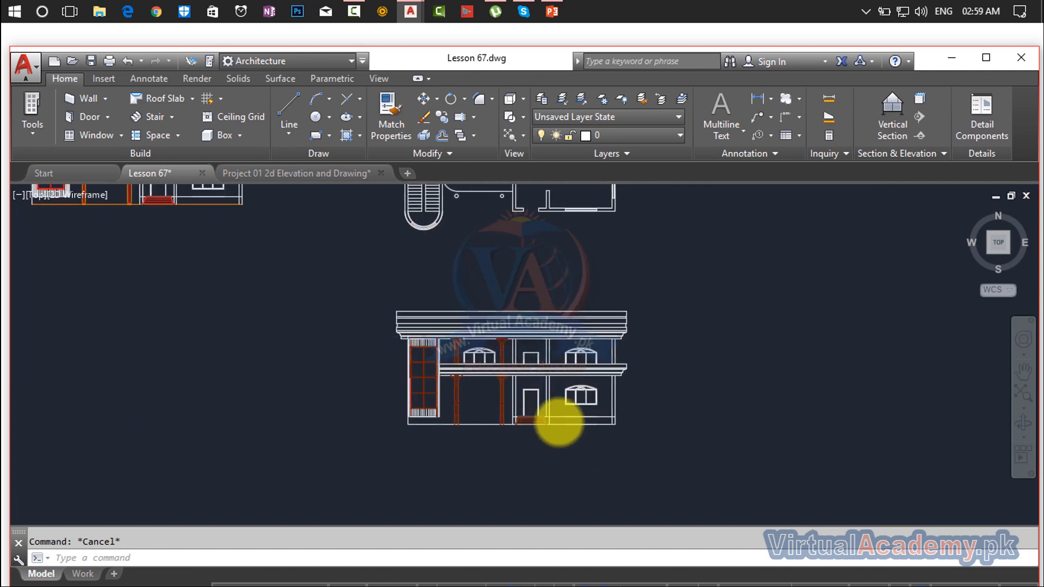
pyautogui.scroll(-2, 559, 421)
pyautogui.scroll(2, 500, 409)
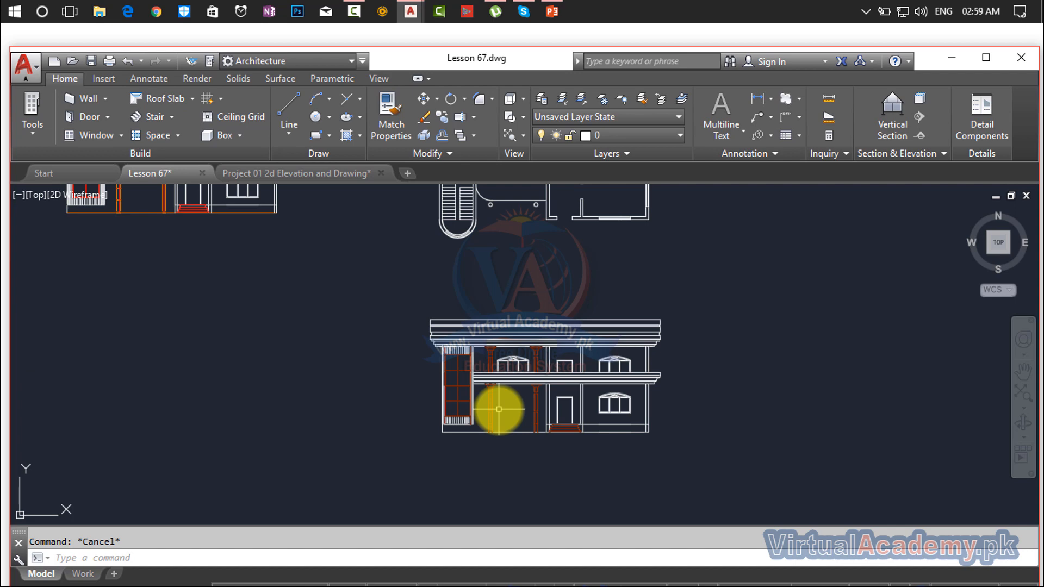
pyautogui.scroll(-2, 499, 409)
pyautogui.moveTo(499, 408); pyautogui.dragTo(434, 417, button='middle')
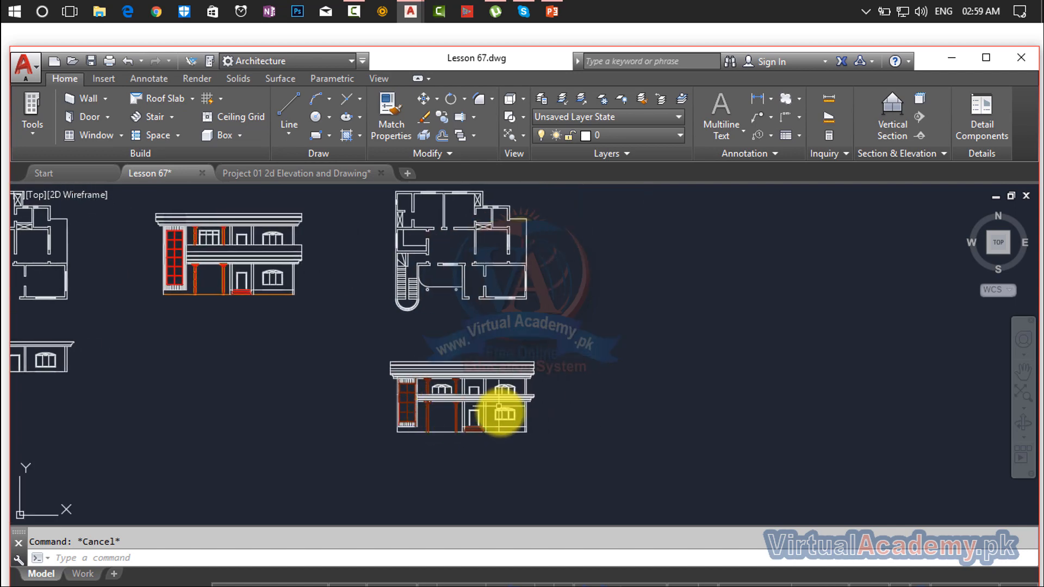
pyautogui.scroll(2, 501, 415)
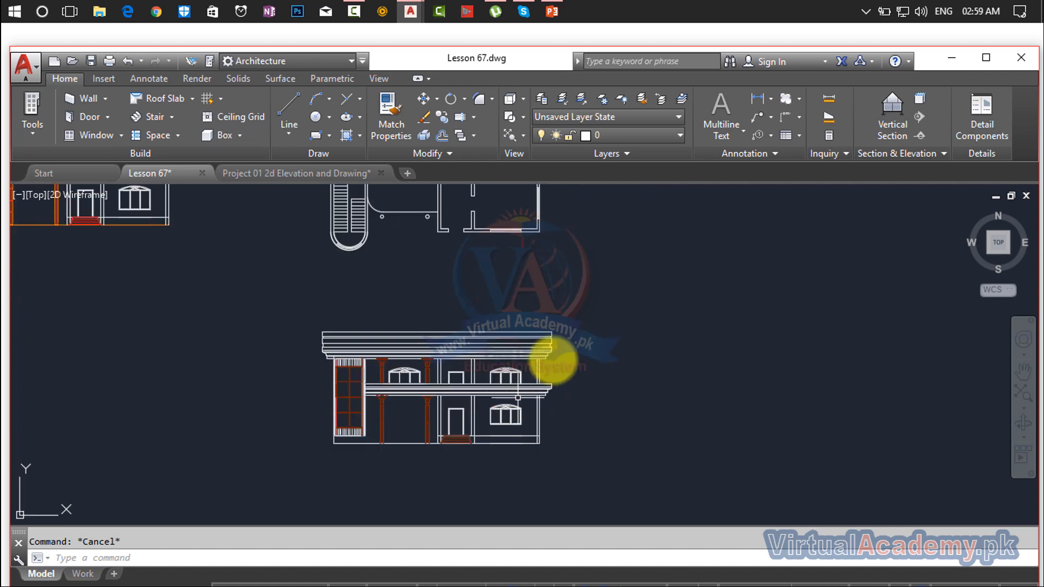
pyautogui.click(603, 302)
pyautogui.click(307, 462)
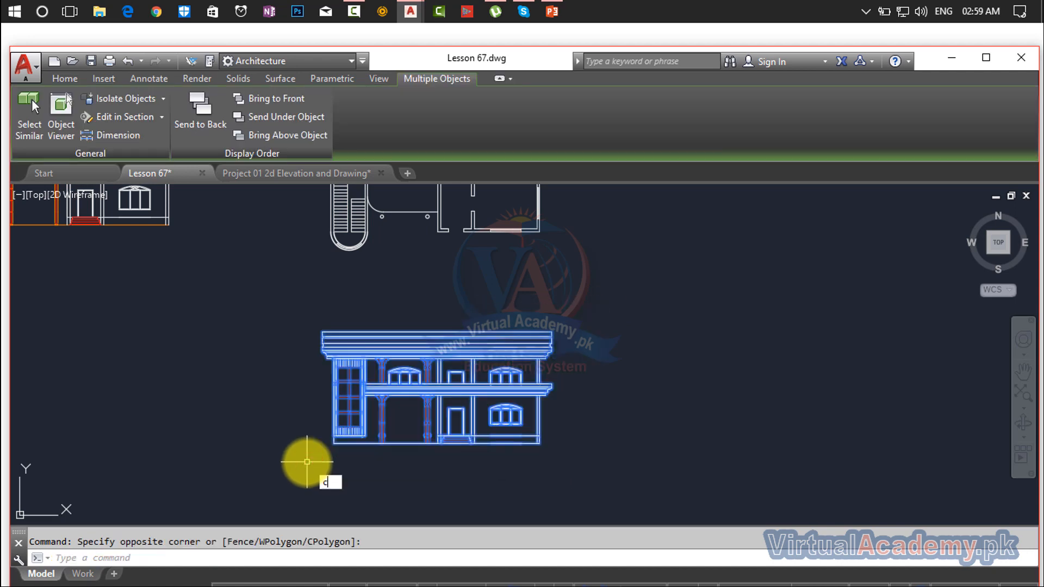
pyautogui.write('c')
pyautogui.press('Return')
pyautogui.click(539, 445)
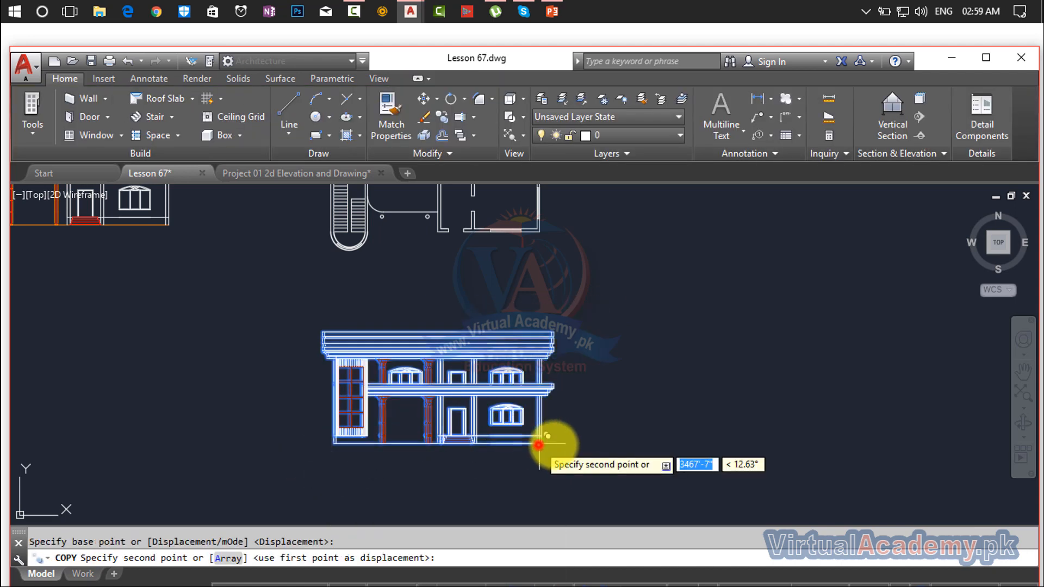
pyautogui.moveTo(538, 444); pyautogui.dragTo(321, 435, button='middle')
pyautogui.click(618, 435)
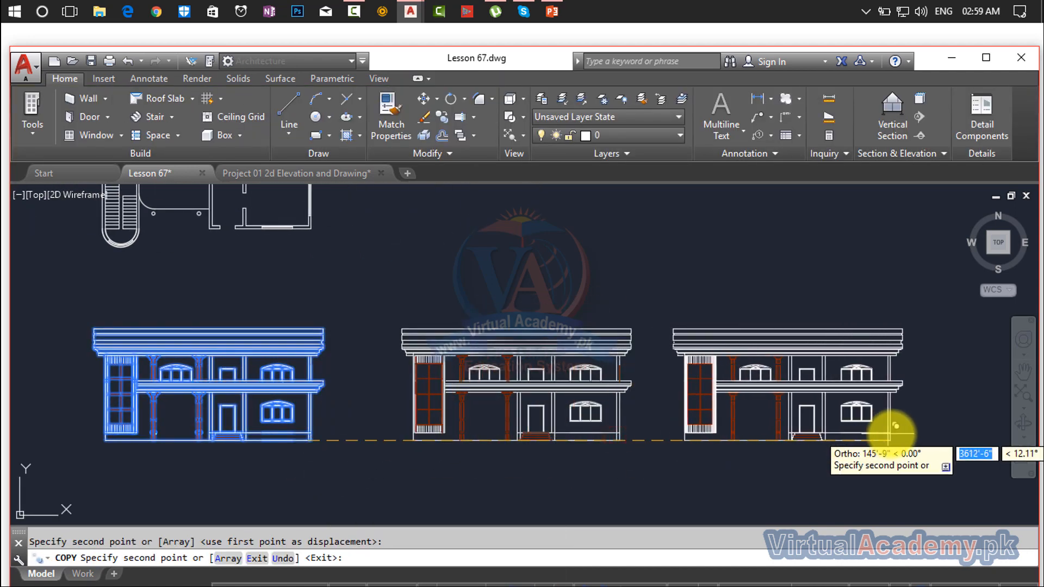
pyautogui.press('Escape')
# Erase the horizontal parapet lines above the roof cornice of the copied elevation.
pyautogui.scroll(4, 602, 348)
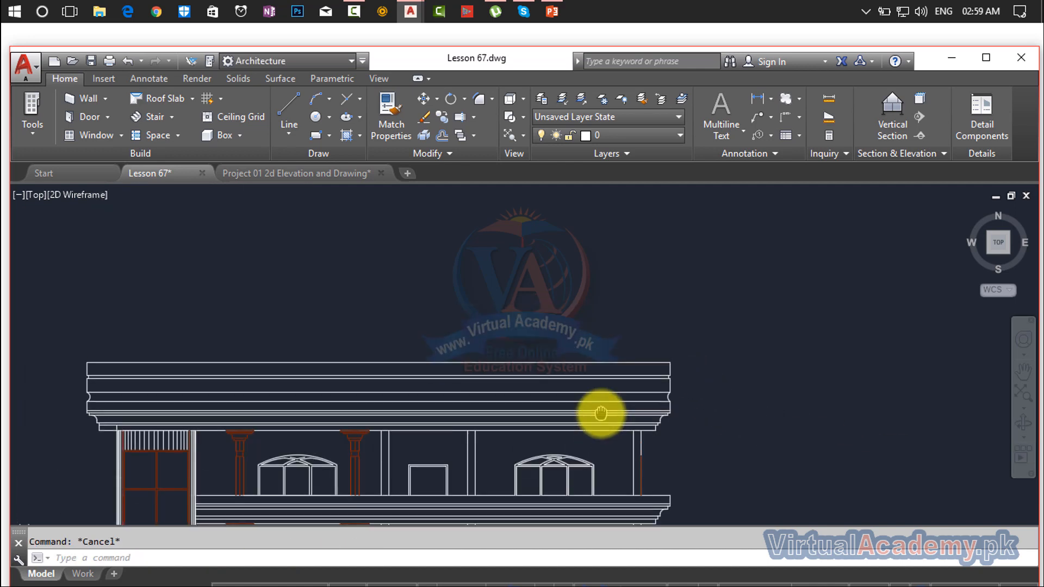
pyautogui.scroll(-4, 87, 397)
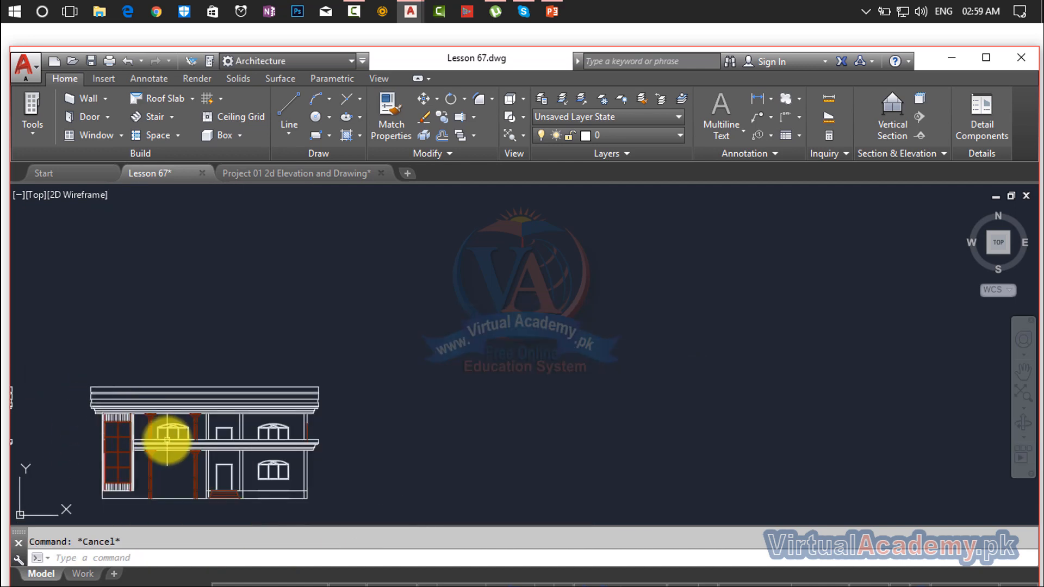
pyautogui.moveTo(152, 432); pyautogui.dragTo(477, 417, button='middle')
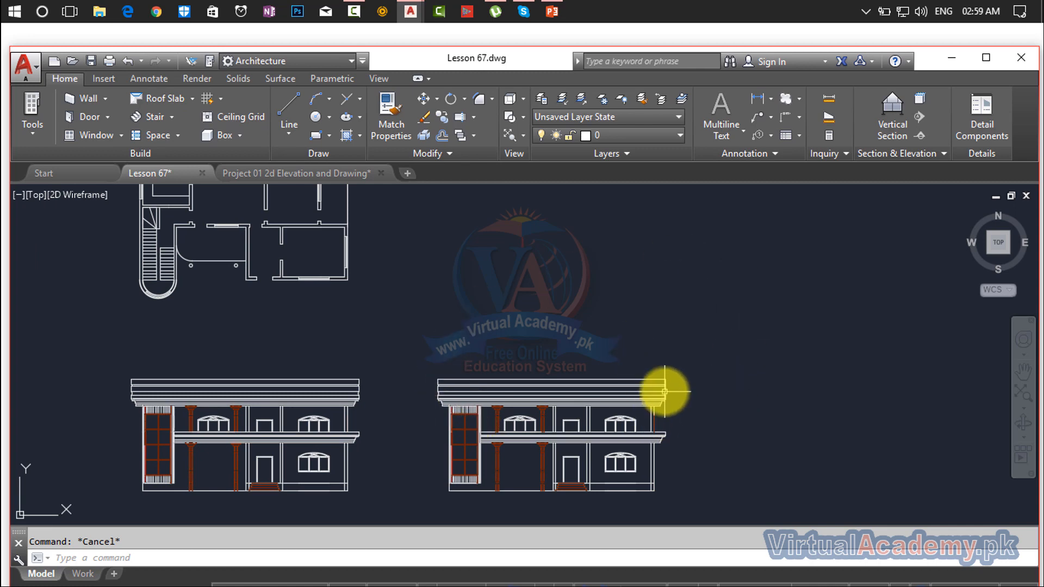
pyautogui.scroll(3, 665, 391)
pyautogui.click(728, 312)
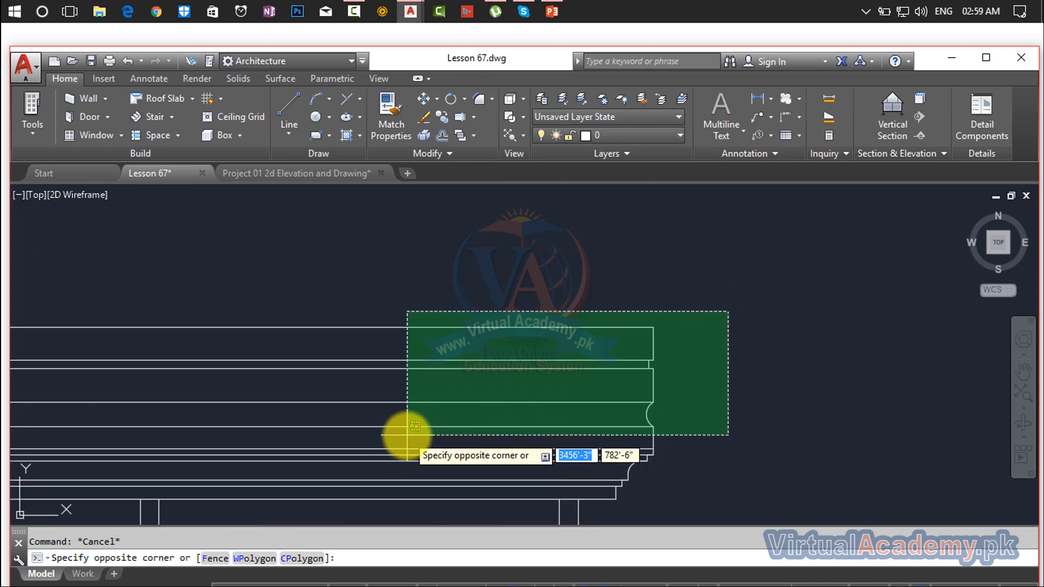
pyautogui.scroll(-4, 752, 373)
pyautogui.scroll(3, 820, 373)
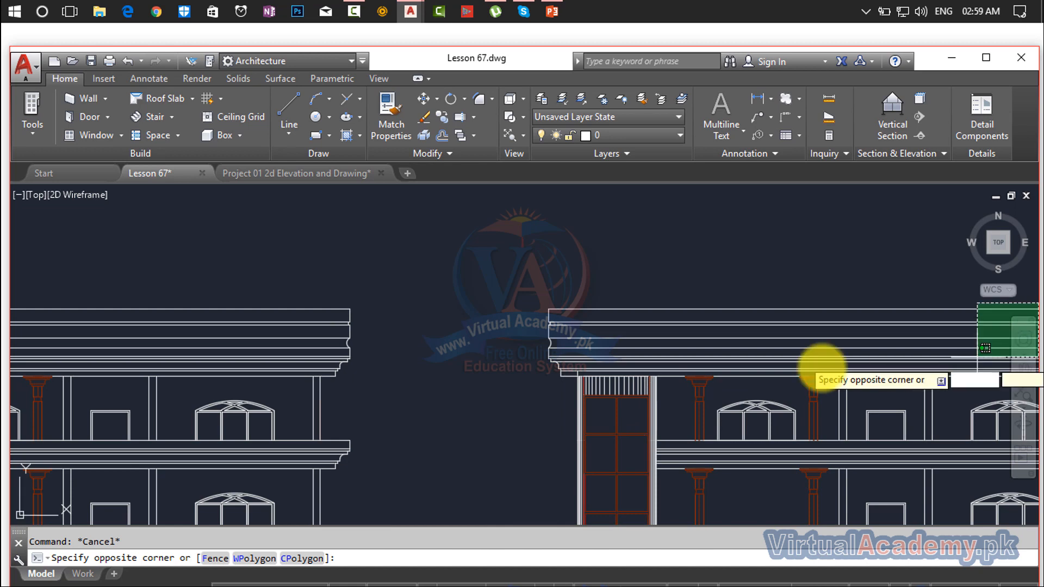
pyautogui.click(540, 349)
pyautogui.press('Delete')
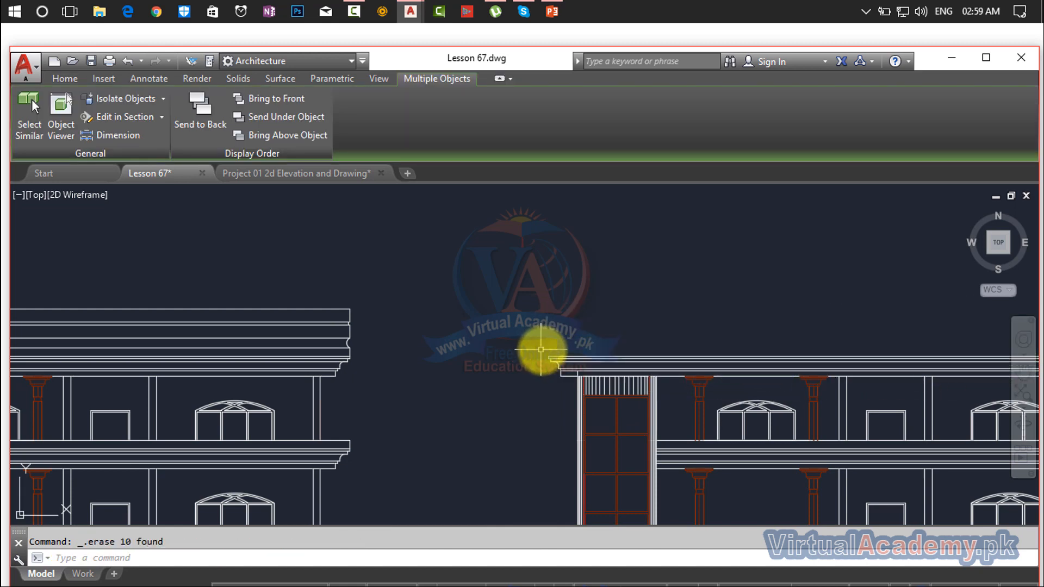
# Erase the leftover vertical and curved parapet end pieces above the right end of the copied elevation's roof cornice.
pyautogui.scroll(4, 557, 353)
pyautogui.moveTo(651, 383); pyautogui.dragTo(84, 396, button='middle')
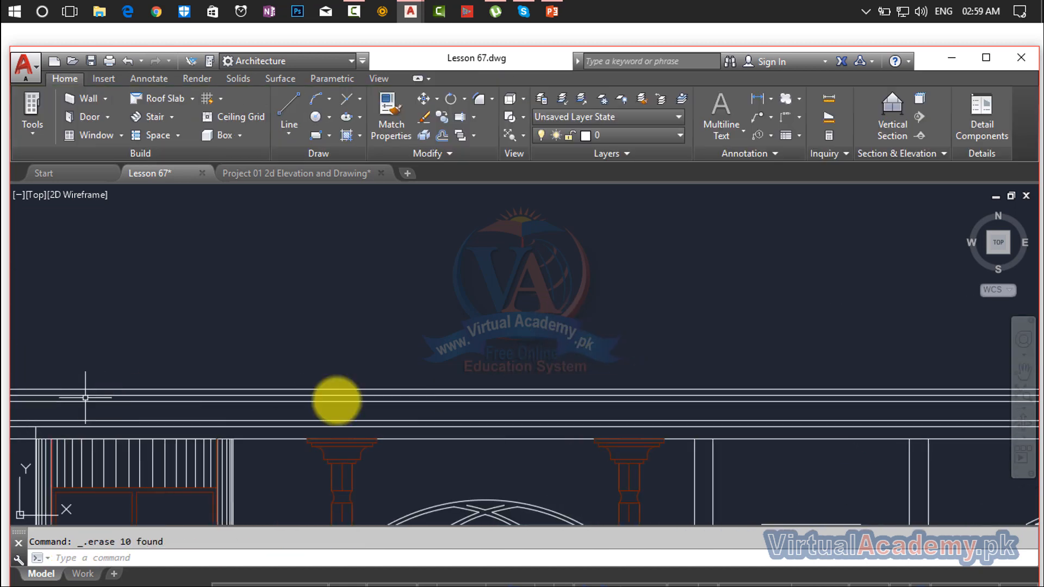
pyautogui.scroll(-4, 951, 389)
pyautogui.moveTo(951, 389); pyautogui.dragTo(357, 432, button='middle')
pyautogui.scroll(6, 516, 431)
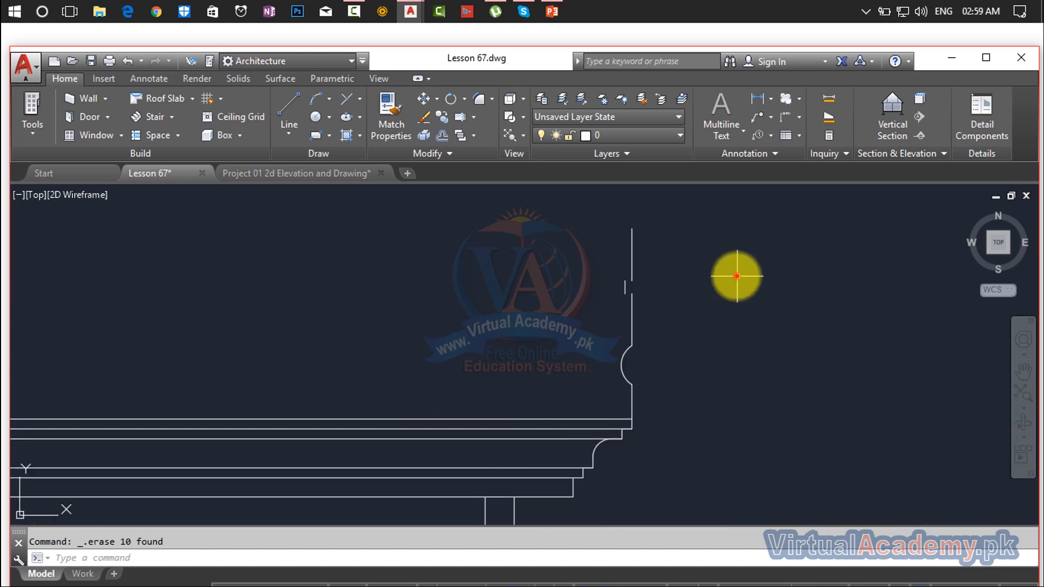
pyautogui.click(737, 274)
pyautogui.click(602, 399)
pyautogui.press('Delete')
pyautogui.scroll(-2, 601, 428)
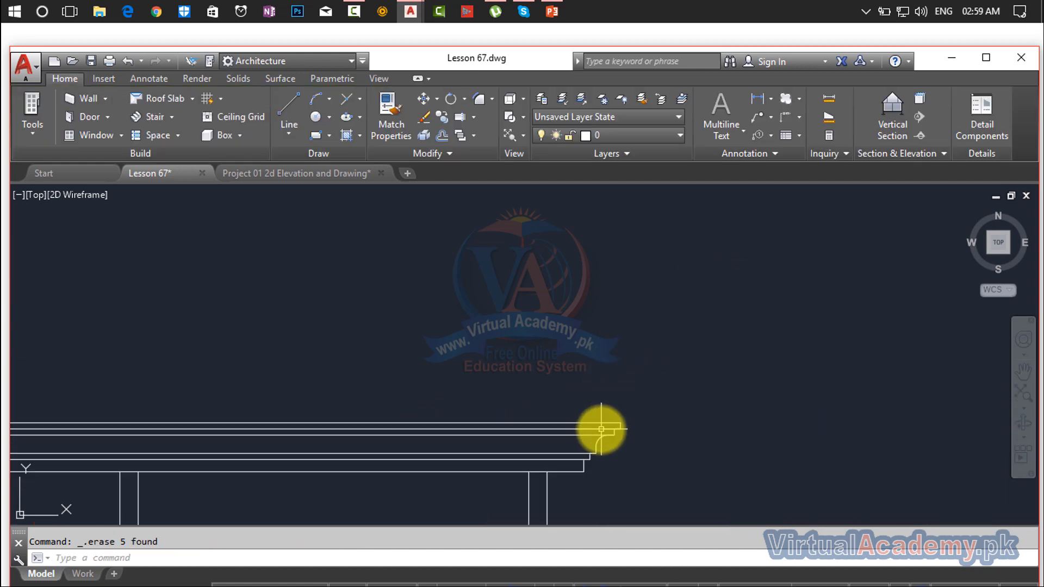
# Trim the plinth line on both sides of the copied elevation's entrance steps, between the steps and the adjacent wall lines.
pyautogui.moveTo(543, 427); pyautogui.dragTo(1025, 417, button='middle')
pyautogui.scroll(-2, 488, 412)
pyautogui.moveTo(486, 411); pyautogui.dragTo(538, 426, button='middle')
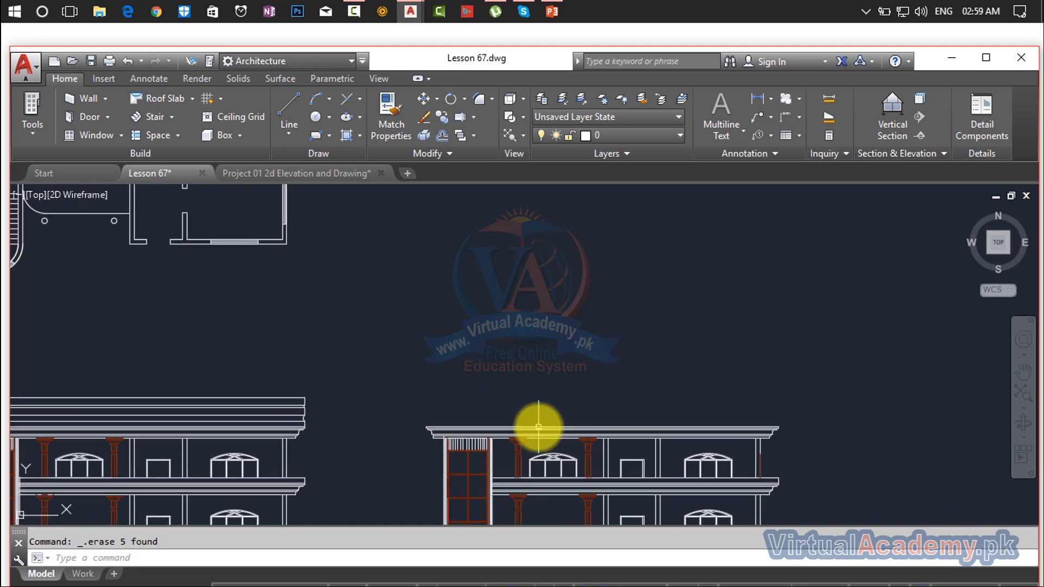
pyautogui.scroll(-2, 524, 366)
pyautogui.moveTo(524, 366); pyautogui.dragTo(527, 348, button='middle')
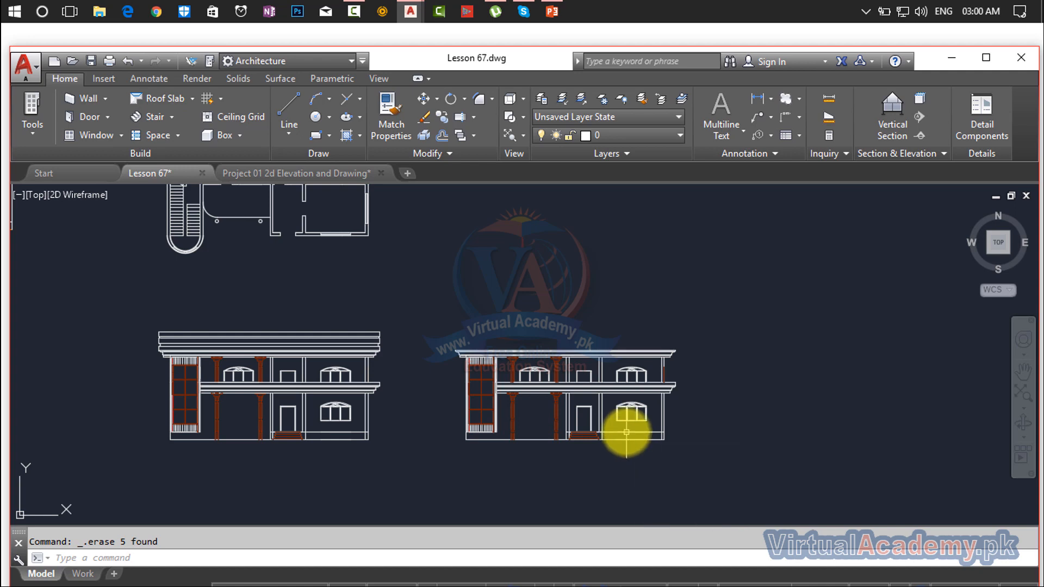
pyautogui.scroll(8, 574, 435)
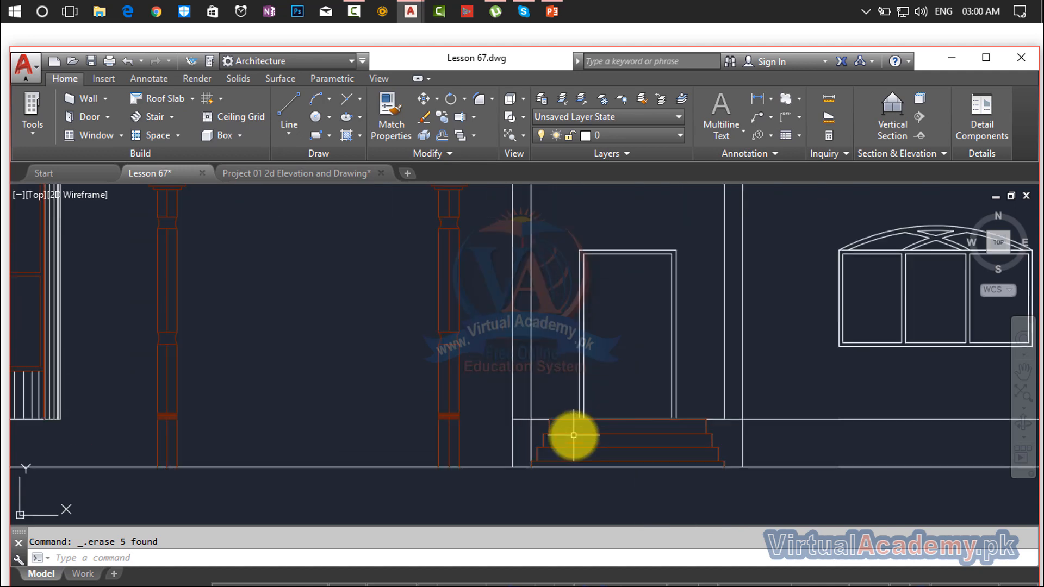
pyautogui.scroll(-3, 573, 435)
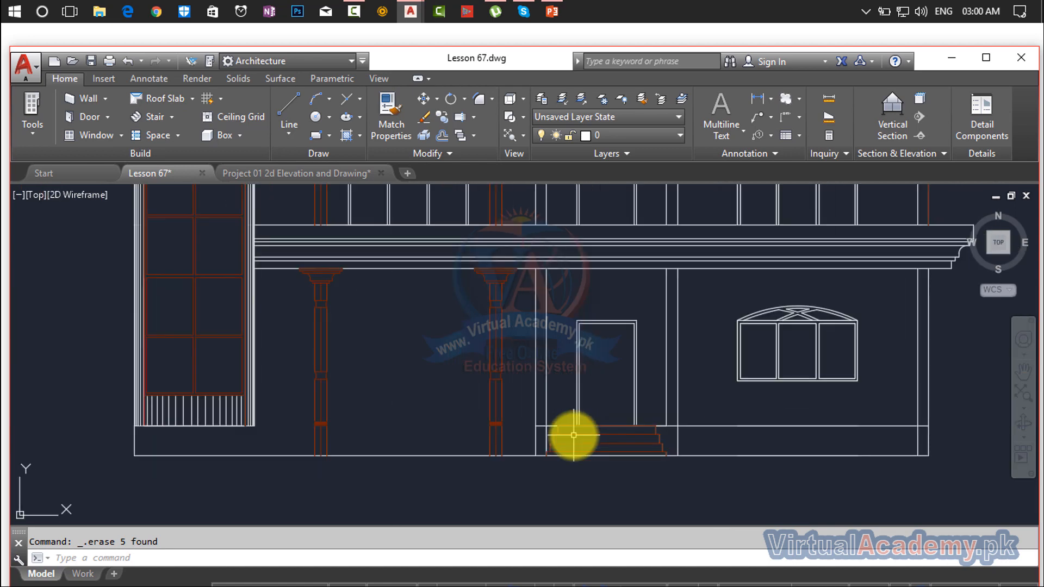
pyautogui.scroll(5, 573, 435)
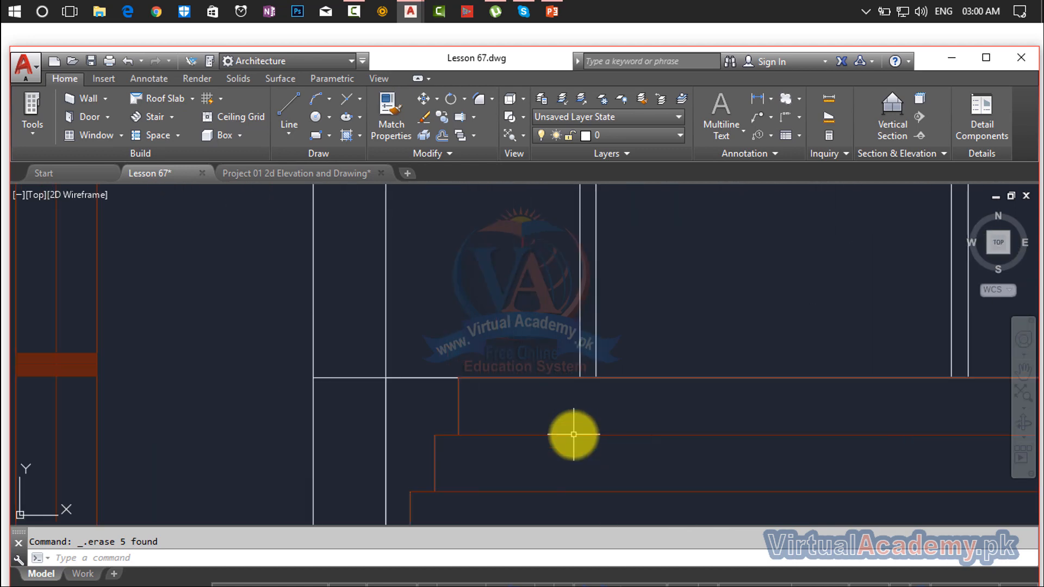
pyautogui.press('Escape')
pyautogui.click(378, 351)
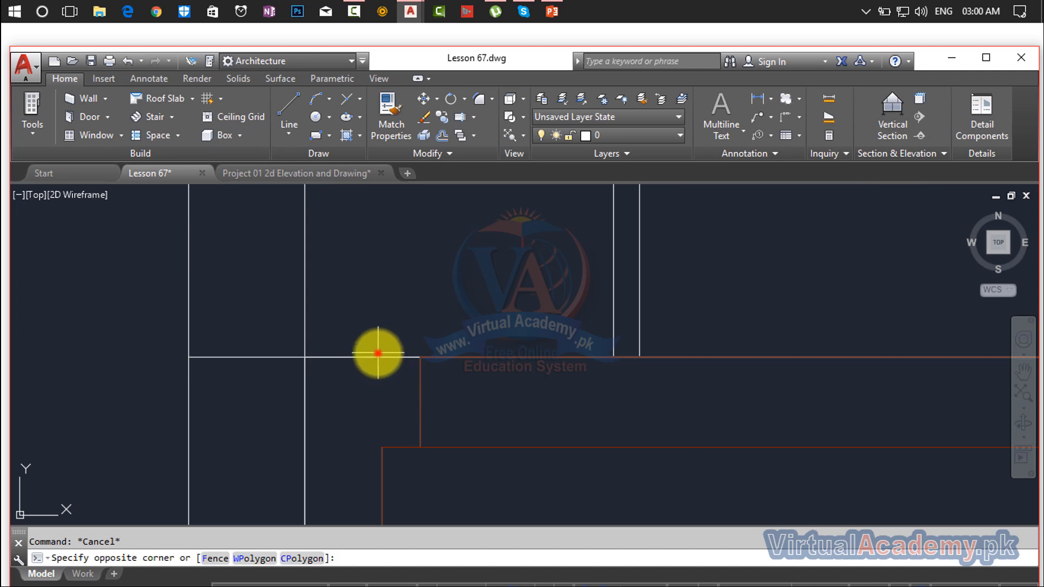
pyautogui.press('Escape')
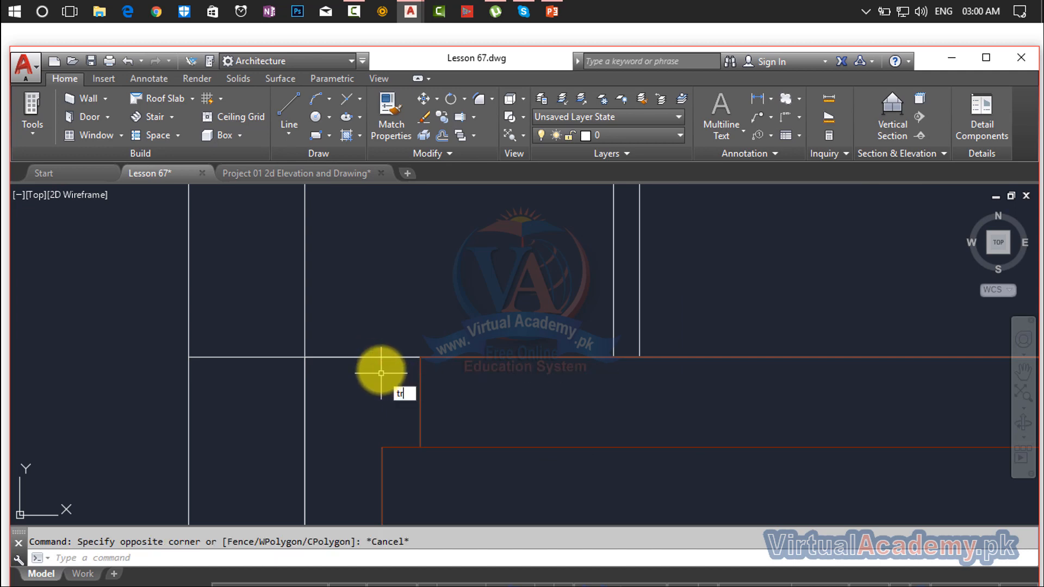
pyautogui.press('Return')
pyautogui.scroll(-2, 683, 354)
pyautogui.moveTo(683, 354); pyautogui.dragTo(560, 358, button='middle')
pyautogui.scroll(6, 527, 372)
pyautogui.click(517, 363)
pyautogui.click(512, 411)
pyautogui.scroll(-8, 511, 413)
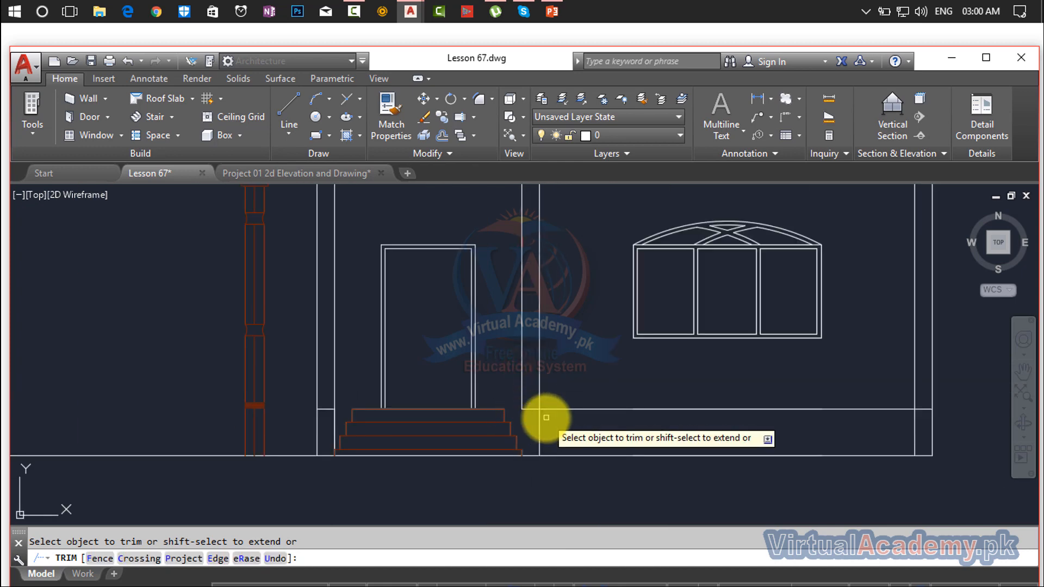
pyautogui.scroll(-4, 546, 418)
pyautogui.scroll(6, 523, 422)
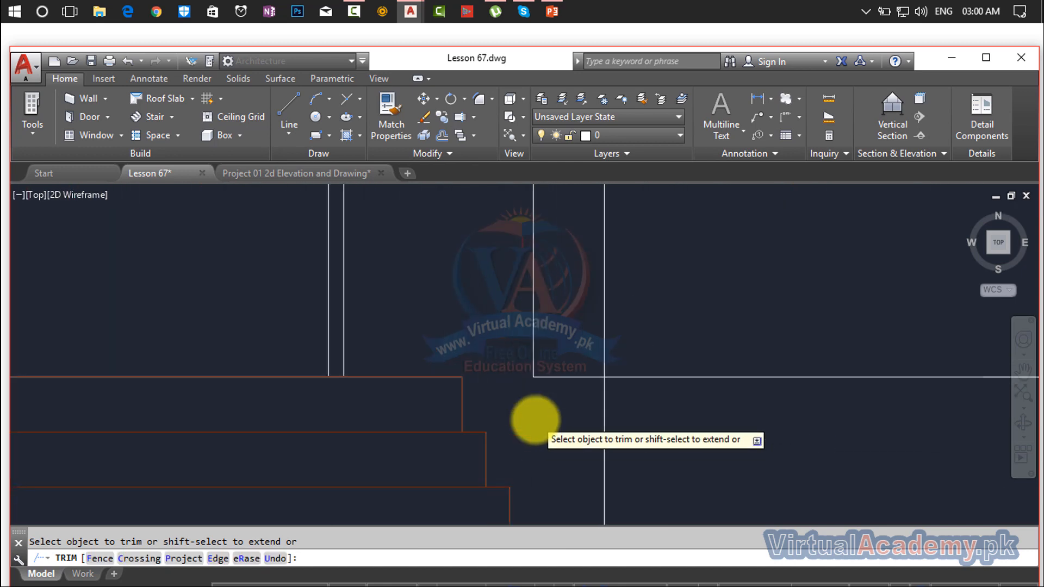
pyautogui.press('Escape')
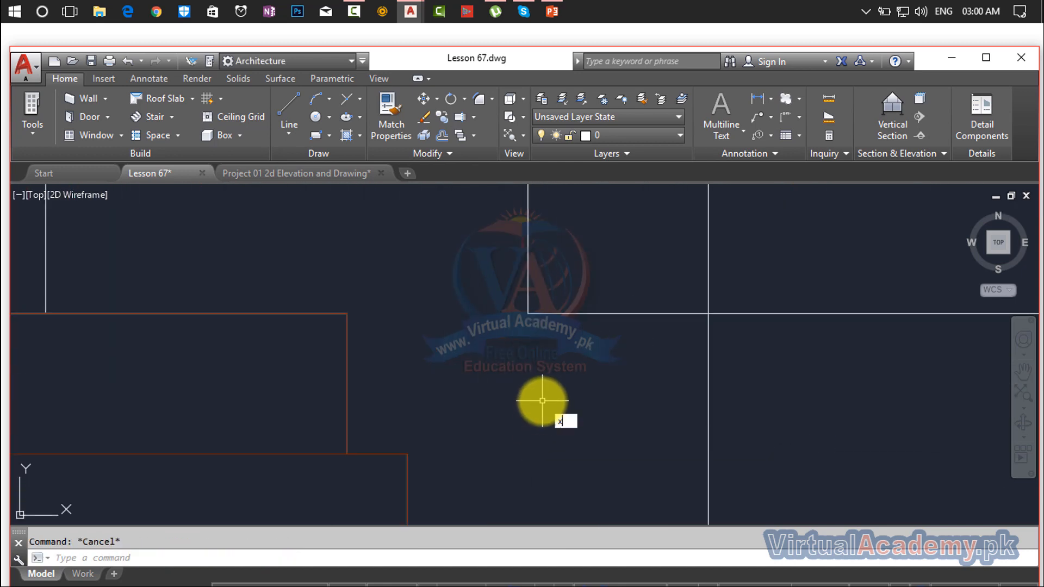
pyautogui.press('BackSpace')
pyautogui.write('ex')
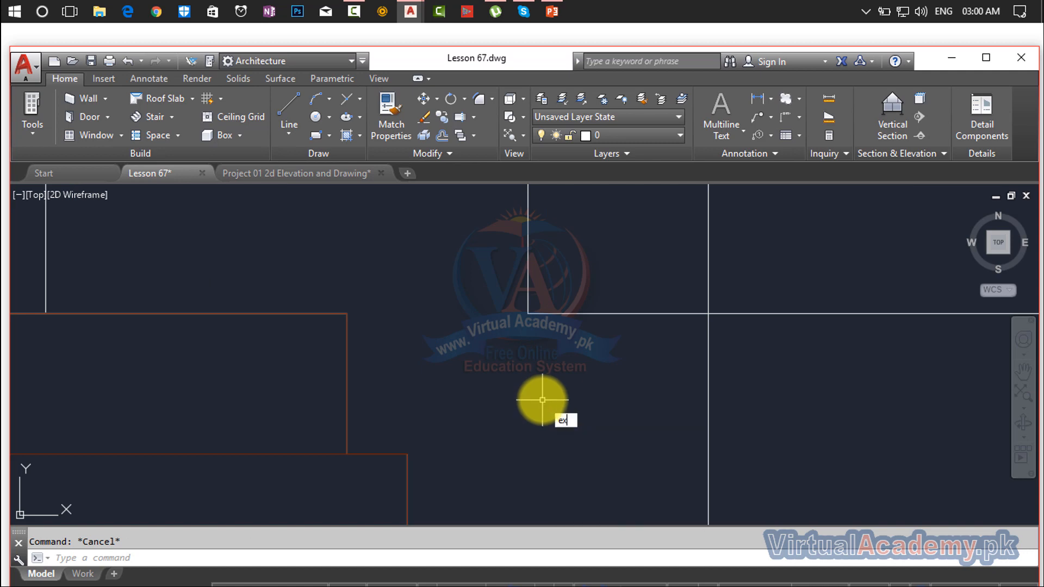
pyautogui.press('Return')
pyautogui.scroll(-3, 559, 333)
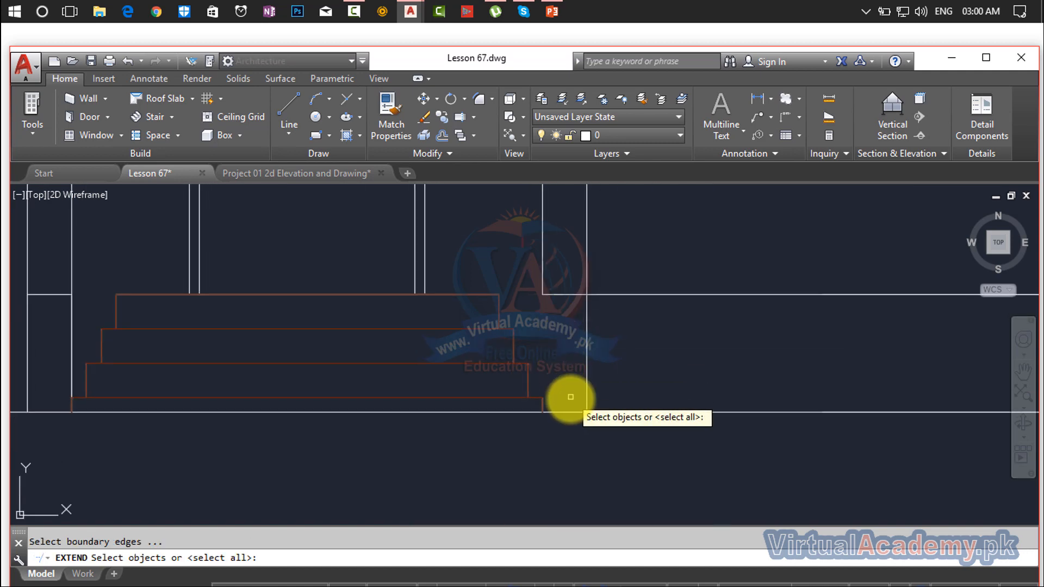
pyautogui.click(569, 412)
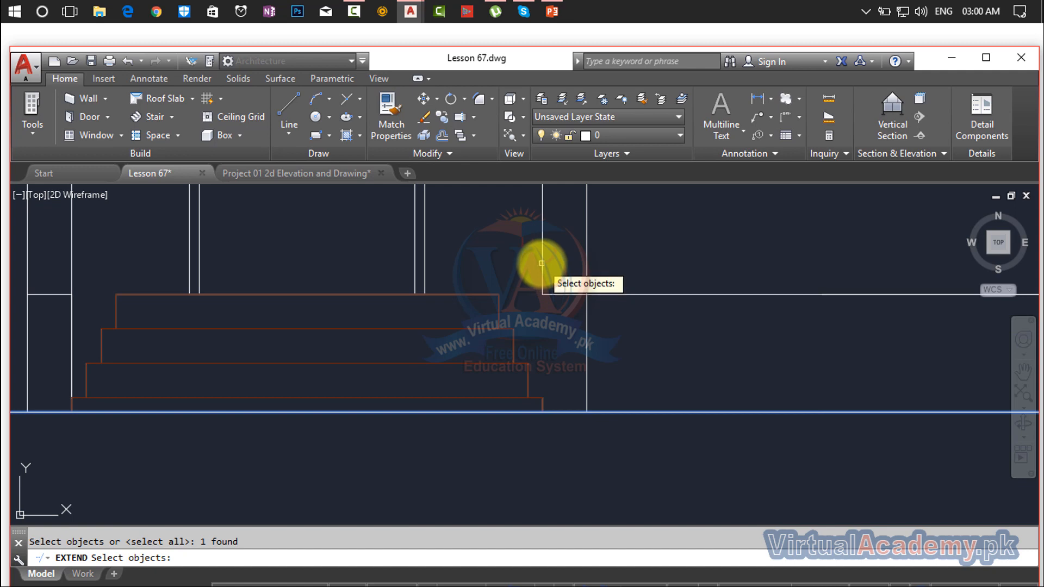
pyautogui.press('Escape')
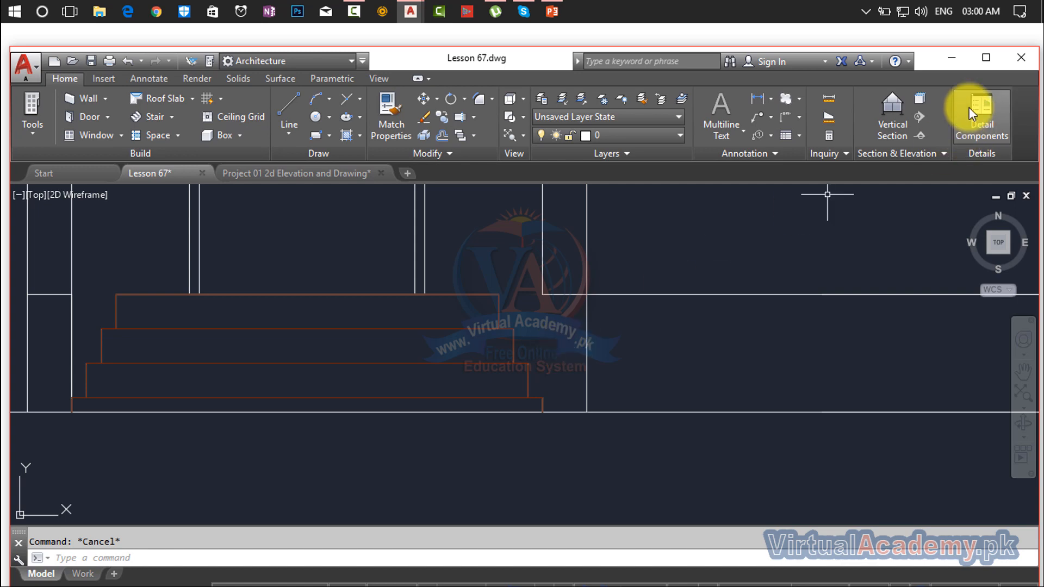
# Maximize the program window and extend the shortened wall line right of the entrance steps down to the ground line.
pyautogui.click(988, 60)
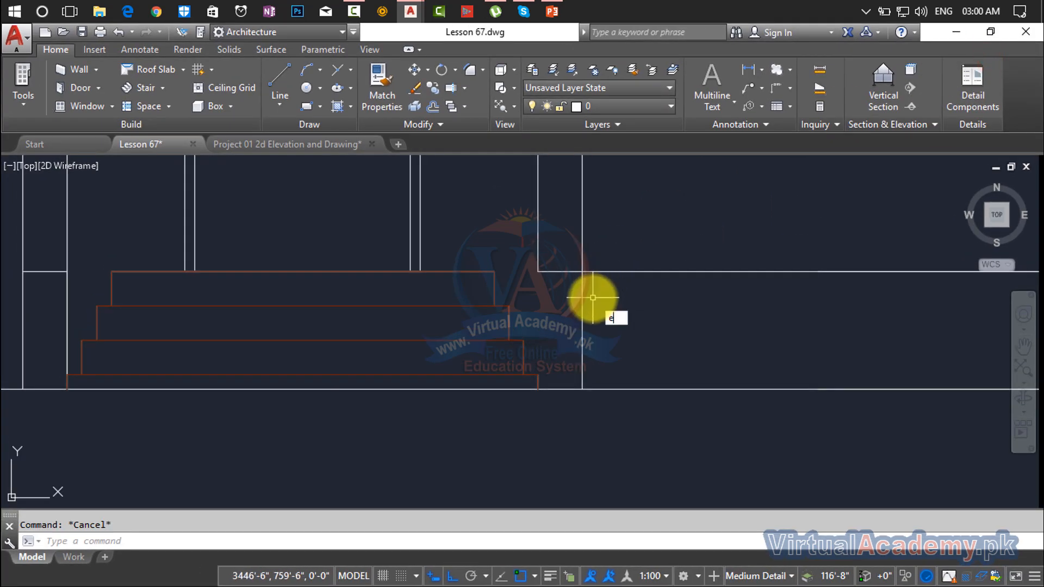
pyautogui.press('Return')
pyautogui.click(564, 390)
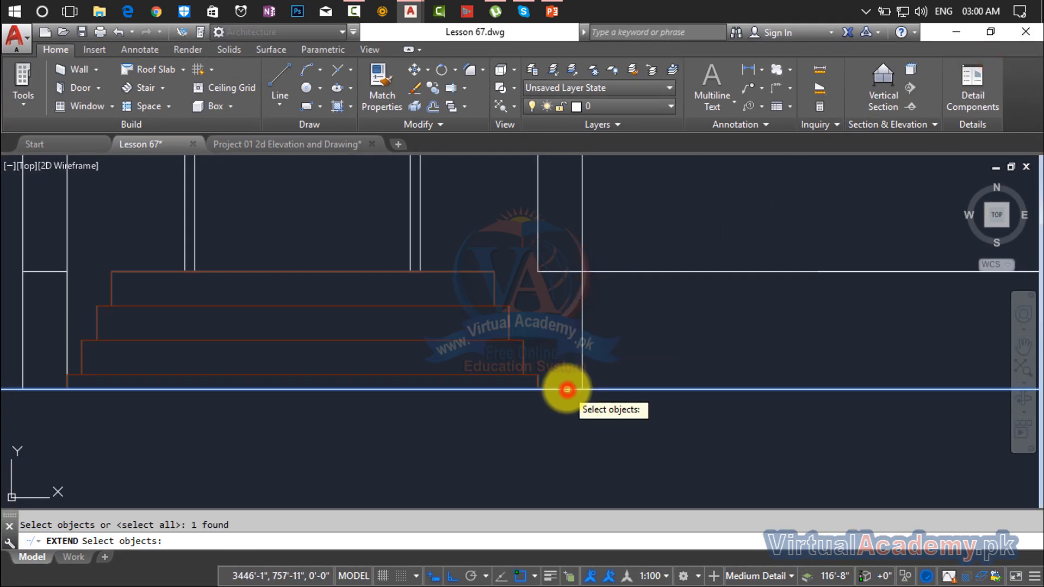
pyautogui.press('Return')
pyautogui.scroll(-6, 536, 250)
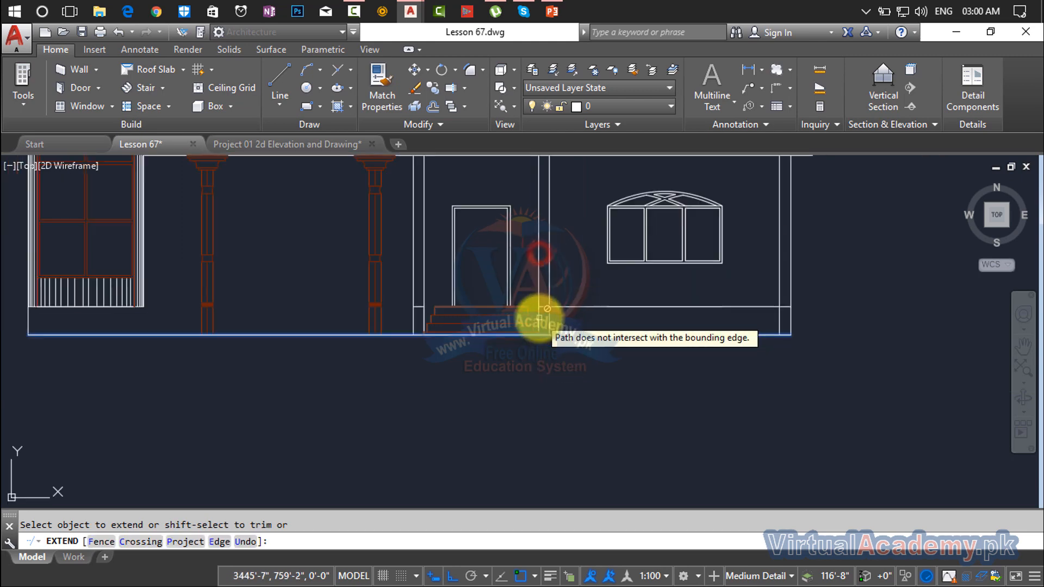
pyautogui.moveTo(532, 315); pyautogui.dragTo(651, 311, button='middle')
pyautogui.scroll(-5, 546, 344)
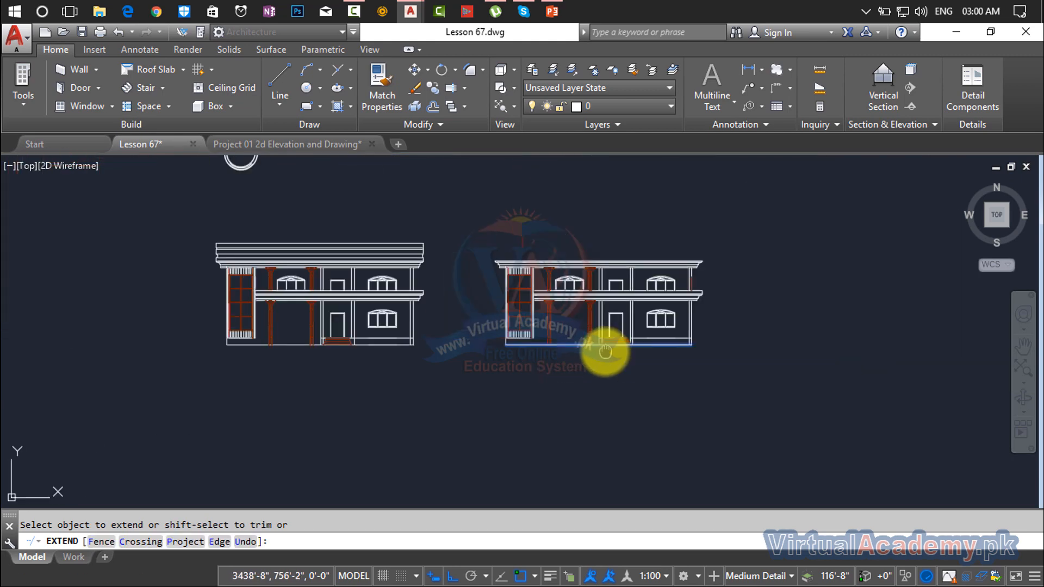
pyautogui.press('Escape')
pyautogui.scroll(8, 546, 342)
pyautogui.scroll(-5, 558, 340)
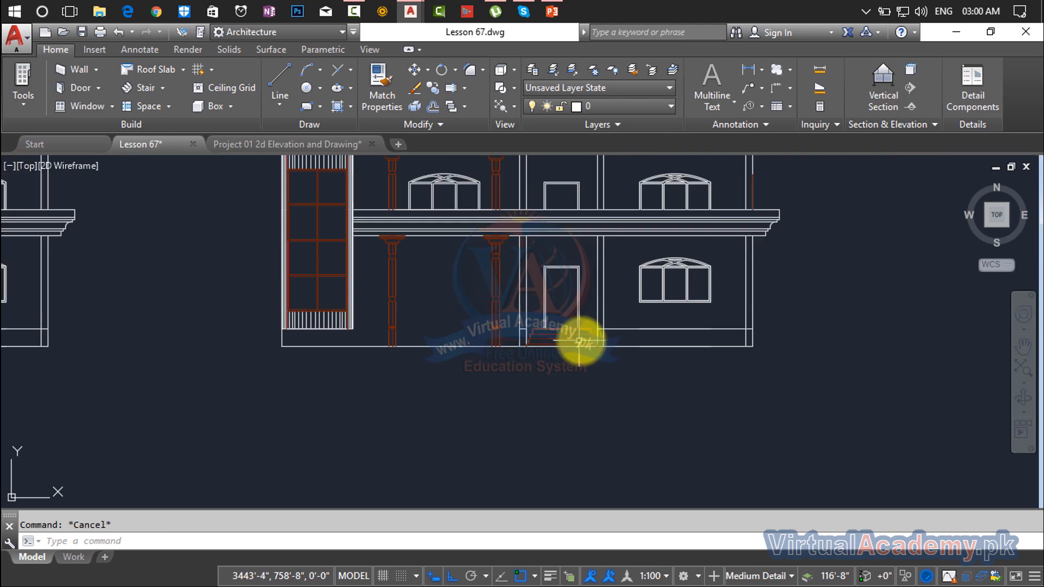
pyautogui.scroll(6, 578, 340)
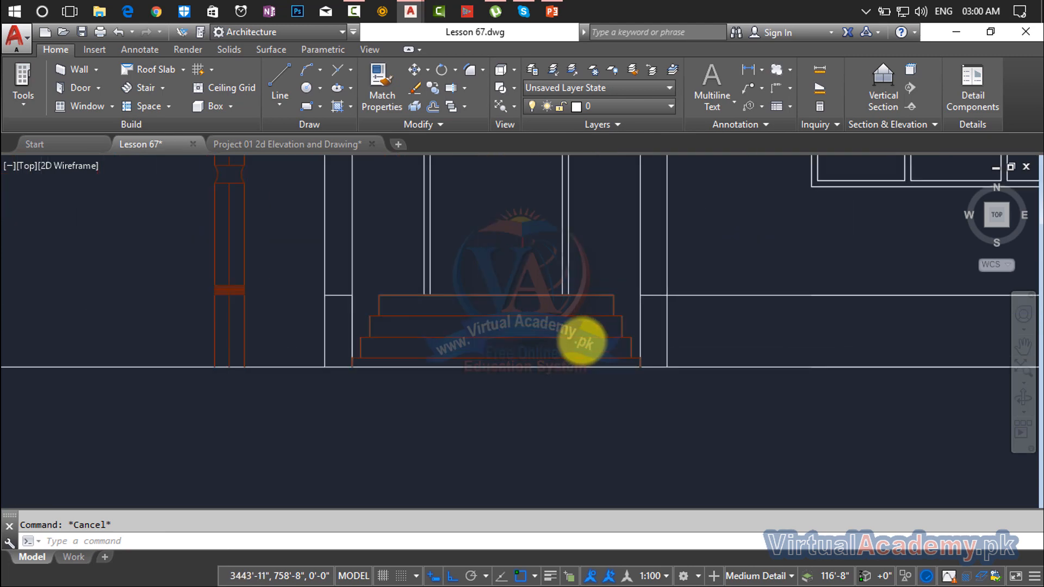
pyautogui.scroll(-6, 582, 342)
# With Ortho off, draw a sloped line about 7'-4" long at about 52° up and inward from the copied cornice's upper-left corner.
pyautogui.moveTo(582, 342); pyautogui.dragTo(617, 375, button='middle')
pyautogui.moveTo(508, 294); pyautogui.dragTo(565, 378, button='middle')
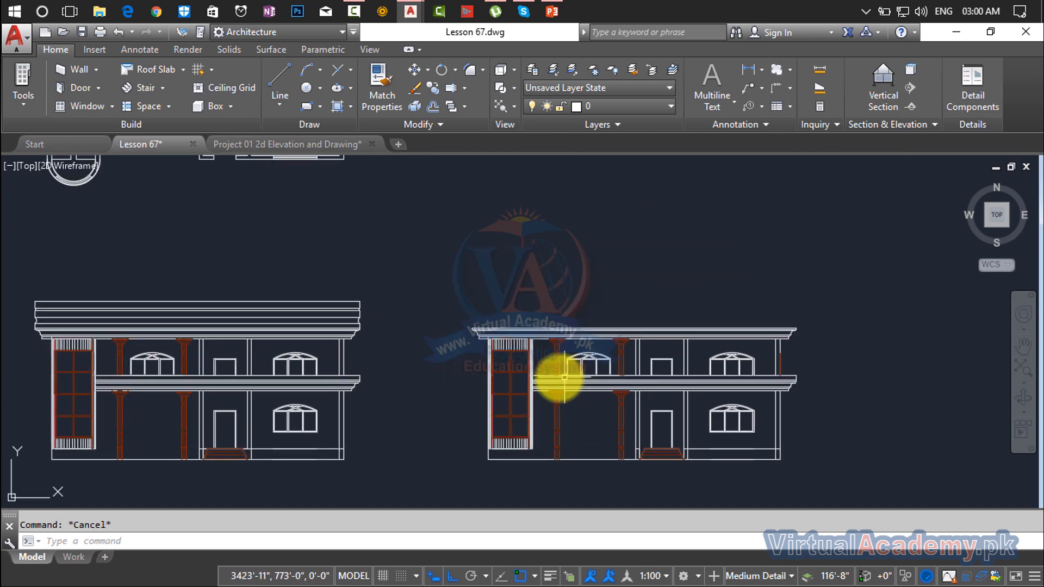
pyautogui.scroll(8, 495, 324)
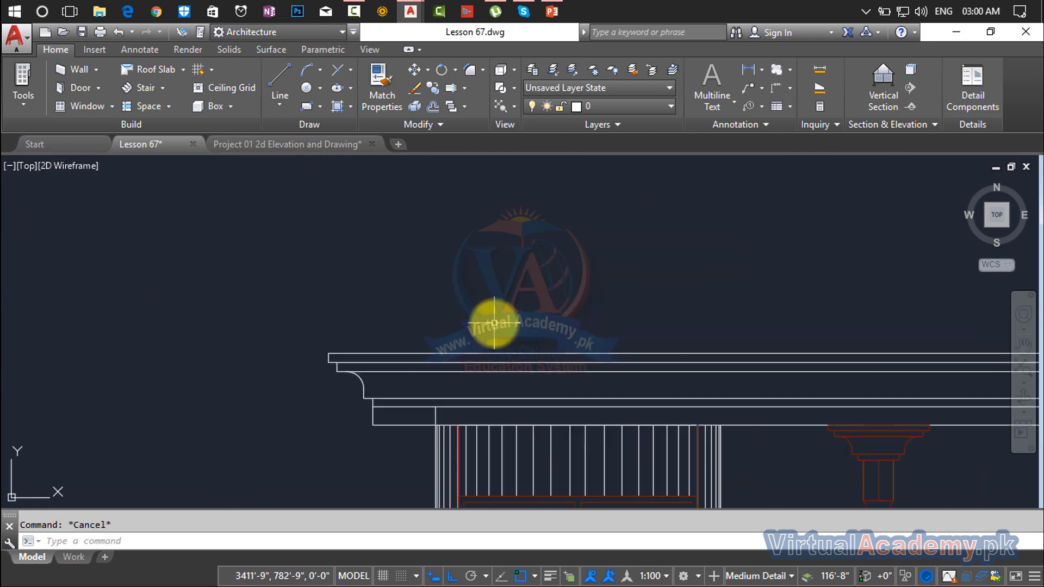
pyautogui.write('l')
pyautogui.press('Return')
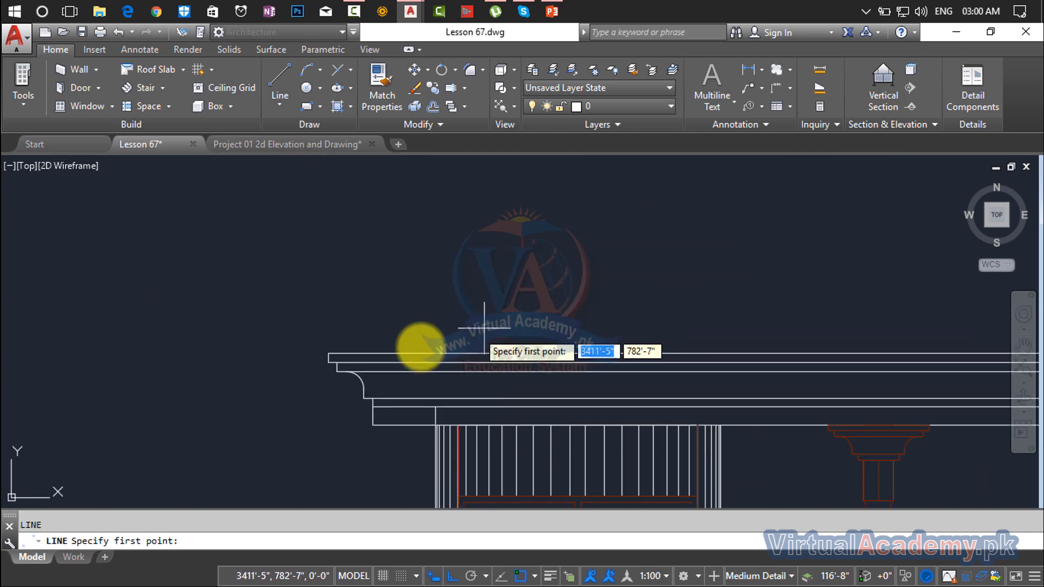
pyautogui.click(328, 353)
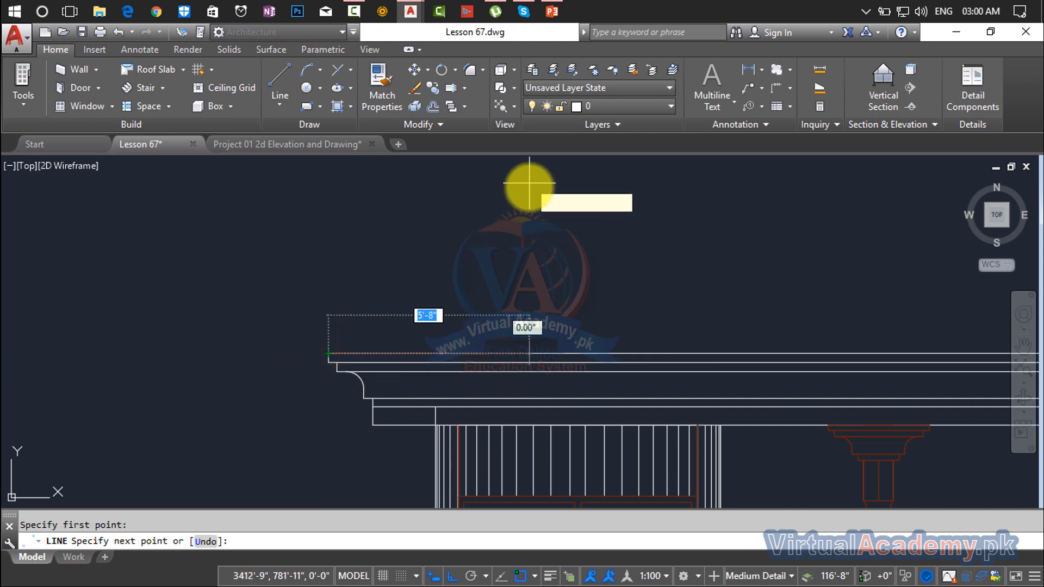
pyautogui.moveTo(510, 248); pyautogui.dragTo(500, 362, button='middle')
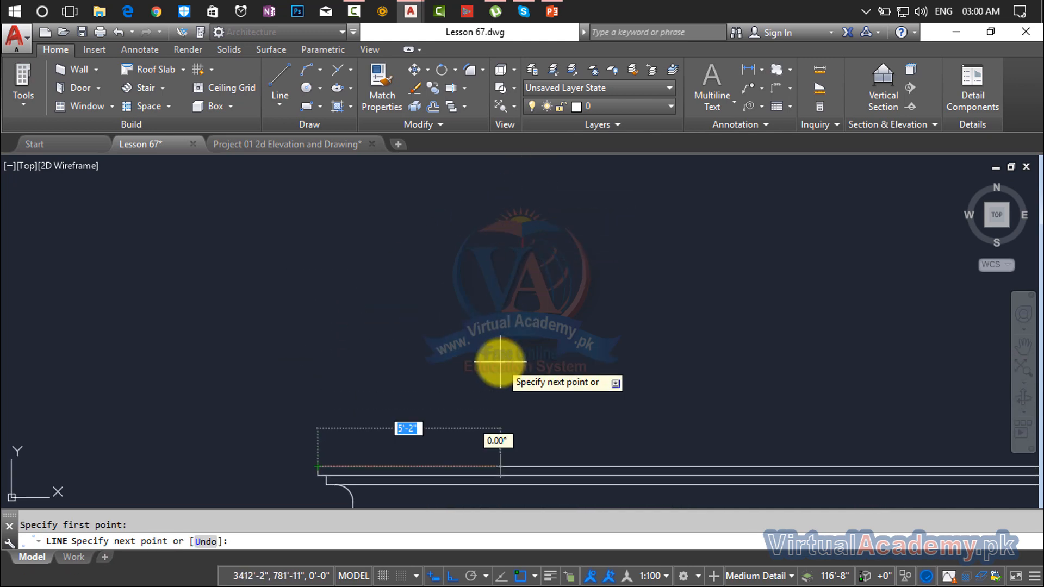
pyautogui.press('F8')
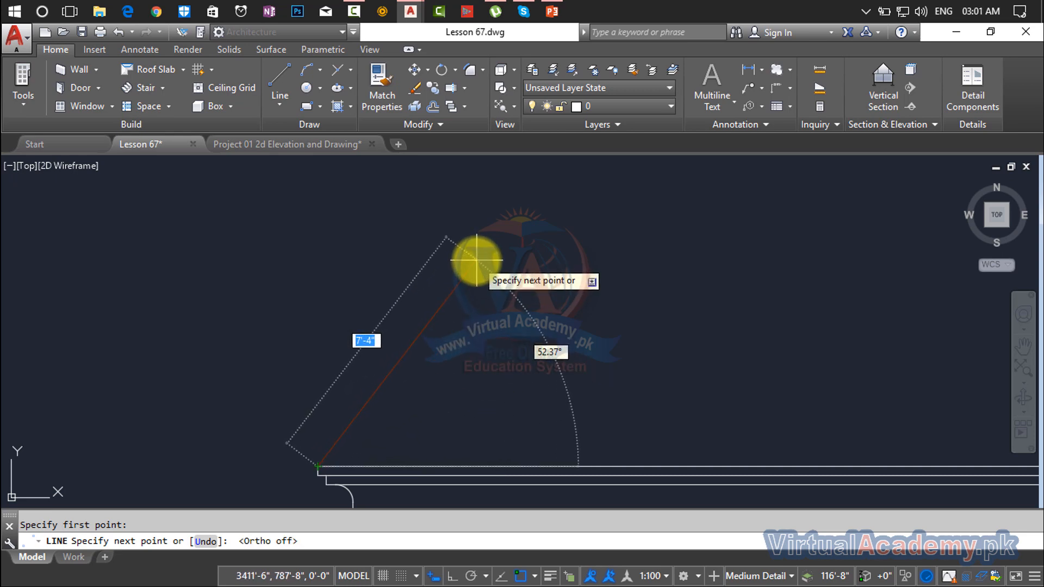
pyautogui.scroll(-8, 567, 274)
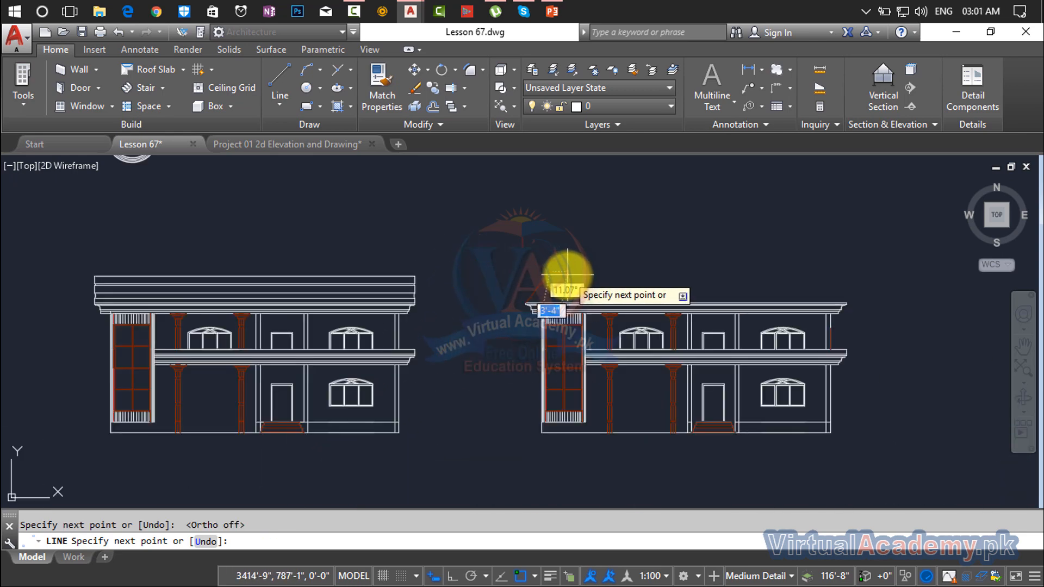
pyautogui.press('Return')
pyautogui.moveTo(615, 268); pyautogui.dragTo(413, 267, button='middle')
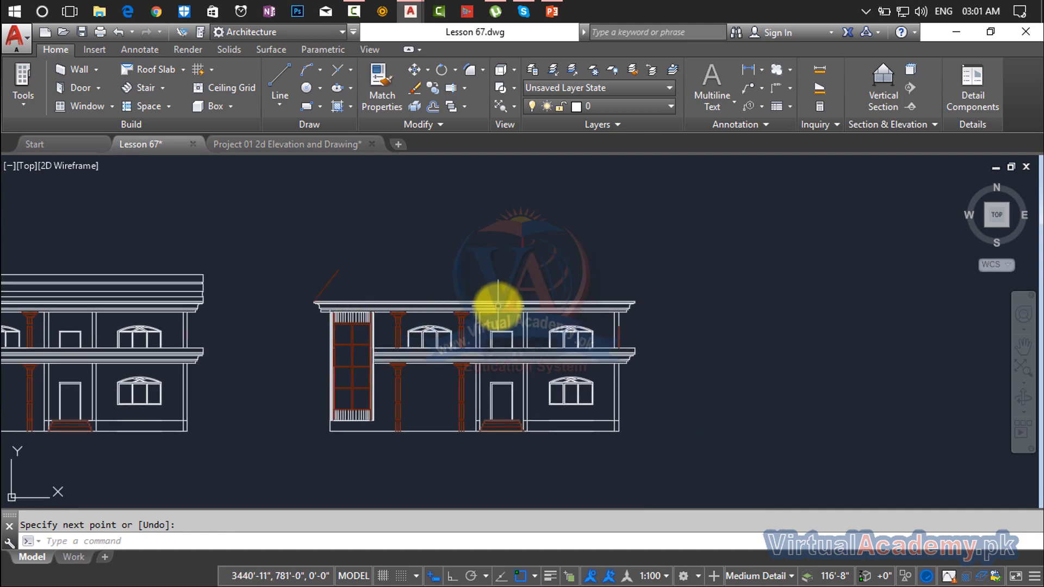
# Stretch the upper end of the sloped roof line farther up and to the right along its slope.
pyautogui.scroll(3, 338, 269)
pyautogui.click(335, 262)
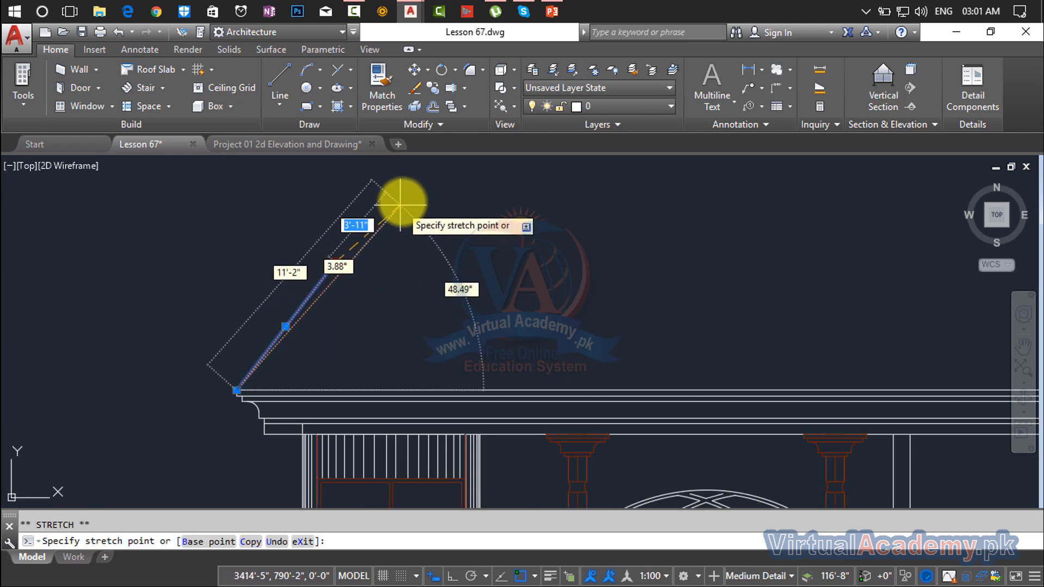
pyautogui.click(396, 181)
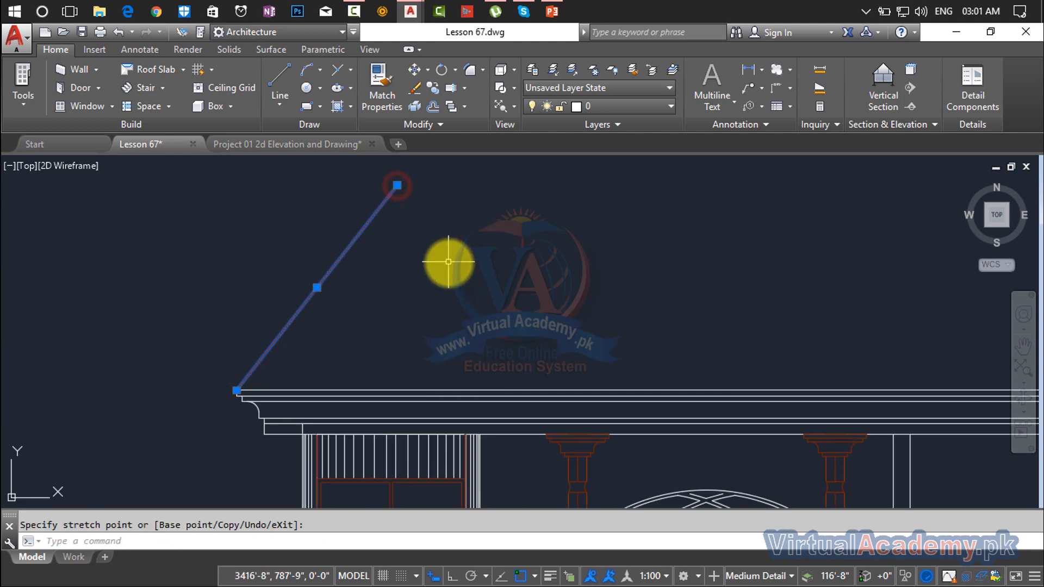
pyautogui.scroll(-4, 449, 263)
pyautogui.press('Escape')
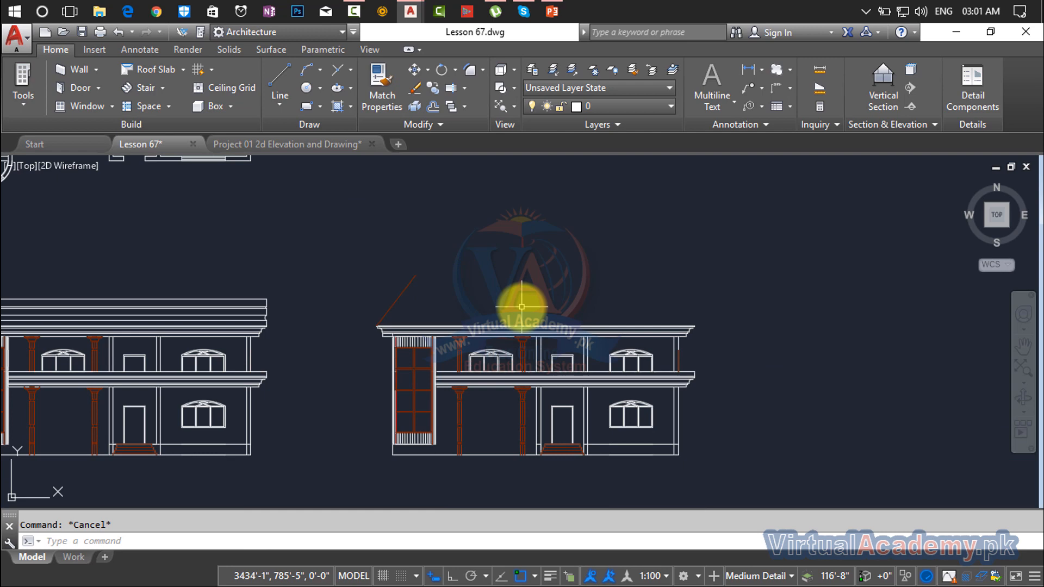
pyautogui.write('l')
pyautogui.press('Return')
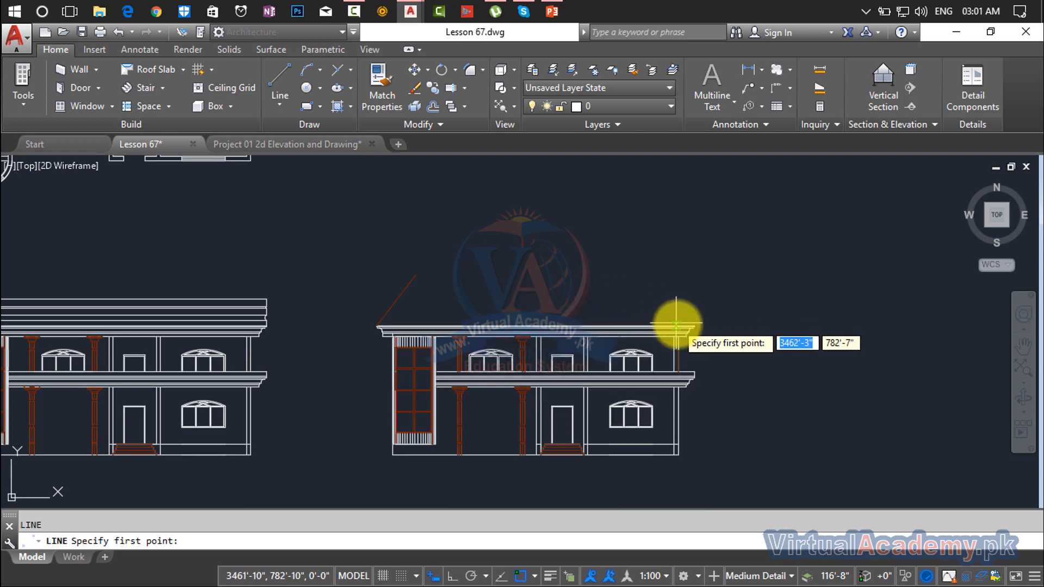
pyautogui.press('Escape')
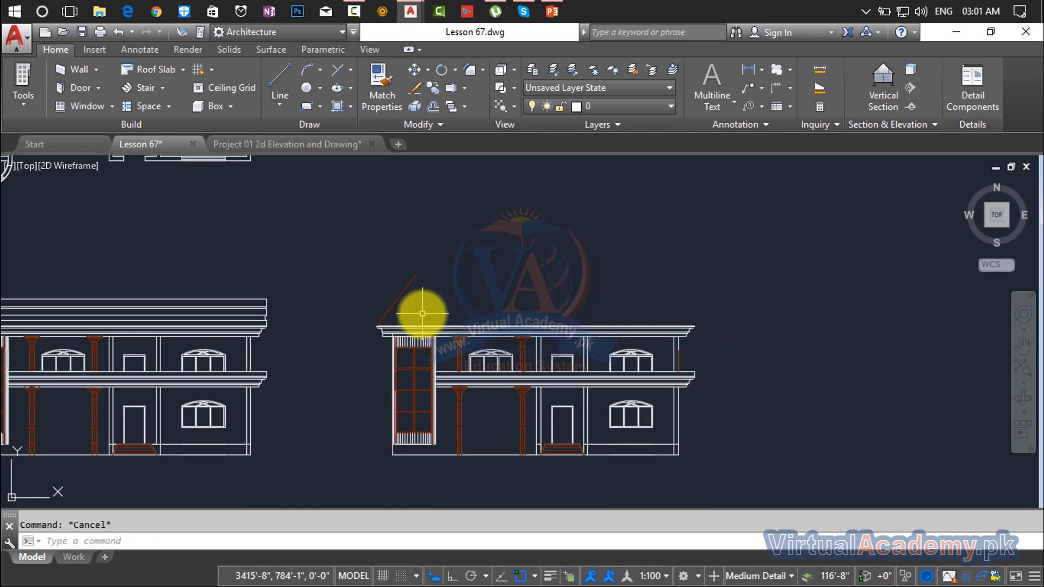
# Mirror the sloped roof line about a vertical axis through the midpoint of the cornice's top edge, keeping the original line.
pyautogui.rightClick(411, 284)
pyautogui.scroll(5, 538, 326)
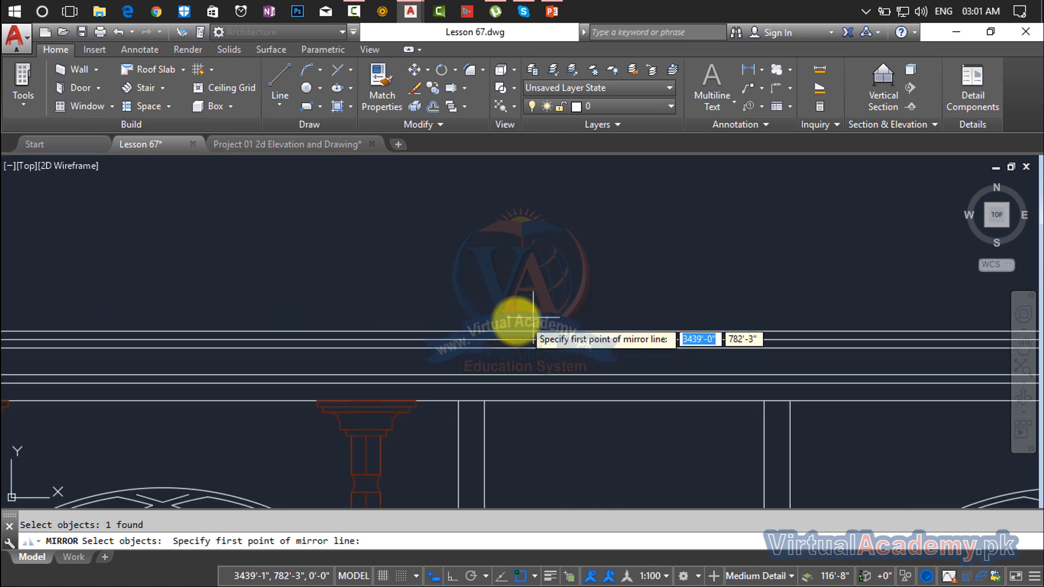
pyautogui.scroll(-4, 503, 326)
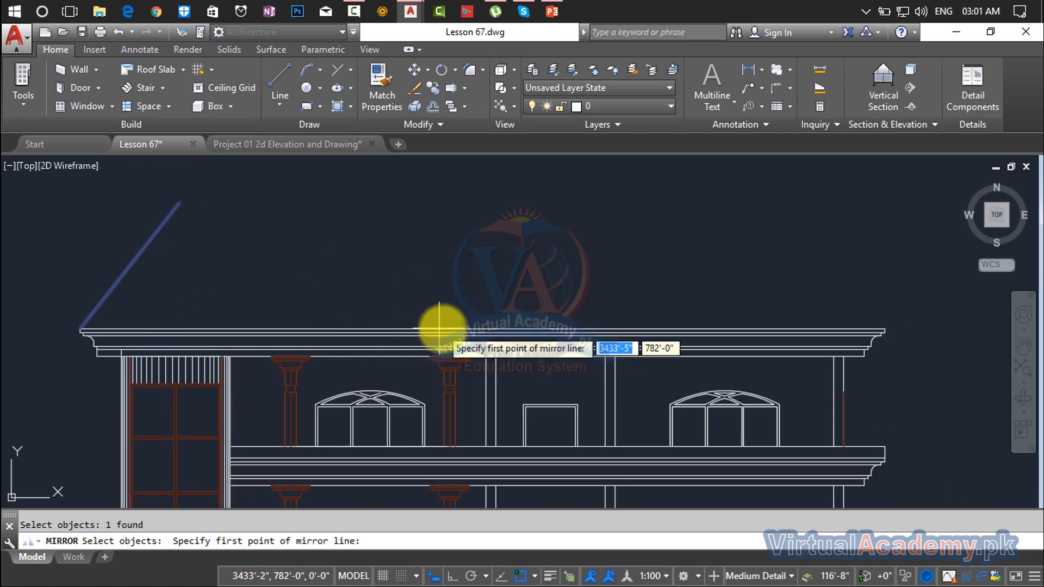
pyautogui.click(481, 329)
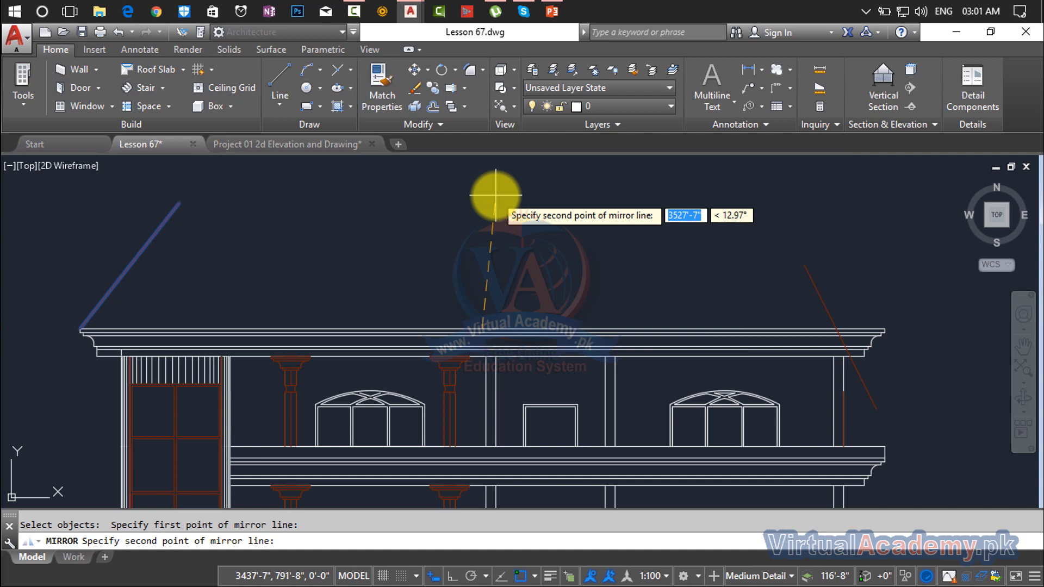
pyautogui.click(487, 187)
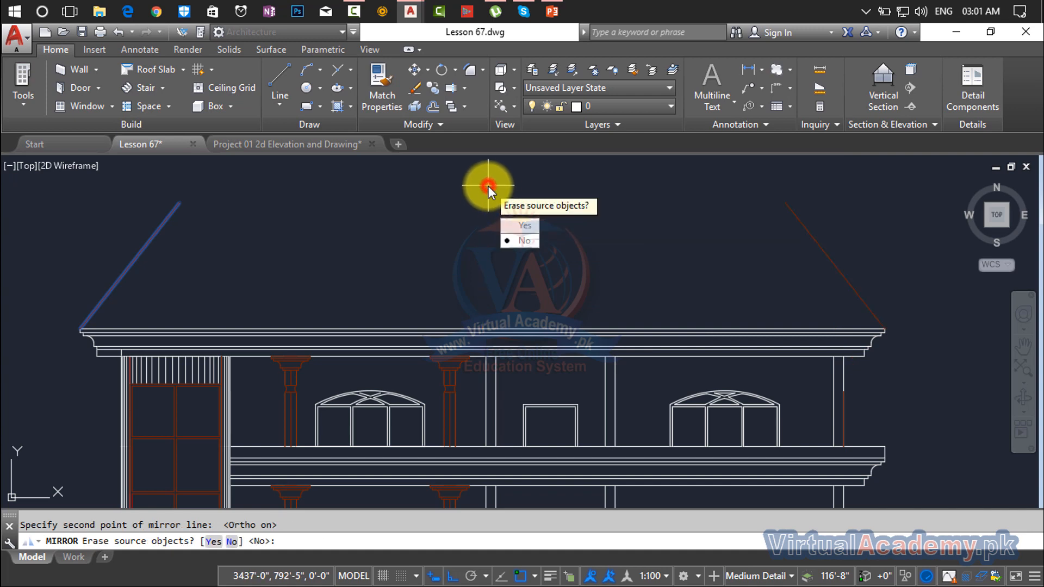
pyautogui.press('Return')
pyautogui.scroll(-3, 489, 249)
pyautogui.press('Escape')
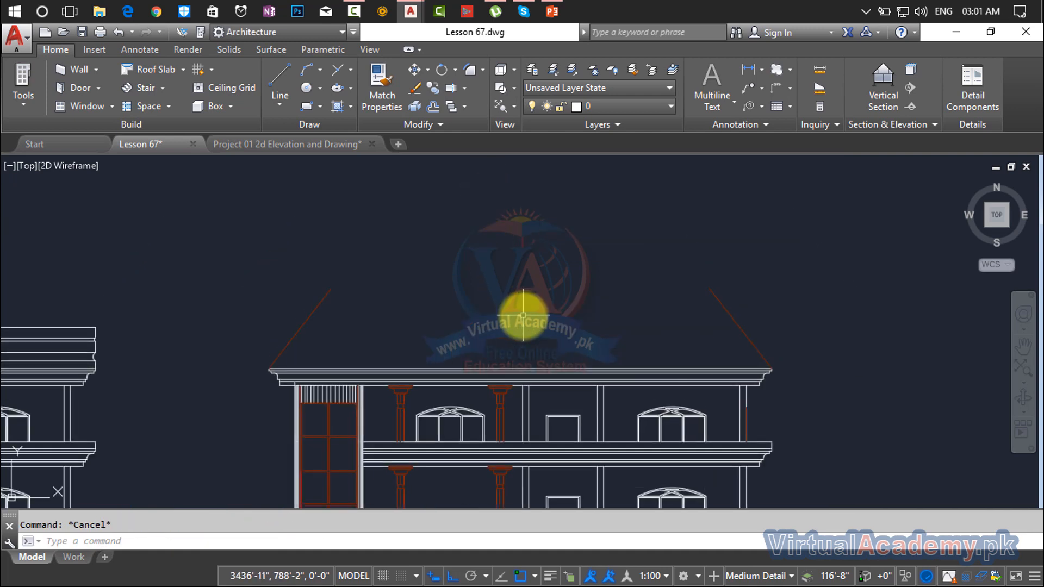
# Draw a horizontal ridge line joining the upper ends of the two sloped roof lines.
pyautogui.write('l')
pyautogui.press('Return')
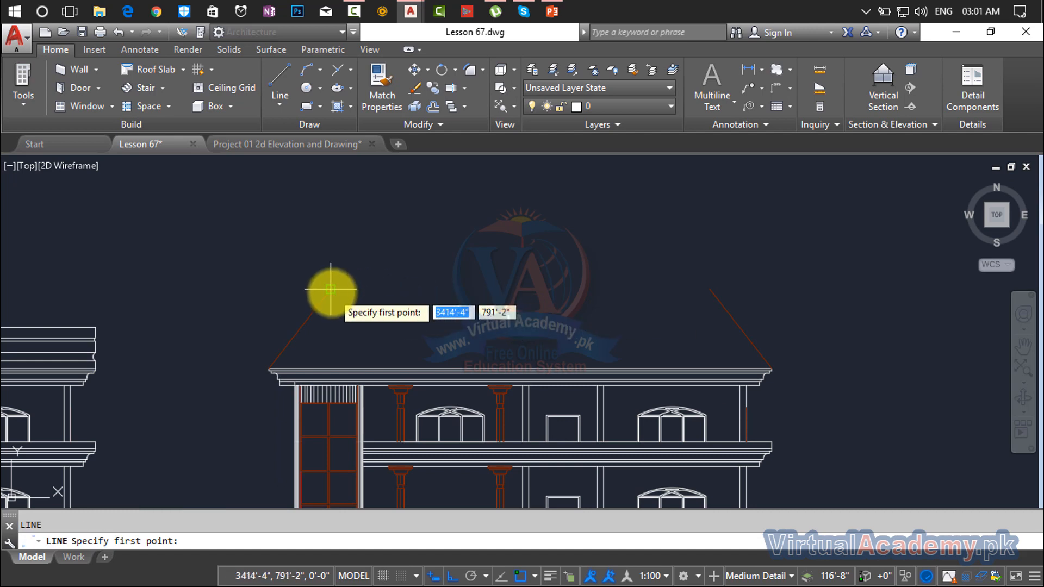
pyautogui.click(331, 292)
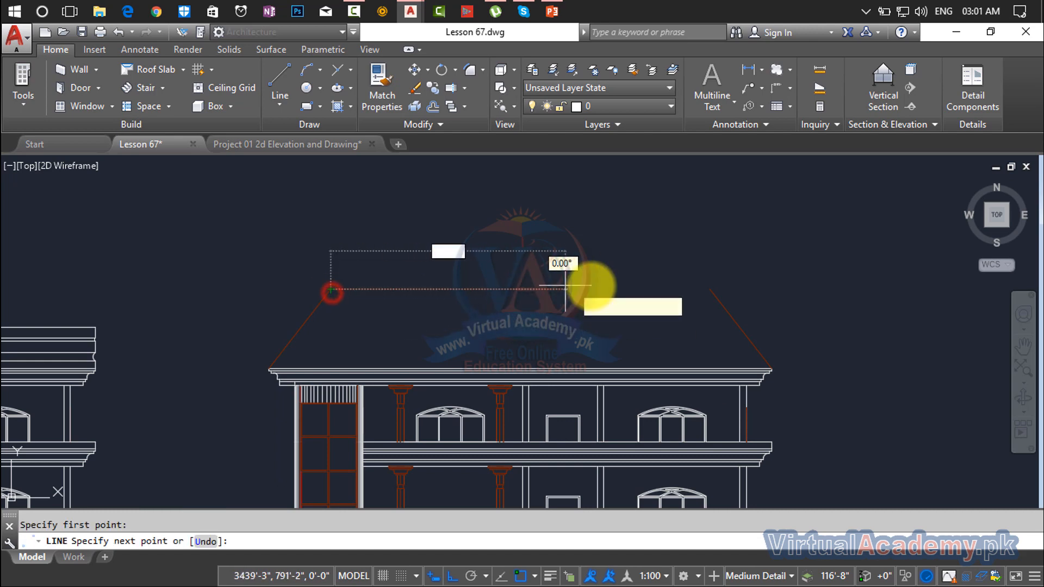
pyautogui.click(709, 289)
pyautogui.scroll(-3, 573, 305)
pyautogui.press('Escape')
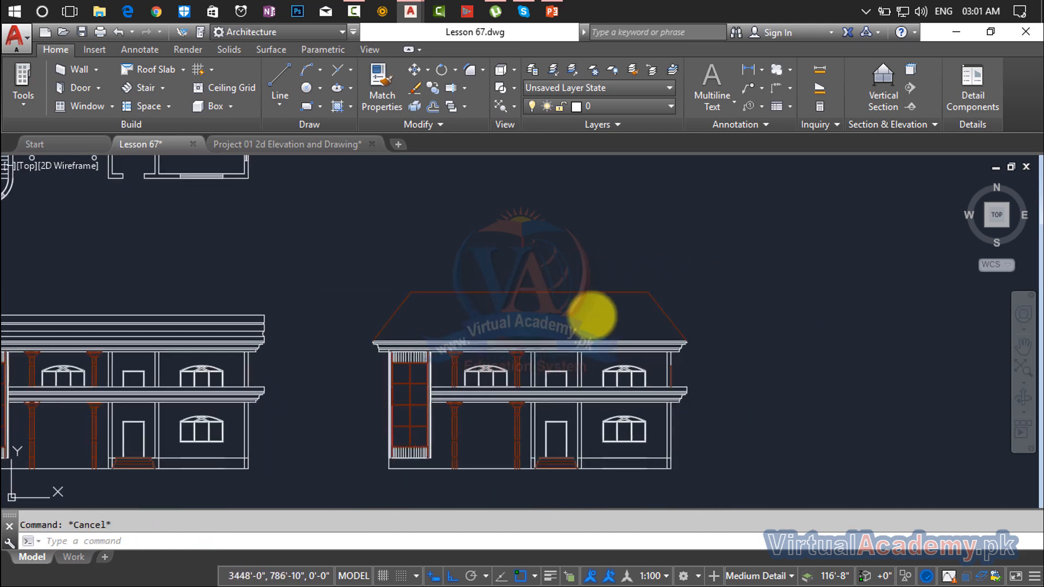
# Offset the ridge line and both sloped roof lines 2" toward the inside of the roof outline.
pyautogui.scroll(6, 592, 316)
pyautogui.write('o')
pyautogui.press('Return')
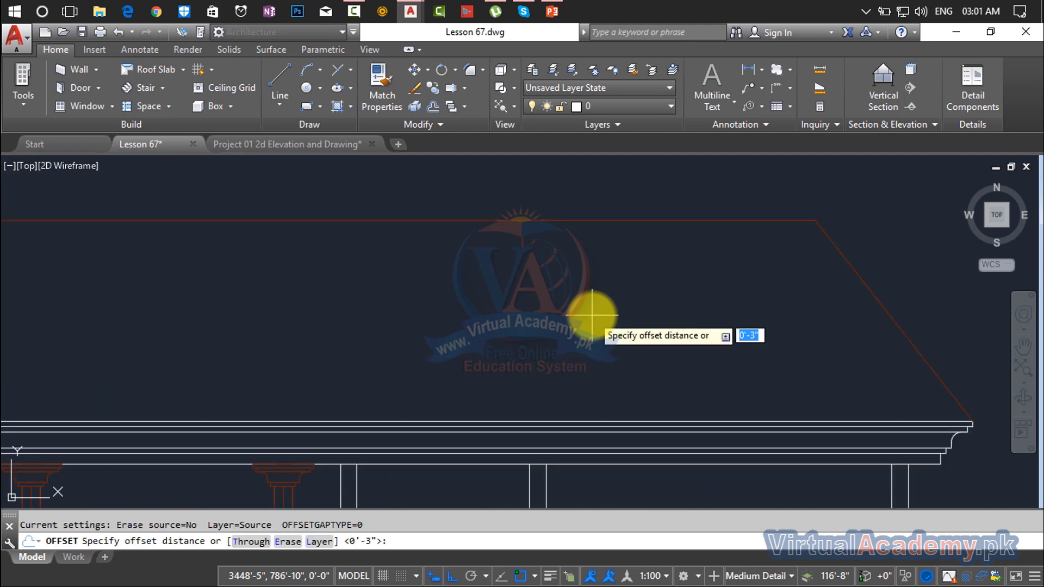
pyautogui.write('2')
pyautogui.press('Return')
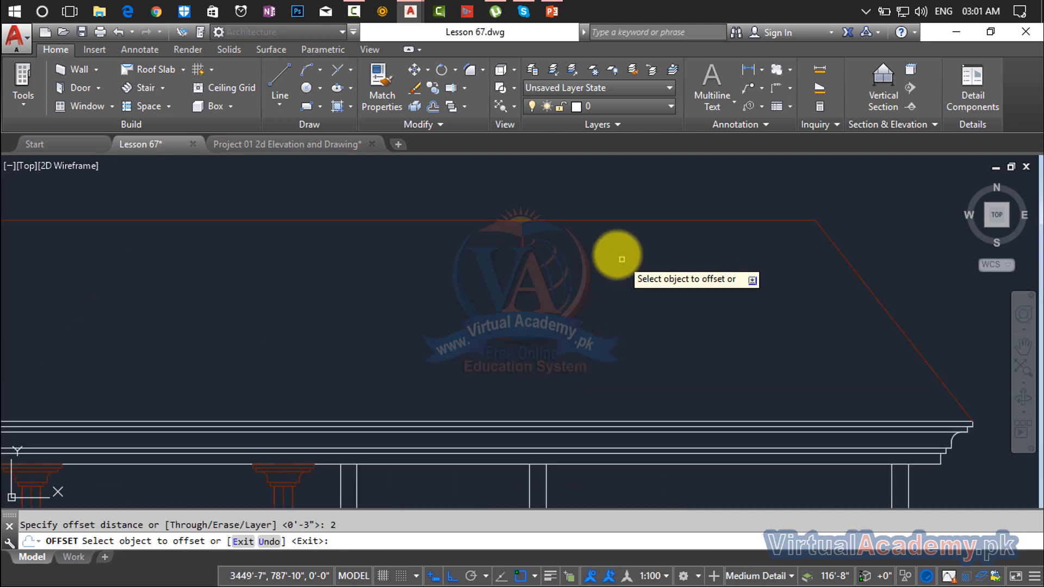
pyautogui.click(600, 222)
pyautogui.click(611, 276)
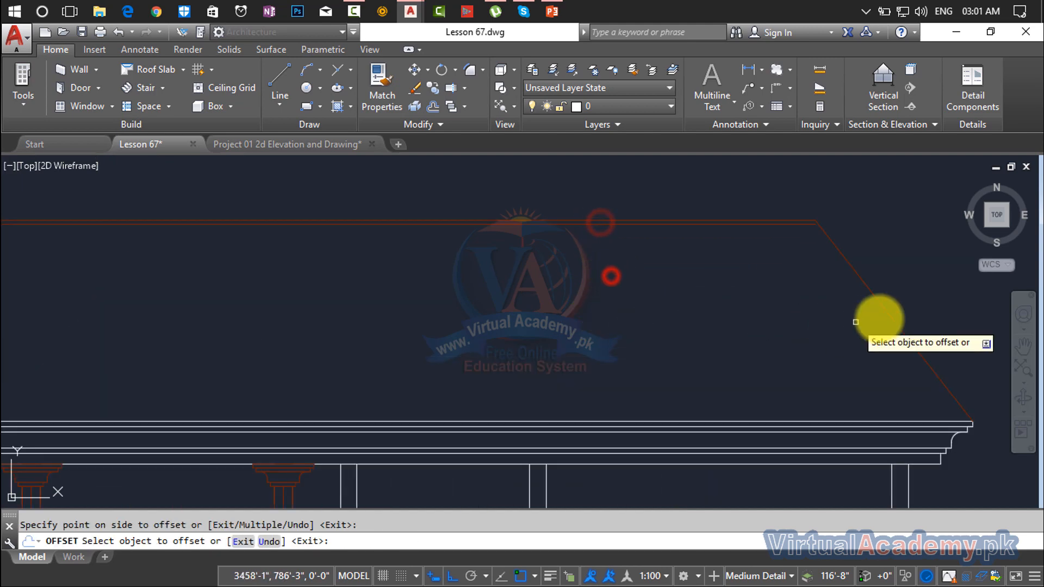
pyautogui.click(885, 314)
pyautogui.scroll(-6, 811, 343)
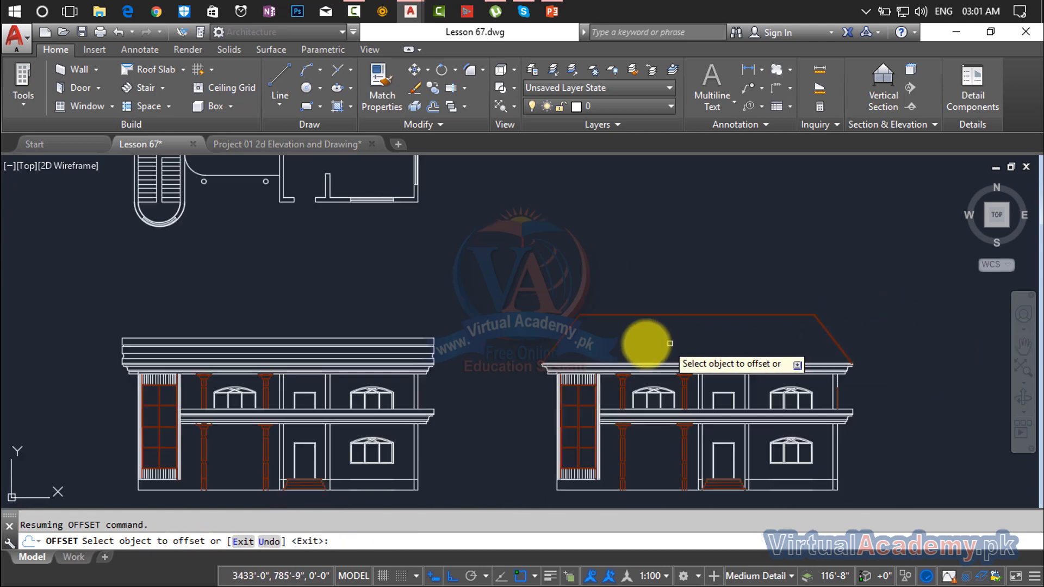
pyautogui.scroll(8, 626, 342)
pyautogui.click(280, 248)
pyautogui.click(328, 287)
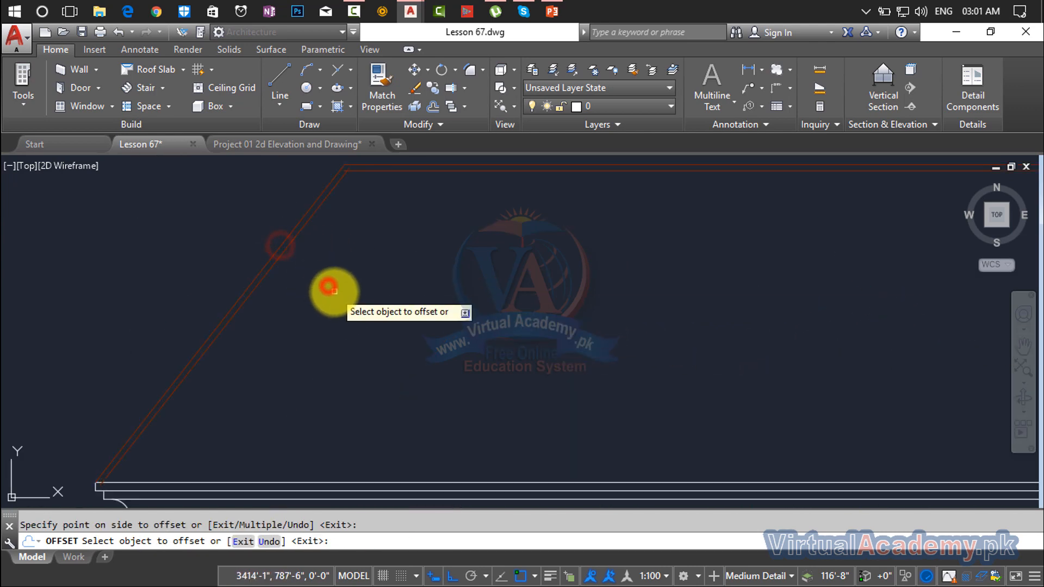
# Trim the overlapping ends of the inner offset lines at the roof's upper-left corner.
pyautogui.scroll(-4, 517, 285)
pyautogui.scroll(6, 585, 235)
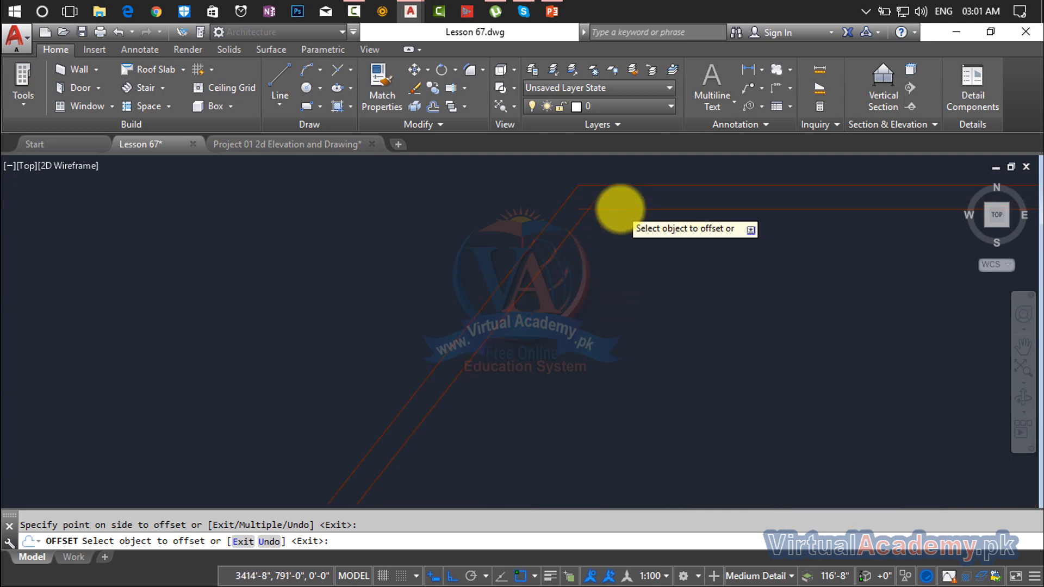
pyautogui.scroll(4, 621, 209)
pyautogui.moveTo(620, 209); pyautogui.dragTo(583, 315, button='middle')
pyautogui.press('Escape')
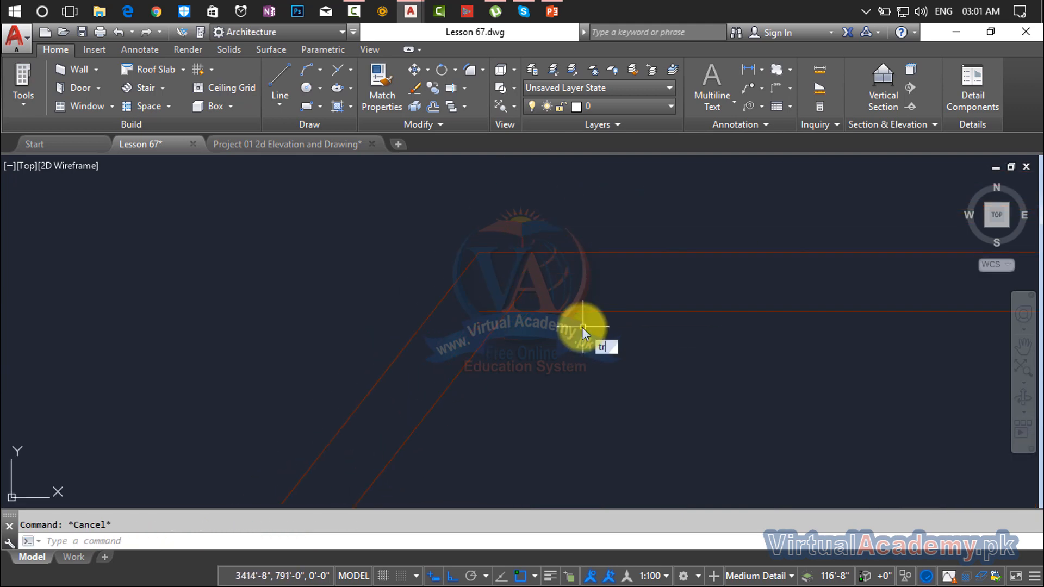
pyautogui.press('Return')
pyautogui.press('Return')
pyautogui.click(504, 292)
pyautogui.click(496, 299)
pyautogui.click(497, 299)
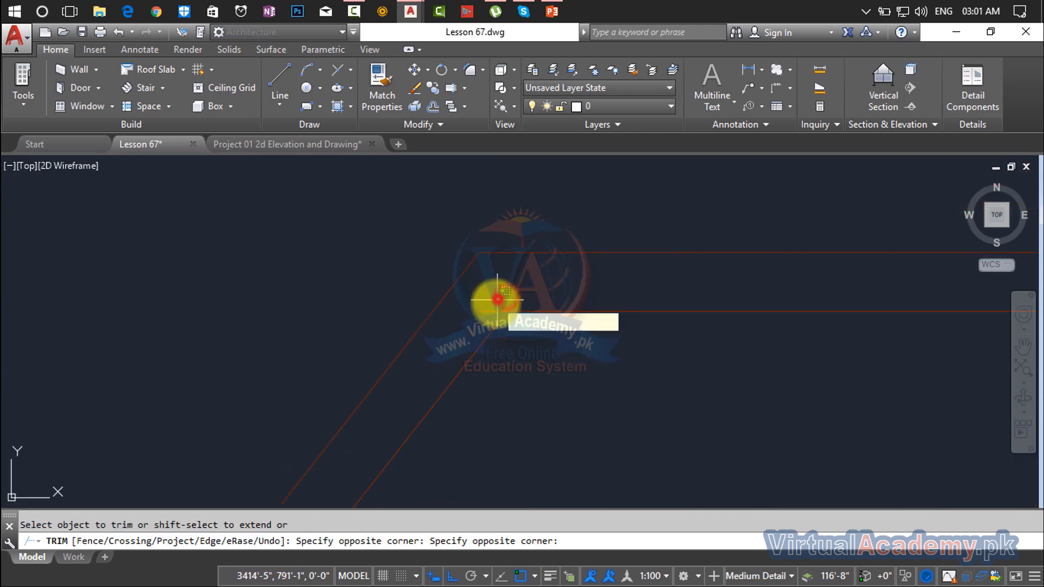
pyautogui.click(479, 316)
# Trim the crossing ends of the inner offset lines at the roof's upper-right corner.
pyautogui.scroll(-5, 676, 350)
pyautogui.moveTo(844, 385); pyautogui.dragTo(312, 303, button='middle')
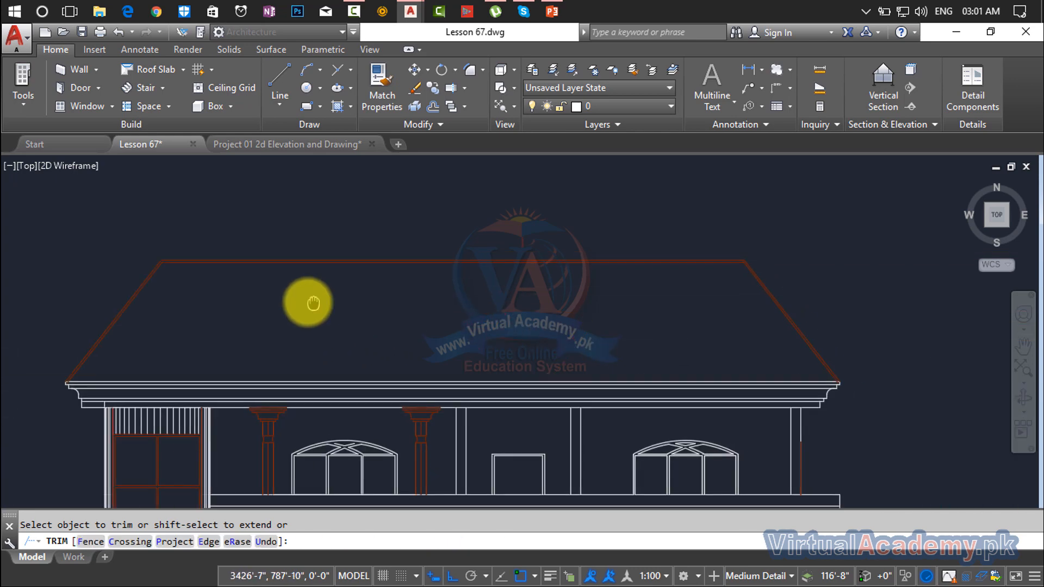
pyautogui.scroll(5, 746, 291)
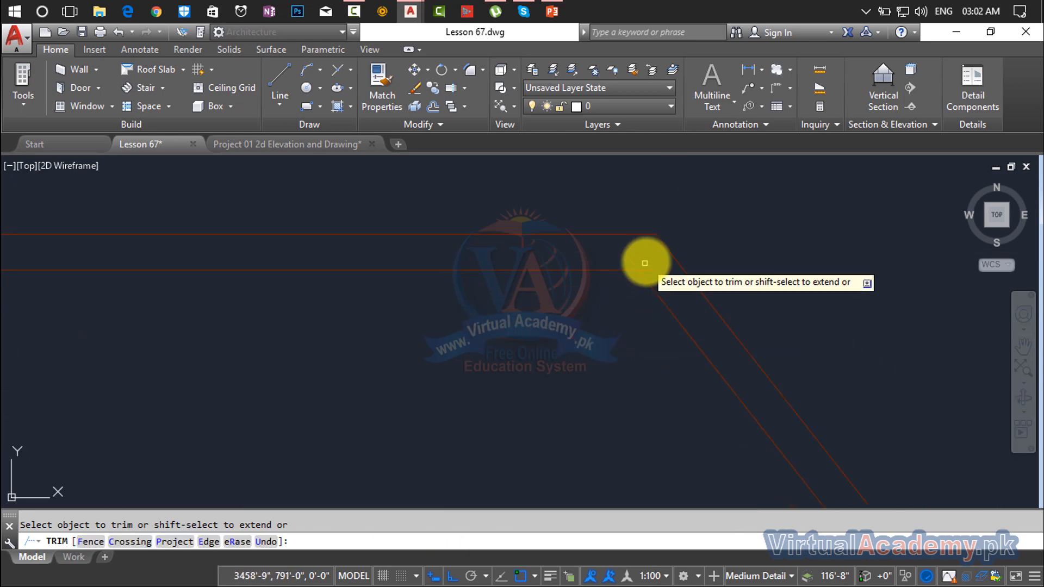
pyautogui.click(648, 261)
pyautogui.click(651, 268)
pyautogui.click(648, 260)
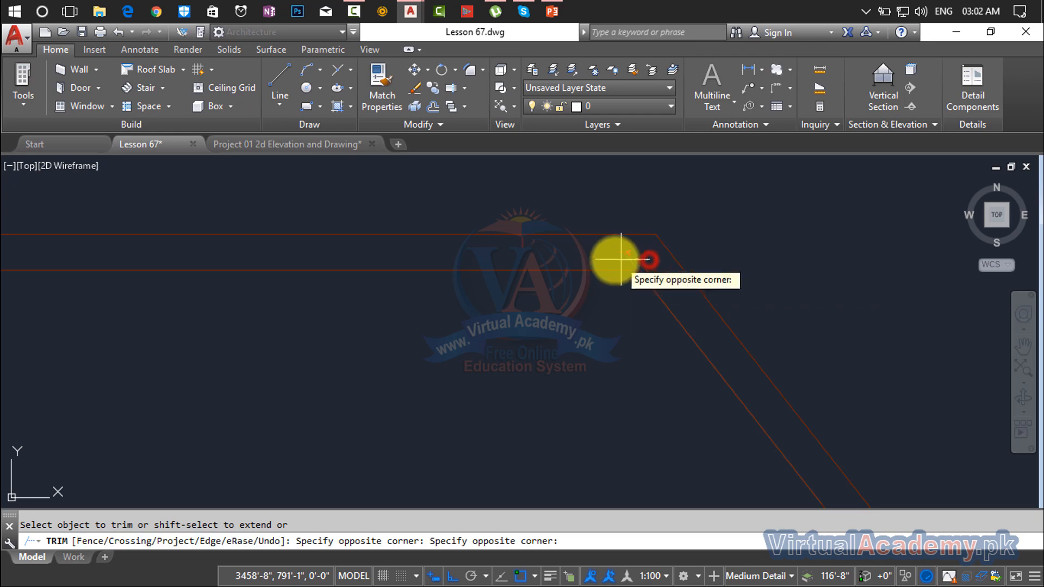
pyautogui.click(621, 260)
pyautogui.scroll(-5, 673, 354)
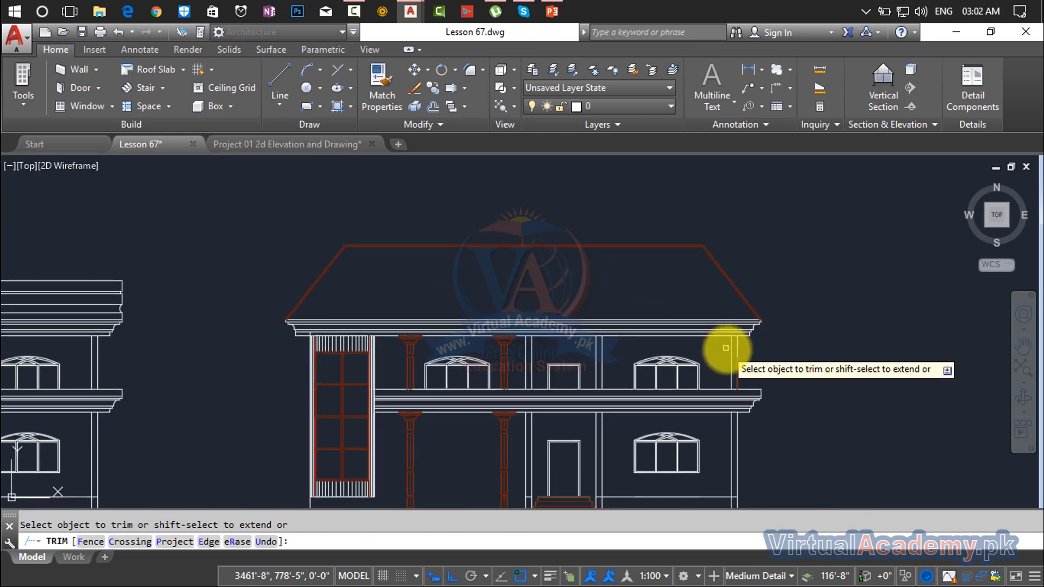
# Copy the complete front elevation with the sloped roof to the empty space on its right.
pyautogui.press('Escape')
pyautogui.scroll(5, 297, 337)
pyautogui.scroll(-5, 291, 333)
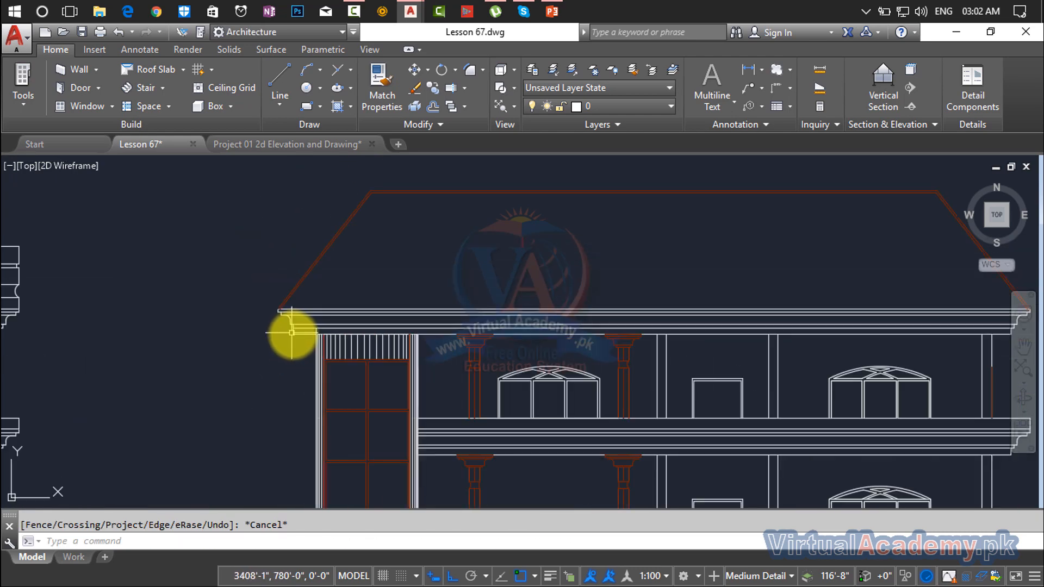
pyautogui.moveTo(459, 411); pyautogui.dragTo(544, 405, button='middle')
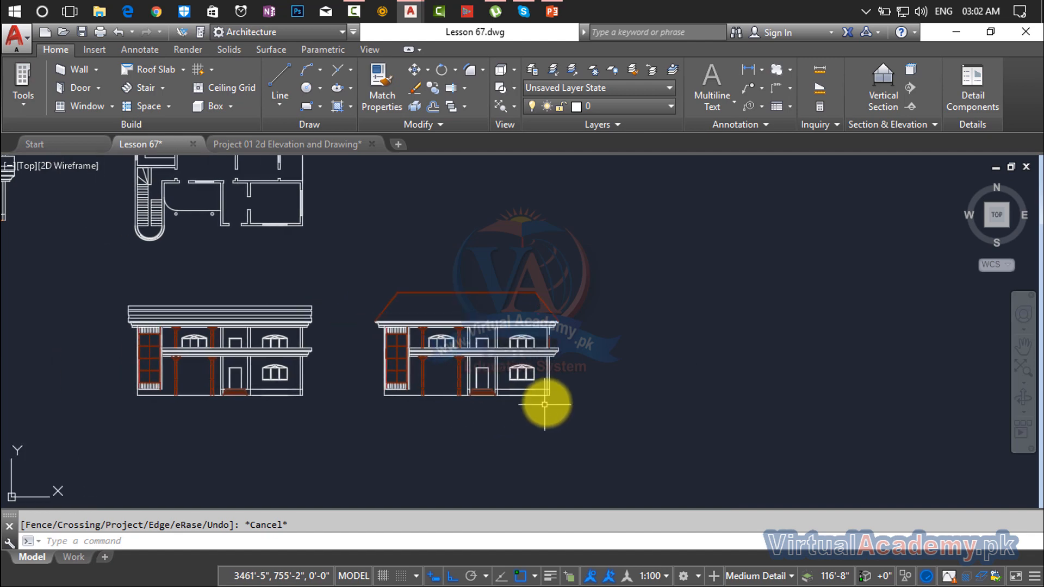
pyautogui.write('co')
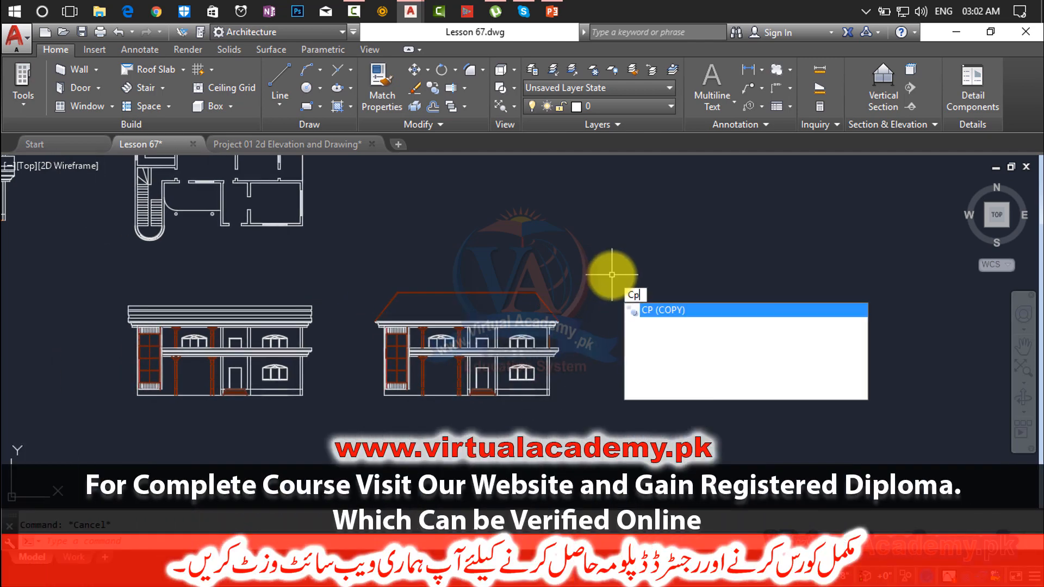
pyautogui.press('Return')
pyautogui.click(630, 253)
pyautogui.click(370, 399)
pyautogui.press('Return')
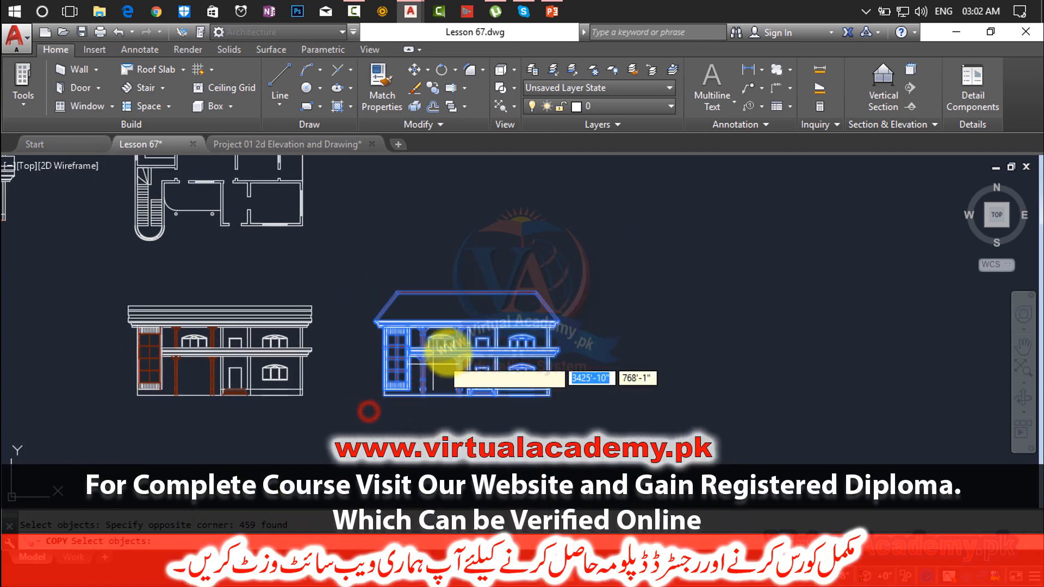
pyautogui.click(458, 330)
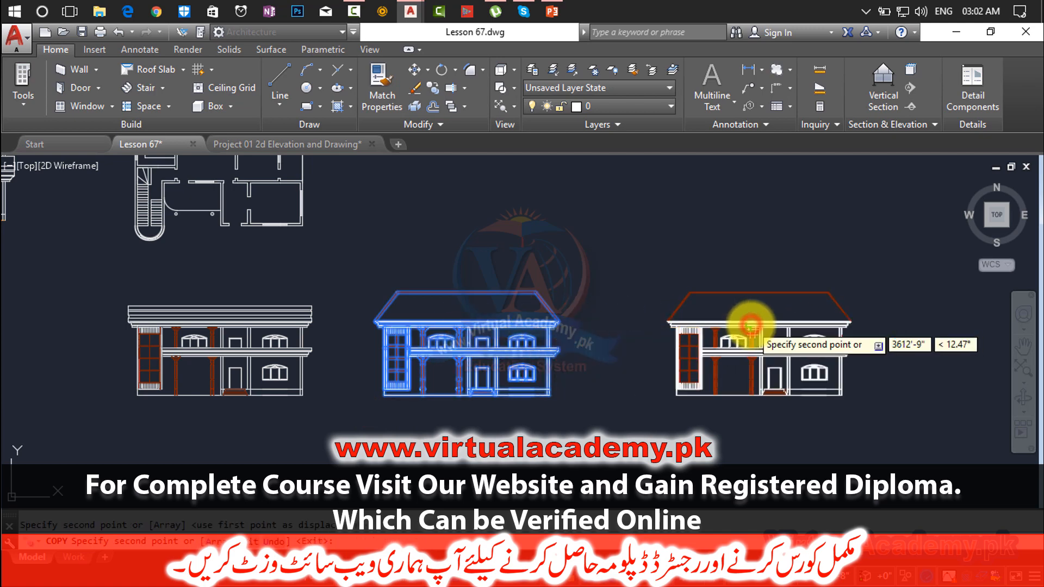
pyautogui.press('Escape')
# Erase the ridge and both sloping edges of the roof outline on the new elevation copy.
pyautogui.scroll(4, 749, 318)
pyautogui.moveTo(750, 312); pyautogui.dragTo(481, 352, button='middle')
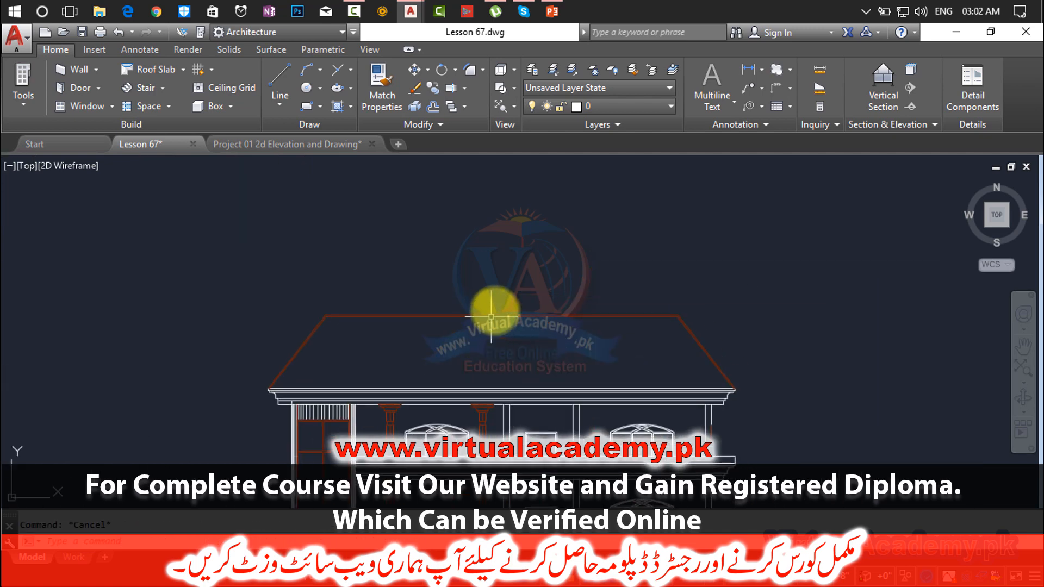
pyautogui.click(731, 275)
pyautogui.click(587, 332)
pyautogui.press('Delete')
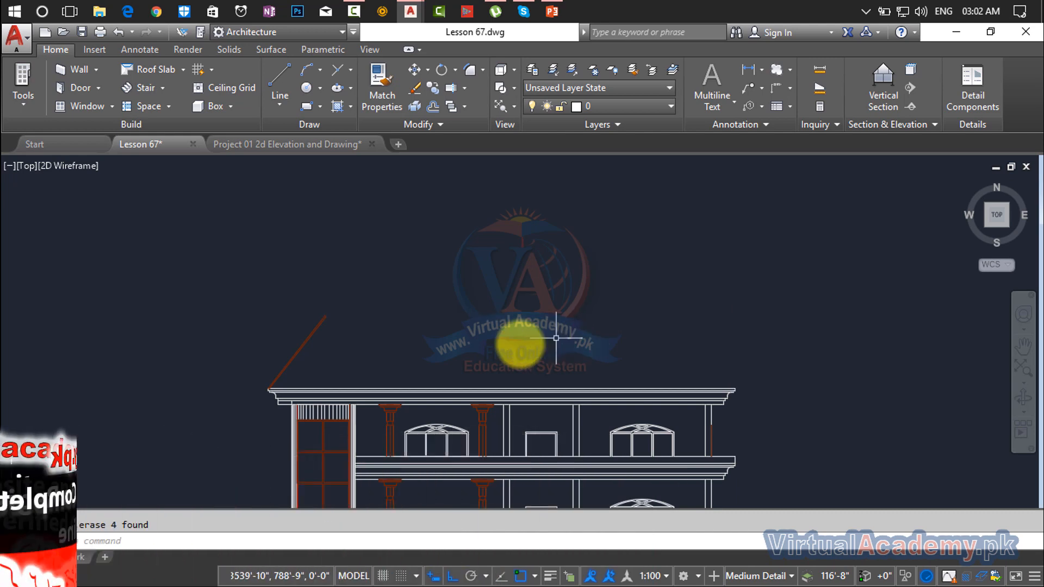
pyautogui.click(391, 341)
pyautogui.click(276, 338)
pyautogui.press('Delete')
# Draw a single slanted roof line with ortho off, rising inward from the top left corner of the copied elevation's cornice.
pyautogui.scroll(2, 277, 340)
pyautogui.moveTo(299, 381); pyautogui.dragTo(407, 357, button='middle')
pyautogui.scroll(6, 354, 383)
pyautogui.moveTo(347, 398); pyautogui.dragTo(361, 328, button='middle')
pyautogui.press('Escape')
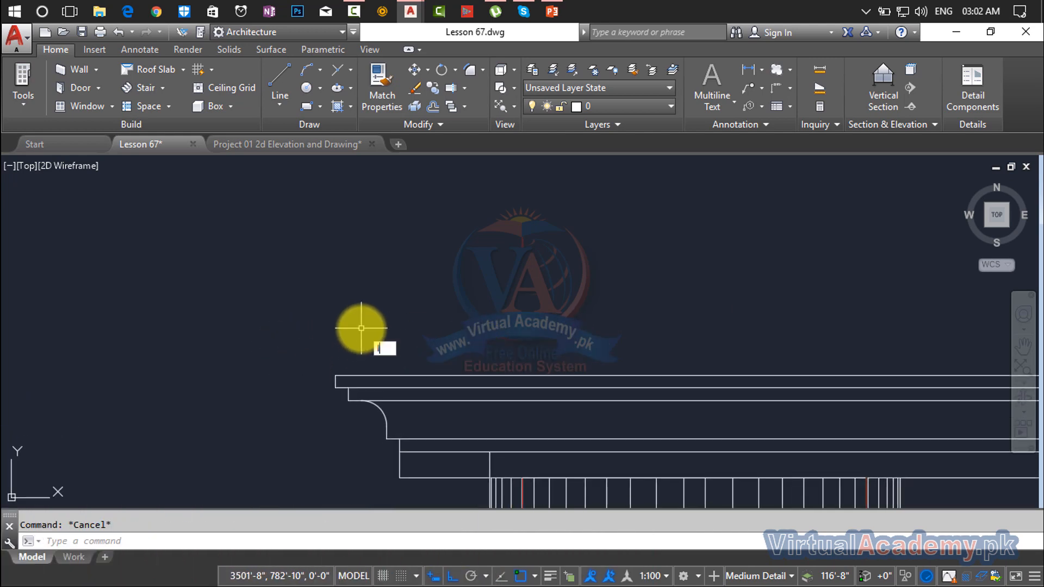
pyautogui.write('l')
pyautogui.press('Return')
pyautogui.click(334, 375)
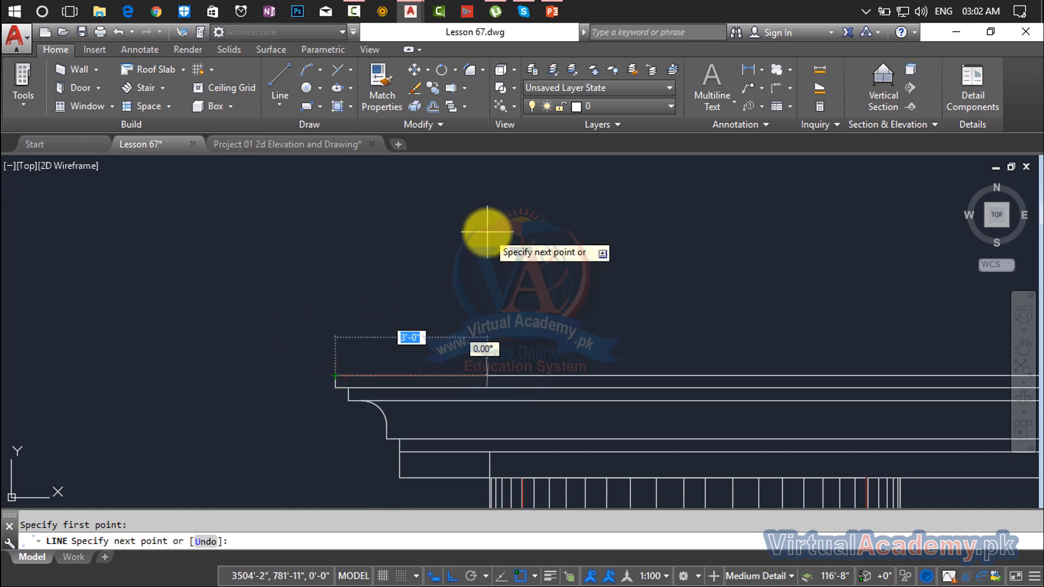
pyautogui.press('F8')
pyautogui.scroll(-2, 478, 217)
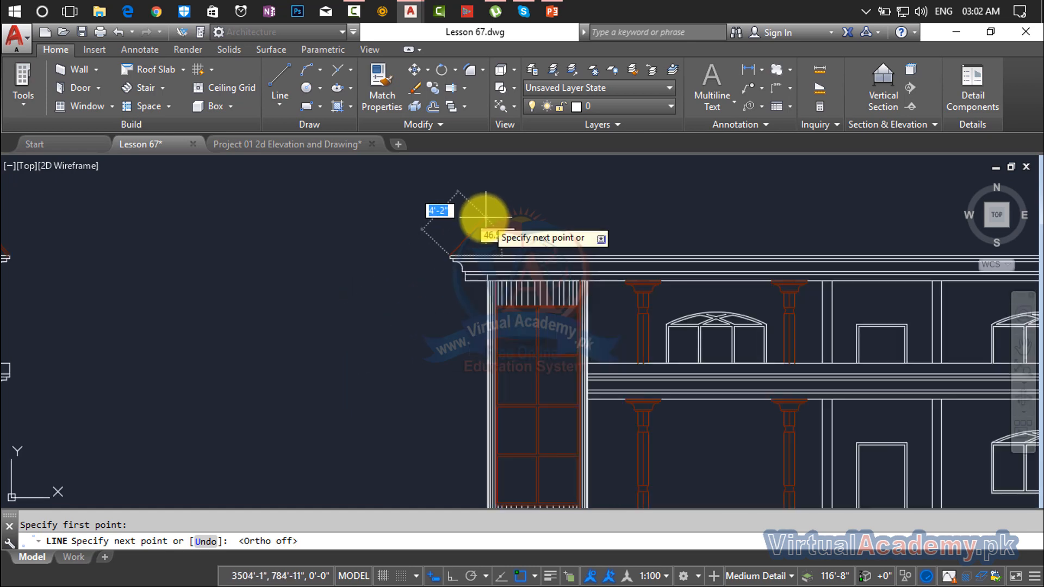
pyautogui.moveTo(478, 217); pyautogui.dragTo(334, 379, button='middle')
pyautogui.scroll(-4, 340, 378)
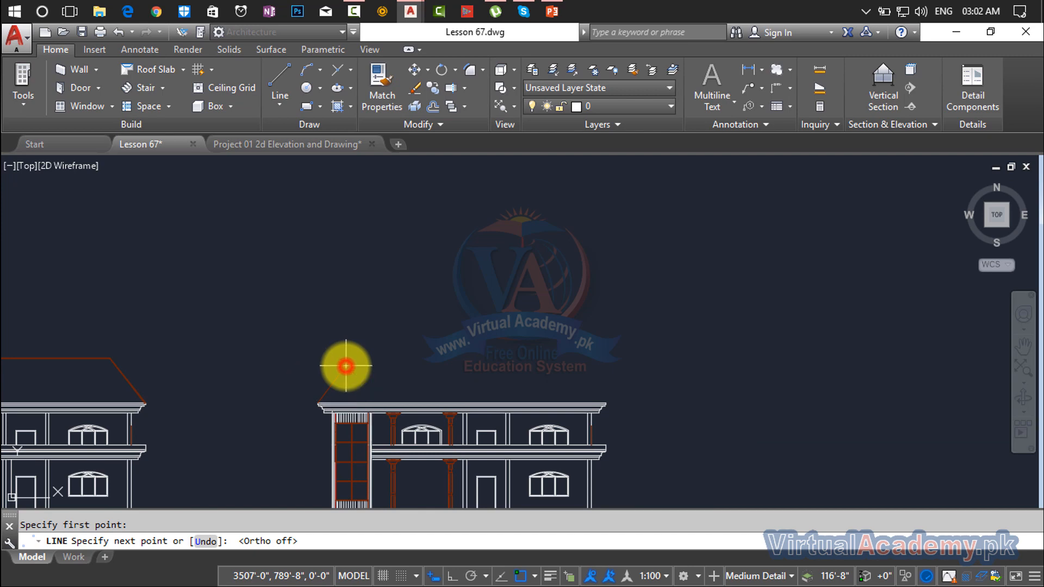
pyautogui.click(345, 366)
pyautogui.press('Escape')
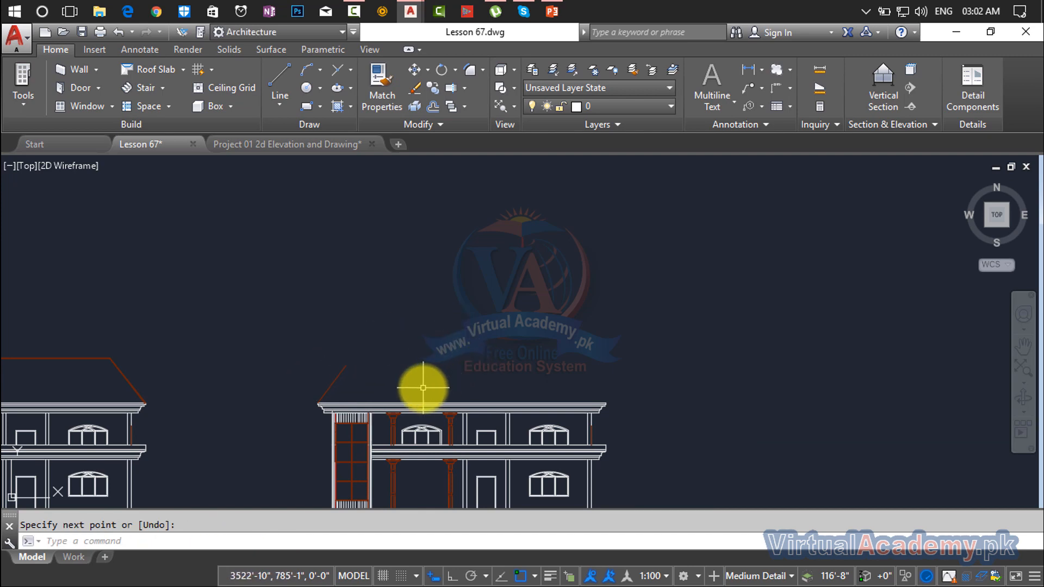
# Mirror the slanted roof line to the right end about a vertical axis through the cornice's midpoint, keeping the original.
pyautogui.write('mirr')
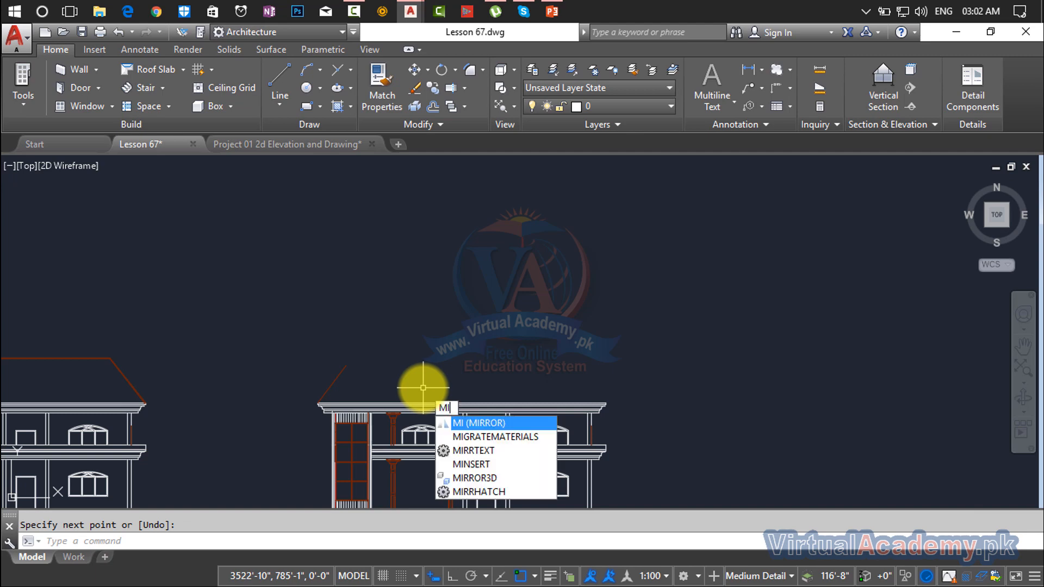
pyautogui.press('Return')
pyautogui.click(340, 374)
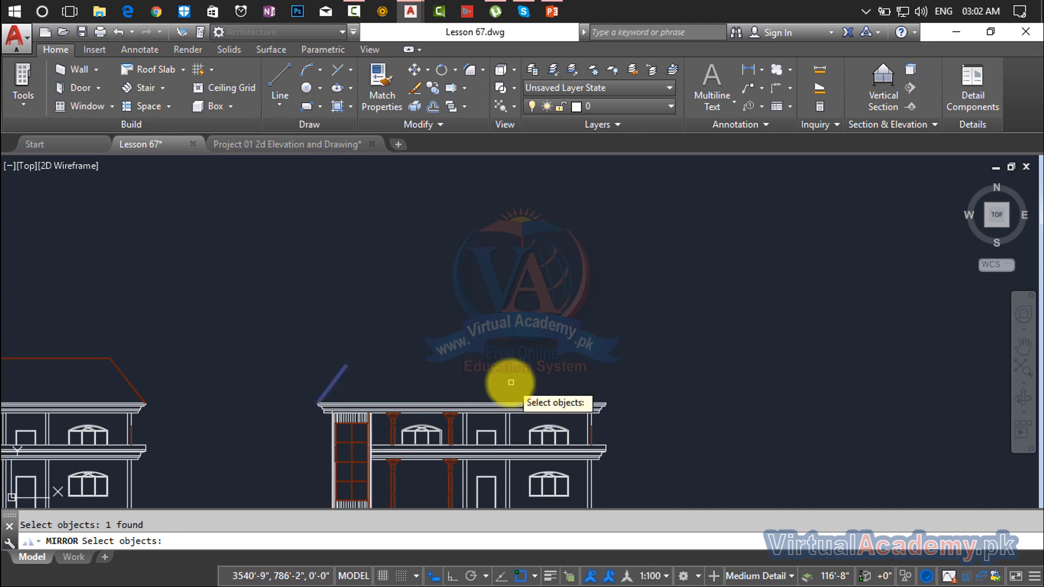
pyautogui.press('Return')
pyautogui.scroll(5, 468, 405)
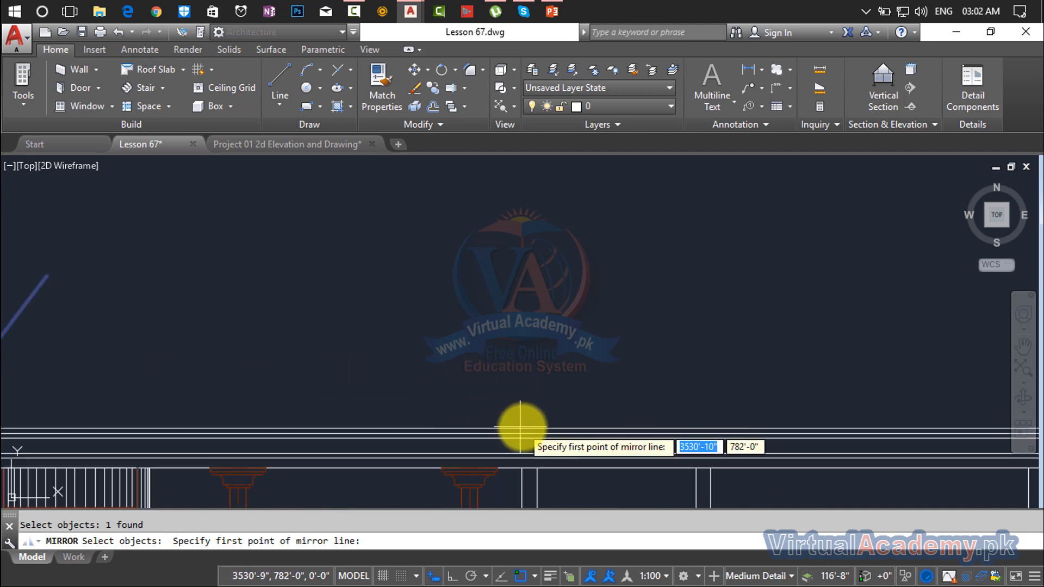
pyautogui.click(517, 430)
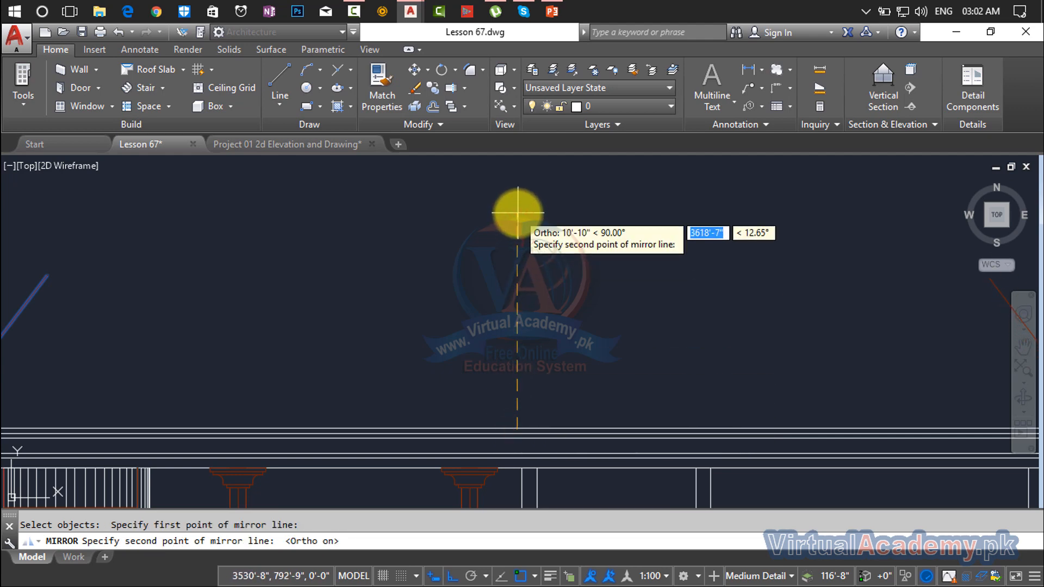
pyautogui.click(519, 200)
pyautogui.press('Return')
pyautogui.scroll(-4, 550, 369)
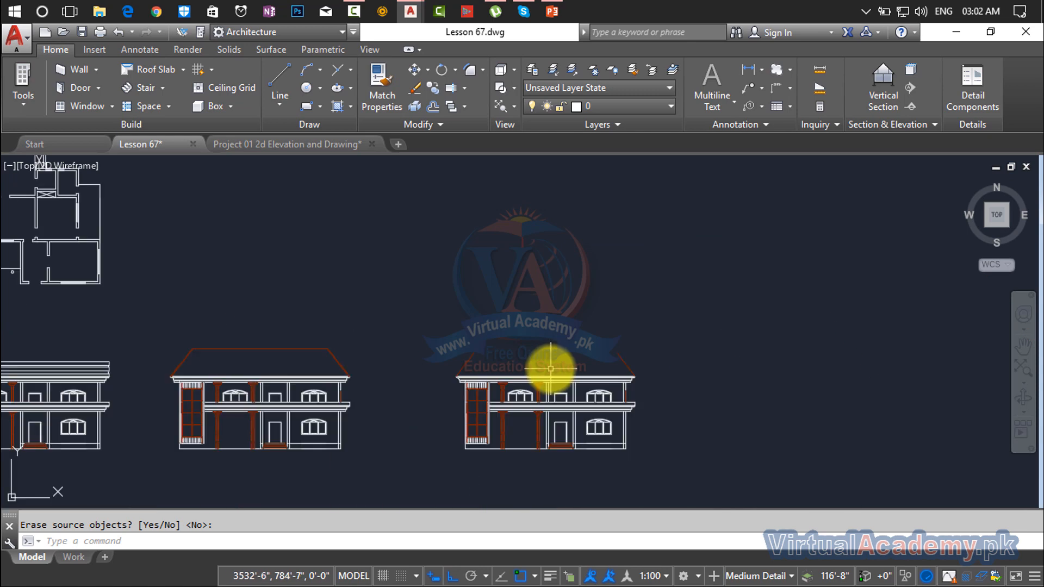
# Draw a vertical line from the left corner of the upper left column's capital to the cornice's top edge.
pyautogui.scroll(8, 544, 369)
pyautogui.moveTo(466, 394); pyautogui.dragTo(448, 352, button='middle')
pyautogui.scroll(-3, 448, 353)
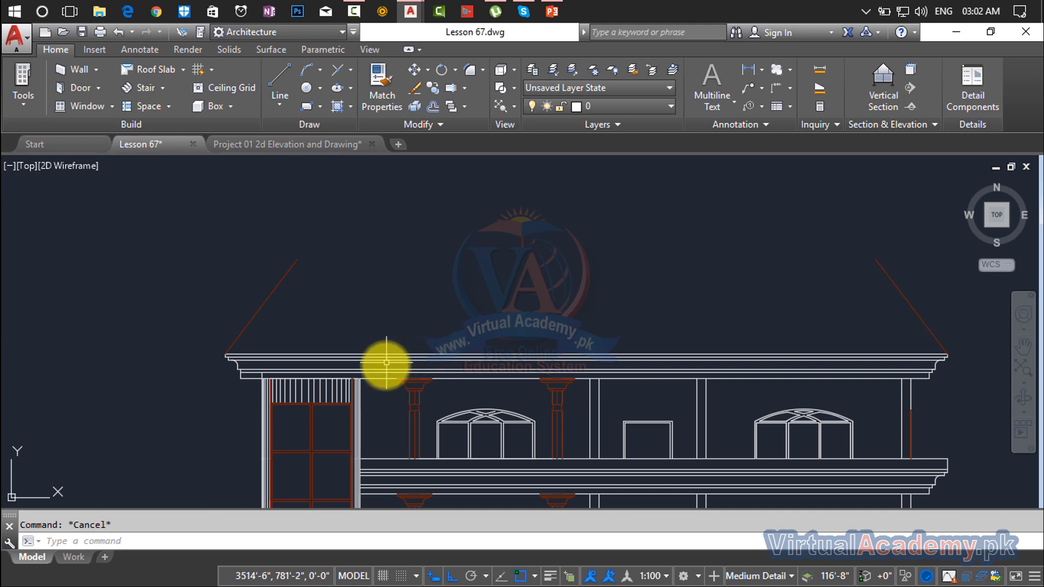
pyautogui.scroll(5, 388, 394)
pyautogui.press('Return')
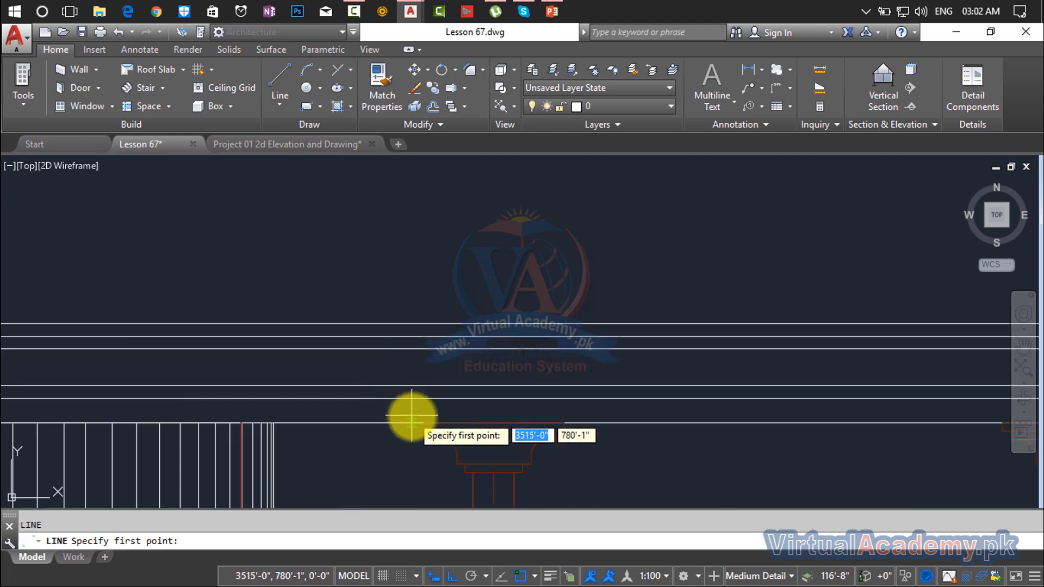
pyautogui.click(424, 422)
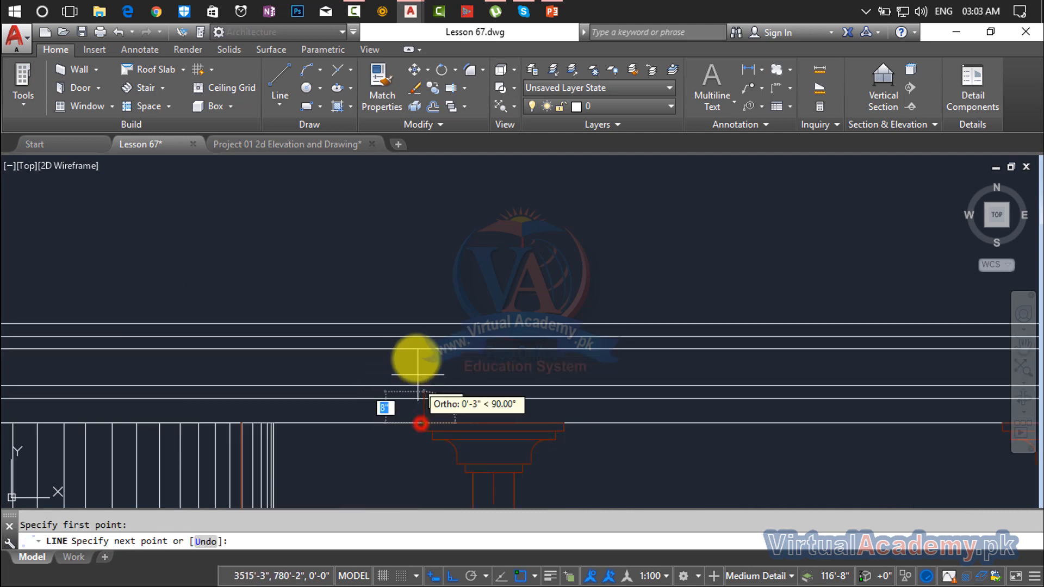
pyautogui.click(421, 323)
pyautogui.press('Return')
pyautogui.scroll(-5, 533, 304)
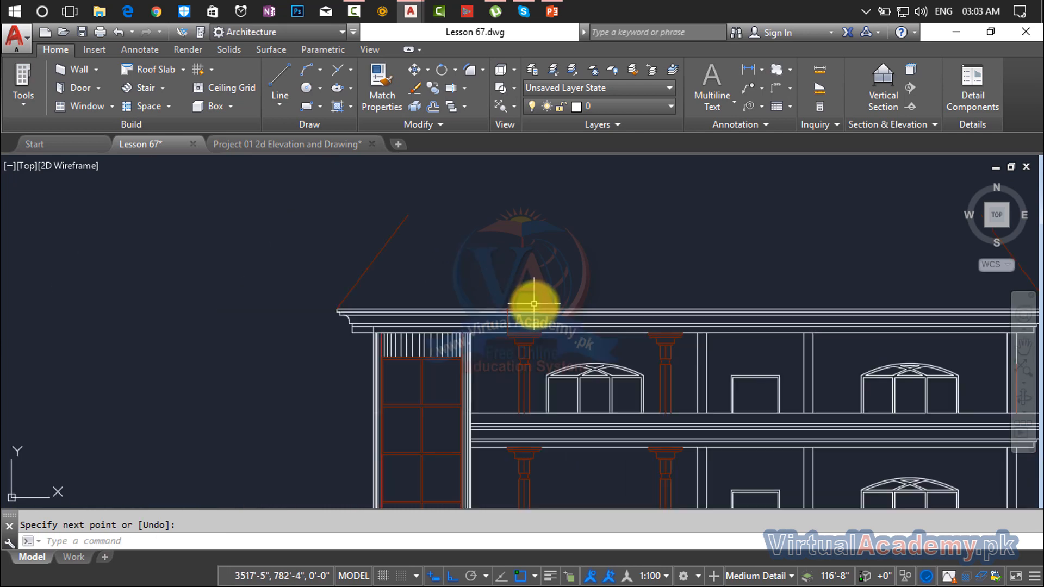
# Draw a vertical line from the right corner of the upper right column's capital to the cornice's top edge.
pyautogui.scroll(4, 678, 325)
pyautogui.press('Return')
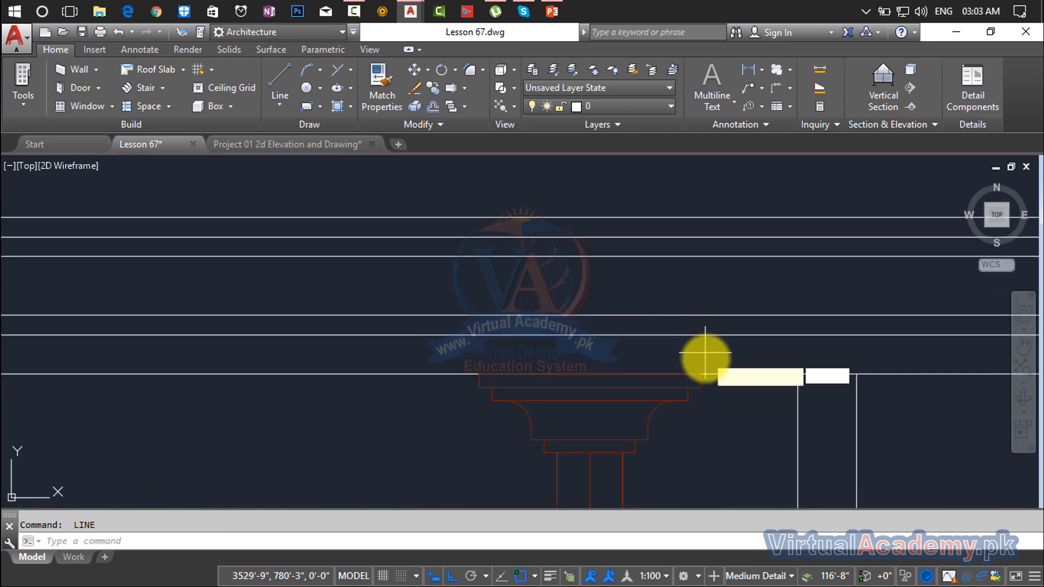
pyautogui.click(701, 374)
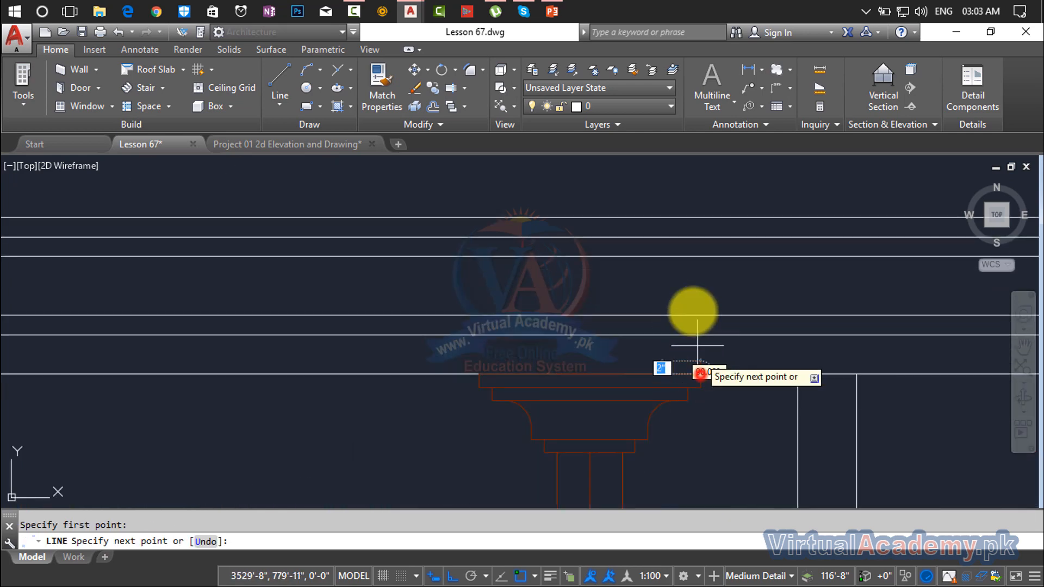
pyautogui.click(701, 218)
pyautogui.press('Return')
pyautogui.scroll(-4, 522, 249)
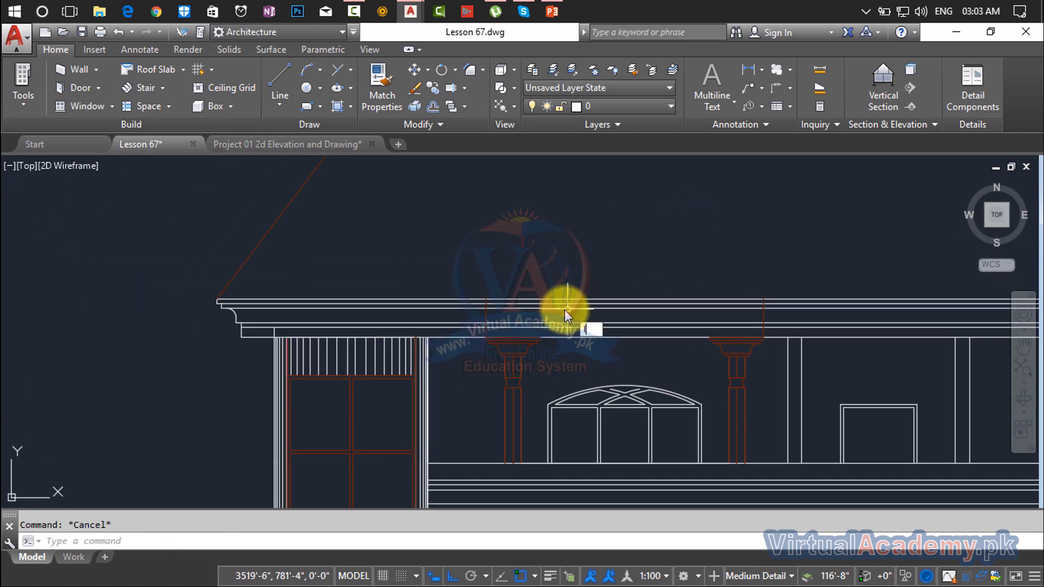
# Draw a slanted line about 12'-7" long at about 63° from the top of the left vertical line, with ortho off.
pyautogui.press('Return')
pyautogui.click(486, 299)
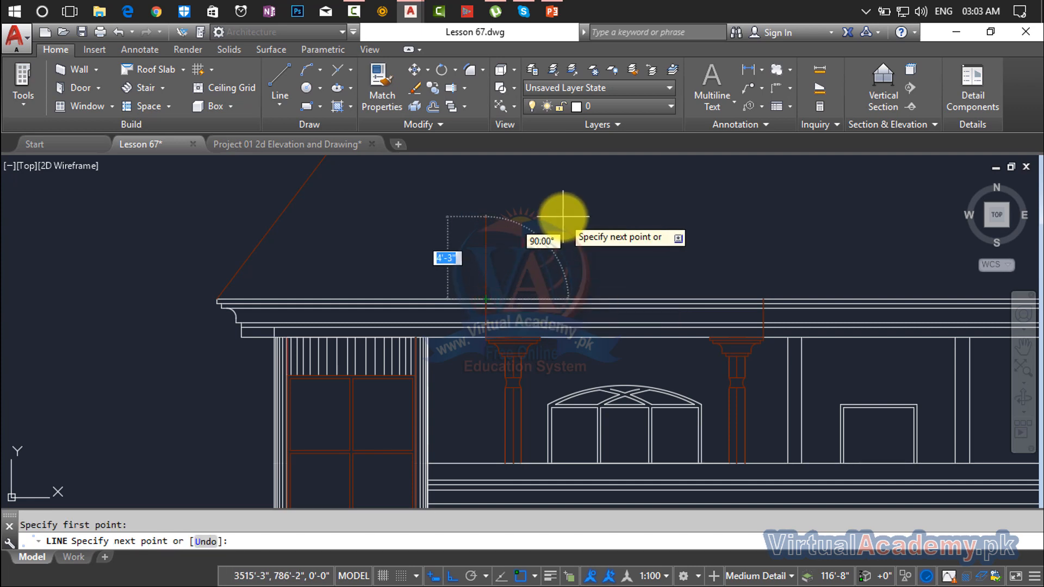
pyautogui.press('F8')
pyautogui.scroll(-5, 531, 252)
pyautogui.scroll(2, 514, 256)
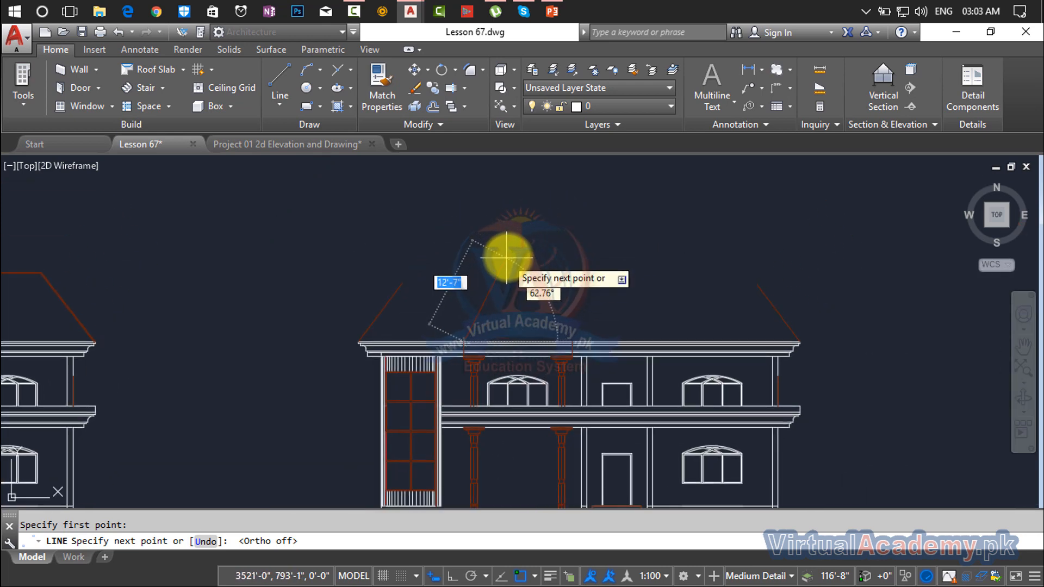
pyautogui.press('Return')
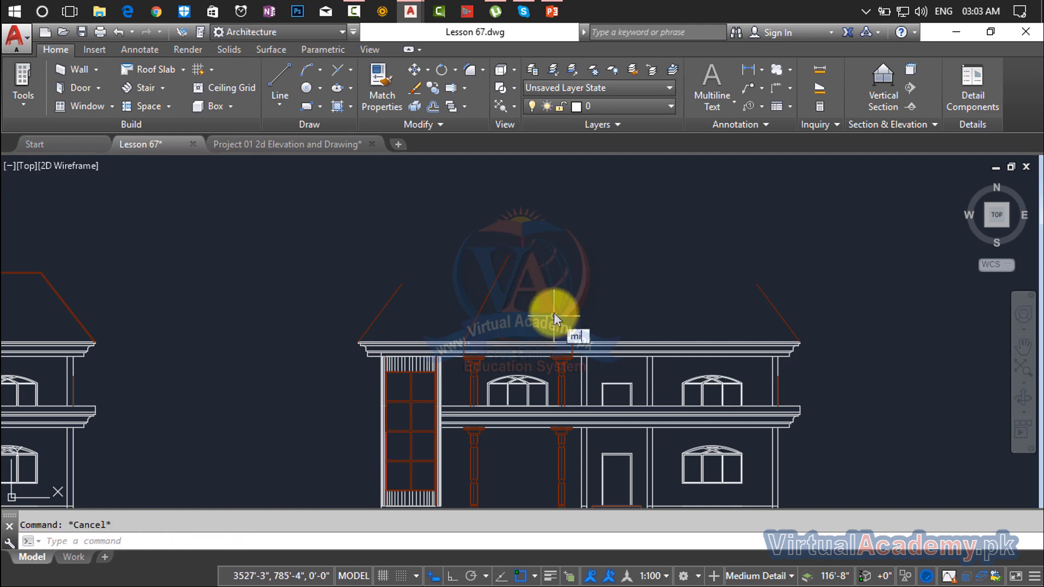
pyautogui.press('Return')
pyautogui.scroll(5, 446, 350)
pyautogui.press('Escape')
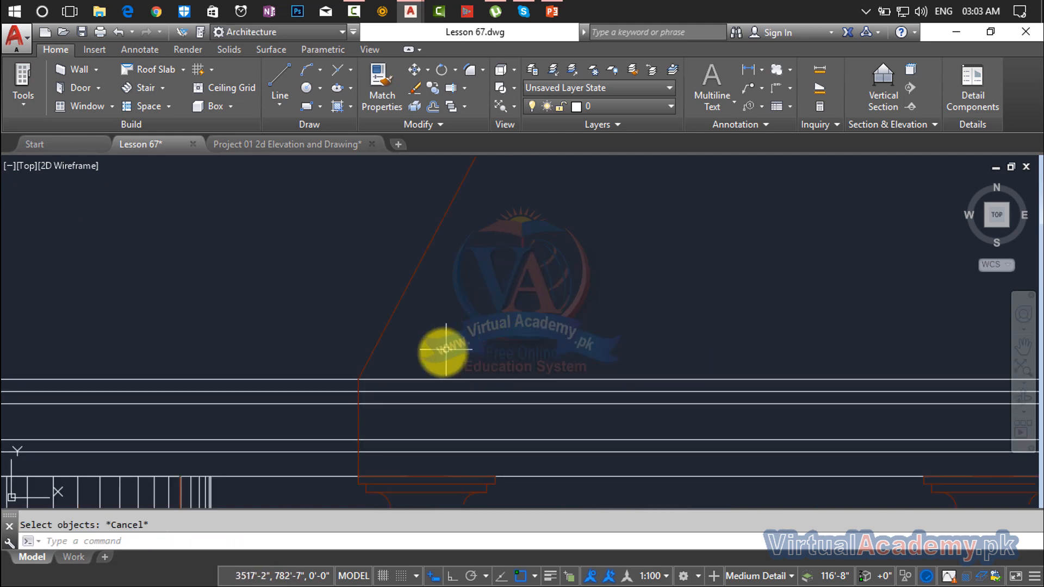
# Draw a horizontal line along the cornice's top edge connecting the upper ends of the two vertical lines.
pyautogui.write('L')
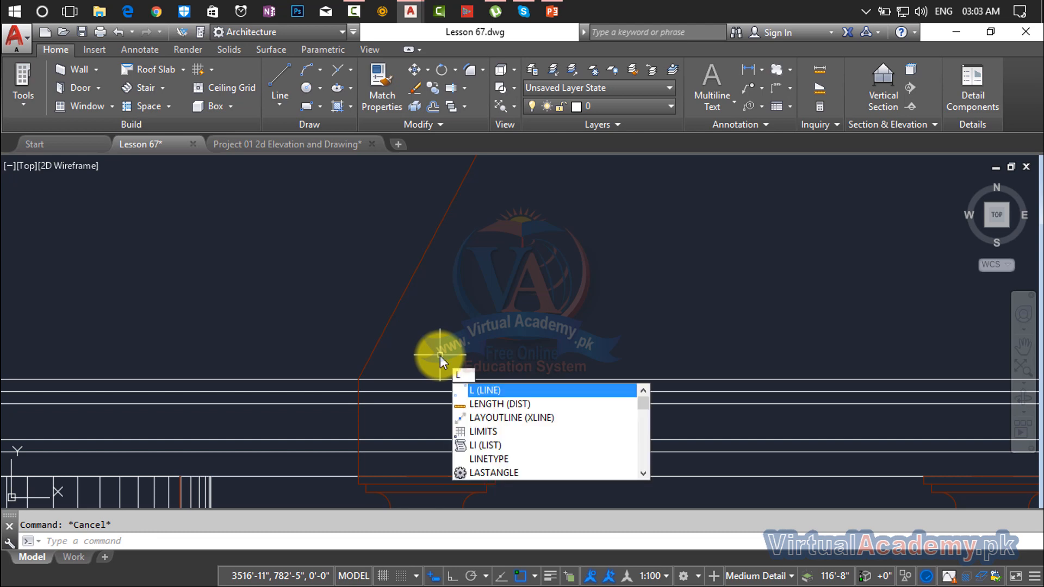
pyautogui.press('Return')
pyautogui.click(359, 377)
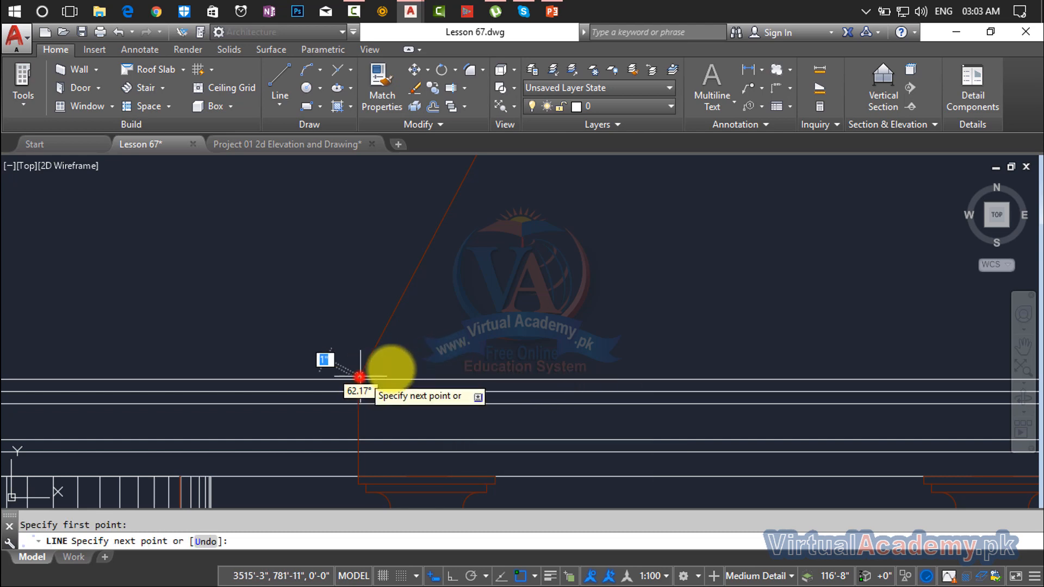
pyautogui.scroll(-4, 699, 362)
pyautogui.moveTo(703, 361); pyautogui.dragTo(356, 371, button='middle')
pyautogui.scroll(6, 453, 377)
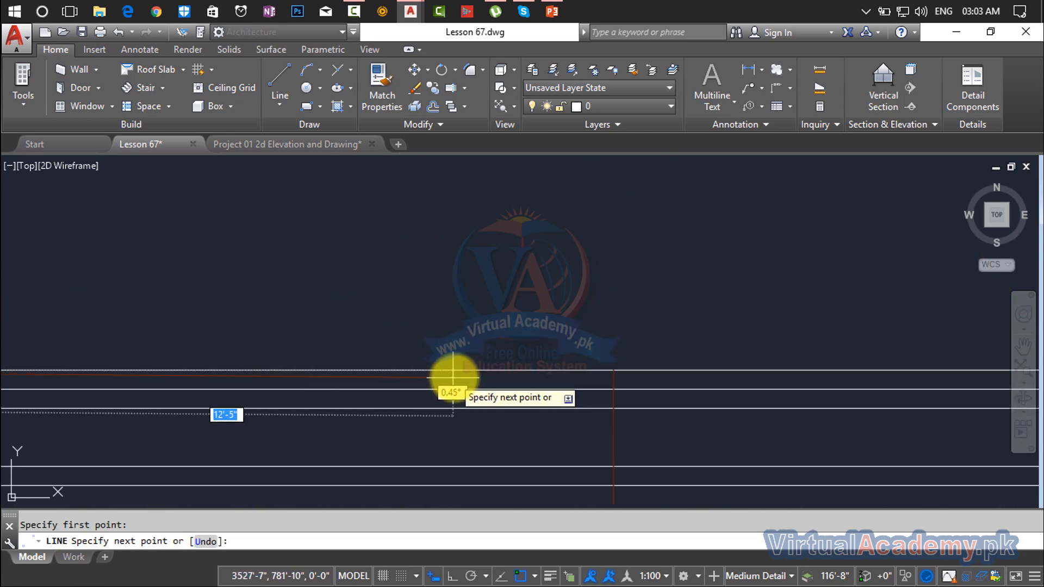
pyautogui.click(615, 369)
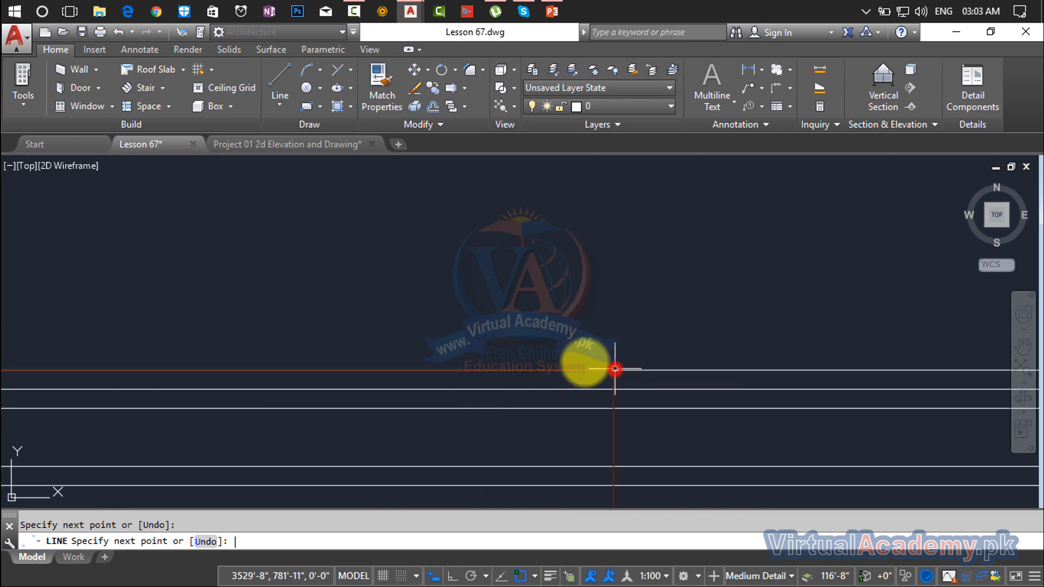
pyautogui.press('Escape')
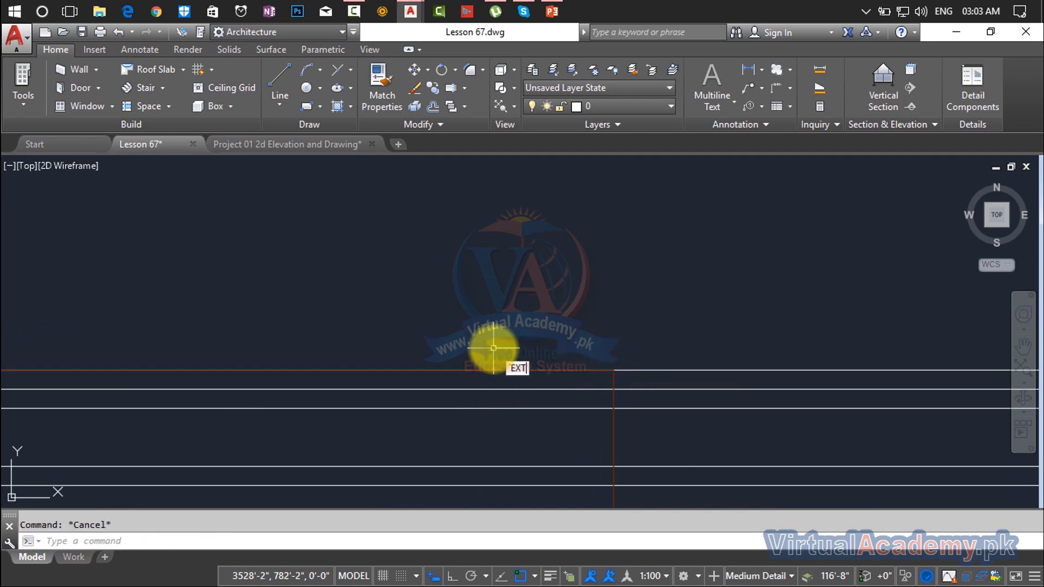
# Mirror the slanted gable line about a vertical axis through the midpoint of the cornice-top line above the columns, keeping the original.
pyautogui.write('MUL')
pyautogui.press('BackSpace')
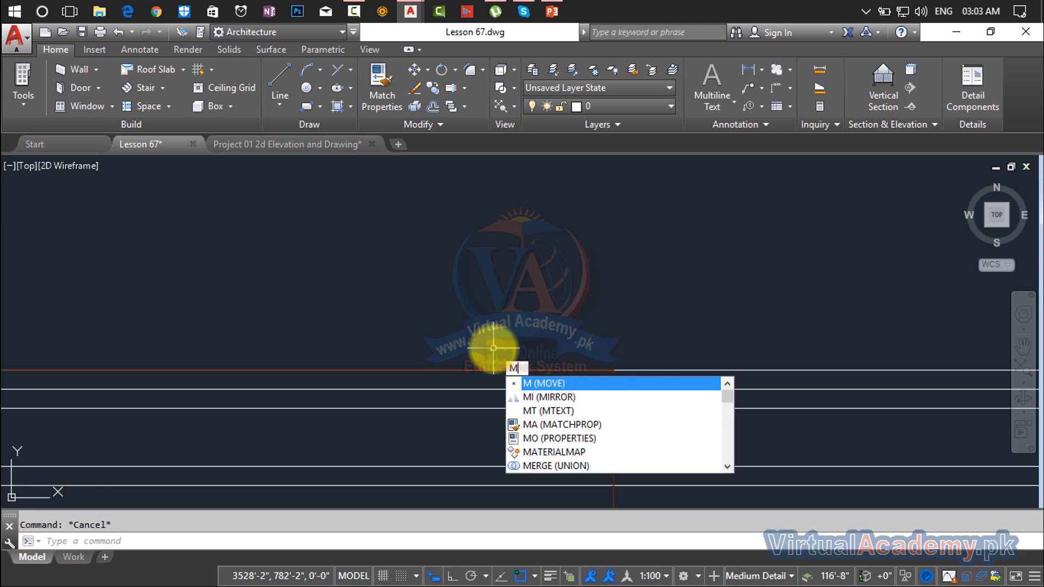
pyautogui.write('i')
pyautogui.press('Return')
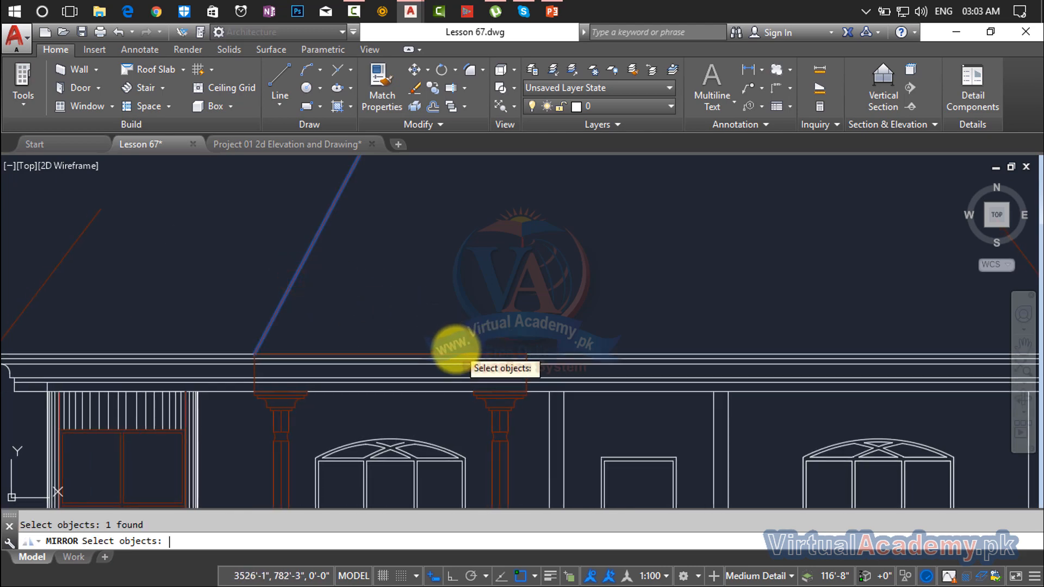
pyautogui.press('Return')
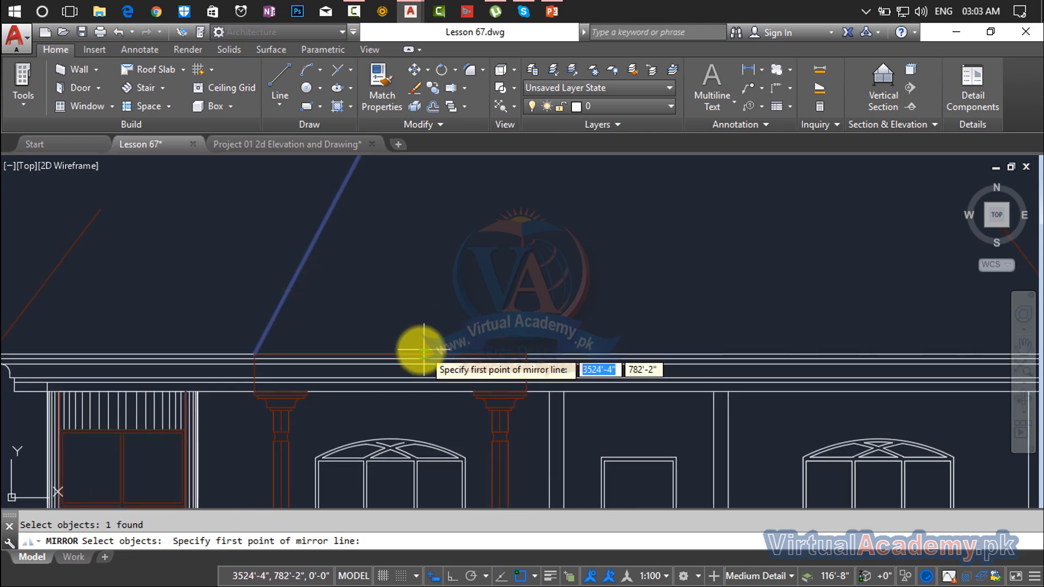
pyautogui.click(390, 356)
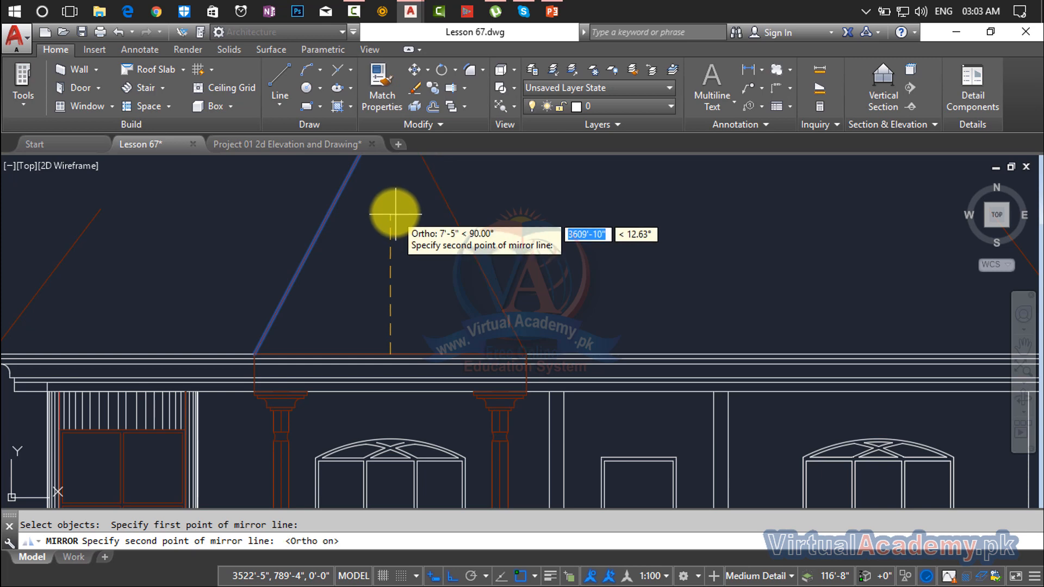
pyautogui.click(392, 209)
pyautogui.press('Return')
pyautogui.scroll(-2, 406, 281)
pyautogui.scroll(-3, 406, 281)
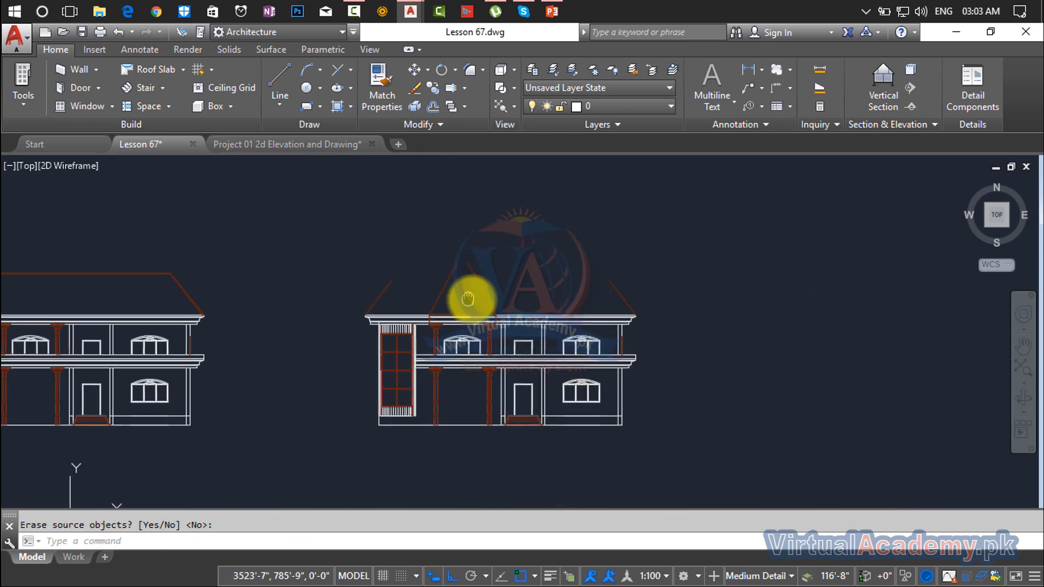
# Draw a horizontal ridge line connecting the upper ends of the left and right sloped roof edges.
pyautogui.scroll(3, 390, 279)
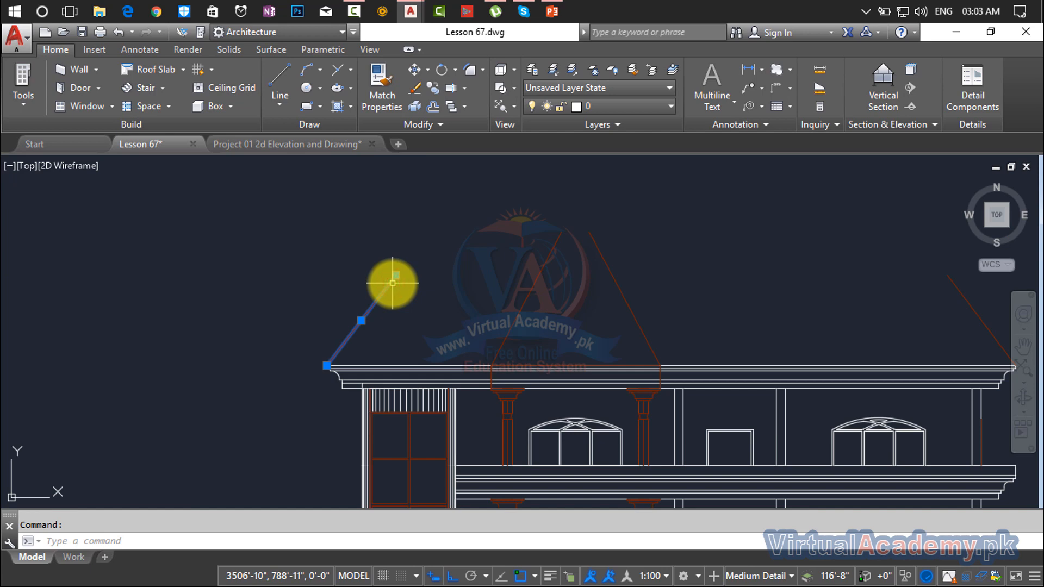
pyautogui.write('l')
pyautogui.press('Return')
pyautogui.click(395, 275)
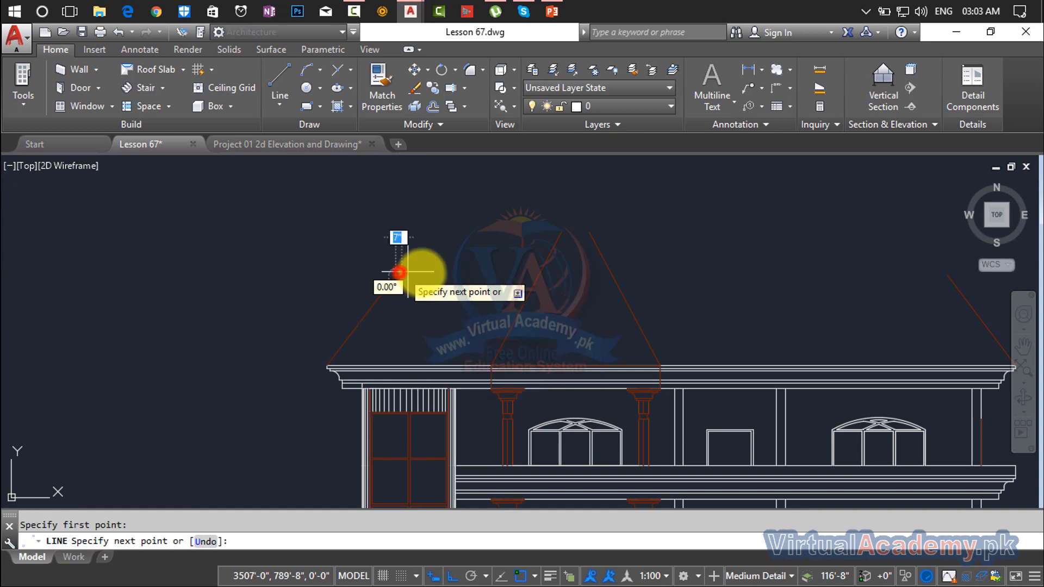
pyautogui.moveTo(795, 279); pyautogui.dragTo(582, 304, button='middle')
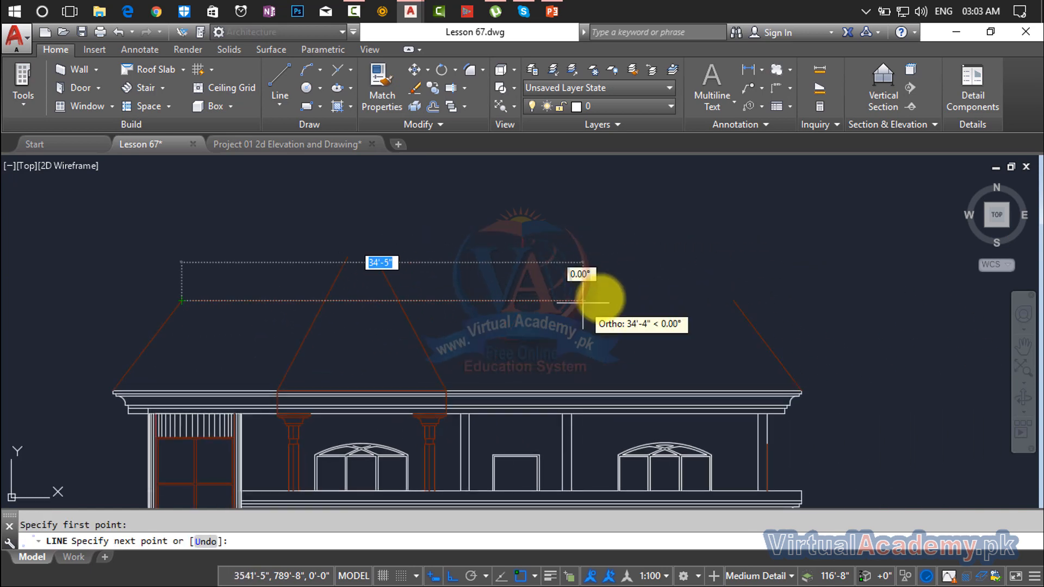
pyautogui.click(734, 300)
pyautogui.press('Return')
pyautogui.moveTo(512, 299); pyautogui.dragTo(609, 305, button='middle')
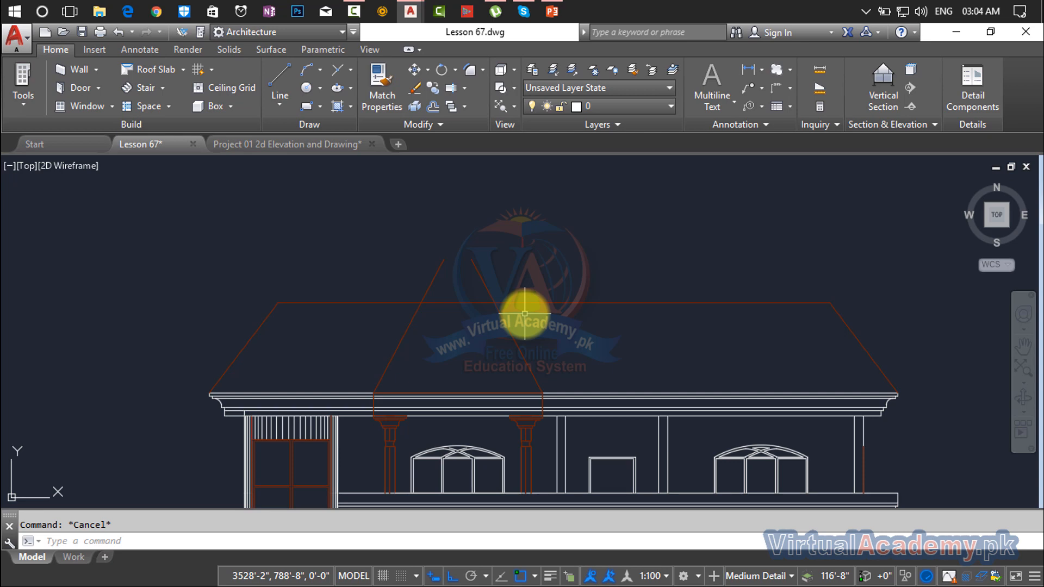
# Move the horizontal ridge line straight down by about 2 feet.
pyautogui.click(528, 302)
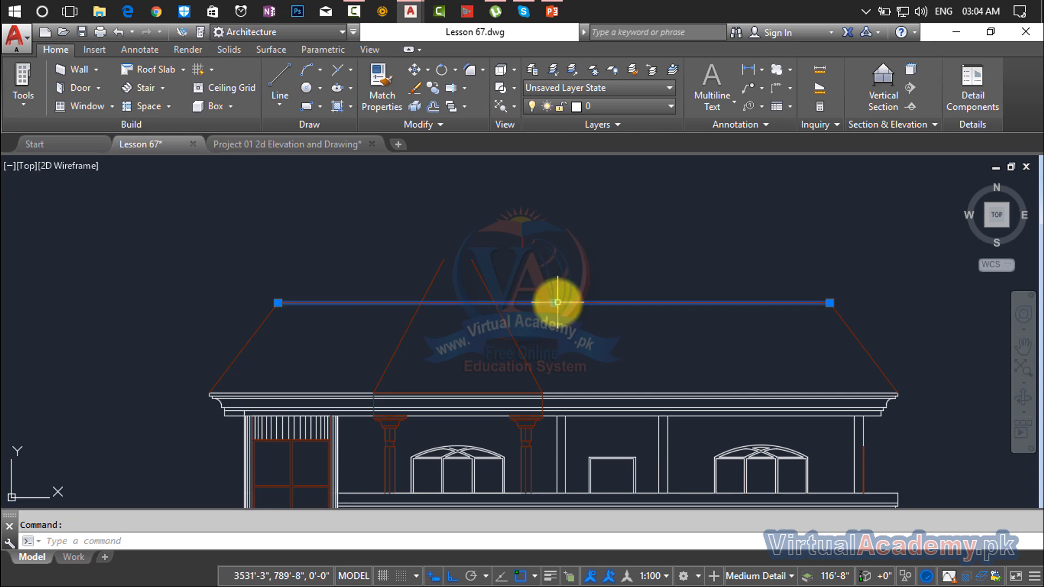
pyautogui.click(555, 302)
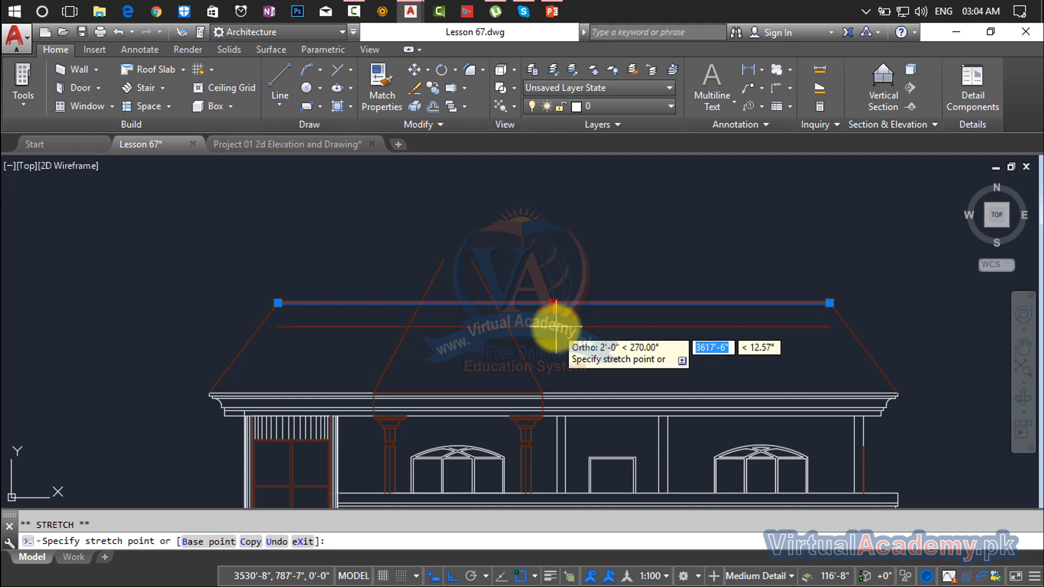
pyautogui.click(551, 328)
pyautogui.press('Escape')
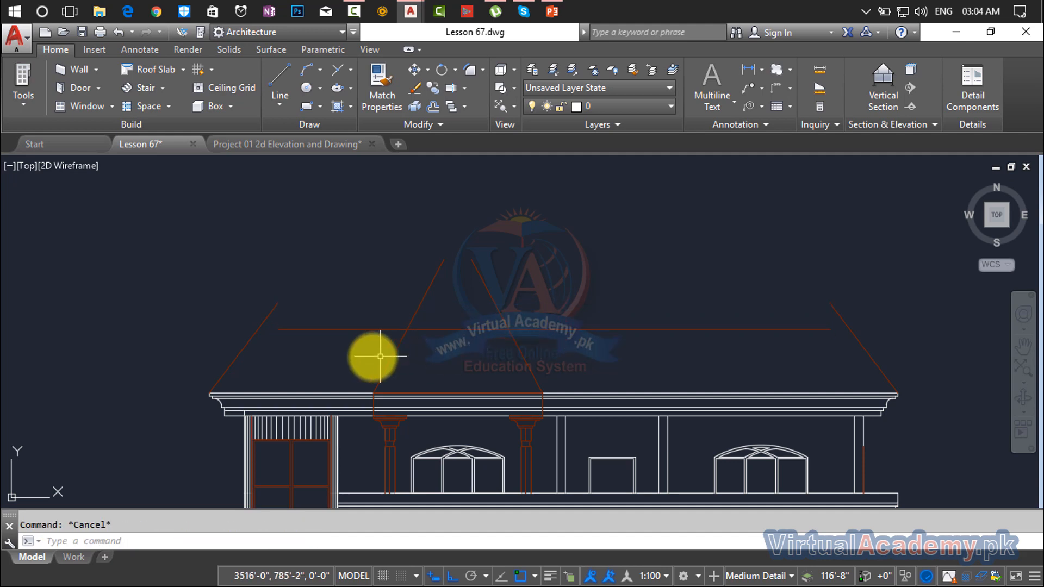
# Fillet the lowered ridge line with the left and right sloped roof edges so they meet at clean corners.
pyautogui.click(256, 330)
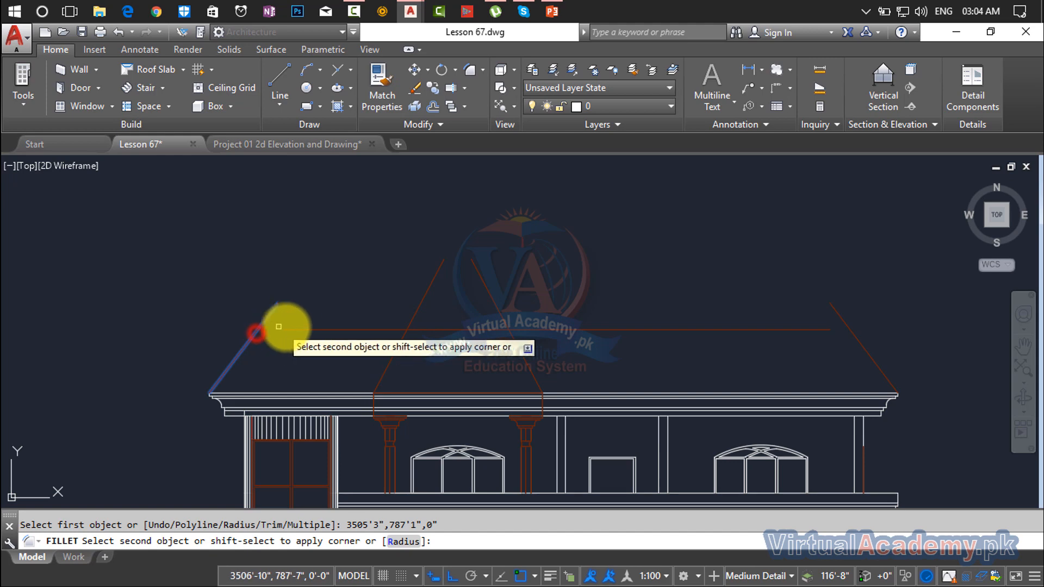
pyautogui.click(306, 330)
pyautogui.press('Return')
pyautogui.click(754, 330)
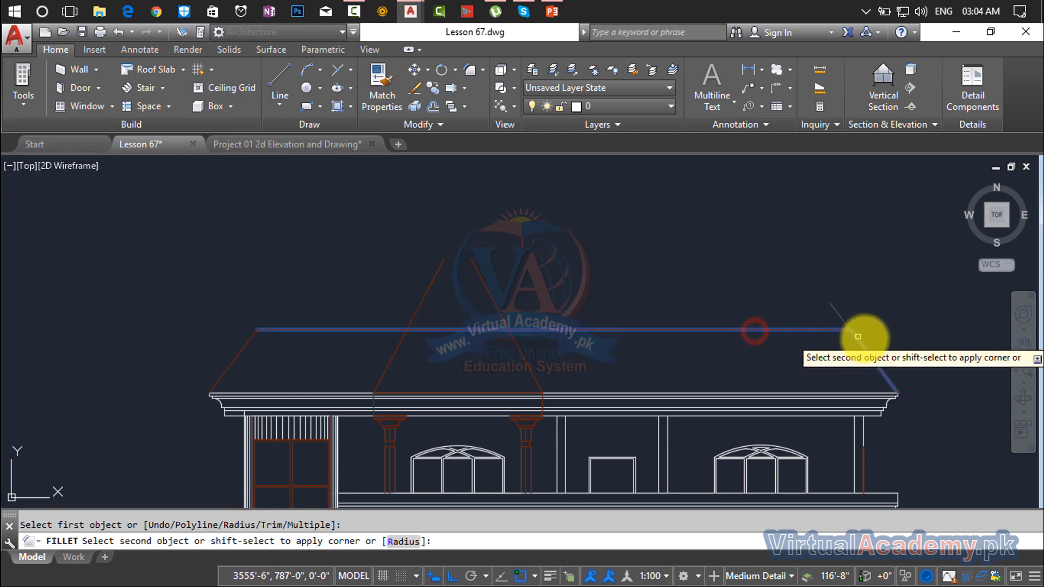
pyautogui.click(858, 336)
pyautogui.press('Return')
pyautogui.press('Escape')
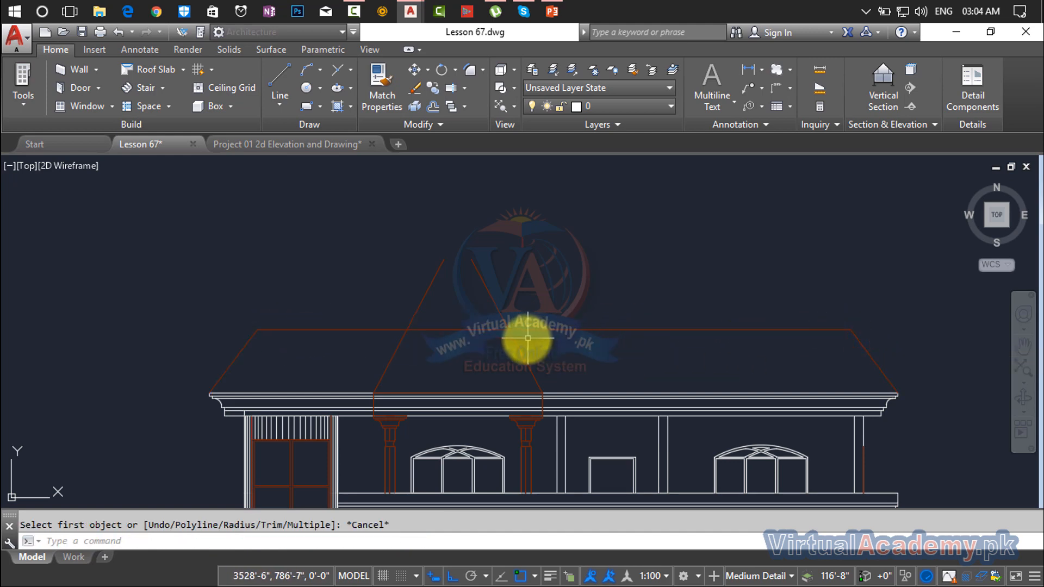
pyautogui.click(519, 342)
pyautogui.click(511, 346)
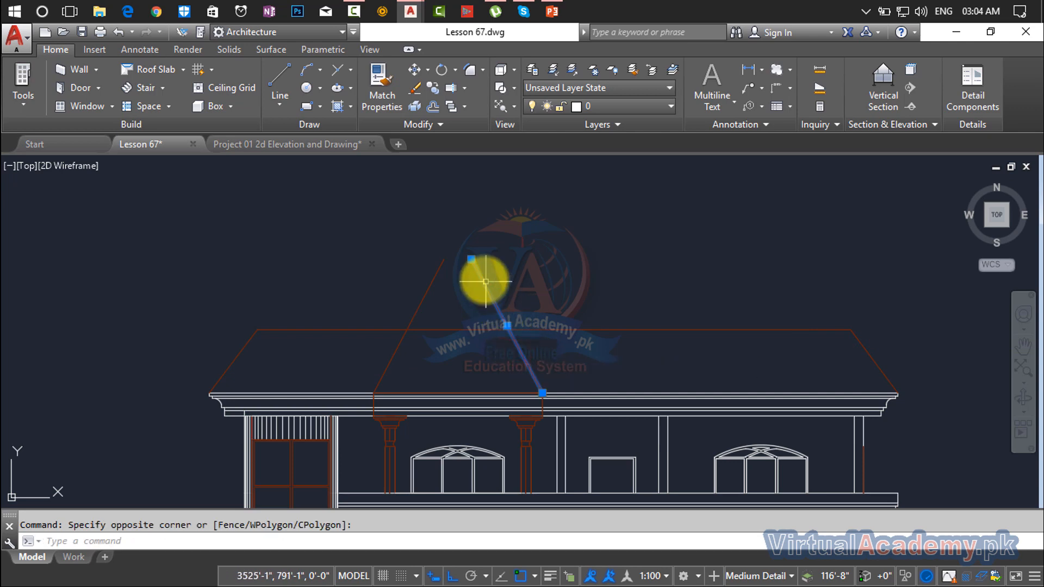
pyautogui.moveTo(472, 259)
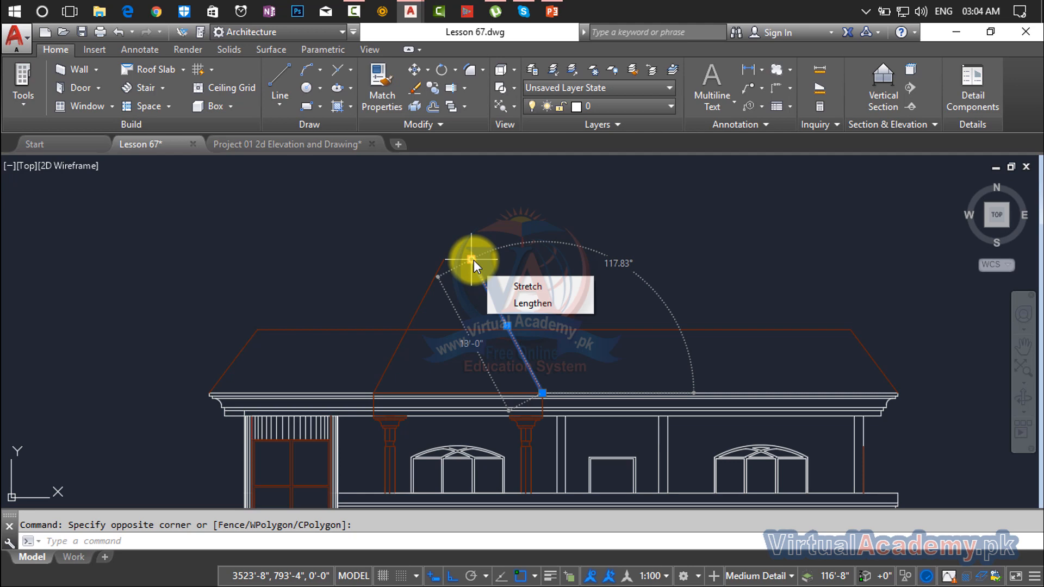
pyautogui.press('Escape')
# Draw a nearly horizontal line between the two gable slopes, above the main ridge line and below their upper ends.
pyautogui.scroll(-4, 476, 265)
pyautogui.moveTo(478, 270); pyautogui.dragTo(662, 321, button='middle')
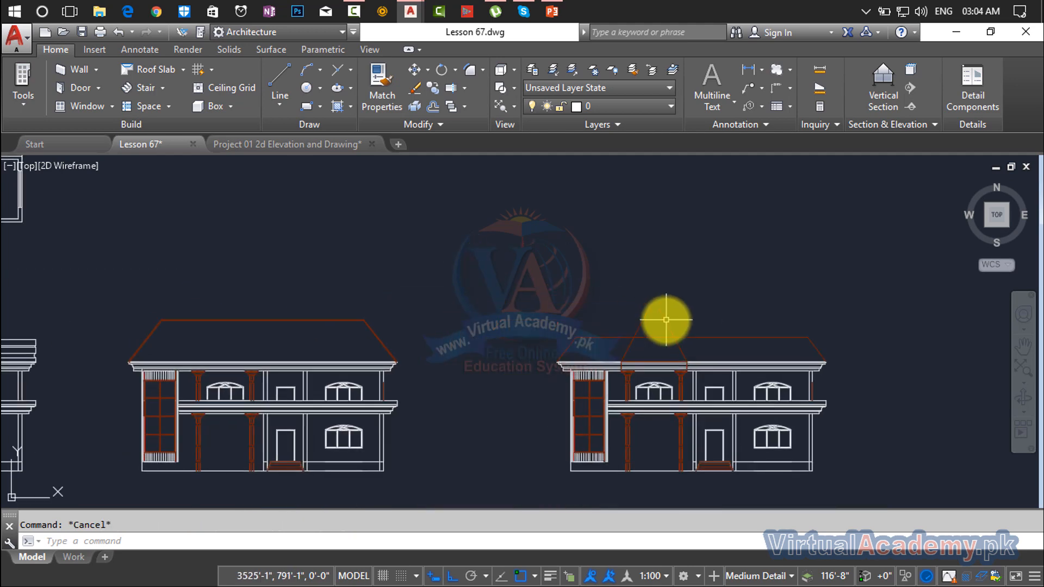
pyautogui.scroll(2, 660, 322)
pyautogui.scroll(2, 661, 322)
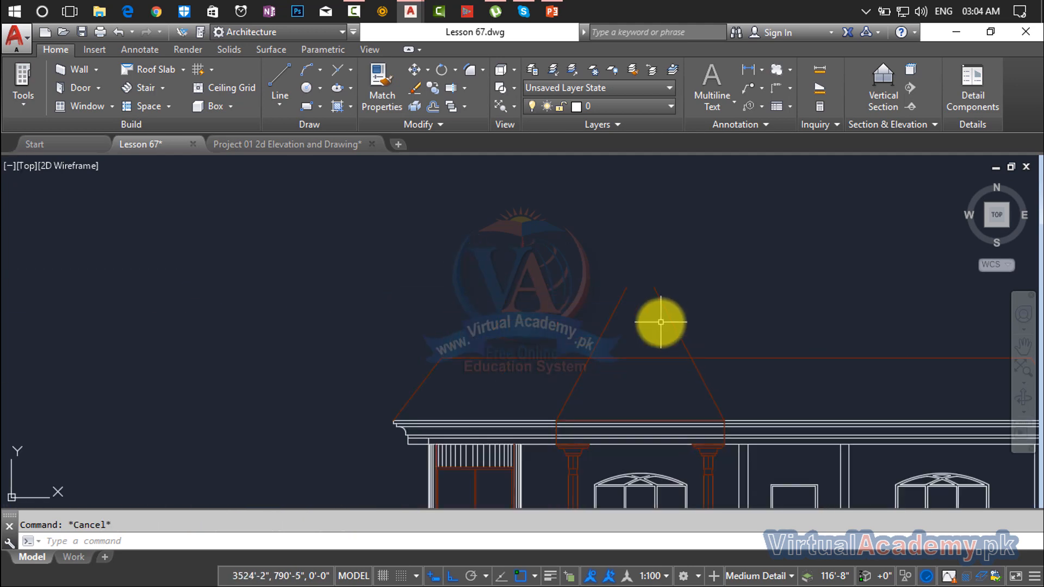
pyautogui.scroll(2, 670, 321)
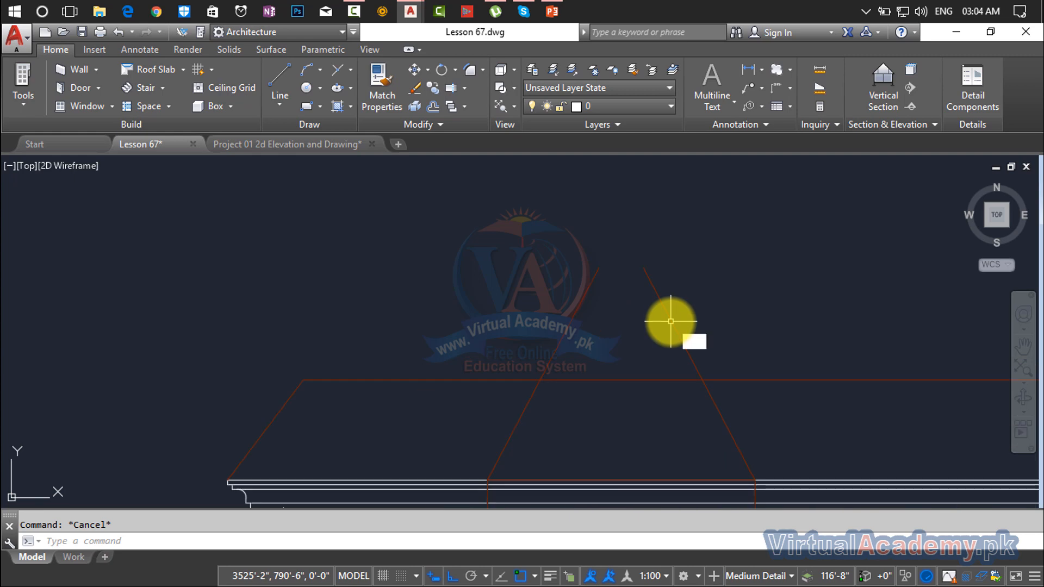
pyautogui.write('l')
pyautogui.press('Return')
pyautogui.click(671, 320)
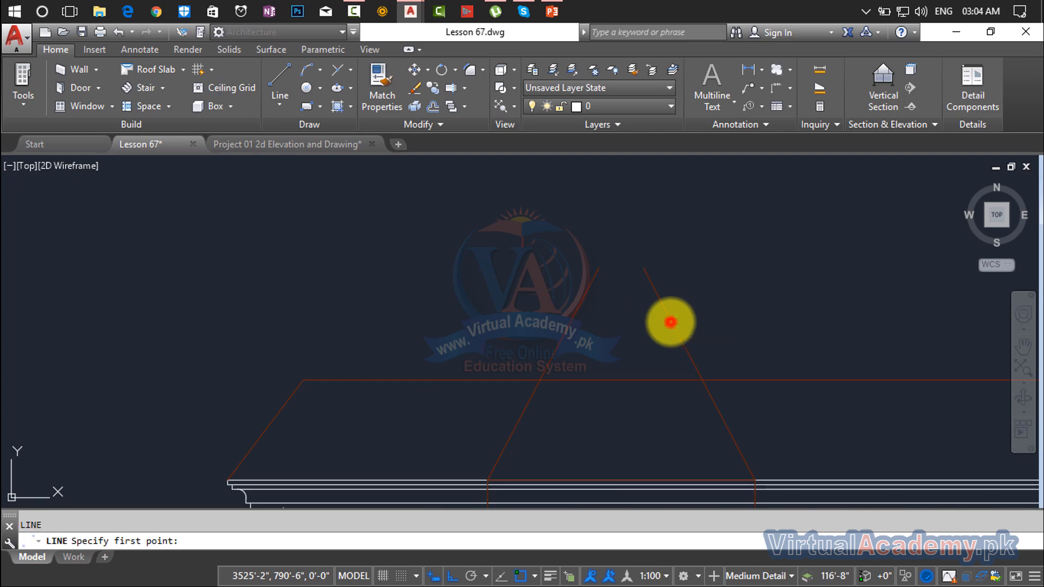
pyautogui.click(572, 324)
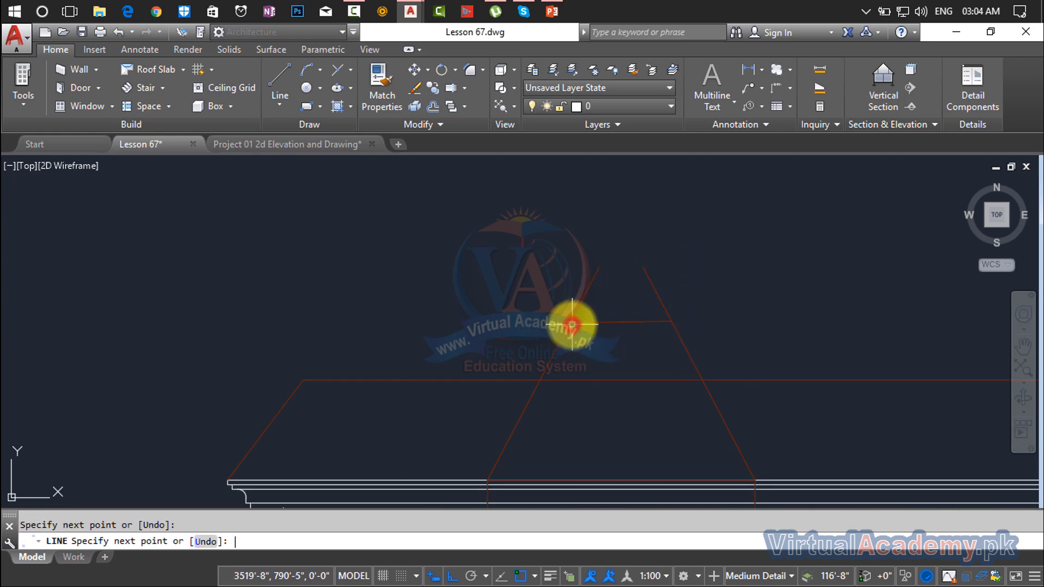
pyautogui.press('Return')
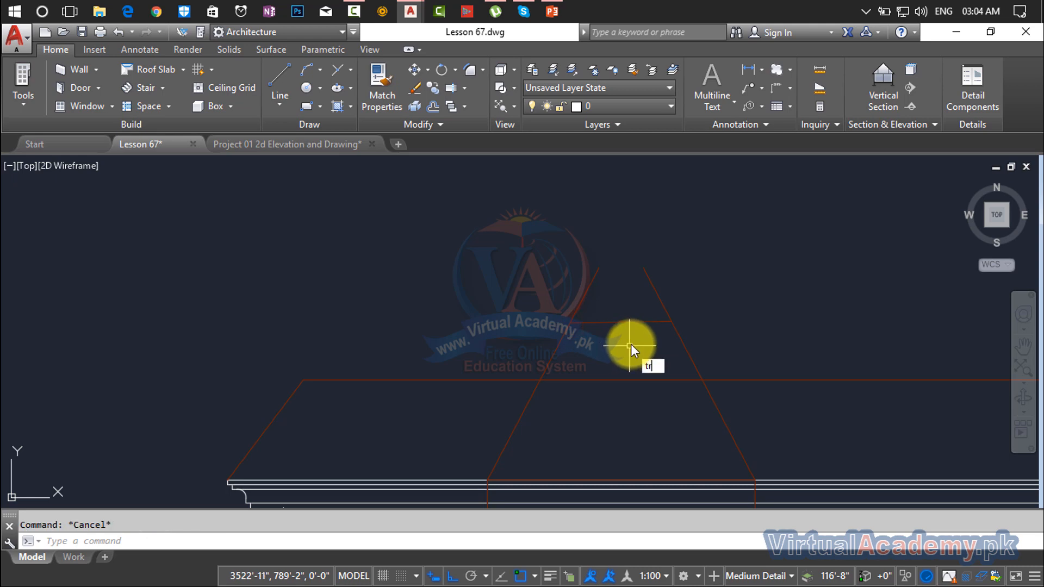
# Trim the gable slopes above their connecting line and the section of the main ridge line inside the gable.
pyautogui.press('Return')
pyautogui.press('Return')
pyautogui.click(681, 291)
pyautogui.click(555, 299)
pyautogui.scroll(-4, 617, 345)
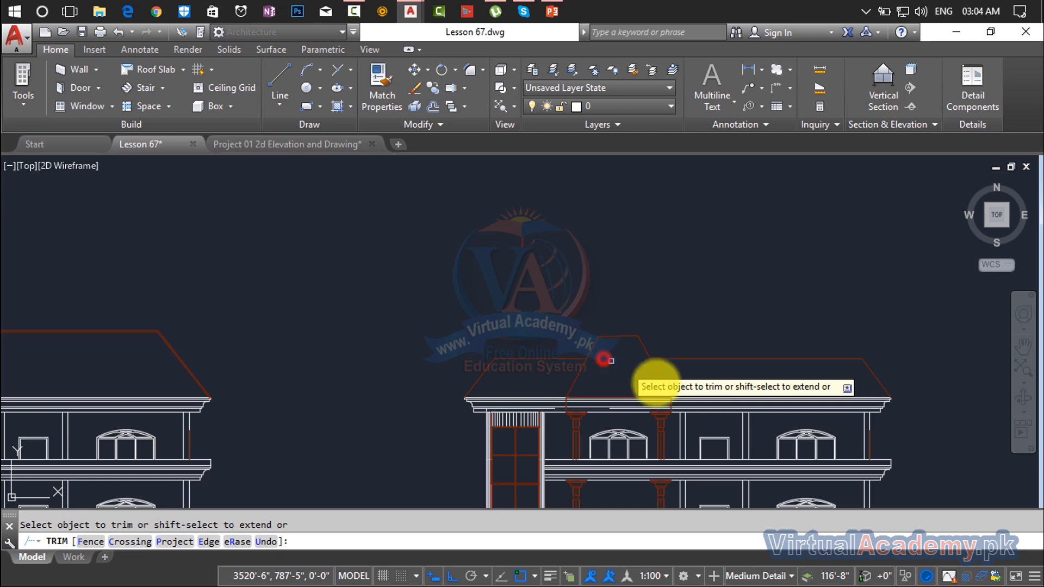
pyautogui.scroll(-3, 664, 385)
pyautogui.moveTo(664, 384); pyautogui.dragTo(611, 399, button='middle')
pyautogui.scroll(4, 611, 398)
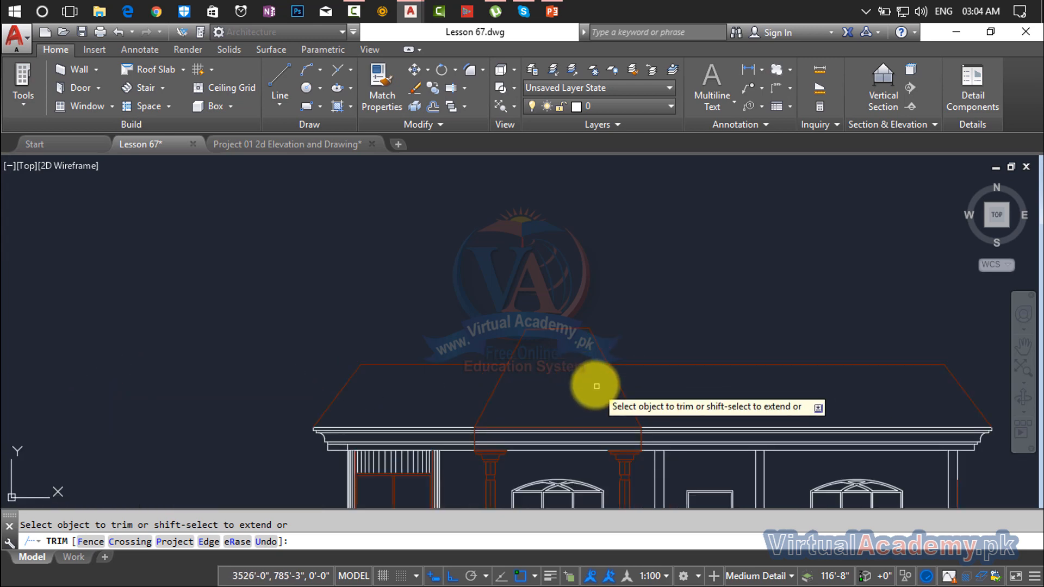
pyautogui.scroll(-4, 593, 380)
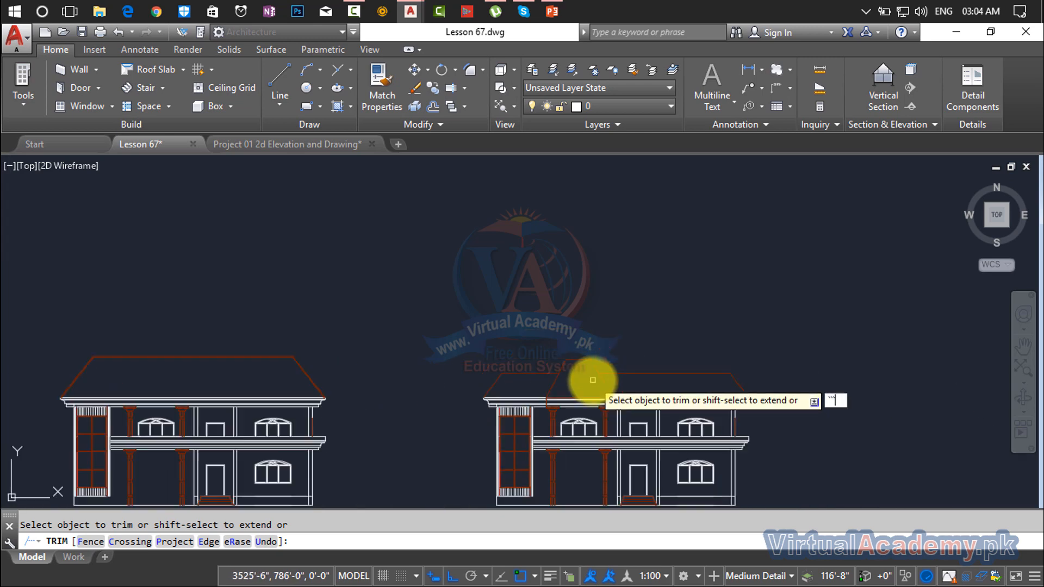
pyautogui.press('Escape')
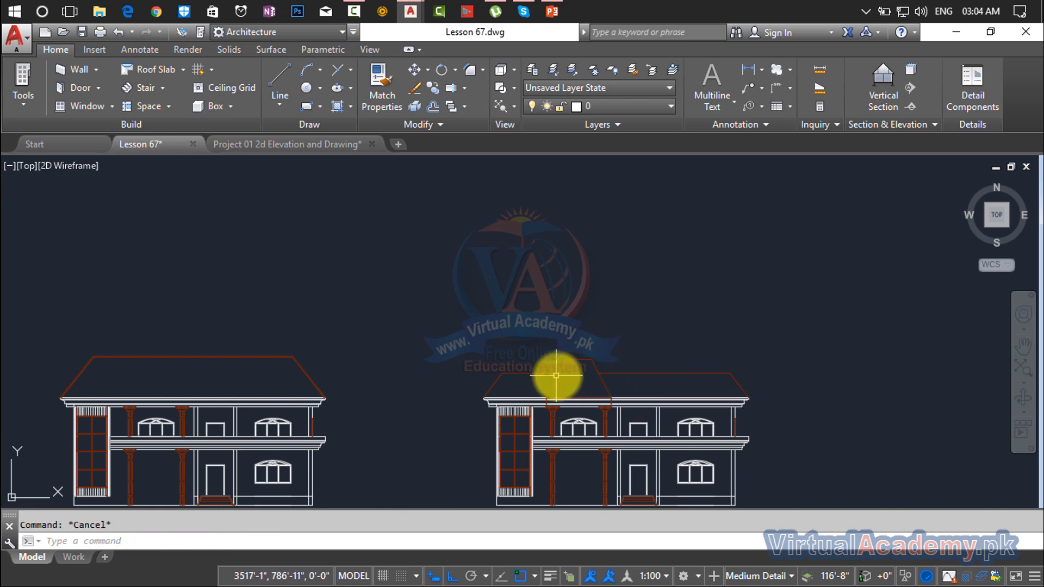
# Offset the left ridge section, the left roof slope and the gable's left slope inward by 2".
pyautogui.scroll(2, 576, 373)
pyautogui.scroll(-2, 580, 359)
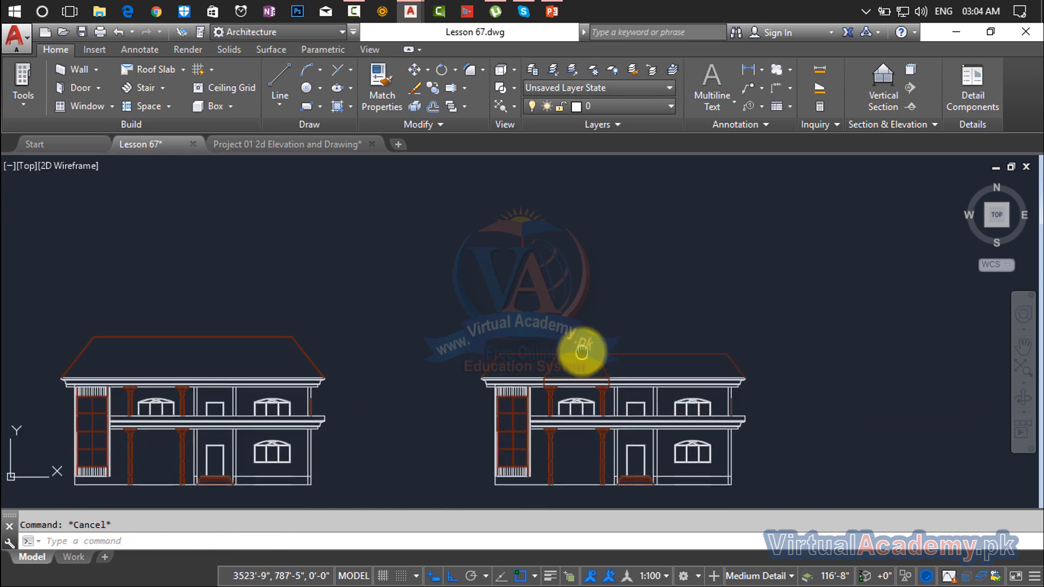
pyautogui.scroll(4, 550, 356)
pyautogui.scroll(2, 522, 363)
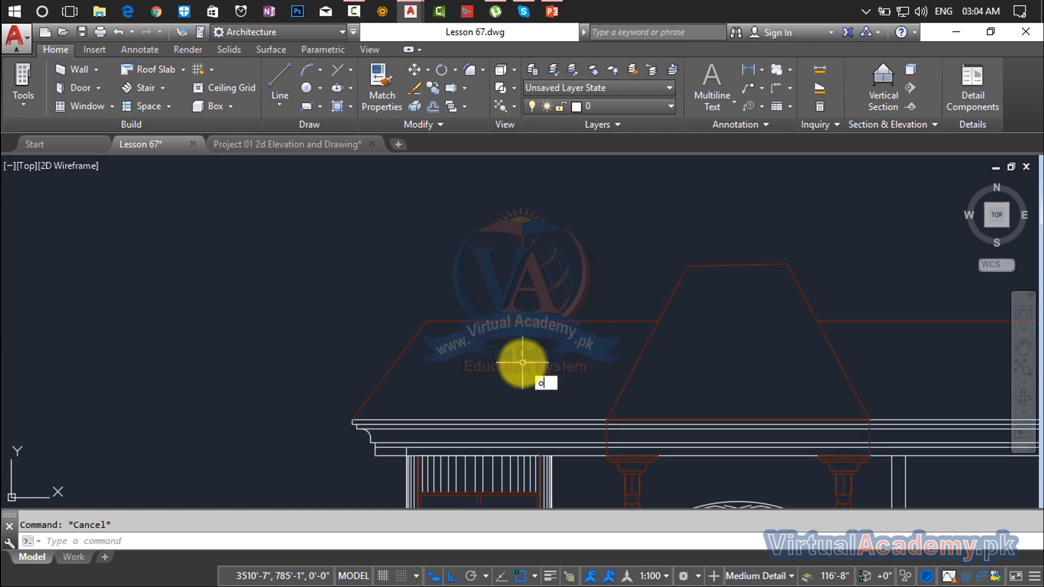
pyautogui.press('Return')
pyautogui.press('Return')
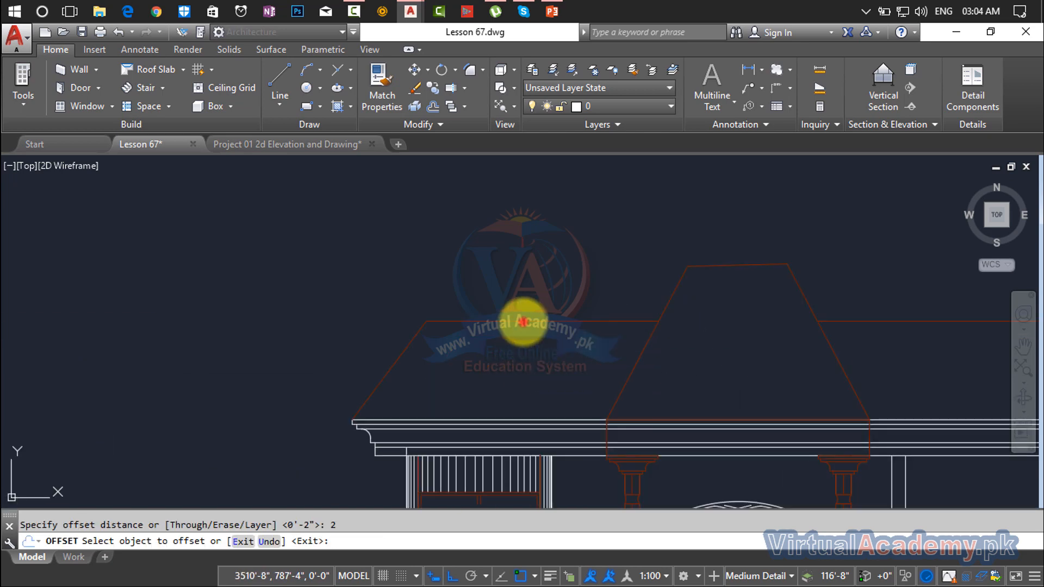
pyautogui.click(523, 324)
pyautogui.click(400, 359)
pyautogui.click(442, 373)
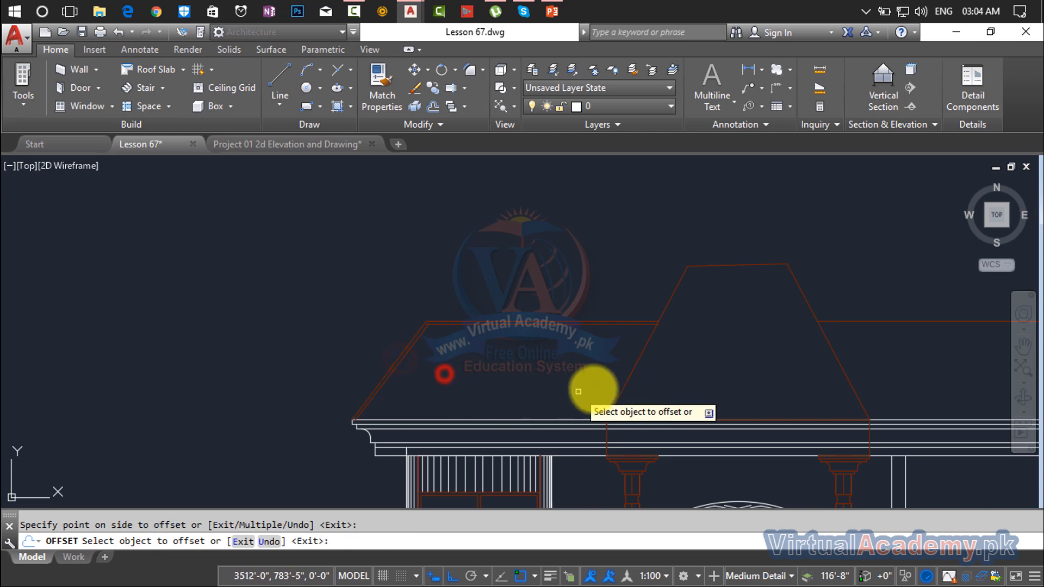
pyautogui.click(634, 367)
pyautogui.click(695, 379)
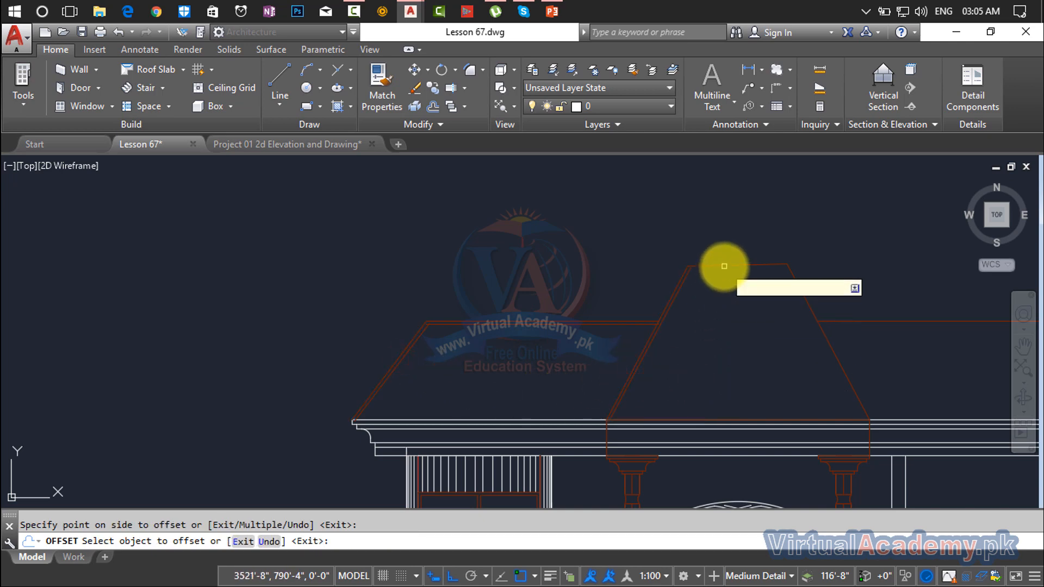
# Offset the gable's top line and right slope, the right ridge section and the right roof slope inward by the same 2".
pyautogui.click(724, 265)
pyautogui.click(721, 318)
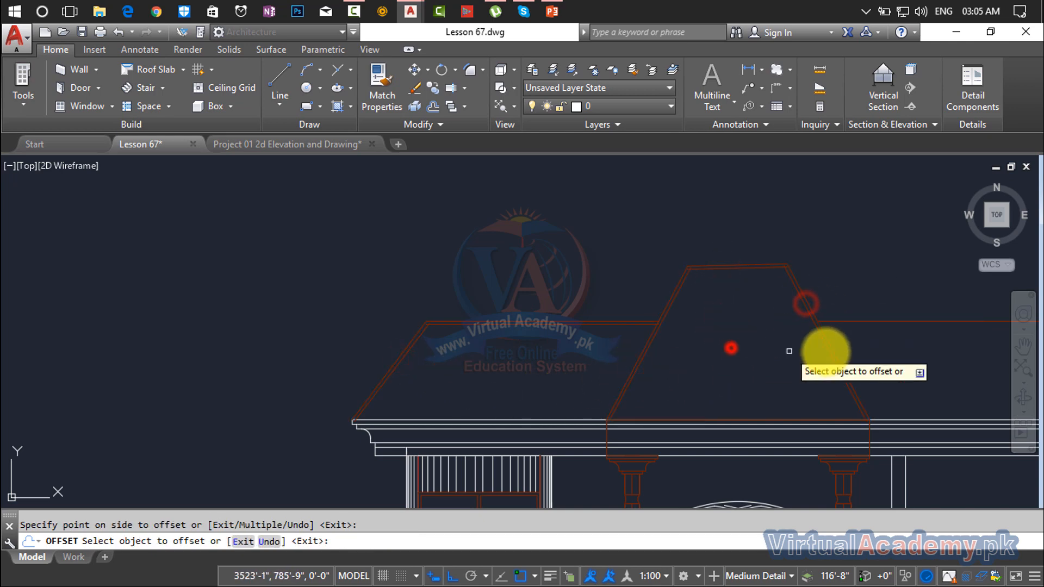
pyautogui.click(872, 321)
pyautogui.click(885, 364)
pyautogui.moveTo(925, 373); pyautogui.dragTo(442, 373, button='middle')
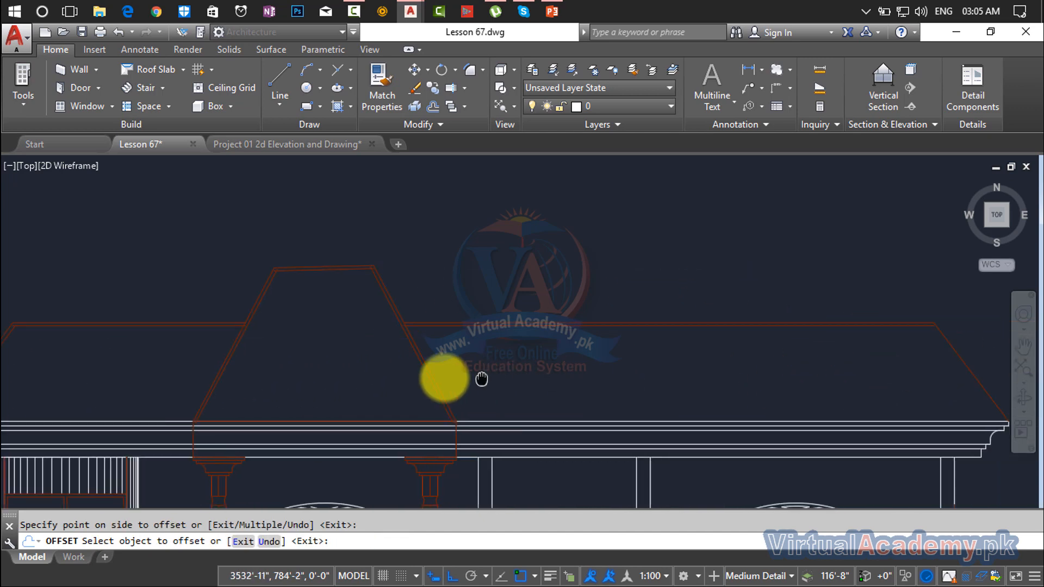
pyautogui.click(812, 336)
pyautogui.click(762, 352)
pyautogui.scroll(-6, 677, 351)
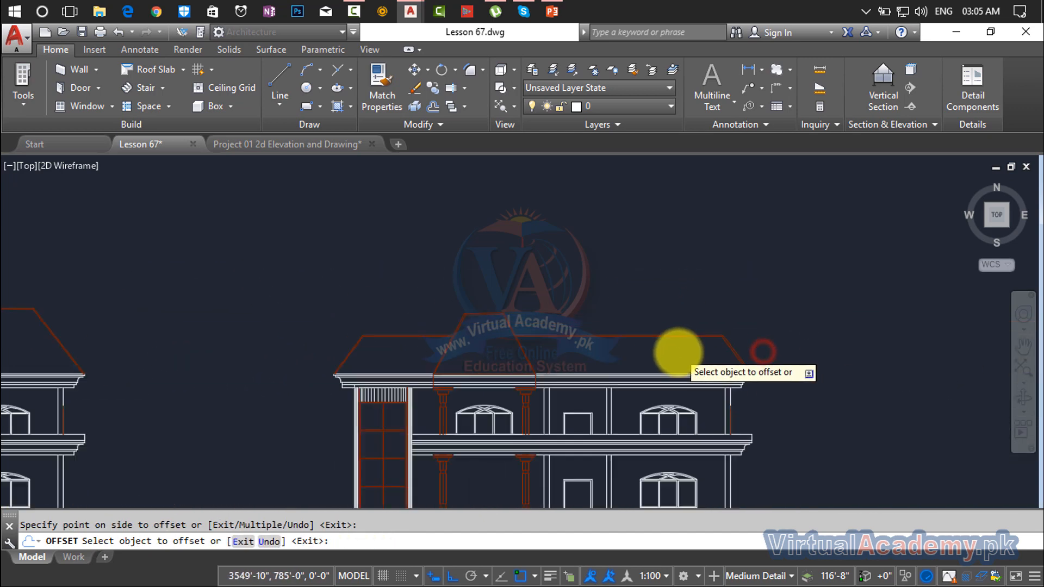
# Trim the end of the left ridge's inner line where it runs past the gable's left slope.
pyautogui.moveTo(665, 353); pyautogui.dragTo(723, 349, button='middle')
pyautogui.scroll(6, 594, 346)
pyautogui.scroll(5, 580, 343)
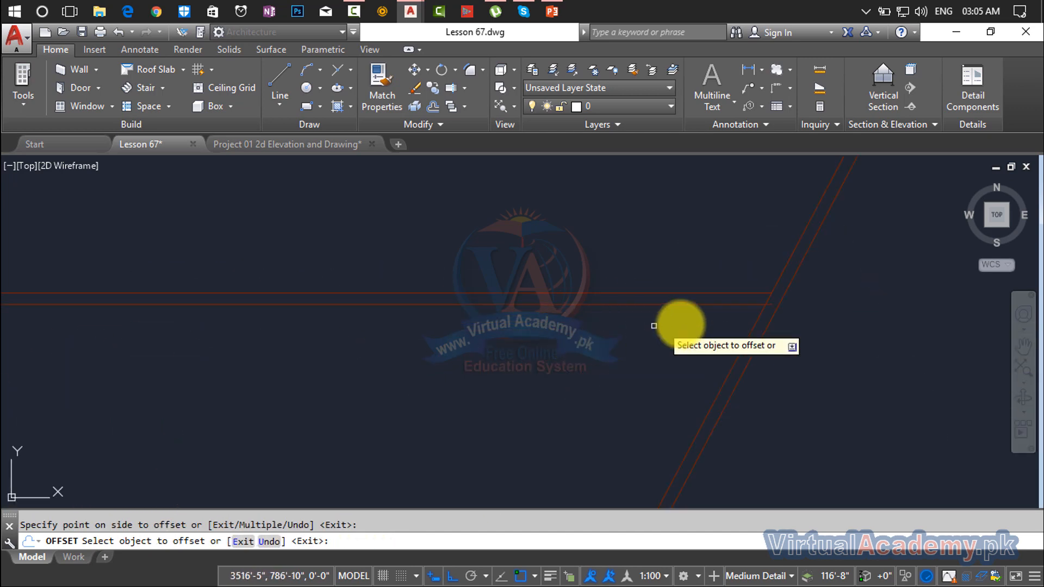
pyautogui.press('Escape')
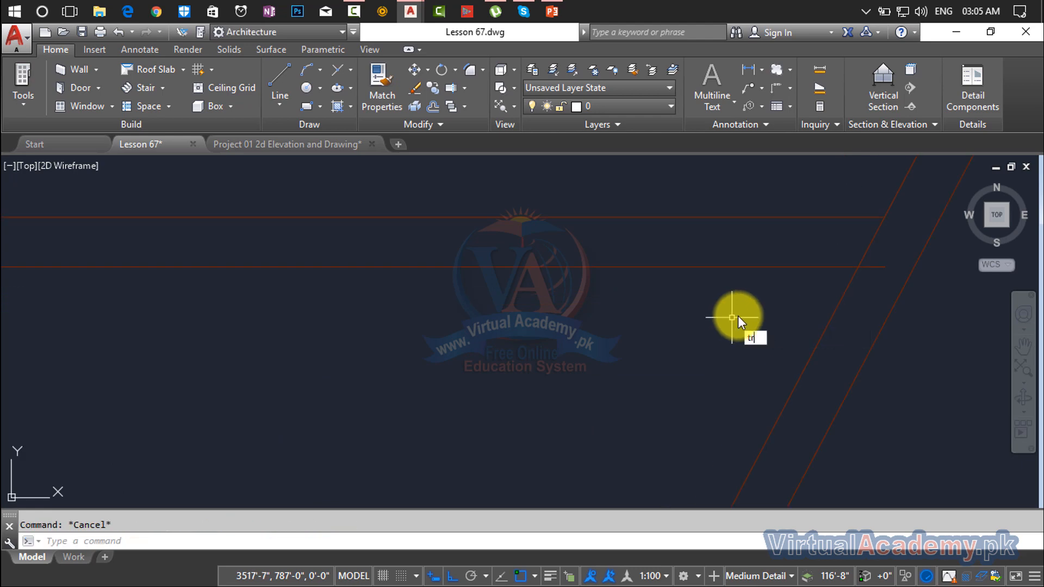
pyautogui.press('Return')
pyautogui.click(854, 270)
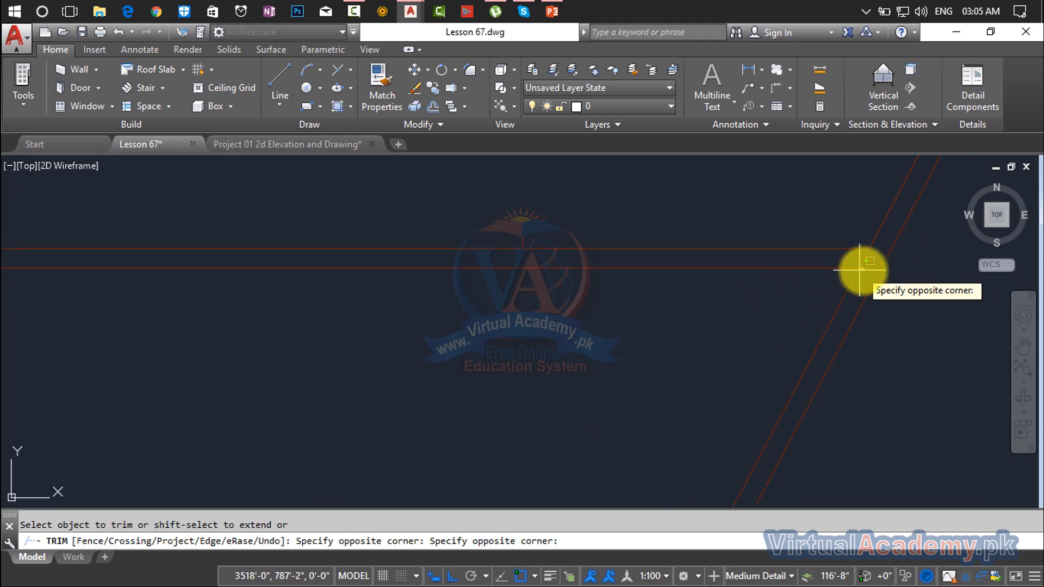
pyautogui.click(865, 270)
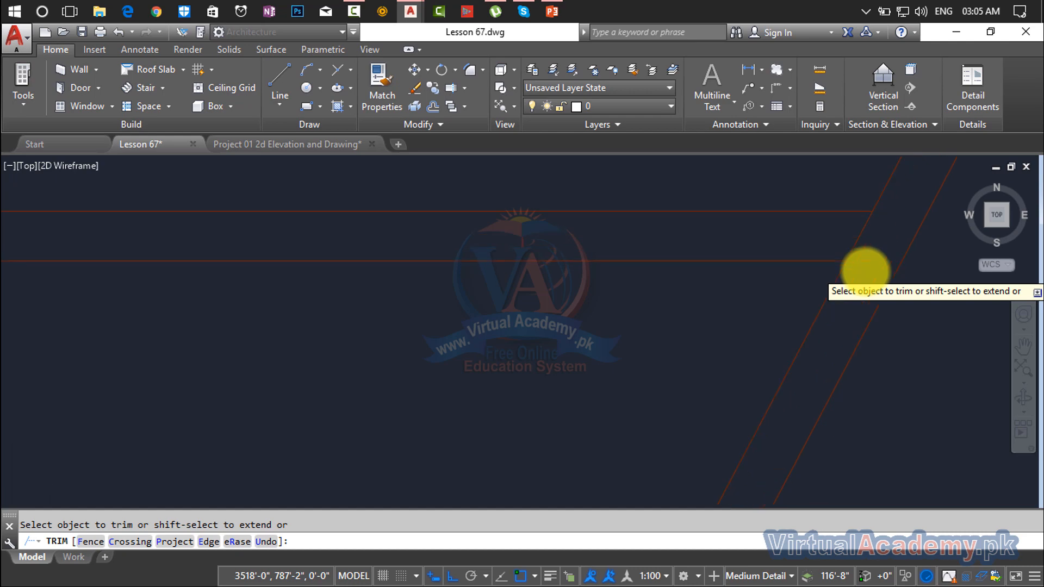
pyautogui.click(862, 252)
pyautogui.scroll(-2, 806, 269)
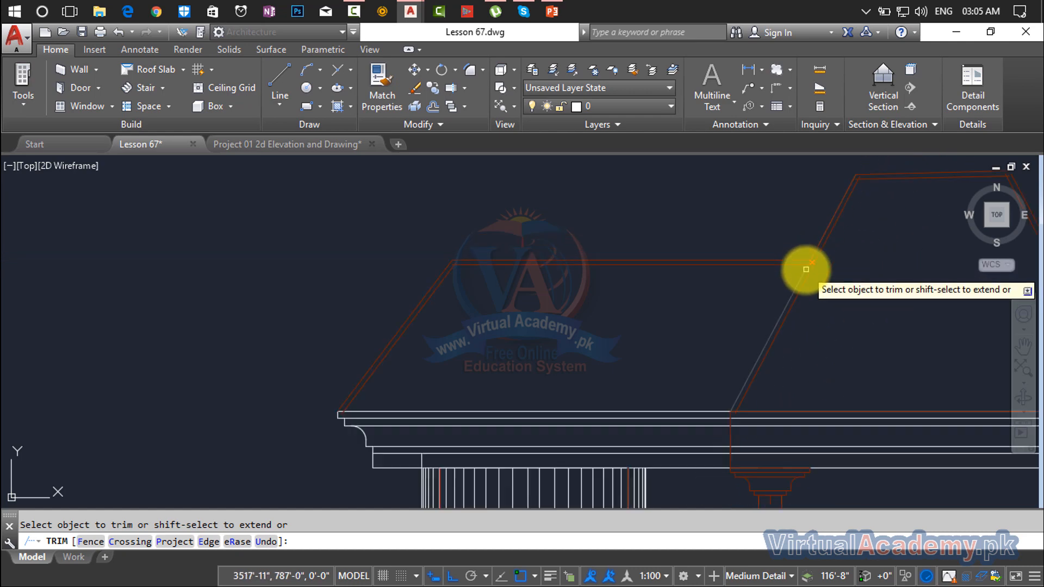
# Trim the overshooting ends of the inner ridge and inner slope lines at the roof's upper left corner.
pyautogui.scroll(-3, 806, 269)
pyautogui.scroll(5, 757, 273)
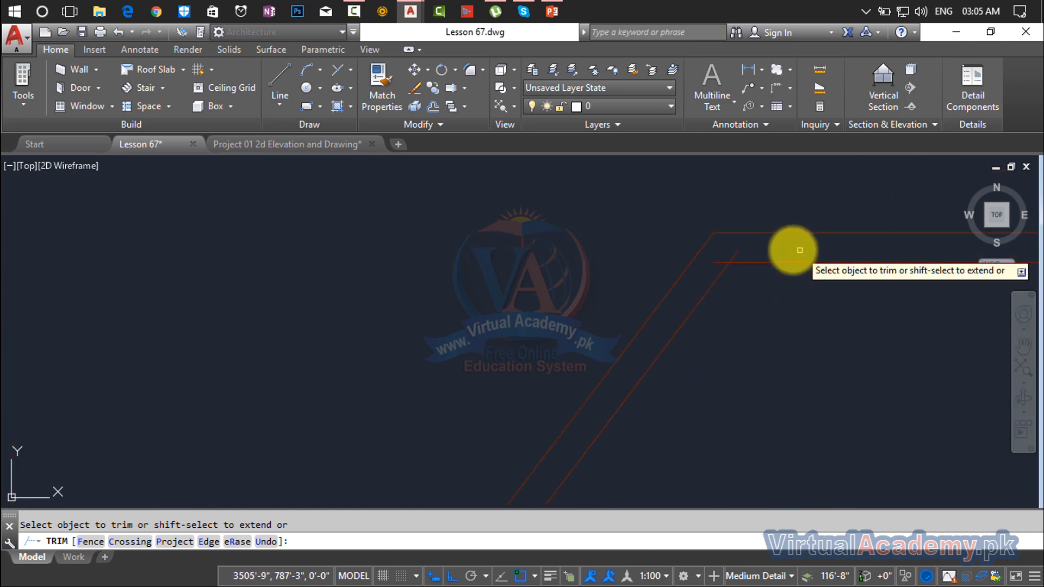
pyautogui.scroll(5, 783, 251)
pyautogui.click(707, 261)
pyautogui.click(603, 269)
pyautogui.click(593, 274)
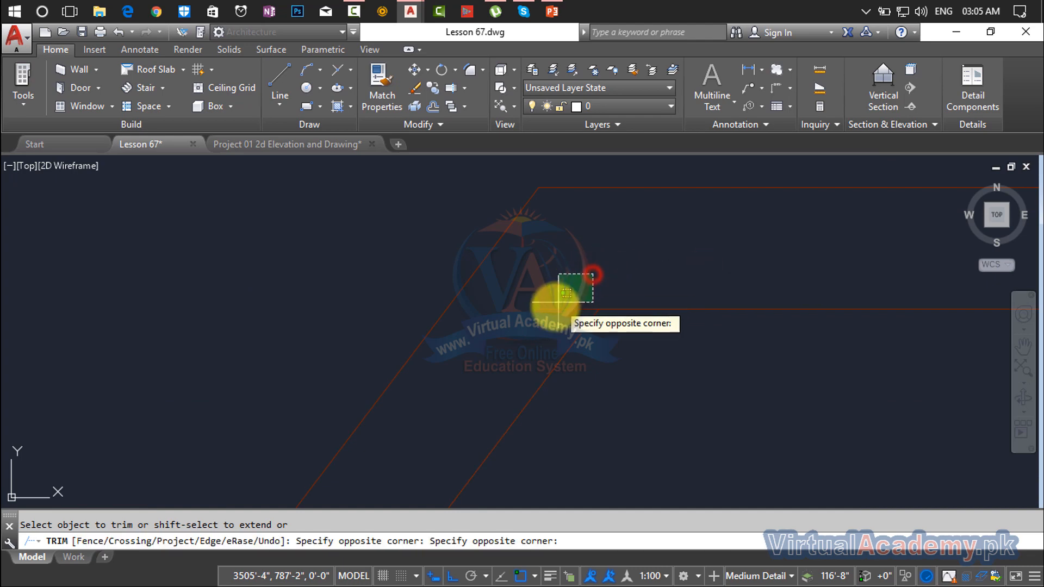
pyautogui.click(544, 311)
pyautogui.scroll(-8, 566, 321)
pyautogui.moveTo(566, 321); pyautogui.dragTo(633, 246, button='middle')
pyautogui.scroll(4, 506, 366)
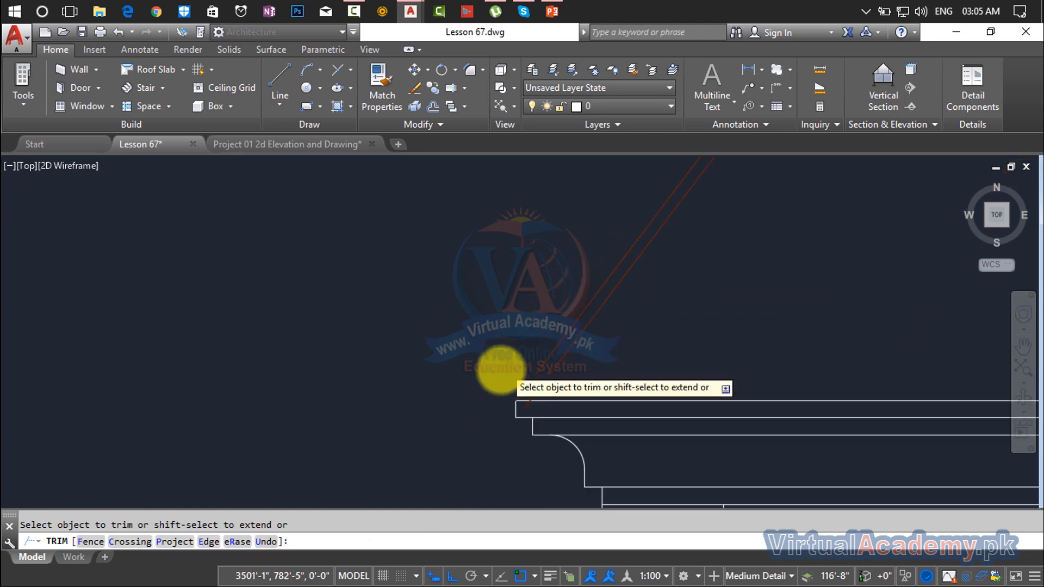
pyautogui.scroll(-5, 544, 459)
pyautogui.moveTo(555, 464); pyautogui.dragTo(781, 368, button='middle')
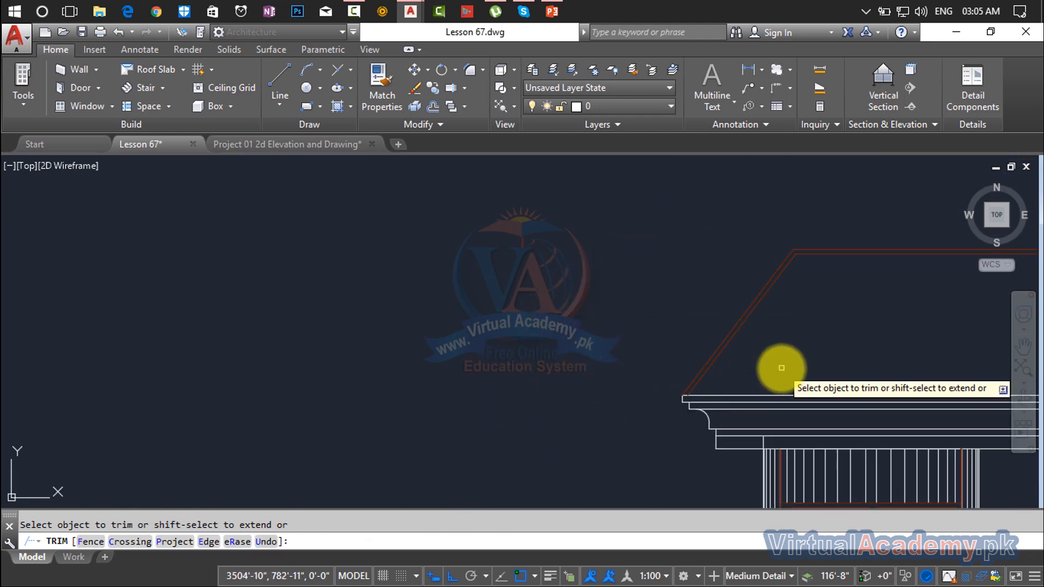
# Delete the vertical lines that run from the gable's left and right feet down to the column capitals.
pyautogui.scroll(-5, 555, 373)
pyautogui.scroll(10, 517, 384)
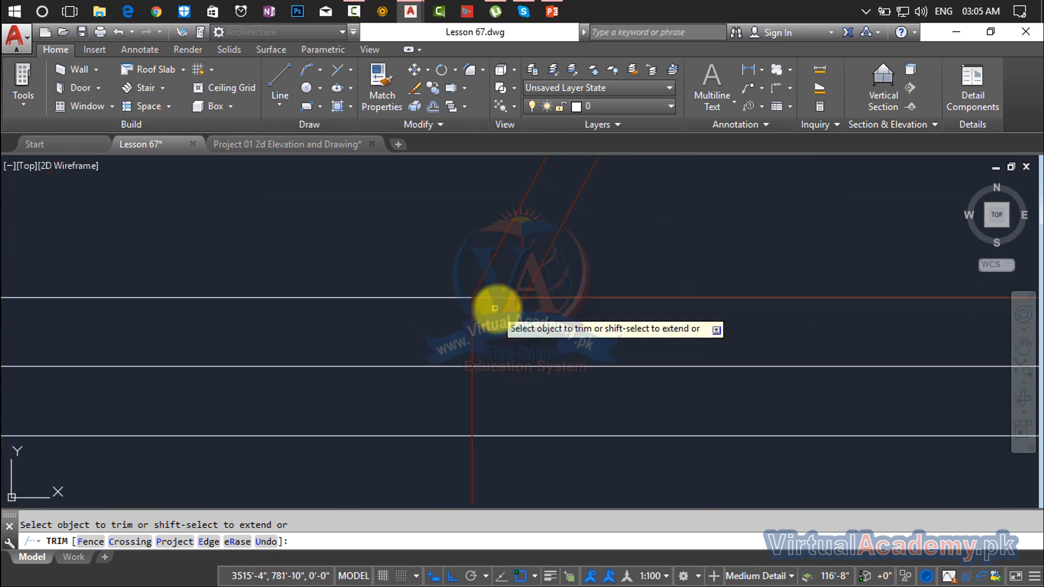
pyautogui.scroll(-3, 489, 353)
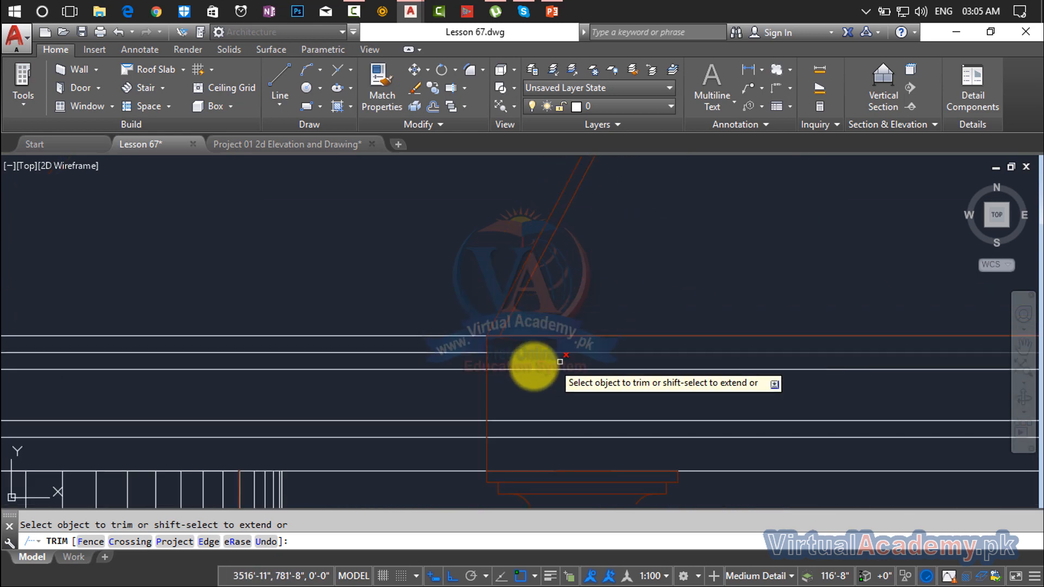
pyautogui.press('Escape')
pyautogui.press('Delete')
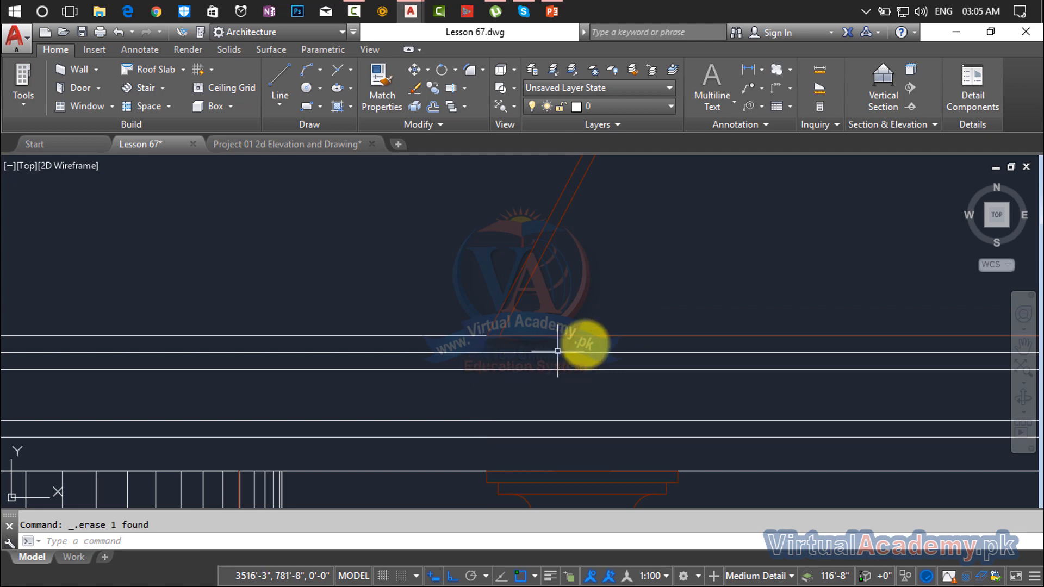
pyautogui.scroll(-3, 431, 345)
pyautogui.scroll(4, 531, 342)
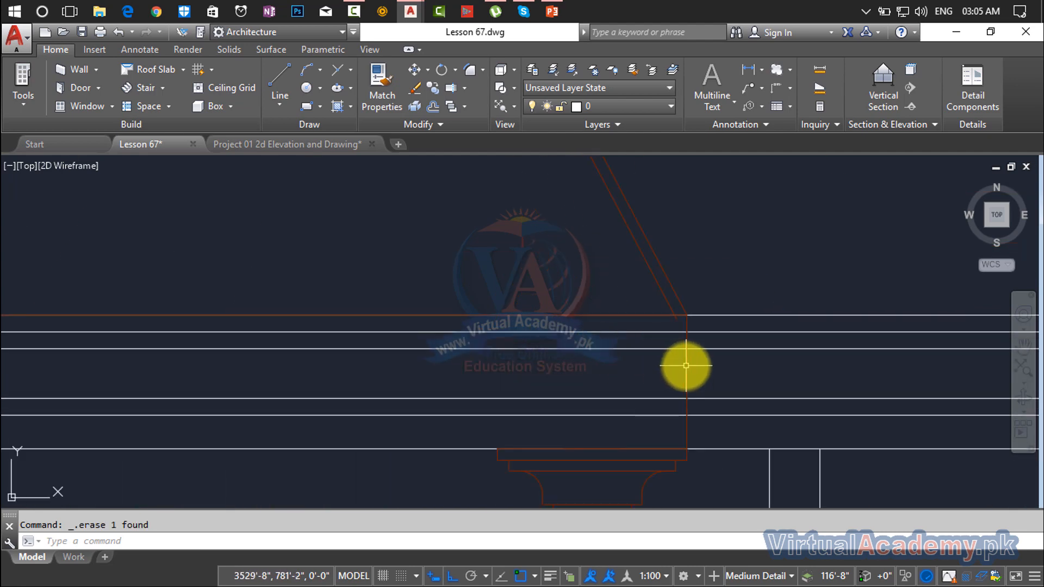
pyautogui.press('Delete')
# Trim the gable's right inner slope below the eave line and the right inner ridge line where it enters the gable's double edge.
pyautogui.scroll(2, 679, 321)
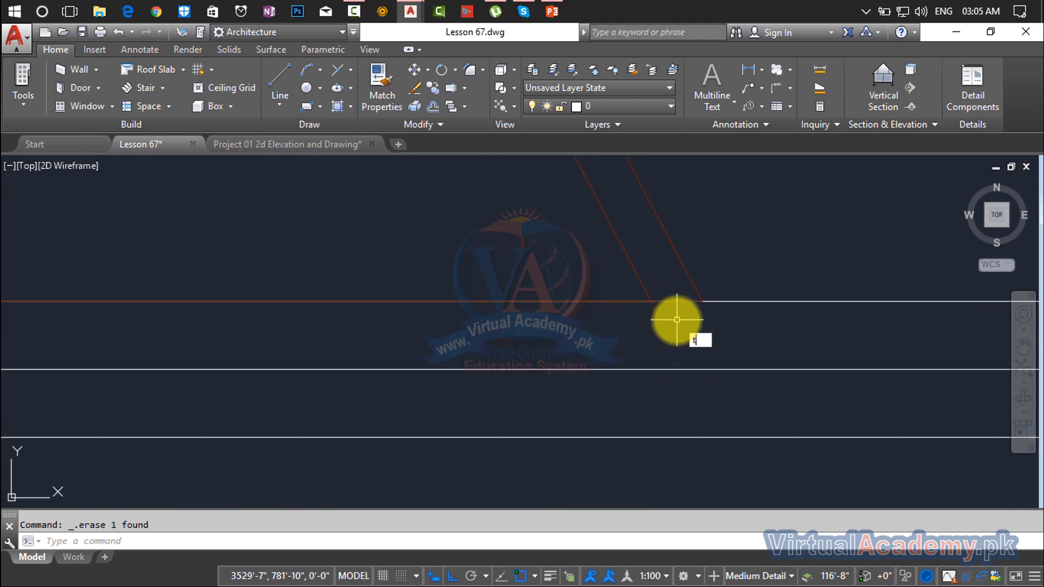
pyautogui.press('Return')
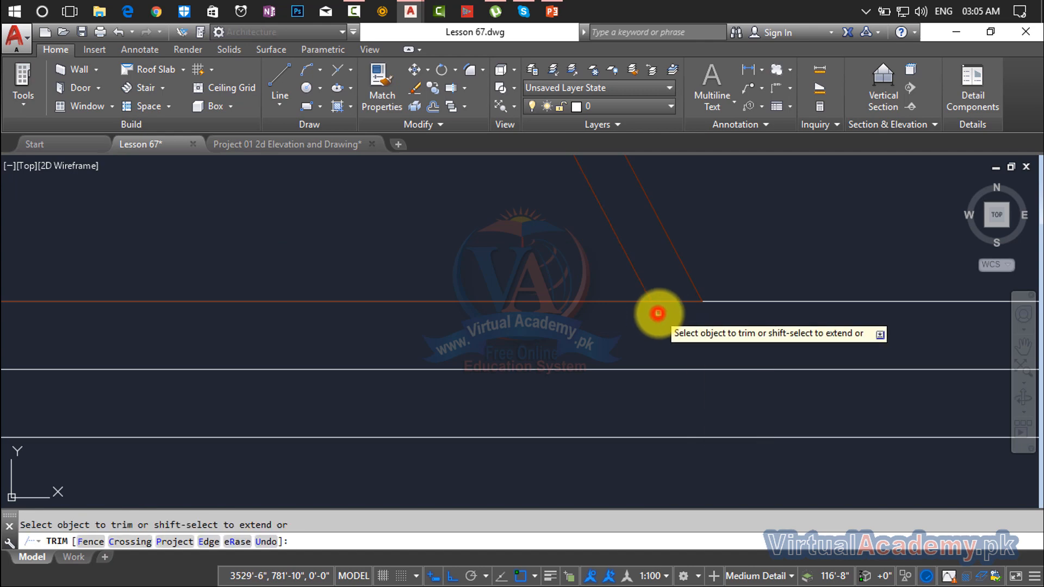
pyautogui.scroll(-4, 610, 343)
pyautogui.scroll(4, 468, 348)
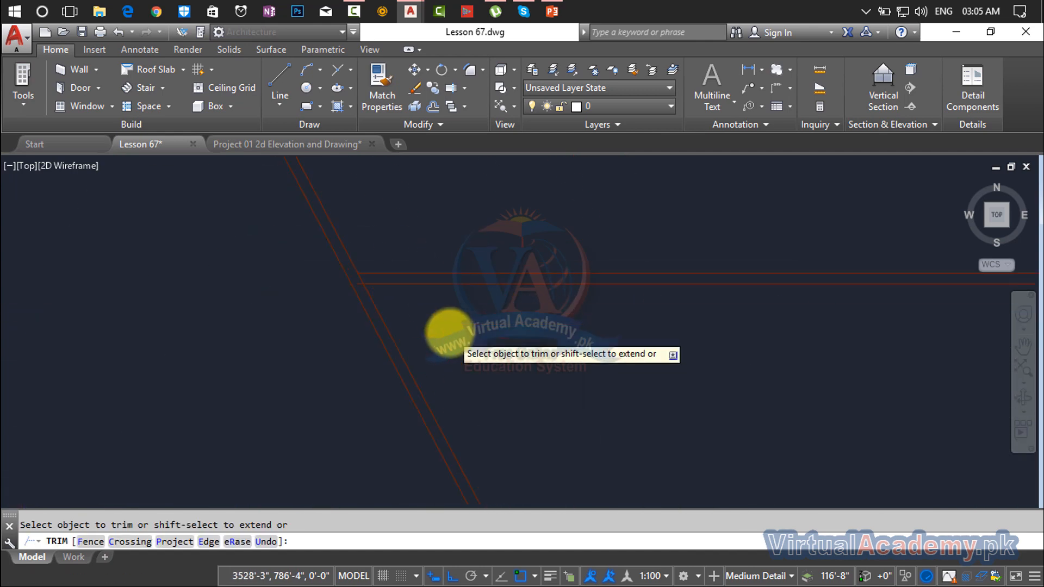
pyautogui.scroll(6, 373, 280)
pyautogui.click(325, 294)
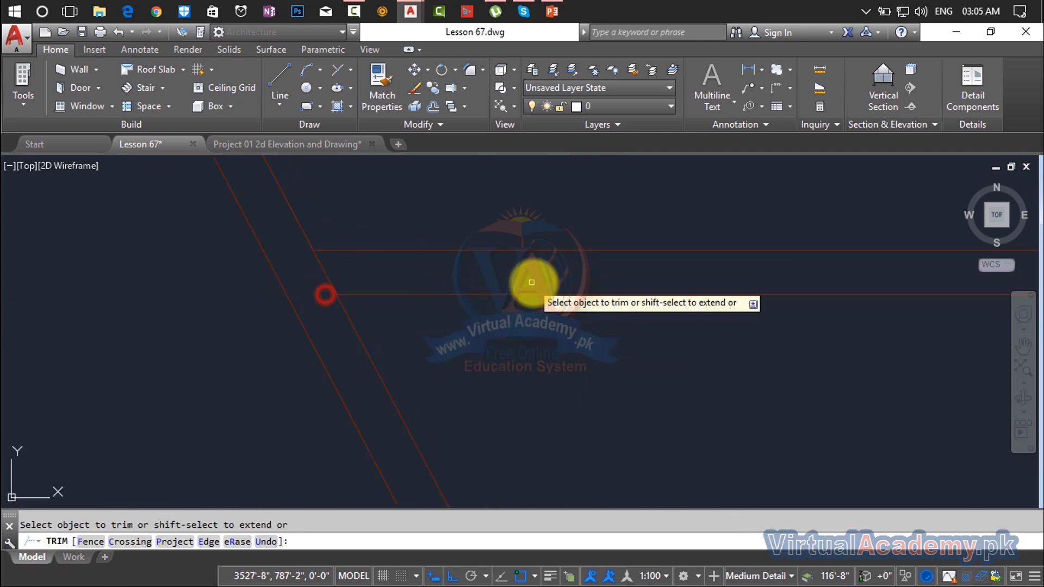
# Trim the overshooting ends of the inner ridge and inner slope lines at the roof's upper right corner.
pyautogui.scroll(-5, 538, 286)
pyautogui.moveTo(708, 311); pyautogui.dragTo(297, 292, button='middle')
pyautogui.scroll(-4, 809, 317)
pyautogui.moveTo(827, 320); pyautogui.dragTo(592, 322, button='middle')
pyautogui.scroll(10, 468, 289)
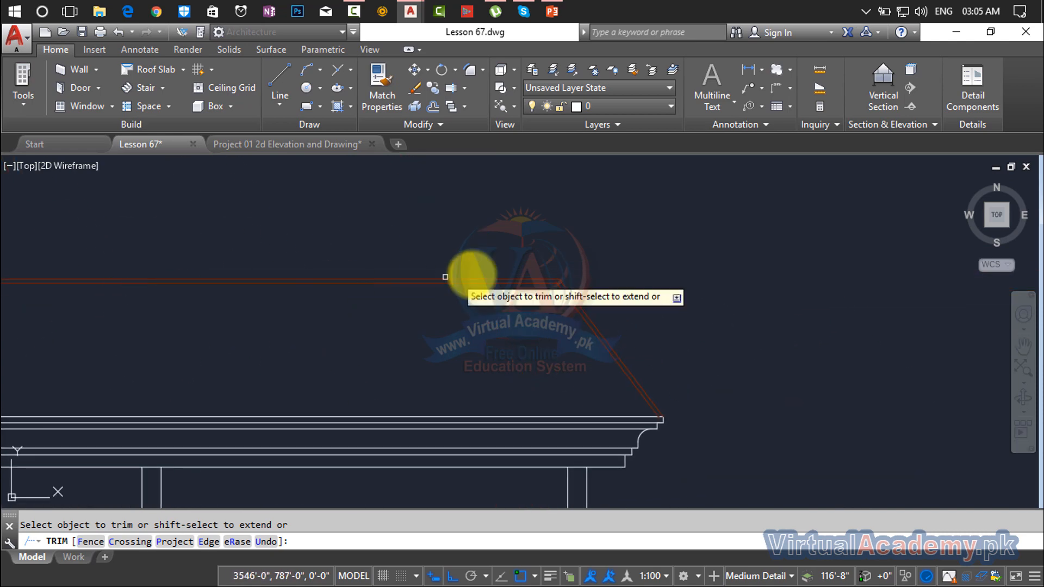
pyautogui.click(667, 299)
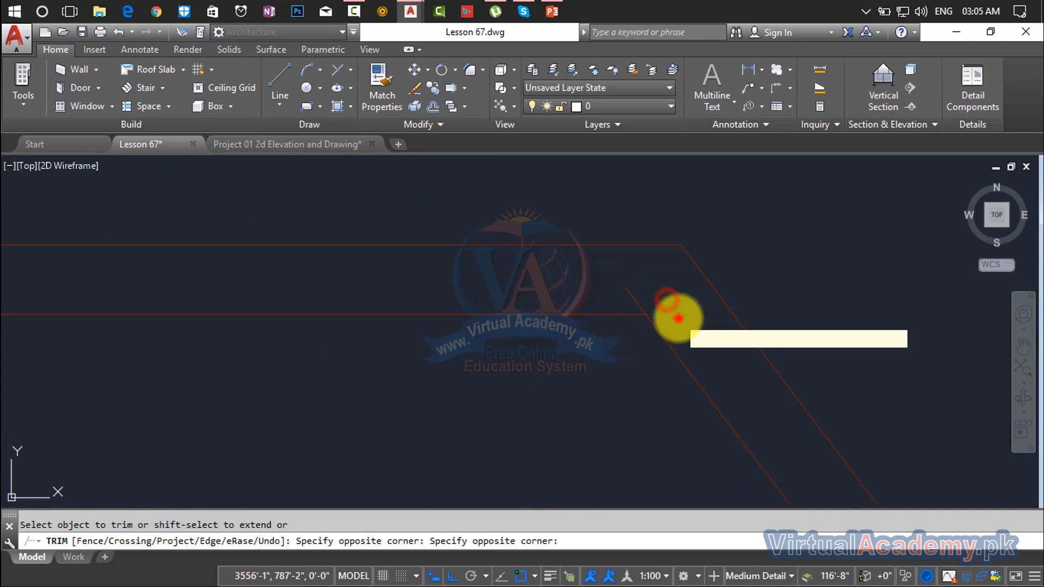
pyautogui.click(678, 318)
pyautogui.click(639, 285)
pyautogui.click(615, 297)
# Trim the lower end of the right roof slope's inner line where it passes below the eave line.
pyautogui.scroll(-6, 644, 295)
pyautogui.moveTo(671, 364); pyautogui.dragTo(456, 226, button='middle')
pyautogui.scroll(-4, 564, 348)
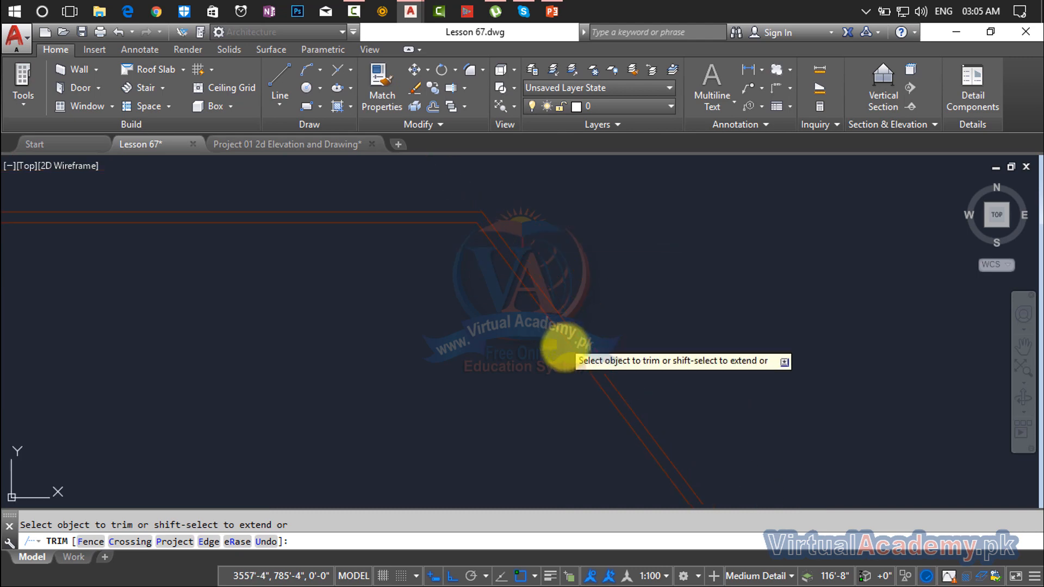
pyautogui.moveTo(564, 348); pyautogui.dragTo(506, 260, button='middle')
pyautogui.scroll(6, 611, 397)
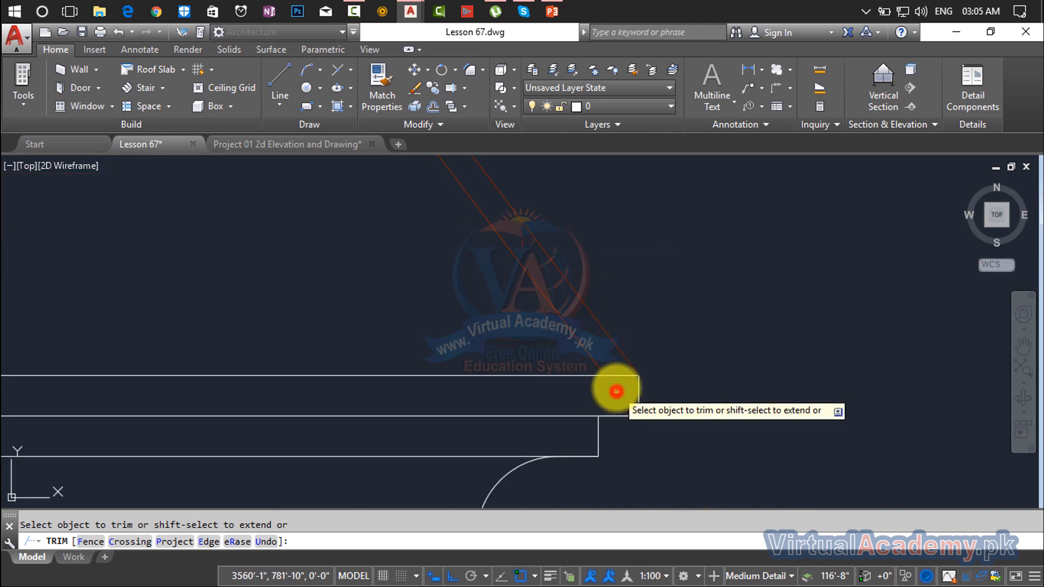
pyautogui.scroll(-8, 616, 391)
pyautogui.press('Escape')
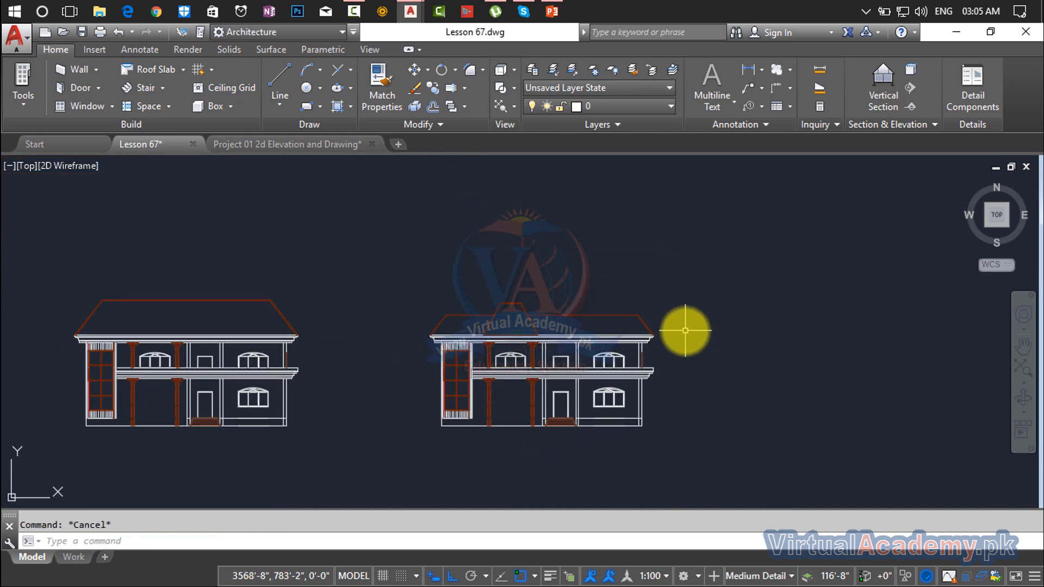
# Copy the complete second elevation horizontally to the empty space on its right, using its lower left corner as base point.
pyautogui.write('c')
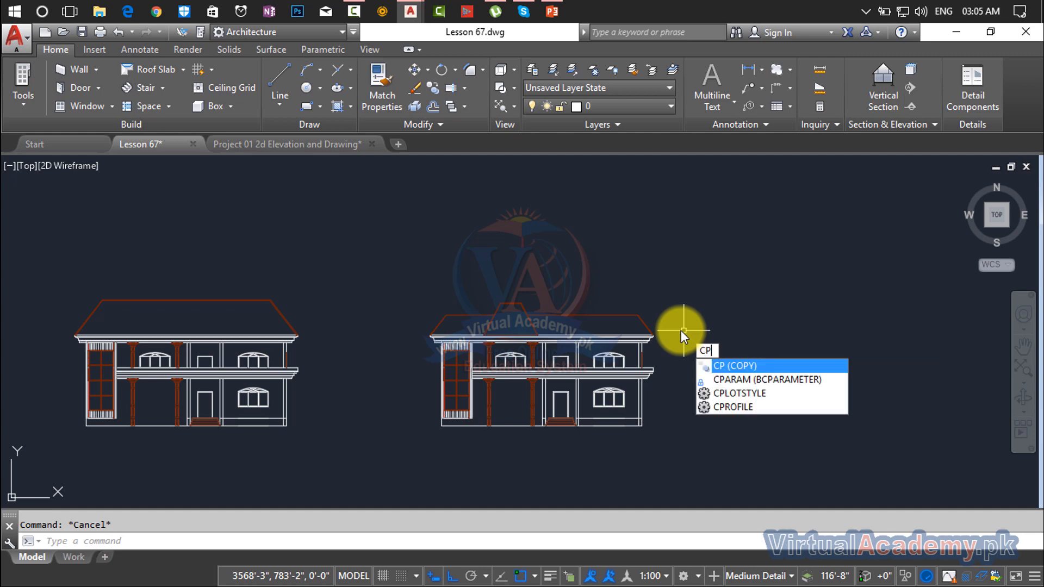
pyautogui.click(715, 273)
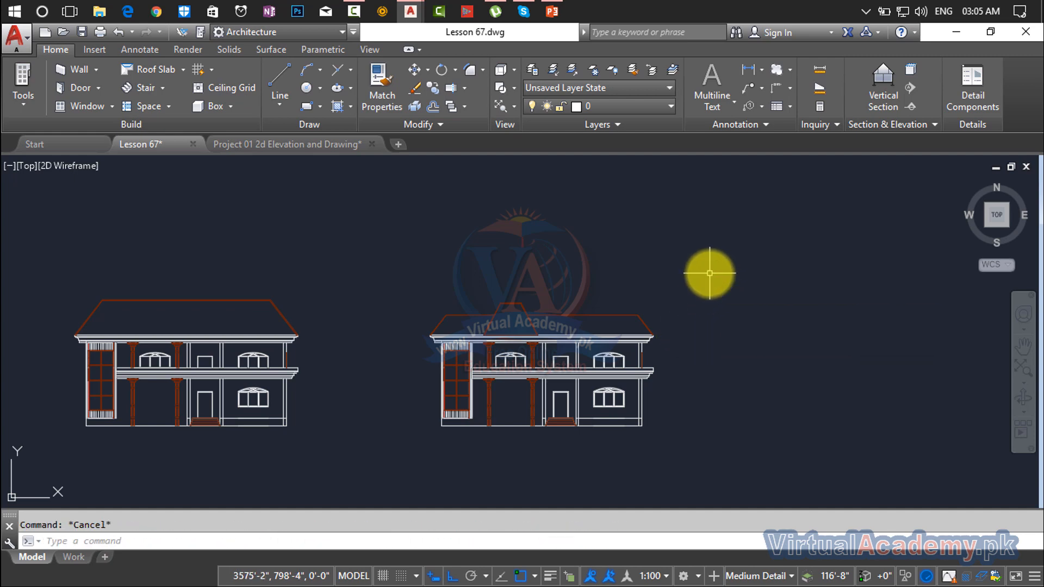
pyautogui.press('Return')
pyautogui.click(706, 273)
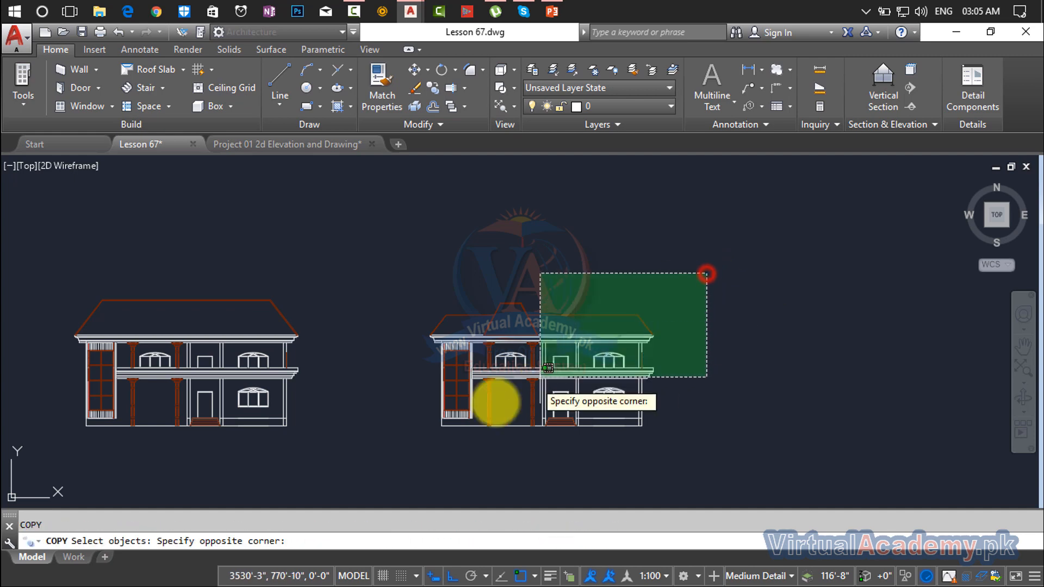
pyautogui.click(417, 443)
pyautogui.press('Return')
pyautogui.click(442, 425)
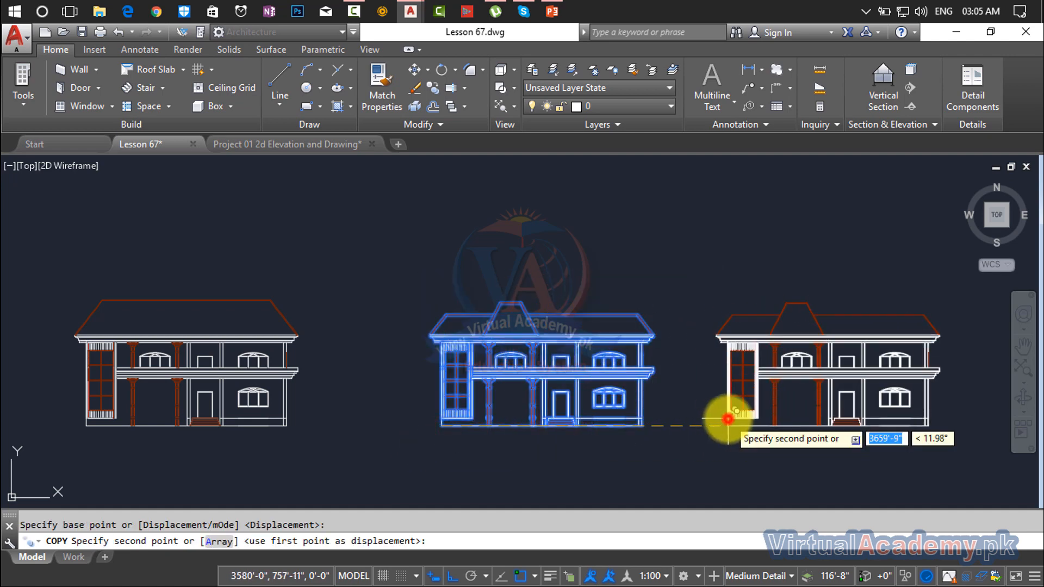
pyautogui.click(728, 426)
pyautogui.press('Escape')
pyautogui.scroll(5, 513, 383)
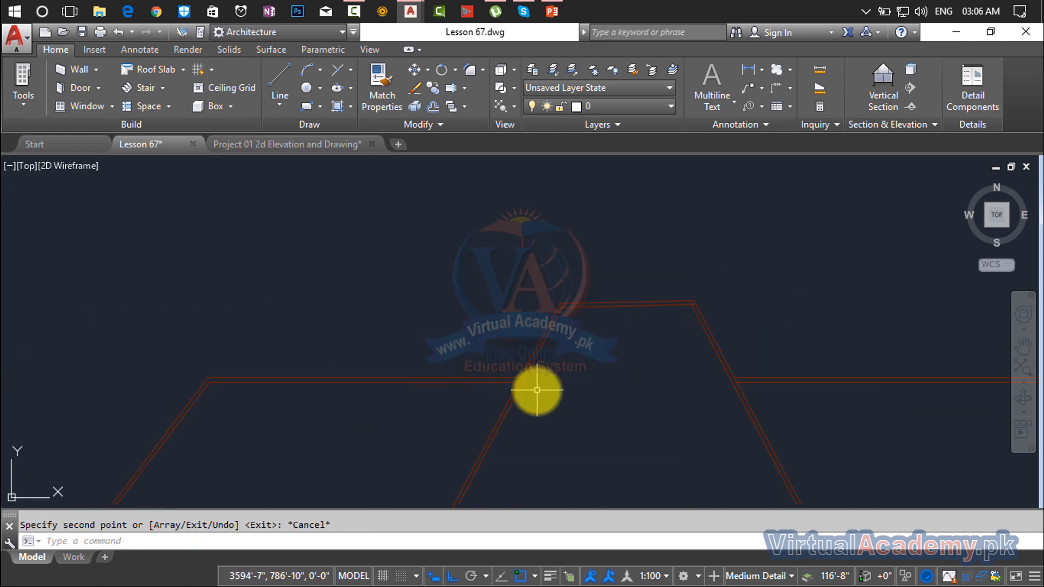
pyautogui.scroll(-3, 538, 391)
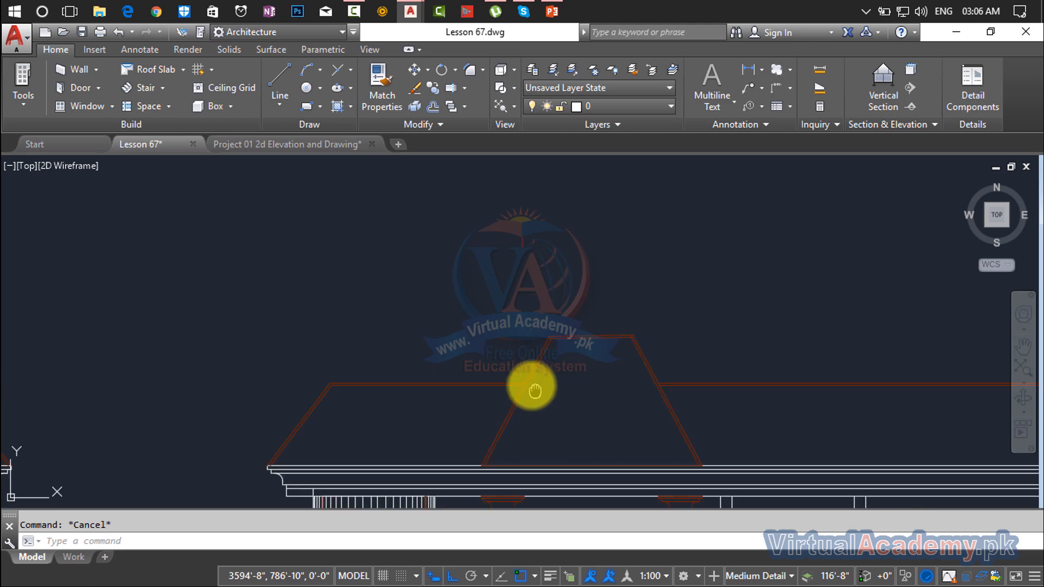
pyautogui.scroll(3, 479, 418)
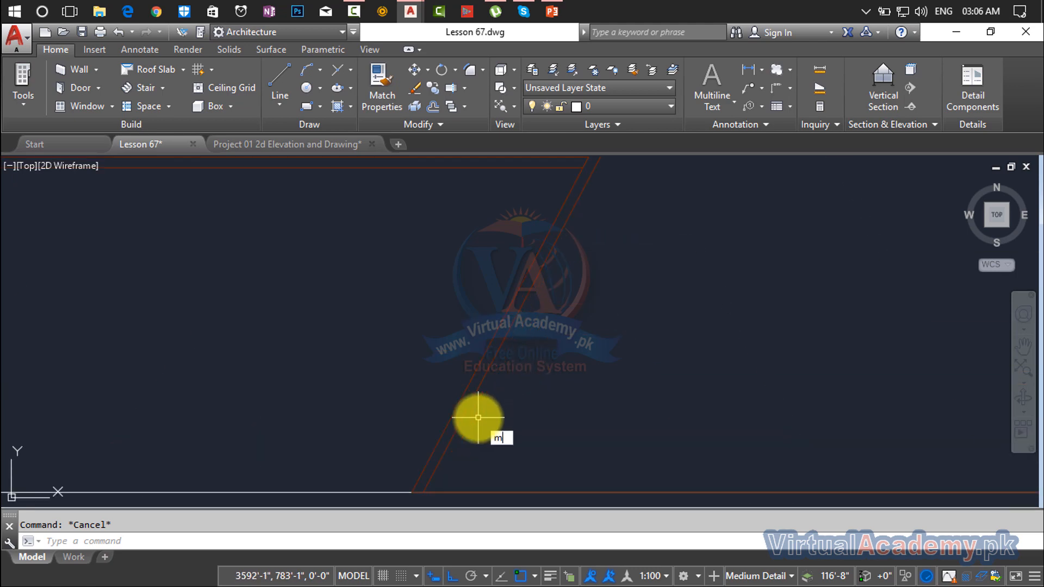
pyautogui.press('Return')
pyautogui.scroll(-3, 566, 396)
pyautogui.scroll(3, 587, 354)
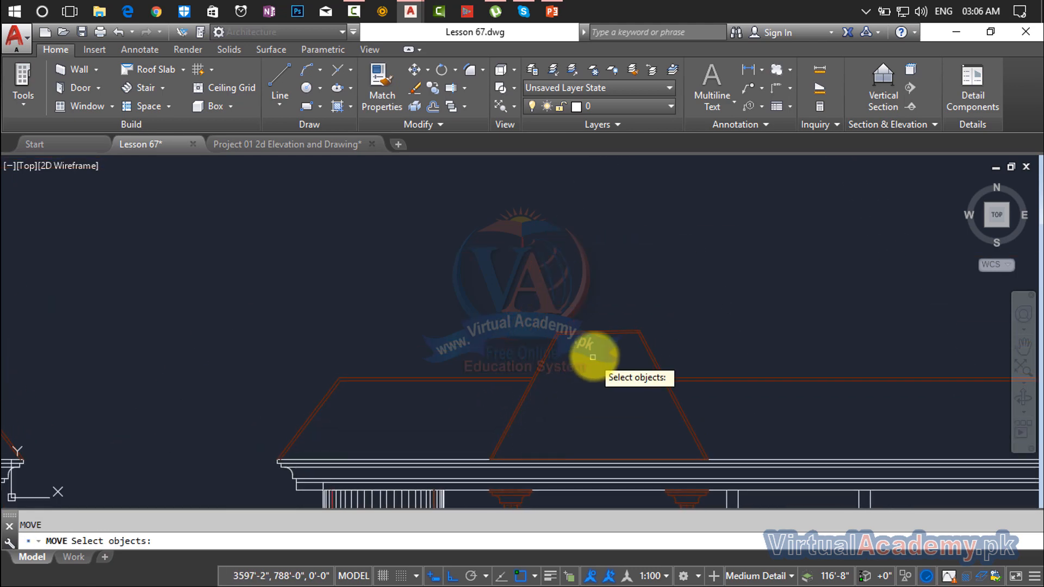
pyautogui.press('Escape')
# Draw a short vertical line downward from the midpoint of the gable's inner top line on the new elevation copy.
pyautogui.press('Return')
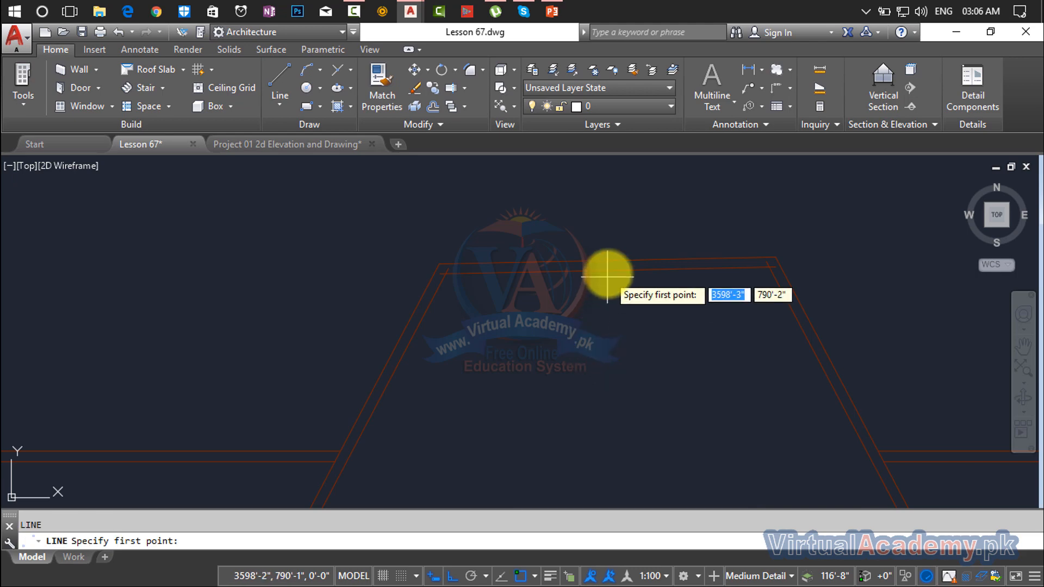
pyautogui.click(607, 271)
pyautogui.click(607, 376)
pyautogui.press('Return')
pyautogui.moveTo(554, 378); pyautogui.dragTo(605, 262, button='middle')
pyautogui.scroll(-3, 586, 336)
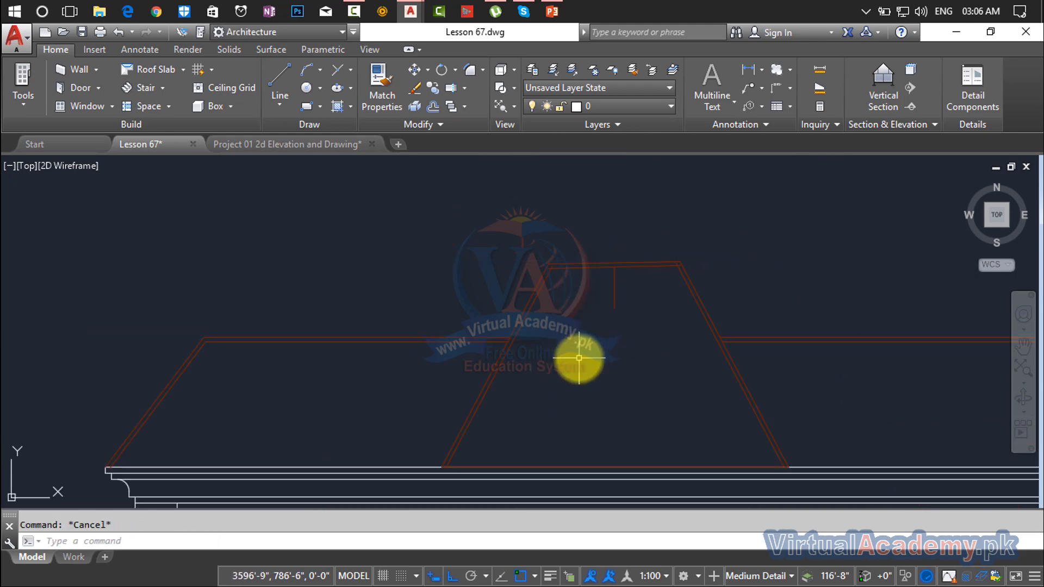
# Draw a line from the gable's lower left inner corner up to the top end of the short vertical line.
pyautogui.write('L')
pyautogui.press('Return')
pyautogui.scroll(4, 441, 472)
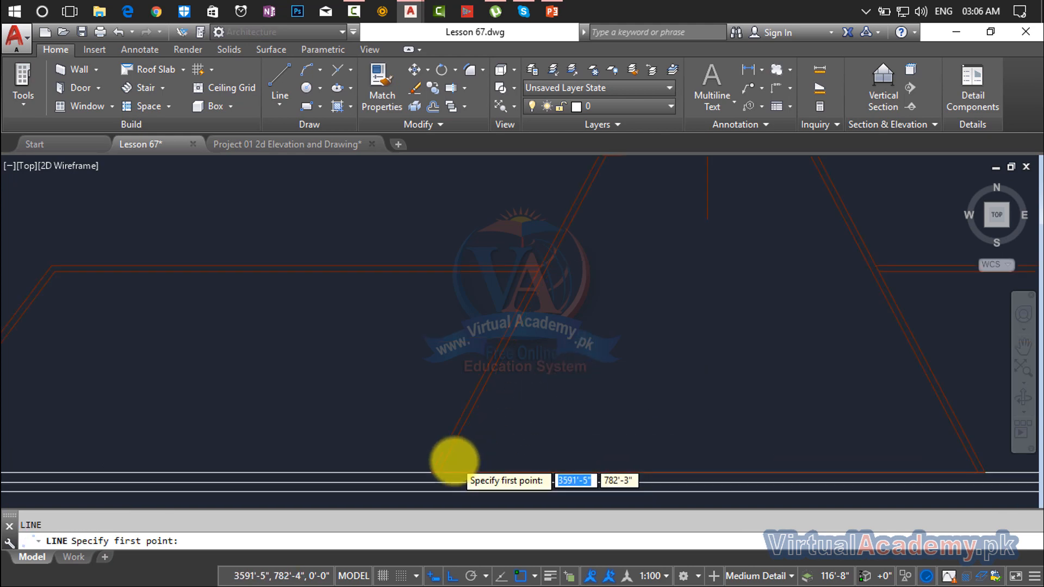
pyautogui.click(428, 481)
pyautogui.scroll(-5, 603, 334)
pyautogui.moveTo(604, 333); pyautogui.dragTo(521, 454, button='middle')
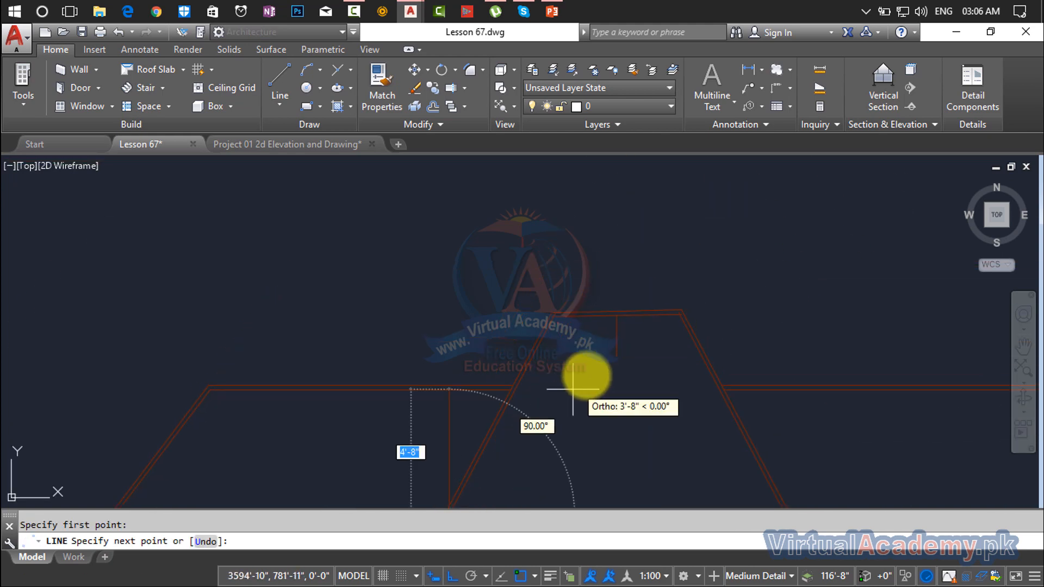
pyautogui.scroll(3, 614, 323)
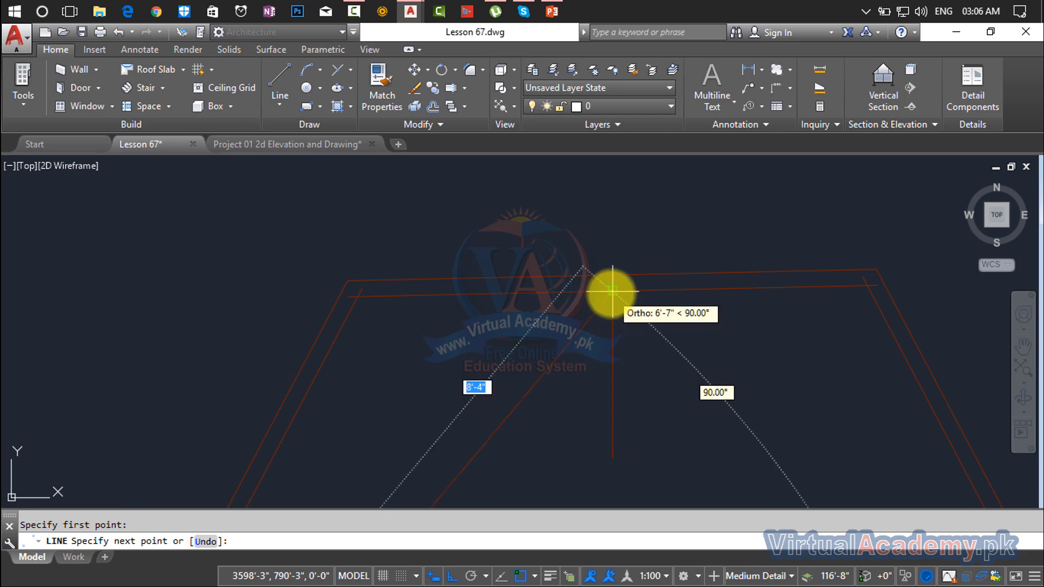
pyautogui.press('Return')
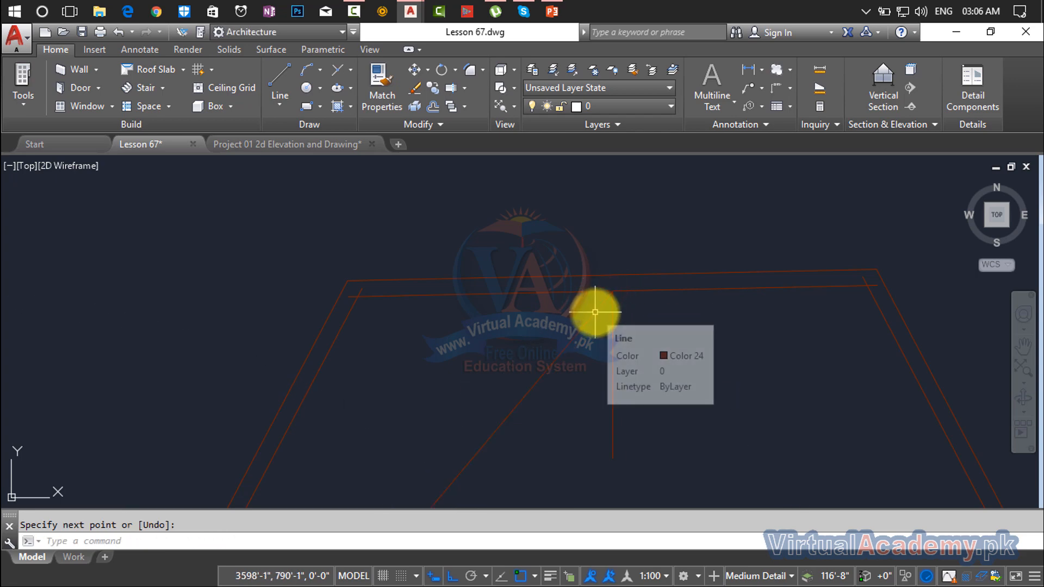
# Mirror the new sloping line about the short vertical centre line, keeping the original.
pyautogui.write('mirr')
pyautogui.press('Return')
pyautogui.click(594, 312)
pyautogui.press('Return')
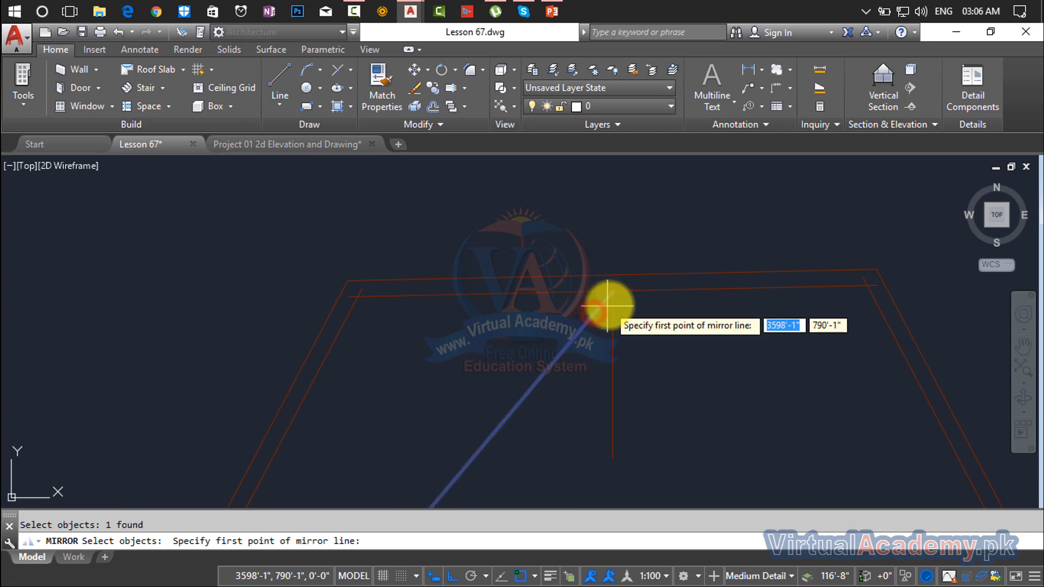
pyautogui.click(613, 294)
pyautogui.click(613, 448)
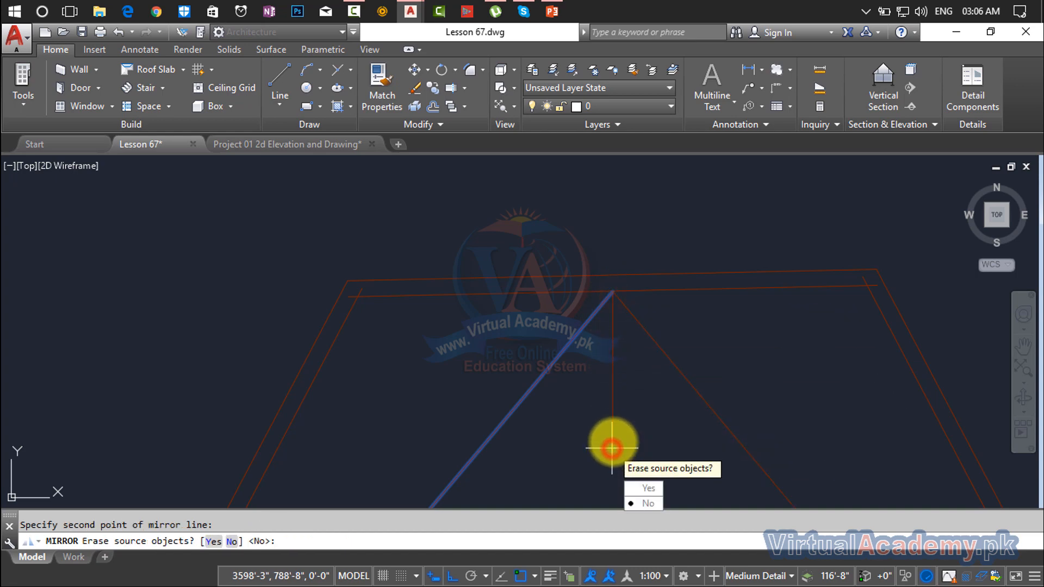
pyautogui.press('Return')
pyautogui.scroll(-3, 660, 373)
pyautogui.moveTo(660, 373)
pyautogui.mouseDown(button='middle')
pyautogui.moveTo(646, 289)
pyautogui.moveTo(610, 296)
pyautogui.mouseUp(button='middle')
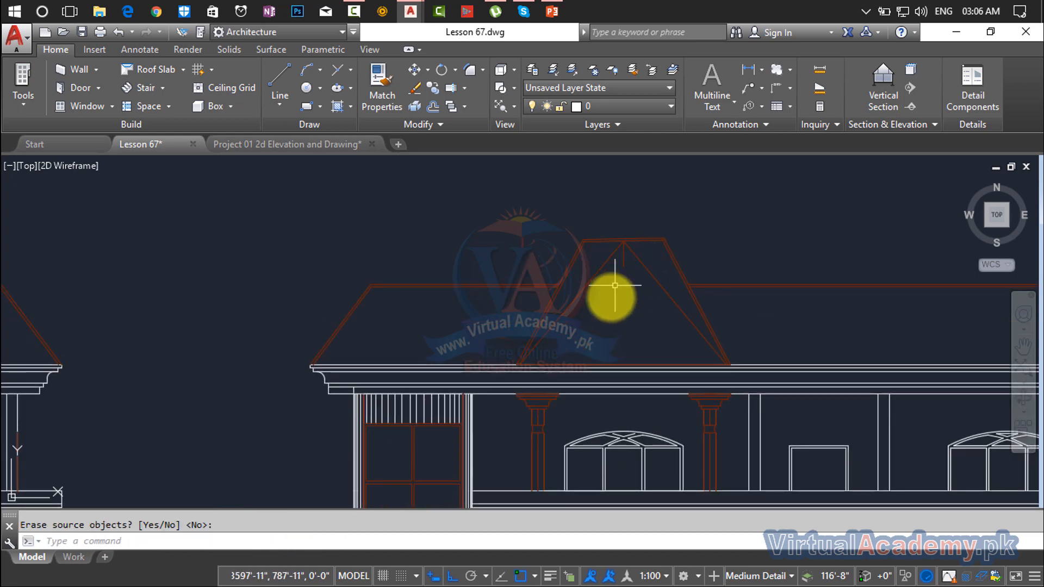
# Erase the old double slope lines on both sides of the flat-topped gable.
pyautogui.scroll(5, 577, 317)
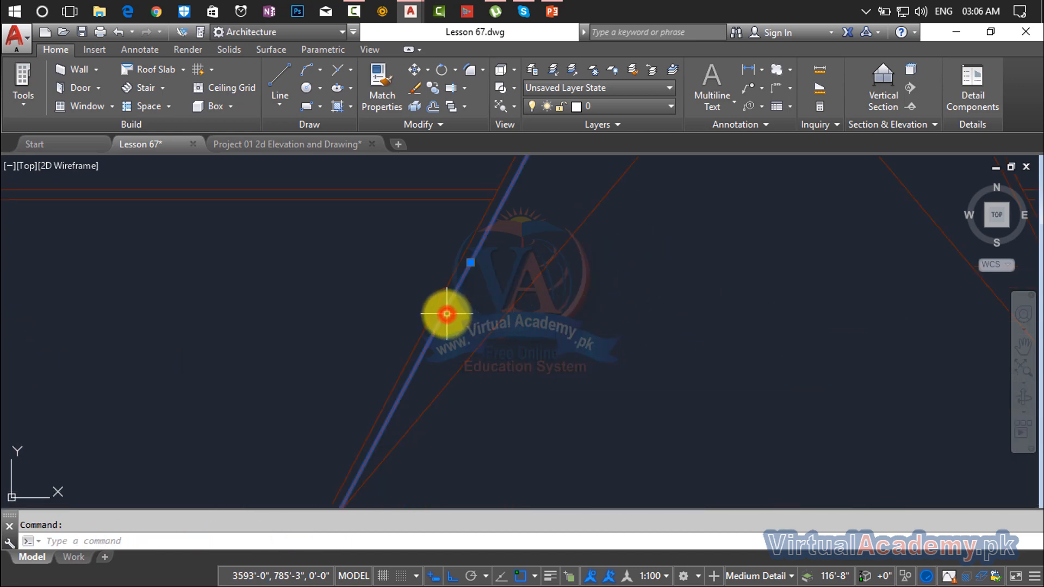
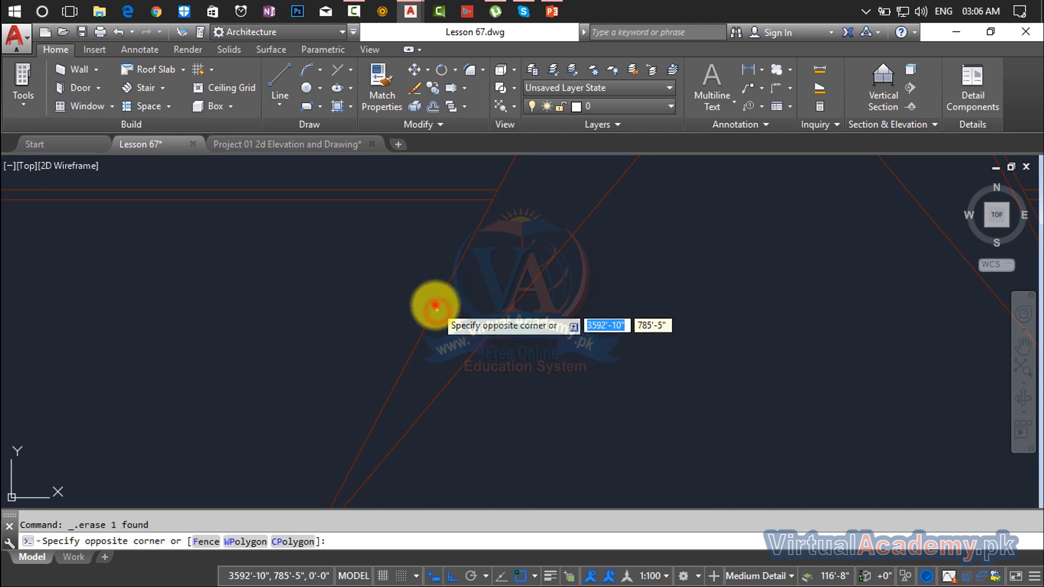
pyautogui.click(435, 307)
pyautogui.press('Delete')
pyautogui.scroll(-5, 450, 305)
pyautogui.scroll(5, 547, 287)
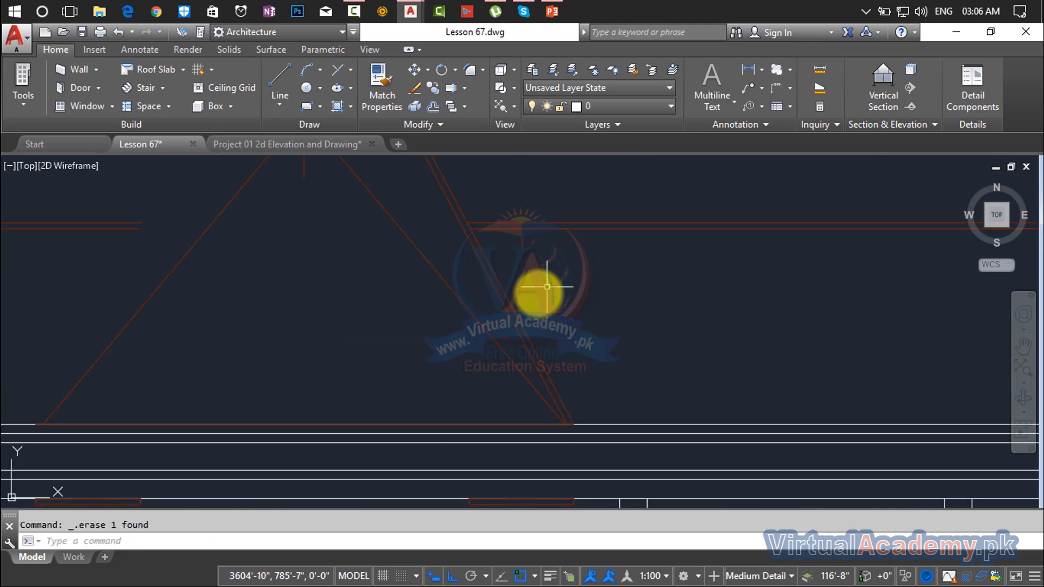
pyautogui.click(548, 299)
pyautogui.click(498, 309)
pyautogui.press('Delete')
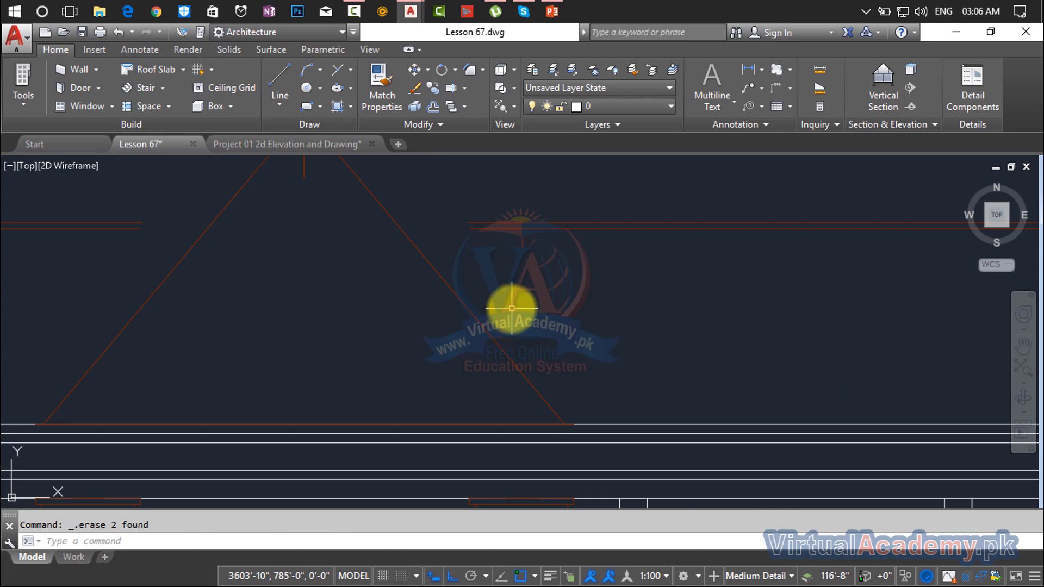
# Erase the gable's two flat top lines and the short vertical centre line.
pyautogui.moveTo(508, 304); pyautogui.dragTo(604, 409, button='middle')
pyautogui.click(493, 190)
pyautogui.click(460, 227)
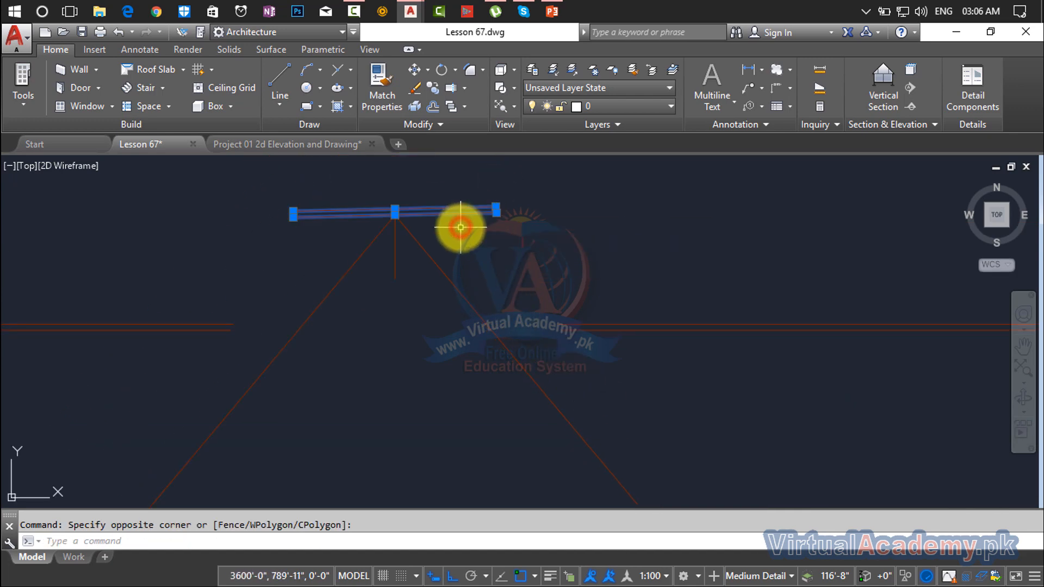
pyautogui.scroll(-3, 460, 228)
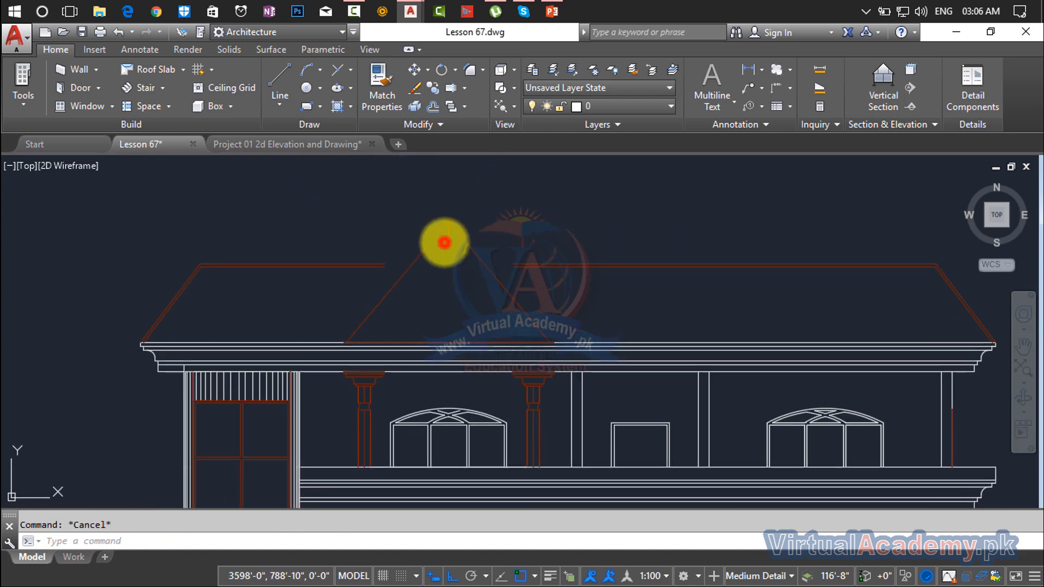
pyautogui.click(444, 242)
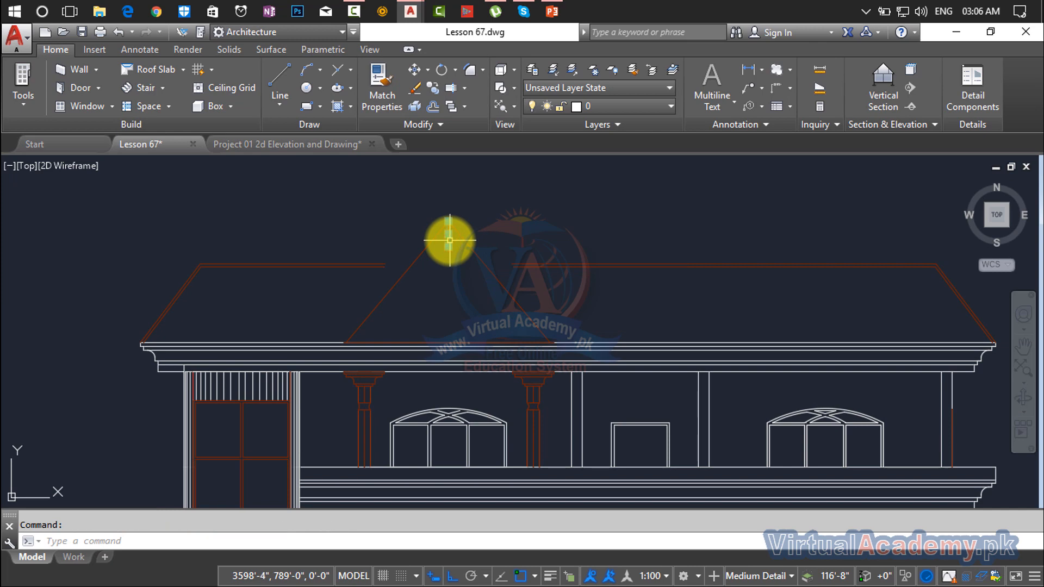
pyautogui.scroll(2, 450, 239)
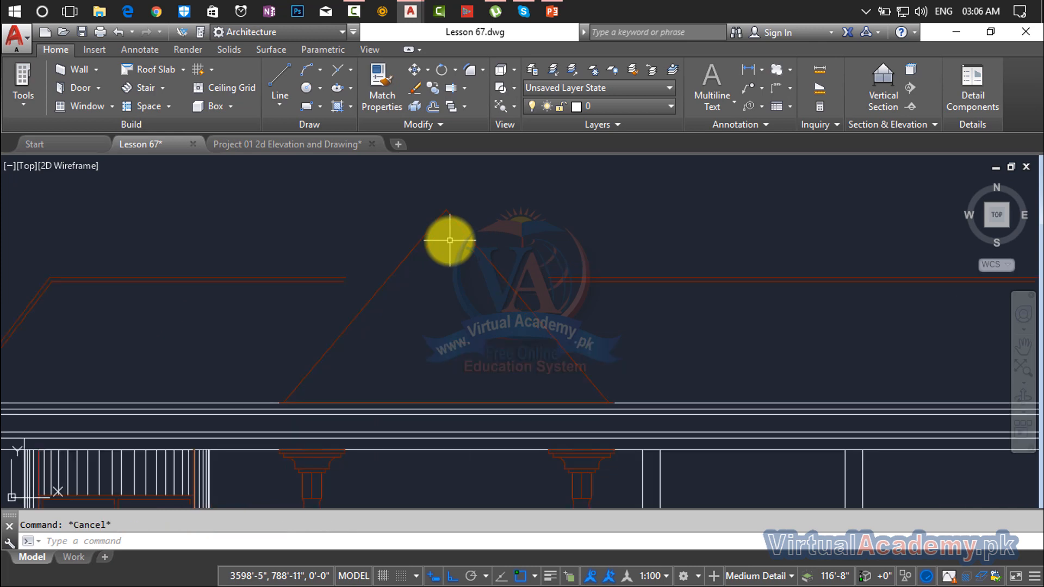
# Offset both new gable slopes outward by 2 inches.
pyautogui.press('Return')
pyautogui.write('2')
pyautogui.press('Return')
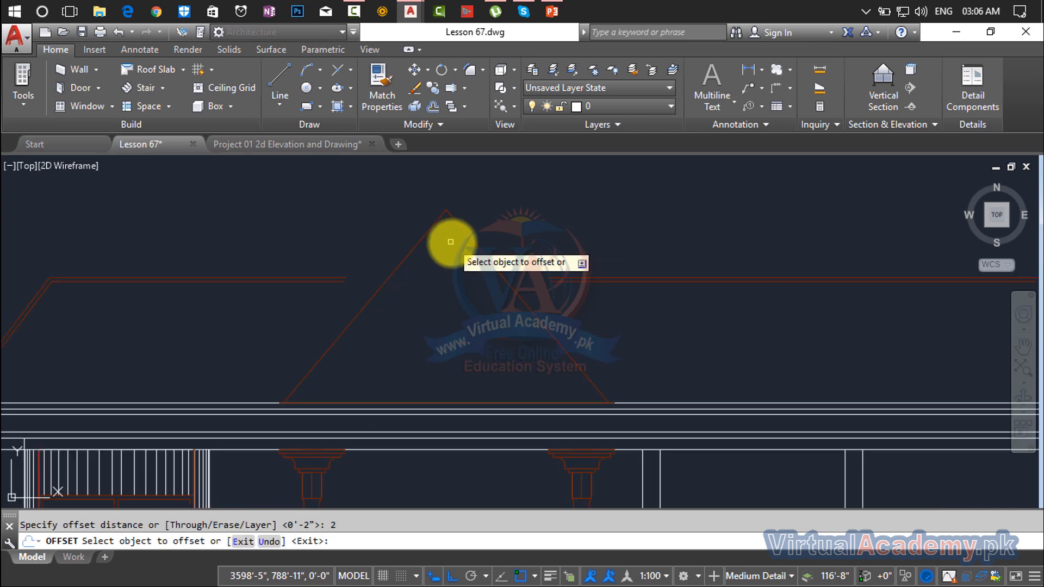
pyautogui.click(478, 248)
pyautogui.click(522, 240)
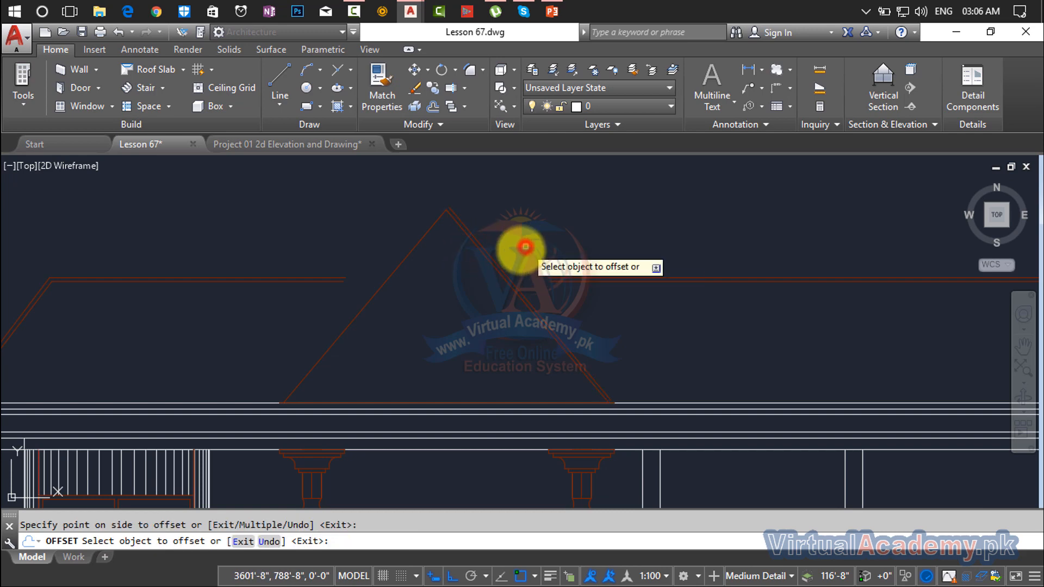
pyautogui.click(401, 262)
pyautogui.click(382, 243)
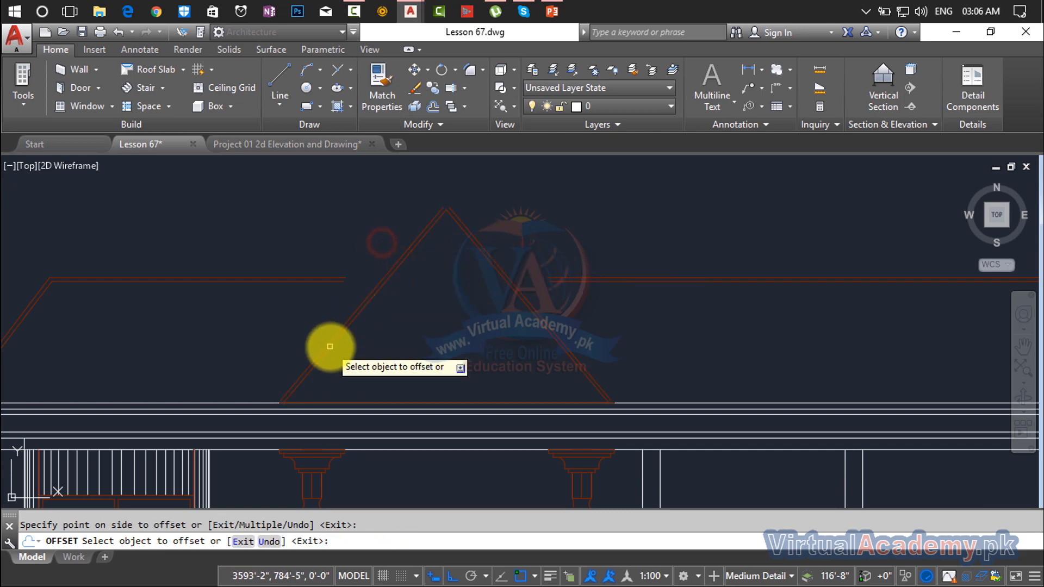
pyautogui.moveTo(328, 348); pyautogui.dragTo(376, 388, button='middle')
pyautogui.scroll(8, 541, 247)
pyautogui.press('Escape')
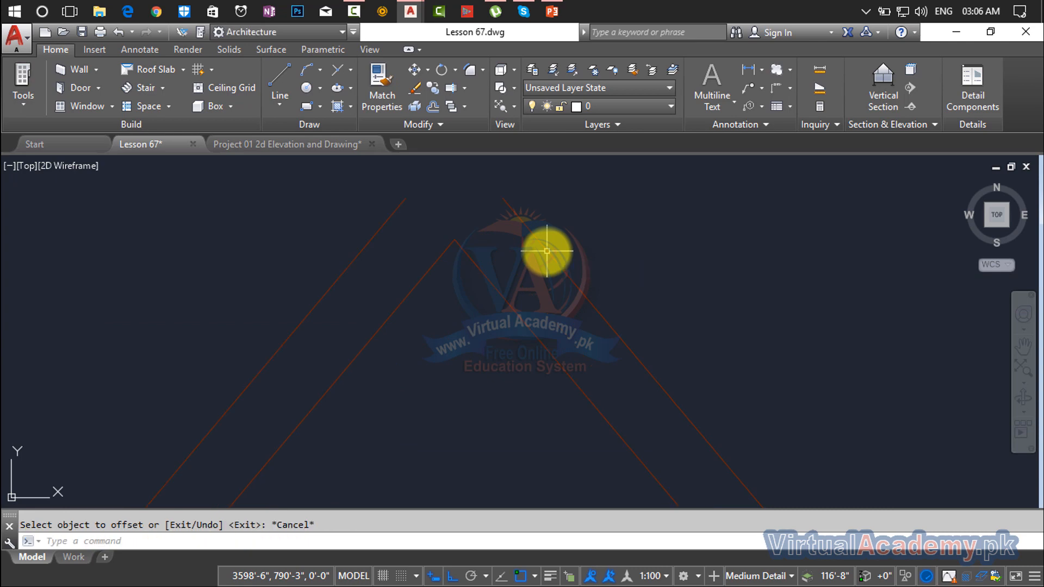
# Fillet the two outer slope lines so they meet in a sharp corner at the gable's peak.
pyautogui.write('f')
pyautogui.press('Return')
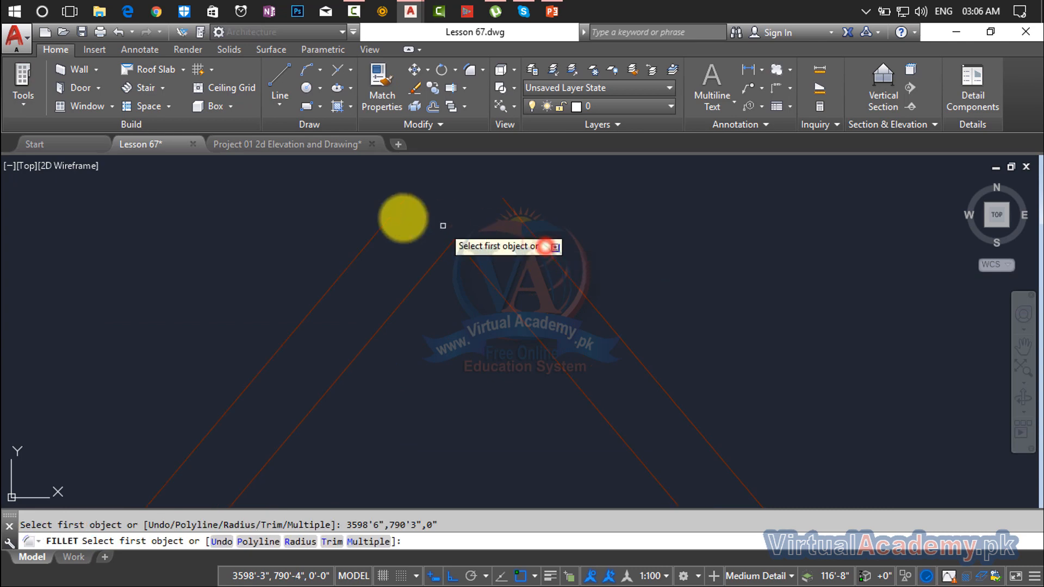
pyautogui.click(515, 214)
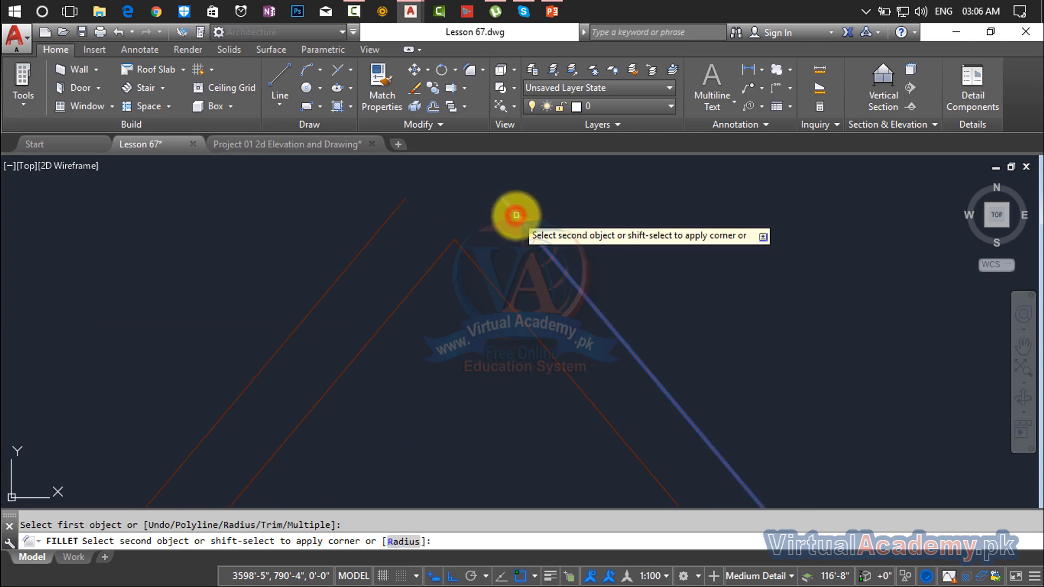
pyautogui.click(396, 208)
pyautogui.scroll(-4, 509, 314)
pyautogui.moveTo(512, 319); pyautogui.dragTo(508, 210, button='middle')
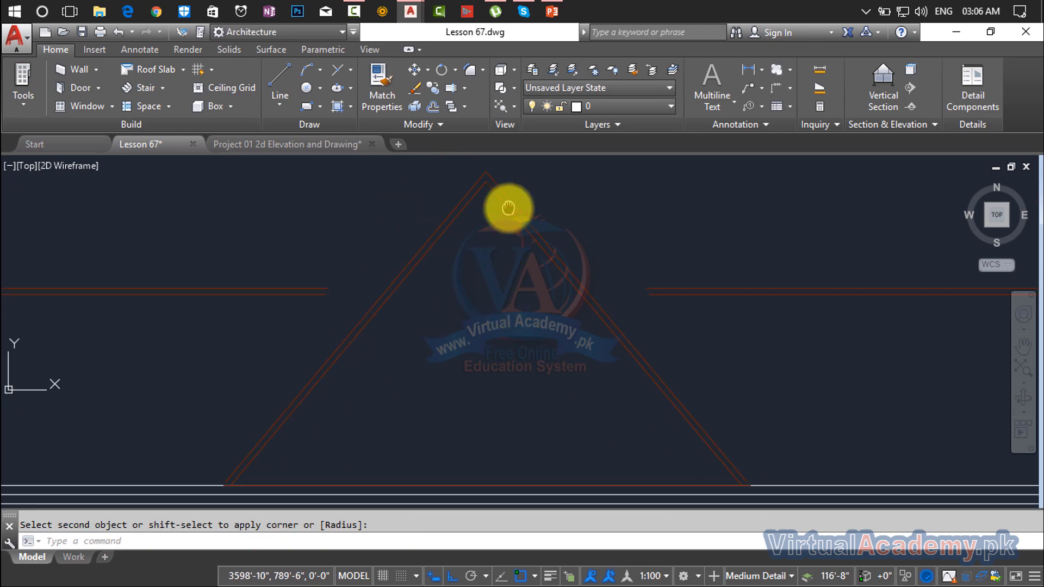
# Extend the lower end of the gable's left outer slope line down to the top eave line.
pyautogui.scroll(-4, 537, 327)
pyautogui.moveTo(544, 333); pyautogui.dragTo(554, 232, button='middle')
pyautogui.scroll(6, 427, 281)
pyautogui.scroll(8, 426, 307)
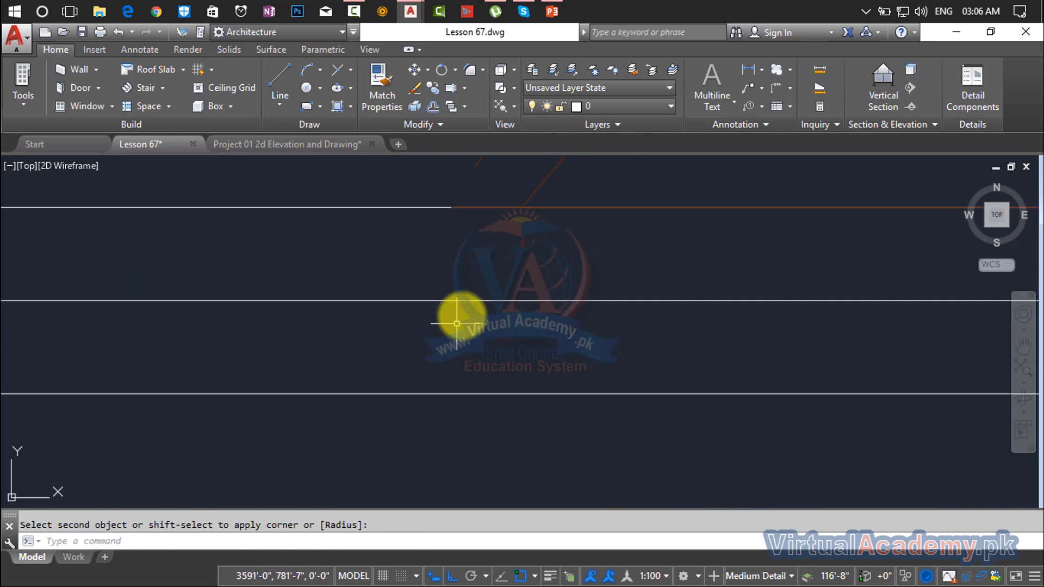
pyautogui.press('Escape')
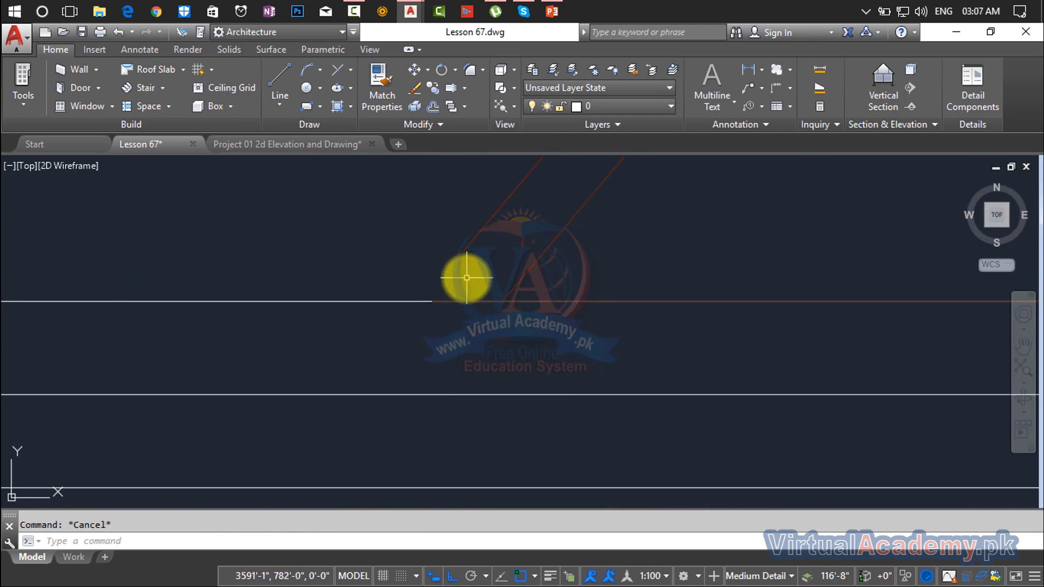
pyautogui.write('ex')
pyautogui.press('Return')
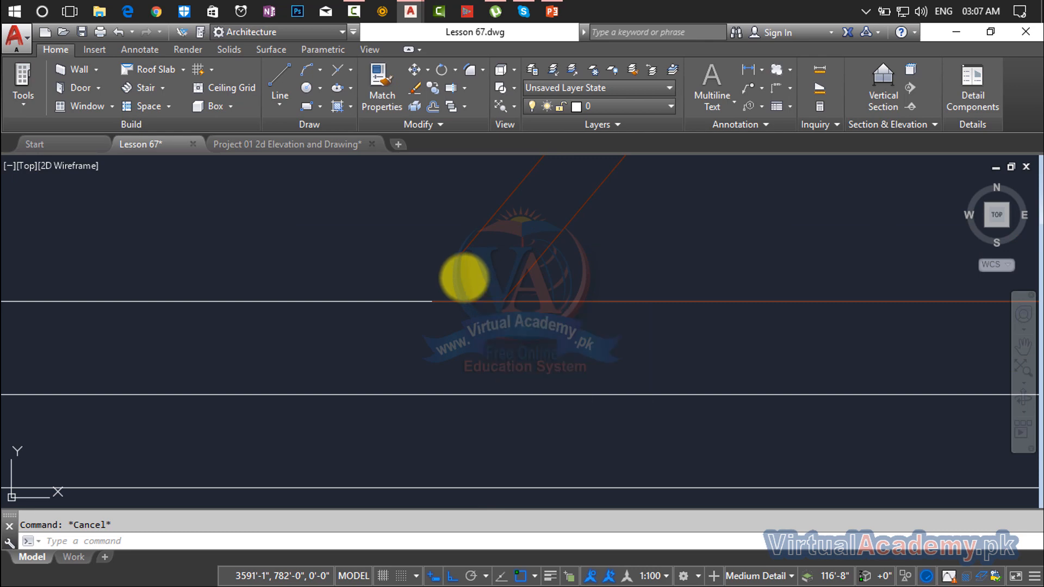
pyautogui.click(400, 300)
pyautogui.press('Return')
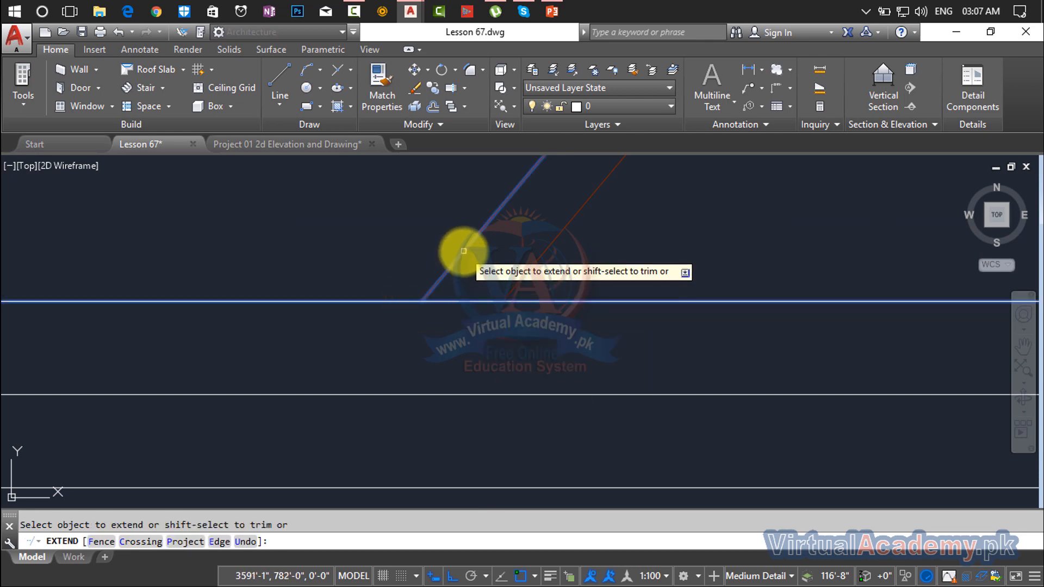
pyautogui.click(463, 252)
# Extend the lower end of the gable's right outer slope line down to the top eave line.
pyautogui.scroll(-4, 562, 271)
pyautogui.moveTo(603, 283); pyautogui.dragTo(81, 412, button='middle')
pyautogui.scroll(-4, 452, 378)
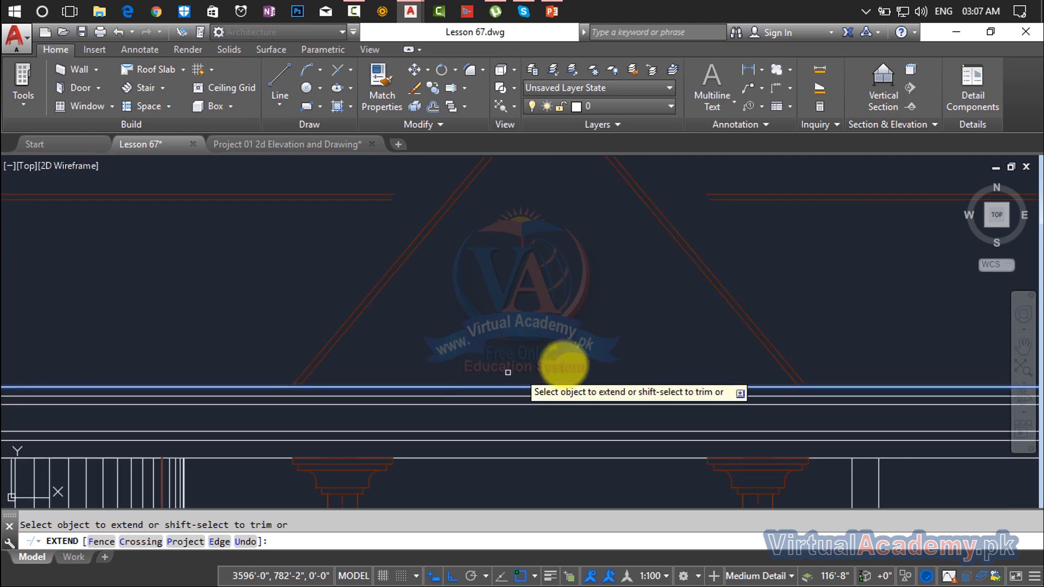
pyautogui.moveTo(574, 365); pyautogui.dragTo(375, 375, button='middle')
pyautogui.scroll(4, 544, 382)
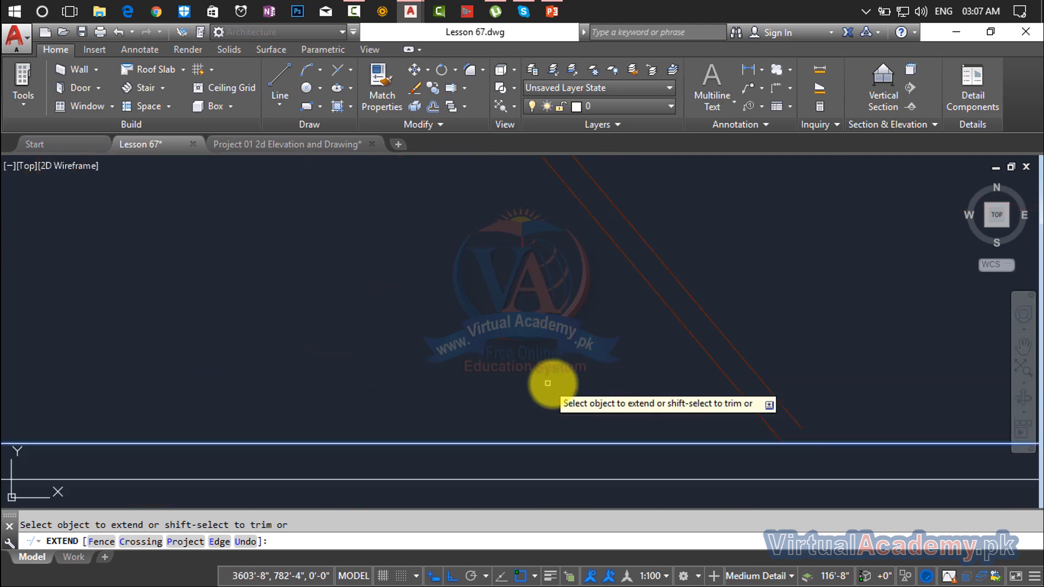
pyautogui.click(759, 383)
pyautogui.press('Return')
pyautogui.scroll(-5, 683, 368)
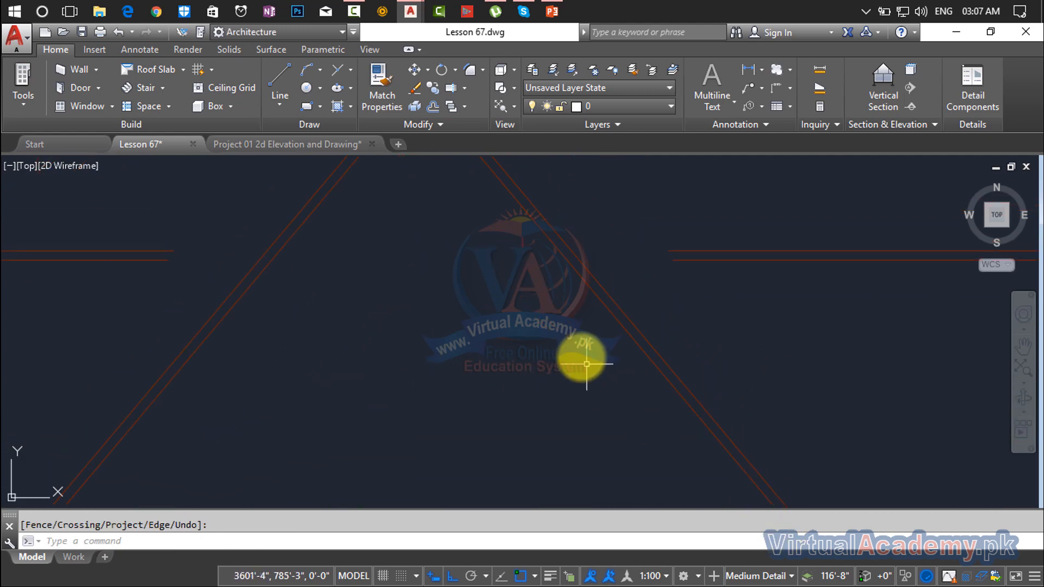
# Extend the two ridge lines right of the gable to its right outer slope line.
pyautogui.press('Return')
pyautogui.scroll(5, 603, 334)
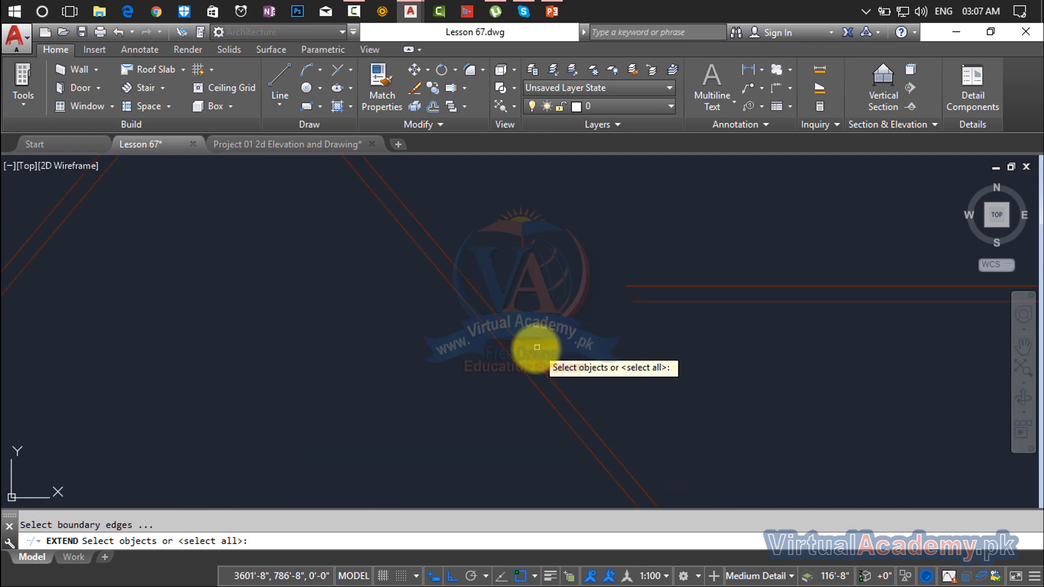
pyautogui.press('Return')
pyautogui.click(676, 270)
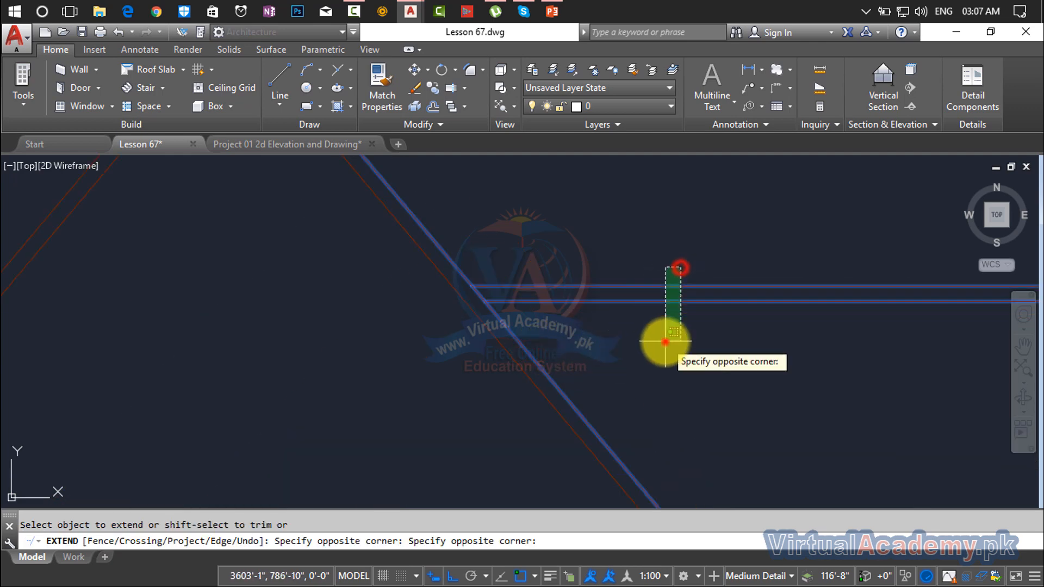
pyautogui.click(664, 342)
# Extend the two ridge lines left of the gable across it as far as the right slope.
pyautogui.scroll(-3, 504, 307)
pyautogui.moveTo(504, 308); pyautogui.dragTo(749, 332, button='middle')
pyautogui.click(571, 304)
pyautogui.click(540, 360)
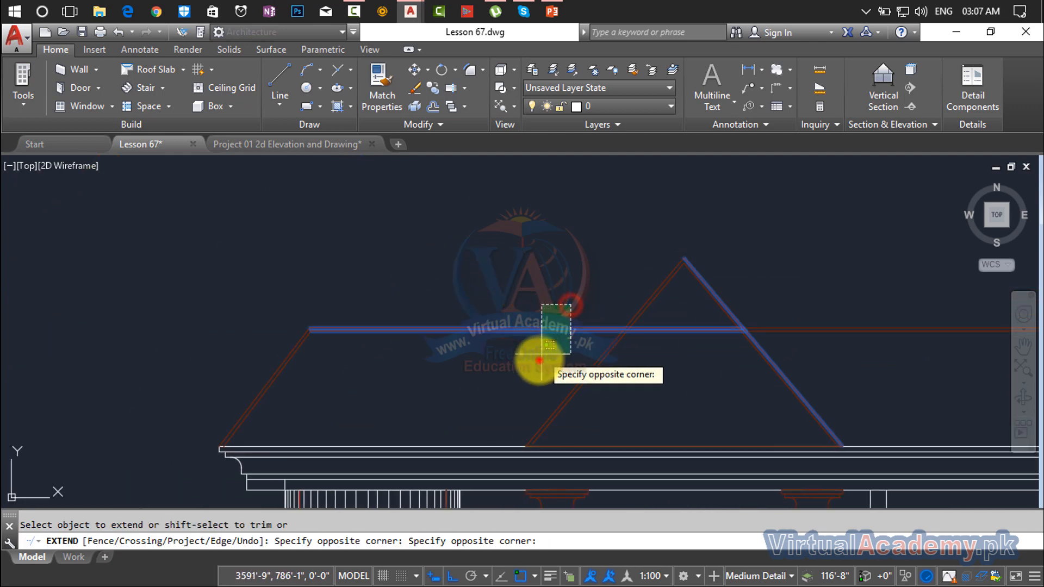
pyautogui.scroll(3, 674, 319)
pyautogui.press('Escape')
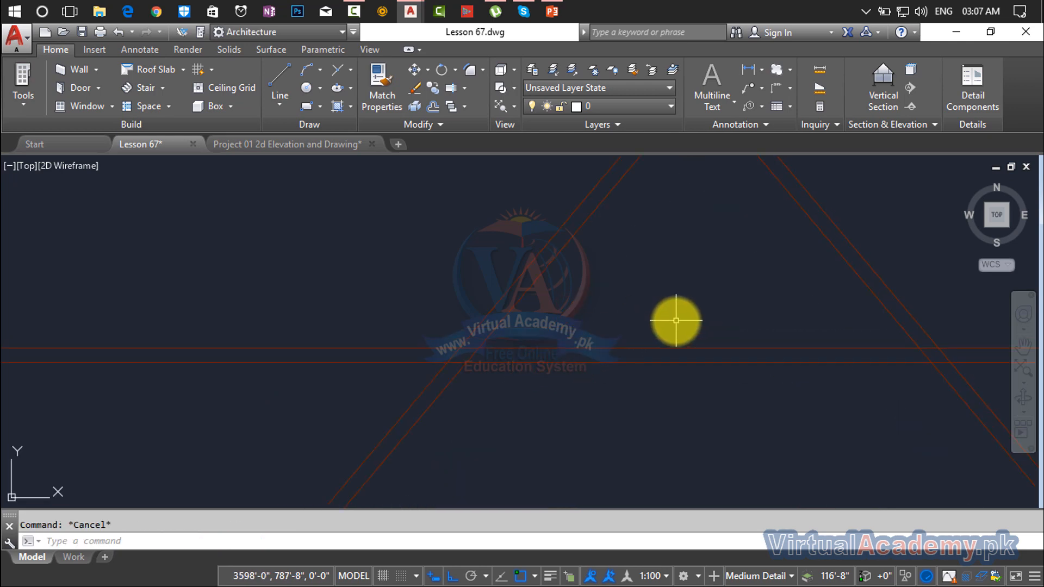
# Trim the two ridge lines inside the gable and between the gable's two left slope lines.
pyautogui.press('Return')
pyautogui.press('Return')
pyautogui.click(674, 298)
pyautogui.click(639, 396)
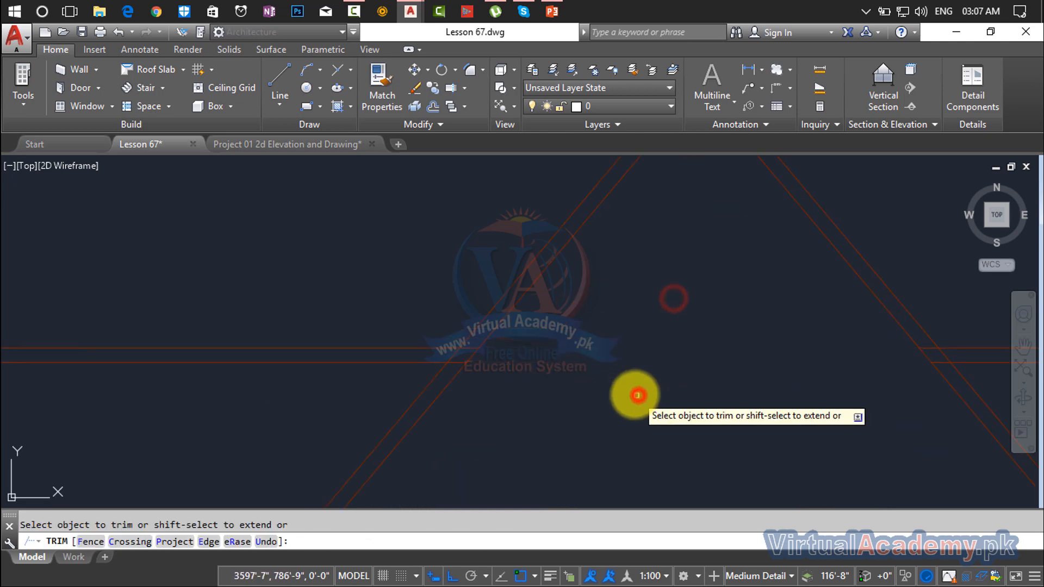
pyautogui.scroll(5, 485, 365)
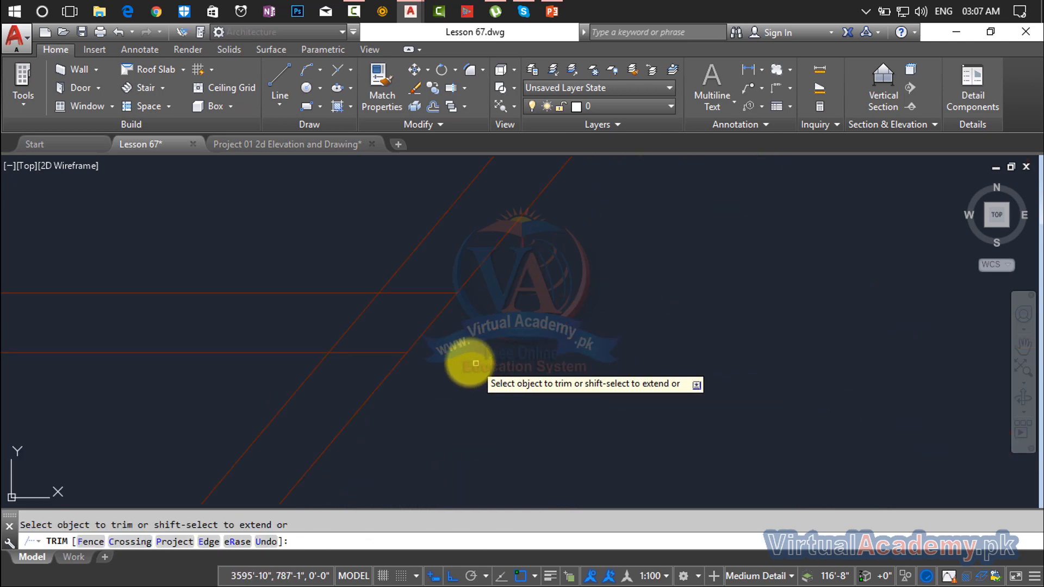
pyautogui.click(424, 285)
pyautogui.click(356, 353)
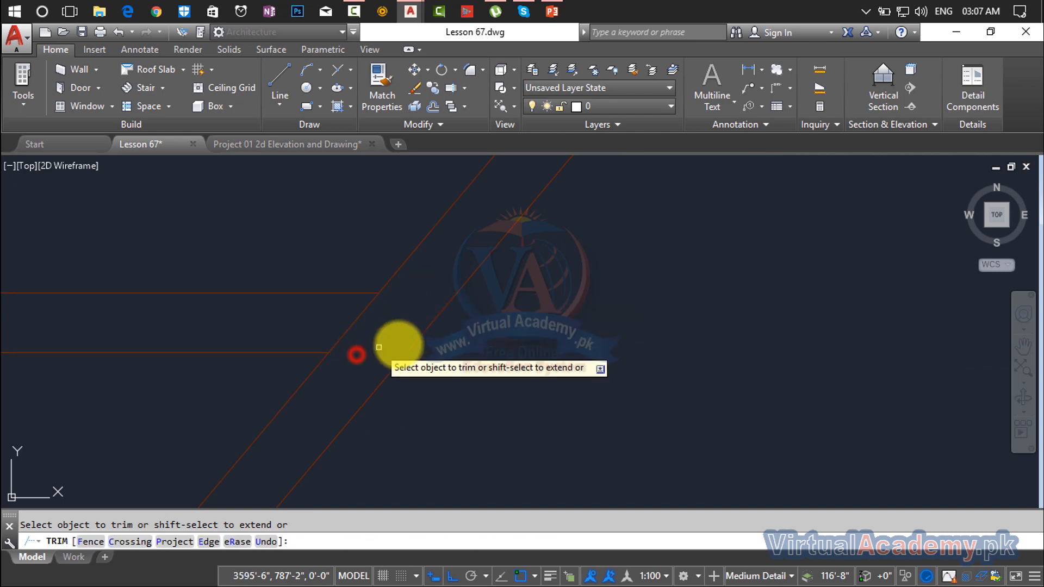
# Remove the ridge line pieces lying between the gable's two right slope lines.
pyautogui.scroll(-5, 379, 347)
pyautogui.scroll(5, 436, 317)
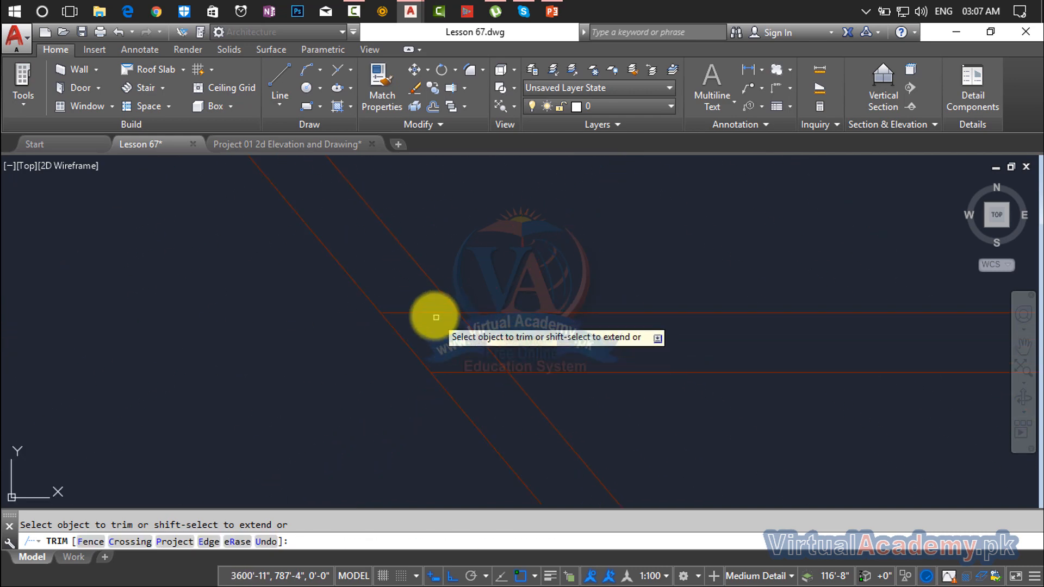
pyautogui.click(427, 296)
pyautogui.click(442, 335)
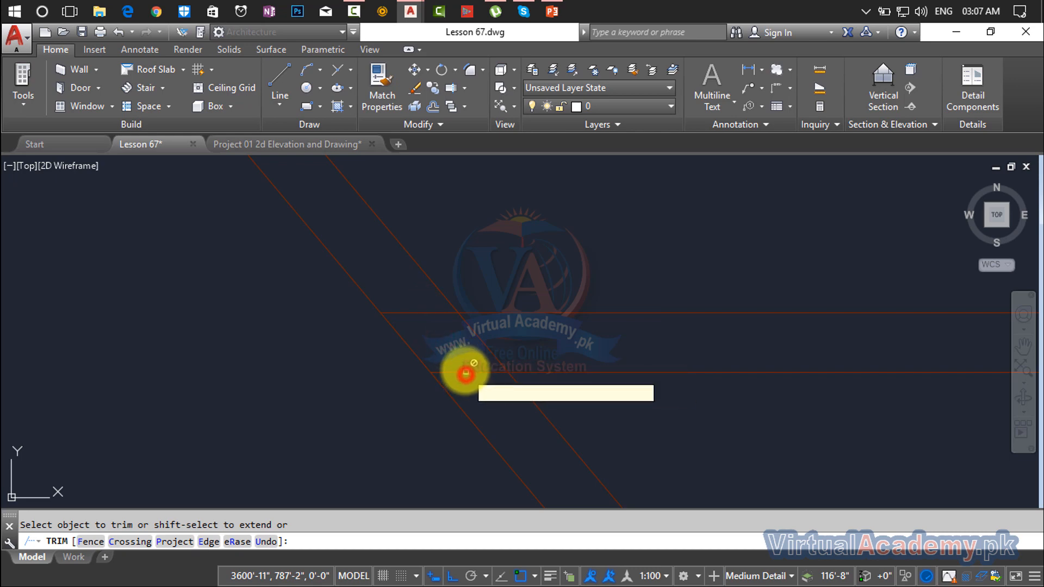
pyautogui.press('Escape')
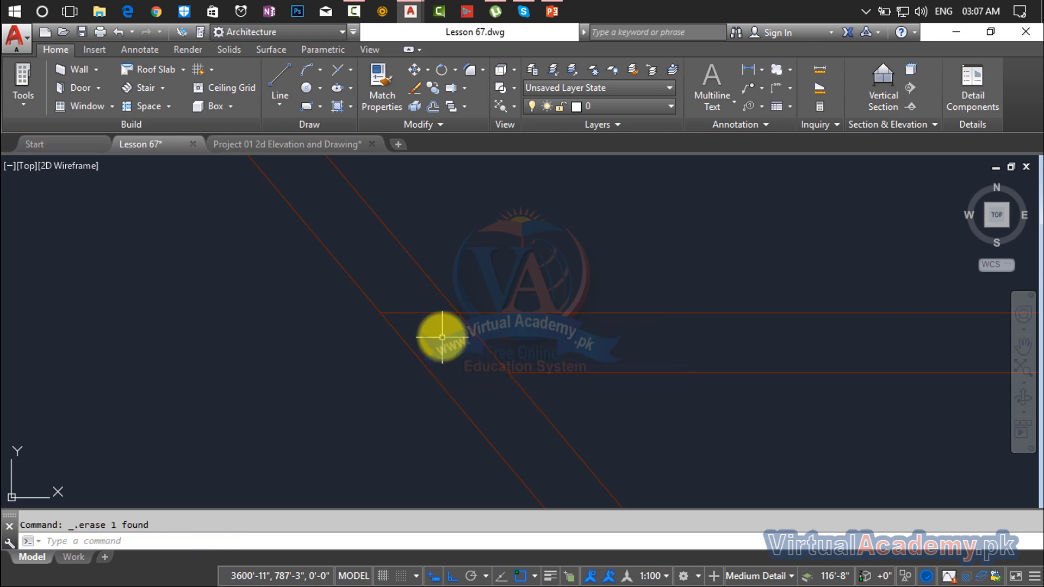
# Compare the elevation variants side by side and inspect the pointed gable's slopes and base line at the eave.
pyautogui.scroll(-8, 431, 342)
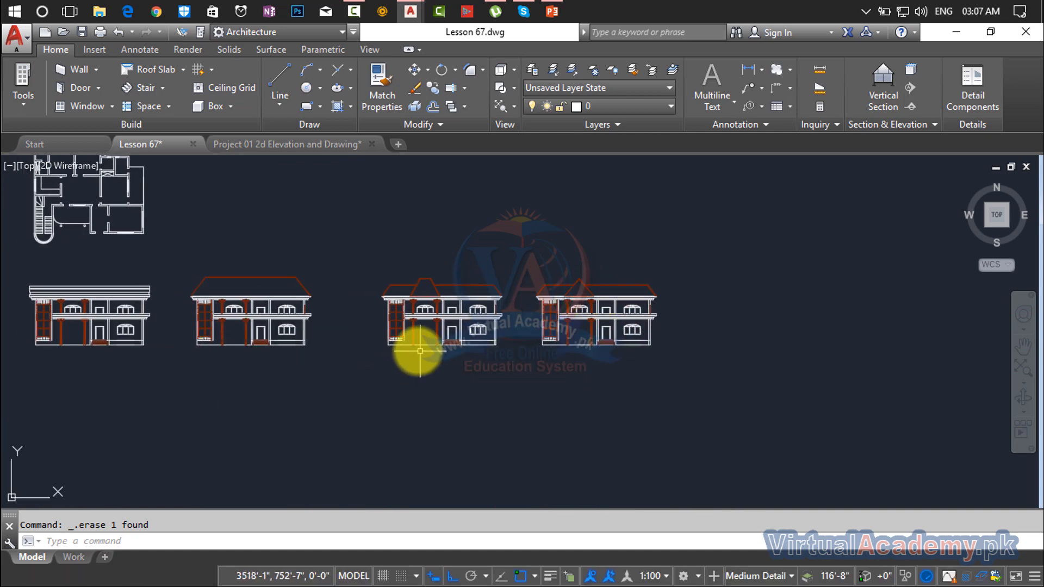
pyautogui.moveTo(415, 351); pyautogui.dragTo(531, 334, button='middle')
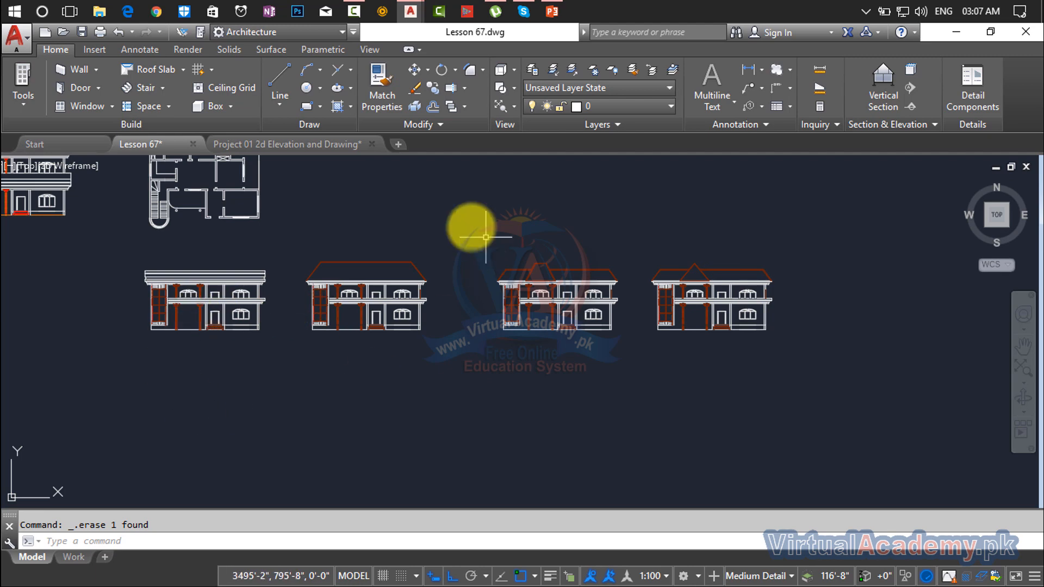
pyautogui.moveTo(513, 352); pyautogui.dragTo(528, 377, button='middle')
pyautogui.scroll(5, 702, 344)
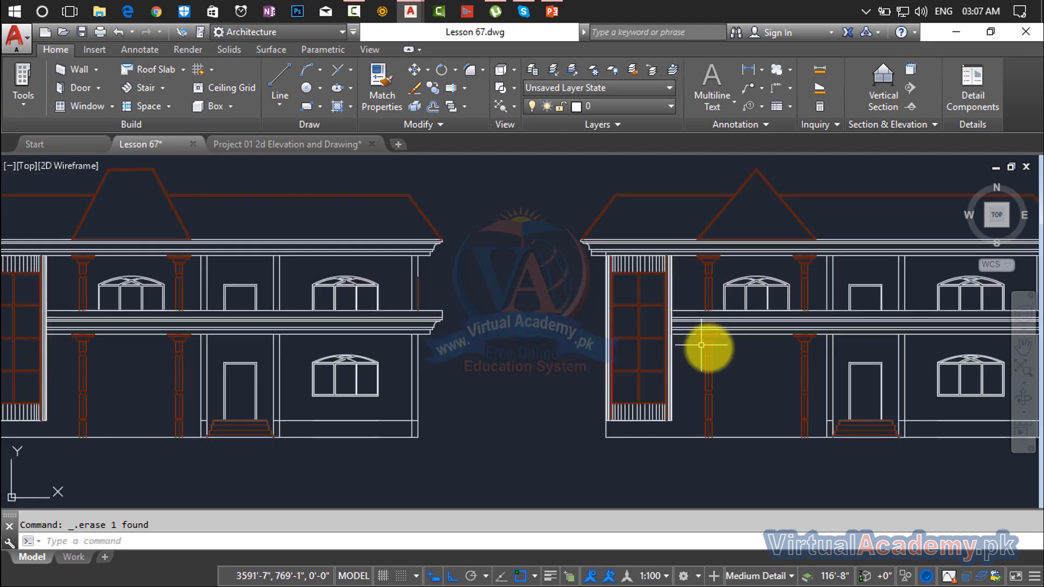
pyautogui.moveTo(722, 348); pyautogui.dragTo(736, 383, button='middle')
pyautogui.scroll(-4, 755, 326)
pyautogui.moveTo(754, 326); pyautogui.dragTo(543, 354, button='middle')
pyautogui.scroll(2, 577, 333)
pyautogui.scroll(3, 577, 333)
pyautogui.scroll(-1, 578, 332)
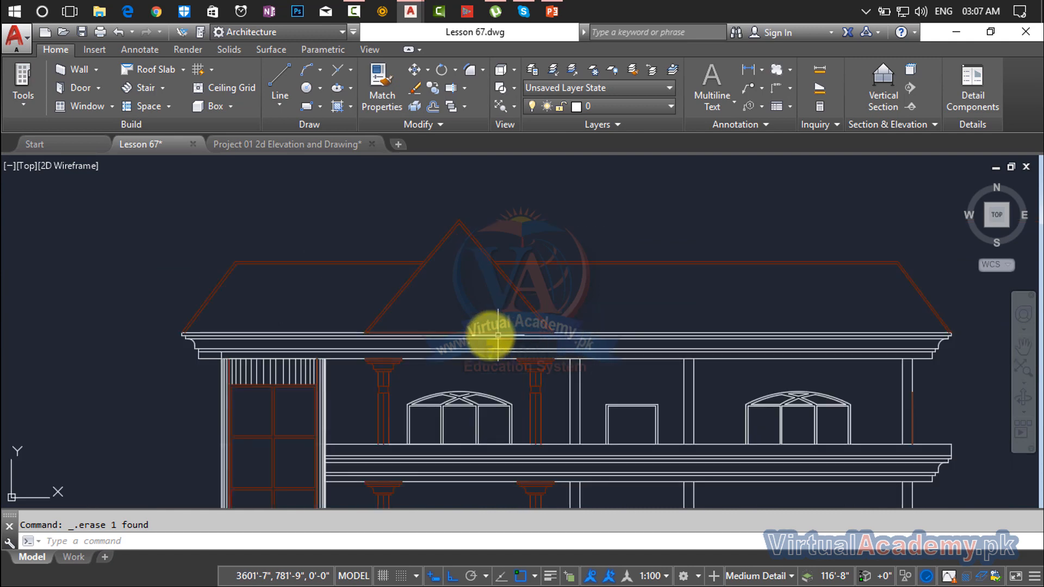
pyautogui.scroll(5, 418, 333)
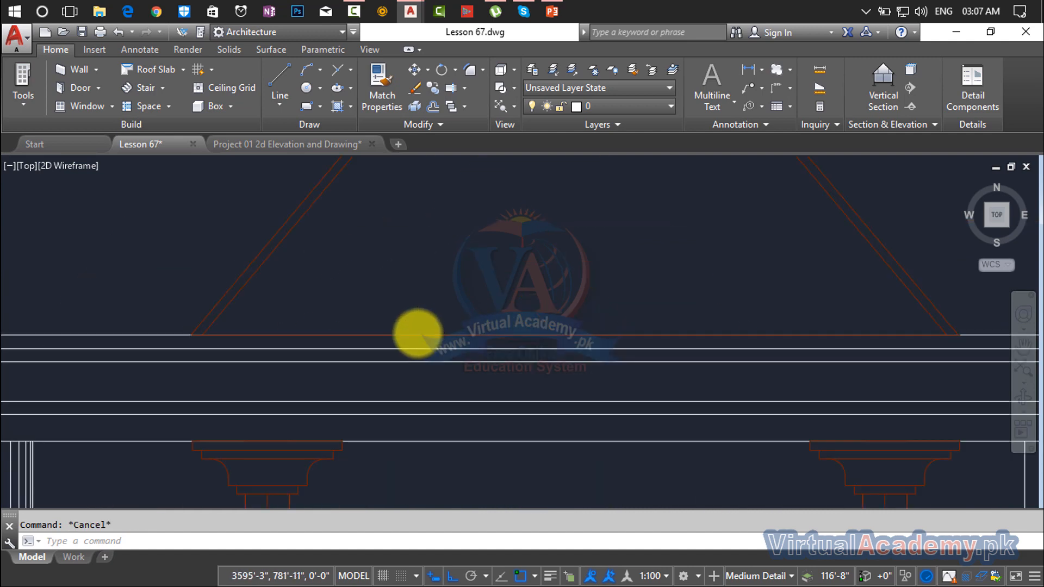
pyautogui.scroll(-4, 418, 333)
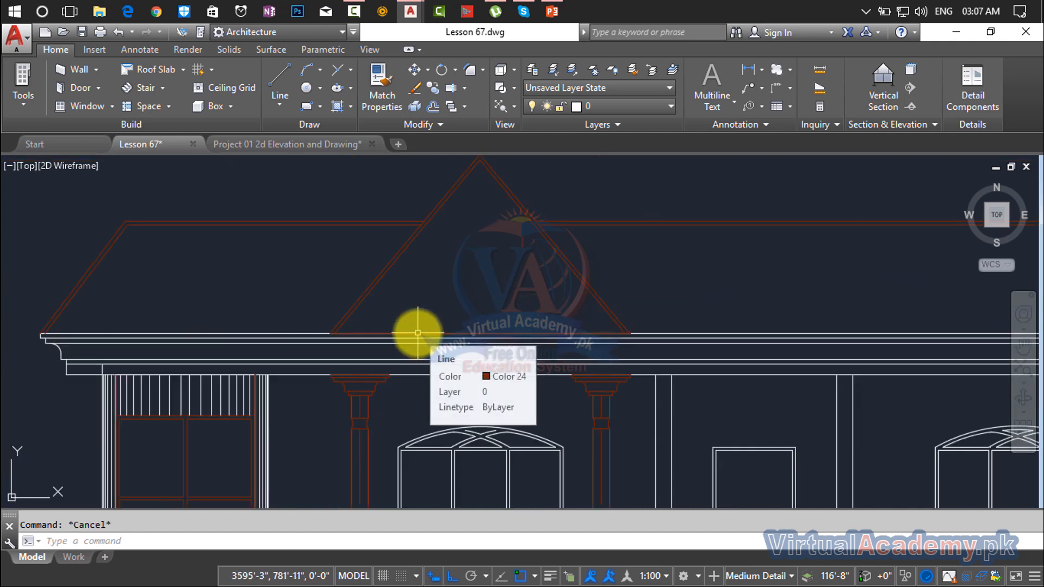
pyautogui.scroll(-5, 436, 481)
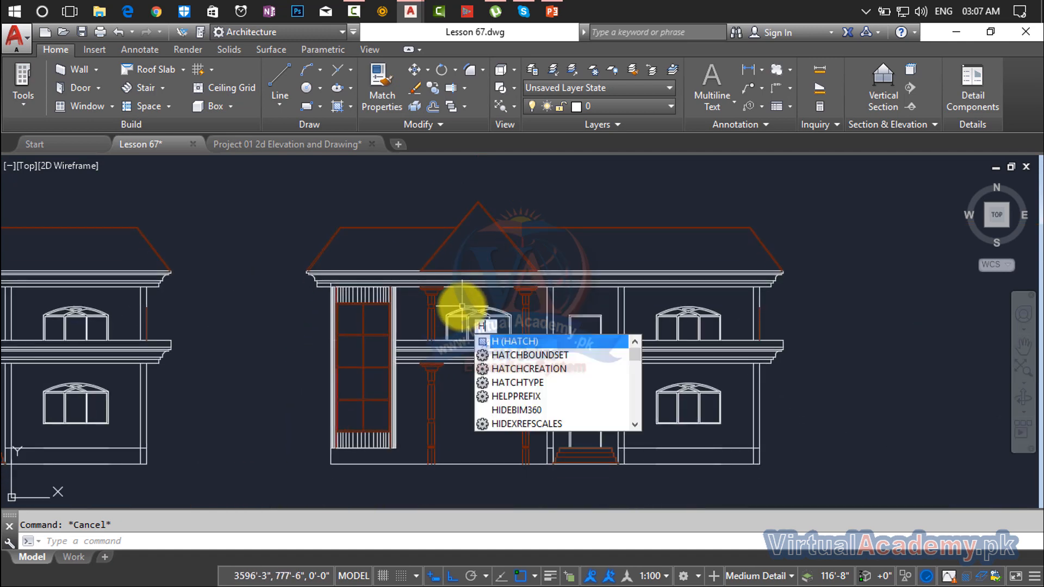
# Hatch the right roof area, the left roof area and the pointed gable with the ANGLE pattern.
pyautogui.press('Escape')
pyautogui.write('h')
pyautogui.press('Return')
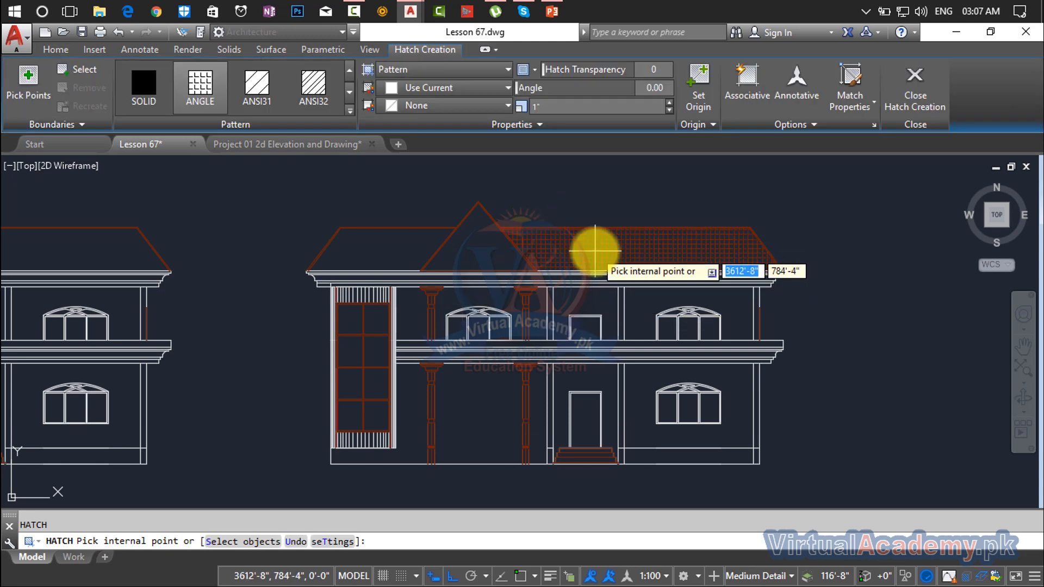
pyautogui.scroll(2, 595, 251)
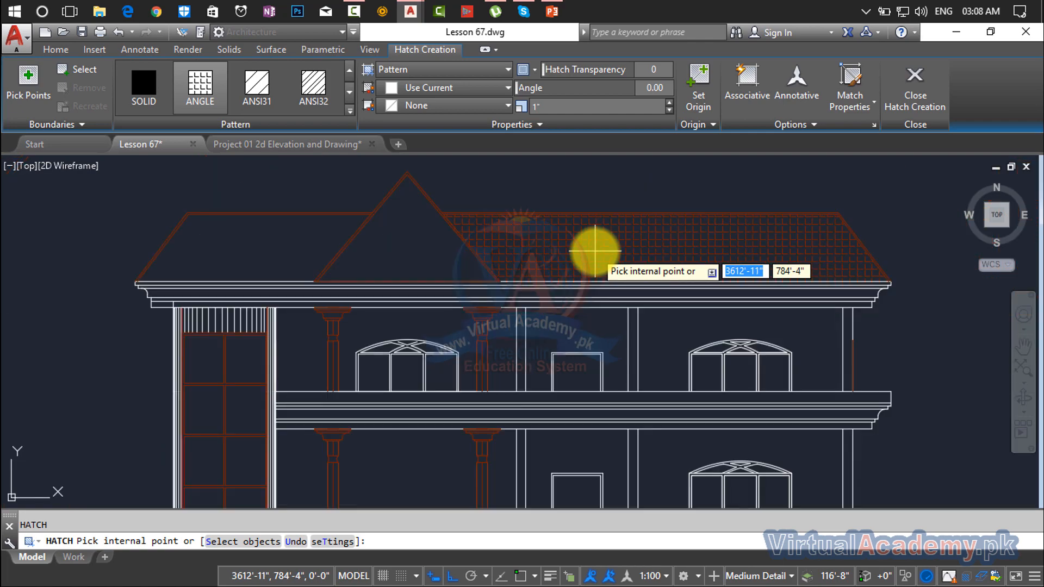
pyautogui.click(595, 251)
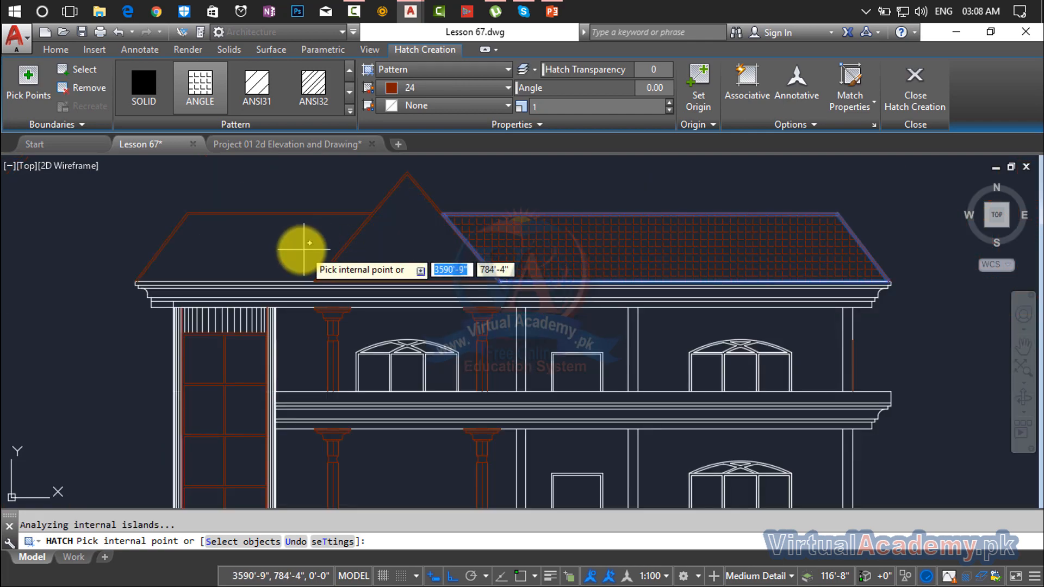
pyautogui.click(288, 247)
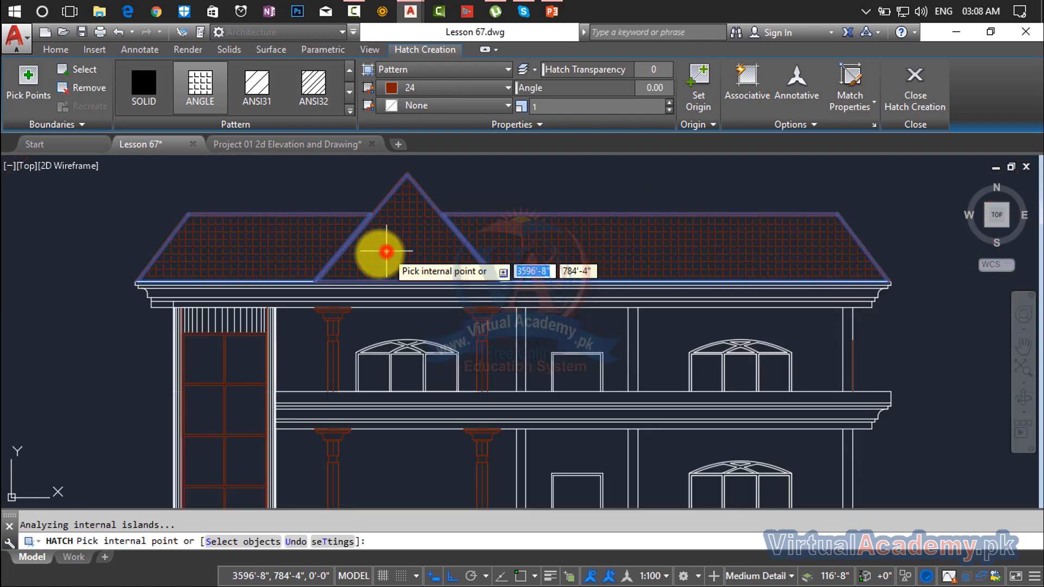
pyautogui.click(386, 251)
pyautogui.press('Return')
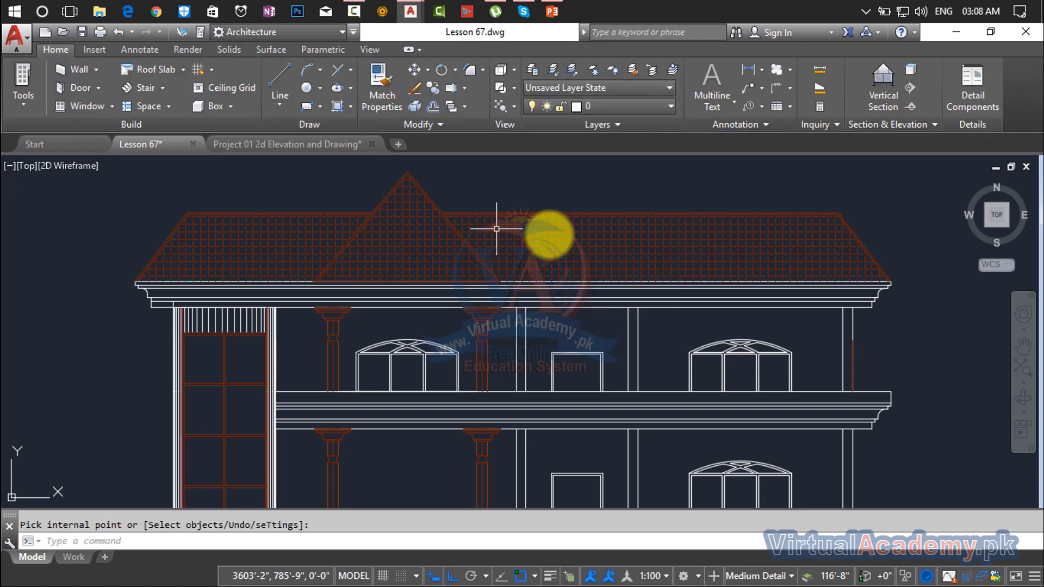
# Hatch the capitals of the two ground-floor columns with the ANGLE pattern at scale 1.
pyautogui.scroll(-5, 594, 272)
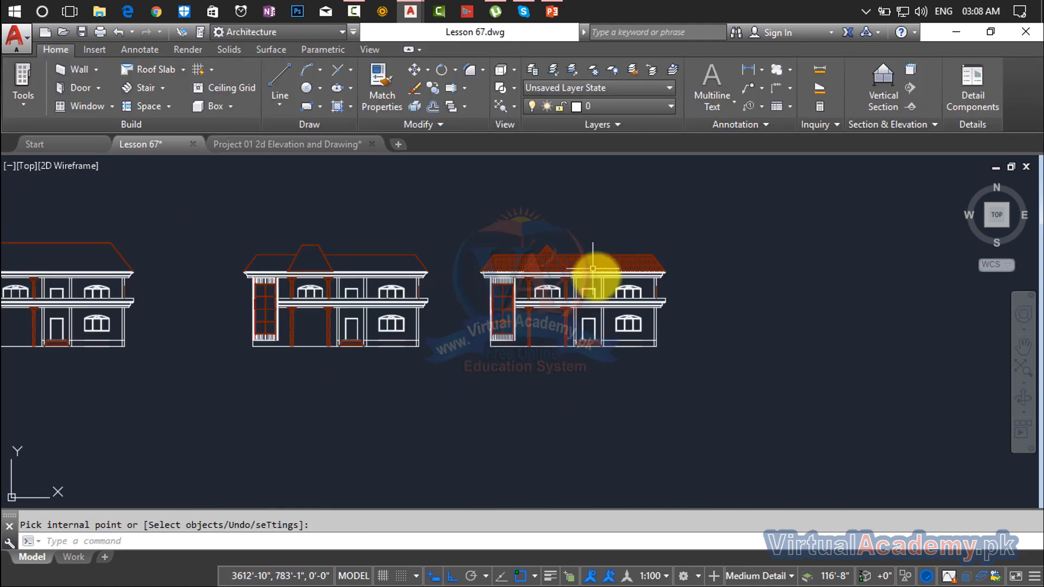
pyautogui.scroll(7, 595, 278)
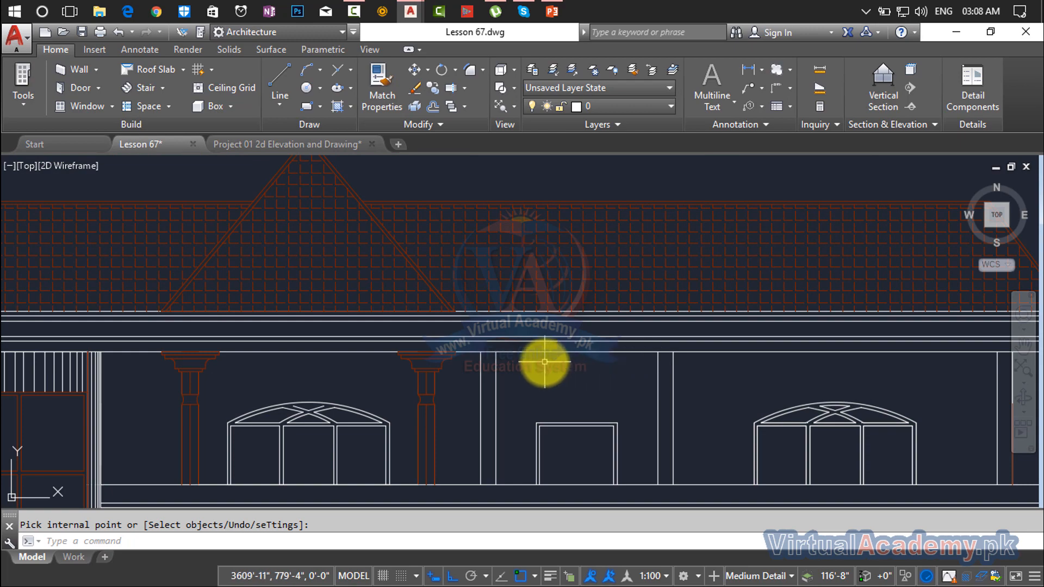
pyautogui.scroll(-2, 545, 361)
pyautogui.moveTo(549, 357); pyautogui.dragTo(635, 271, button='middle')
pyautogui.moveTo(592, 325); pyautogui.dragTo(624, 210, button='middle')
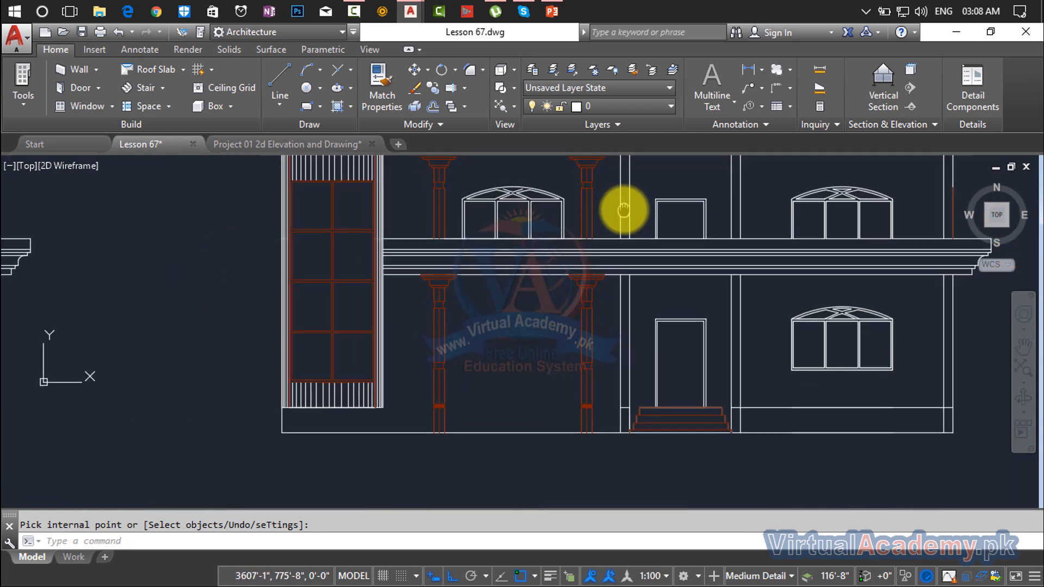
pyautogui.press('Return')
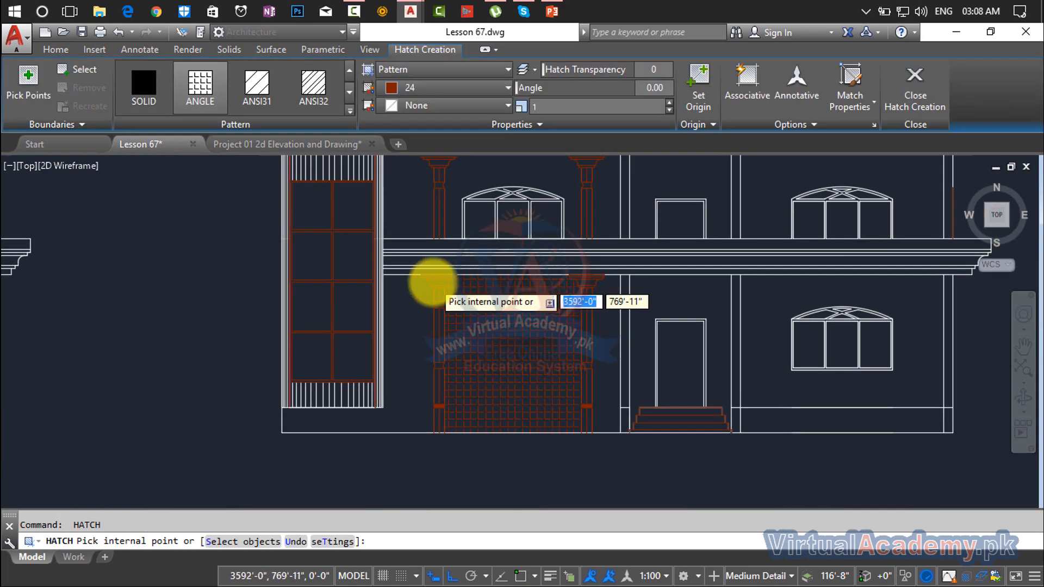
pyautogui.scroll(6, 434, 281)
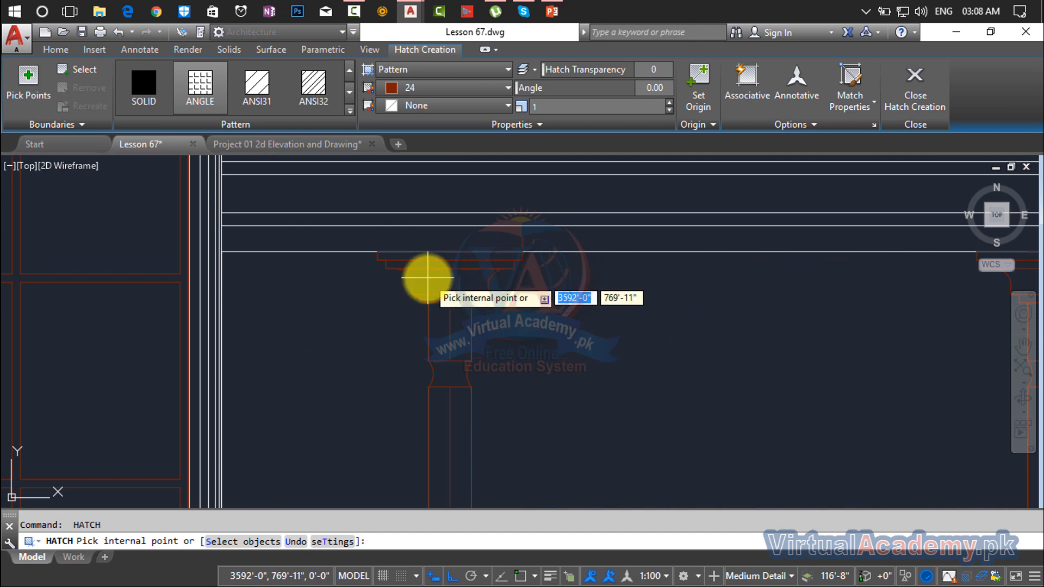
pyautogui.scroll(6, 427, 277)
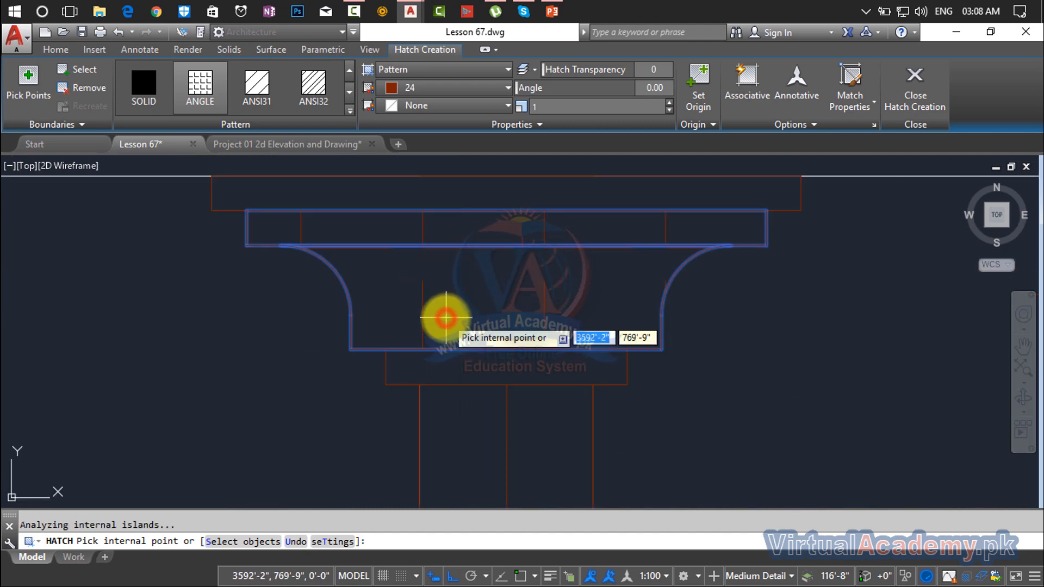
pyautogui.scroll(-2, 472, 132)
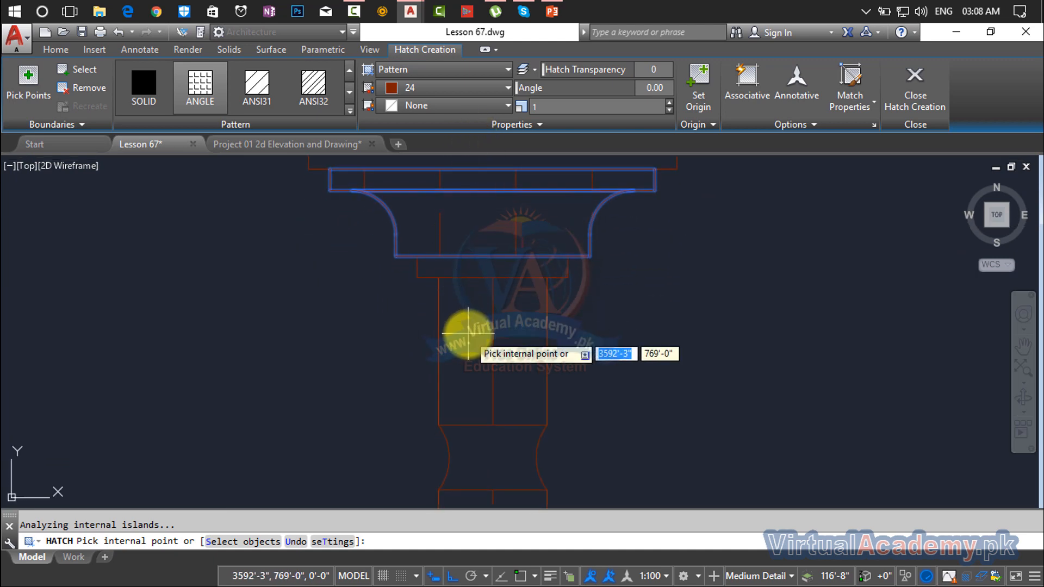
pyautogui.moveTo(470, 334); pyautogui.dragTo(472, 180, button='middle')
pyautogui.scroll(-8, 519, 295)
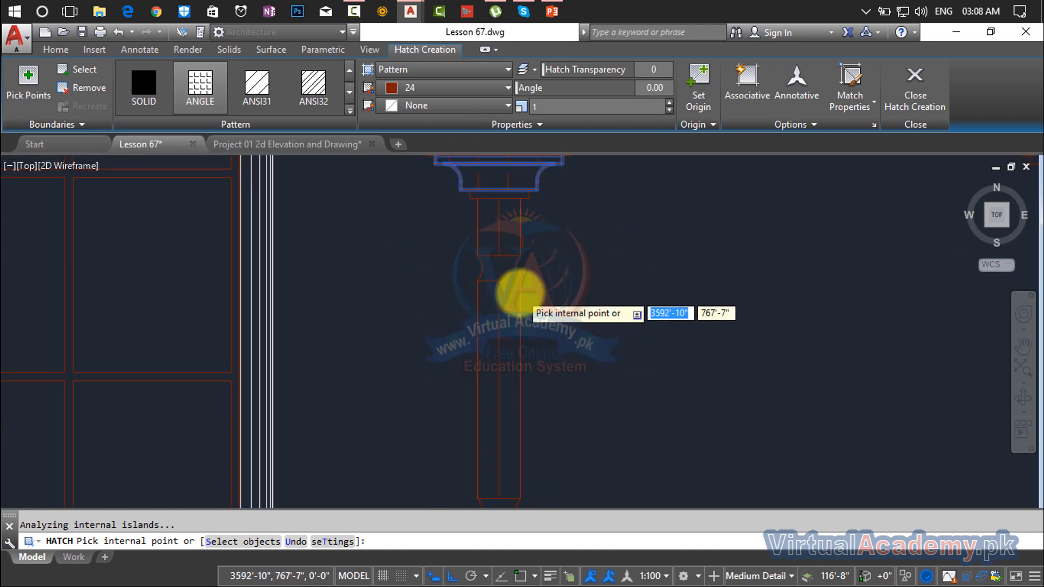
pyautogui.moveTo(519, 301); pyautogui.dragTo(338, 338, button='middle')
pyautogui.scroll(8, 472, 311)
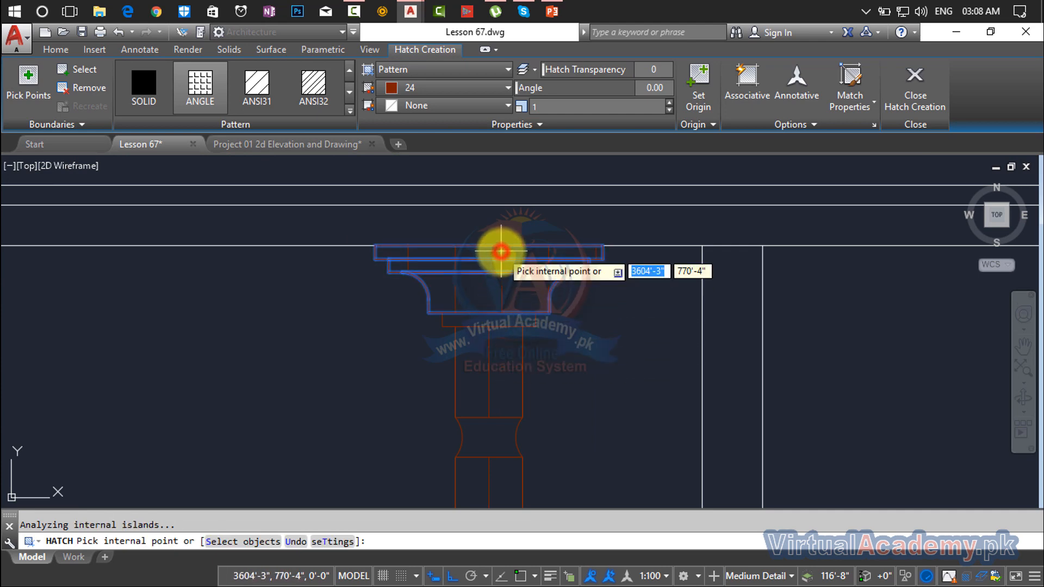
pyautogui.press('Return')
# Start a hatch on the plinth below the right ground-floor window with the AR-CONC pattern and index colour 8.
pyautogui.scroll(-5, 676, 284)
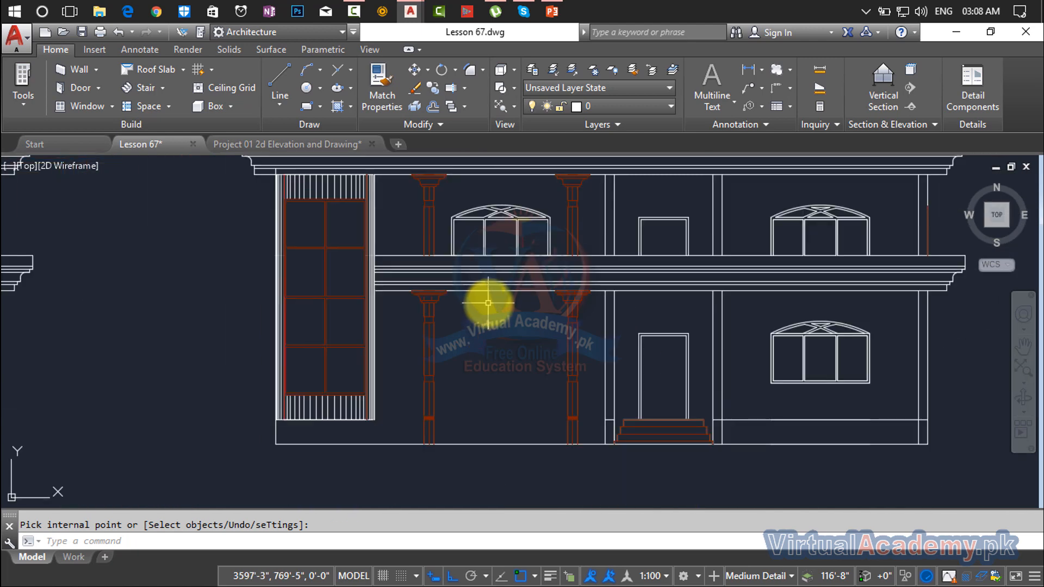
pyautogui.moveTo(488, 303); pyautogui.dragTo(385, 326, button='middle')
pyautogui.scroll(-3, 486, 284)
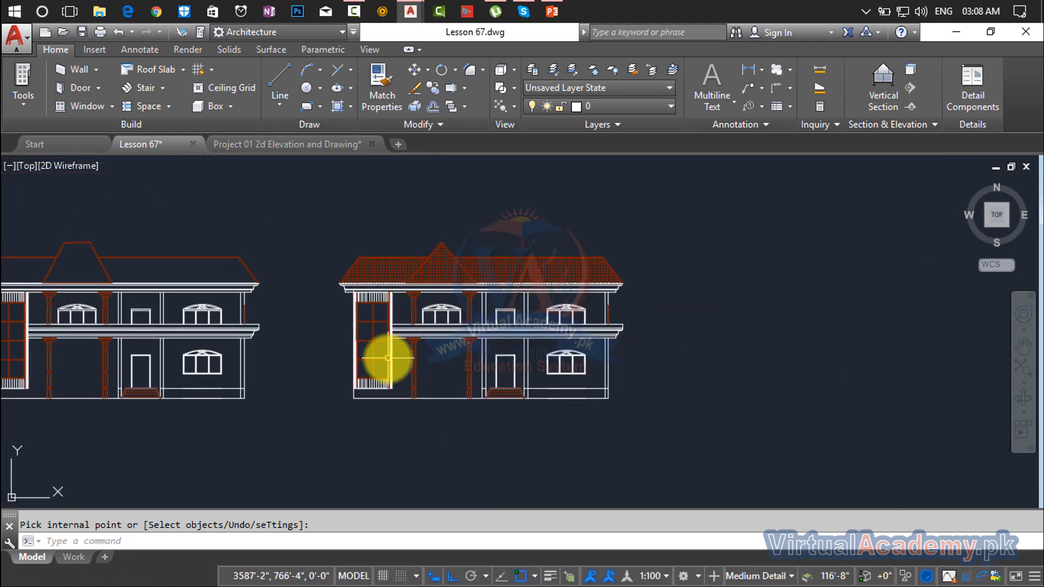
pyautogui.press('Escape')
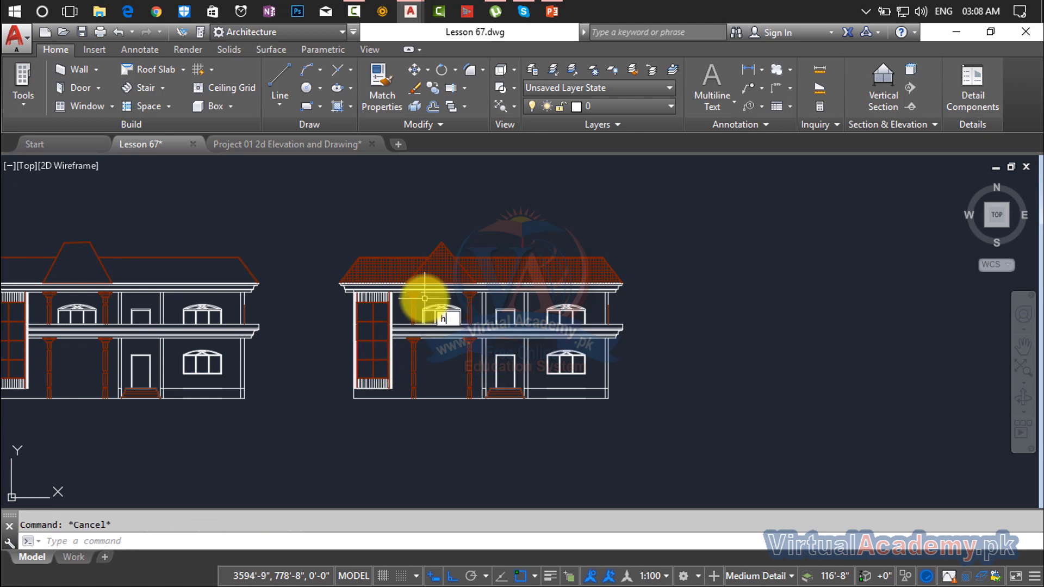
pyautogui.press('Return')
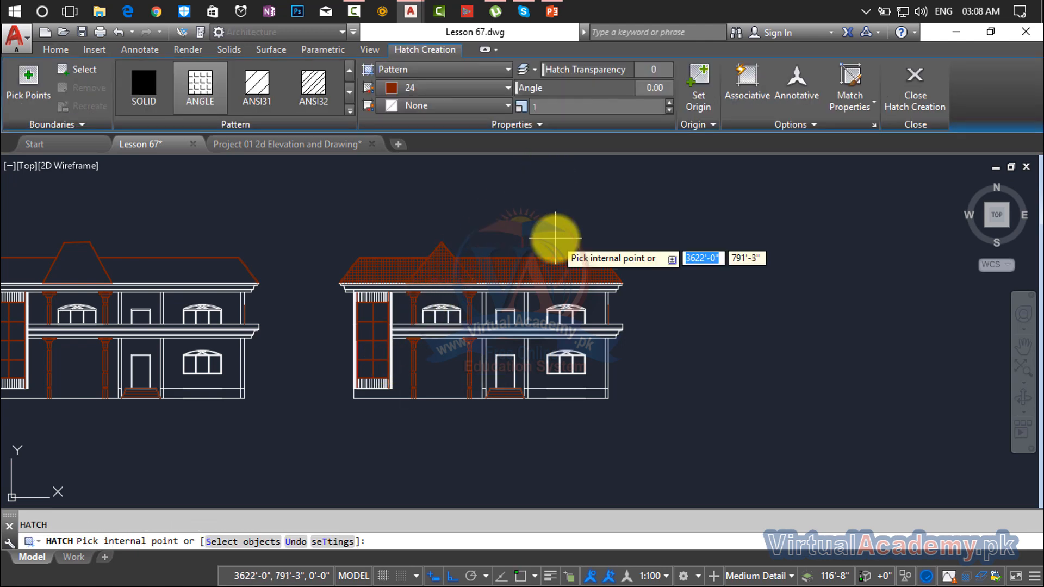
pyautogui.click(350, 112)
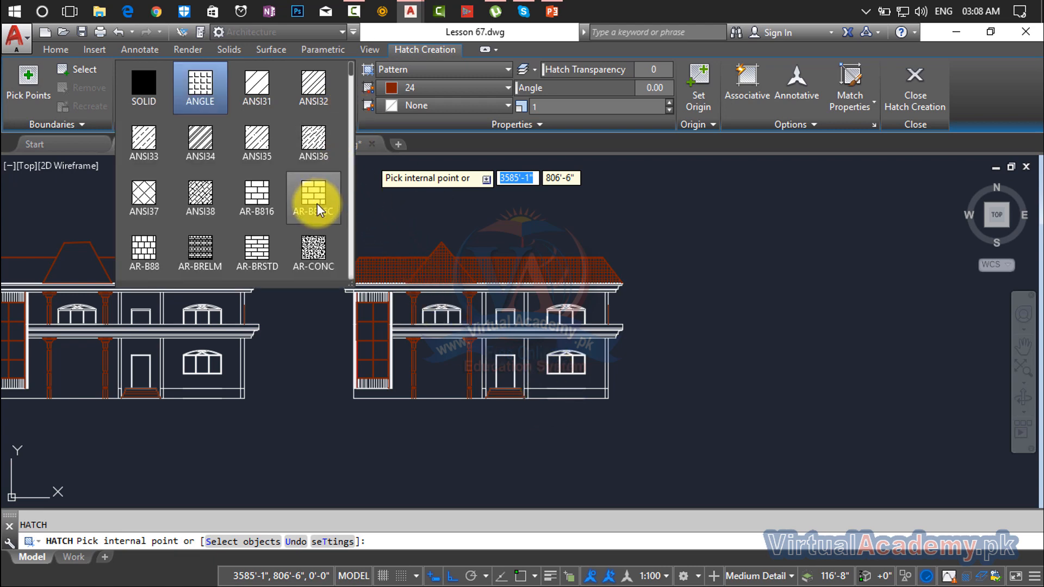
pyautogui.click(314, 247)
pyautogui.scroll(5, 557, 396)
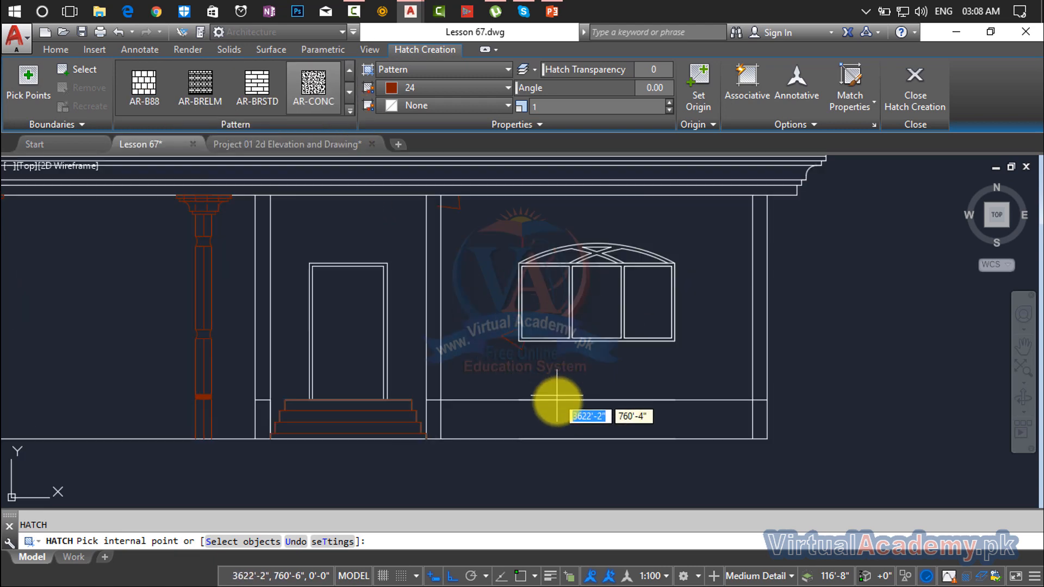
pyautogui.click(560, 417)
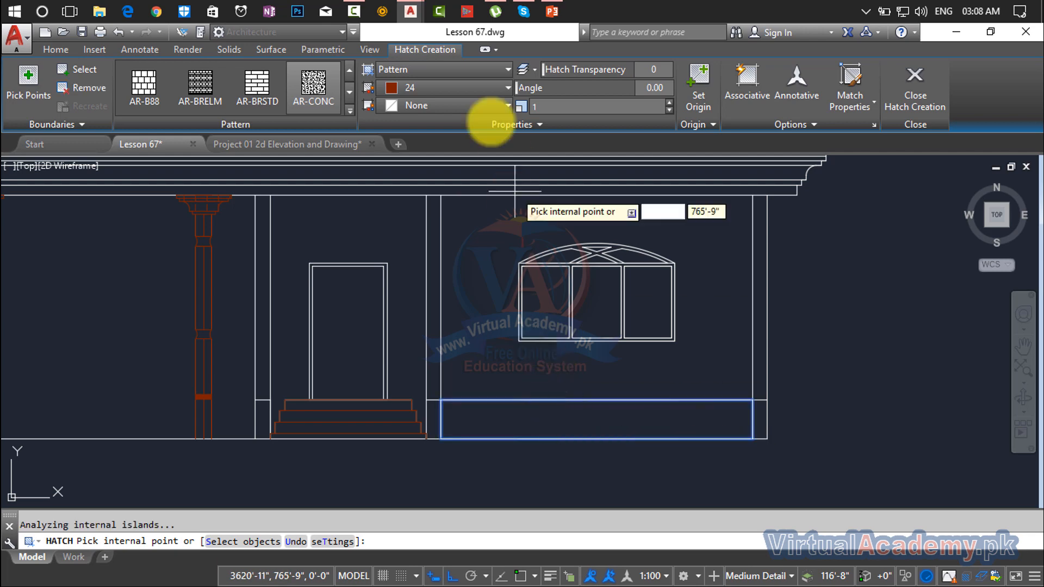
pyautogui.click(451, 83)
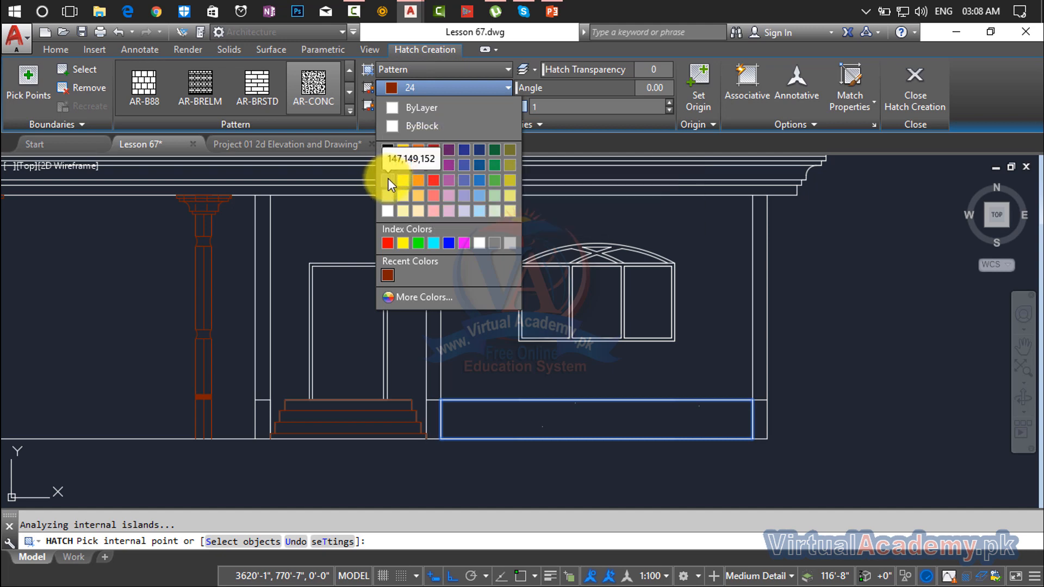
pyautogui.click(496, 243)
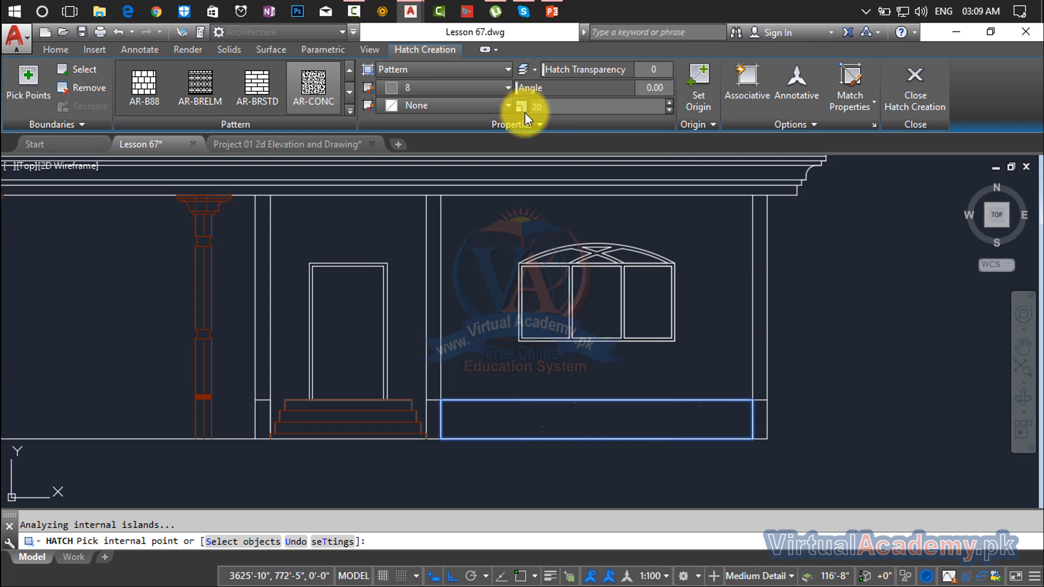
# Try the AR-CONC plinth hatch at scales 20 and 80.
pyautogui.click(611, 416)
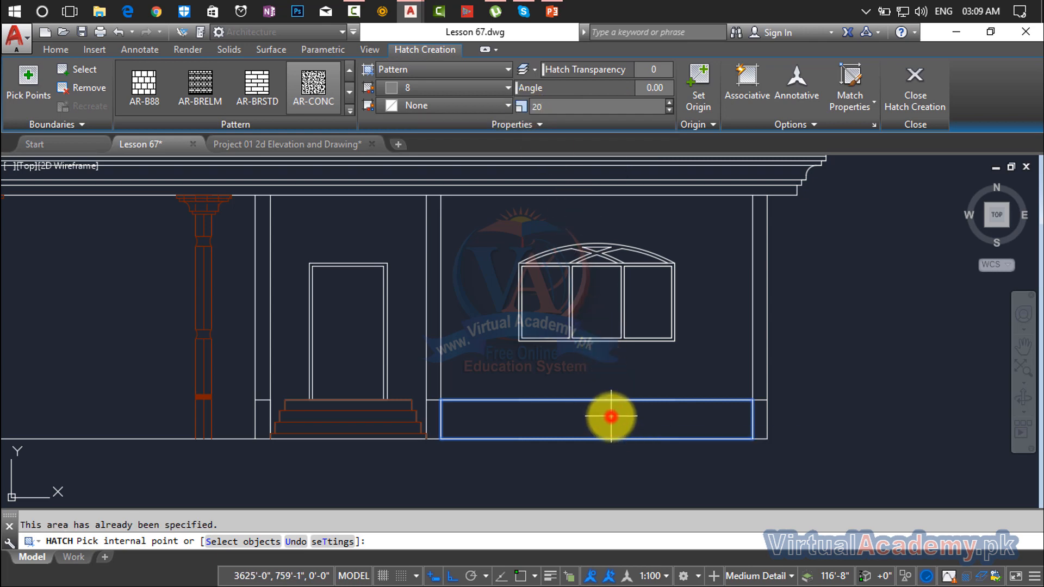
pyautogui.click(547, 106)
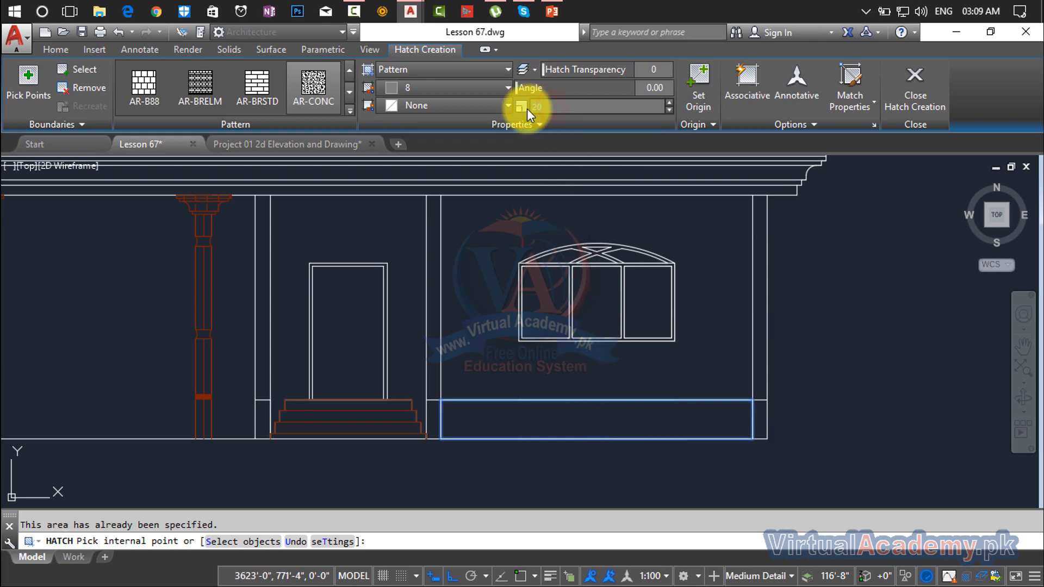
pyautogui.write('80')
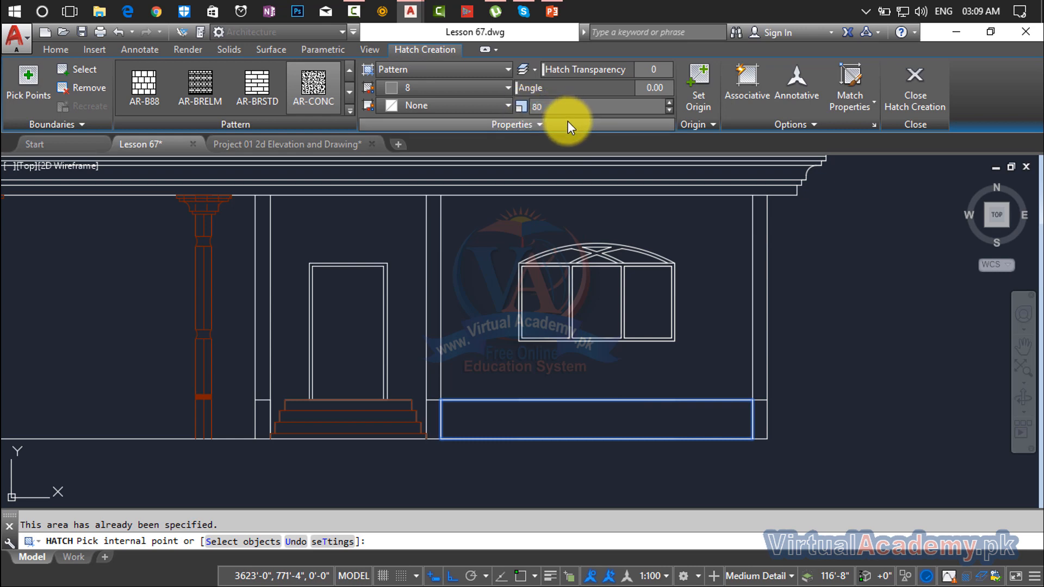
pyautogui.click(554, 412)
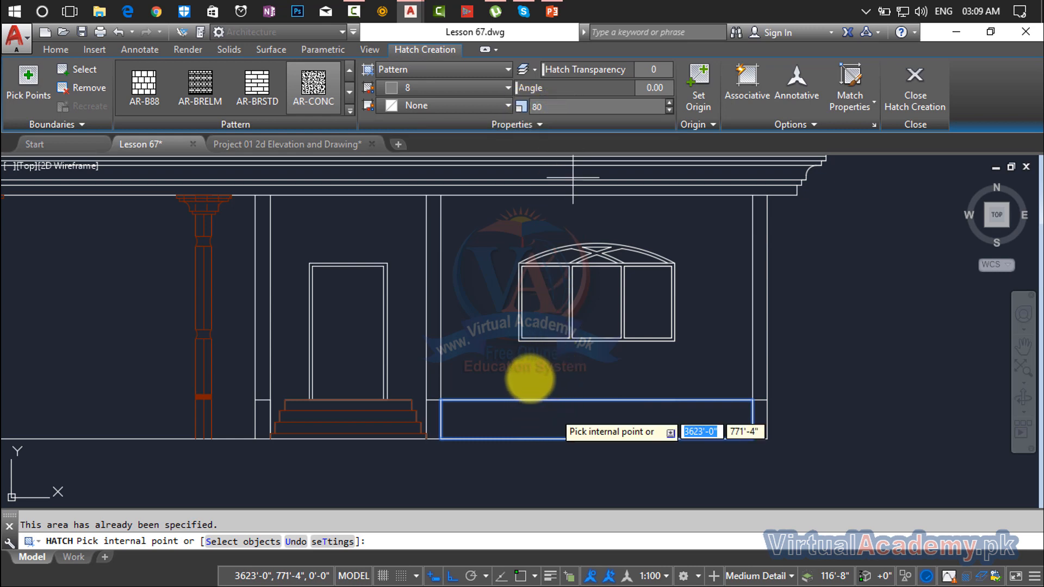
# Switch the plinth hatch to the BRICK pattern and set its scale to 5.
pyautogui.click(200, 89)
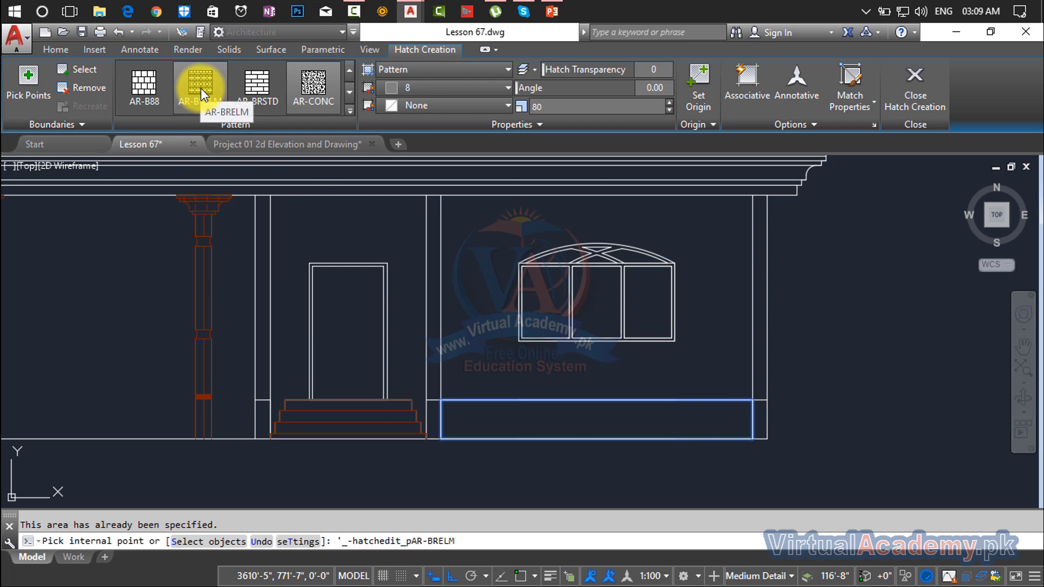
pyautogui.click(266, 97)
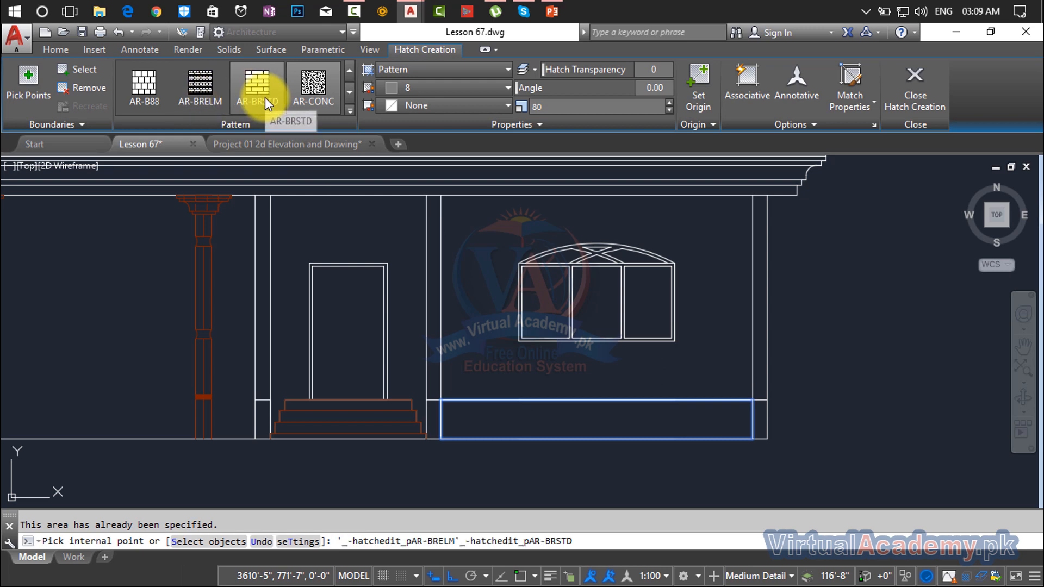
pyautogui.click(349, 111)
pyautogui.click(319, 195)
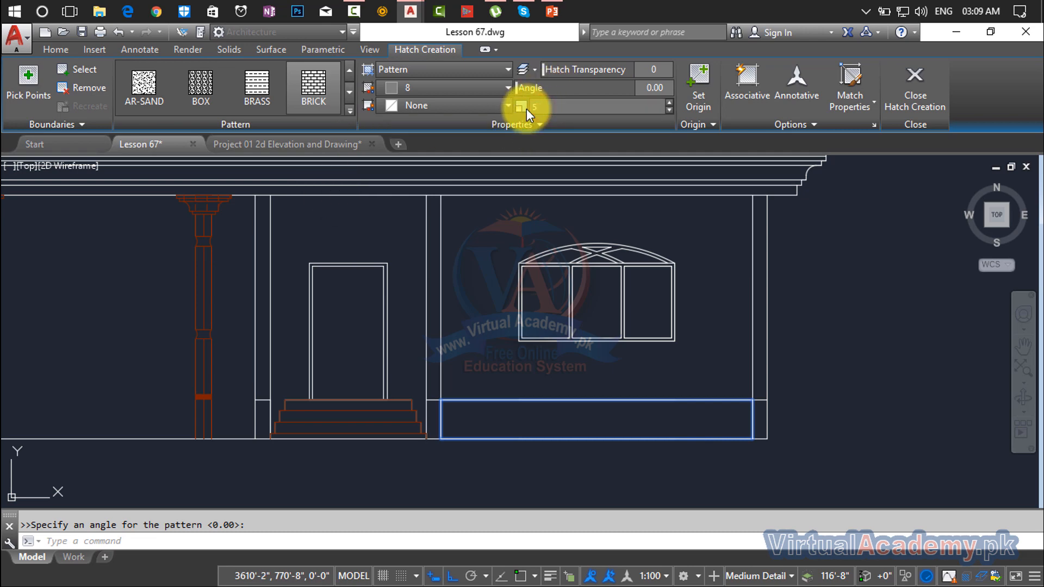
pyautogui.moveTo(558, 105); pyautogui.dragTo(504, 113)
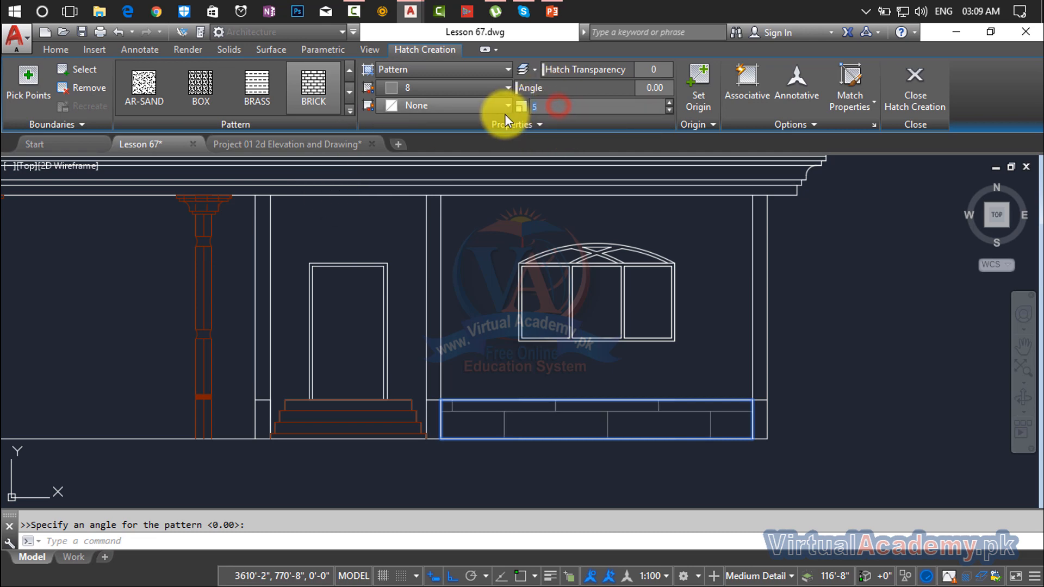
# Preview other patterns on the plinth, including BOX, AR-SAND, BRASS, AR-RROOF, AR-RSHKE, BRSTONE, CLAY and CORK.
pyautogui.click(211, 90)
pyautogui.click(155, 90)
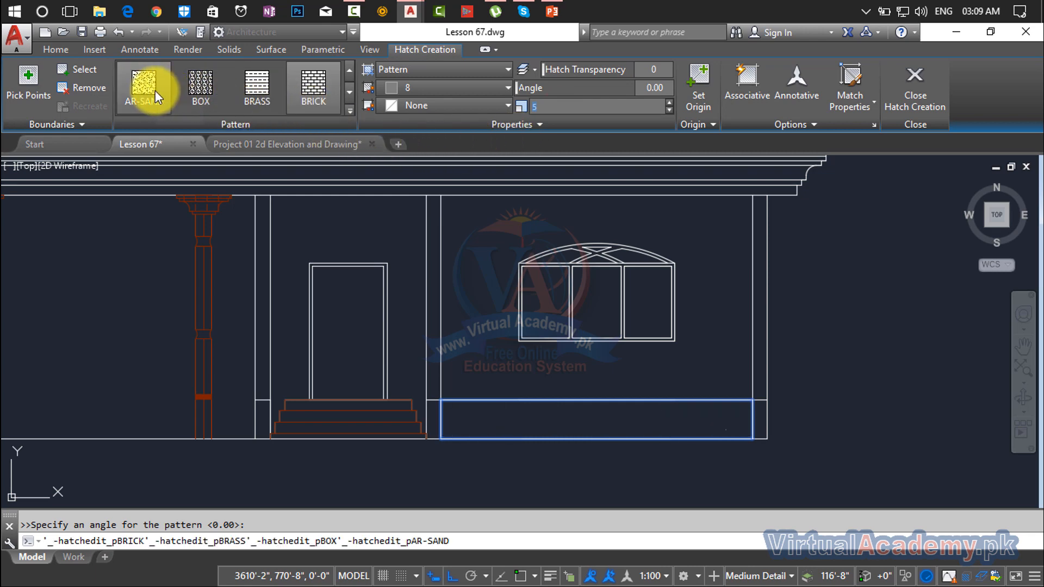
pyautogui.click(274, 109)
pyautogui.click(346, 113)
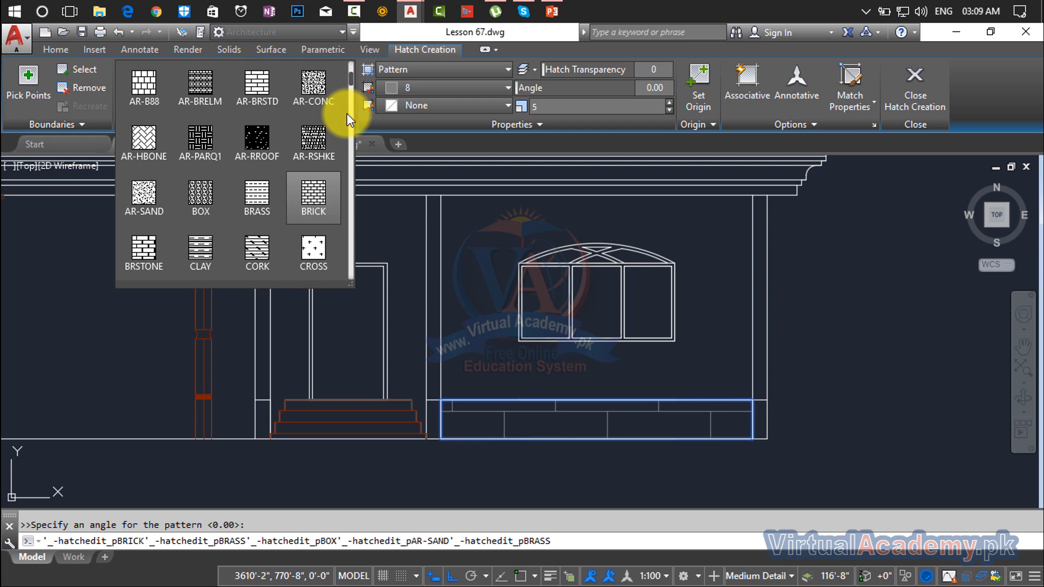
pyautogui.click(269, 140)
pyautogui.click(309, 138)
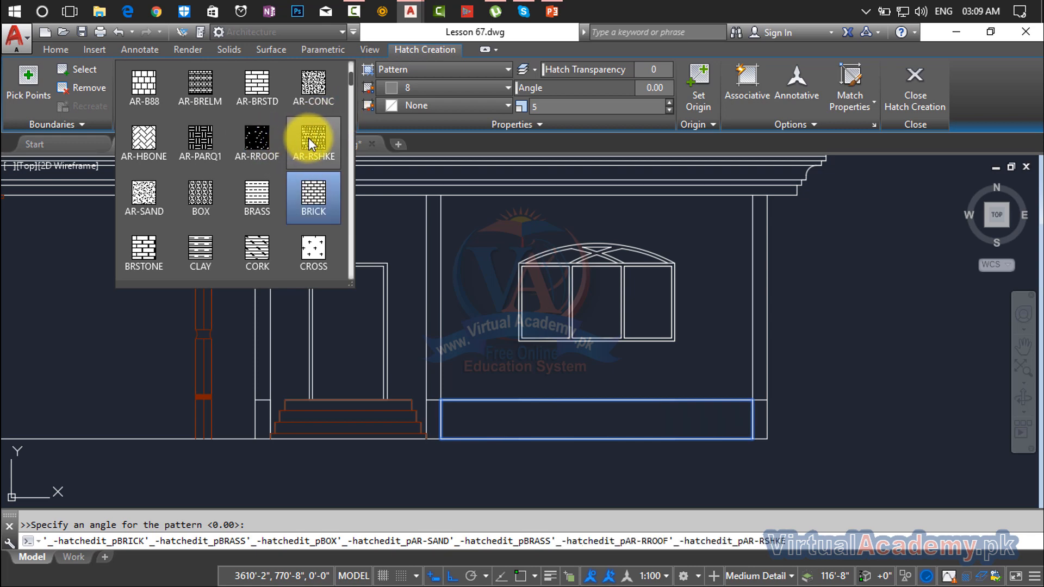
pyautogui.click(311, 103)
pyautogui.click(272, 96)
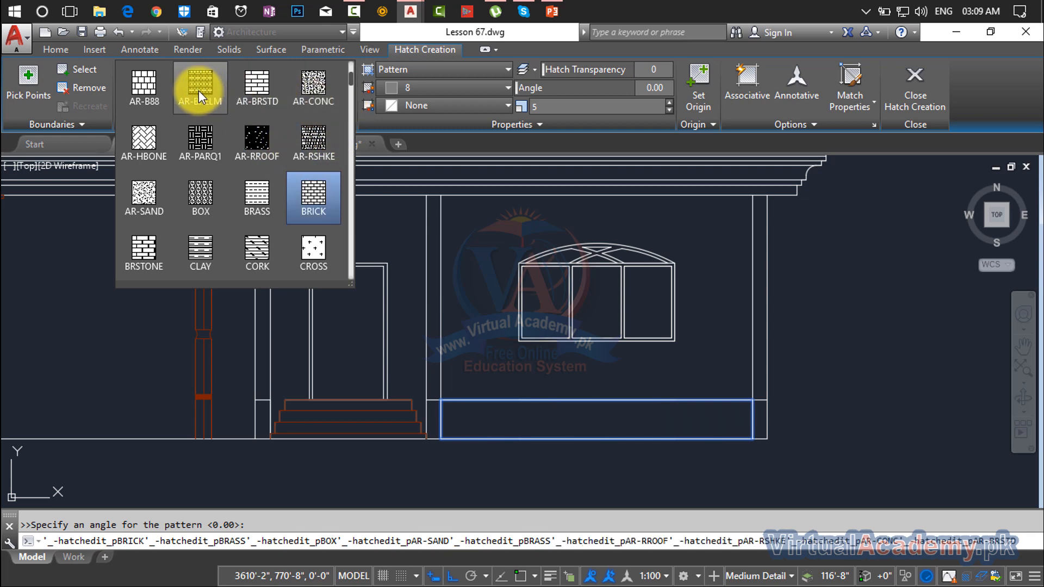
pyautogui.click(202, 90)
pyautogui.click(145, 89)
pyautogui.click(150, 247)
pyautogui.click(199, 250)
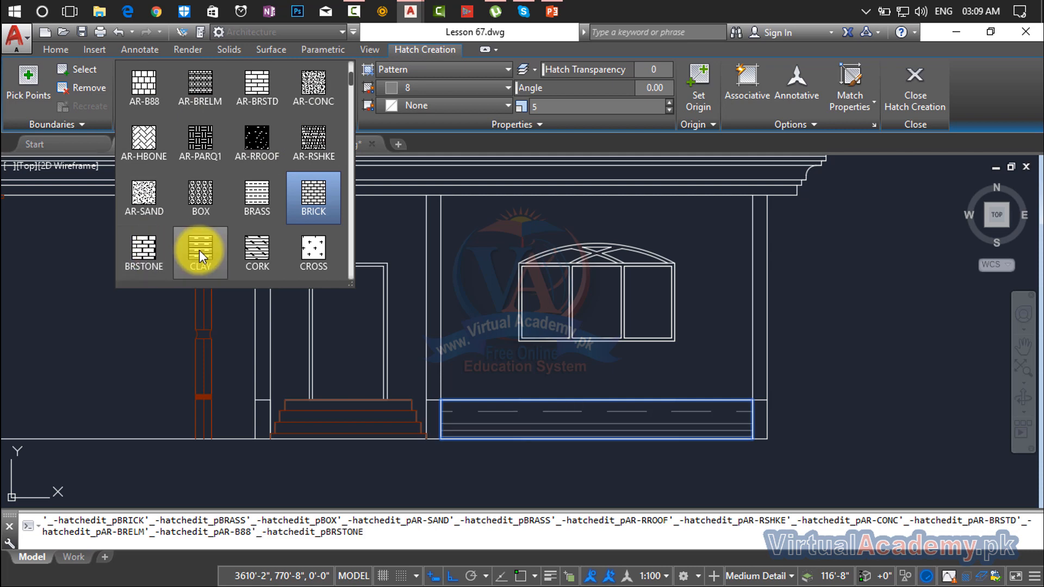
pyautogui.click(263, 258)
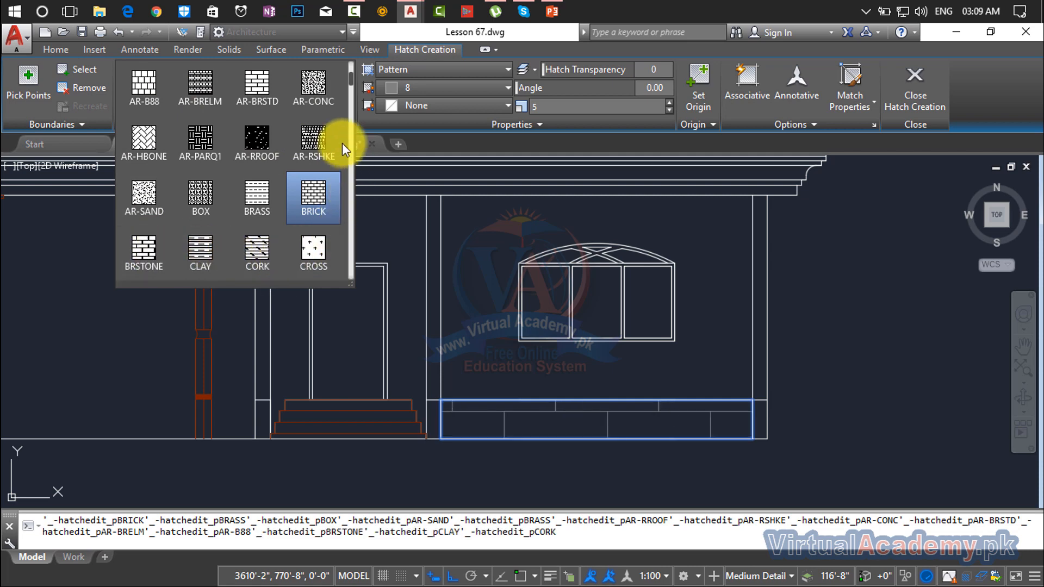
# Find a stone-like pattern for the plinth and apply SITEWORK_GRAVEL.
pyautogui.scroll(-10, 349, 79)
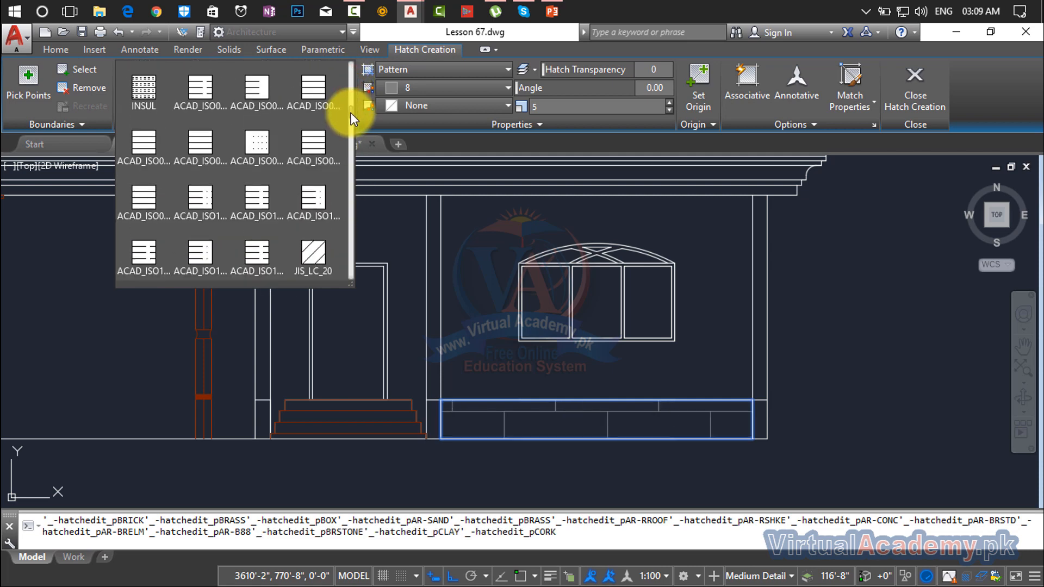
pyautogui.scroll(-5, 350, 174)
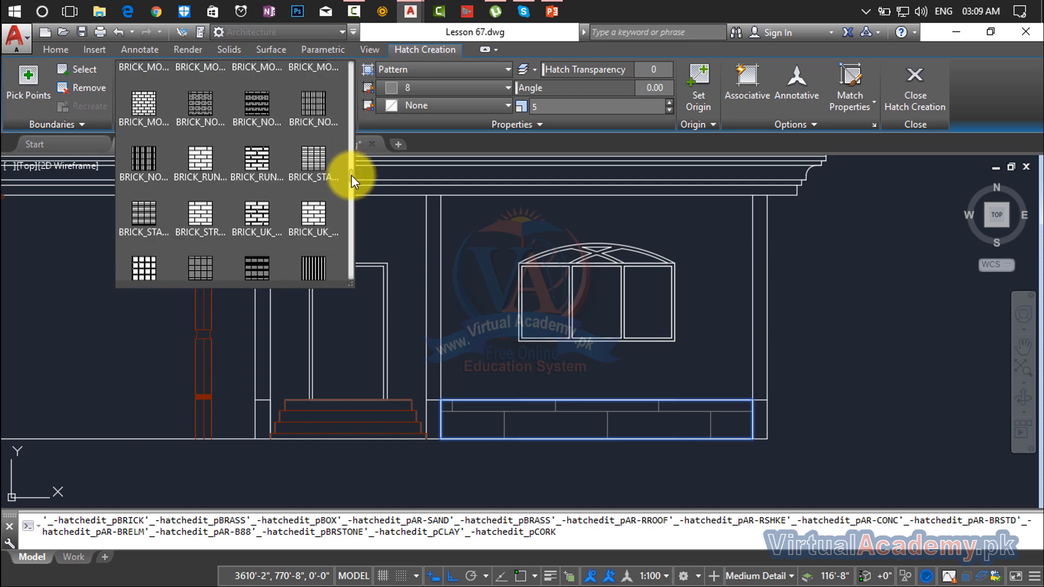
pyautogui.moveTo(351, 179); pyautogui.dragTo(353, 211)
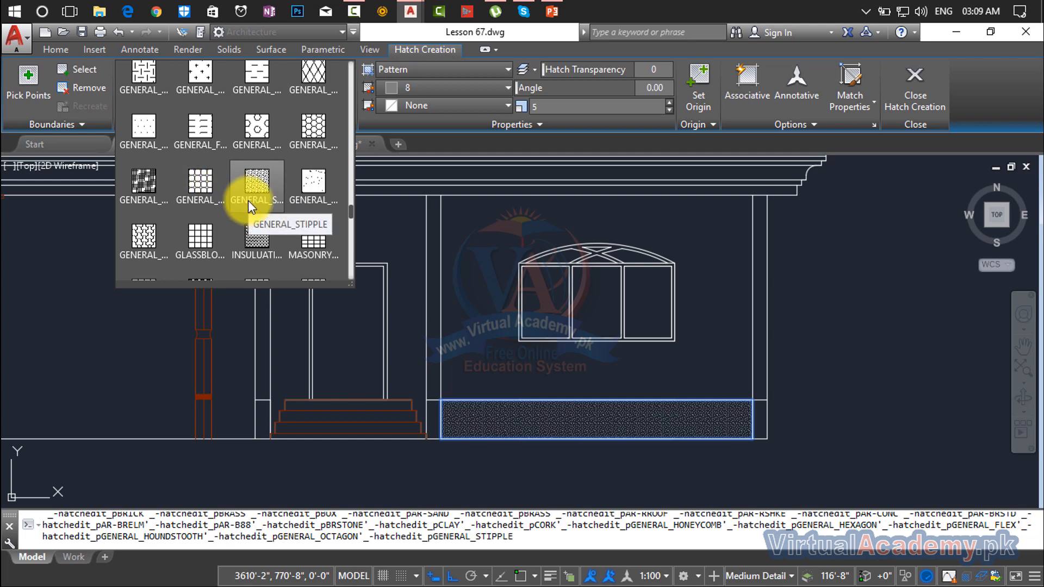
pyautogui.moveTo(351, 207); pyautogui.dragTo(349, 257)
pyautogui.click(156, 159)
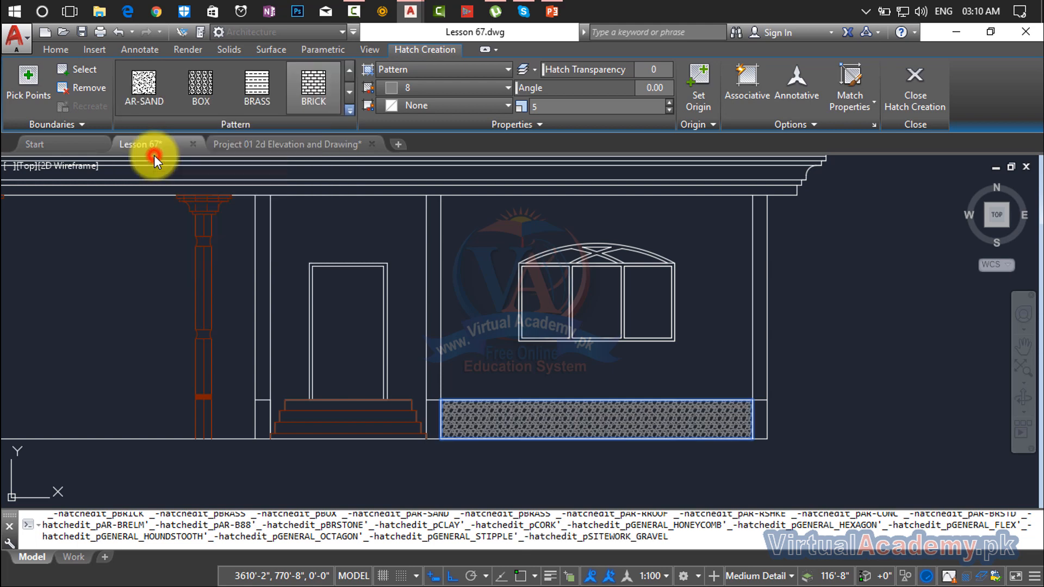
# Add the narrow pilaster bases at both ends of the plinth and the wall area beside the second column to the gravel hatch.
pyautogui.click(432, 419)
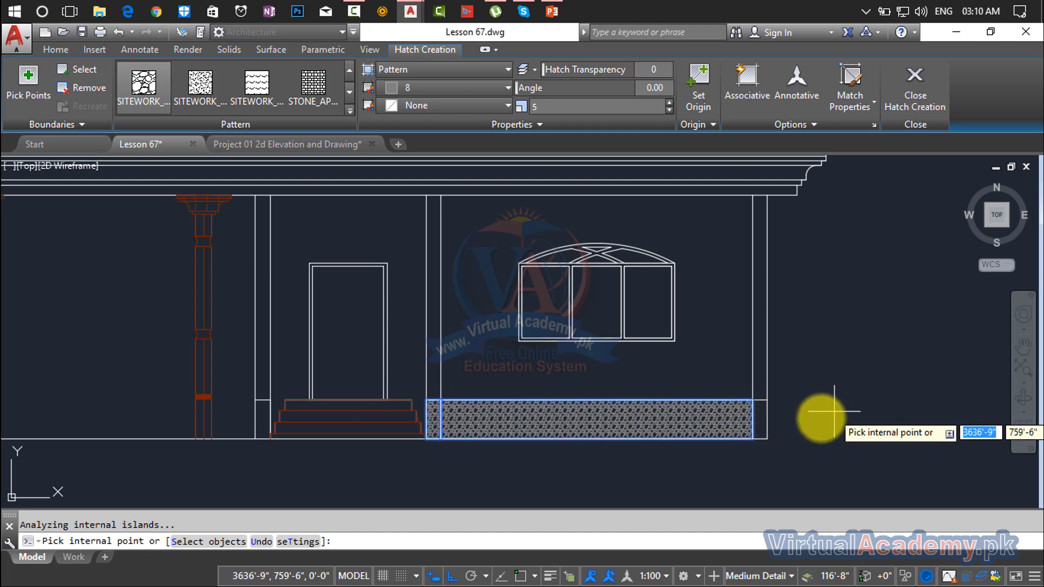
pyautogui.click(760, 426)
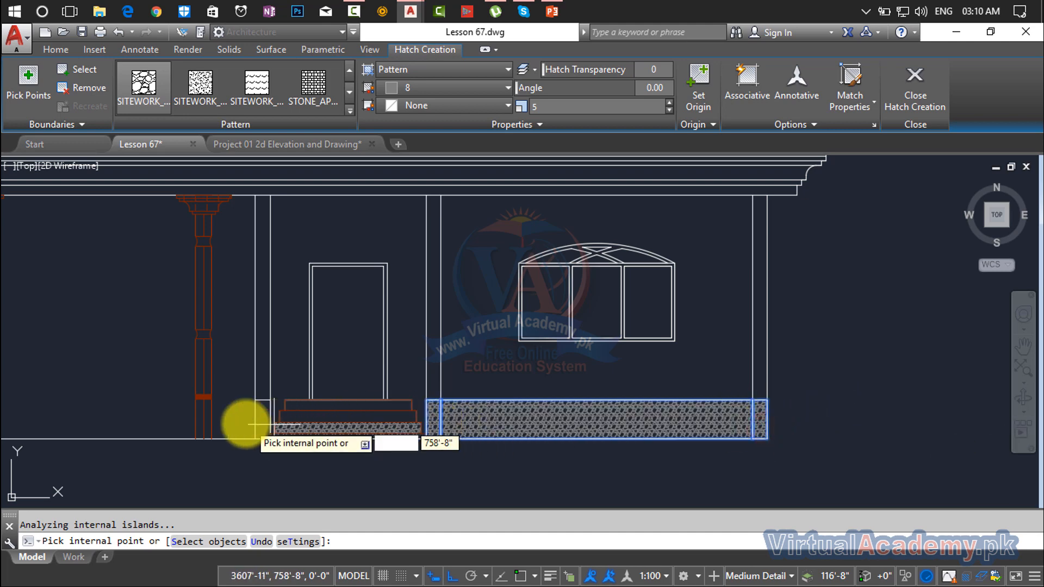
pyautogui.click(226, 419)
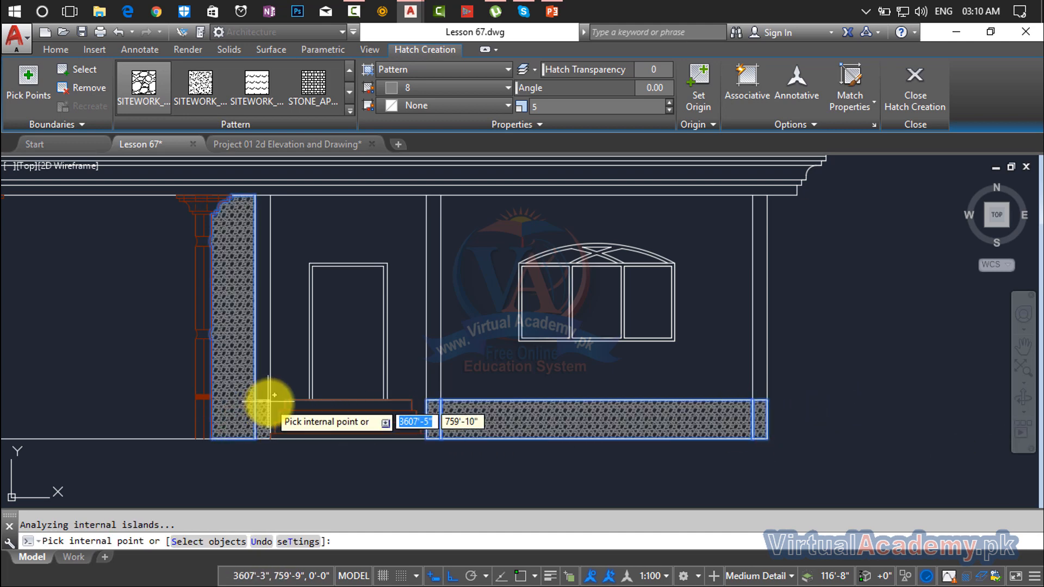
pyautogui.scroll(-3, 145, 403)
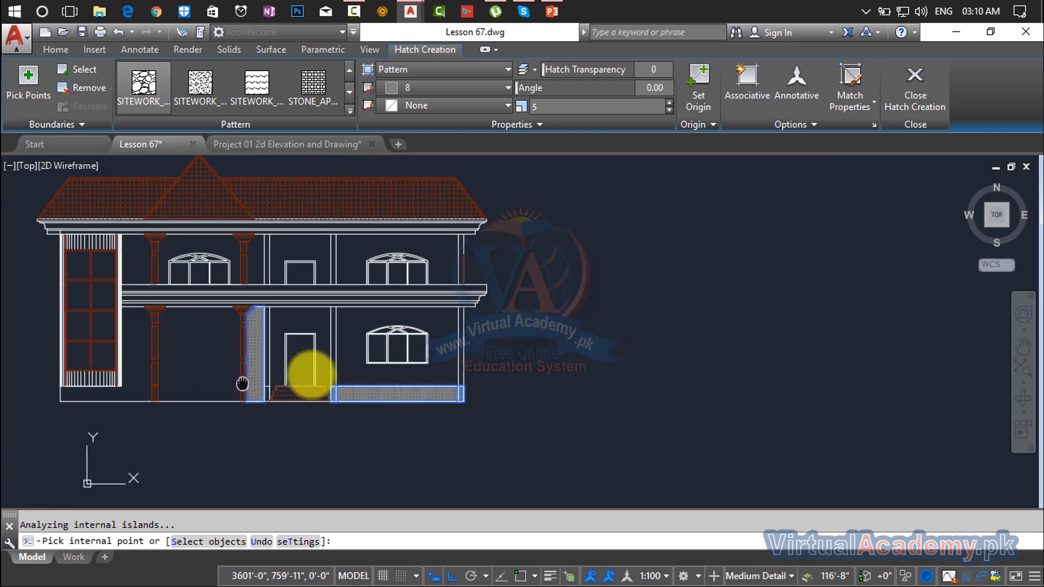
pyautogui.moveTo(310, 368); pyautogui.dragTo(355, 373, button='middle')
pyautogui.scroll(3, 354, 369)
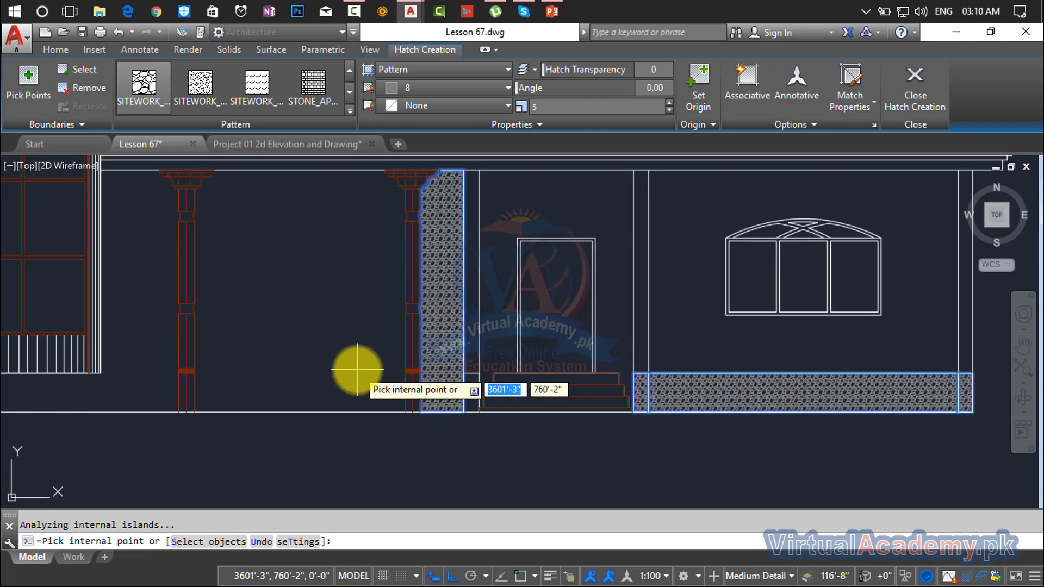
pyautogui.scroll(-3, 196, 405)
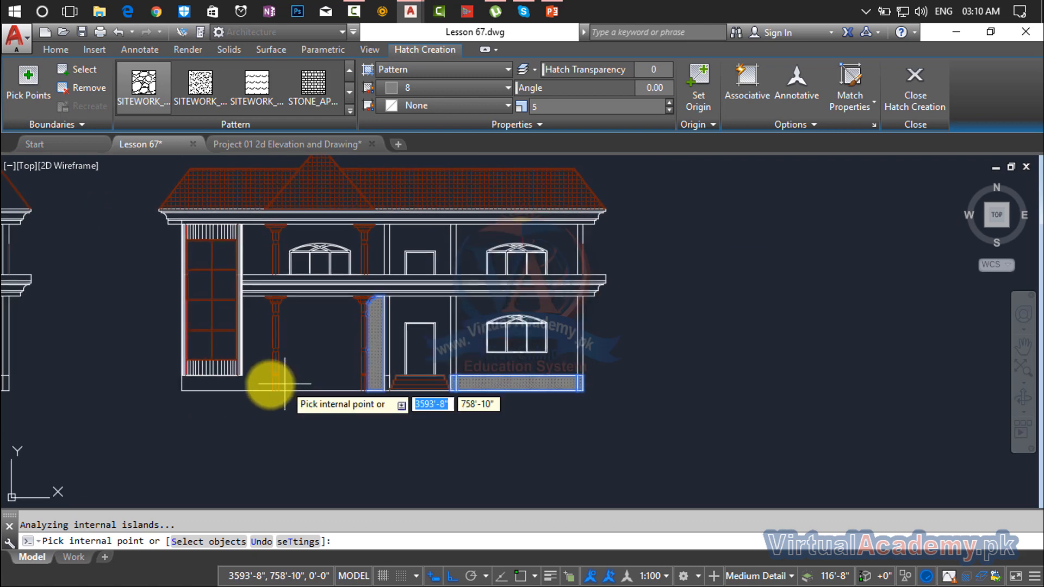
pyautogui.press('Escape')
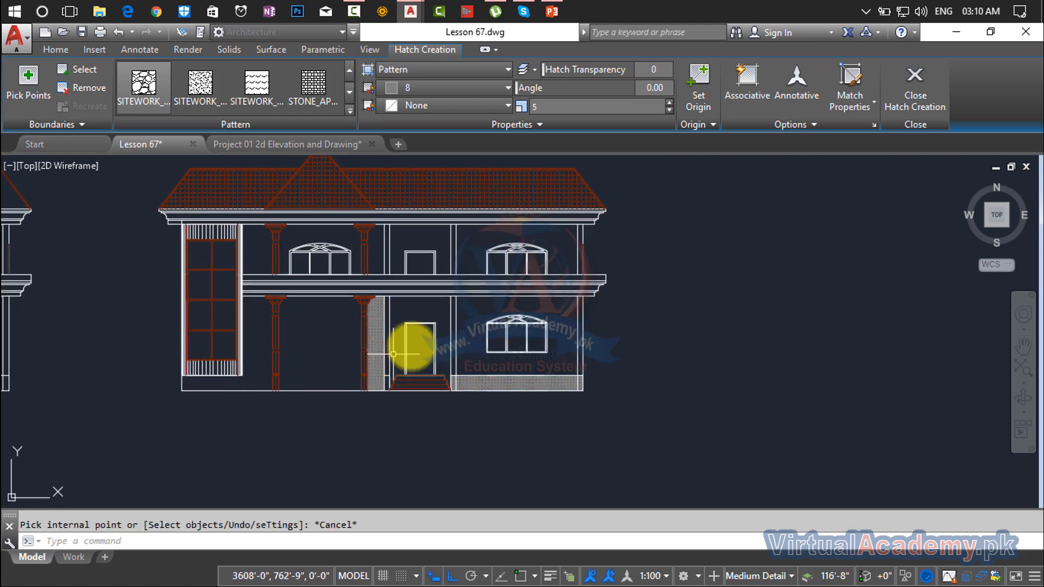
# Delete the gravel hatch covering the plinth and the wall area beside the second column.
pyautogui.click(377, 369)
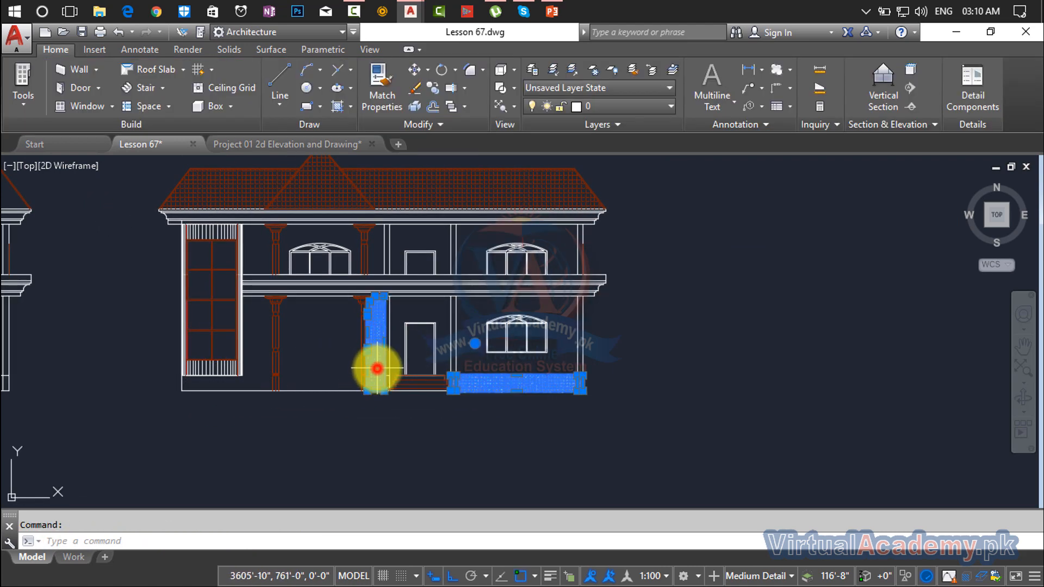
pyautogui.doubleClick(384, 354)
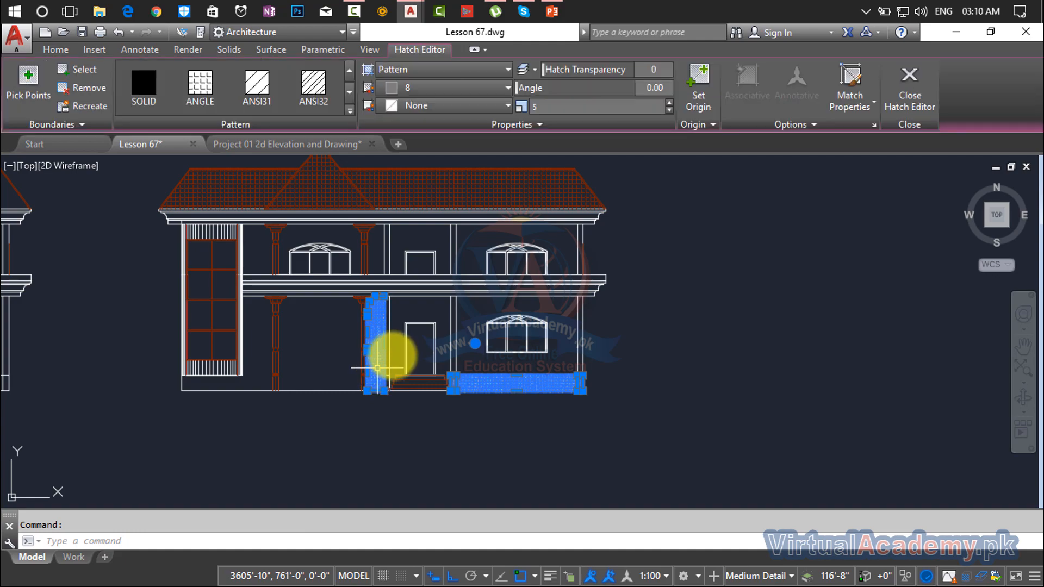
pyautogui.scroll(5, 376, 346)
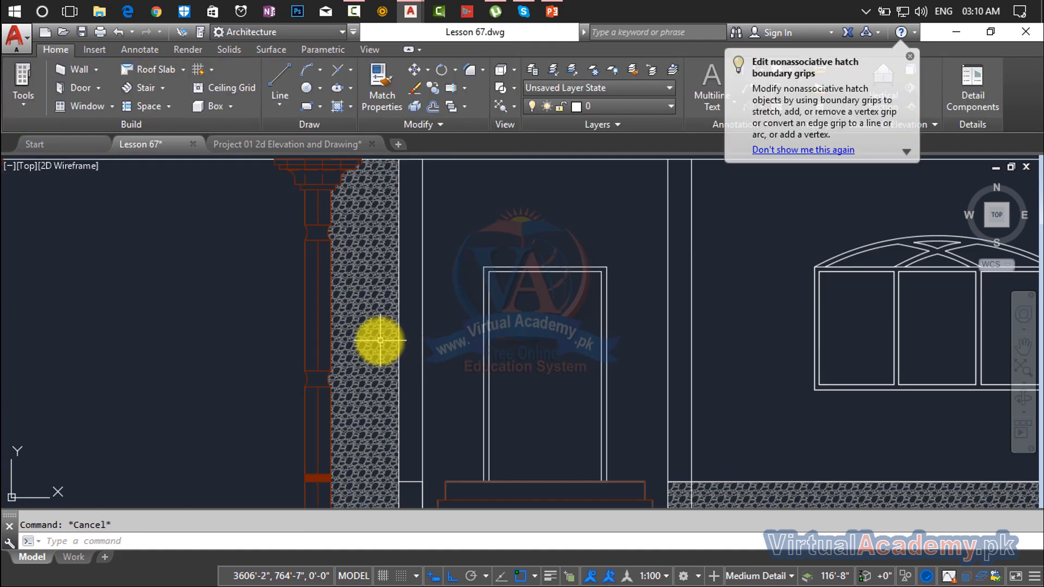
pyautogui.click(364, 356)
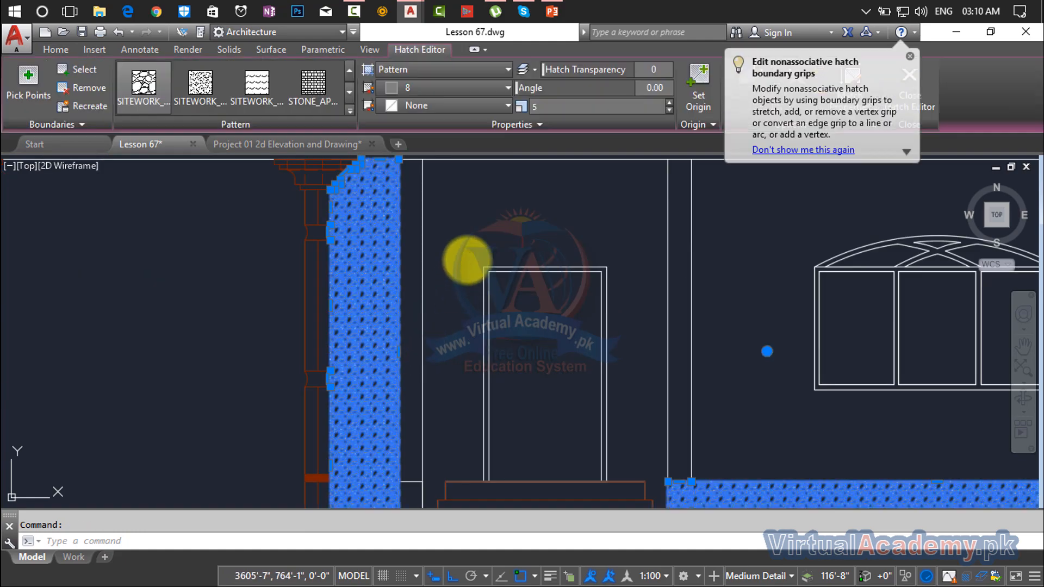
pyautogui.press('Delete')
pyautogui.scroll(-4, 481, 248)
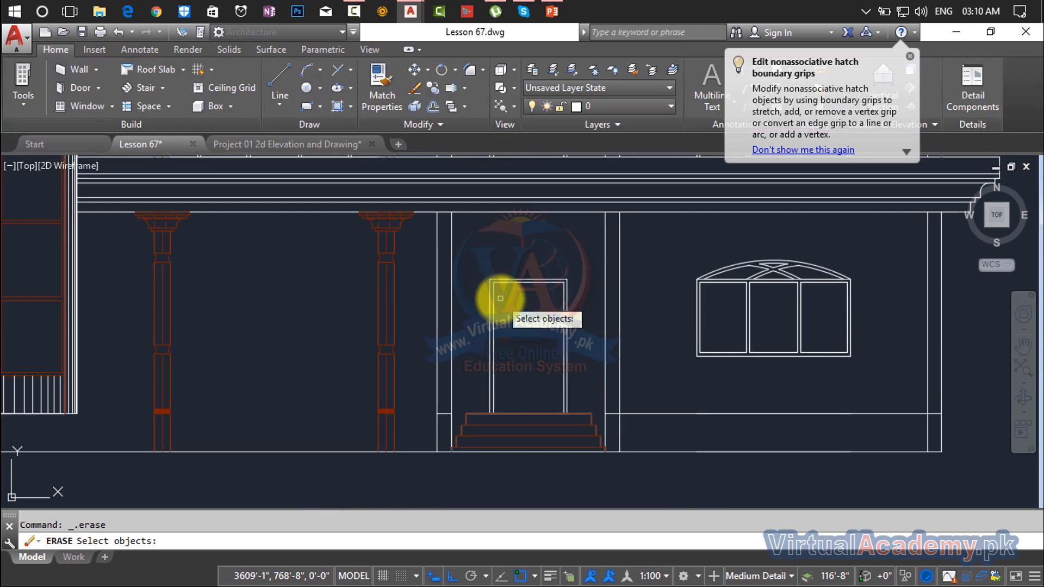
pyautogui.press('Escape')
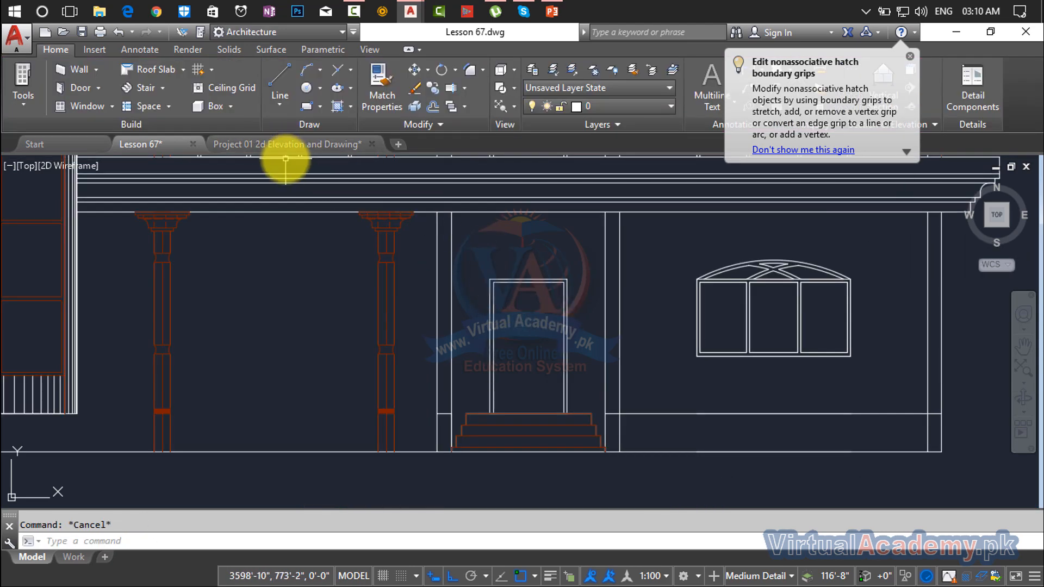
# Hatch the plinth below the ground-floor window, its outer pilaster base and the pilaster base before the entrance steps with SITEWORK_GRAVEL at scale 5.
pyautogui.write('h')
pyautogui.press('Return')
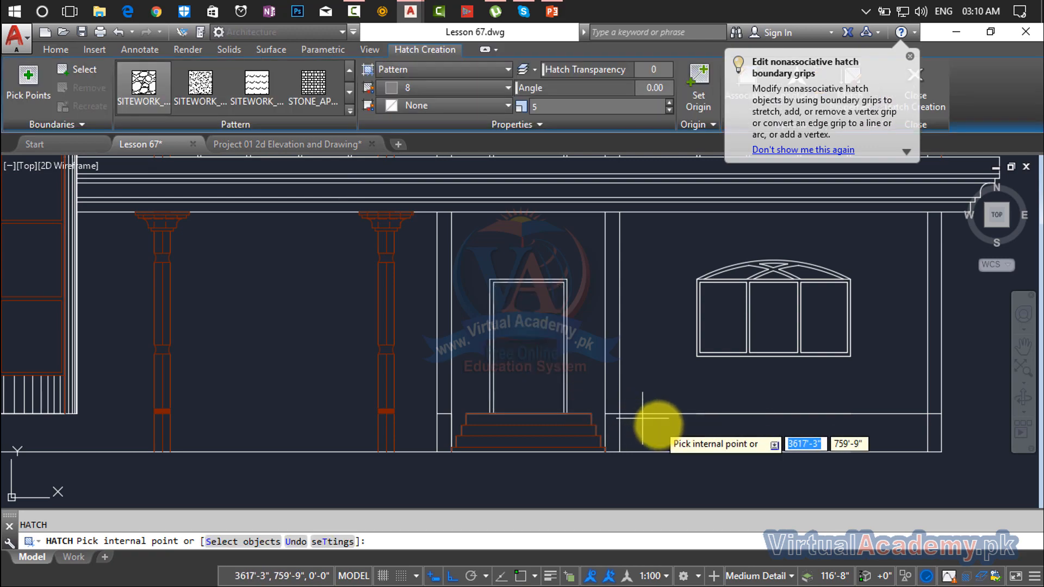
pyautogui.click(664, 429)
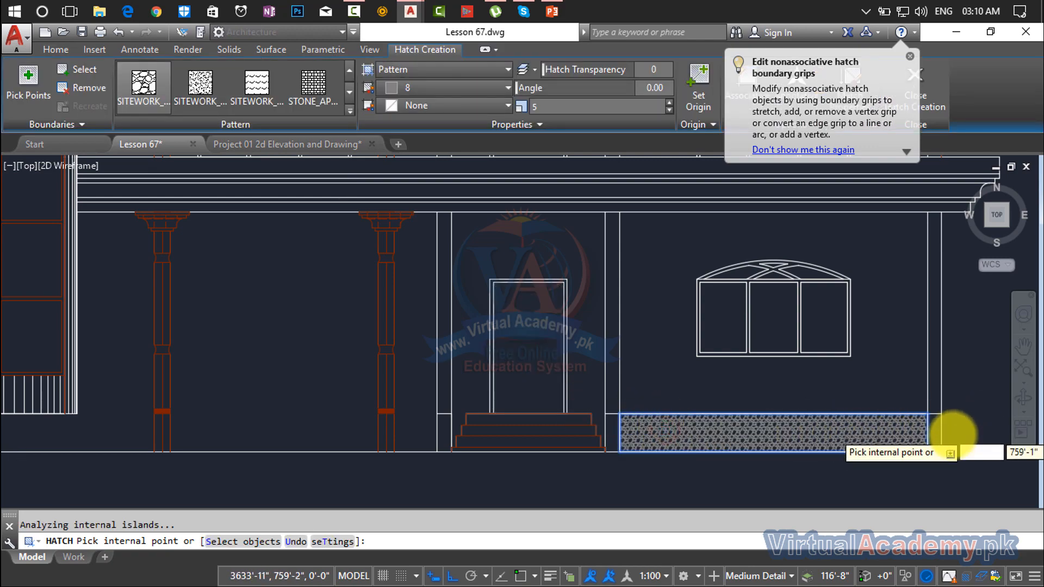
pyautogui.scroll(4, 933, 432)
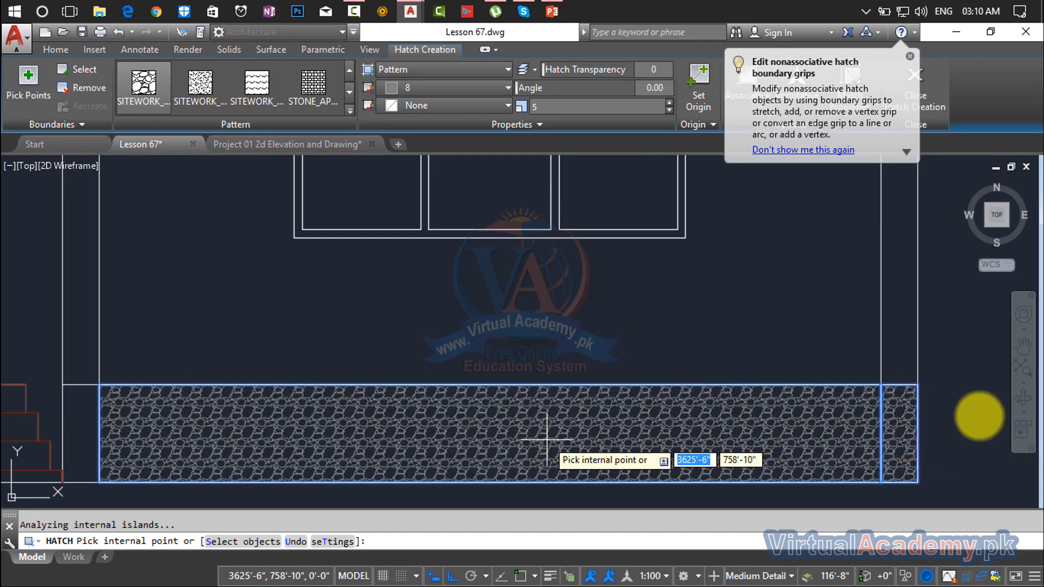
pyautogui.moveTo(547, 440); pyautogui.dragTo(1026, 414, button='middle')
pyautogui.scroll(-2, 1027, 415)
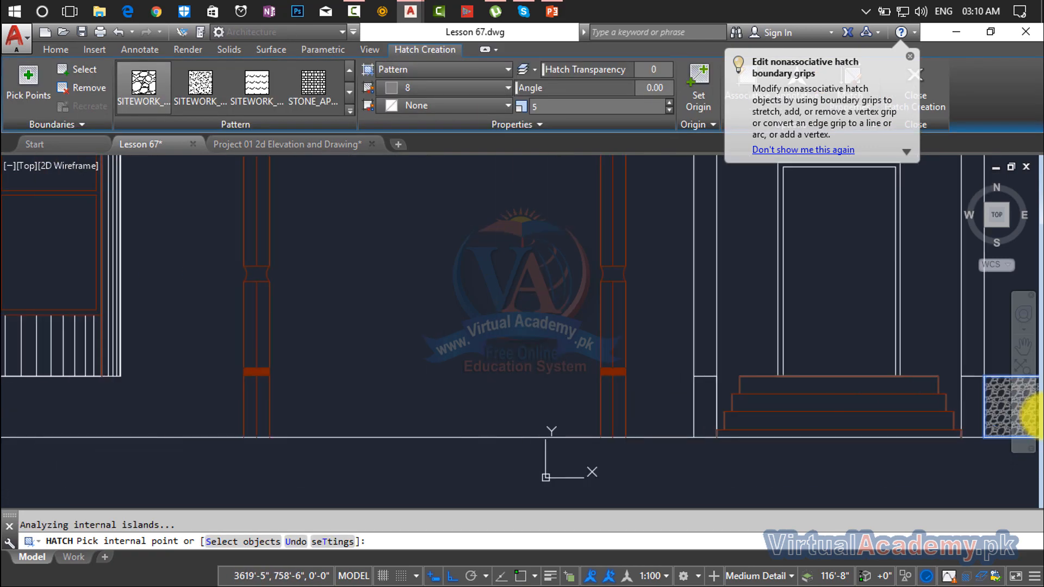
pyautogui.click(712, 412)
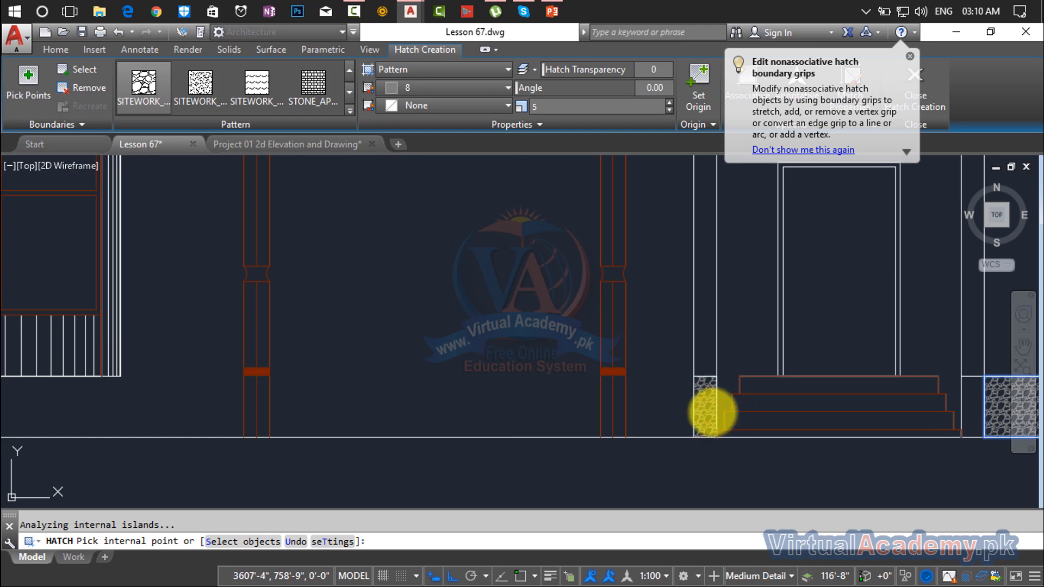
pyautogui.press('Return')
pyautogui.scroll(-5, 707, 419)
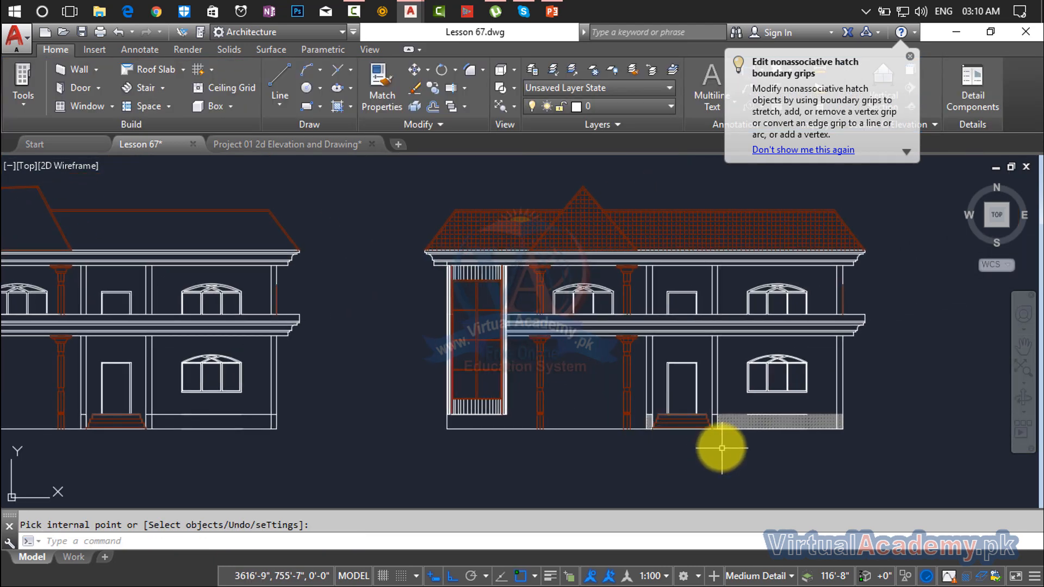
# Add the gravel hatch to the pilaster base between the entrance steps and the window plinth.
pyautogui.scroll(5, 718, 442)
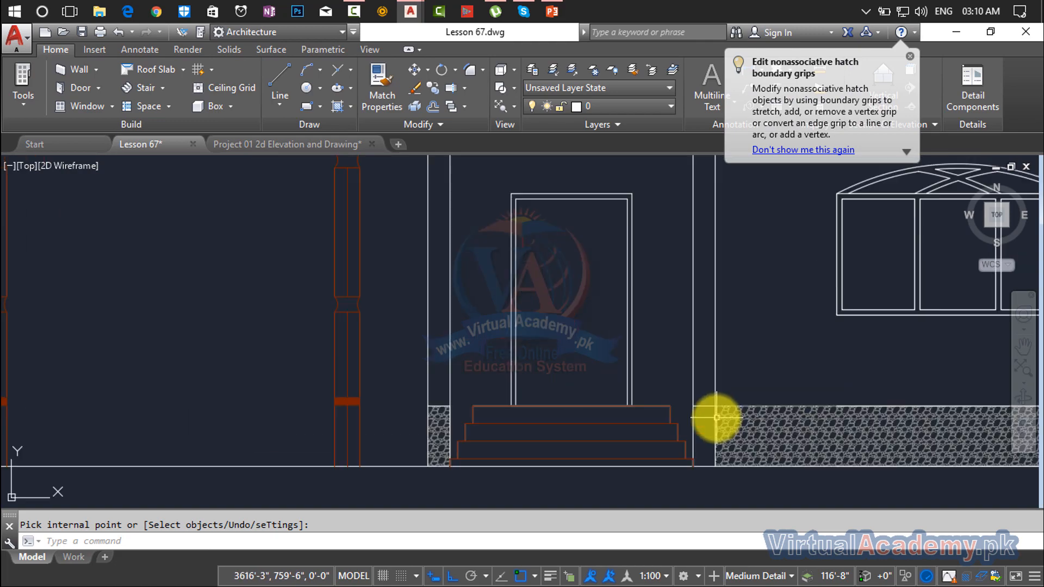
pyautogui.press('Return')
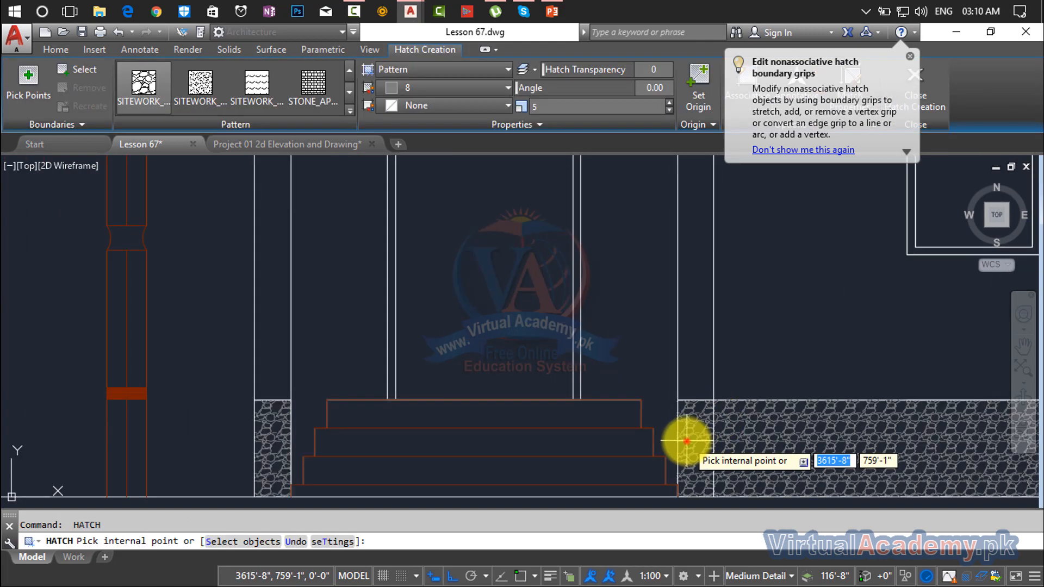
pyautogui.click(690, 434)
pyautogui.press('Return')
pyautogui.scroll(-6, 723, 397)
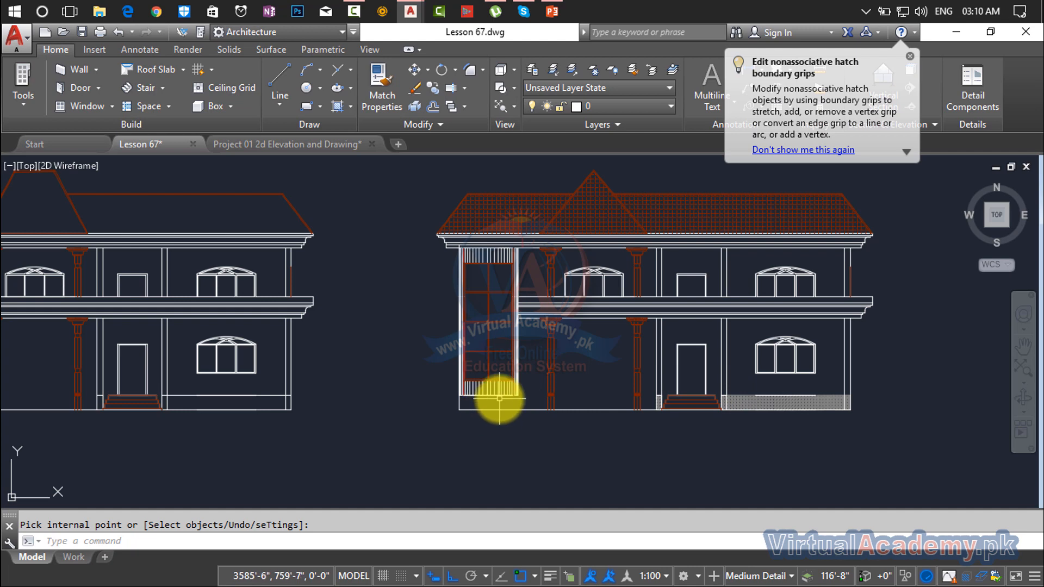
# Draw a plinth-height line from the lower corner of the tall glazed bay to the first column.
pyautogui.scroll(6, 495, 400)
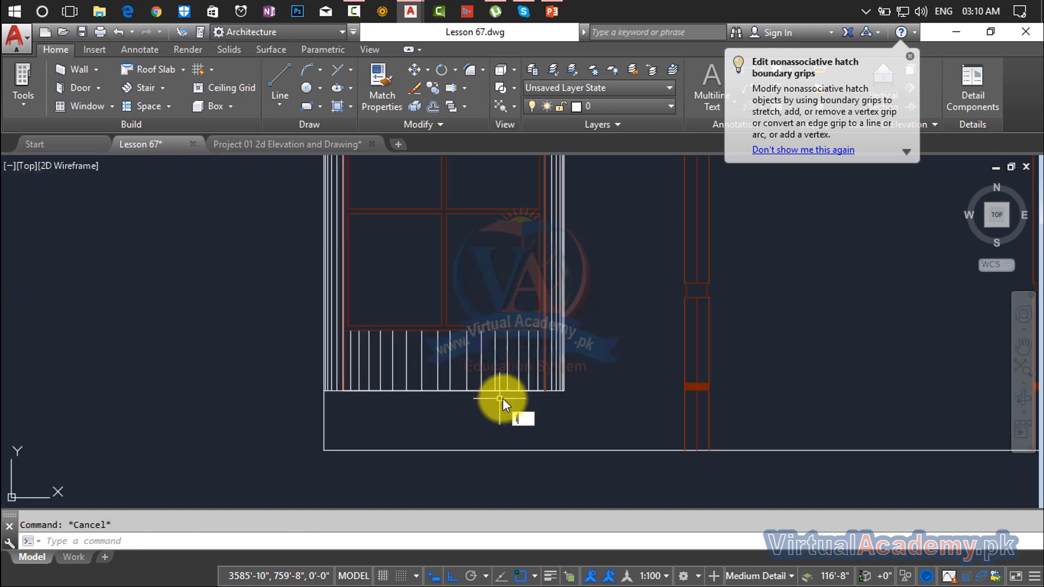
pyautogui.press('Return')
pyautogui.click(562, 390)
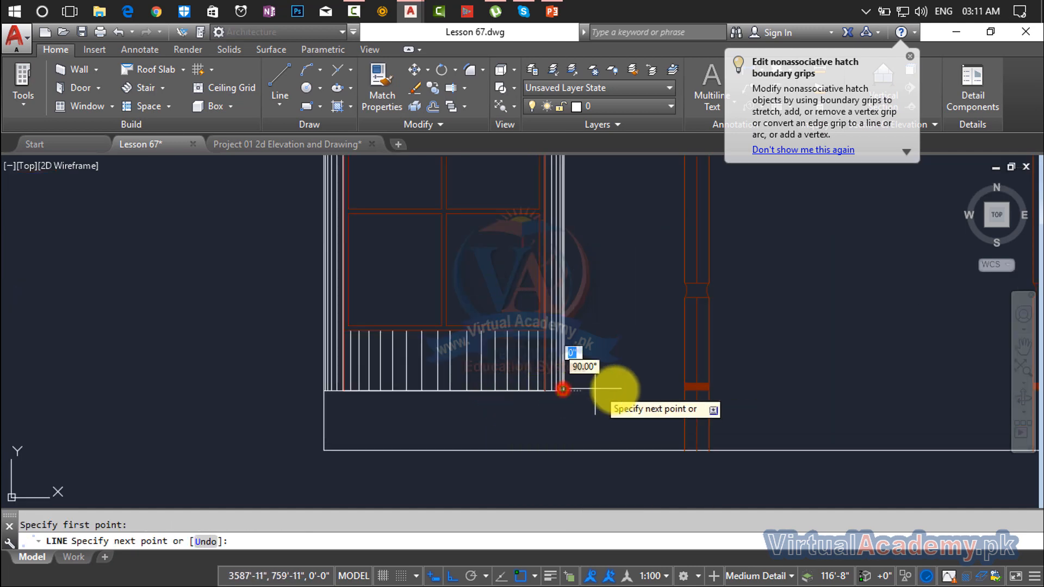
pyautogui.click(683, 388)
pyautogui.press('Escape')
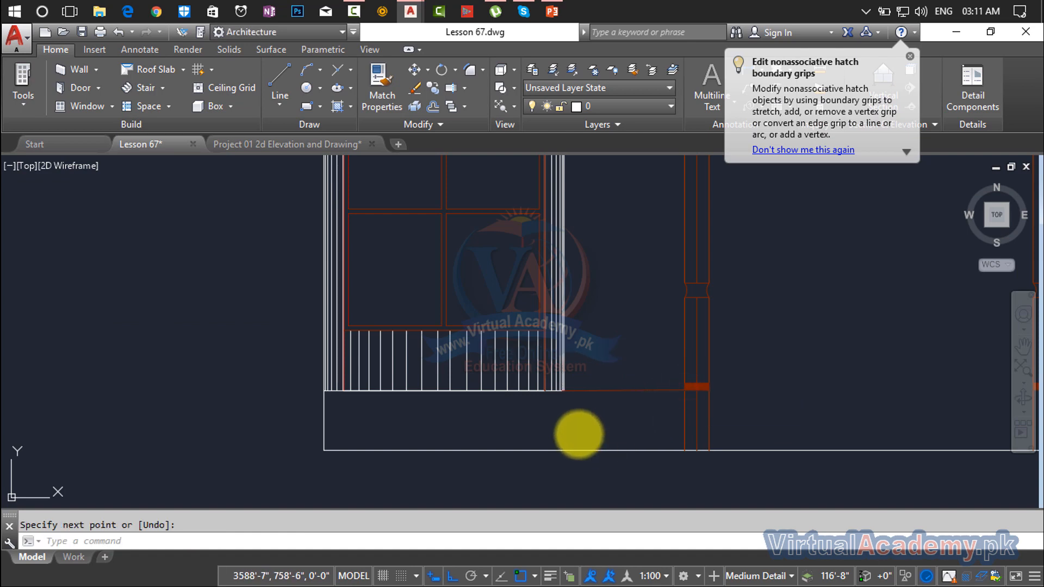
# Hatch the plinth below the tall glazed bay, up to the first column, with the gravel pattern at scale 5.
pyautogui.write('h')
pyautogui.press('Return')
pyautogui.click(576, 416)
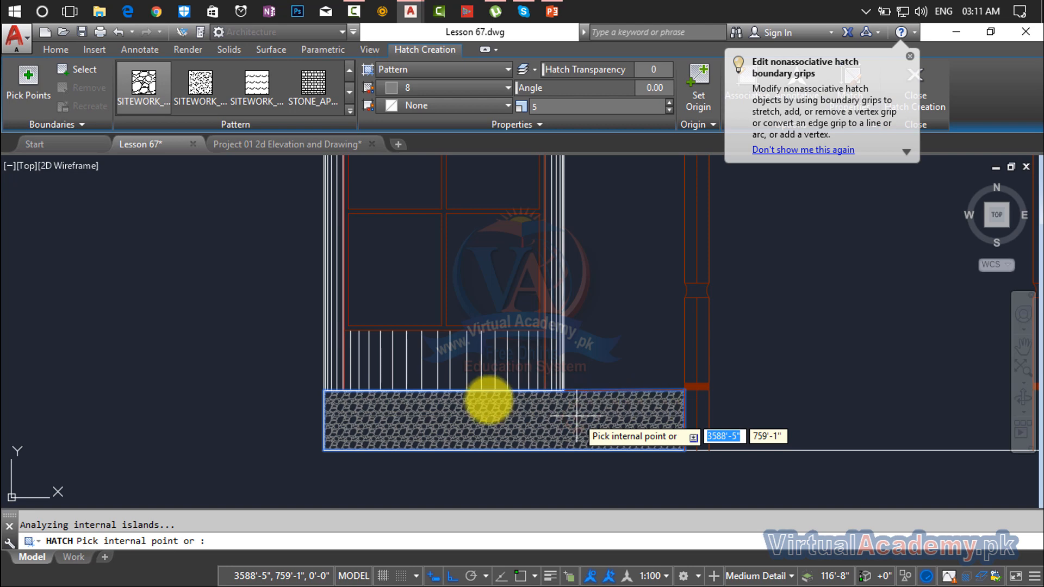
pyautogui.scroll(-2, 576, 416)
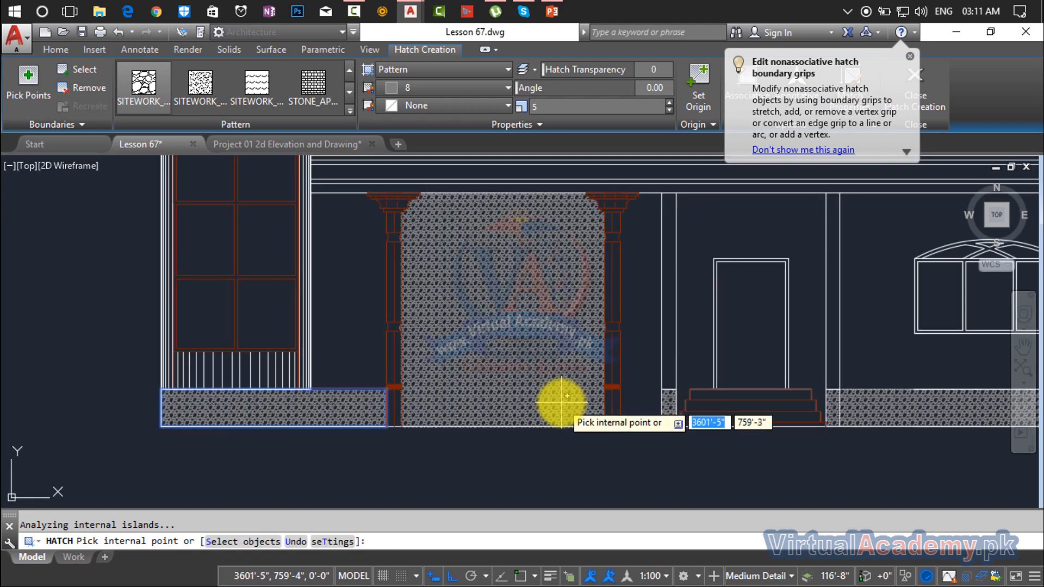
pyautogui.press('Escape')
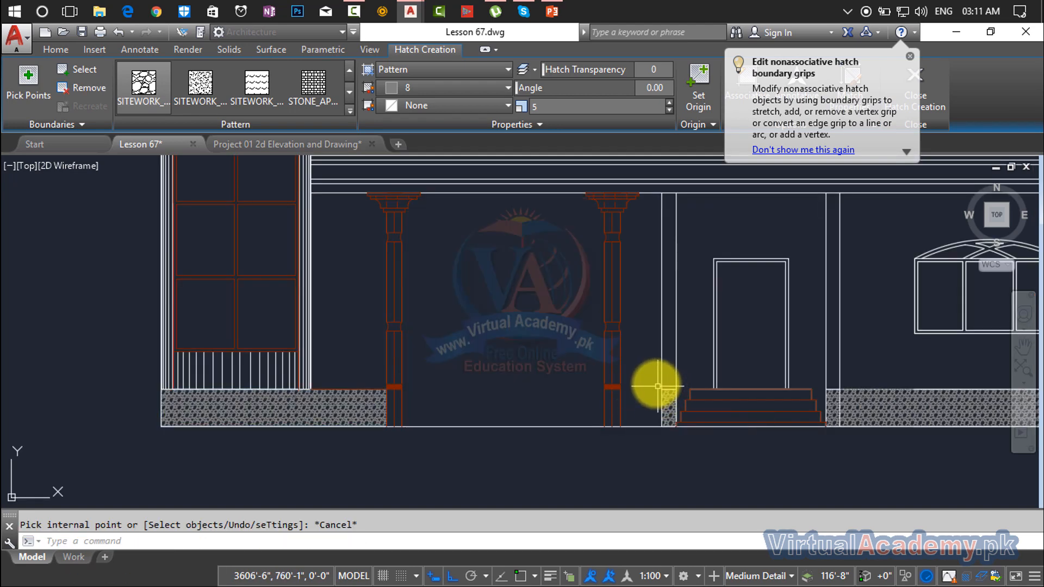
pyautogui.press('Escape')
# Draw a horizontal line from the top corner of the hatched pilaster base across to the far edge of the second column.
pyautogui.write('l')
pyautogui.press('Return')
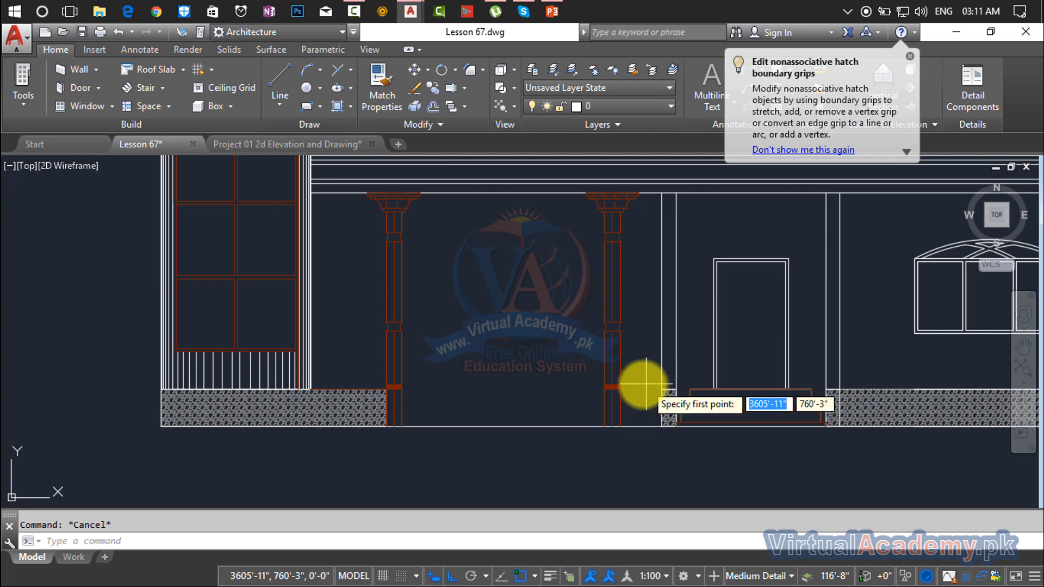
pyautogui.scroll(5, 683, 403)
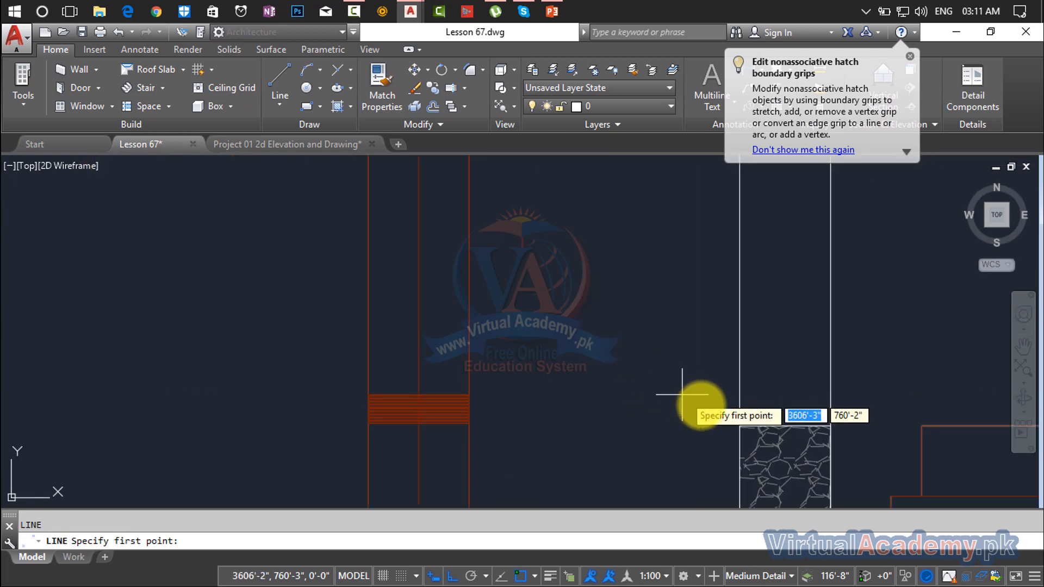
pyautogui.click(736, 425)
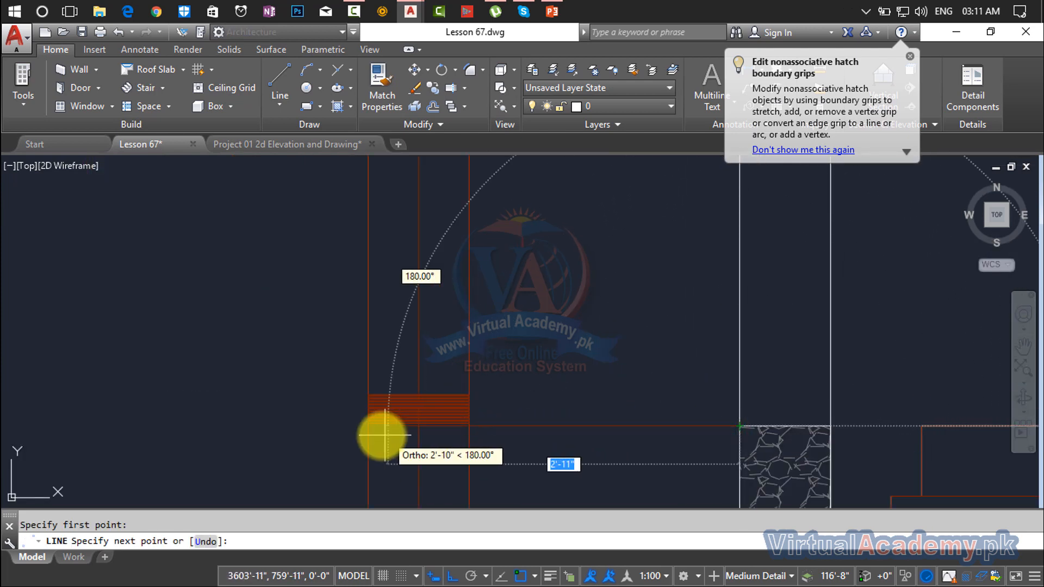
pyautogui.click(368, 426)
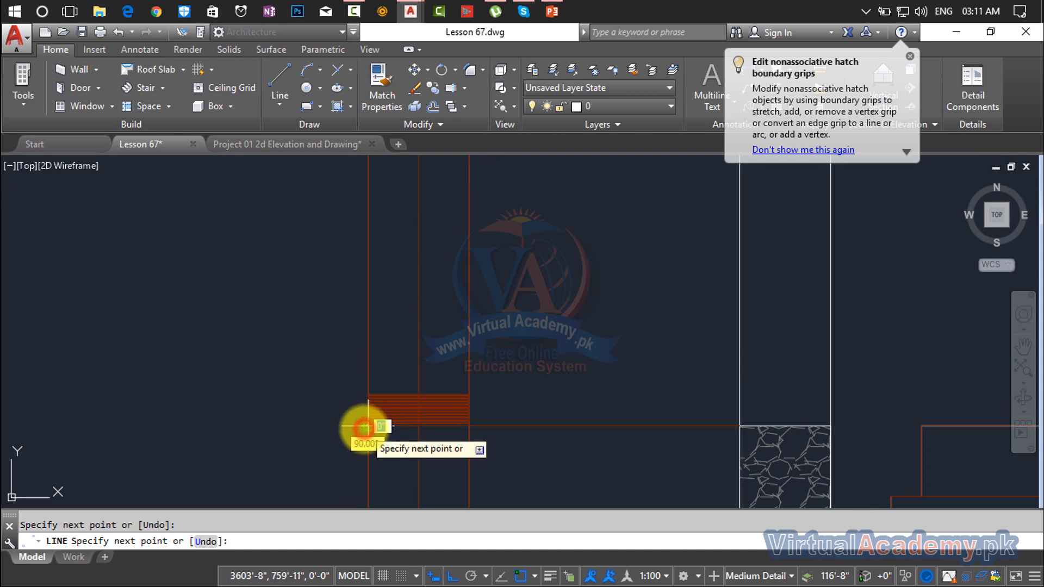
pyautogui.press('Return')
# Draw a plinth-height line from the hatched pilaster base along the top of the entrance steps to the opposite pilaster.
pyautogui.scroll(-4, 716, 438)
pyautogui.moveTo(715, 439); pyautogui.dragTo(601, 361, button='middle')
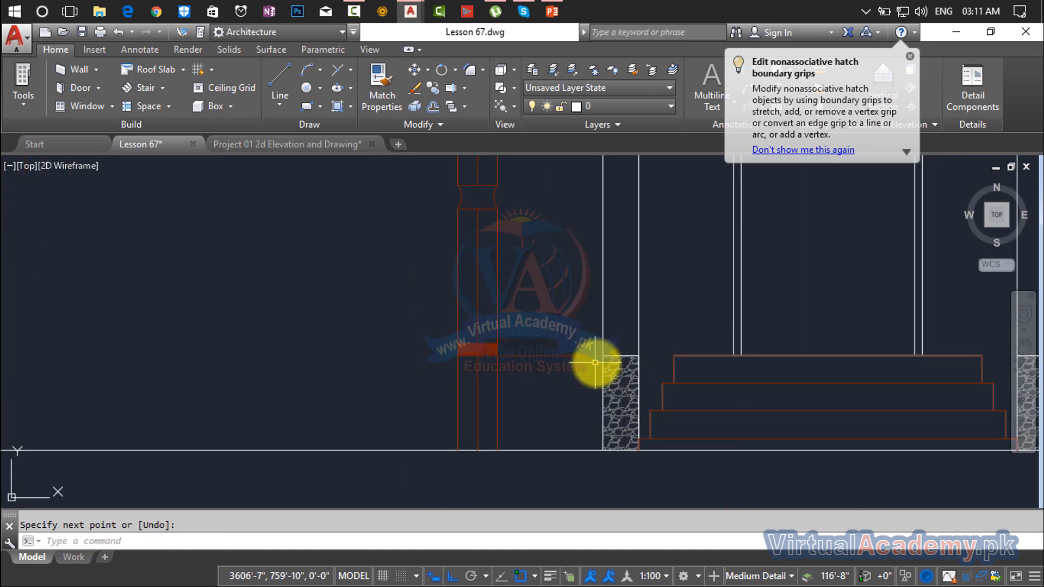
pyautogui.press('Return')
pyautogui.click(606, 357)
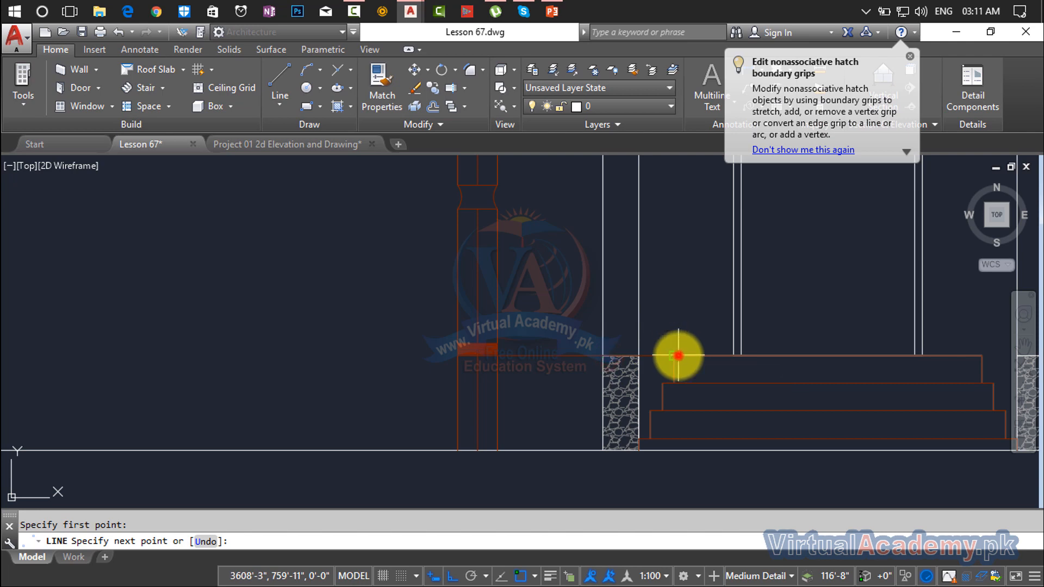
pyautogui.click(670, 356)
pyautogui.scroll(-4, 653, 355)
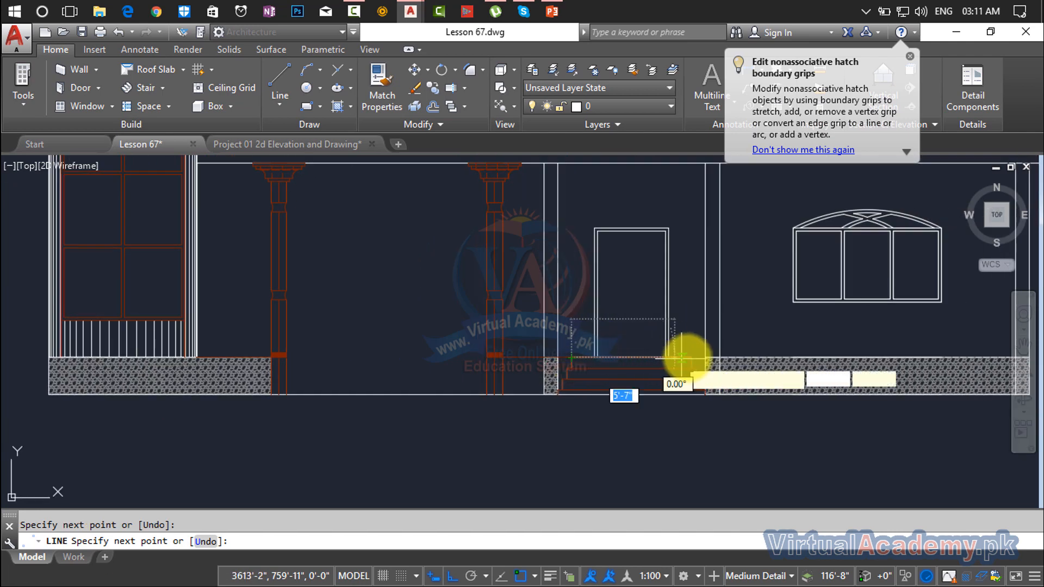
pyautogui.click(707, 357)
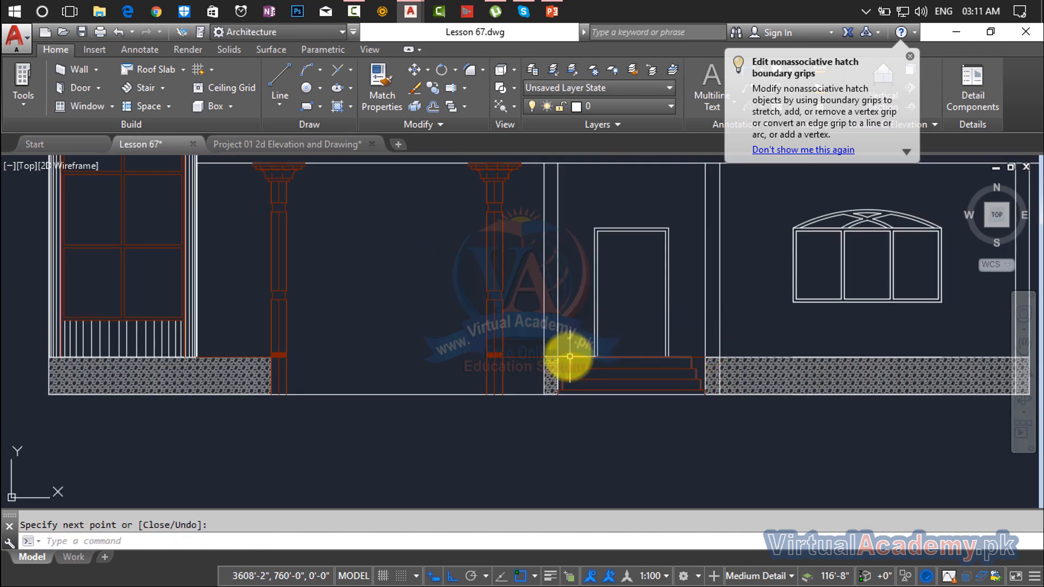
pyautogui.press('Escape')
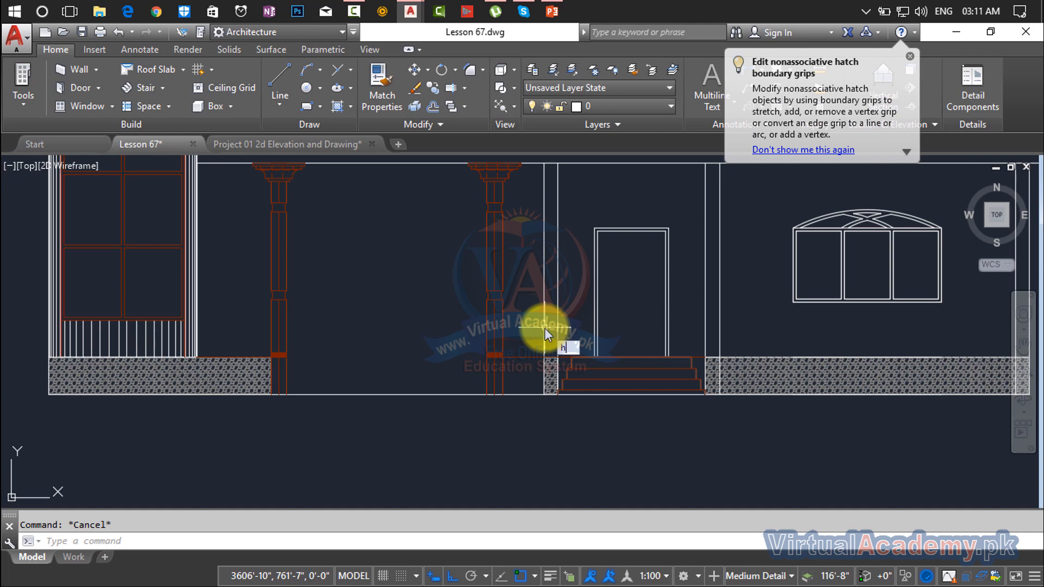
# Hatch the plinth between the second column and its pilaster and both gaps beside the entrance steps with gravel at scale 5.
pyautogui.press('Return')
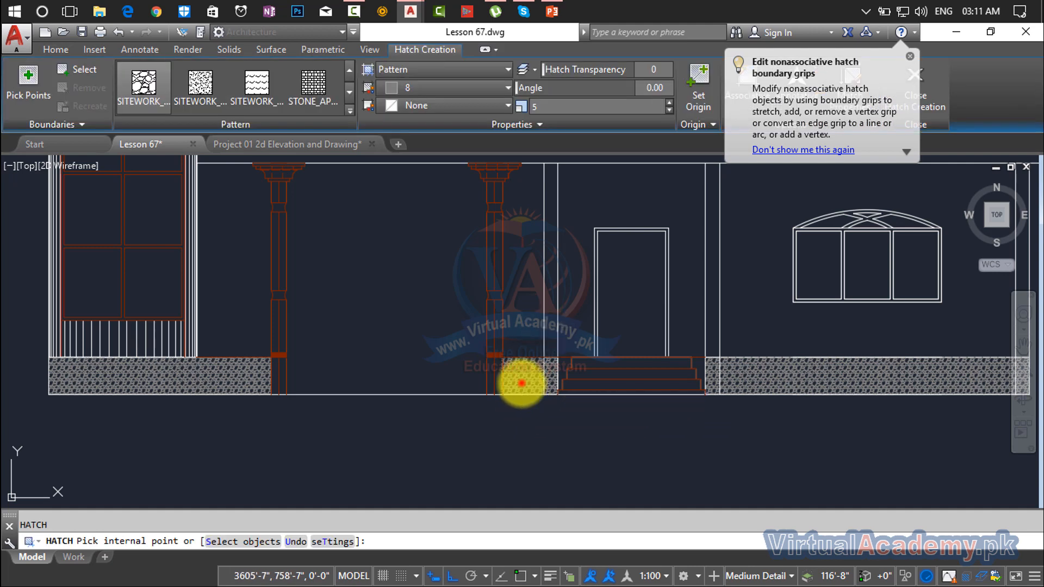
pyautogui.click(521, 383)
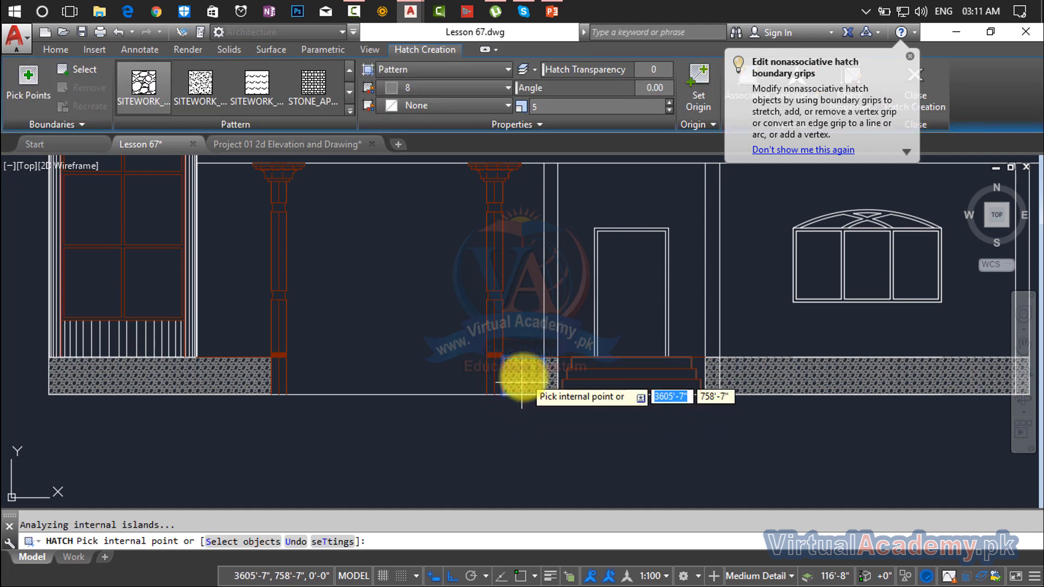
pyautogui.scroll(5, 530, 378)
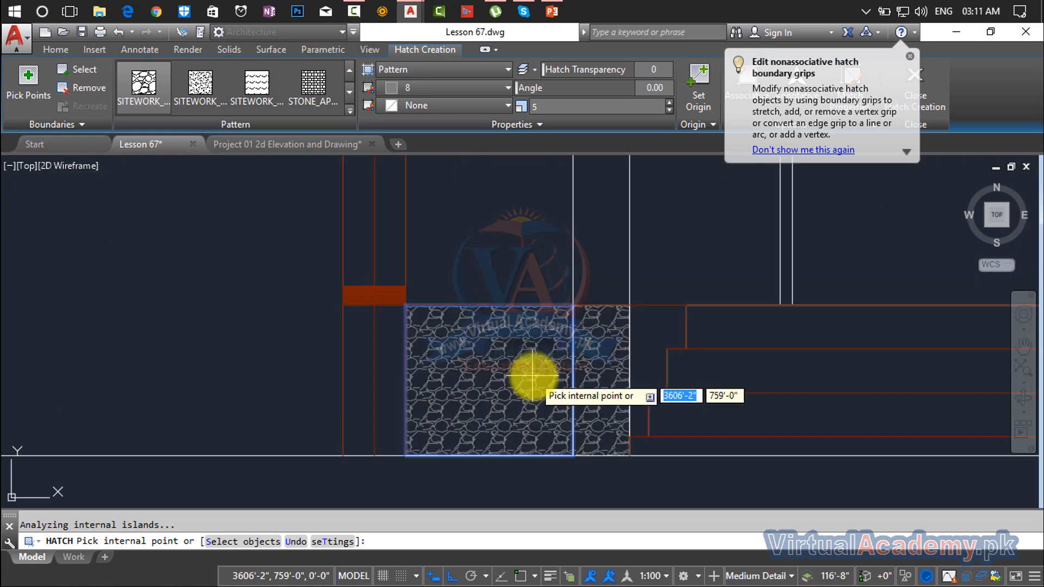
pyautogui.click(644, 339)
pyautogui.moveTo(650, 342)
pyautogui.mouseDown(button='middle')
pyautogui.moveTo(544, 373)
pyautogui.moveTo(432, 378)
pyautogui.mouseUp(button='middle')
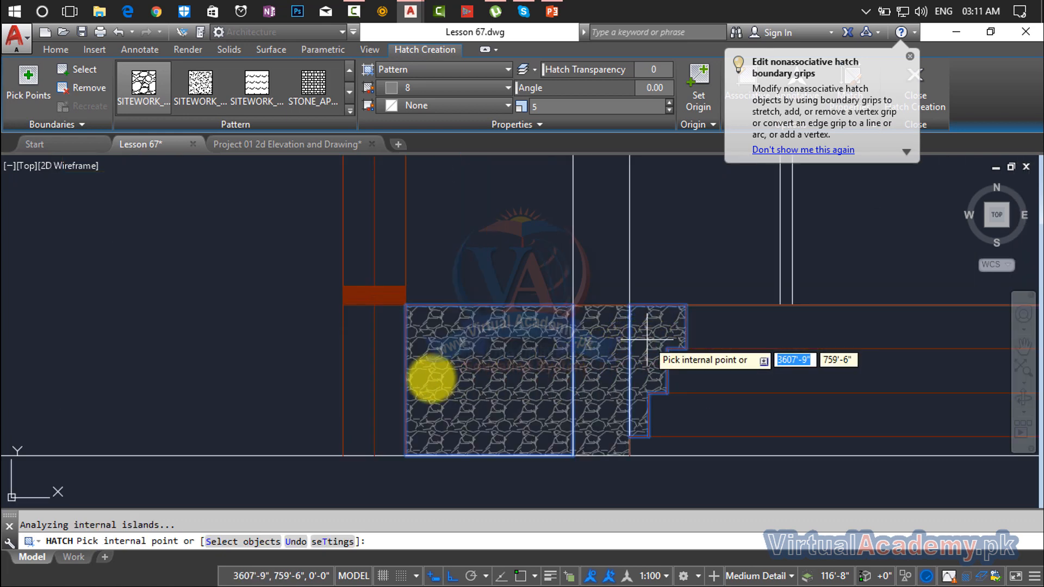
pyautogui.scroll(-2, 433, 378)
pyautogui.click(692, 383)
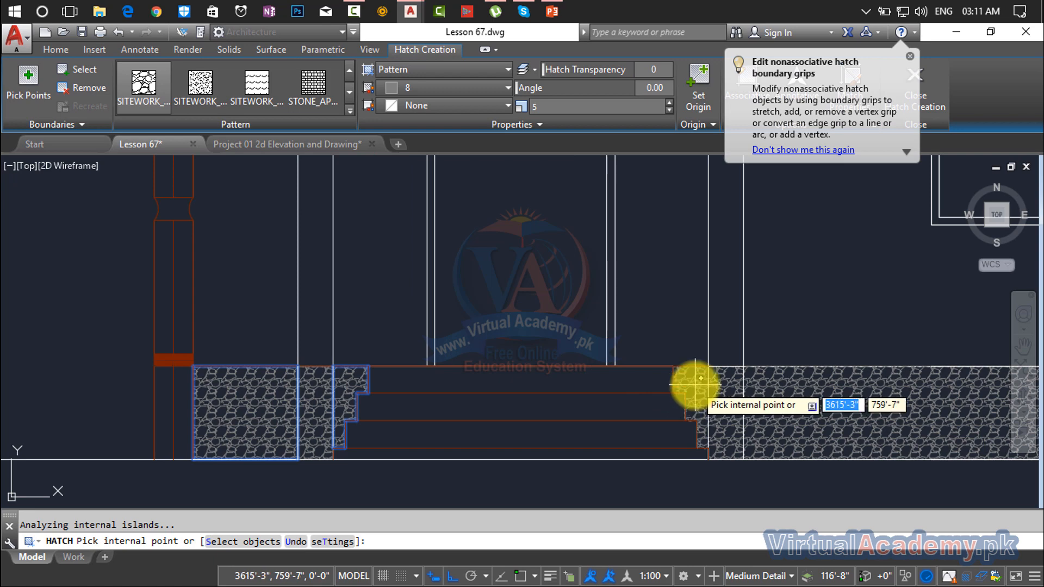
pyautogui.press('Return')
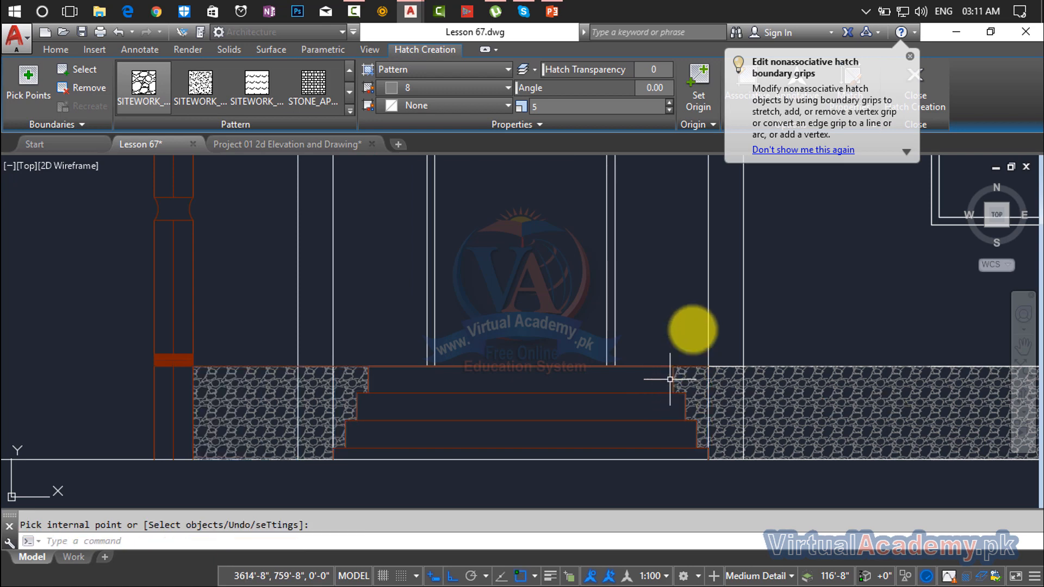
# Hatch the ground-floor wall around the arched window with the BRSTONE pattern at scale 1.
pyautogui.scroll(-5, 699, 305)
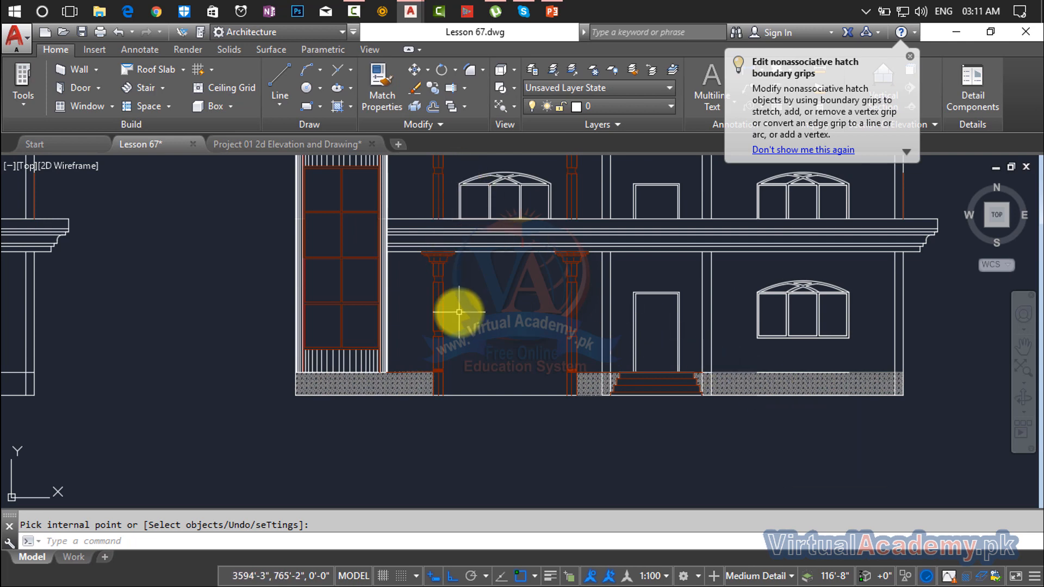
pyautogui.write('h')
pyautogui.press('Return')
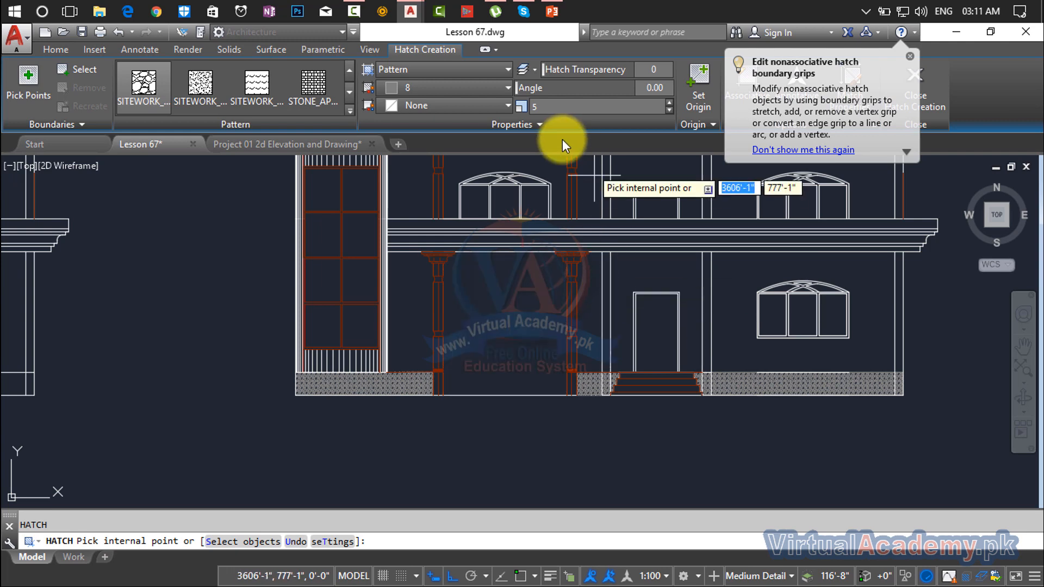
pyautogui.click(349, 92)
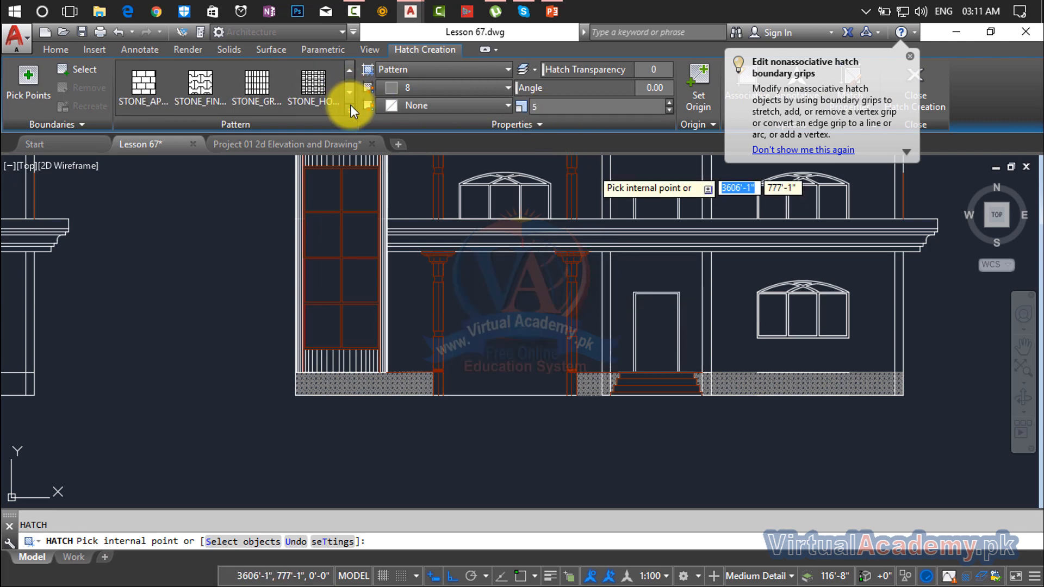
pyautogui.click(351, 111)
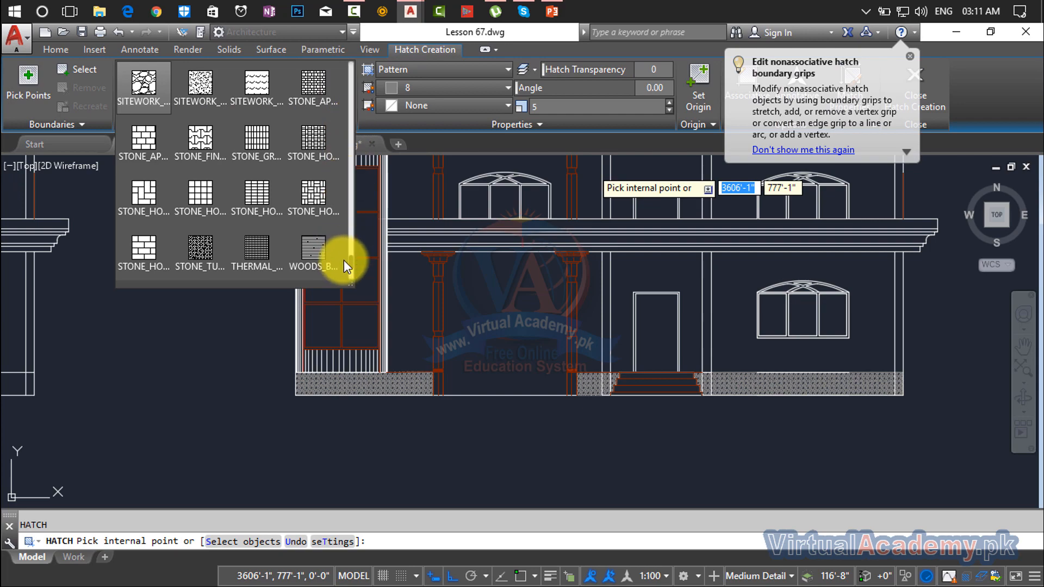
pyautogui.moveTo(350, 258)
pyautogui.mouseDown()
pyautogui.moveTo(345, 61)
pyautogui.moveTo(347, 80)
pyautogui.mouseUp()
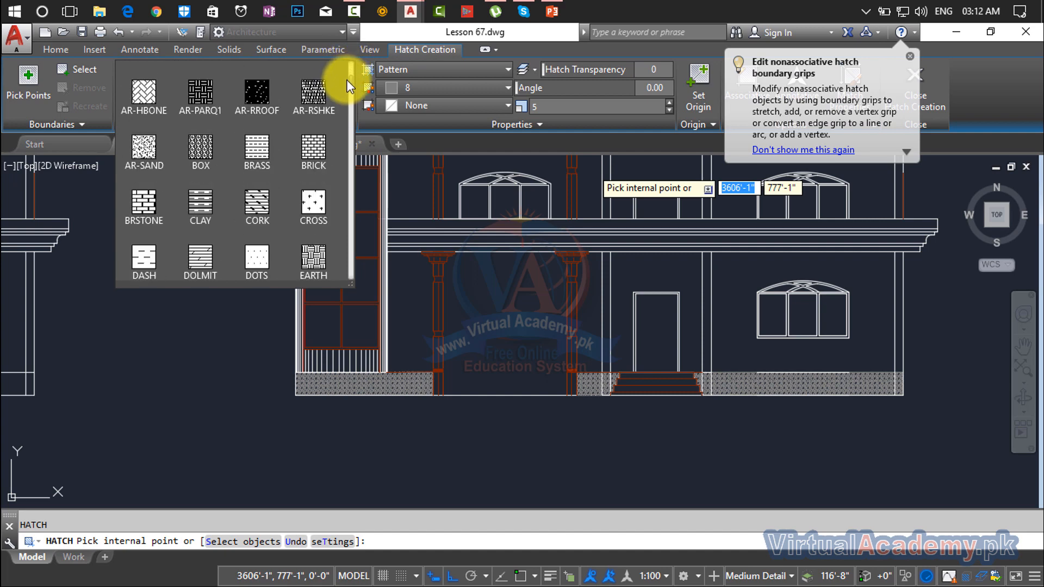
pyautogui.click(146, 204)
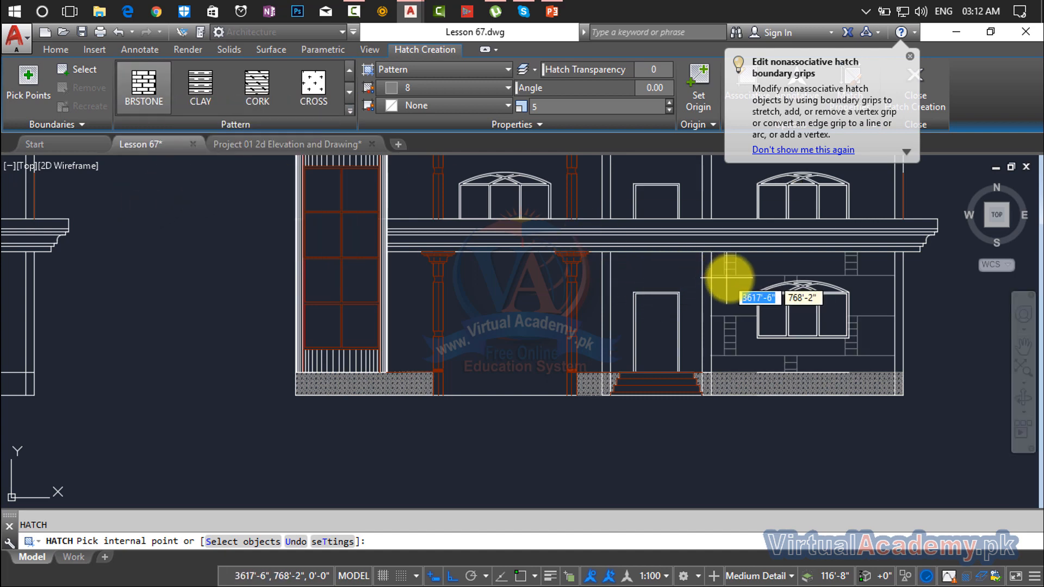
pyautogui.doubleClick(650, 104)
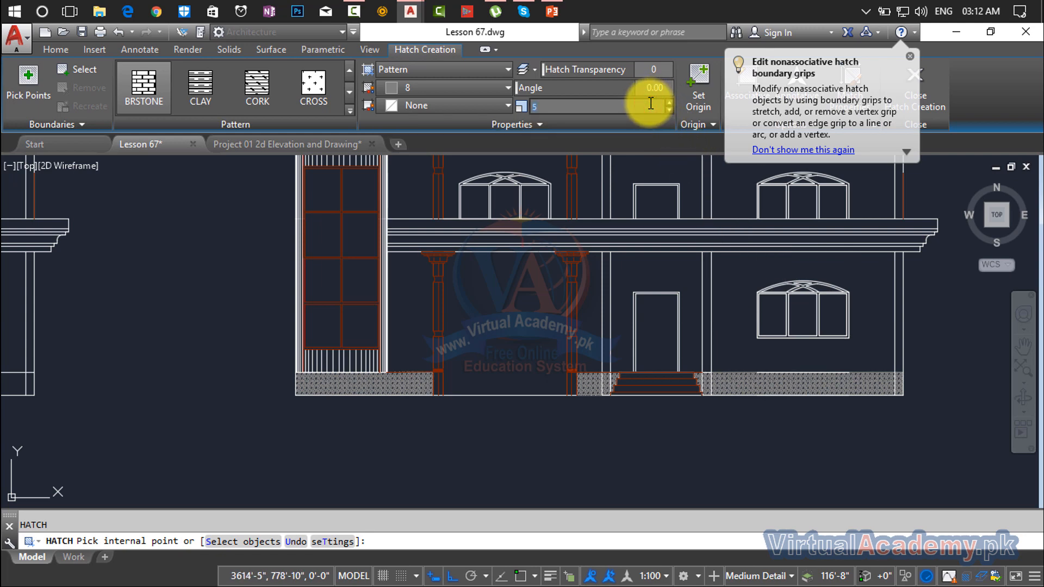
pyautogui.write('1')
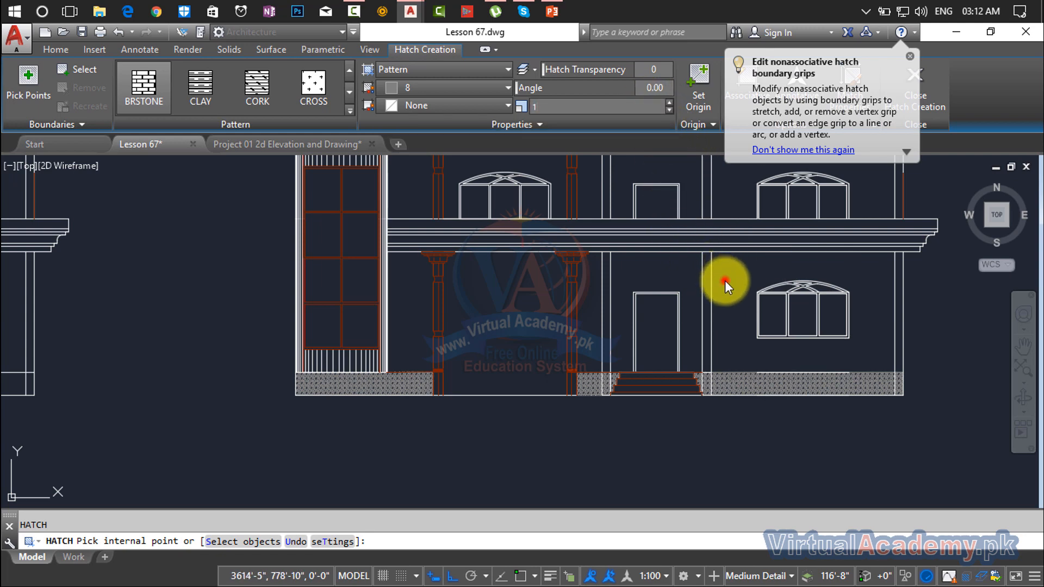
pyautogui.click(725, 281)
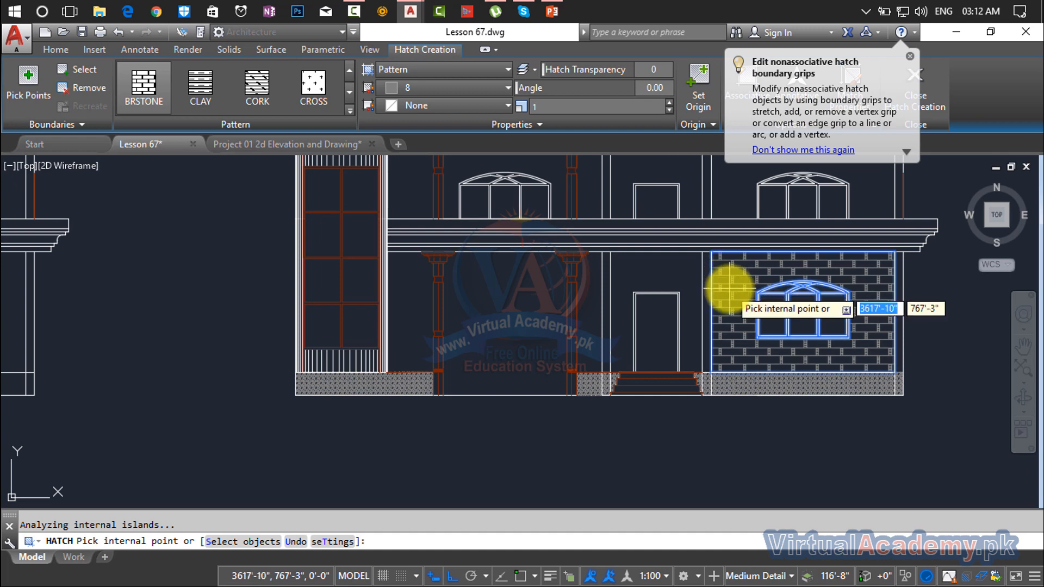
pyautogui.click(564, 106)
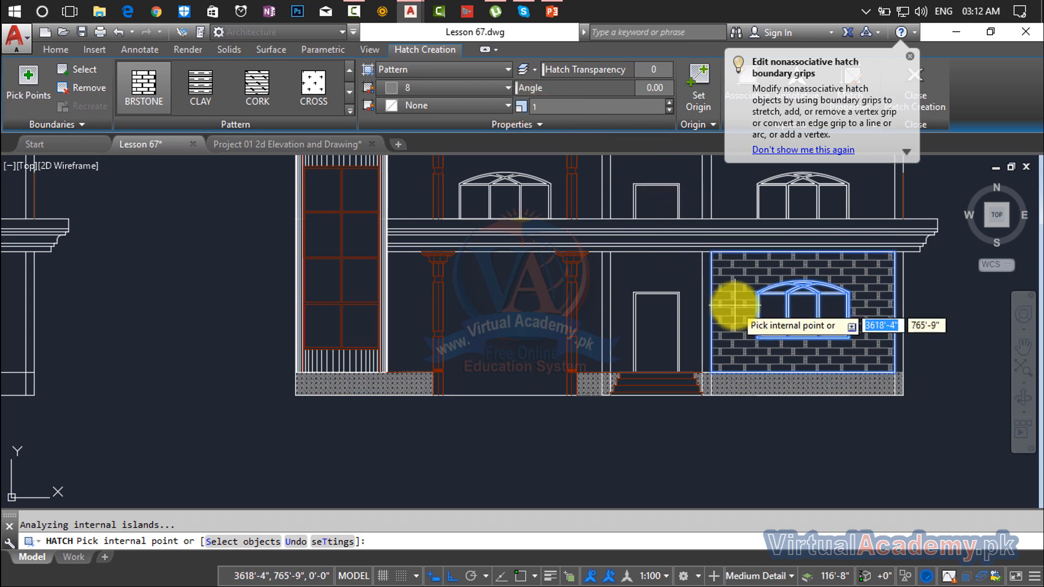
# Extend the BRSTONE hatch to the ground-floor wall around the door and the wall strips outside the two columns.
pyautogui.click(679, 269)
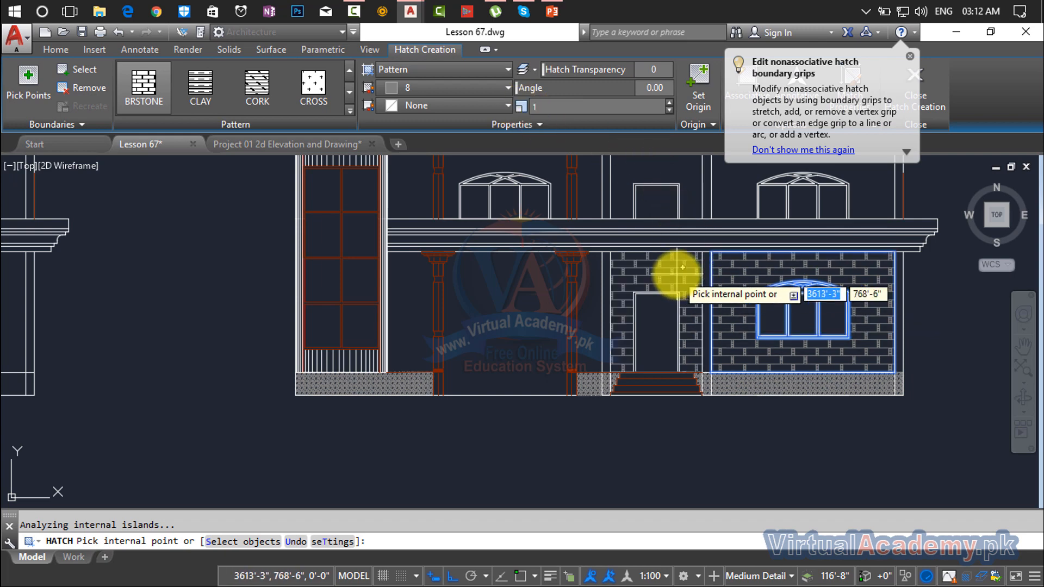
pyautogui.click(556, 281)
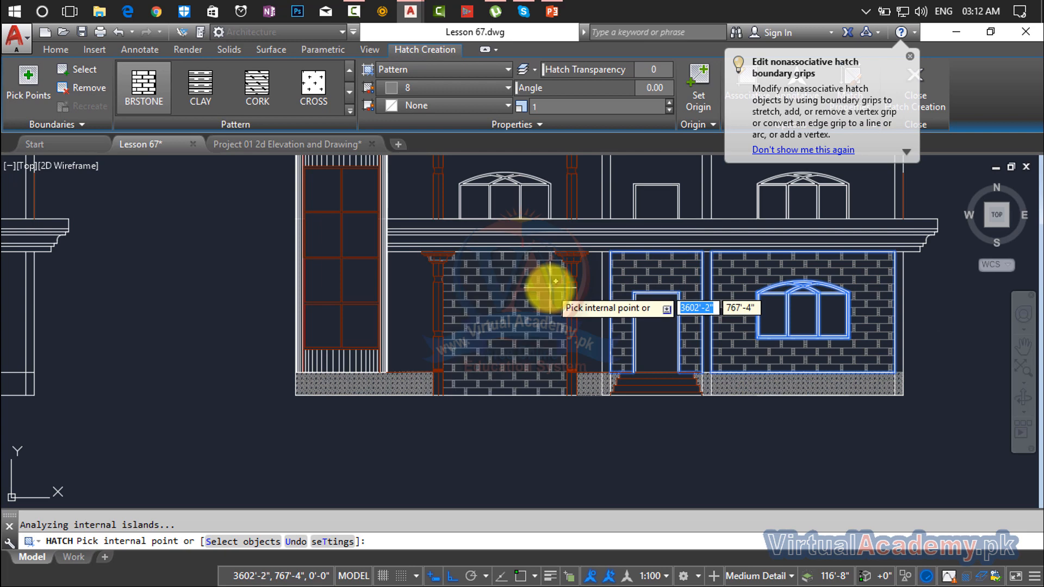
pyautogui.click(422, 299)
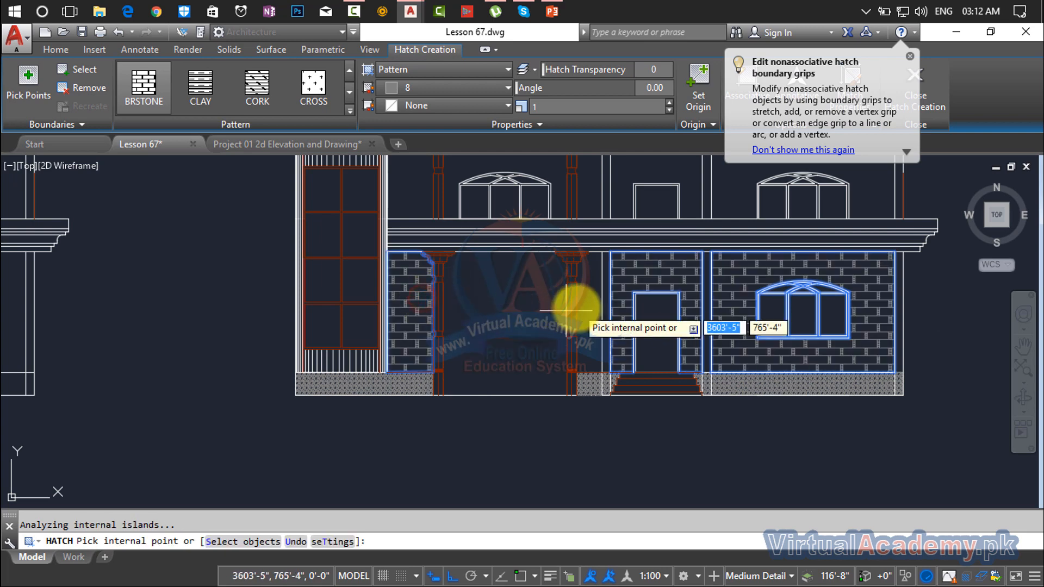
pyautogui.click(589, 300)
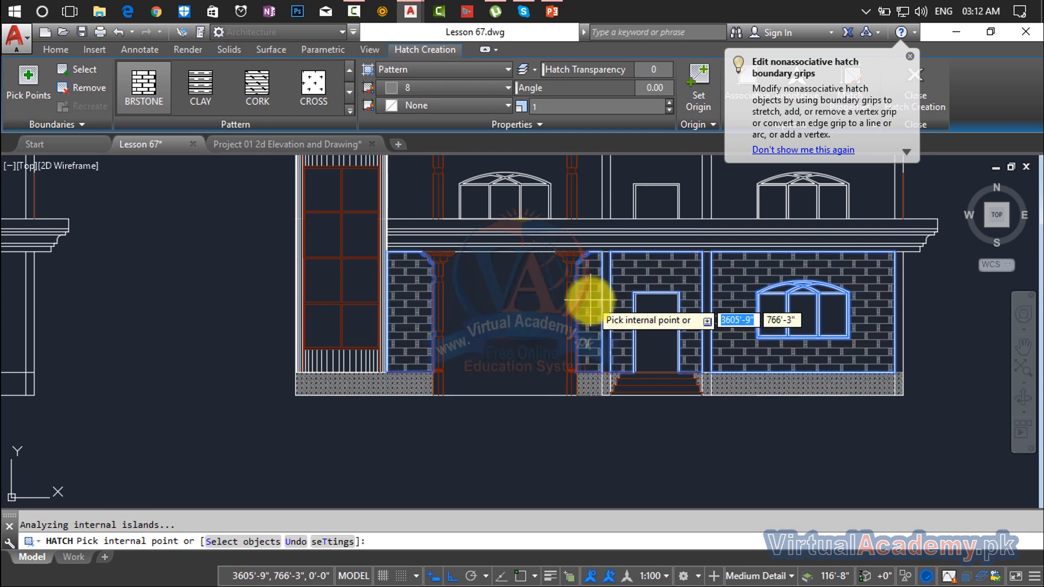
# Extend the BRSTONE hatch to all upper-floor wall areas around the windows, door and columns, and finish the hatch.
pyautogui.scroll(-4, 585, 299)
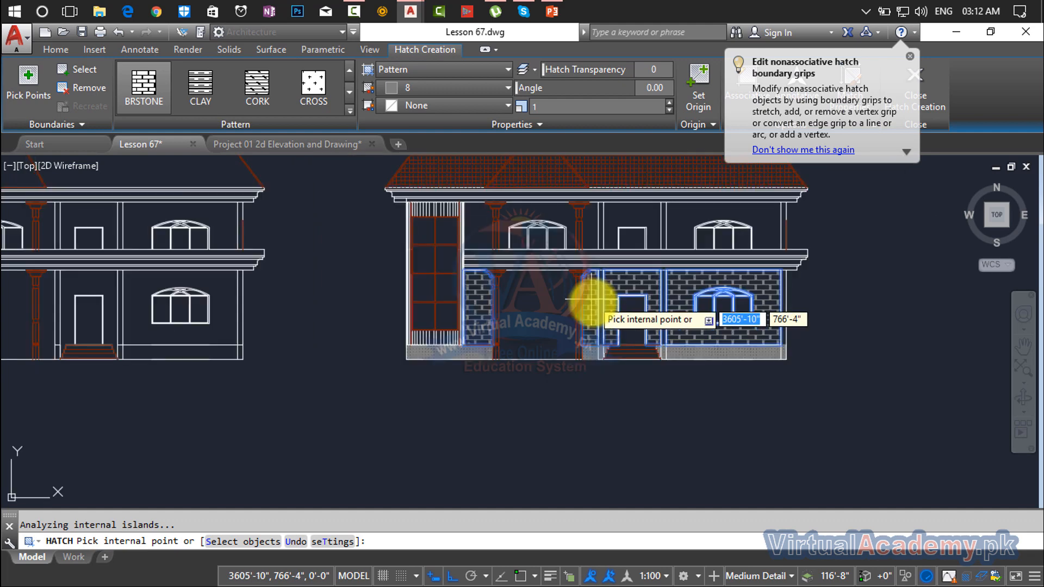
pyautogui.click(742, 295)
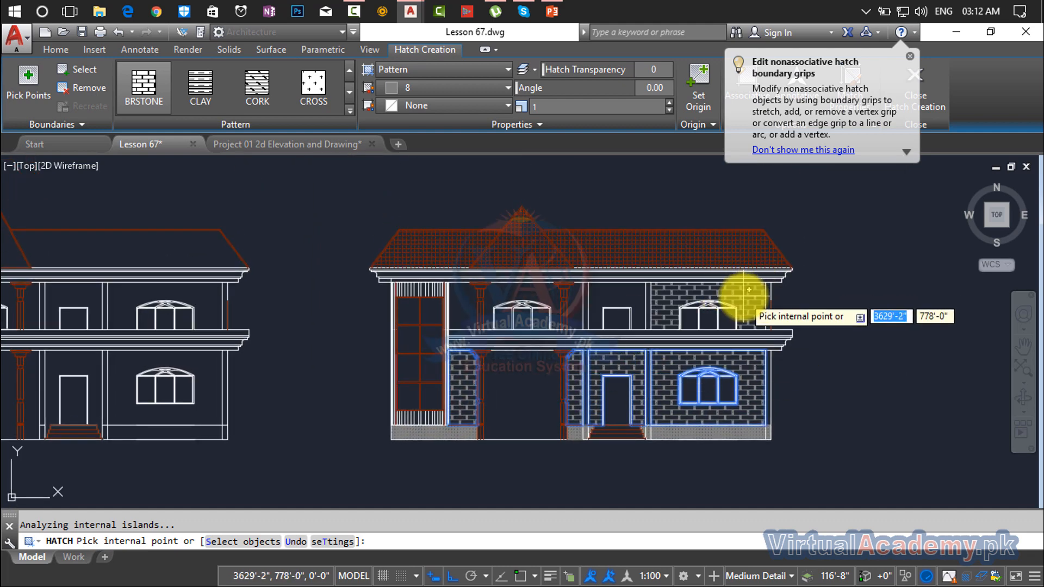
pyautogui.click(626, 300)
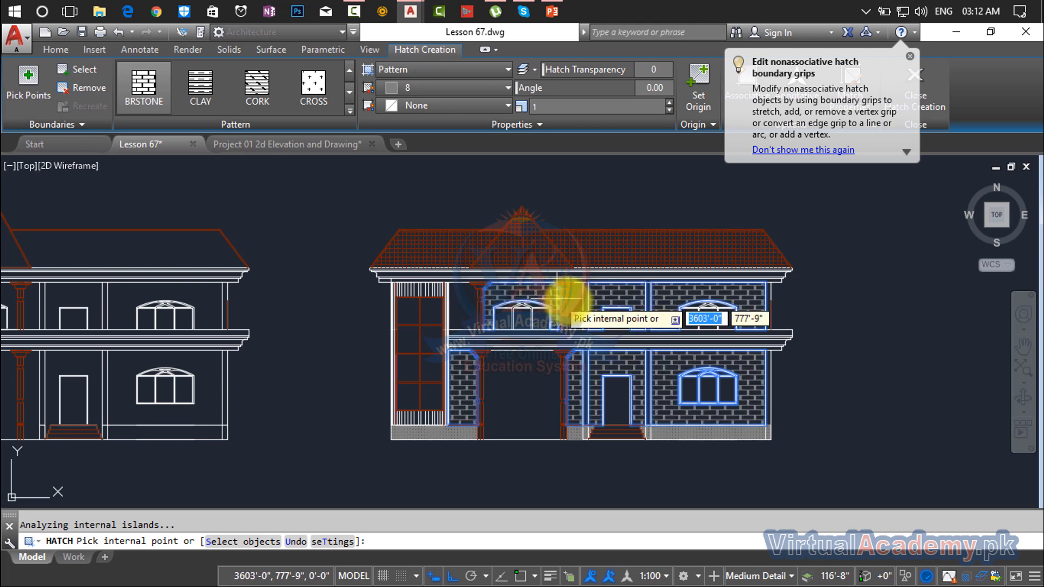
pyautogui.click(572, 300)
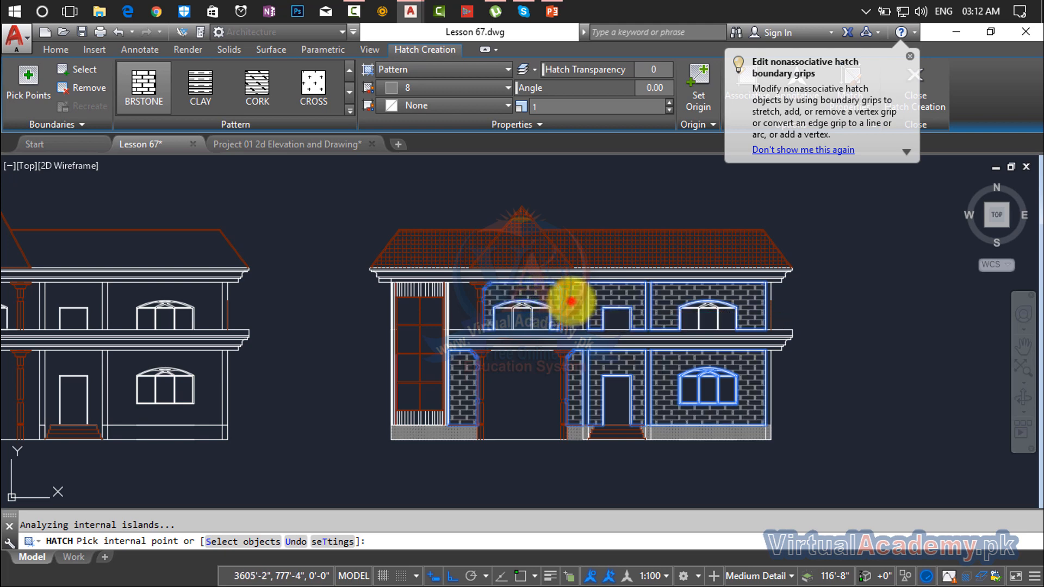
pyautogui.click(468, 298)
pyautogui.press('Return')
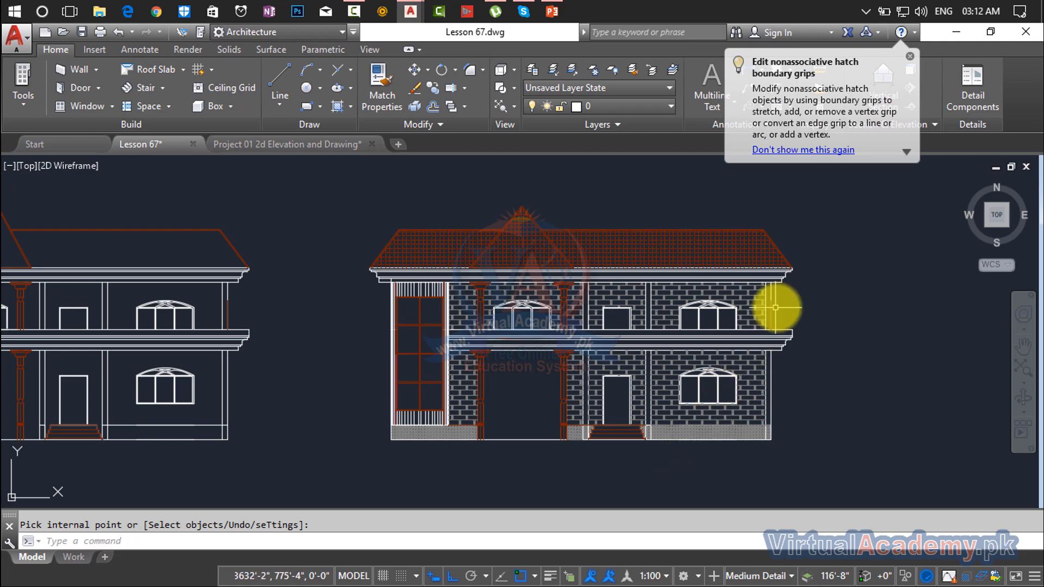
# Hatch the three upper-floor pilasters with the CLAY pattern in dark red 153,27,30 at scale 1.
pyautogui.scroll(8, 767, 300)
pyautogui.scroll(-4, 717, 310)
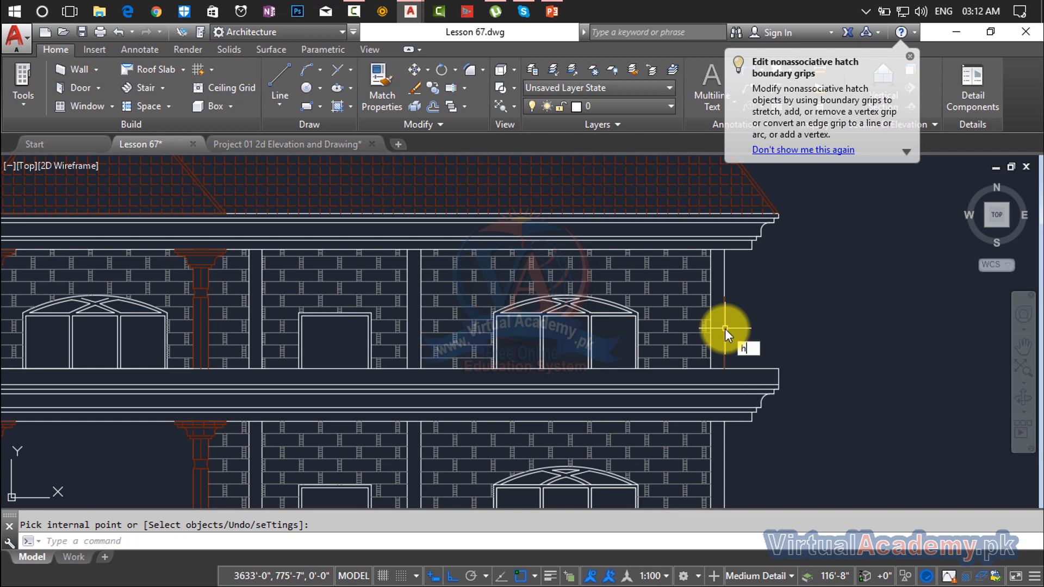
pyautogui.write('h')
pyautogui.press('Return')
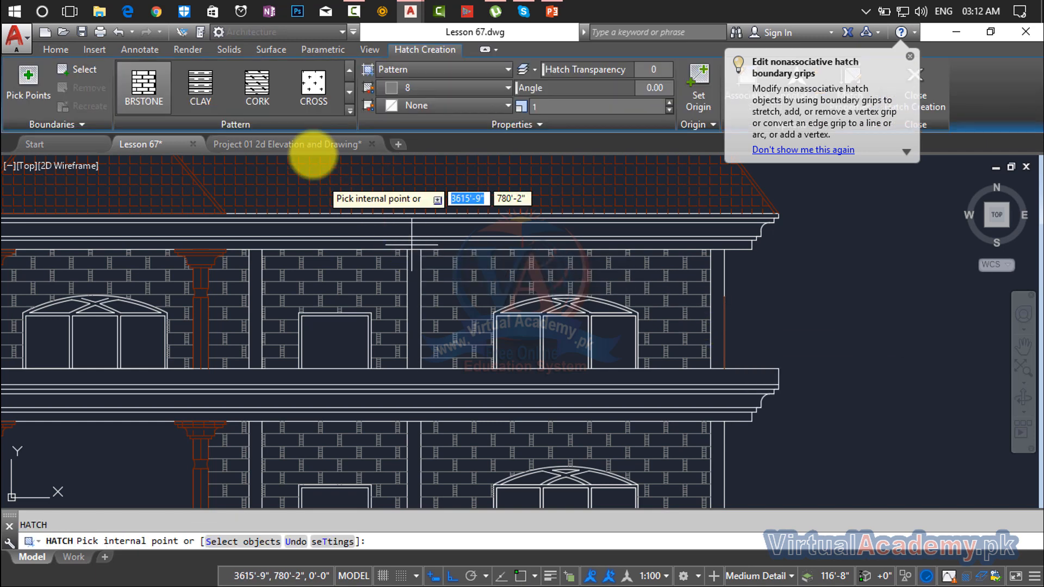
pyautogui.click(449, 88)
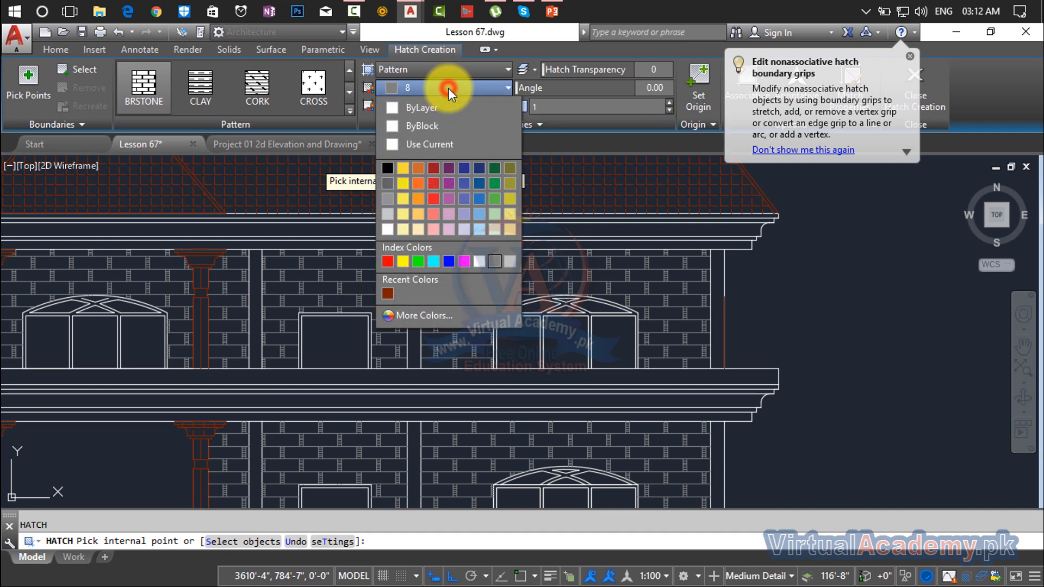
pyautogui.click(434, 168)
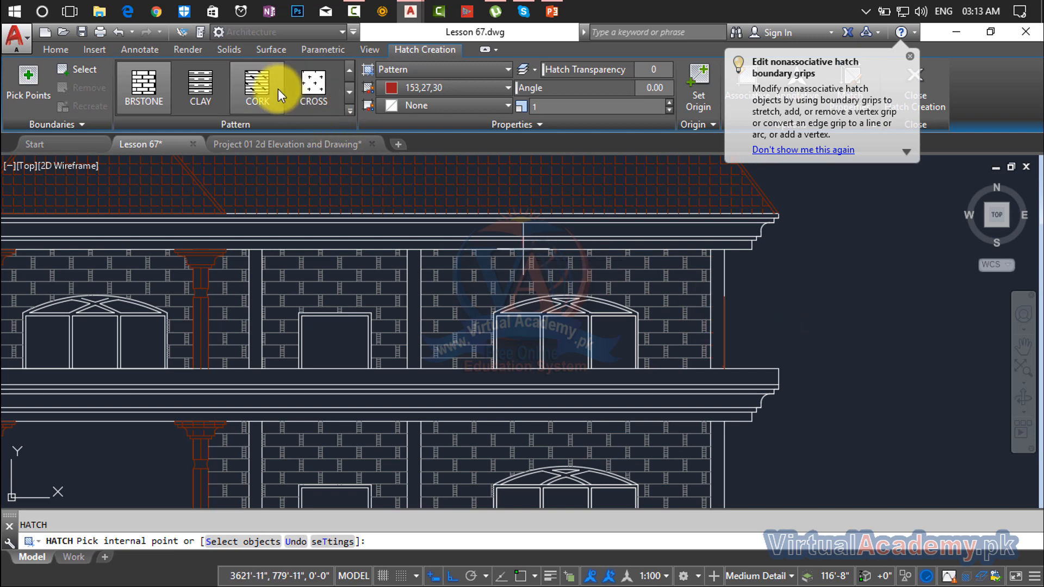
pyautogui.click(211, 98)
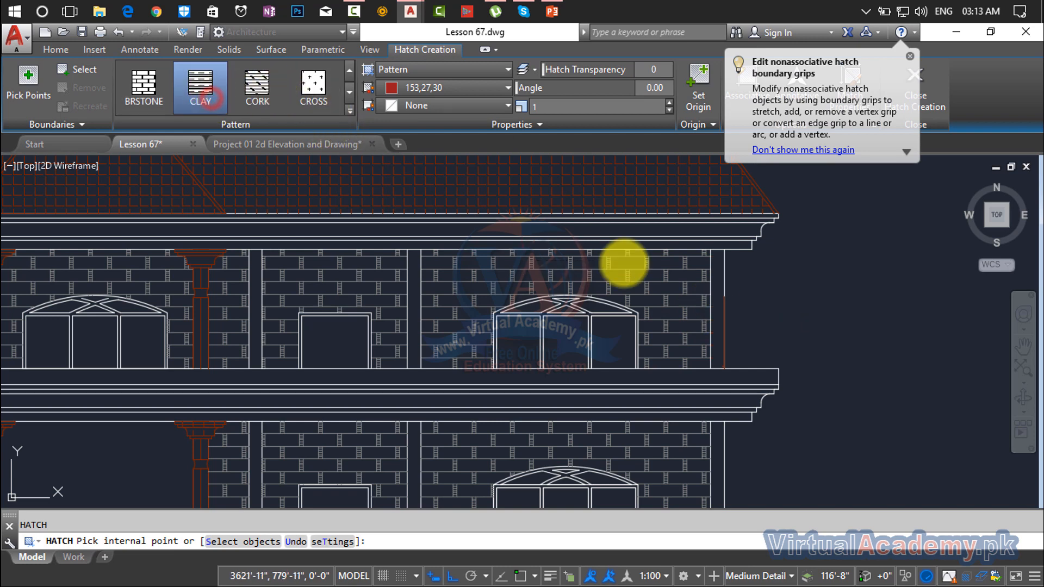
pyautogui.click(716, 314)
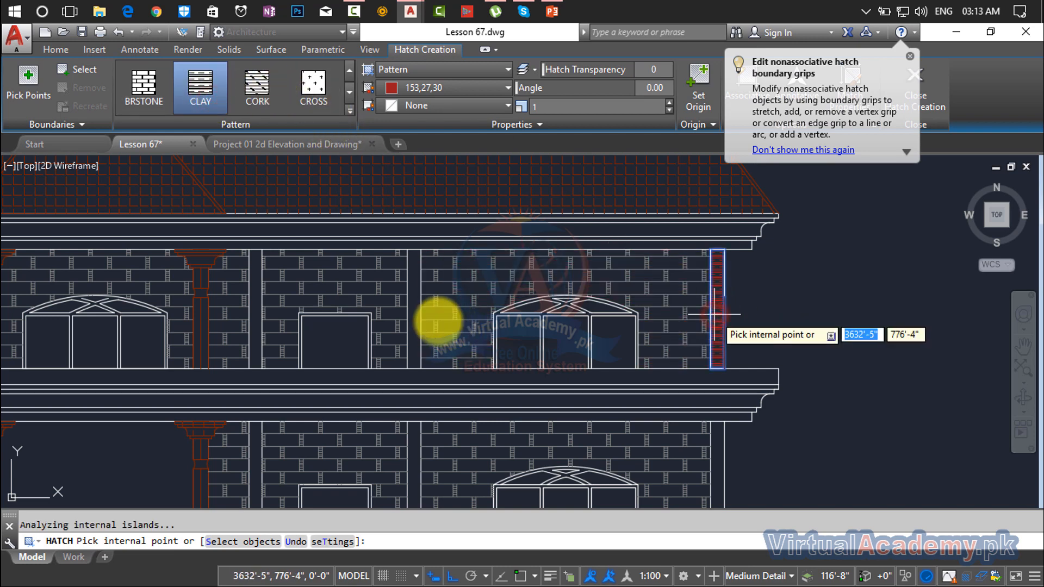
pyautogui.click(419, 286)
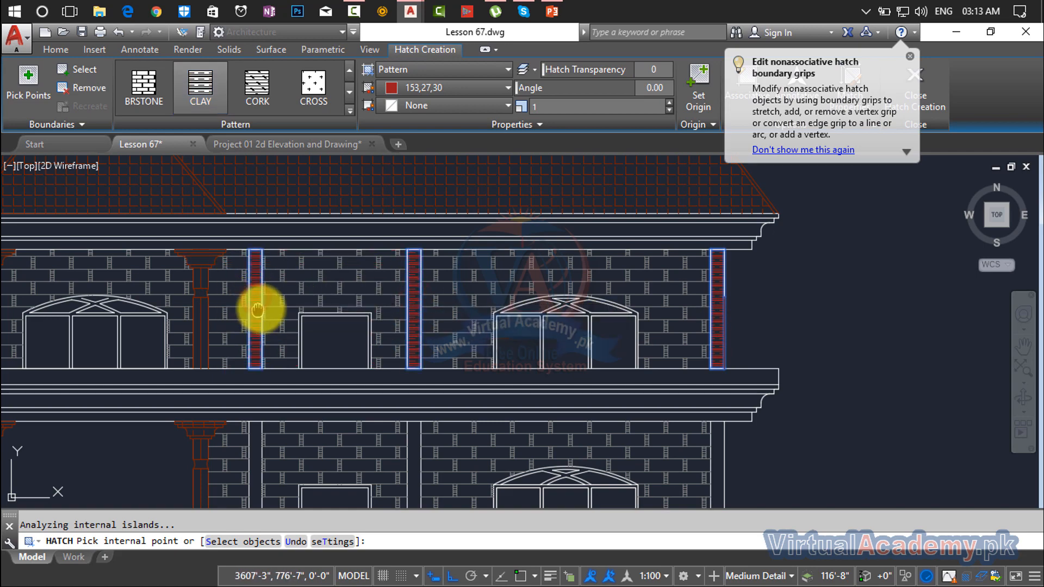
# Extend the dark red CLAY hatch to the three ground-floor pilasters and finish the hatch.
pyautogui.moveTo(257, 294)
pyautogui.mouseDown(button='middle')
pyautogui.moveTo(419, 153)
pyautogui.moveTo(418, 259)
pyautogui.mouseUp(button='middle')
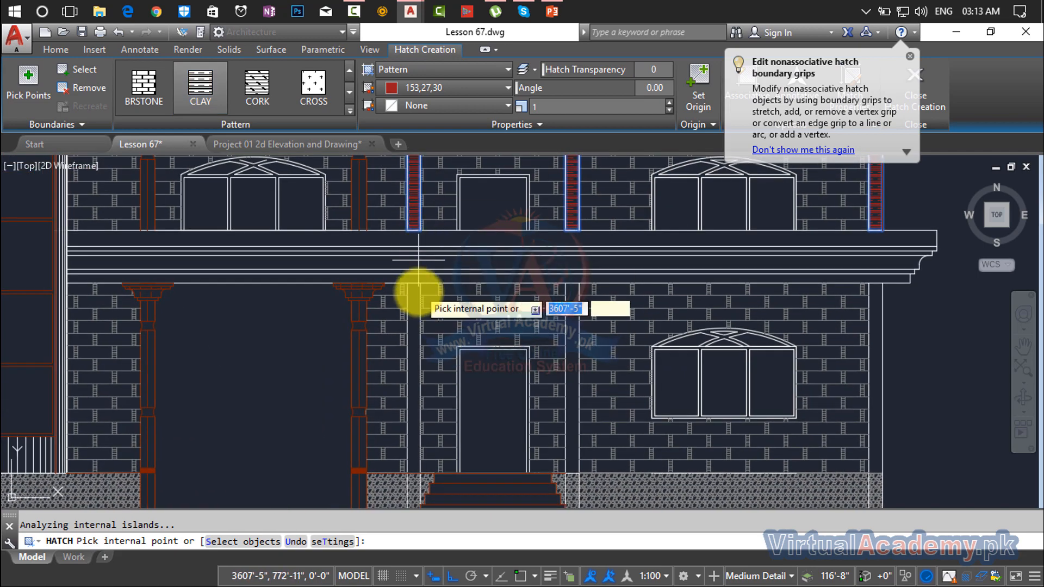
pyautogui.click(414, 321)
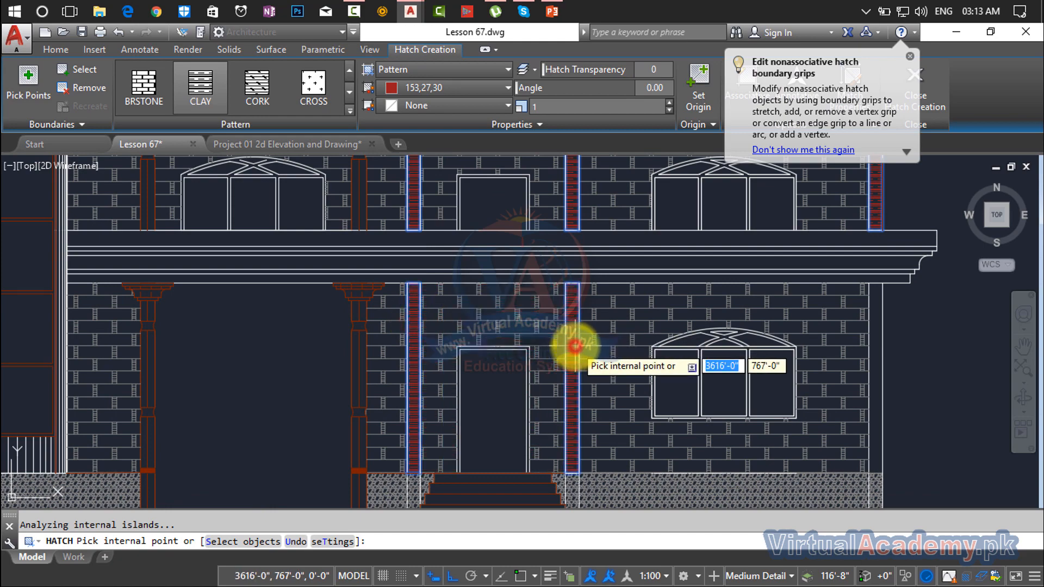
pyautogui.scroll(-5, 575, 346)
pyautogui.scroll(5, 711, 356)
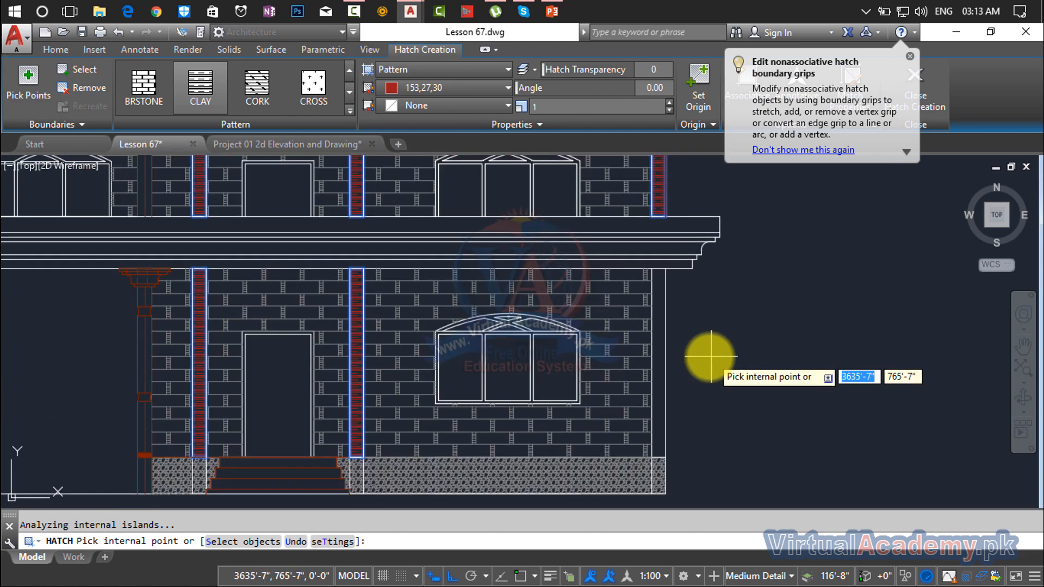
pyautogui.click(658, 360)
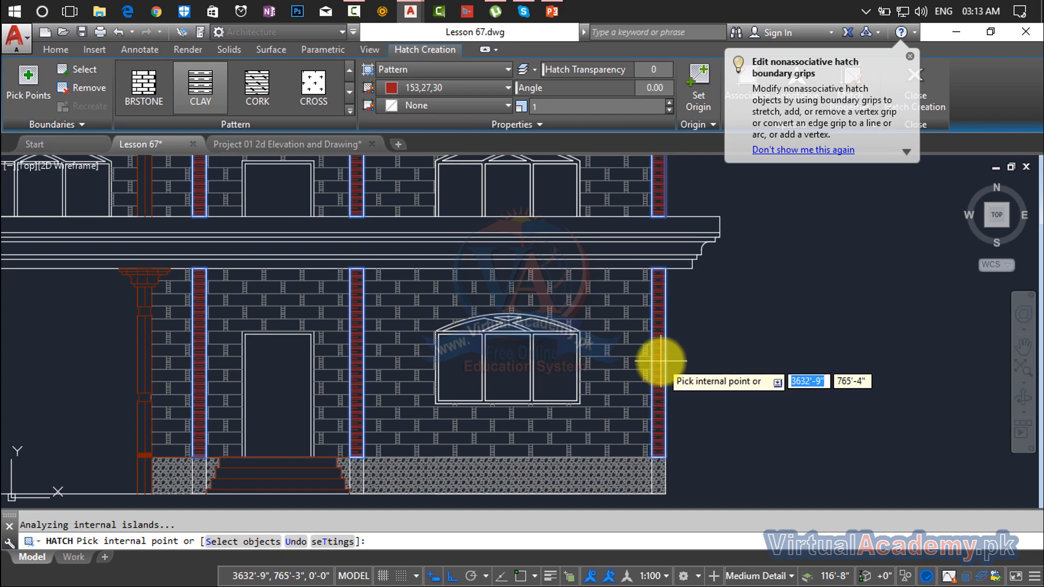
pyautogui.press('Return')
pyautogui.press('Return')
pyautogui.scroll(-2, 701, 322)
pyautogui.moveTo(702, 323); pyautogui.dragTo(769, 293, button='middle')
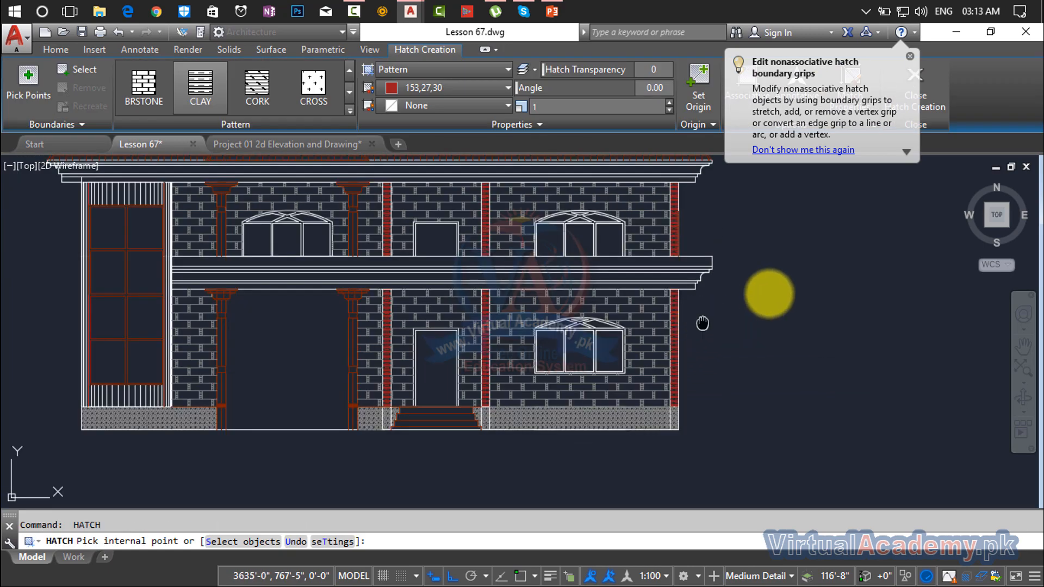
pyautogui.press('Return')
# Hatch all four risers of the entrance steps with the CLAY pattern in dark red 153,27,30 at scale 1.
pyautogui.scroll(5, 571, 366)
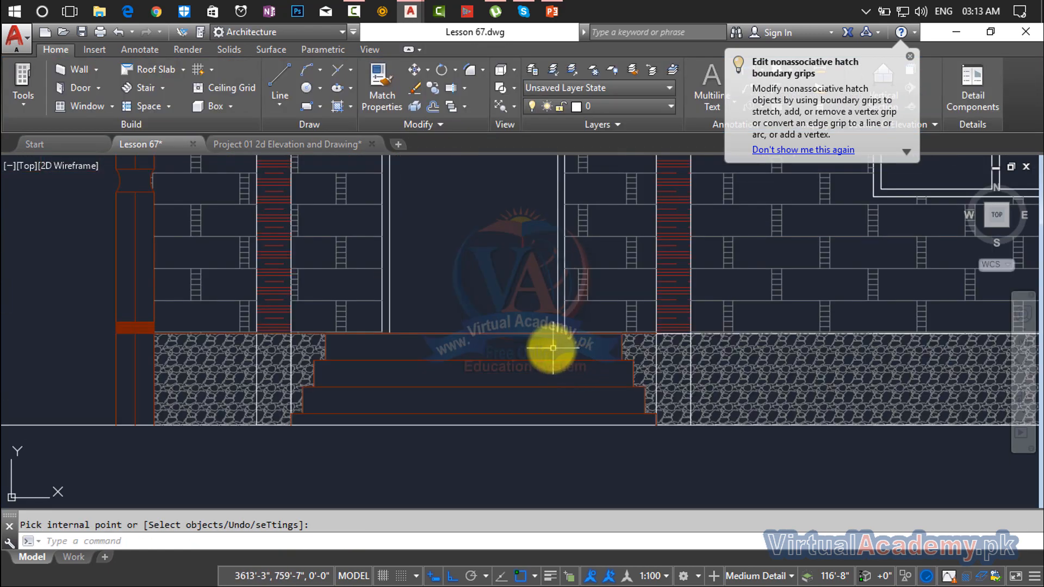
pyautogui.press('Return')
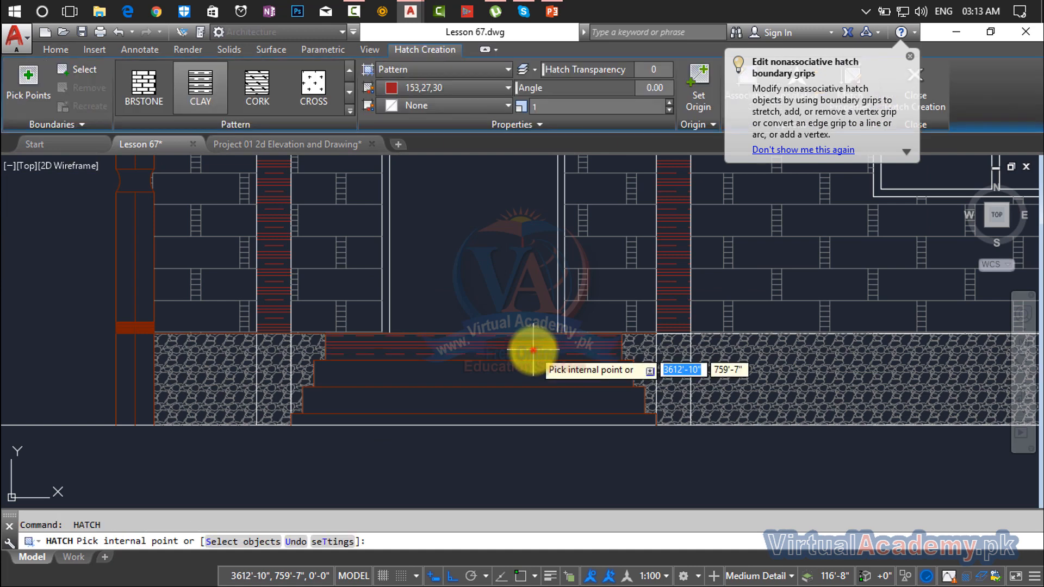
pyautogui.click(532, 350)
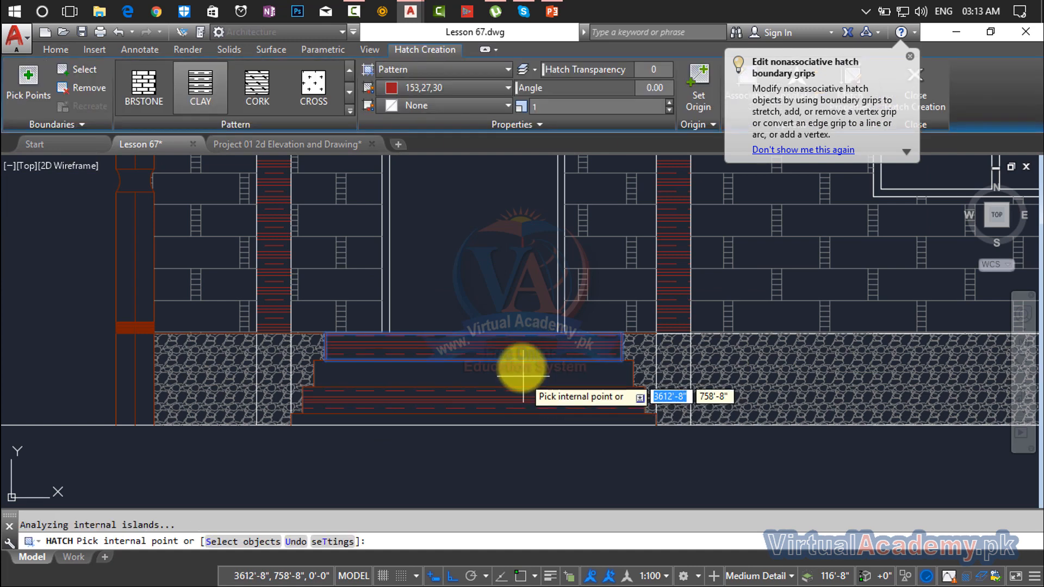
pyautogui.click(521, 368)
pyautogui.click(517, 401)
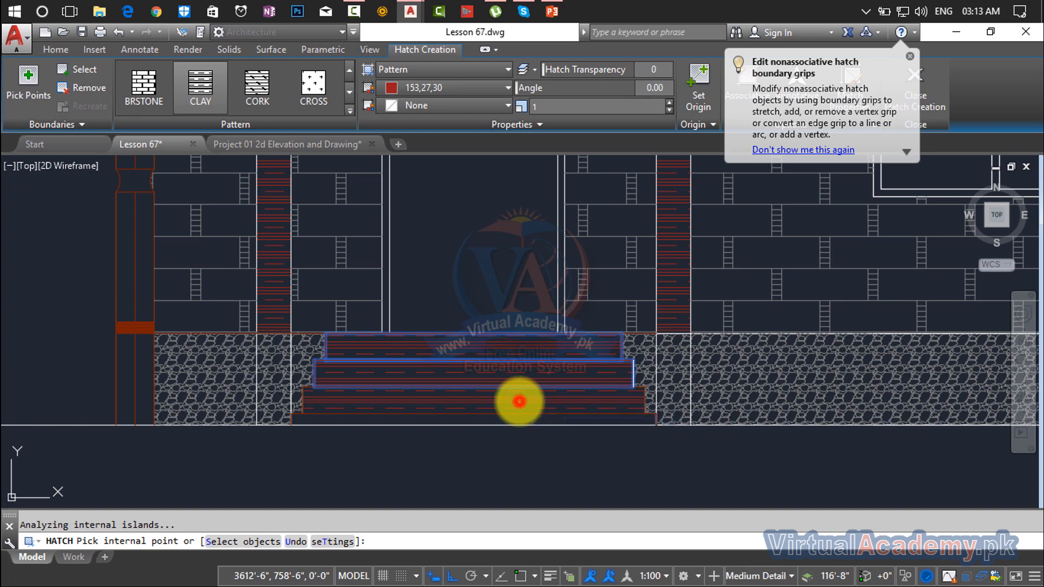
pyautogui.scroll(5, 518, 413)
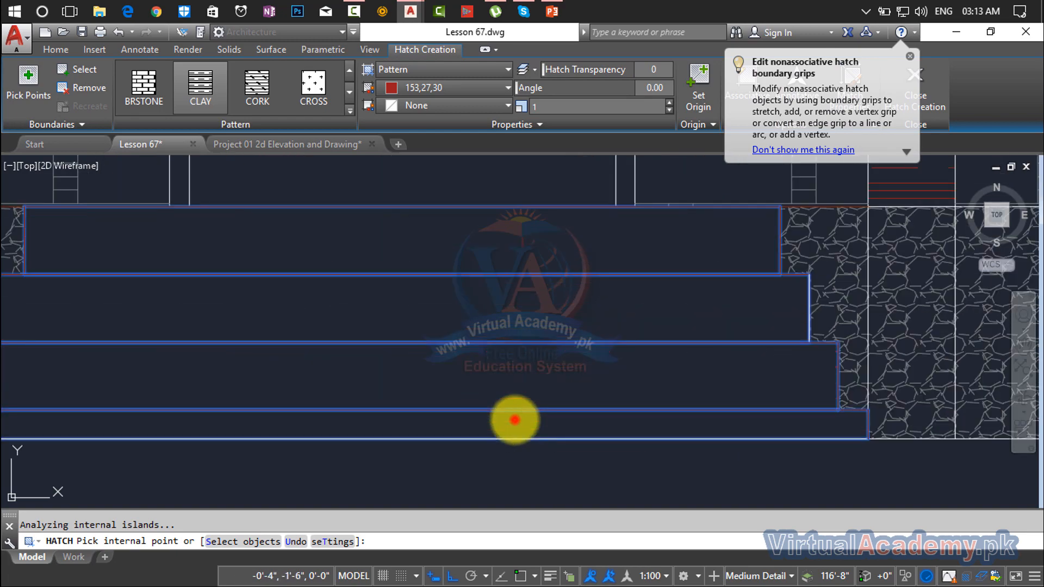
pyautogui.press('Return')
pyautogui.scroll(-5, 578, 373)
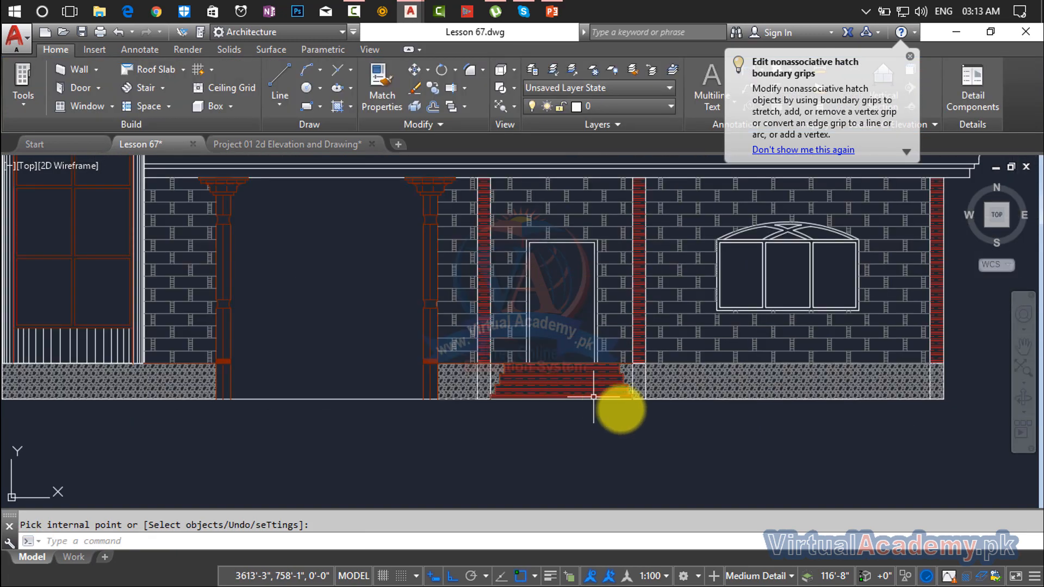
pyautogui.scroll(-4, 712, 454)
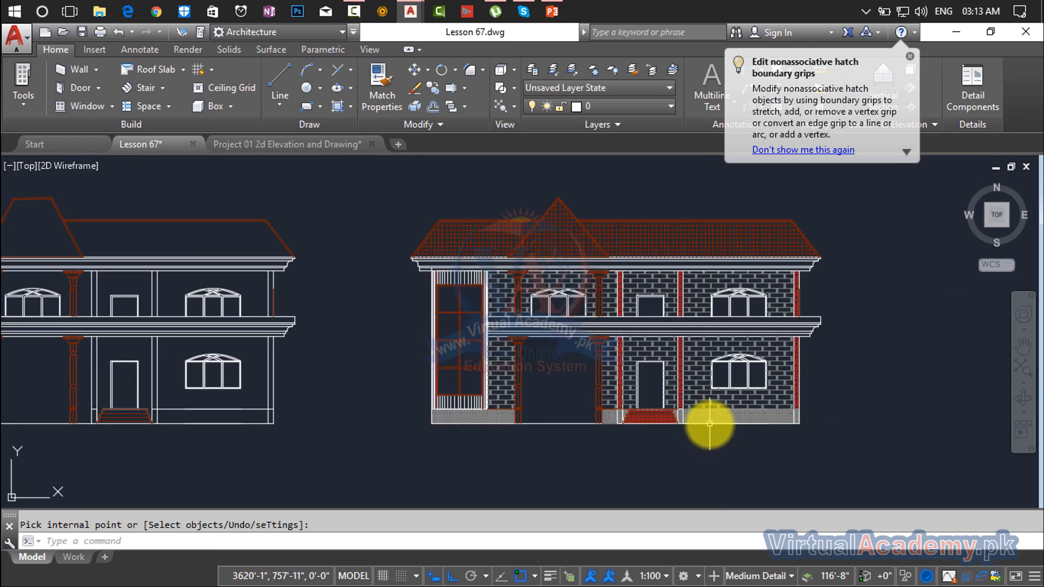
# Hatch the two wide bands of the cornice between the floors with the JIS_STN_1E pattern in dark red 153,27,30 at scale 1.
pyautogui.scroll(5, 770, 325)
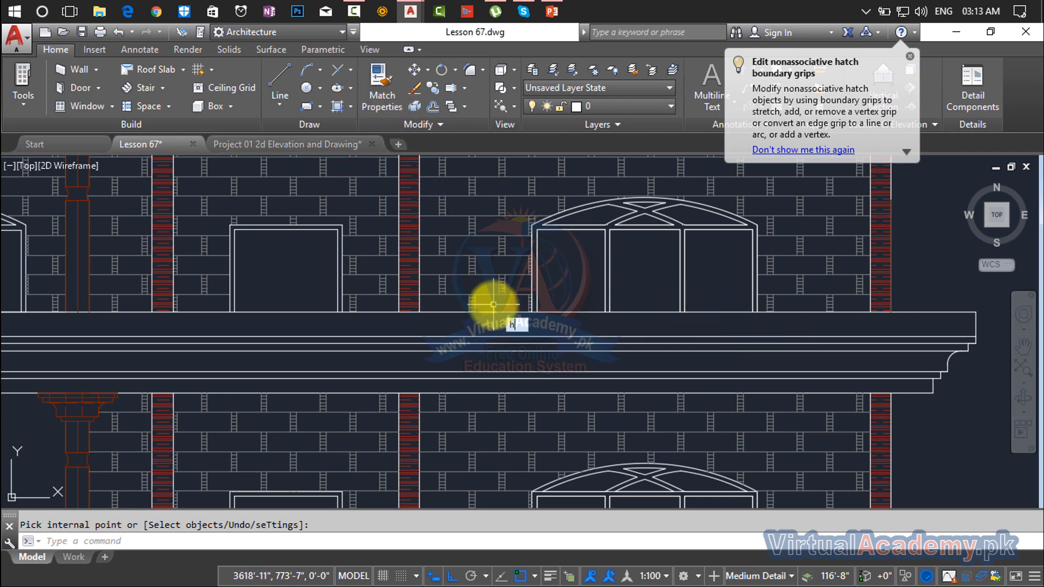
pyautogui.press('Return')
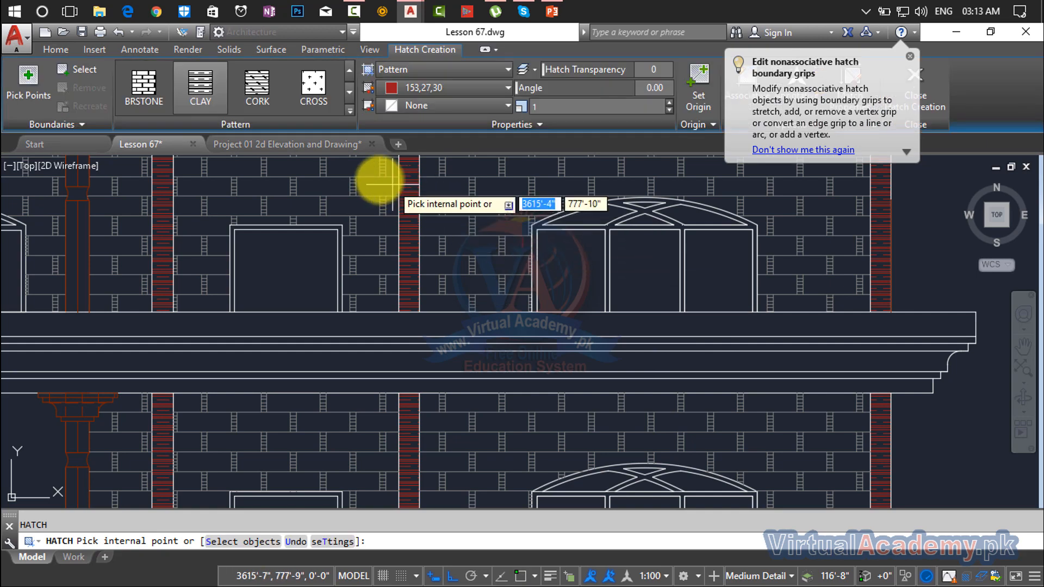
pyautogui.click(348, 110)
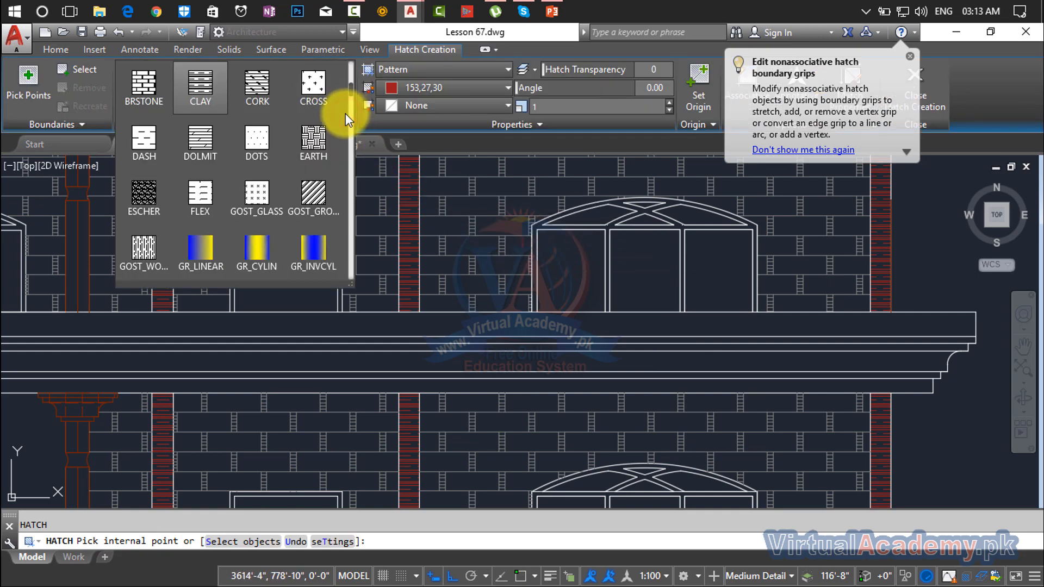
pyautogui.moveTo(350, 89); pyautogui.dragTo(350, 124)
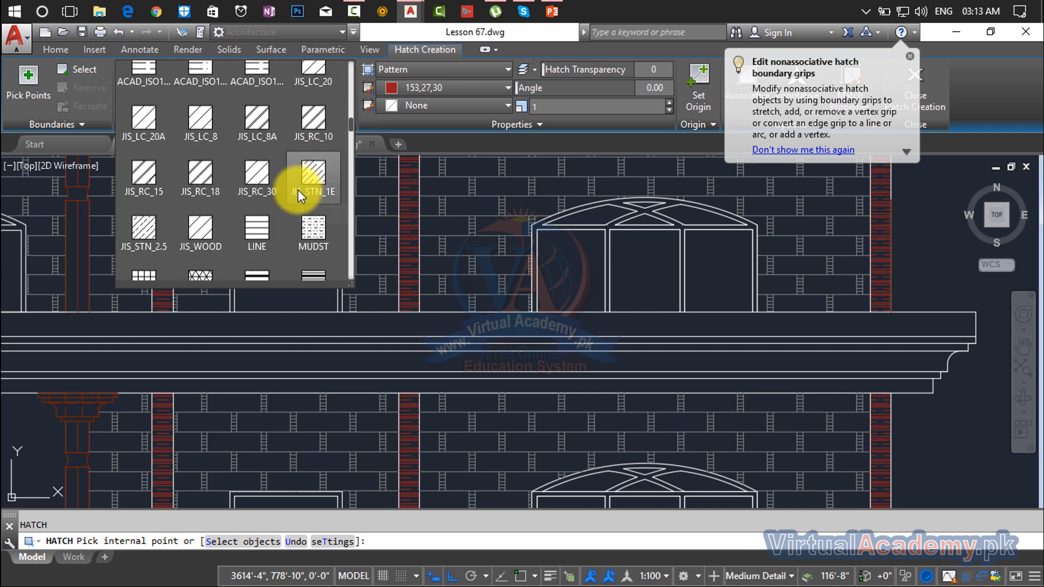
pyautogui.click(309, 190)
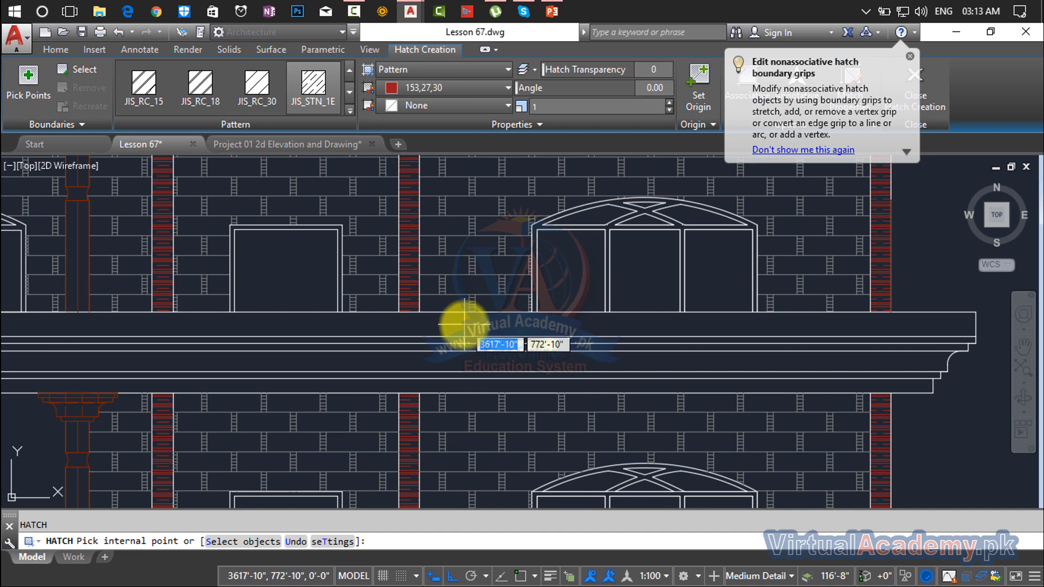
pyautogui.click(464, 325)
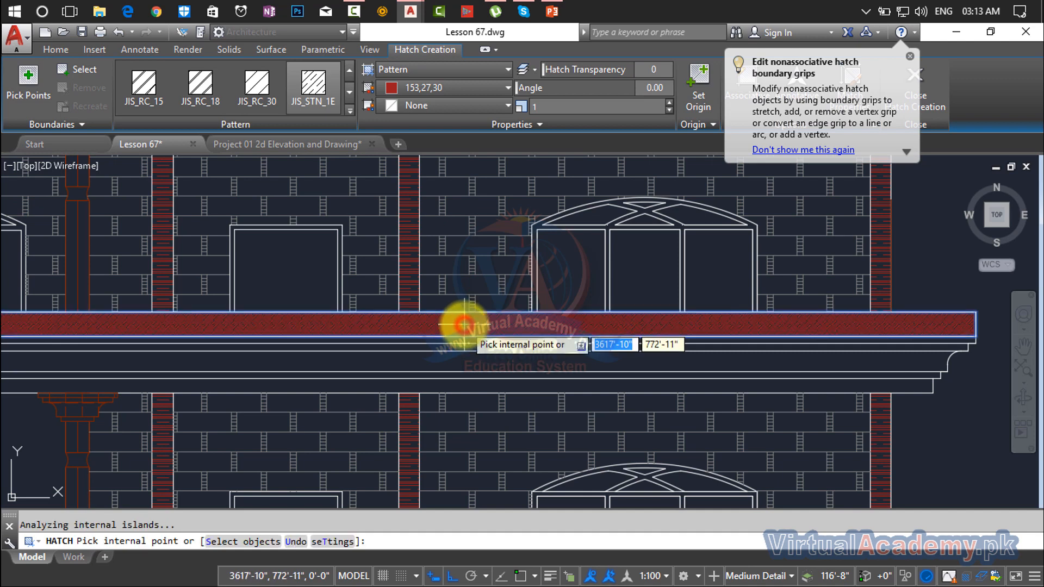
pyautogui.click(463, 357)
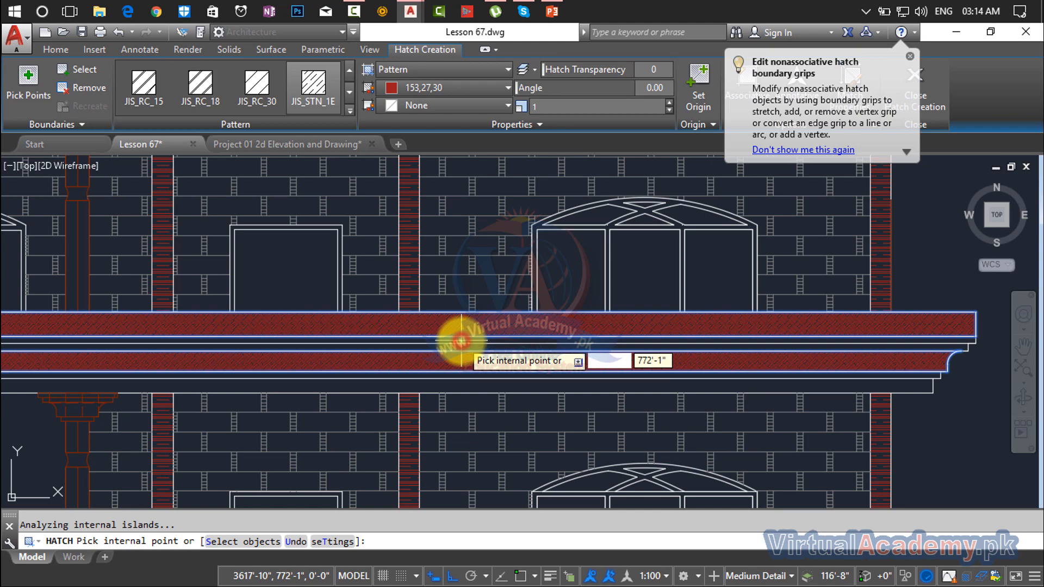
# Extend the JIS_STN_1E hatch to the remaining narrow bands of the cornice between the floors.
pyautogui.scroll(3, 460, 342)
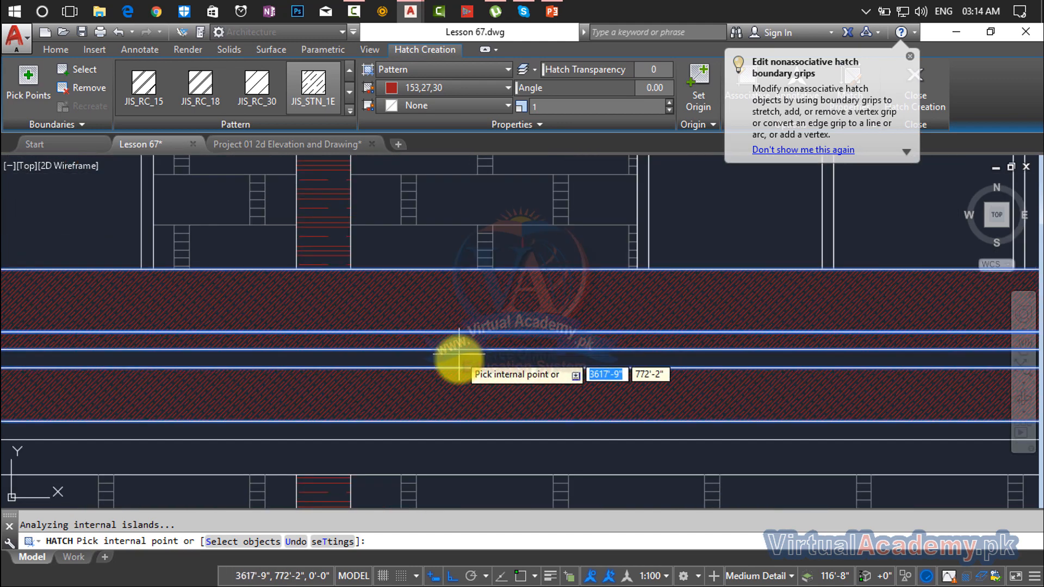
pyautogui.click(458, 359)
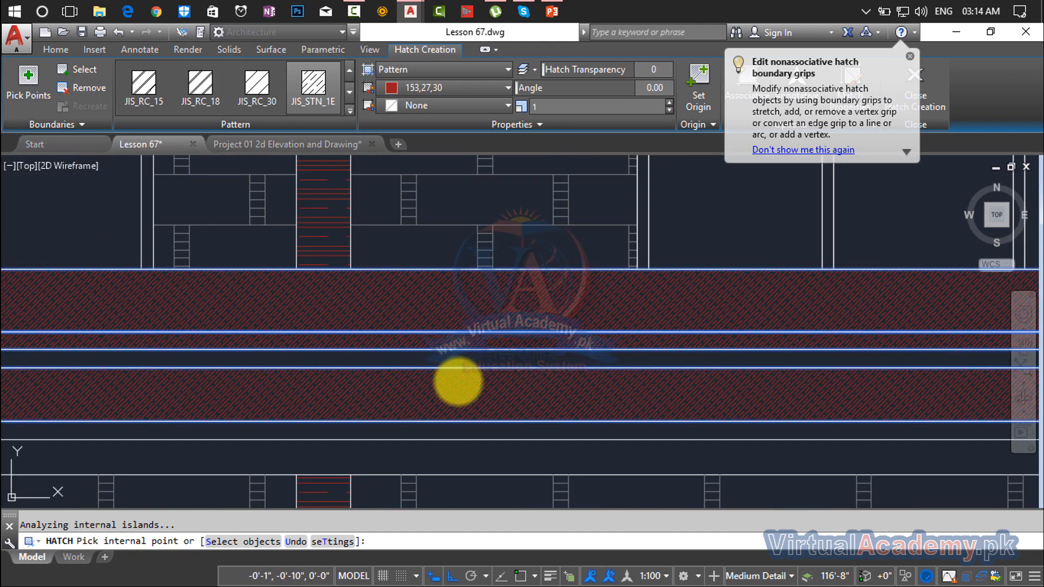
pyautogui.click(456, 449)
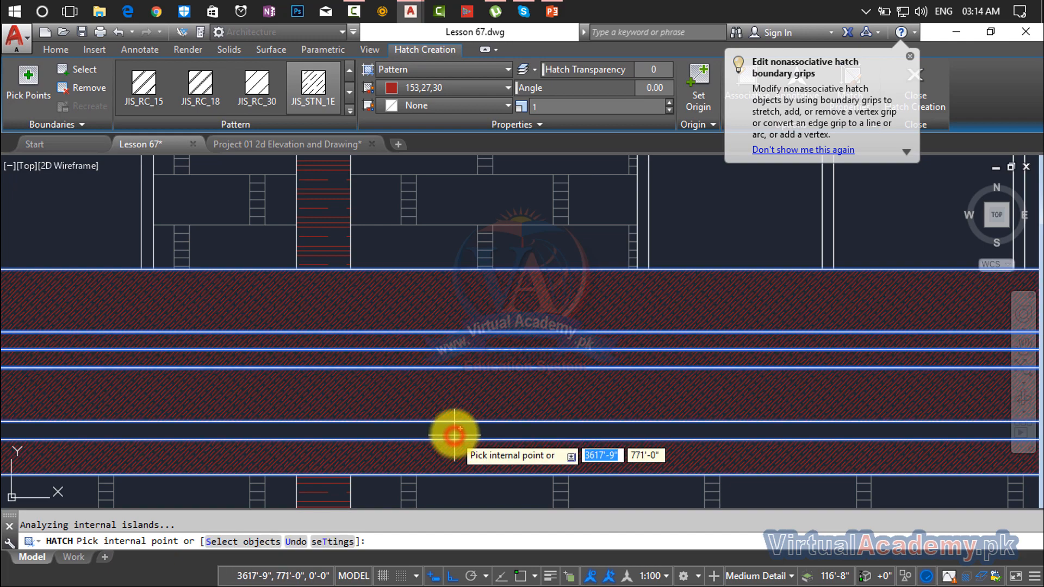
pyautogui.click(454, 435)
pyautogui.scroll(-5, 457, 413)
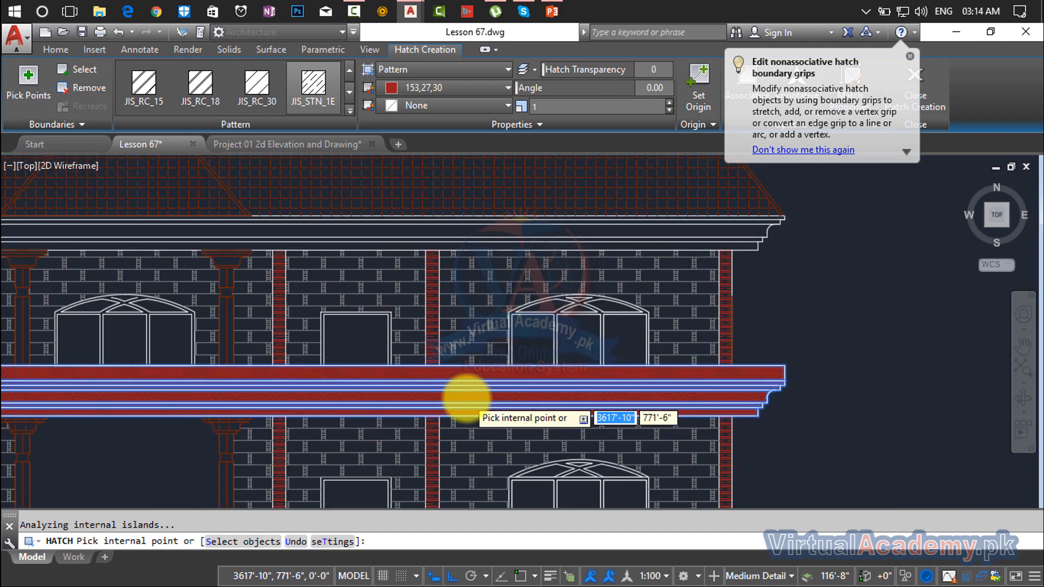
# Extend the JIS_STN_1E hatch to the wide band of the roof cornice, try the thin strips above it, and finish the hatch.
pyautogui.scroll(-5, 467, 399)
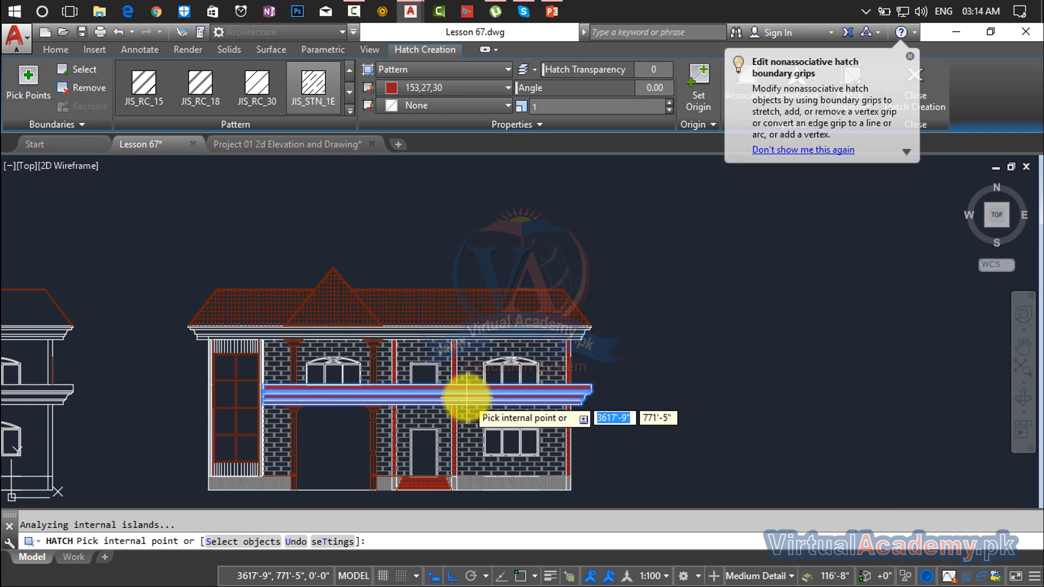
pyautogui.scroll(4, 443, 333)
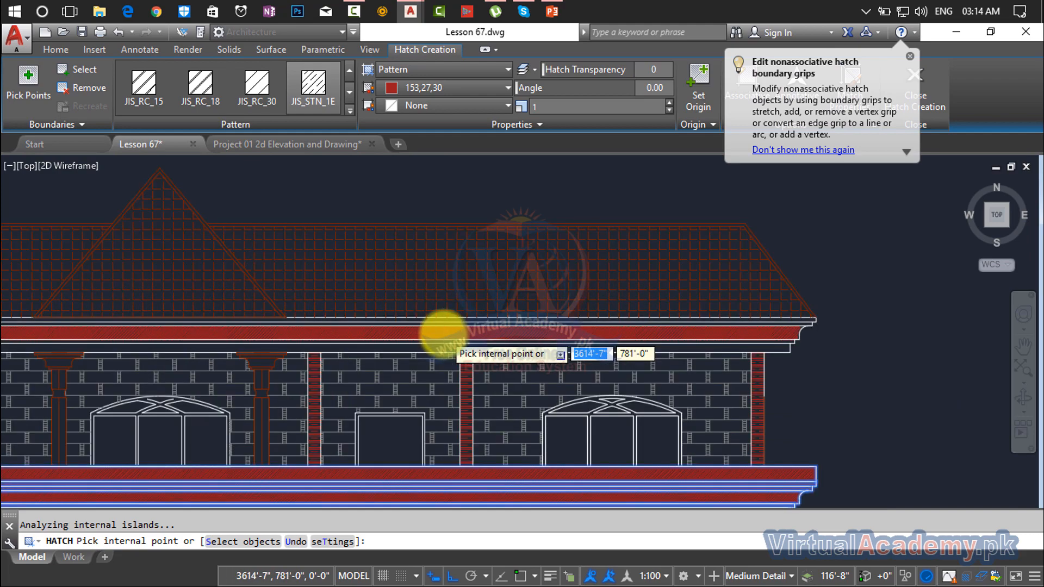
pyautogui.scroll(4, 443, 333)
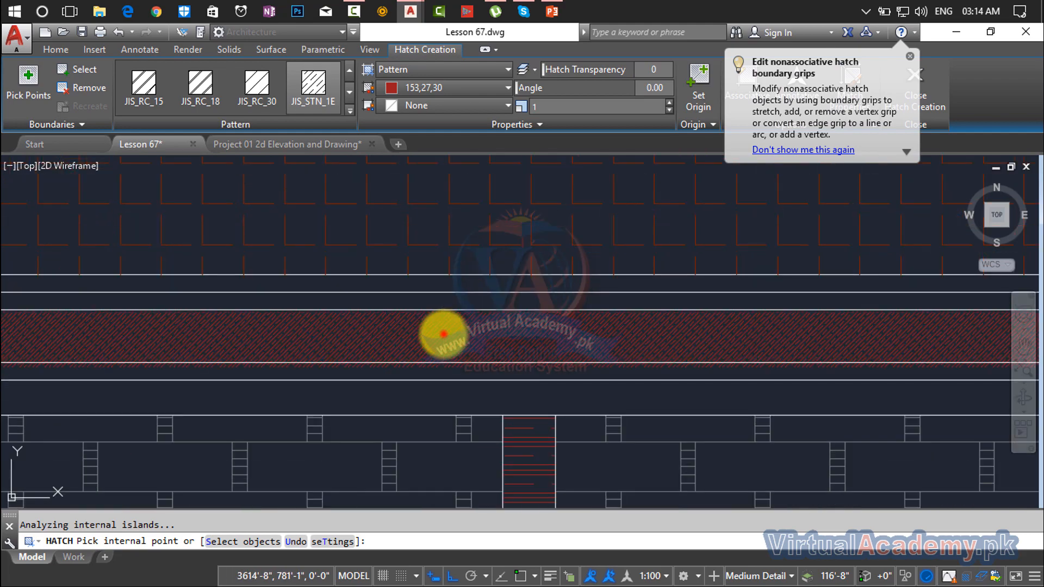
pyautogui.click(444, 301)
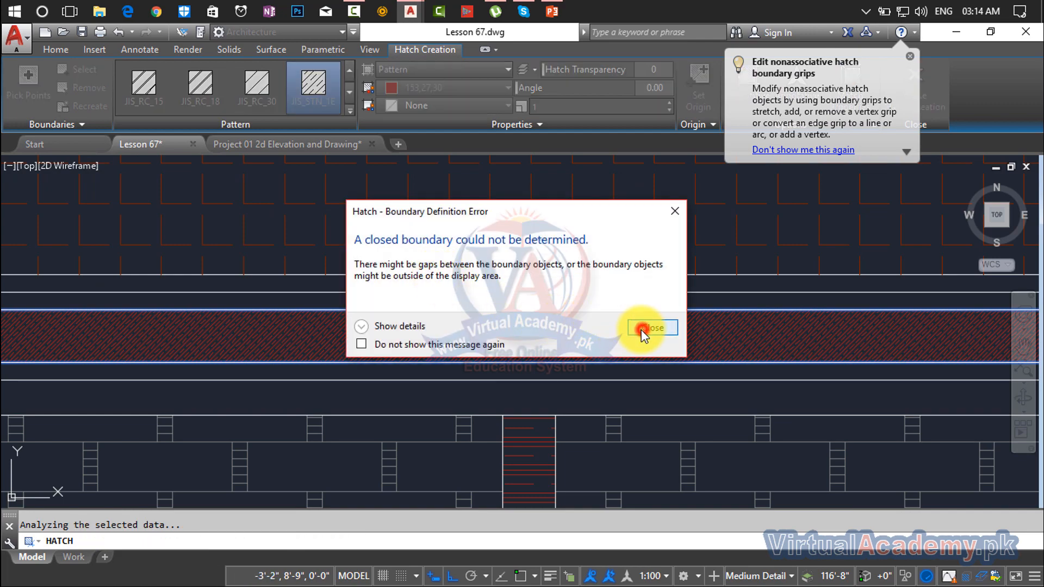
pyautogui.click(652, 328)
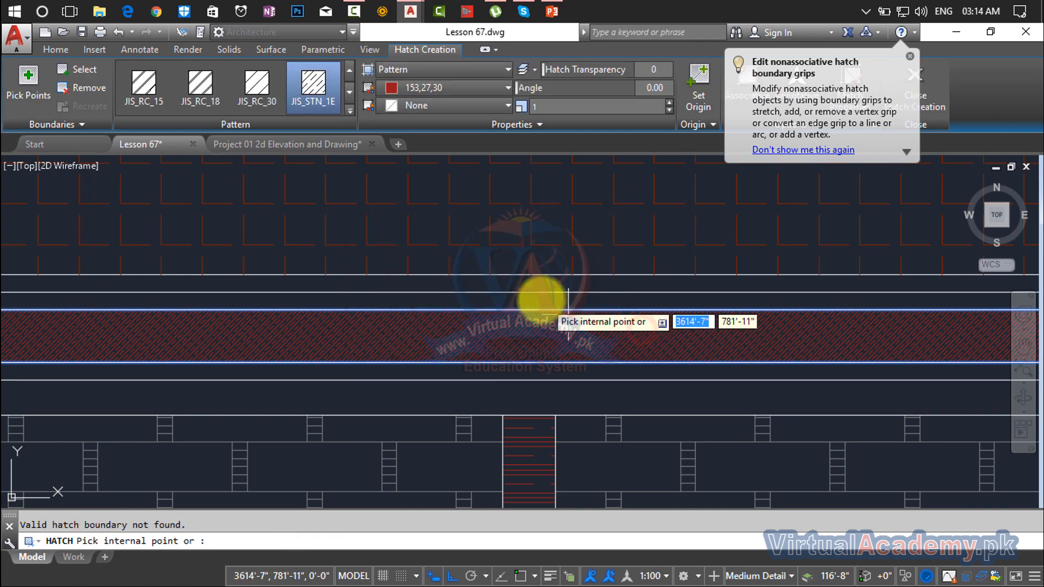
pyautogui.click(535, 285)
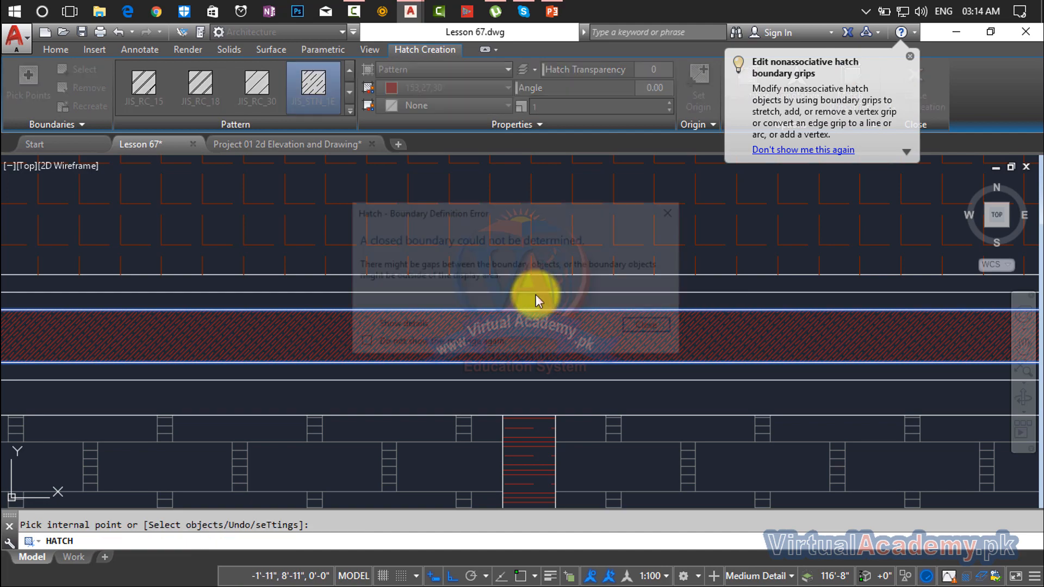
pyautogui.click(651, 328)
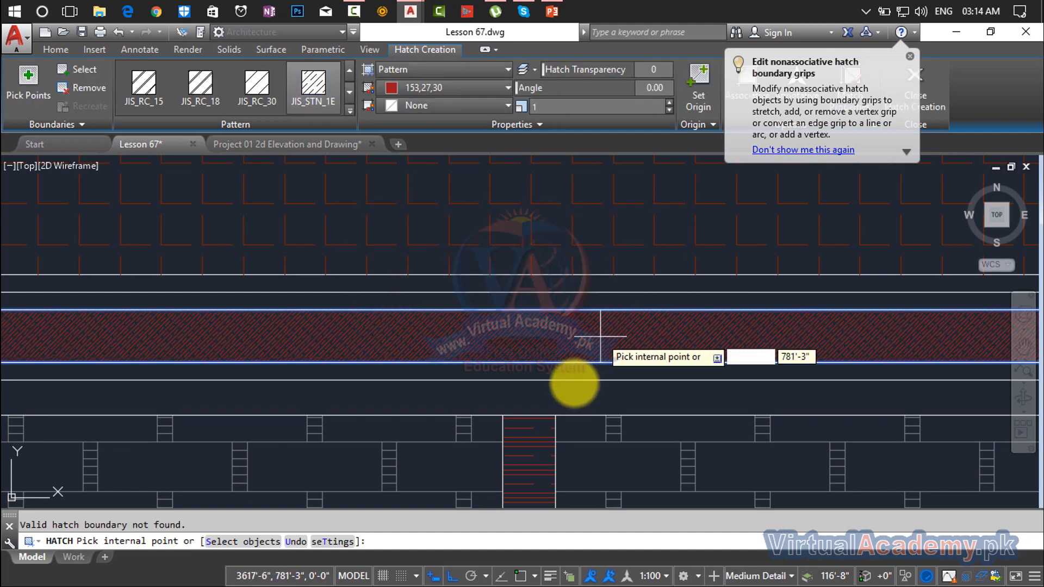
pyautogui.press('Return')
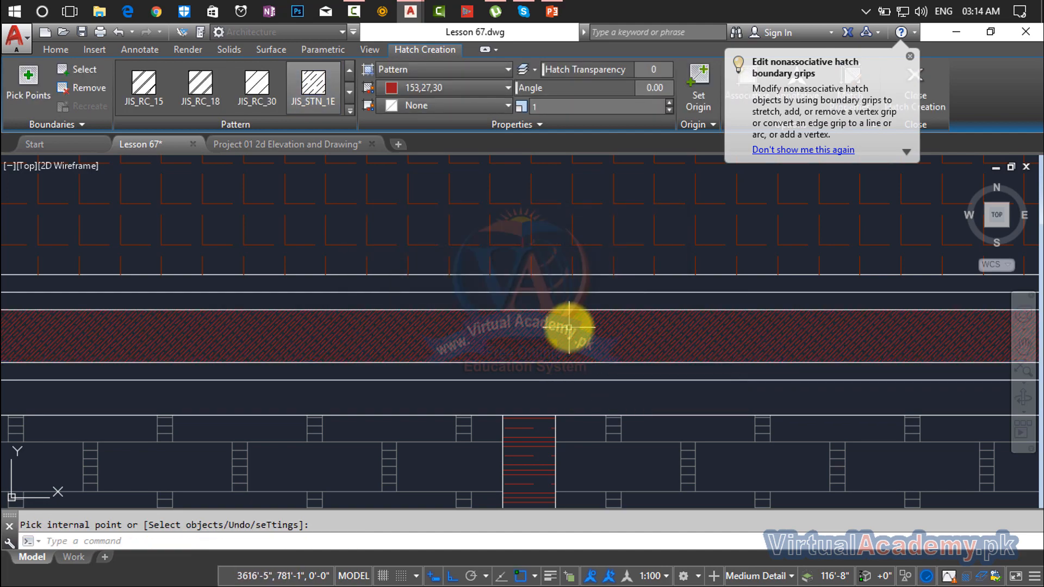
pyautogui.scroll(-4, 568, 326)
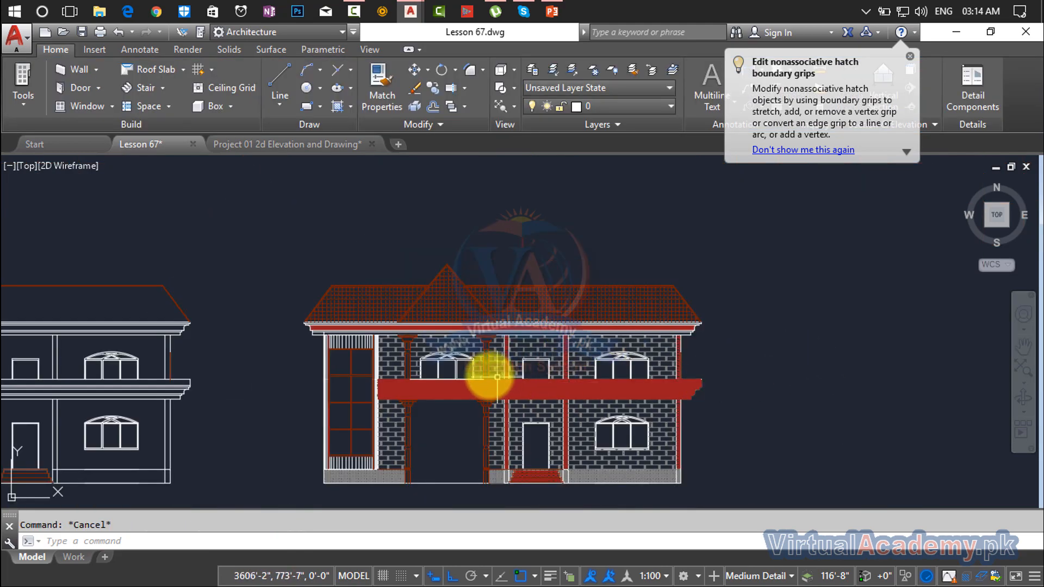
# Erase the line segment under the upper-floor arched window between the two columns.
pyautogui.scroll(8, 448, 380)
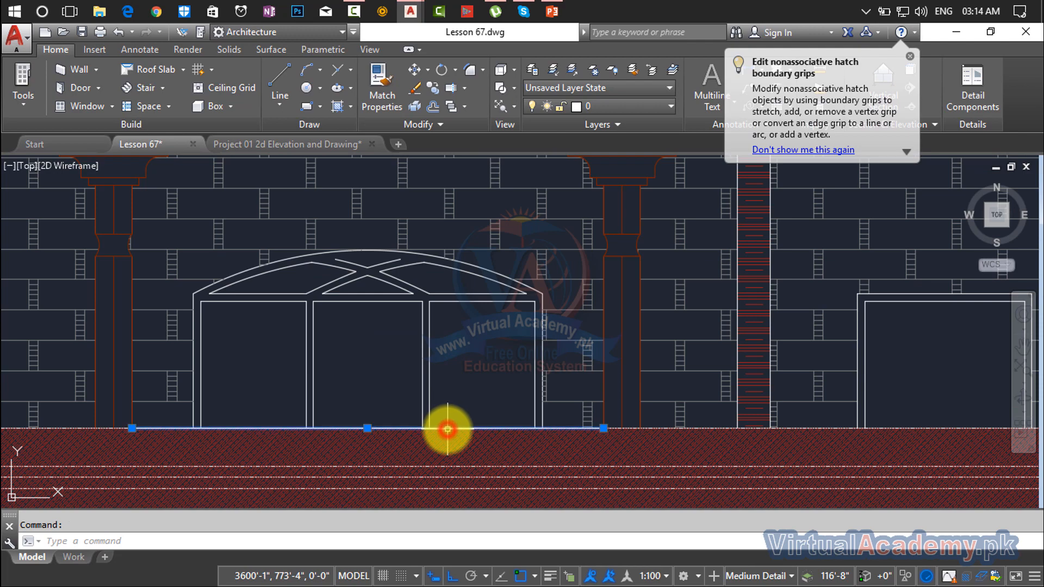
pyautogui.press('Delete')
pyautogui.scroll(-5, 507, 396)
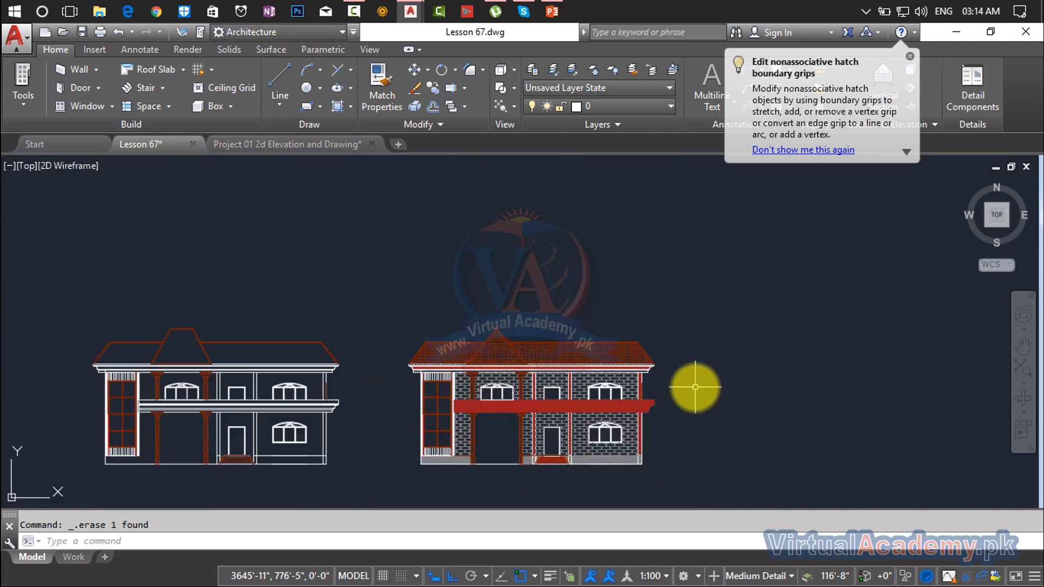
pyautogui.scroll(2, 492, 428)
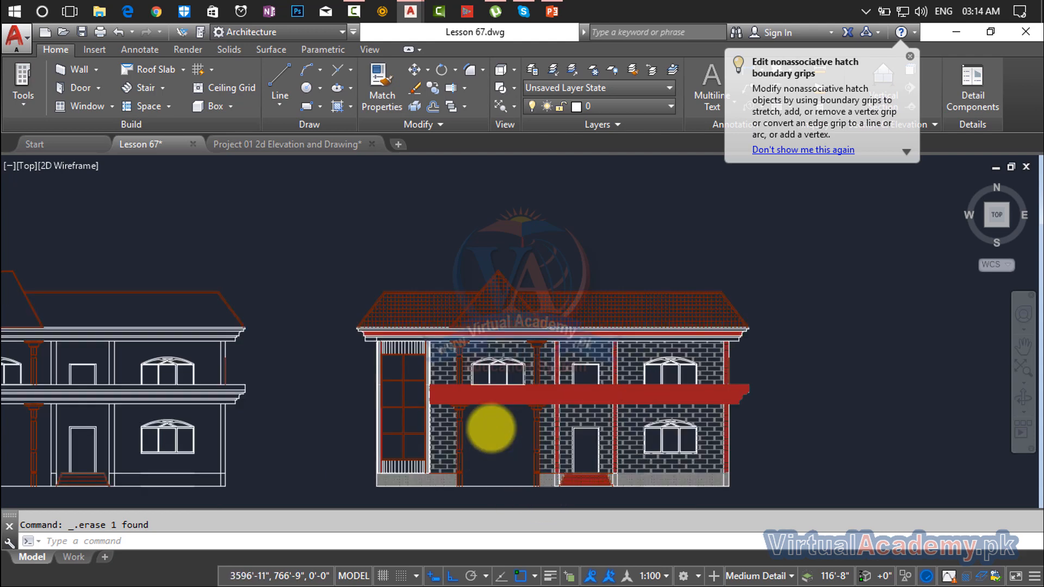
# Start a new hatch on the pointed-gable elevation and set its fill type to Gradient.
pyautogui.scroll(4, 491, 428)
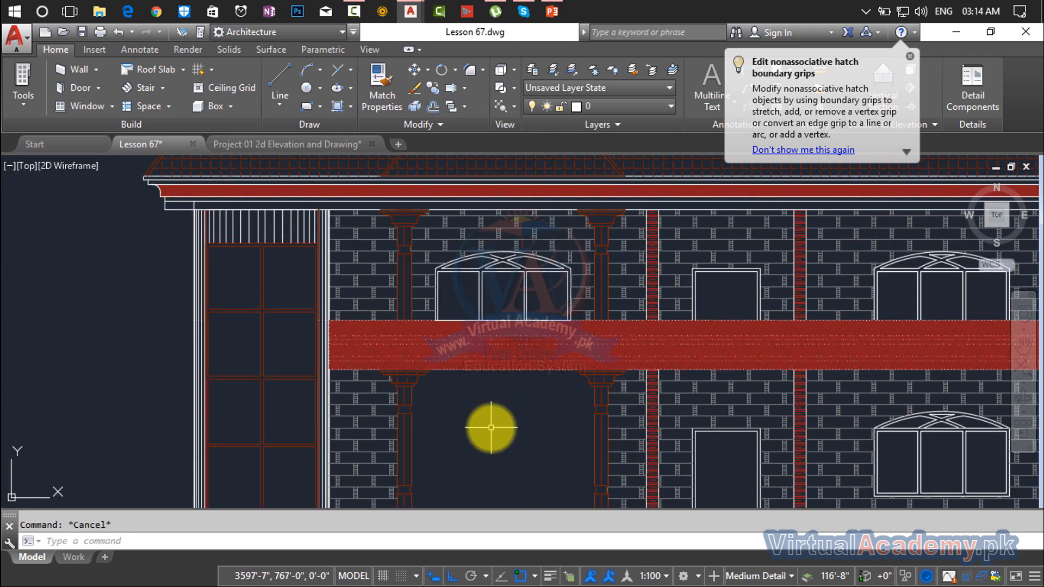
pyautogui.press('Return')
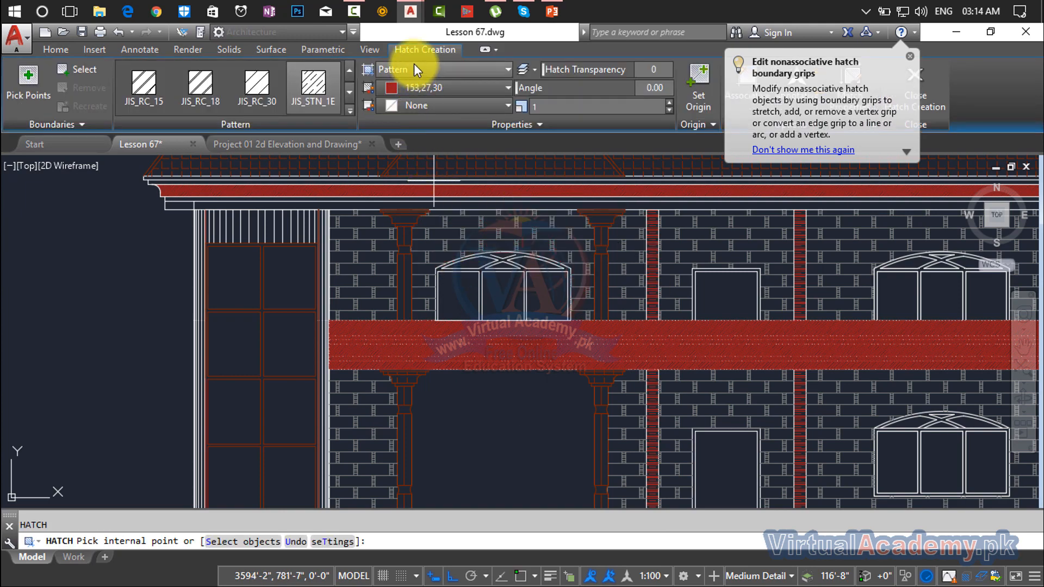
pyautogui.click(423, 88)
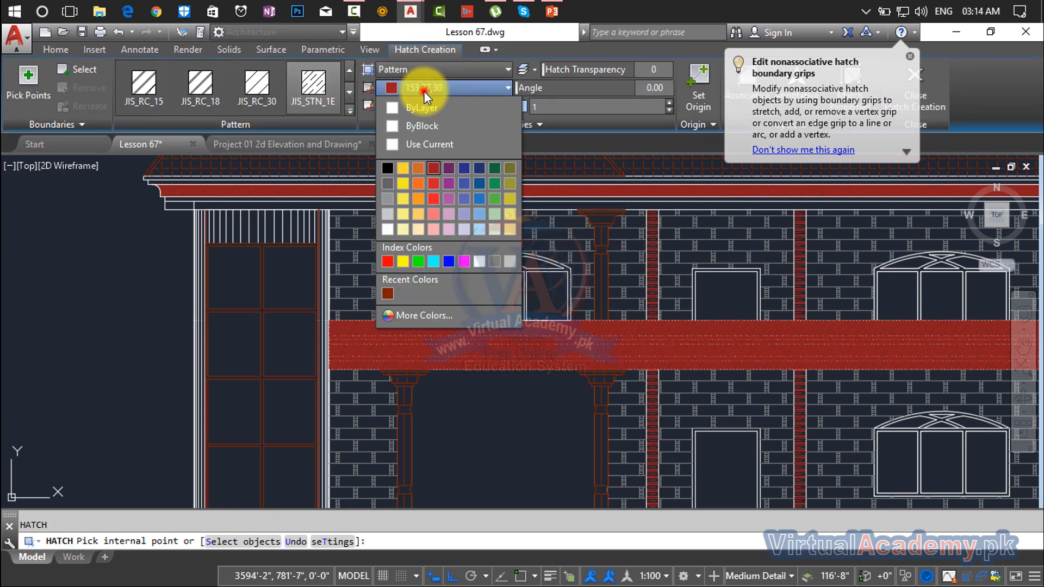
pyautogui.click(425, 88)
pyautogui.click(429, 71)
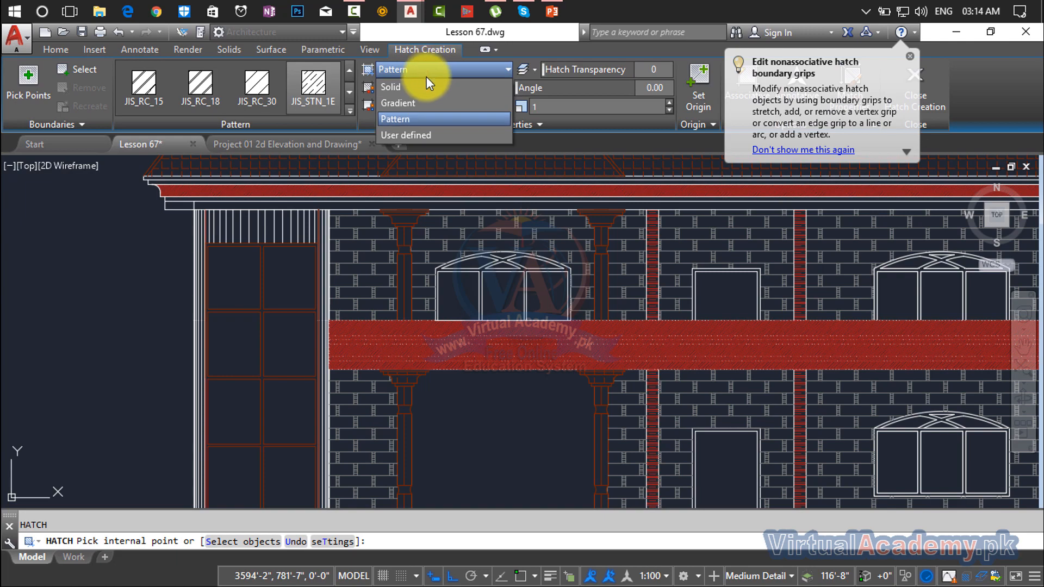
pyautogui.click(423, 87)
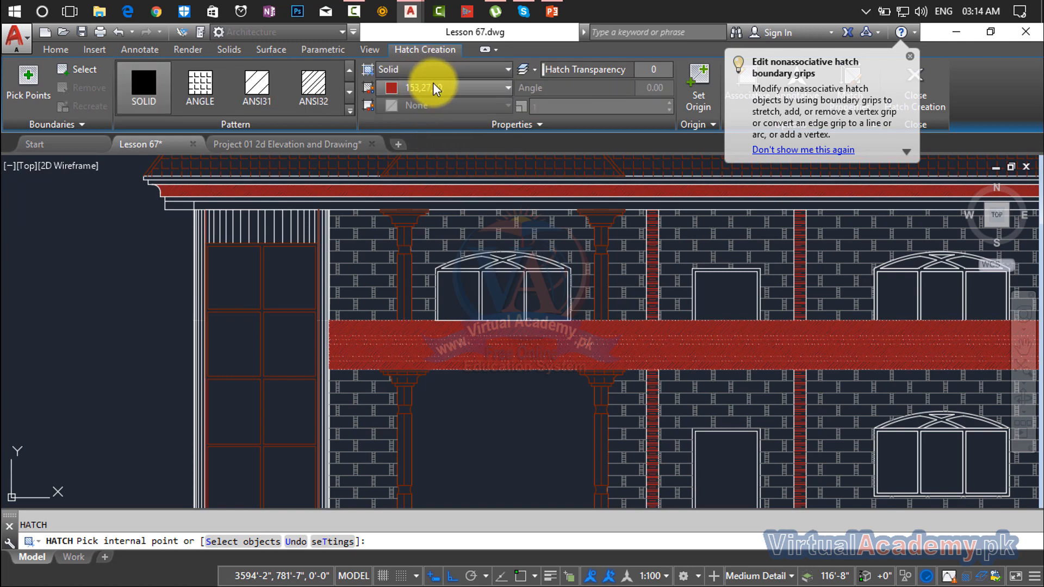
pyautogui.click(435, 87)
pyautogui.click(436, 73)
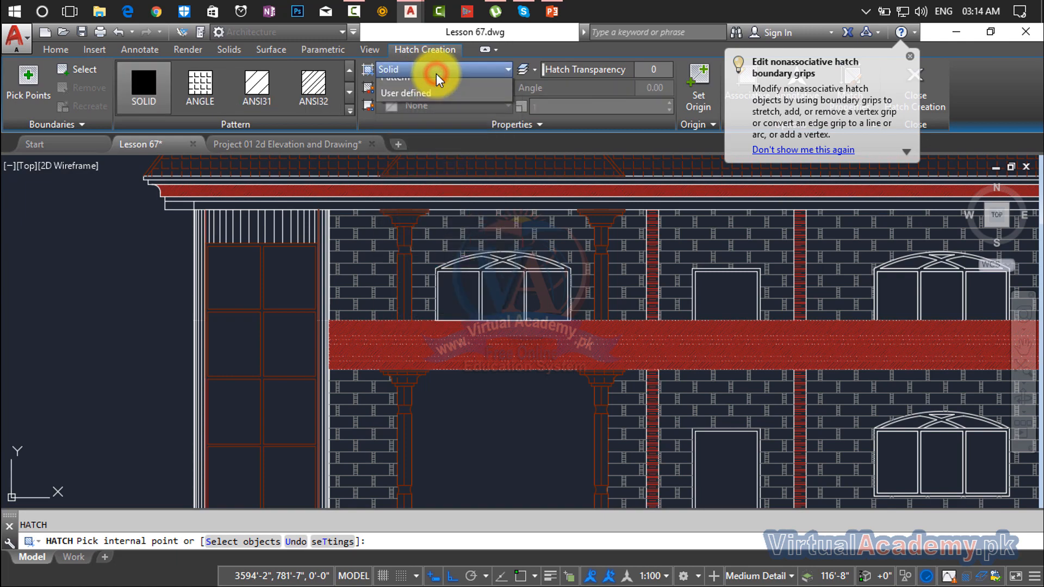
pyautogui.click(436, 72)
pyautogui.click(429, 102)
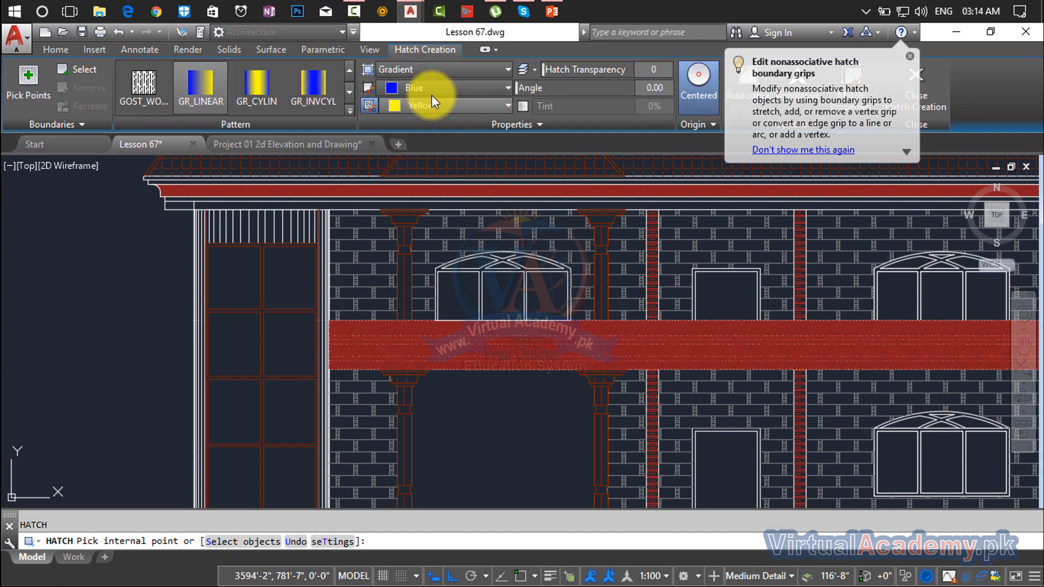
# Choose the GR_INVCUR gradient and set its first colour to dark red 153,27,30.
pyautogui.click(348, 98)
pyautogui.click(347, 97)
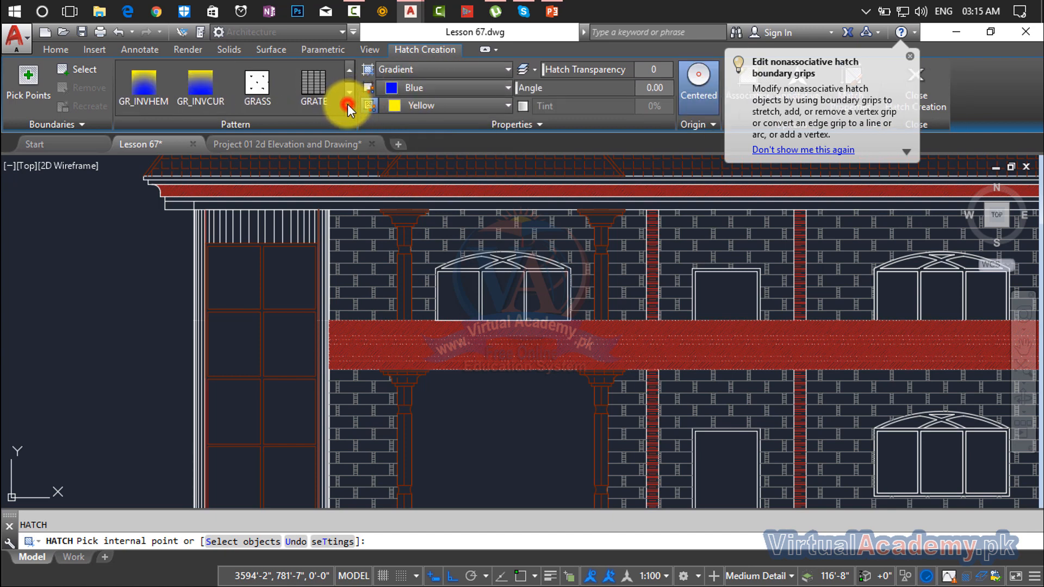
pyautogui.click(208, 88)
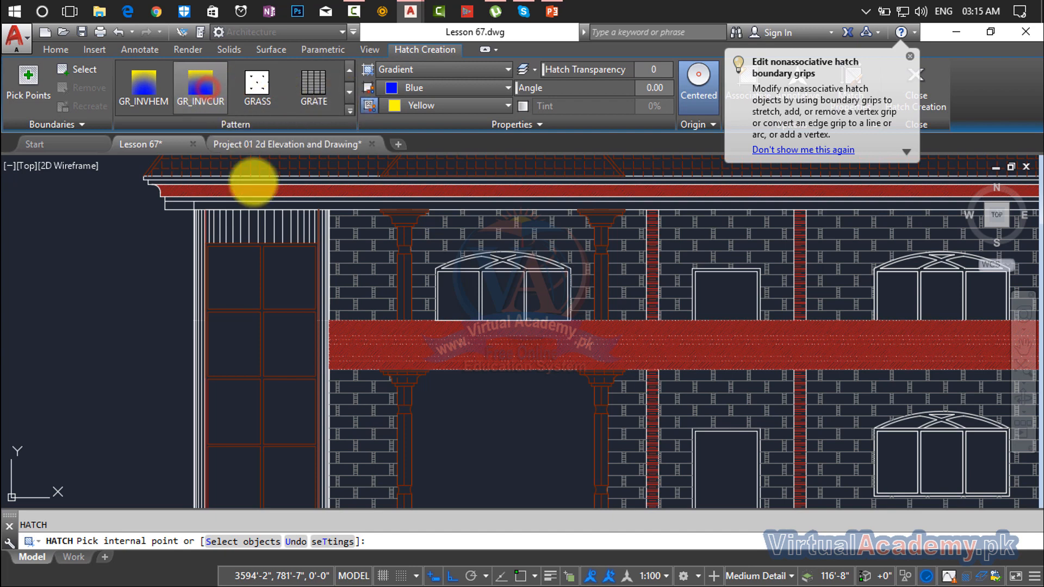
pyautogui.click(393, 89)
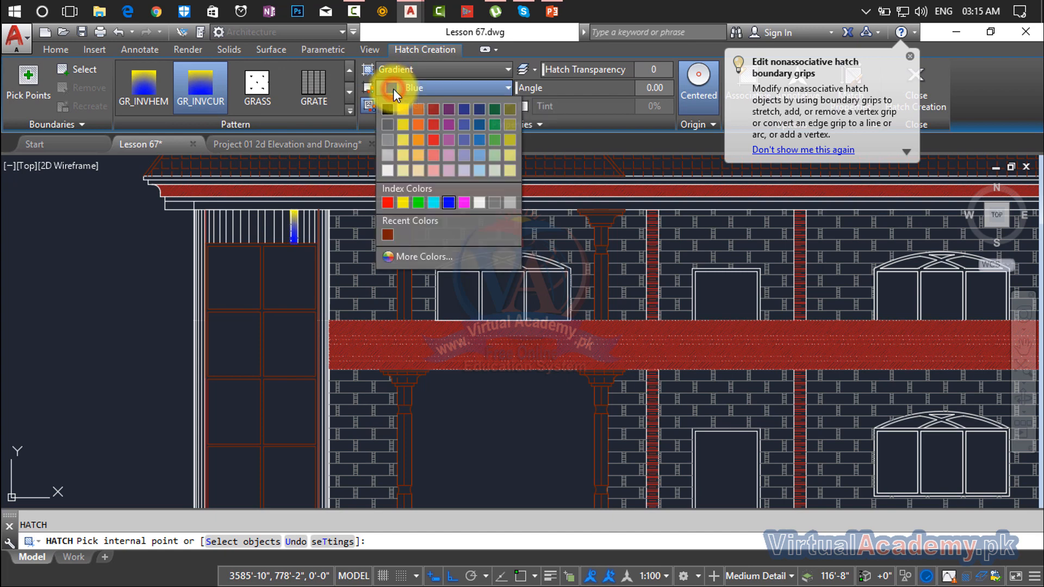
pyautogui.click(431, 109)
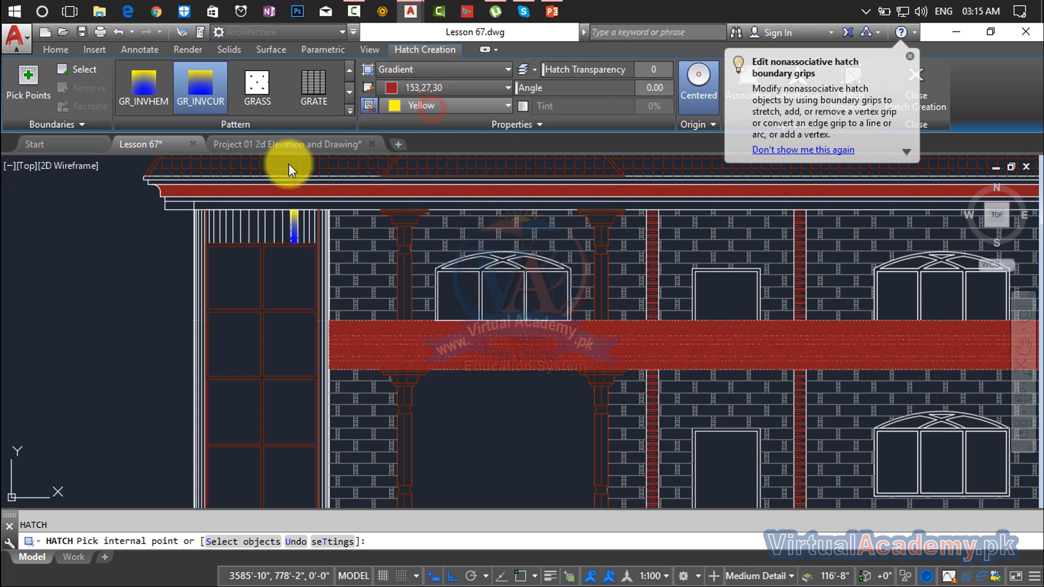
# Fill the eight panes of the tall window beside the columns with the dark red and yellow gradient.
pyautogui.click(289, 275)
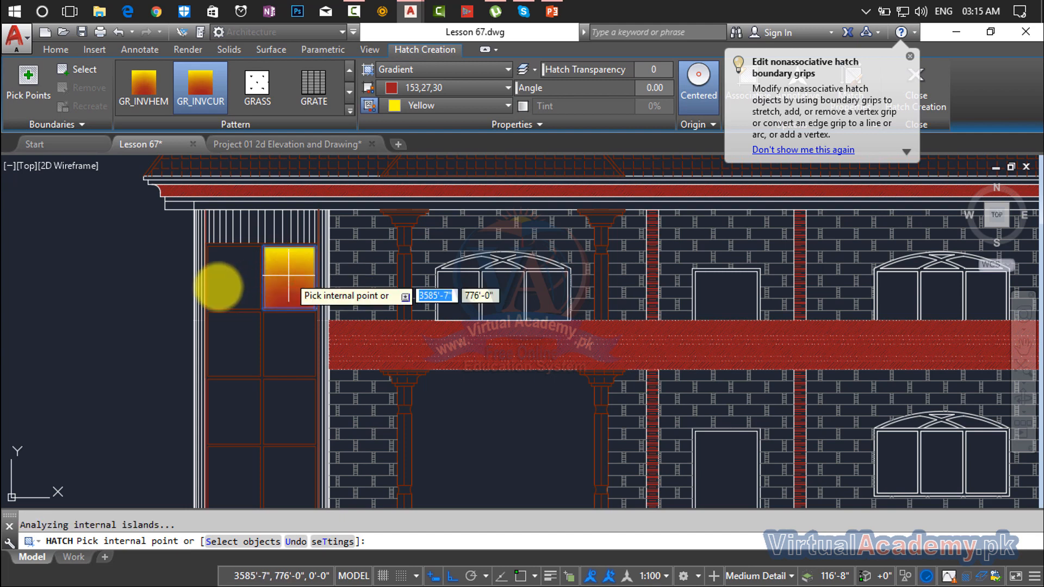
pyautogui.click(221, 269)
pyautogui.click(226, 359)
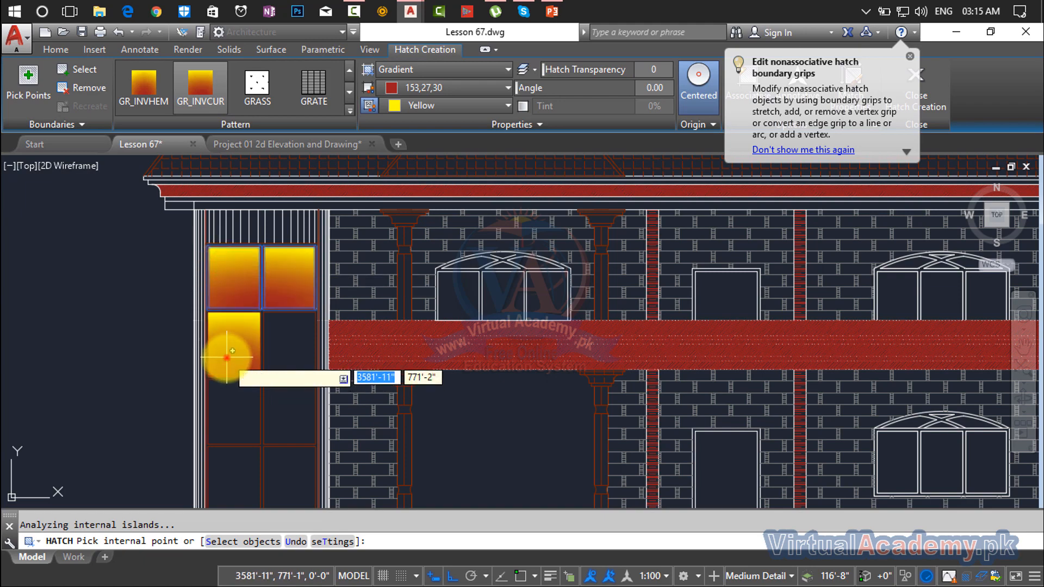
pyautogui.click(291, 345)
pyautogui.moveTo(288, 329); pyautogui.dragTo(365, 157, button='middle')
pyautogui.click(300, 229)
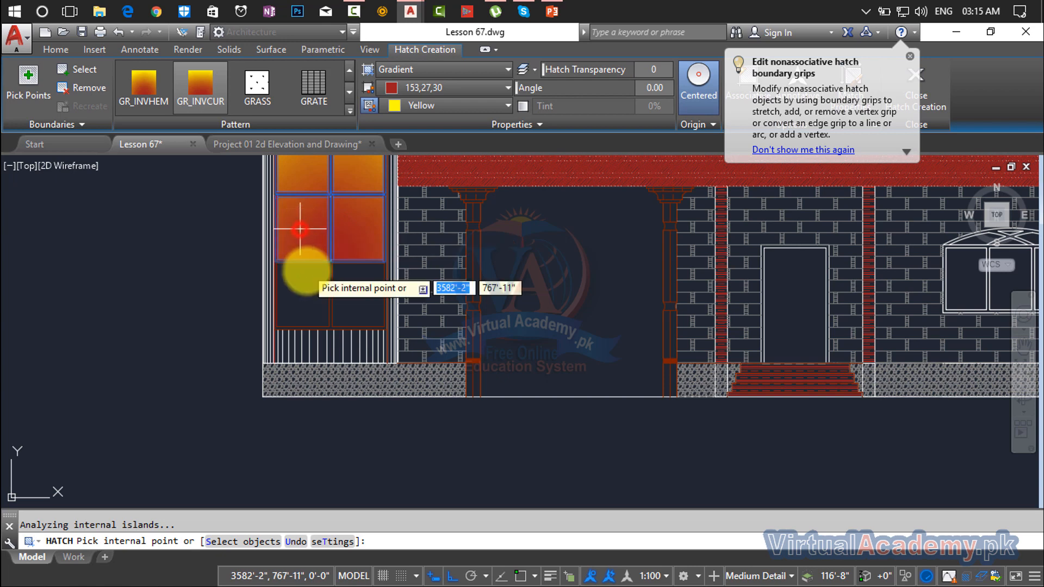
pyautogui.click(301, 286)
pyautogui.click(336, 281)
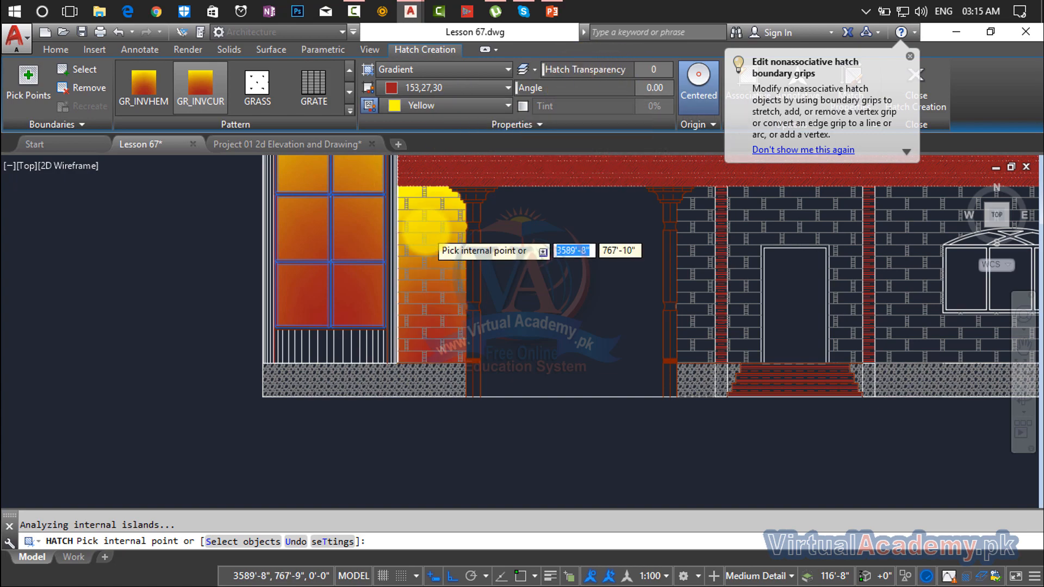
# Extend the gradient to the three panes of the upper-floor arched window between the columns and finish the hatch.
pyautogui.scroll(-3, 443, 232)
pyautogui.scroll(6, 338, 329)
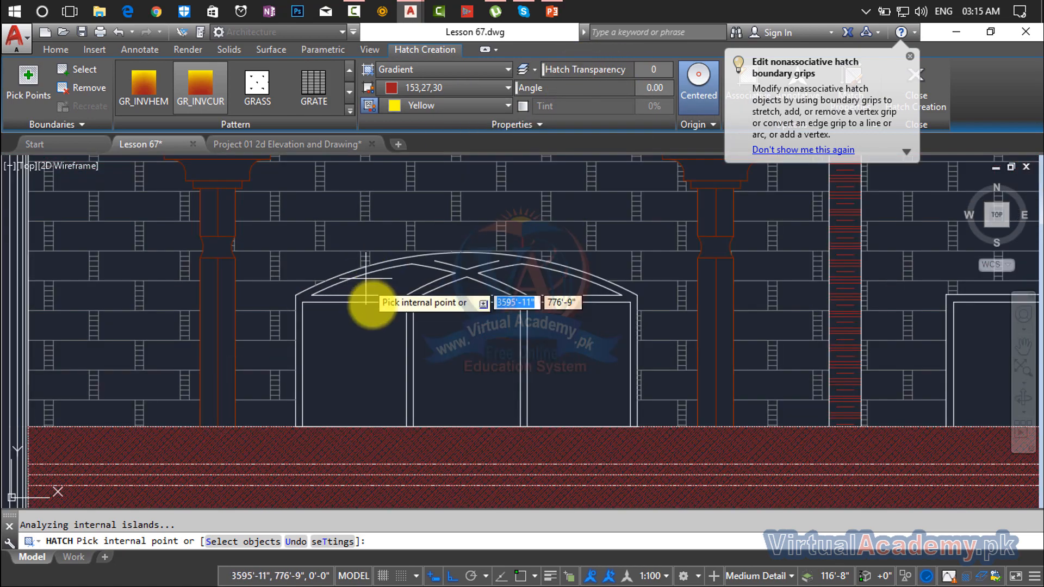
pyautogui.click(380, 334)
pyautogui.click(456, 327)
pyautogui.click(564, 338)
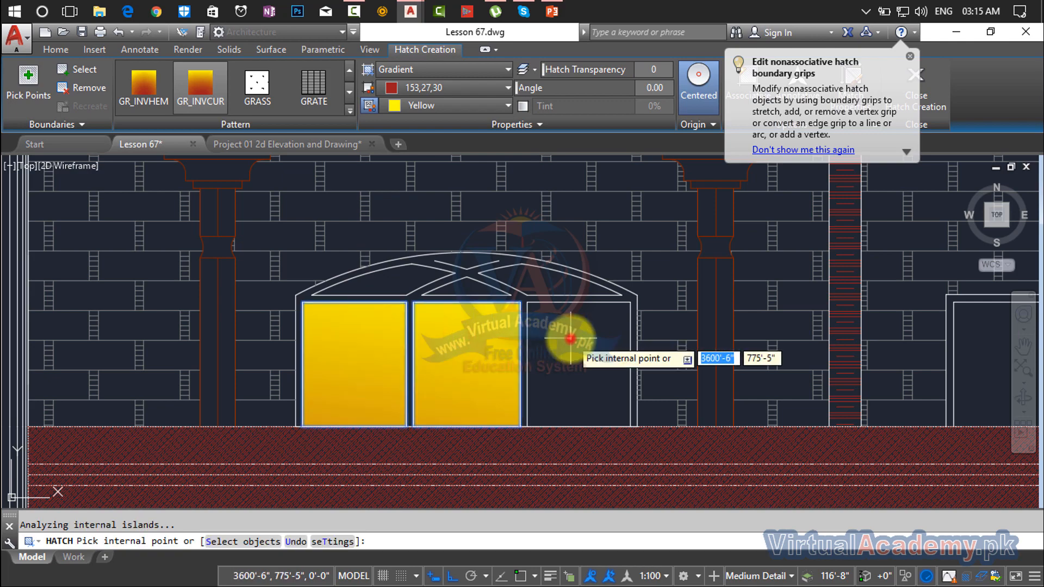
pyautogui.click(462, 107)
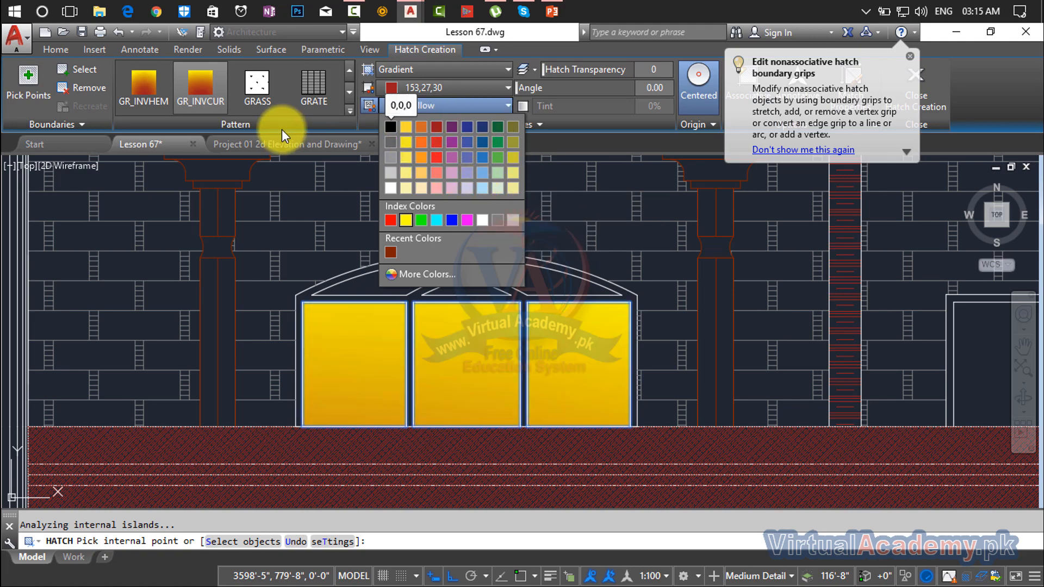
pyautogui.scroll(-4, 353, 163)
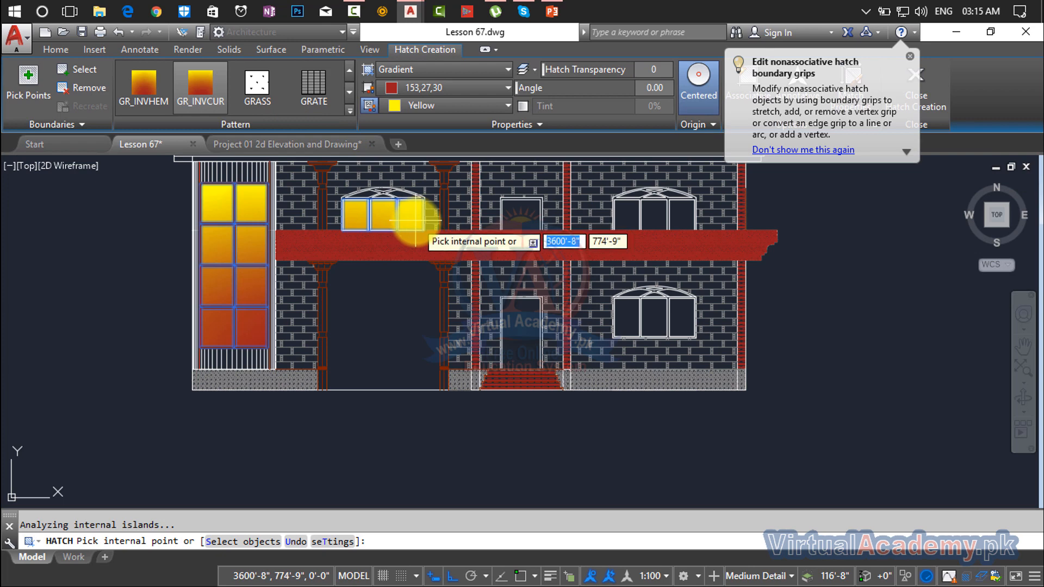
pyautogui.press('Escape')
pyautogui.click(412, 216)
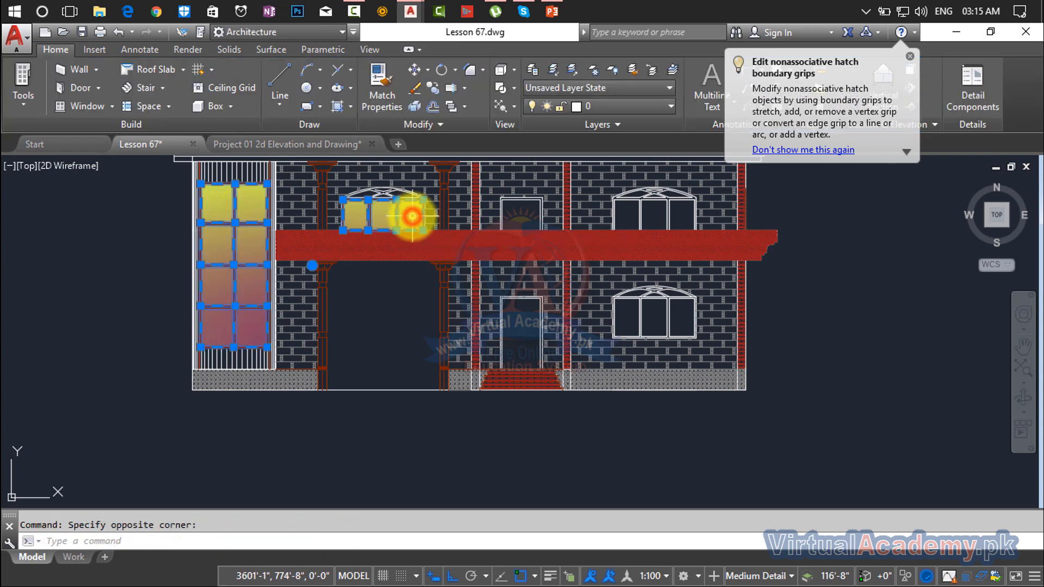
pyautogui.press('Escape')
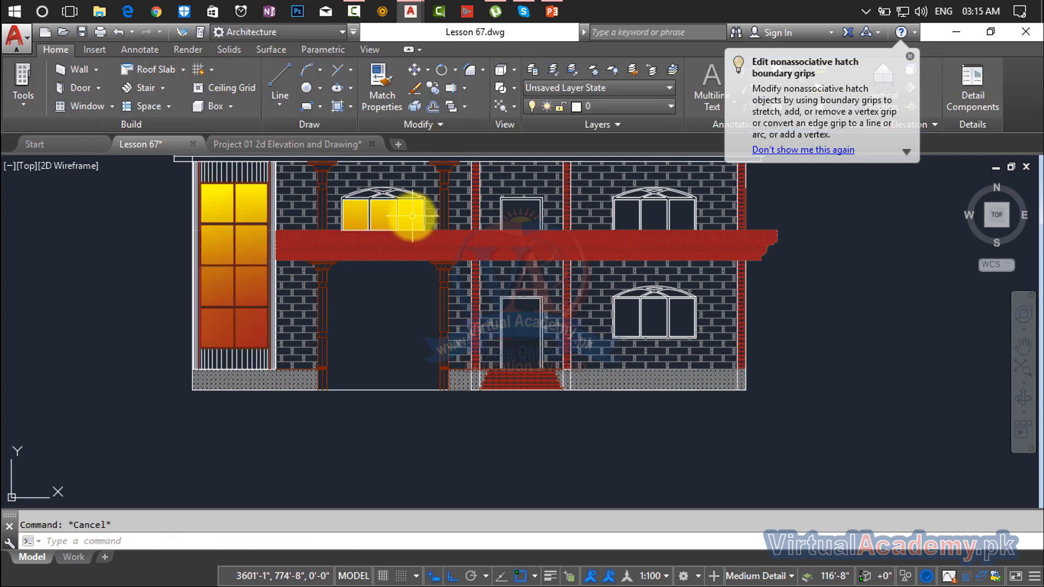
# Fill the three panes of the upper-floor arched window between the columns with a solid hatch in dark red 153,27,30.
pyautogui.press('Return')
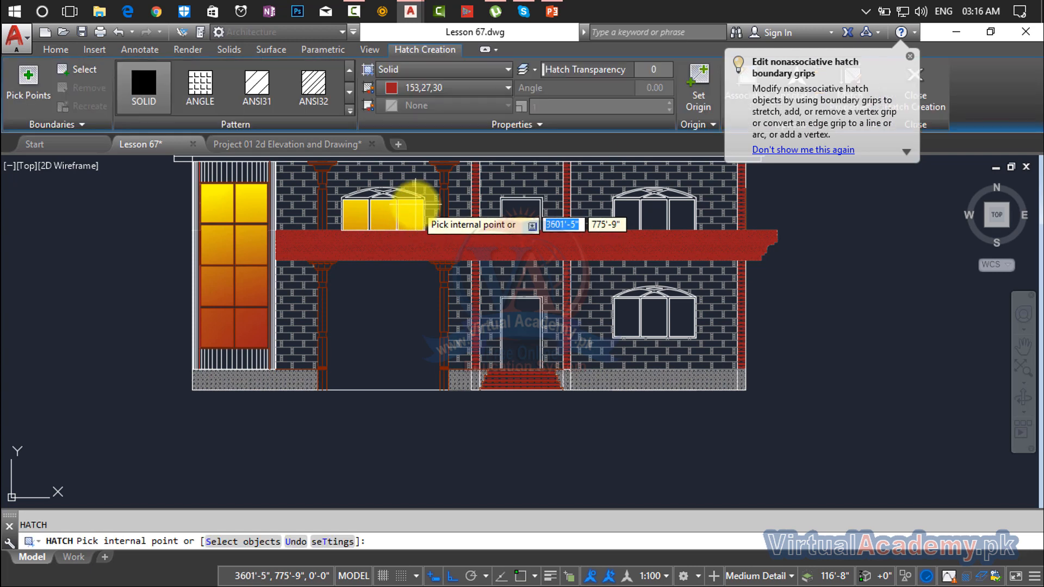
pyautogui.click(403, 89)
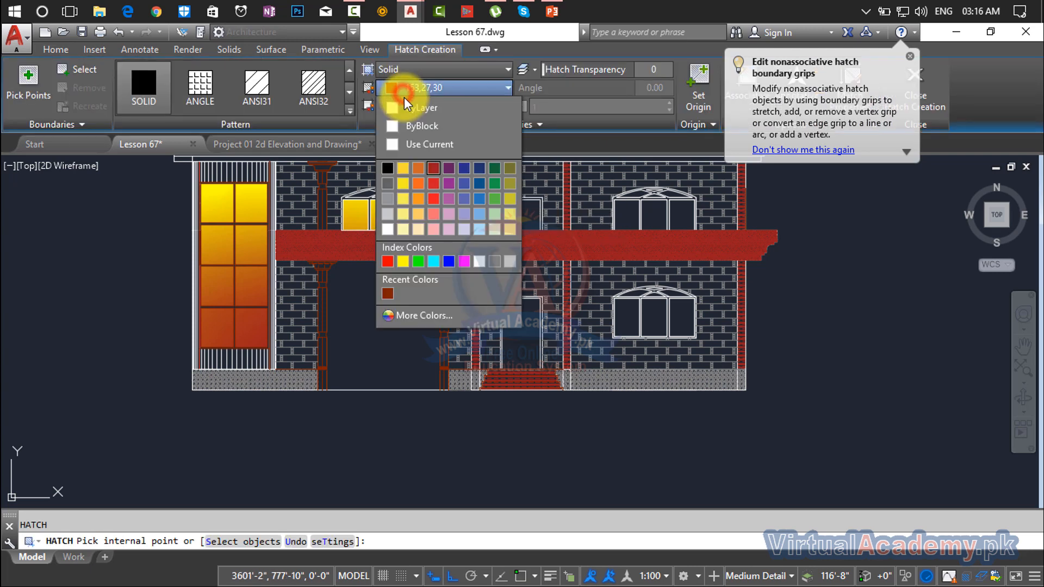
pyautogui.click(430, 172)
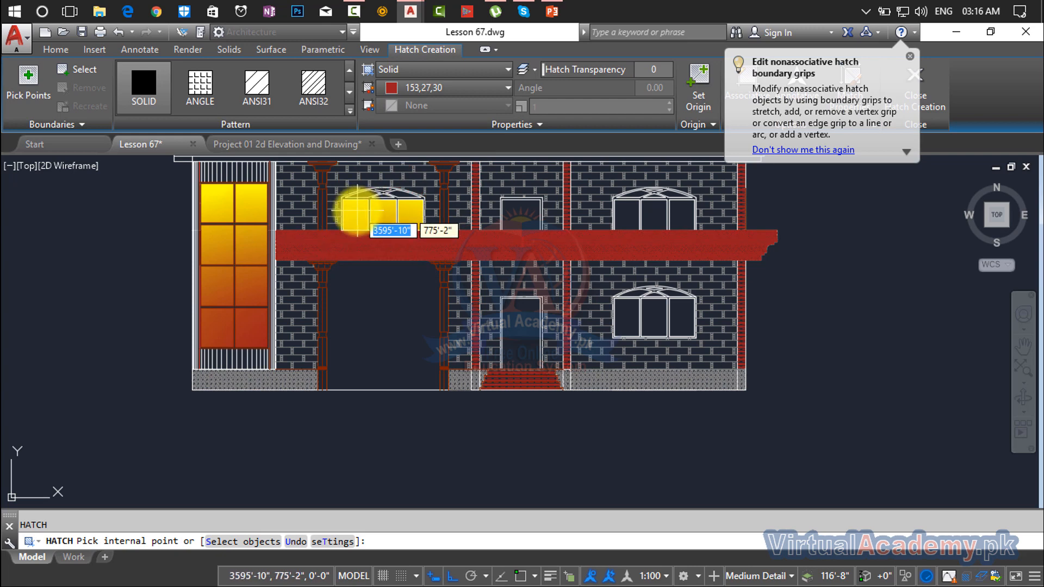
pyautogui.click(356, 209)
pyautogui.click(386, 215)
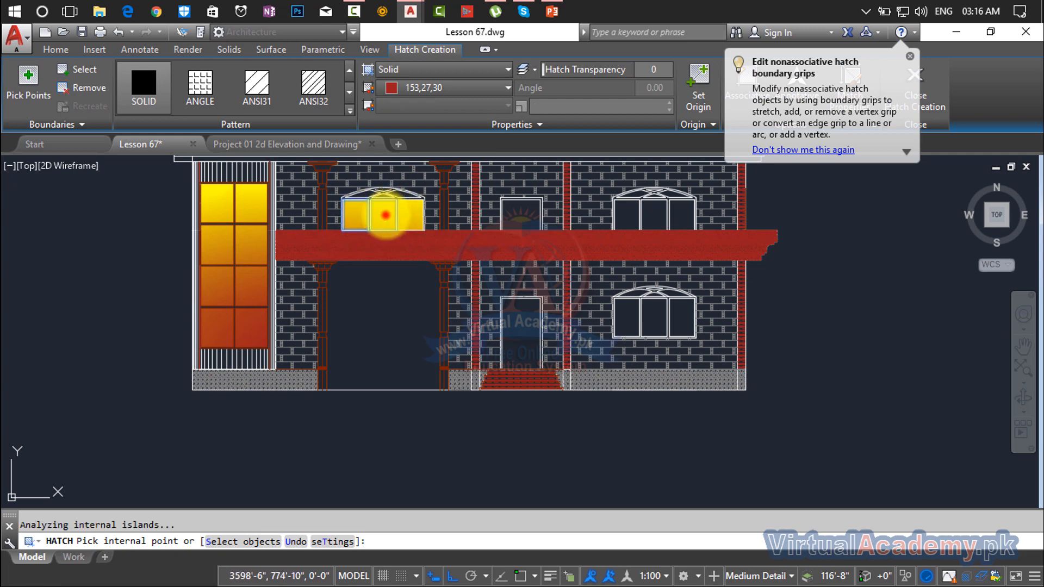
pyautogui.click(420, 215)
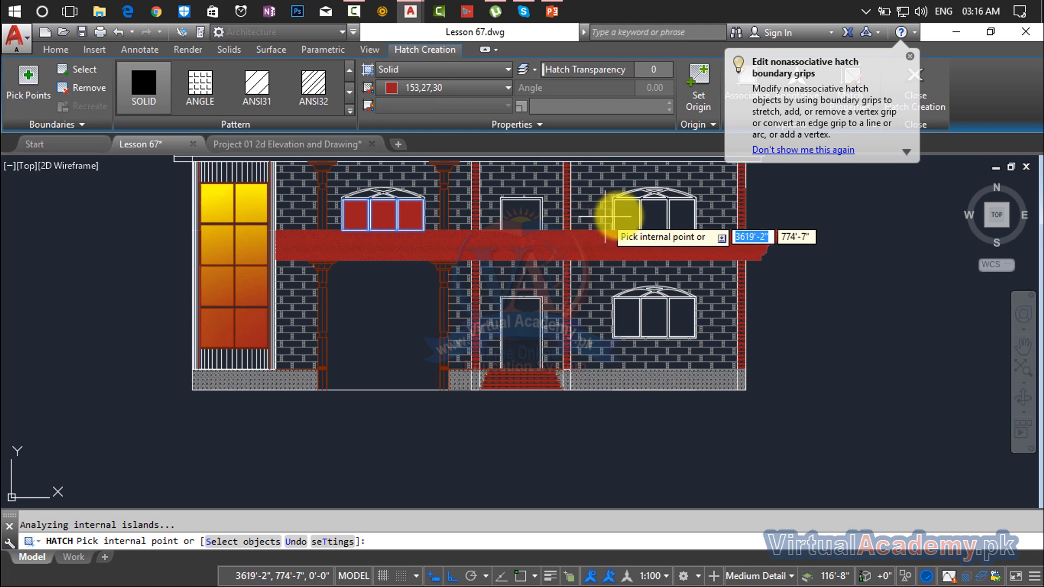
# Extend the solid dark red hatch to the panes of the two arched windows on the outer wall section and finish the hatch.
pyautogui.click(631, 202)
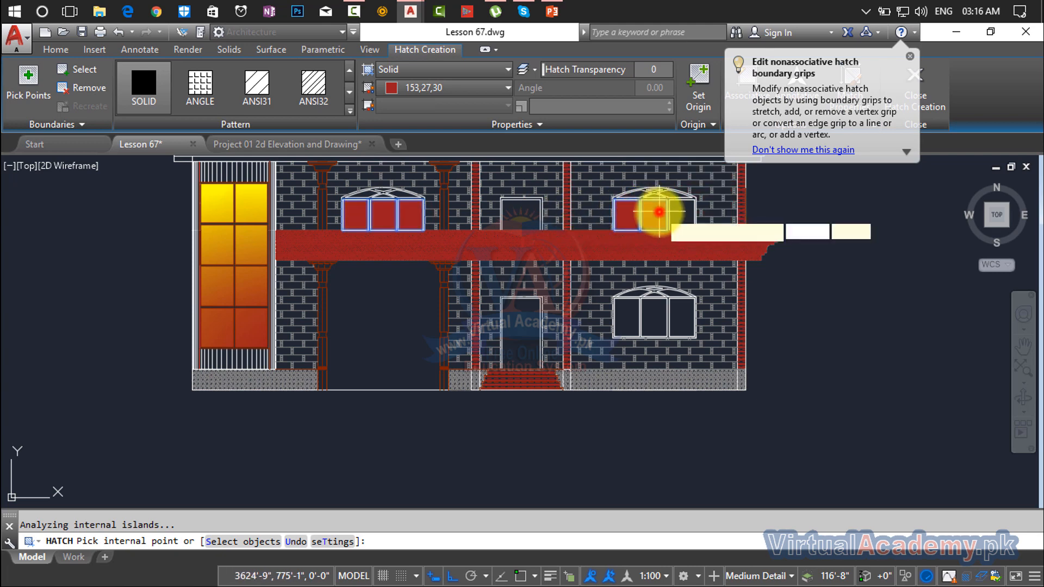
pyautogui.click(656, 210)
pyautogui.click(683, 214)
pyautogui.click(679, 315)
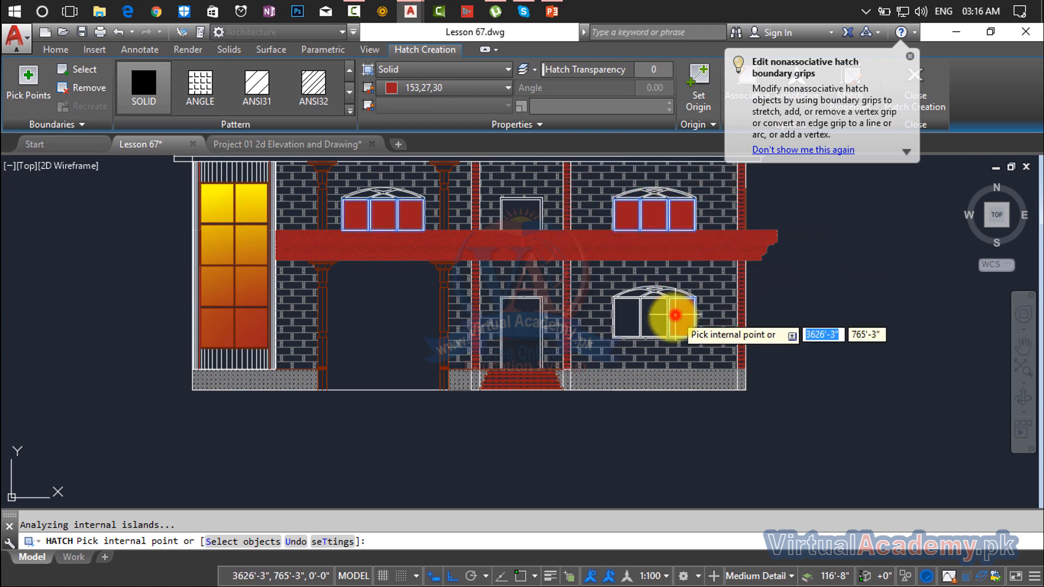
pyautogui.click(647, 318)
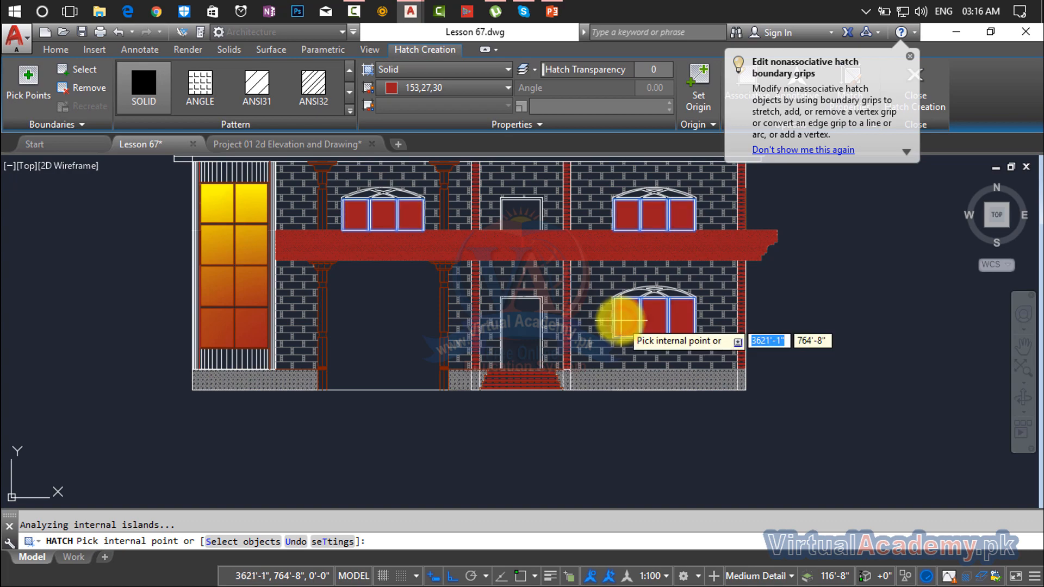
pyautogui.press('Return')
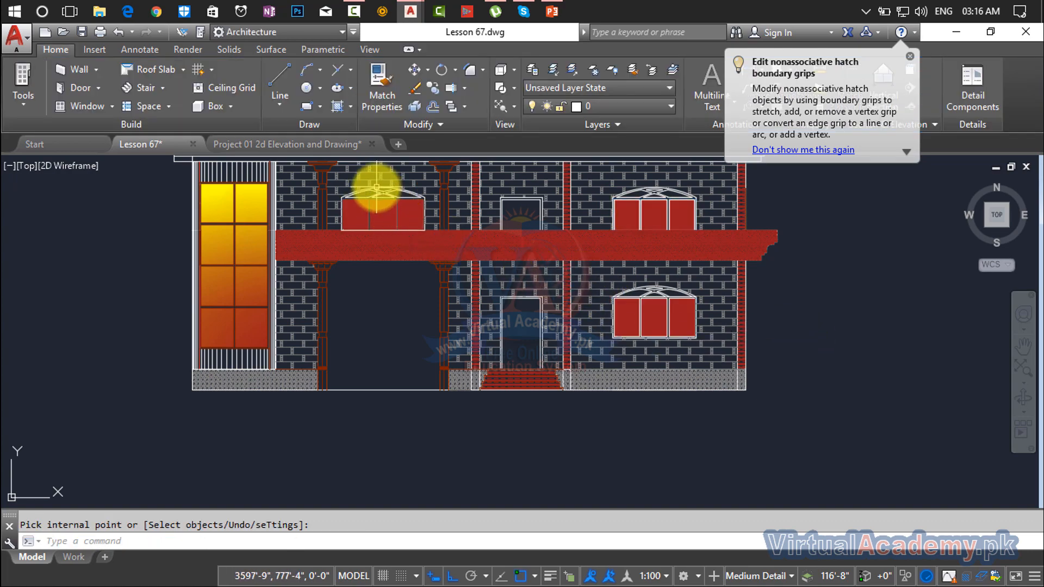
# Fill the frame of the upper-floor arched window between the columns with a solid hatch in purple 169,83,160.
pyautogui.scroll(8, 376, 186)
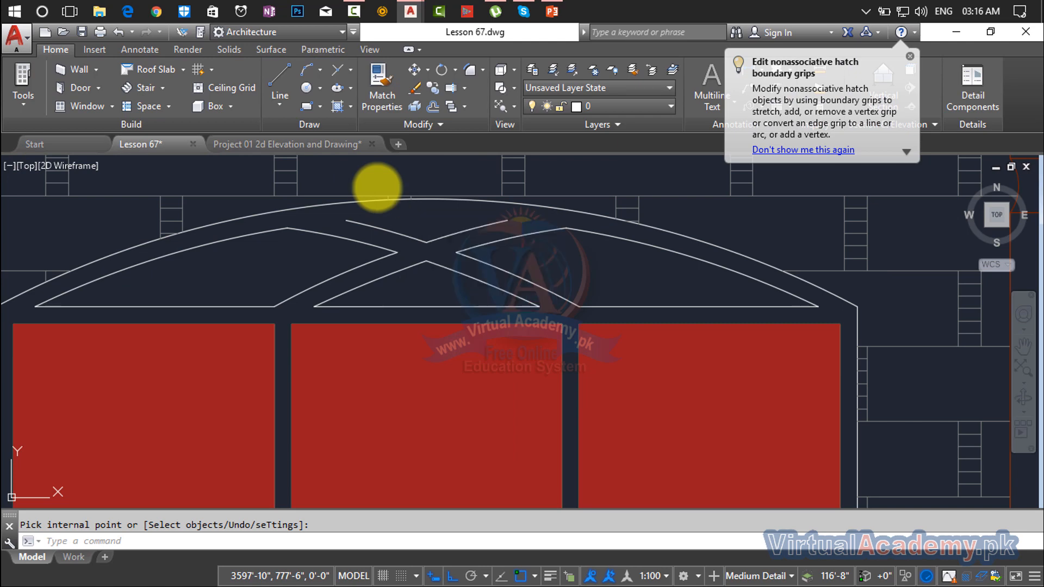
pyautogui.press('Return')
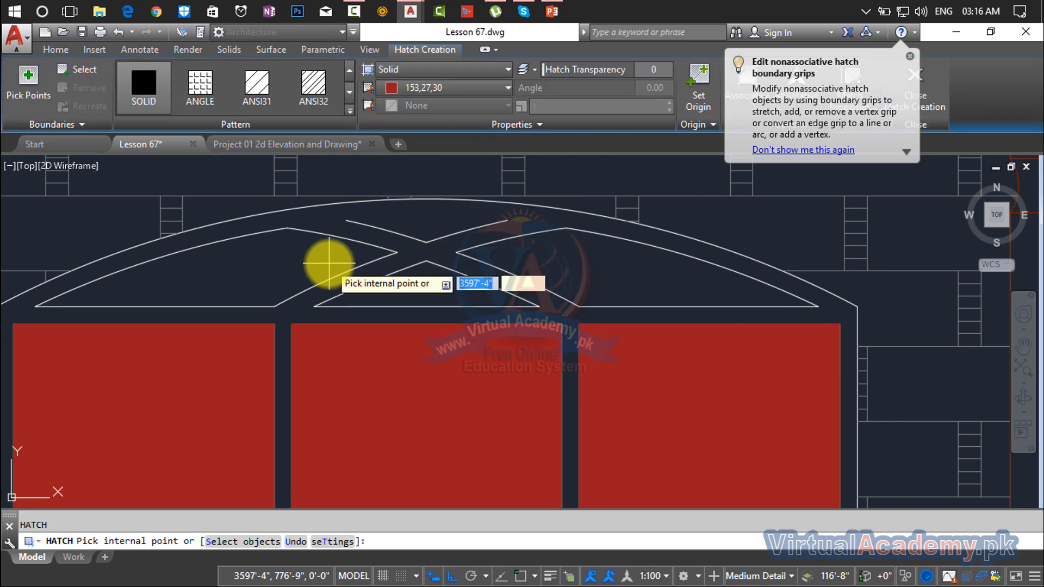
pyautogui.click(329, 264)
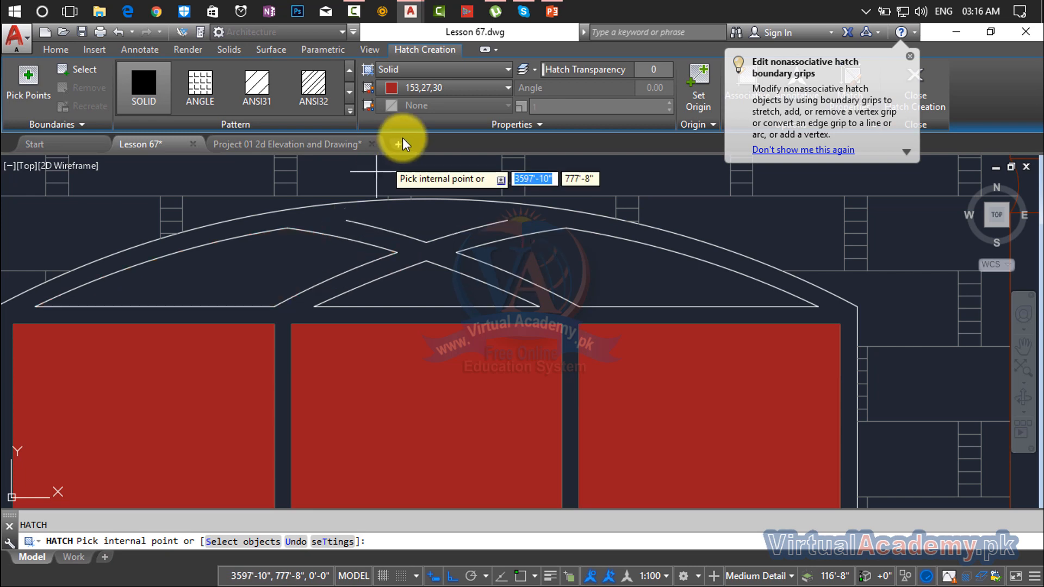
pyautogui.click(417, 88)
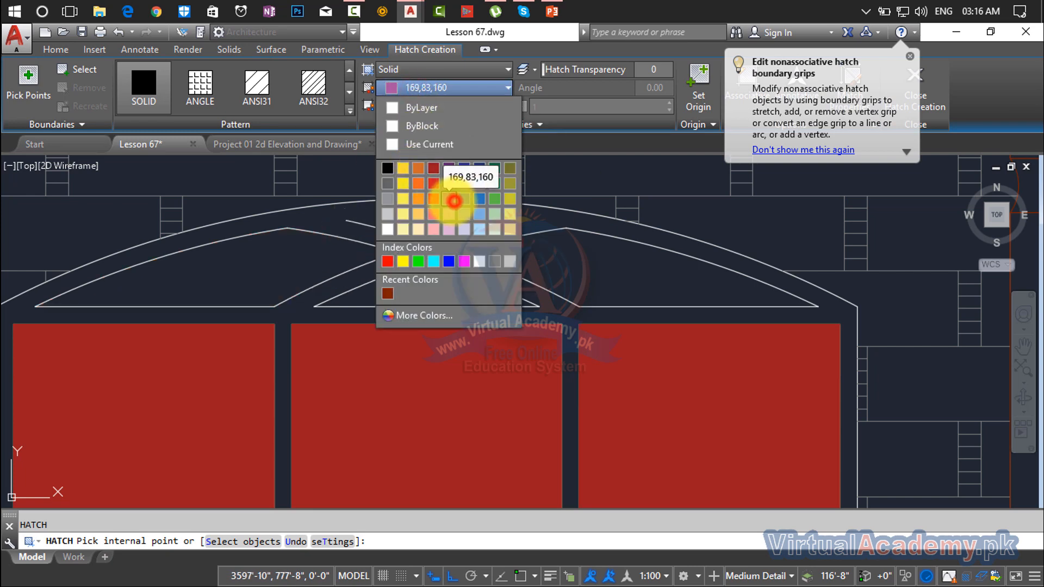
pyautogui.click(454, 201)
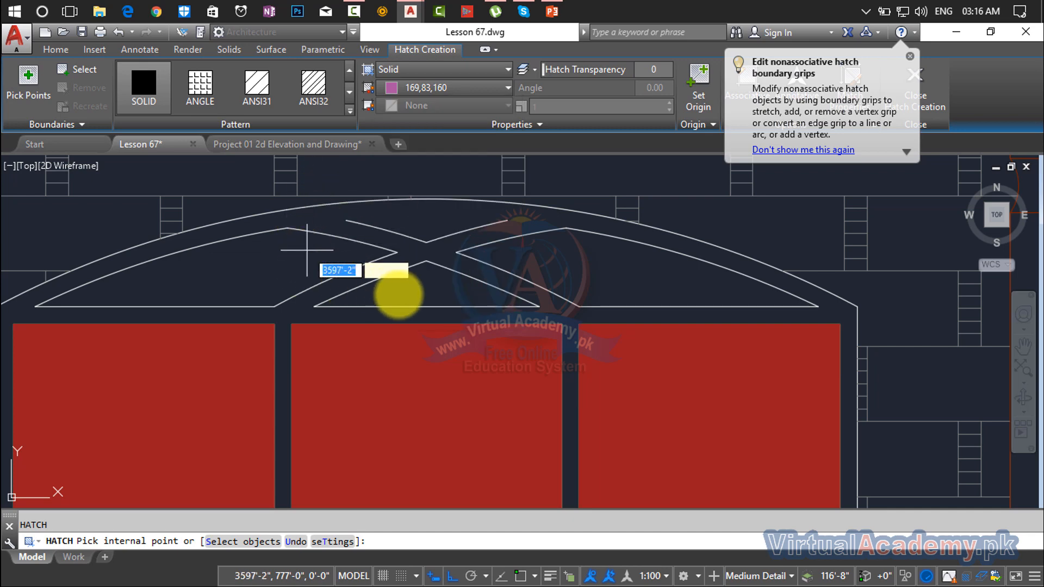
pyautogui.click(307, 250)
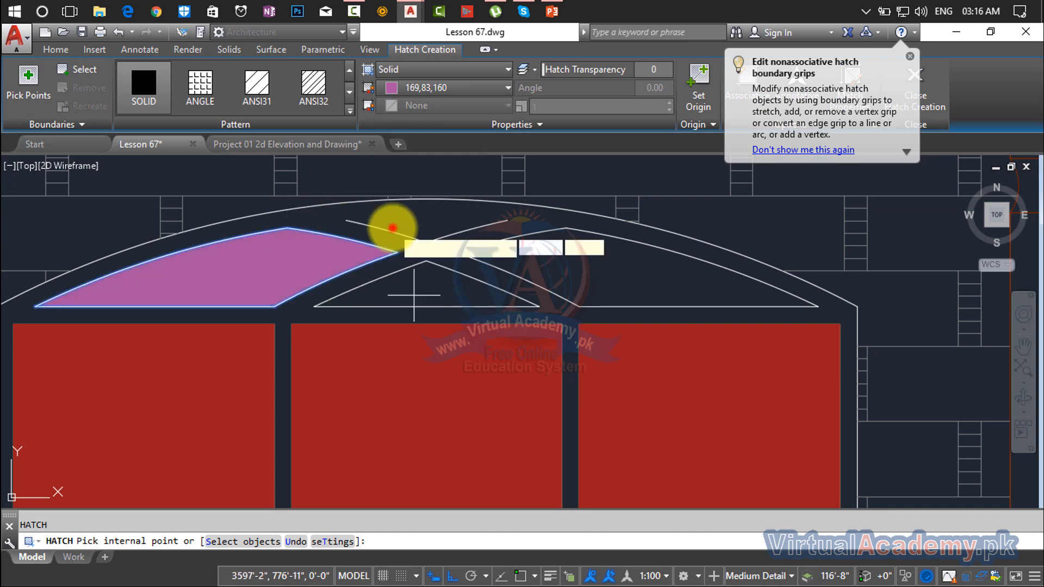
pyautogui.click(413, 289)
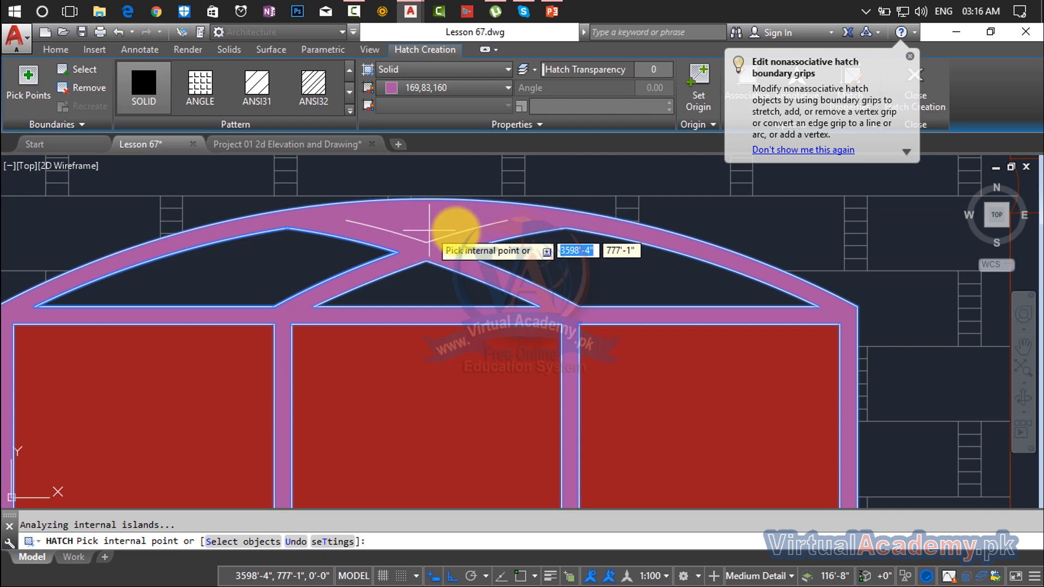
pyautogui.click(485, 221)
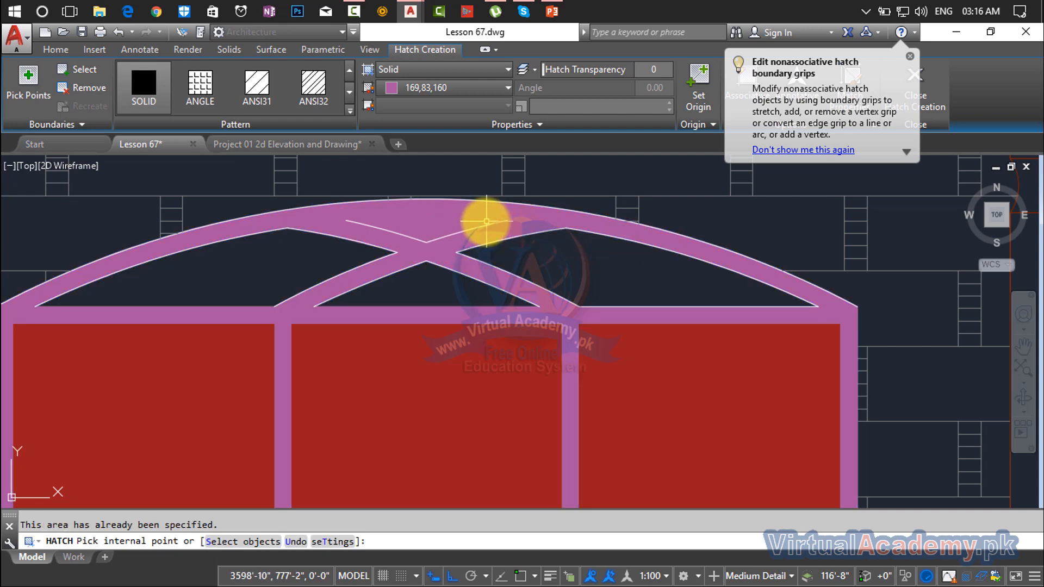
pyautogui.press('Return')
# Hatch the two side segments and the lower centre triangle in the arch of the outer wall's upper-floor window with solid purple 169,83,160.
pyautogui.scroll(-5, 496, 270)
pyautogui.moveTo(521, 295)
pyautogui.mouseDown(button='middle')
pyautogui.moveTo(384, 261)
pyautogui.moveTo(310, 256)
pyautogui.mouseUp(button='middle')
pyautogui.moveTo(597, 280); pyautogui.dragTo(293, 271, button='middle')
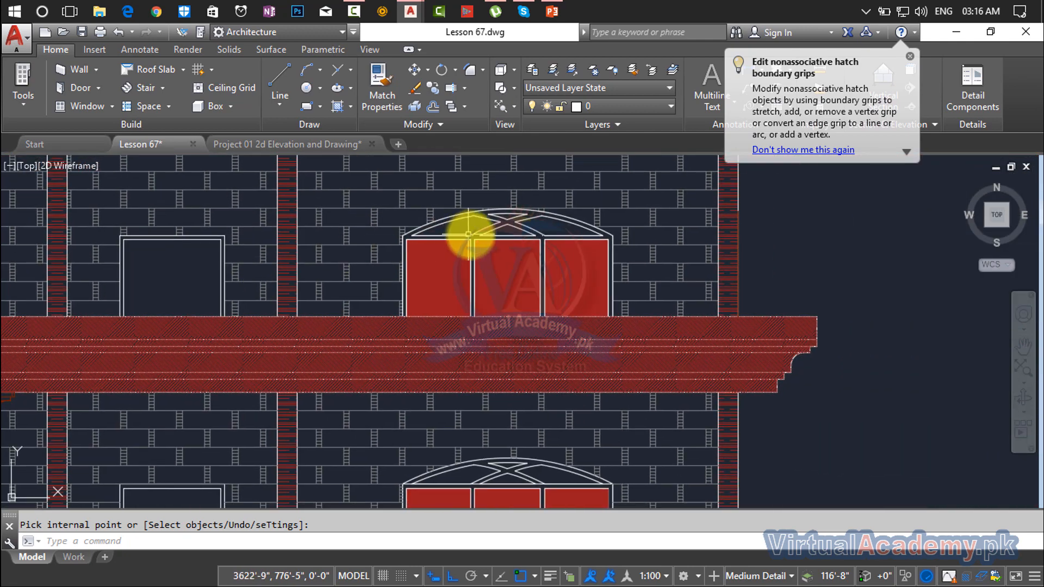
pyautogui.scroll(4, 473, 225)
pyautogui.click(484, 205)
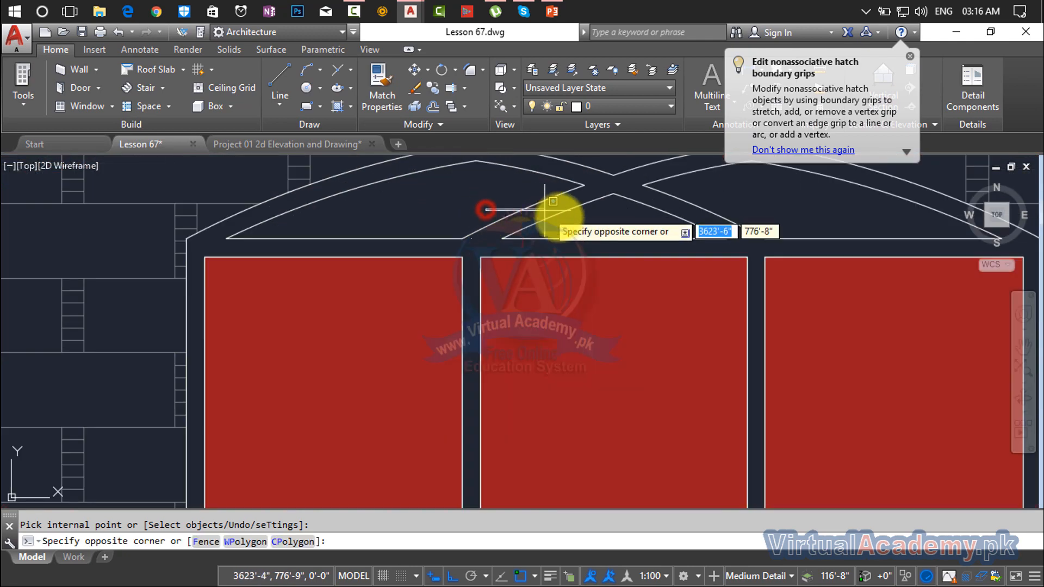
pyautogui.click(594, 225)
pyautogui.write('h')
pyautogui.press('Return')
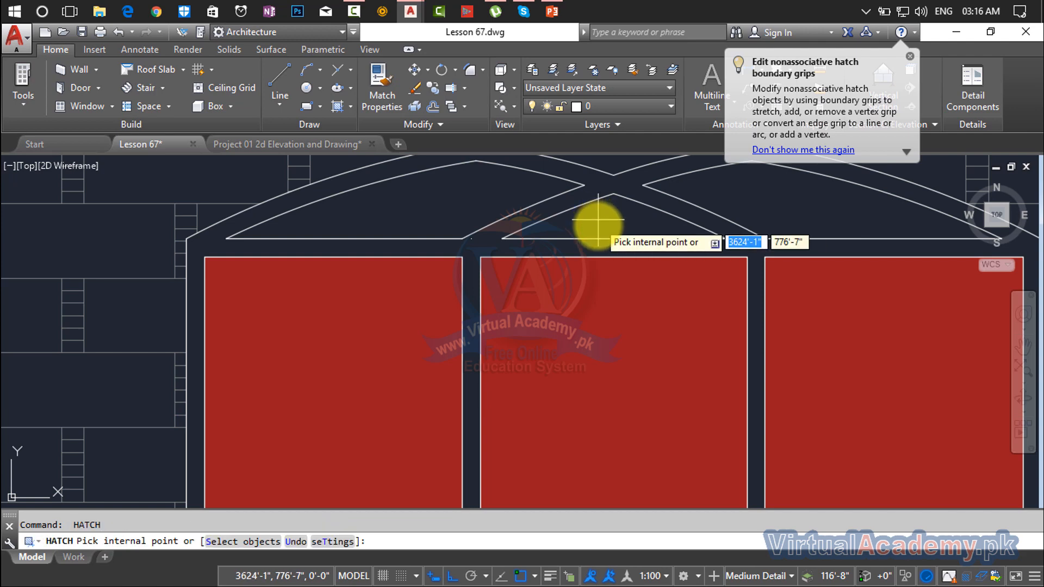
pyautogui.click(595, 226)
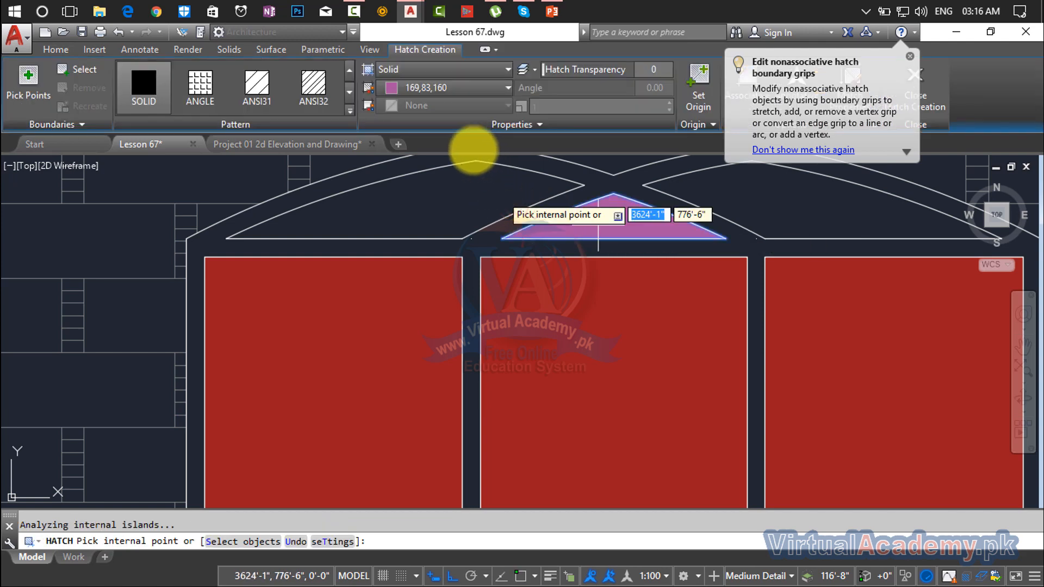
pyautogui.click(445, 199)
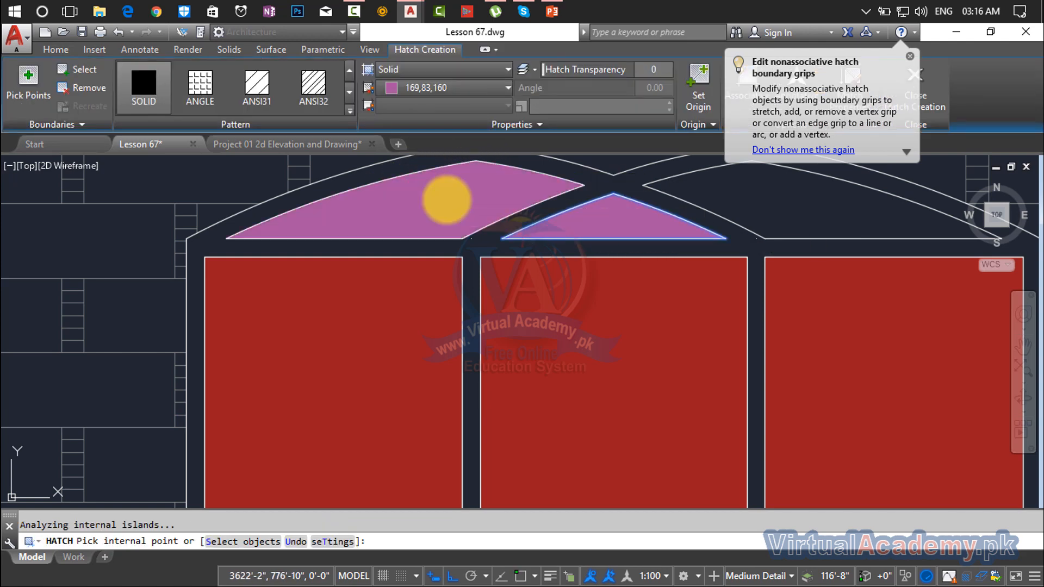
pyautogui.scroll(-2, 294, 272)
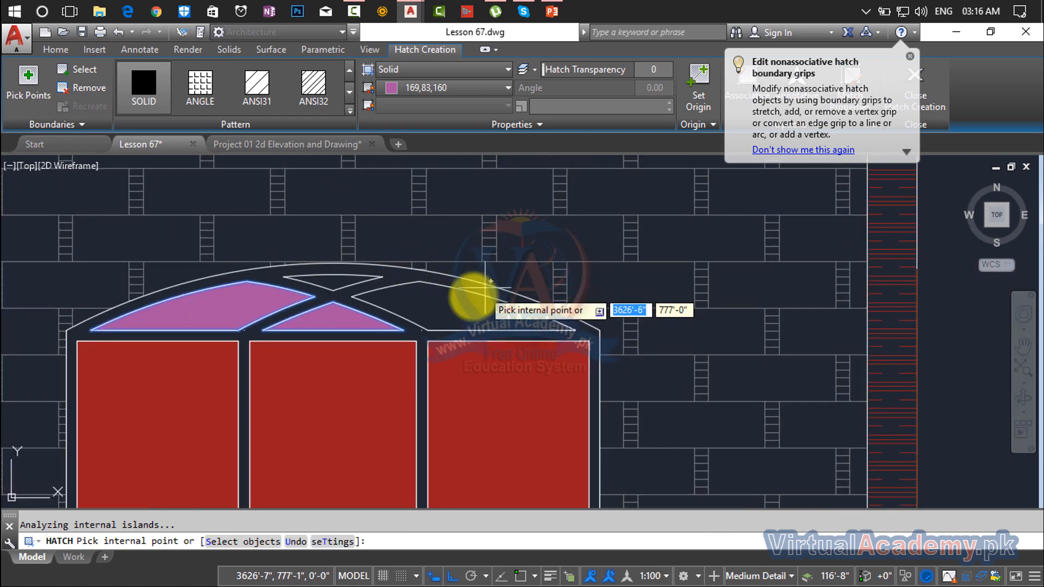
pyautogui.click(440, 302)
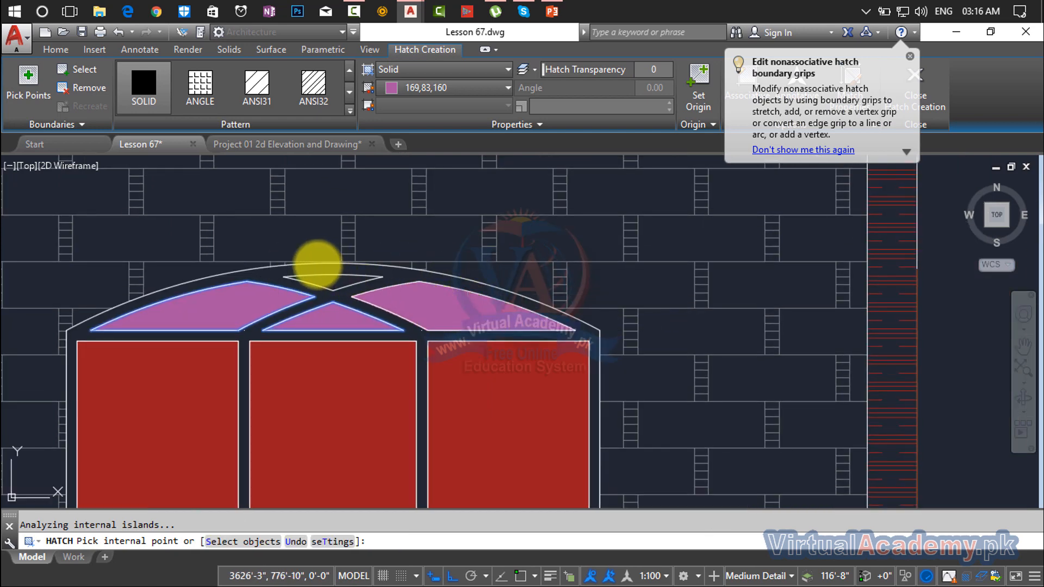
# Extend the purple hatch to the small top triangle of that upper-floor arch and finish the hatch.
pyautogui.scroll(4, 317, 266)
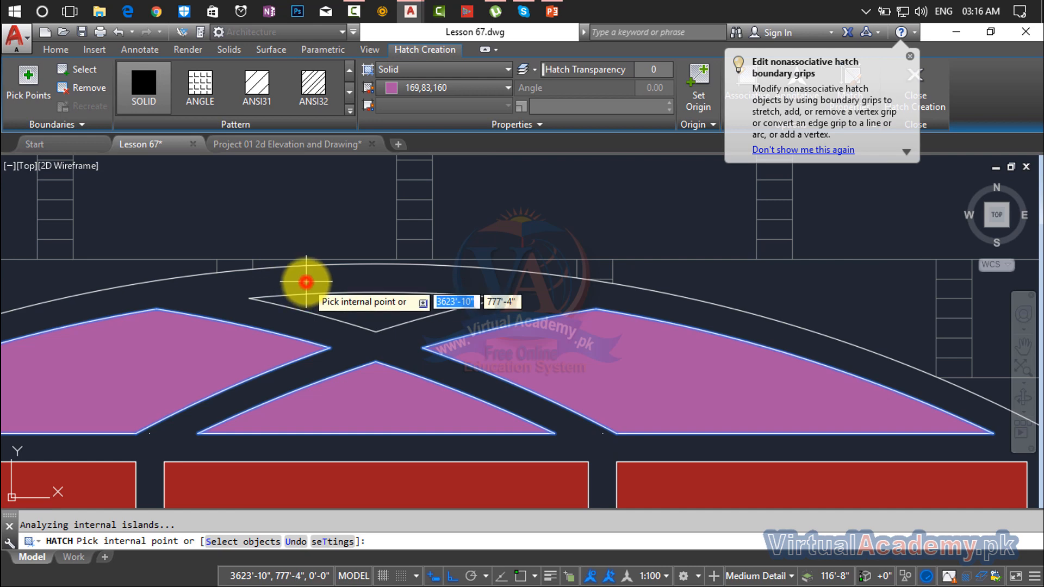
pyautogui.click(307, 282)
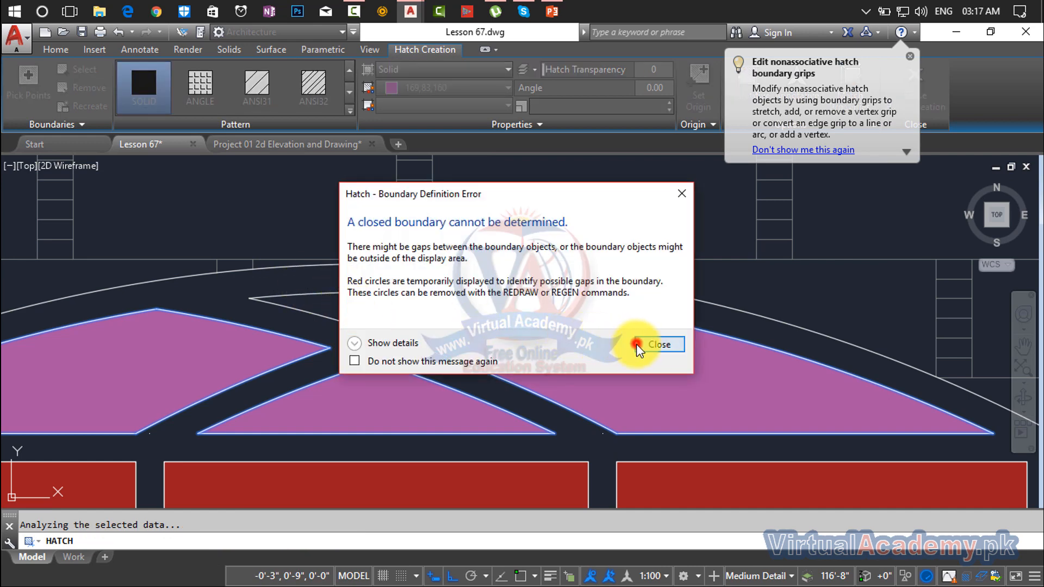
pyautogui.click(639, 345)
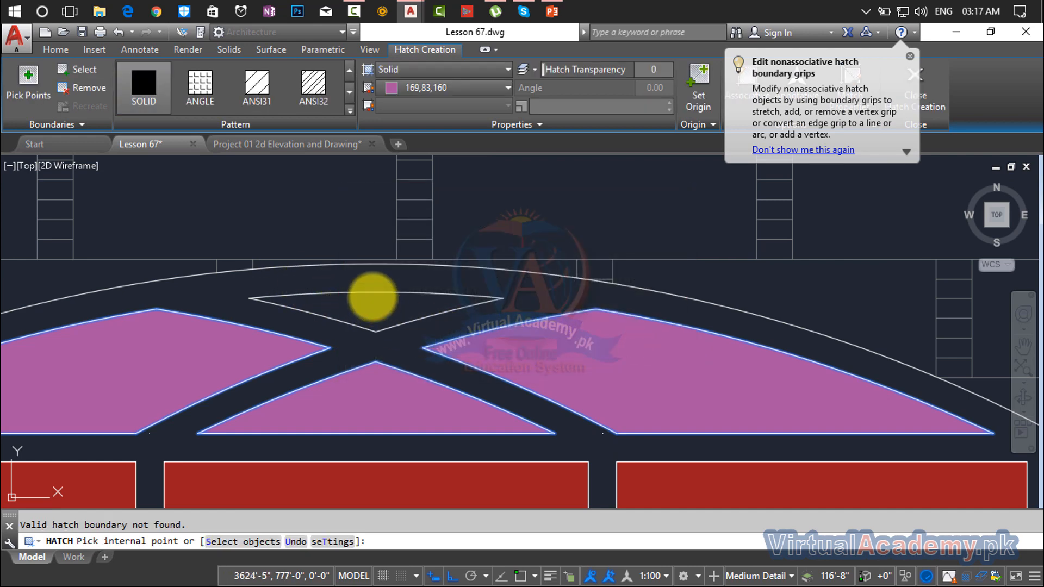
pyautogui.click(381, 308)
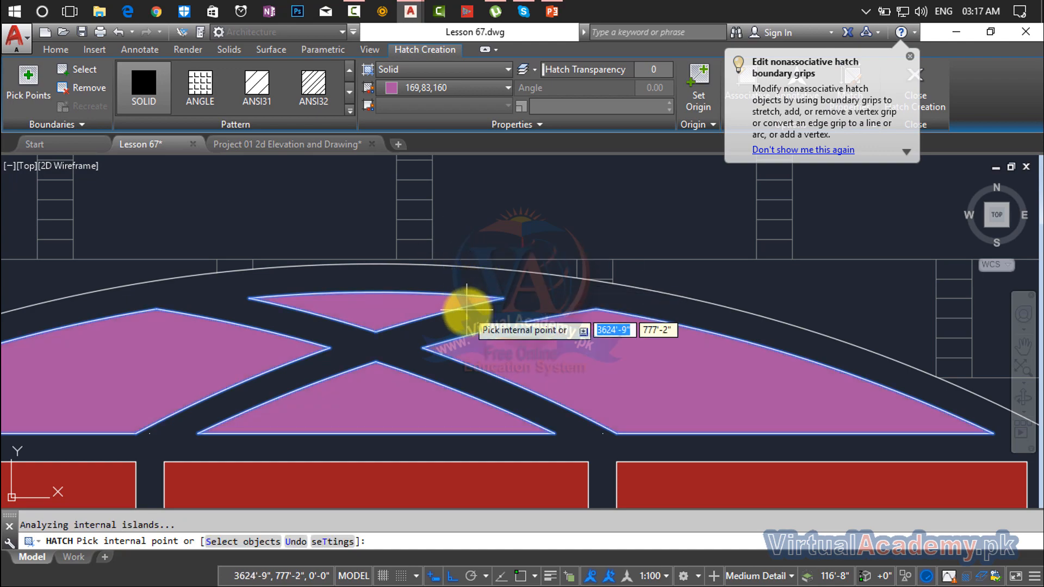
pyautogui.press('Return')
# Fill the arch segments of the ground-floor arched window on the outer wall with the solid purple hatch.
pyautogui.scroll(-10, 472, 311)
pyautogui.moveTo(472, 311)
pyautogui.mouseDown(button='middle')
pyautogui.moveTo(559, 221)
pyautogui.moveTo(622, 184)
pyautogui.mouseUp(button='middle')
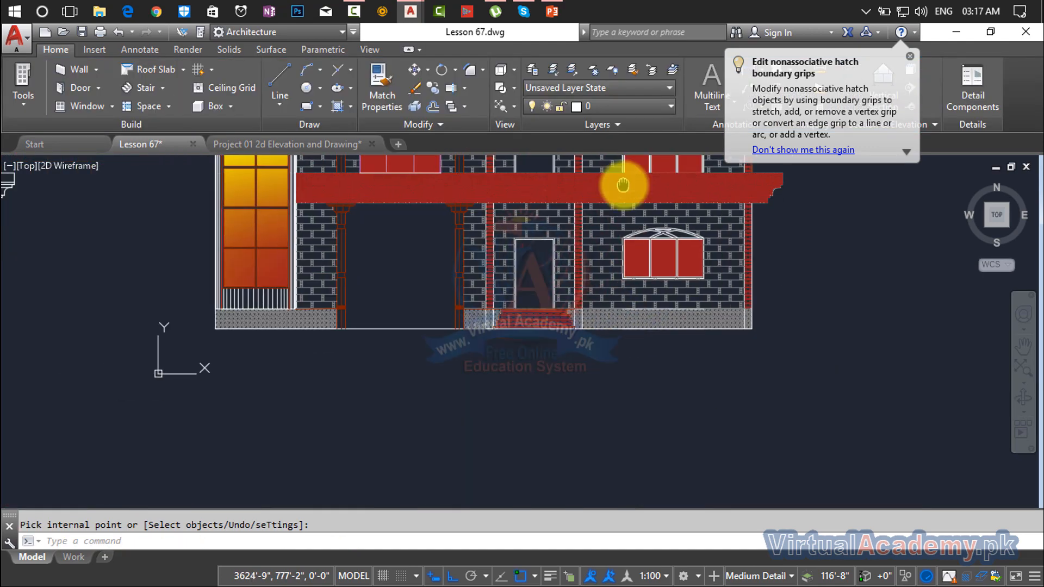
pyautogui.scroll(4, 655, 225)
pyautogui.click(647, 241)
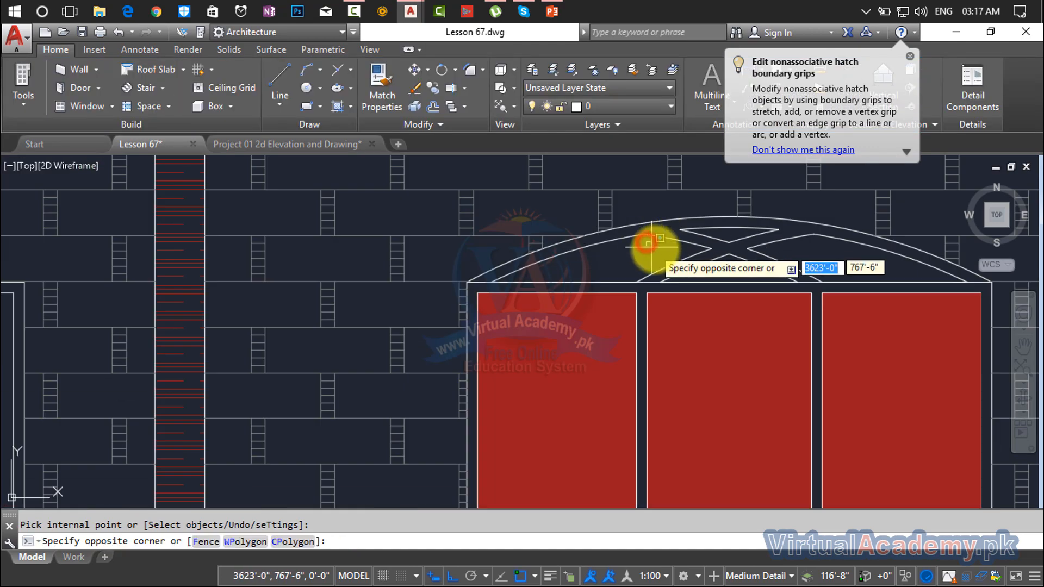
pyautogui.press('Return')
pyautogui.click(646, 258)
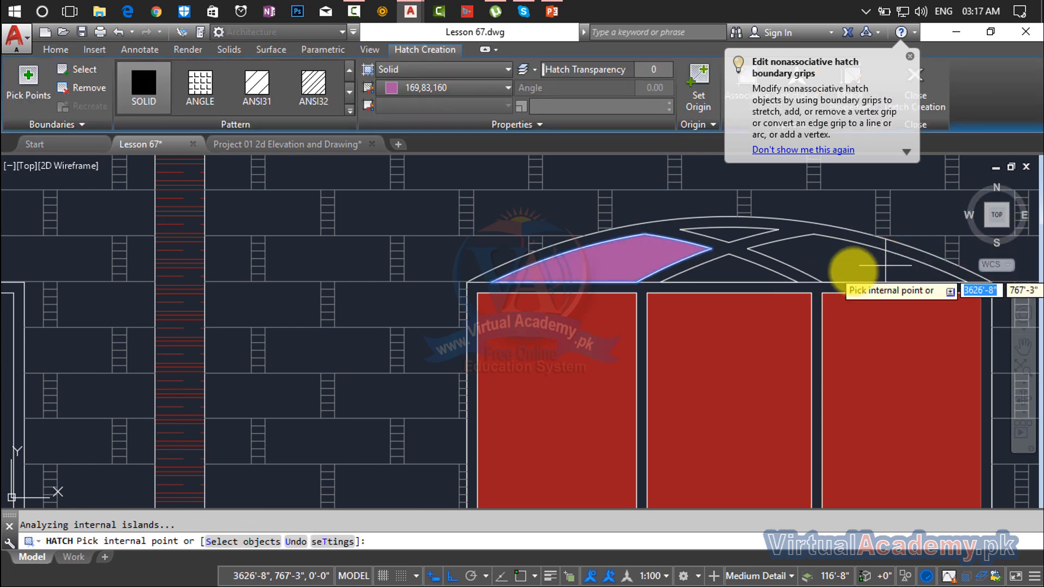
pyautogui.click(858, 264)
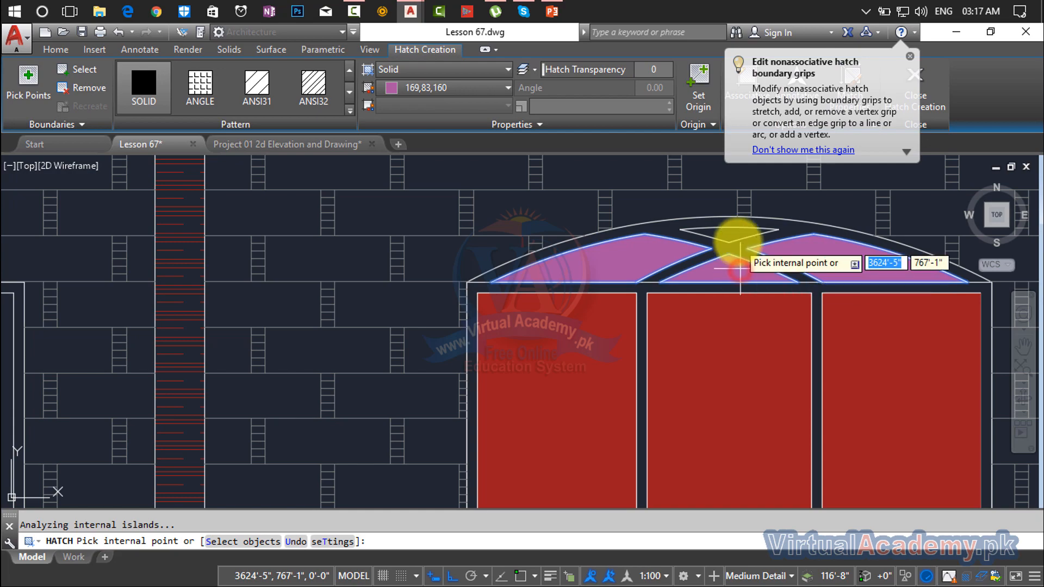
pyautogui.click(735, 230)
pyautogui.press('Return')
# Hatch the entrance door and the opening above it with the PLAST pattern in olive 114,116,48.
pyautogui.scroll(-5, 746, 268)
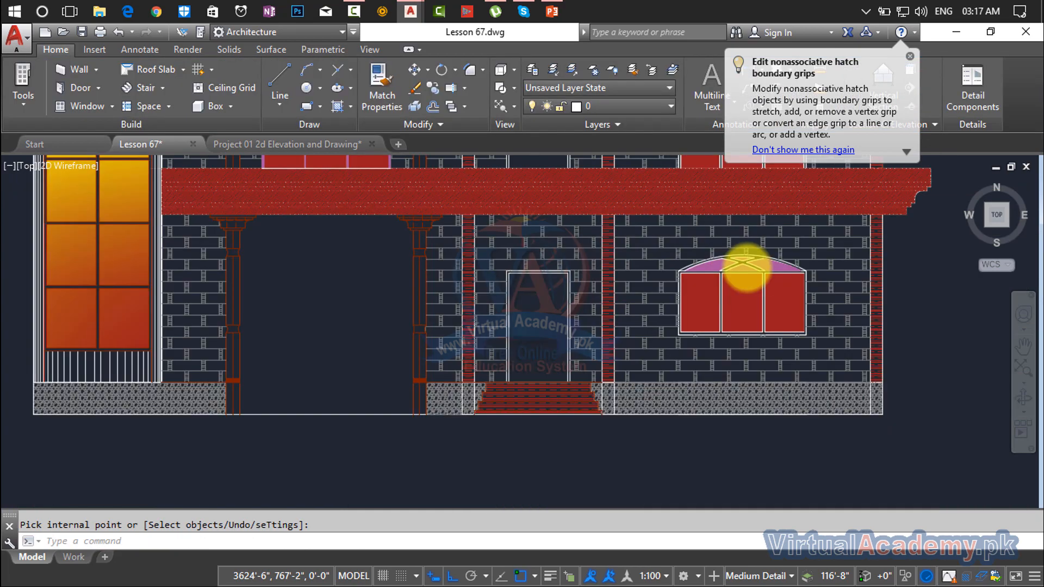
pyautogui.scroll(4, 677, 275)
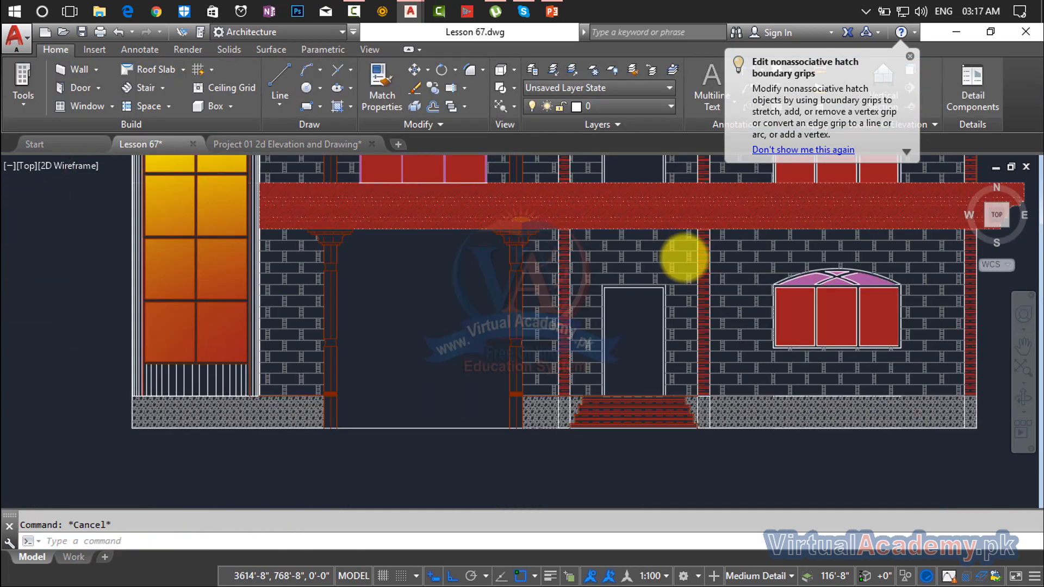
pyautogui.scroll(-3, 684, 259)
pyautogui.write('h')
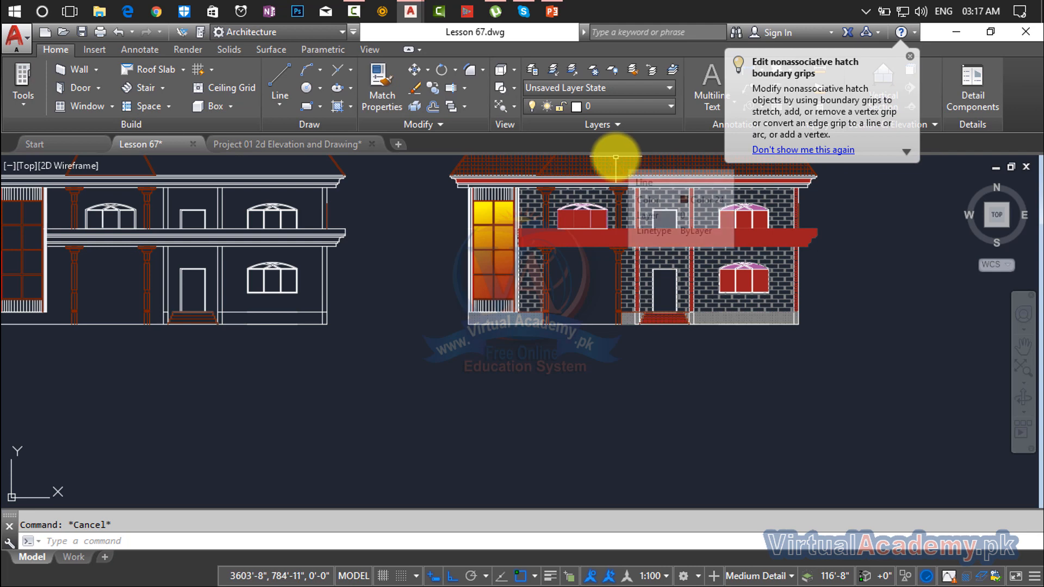
pyautogui.write('h')
pyautogui.press('Return')
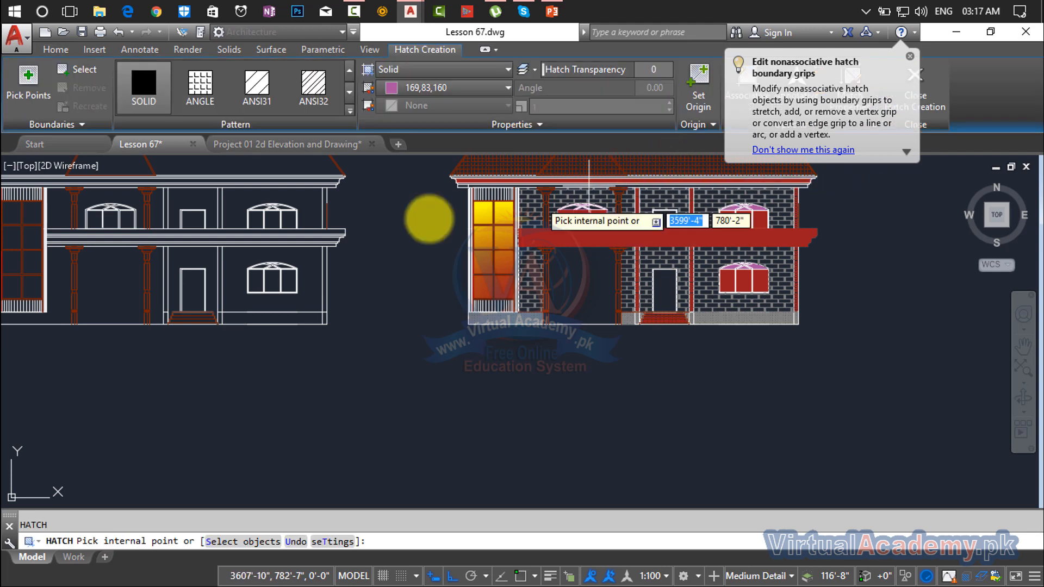
pyautogui.click(350, 109)
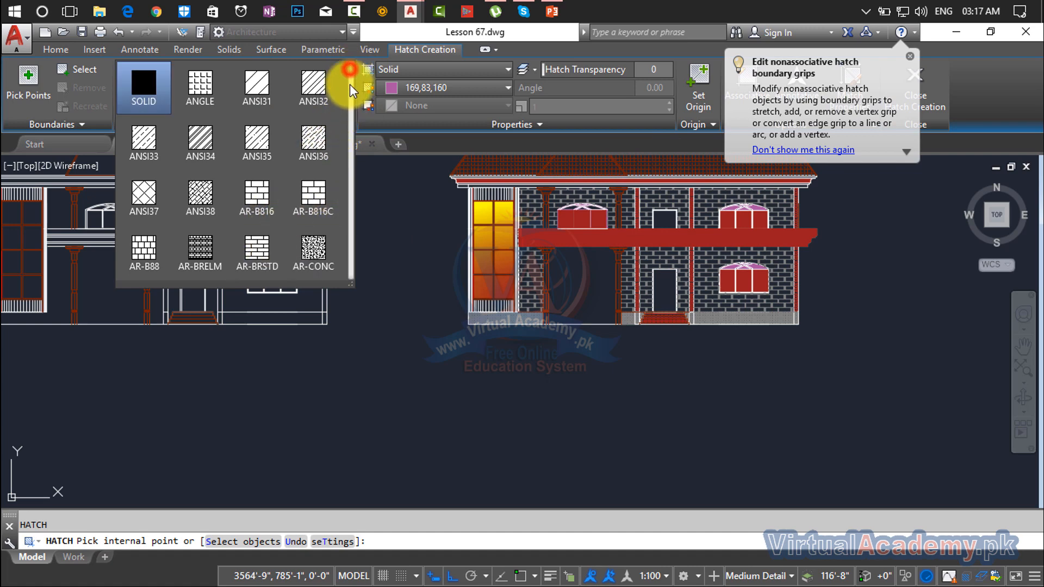
pyautogui.moveTo(350, 84); pyautogui.dragTo(346, 132)
pyautogui.click(246, 174)
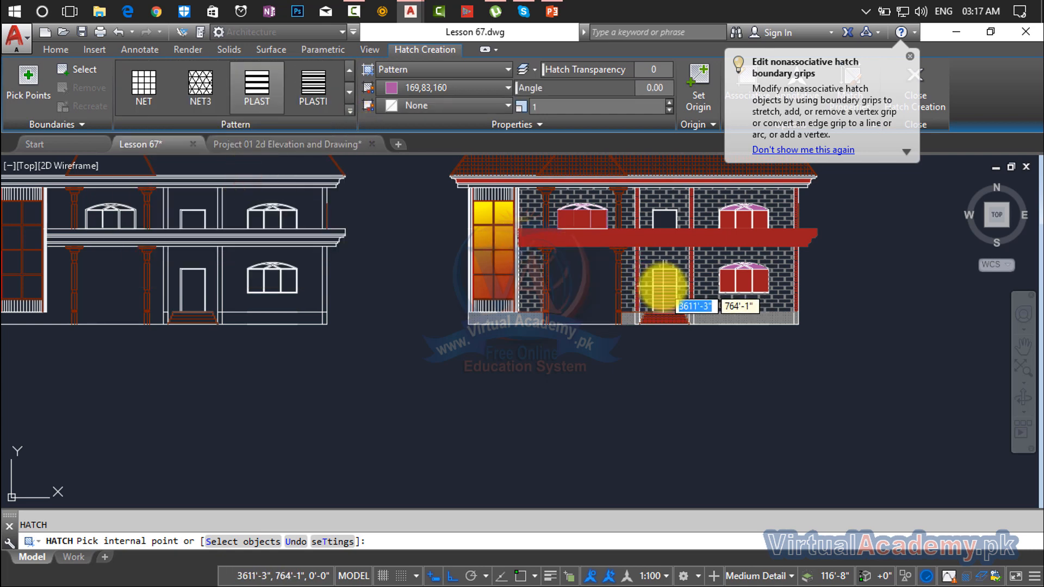
pyautogui.click(466, 87)
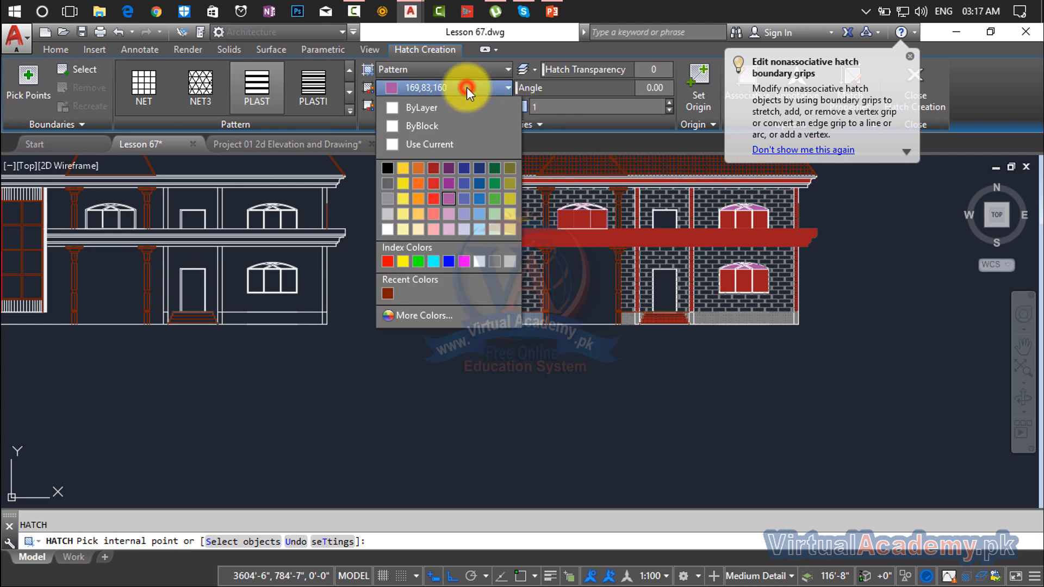
pyautogui.click(510, 167)
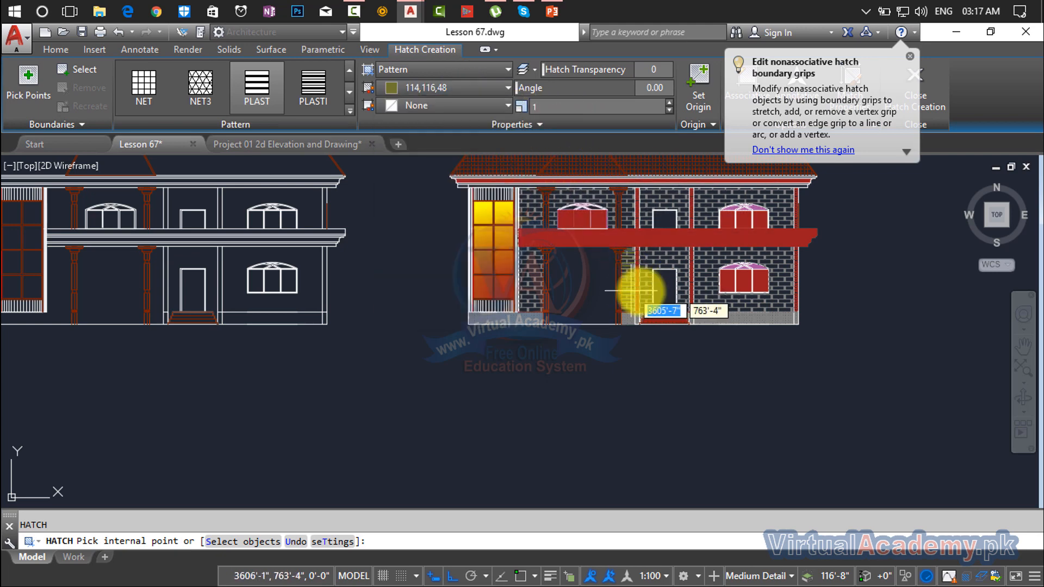
pyautogui.click(659, 294)
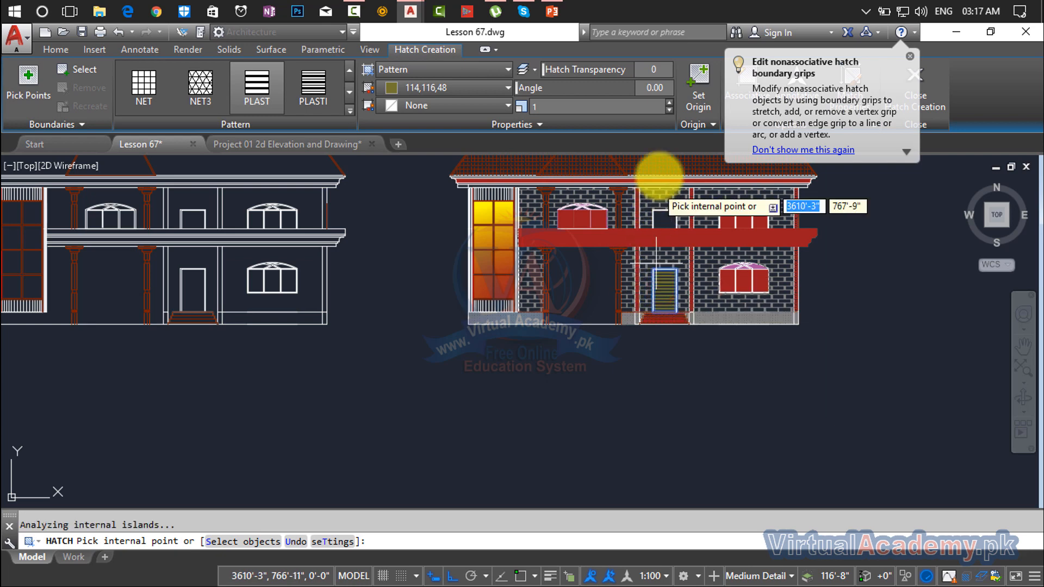
pyautogui.click(664, 220)
pyautogui.press('Return')
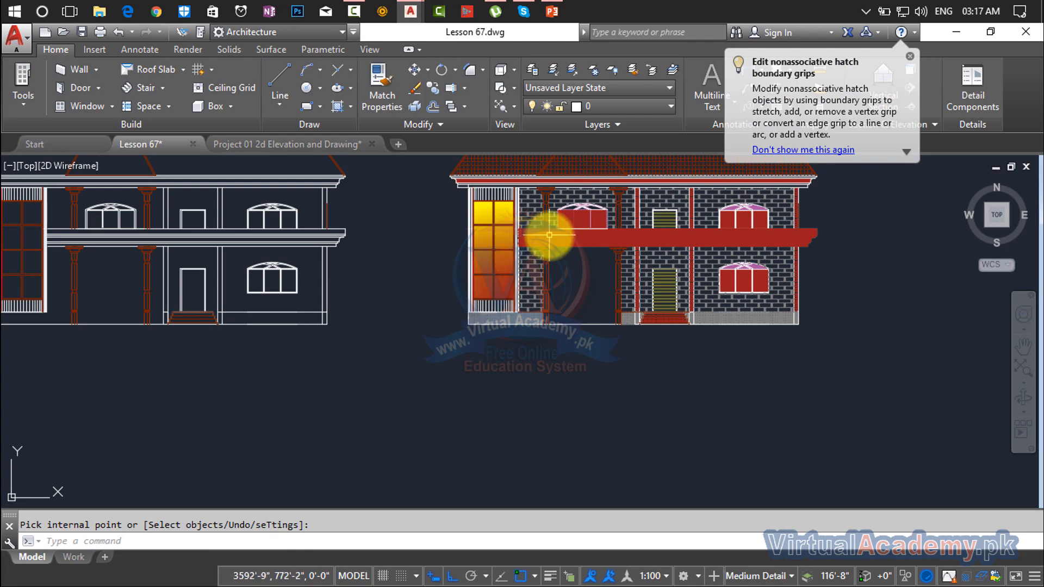
# Erase the horizontal line along the bottom of the upper-floor arched window between the columns.
pyautogui.scroll(8, 549, 235)
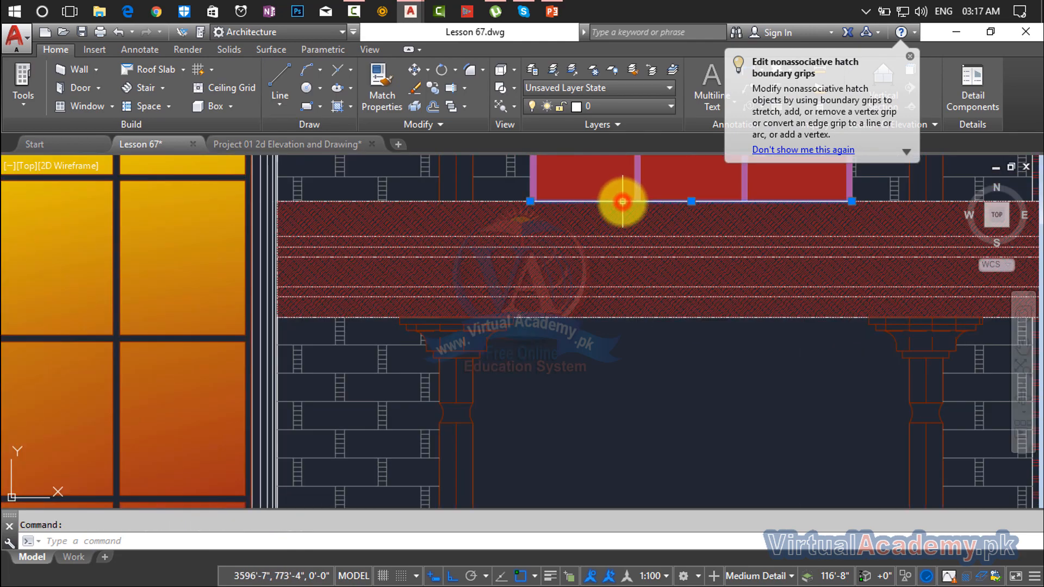
pyautogui.scroll(-10, 622, 201)
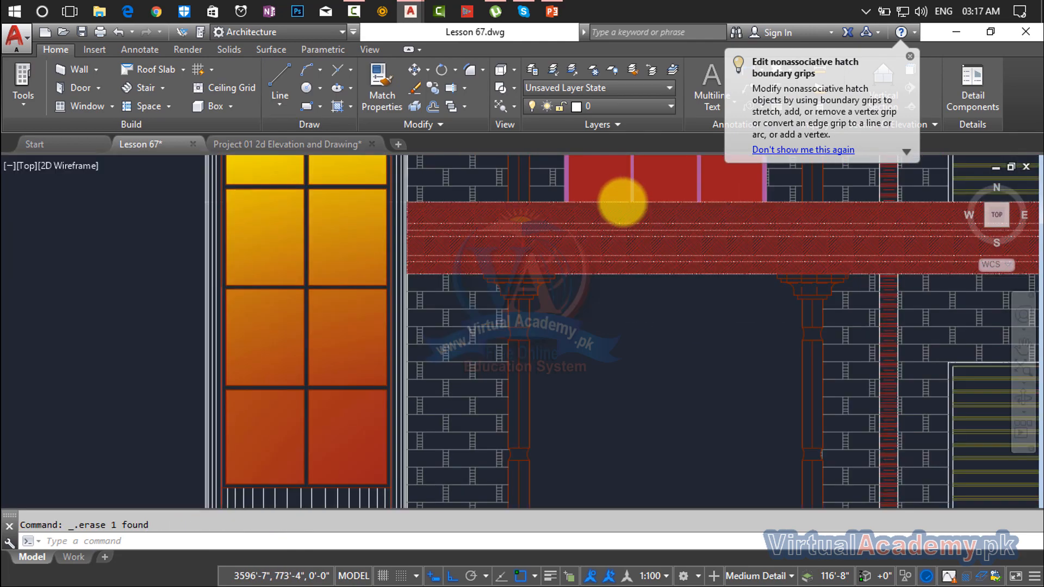
# Draw the lawn outline in front of the hatched house with lines: slanted sides from both base corners and a wider horizontal front edge.
pyautogui.scroll(6, 515, 261)
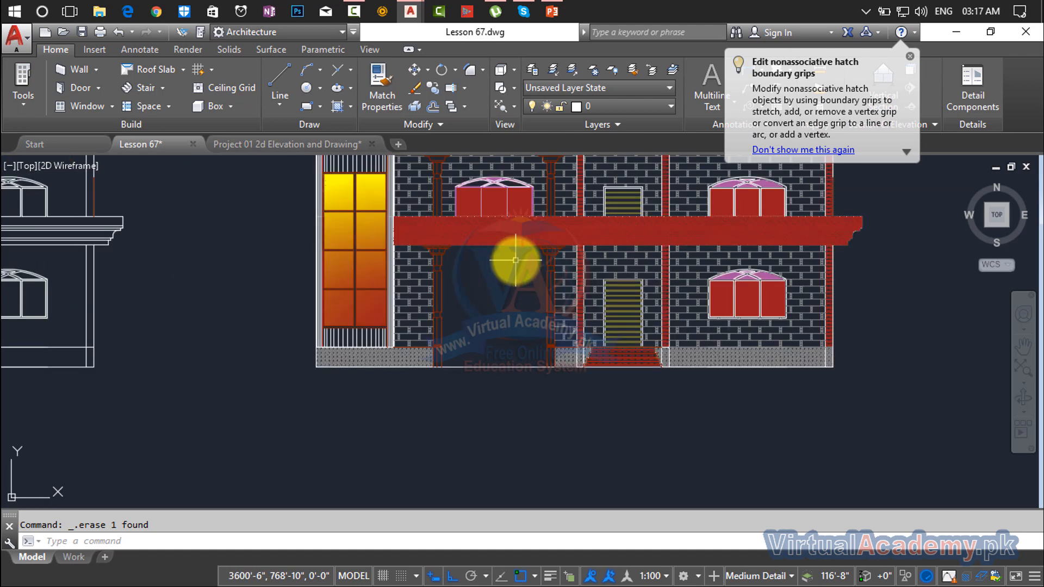
pyautogui.scroll(-5, 516, 261)
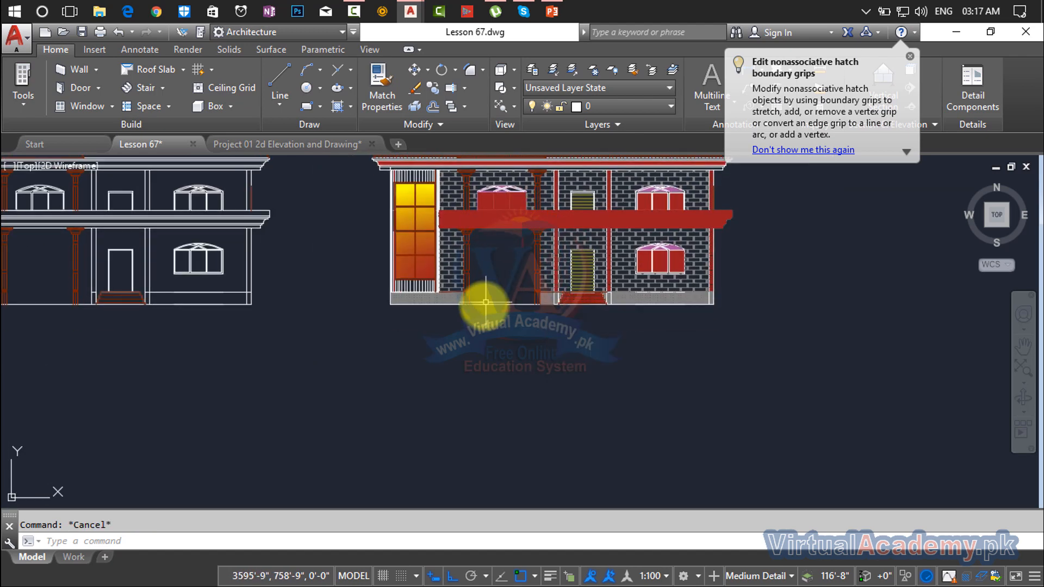
pyautogui.write('REC')
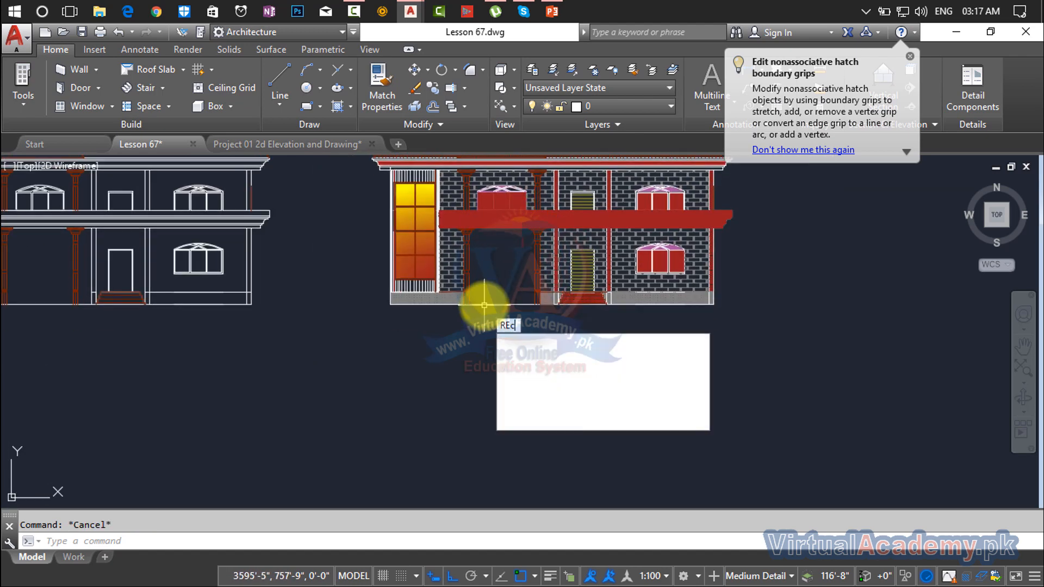
pyautogui.press('Escape')
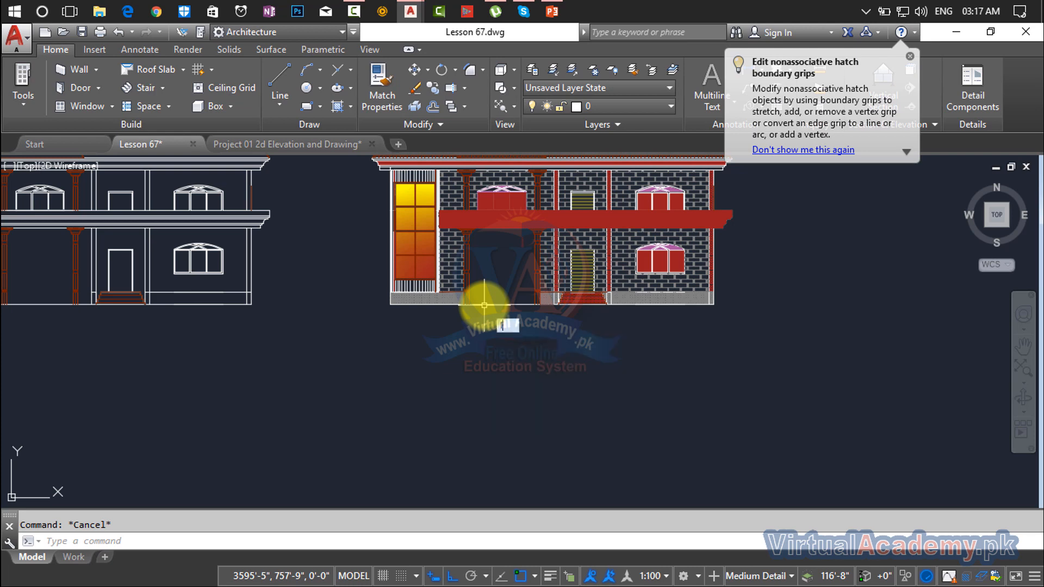
pyautogui.write('l')
pyautogui.press('Return')
pyautogui.click(390, 304)
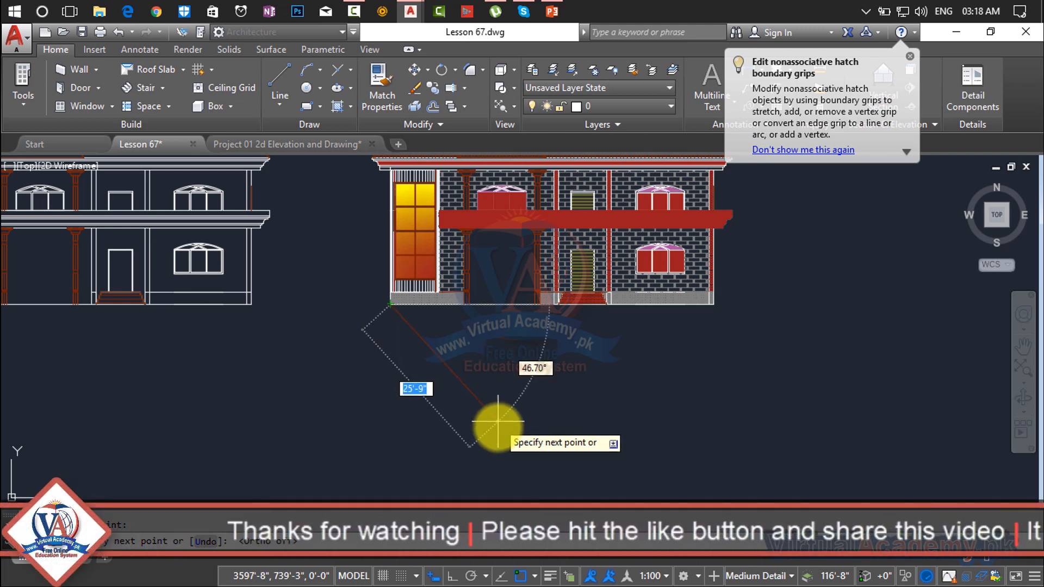
pyautogui.press('F8')
pyautogui.moveTo(427, 439); pyautogui.dragTo(426, 366, button='middle')
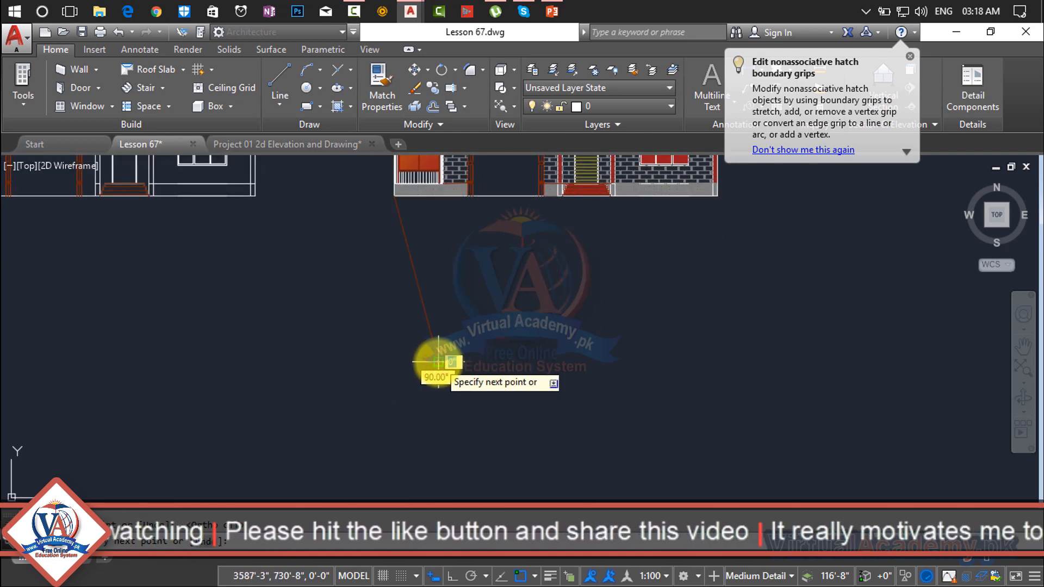
pyautogui.click(438, 361)
pyautogui.click(899, 361)
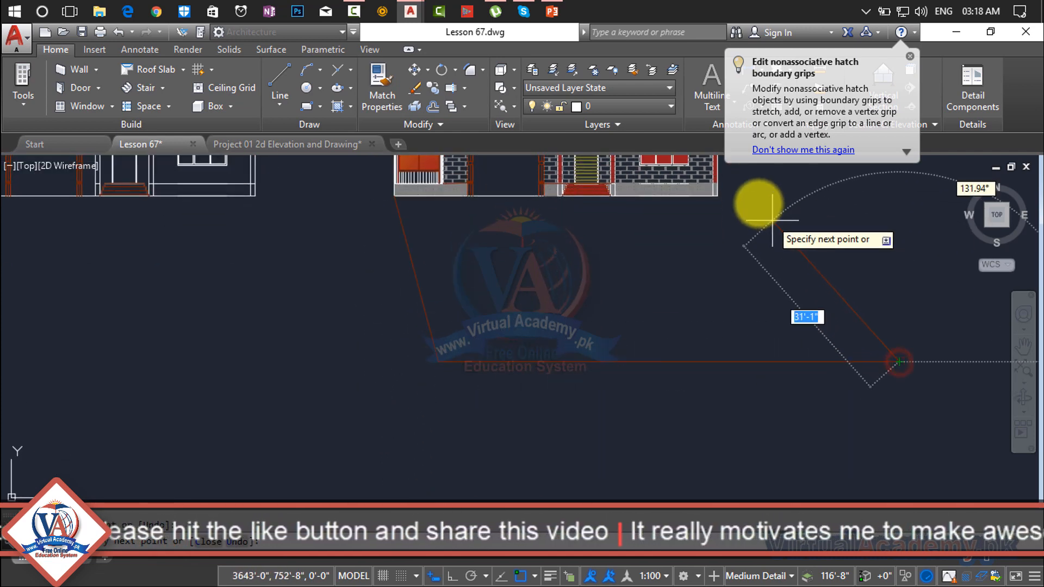
# Fill the lawn outline below the house with a solid hatch in dark green 19,103,52.
pyautogui.scroll(-4, 707, 310)
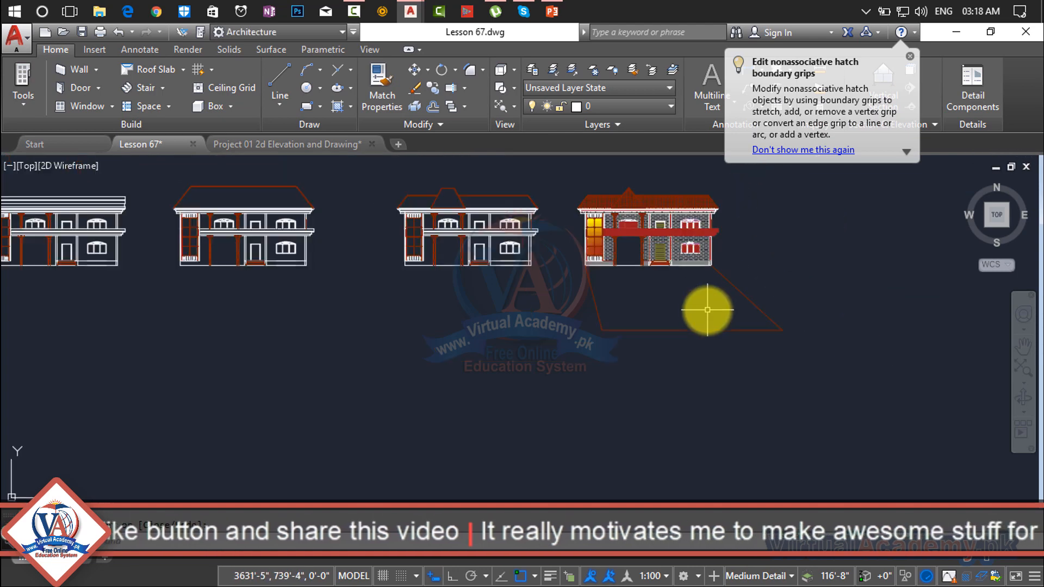
pyautogui.scroll(2, 687, 348)
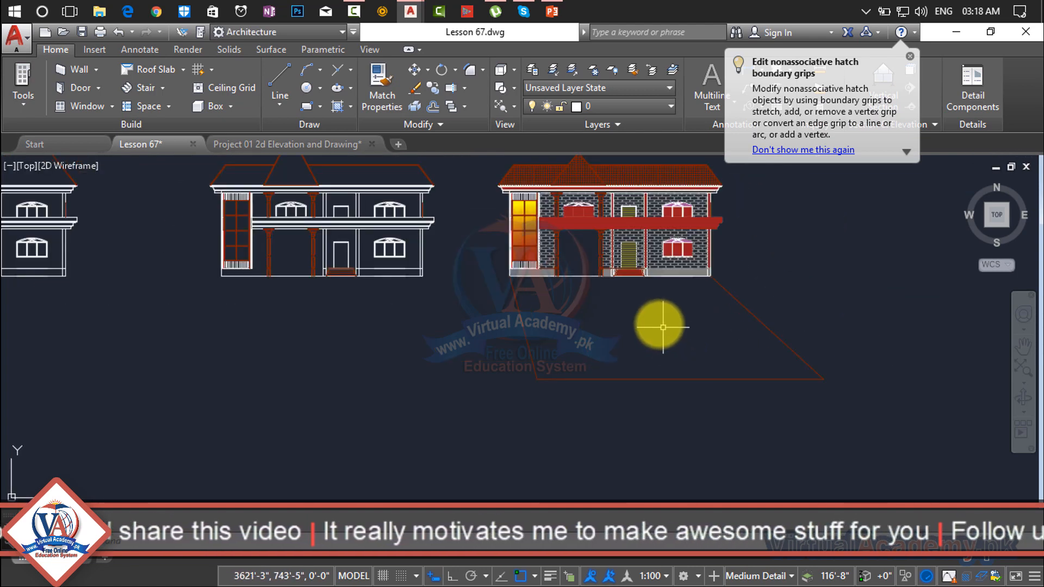
pyautogui.scroll(2, 662, 326)
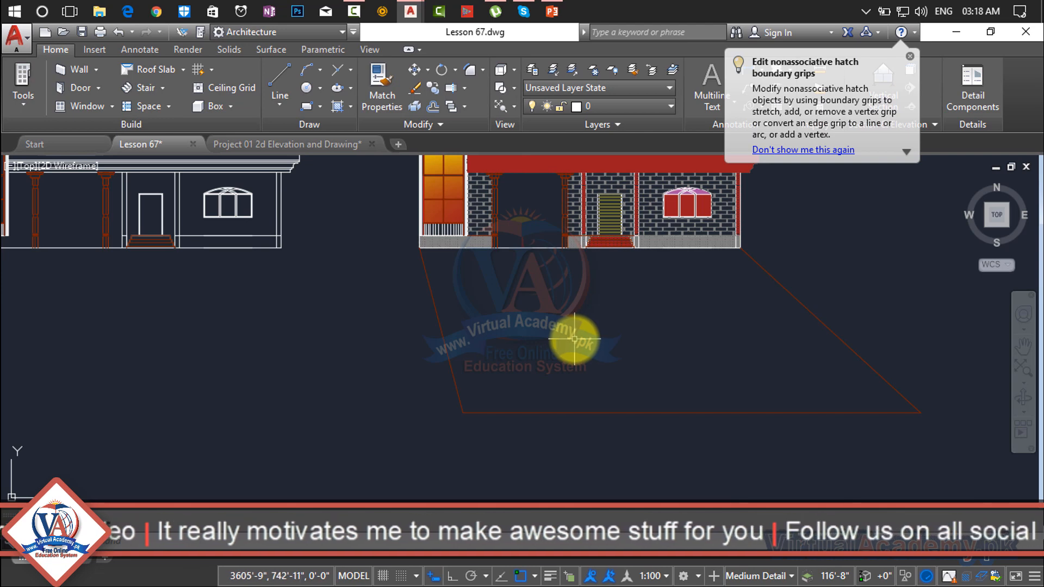
pyautogui.write('h')
pyautogui.press('Return')
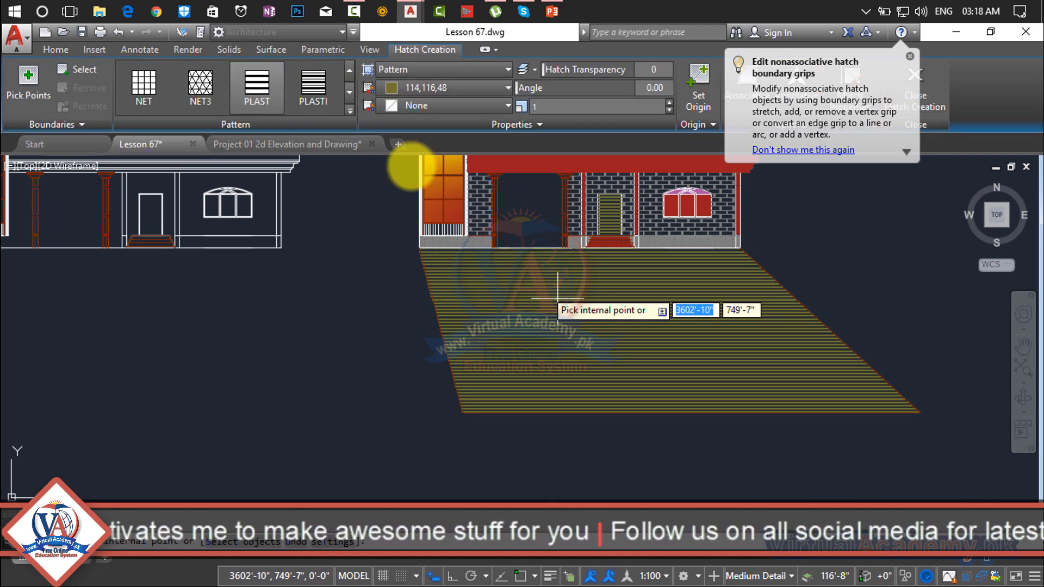
pyautogui.click(408, 74)
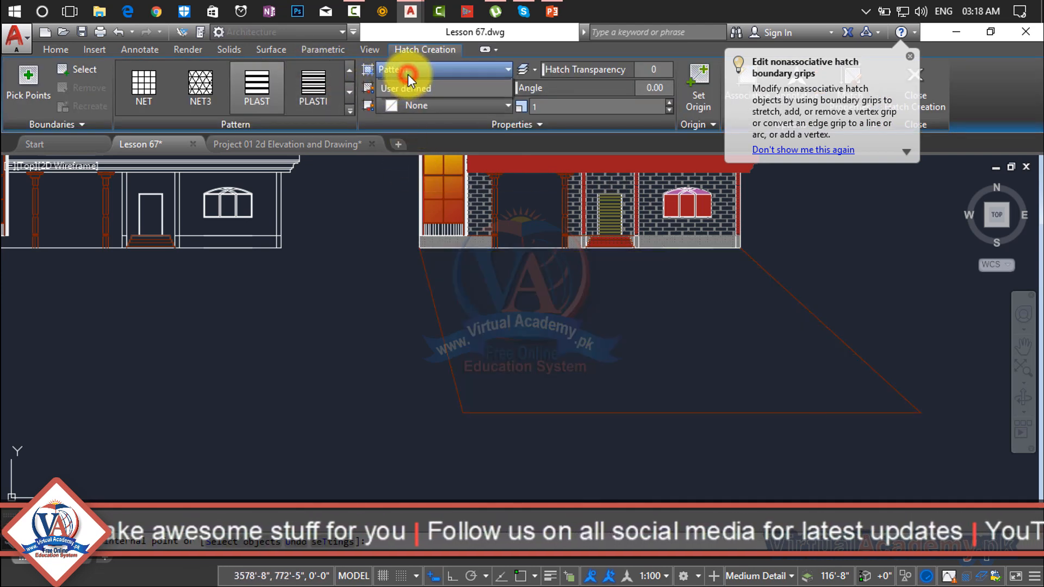
pyautogui.click(407, 88)
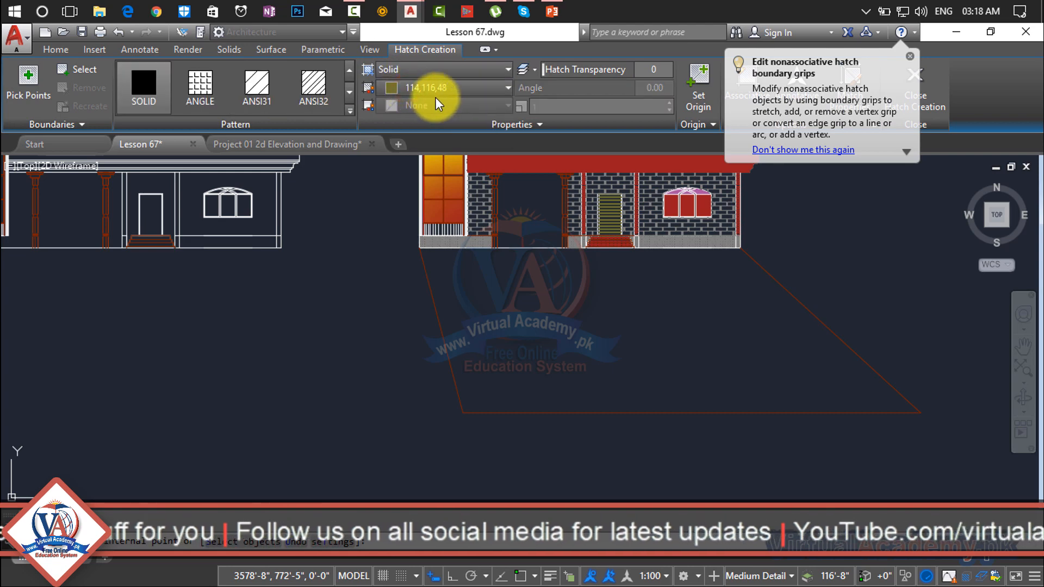
pyautogui.click(431, 89)
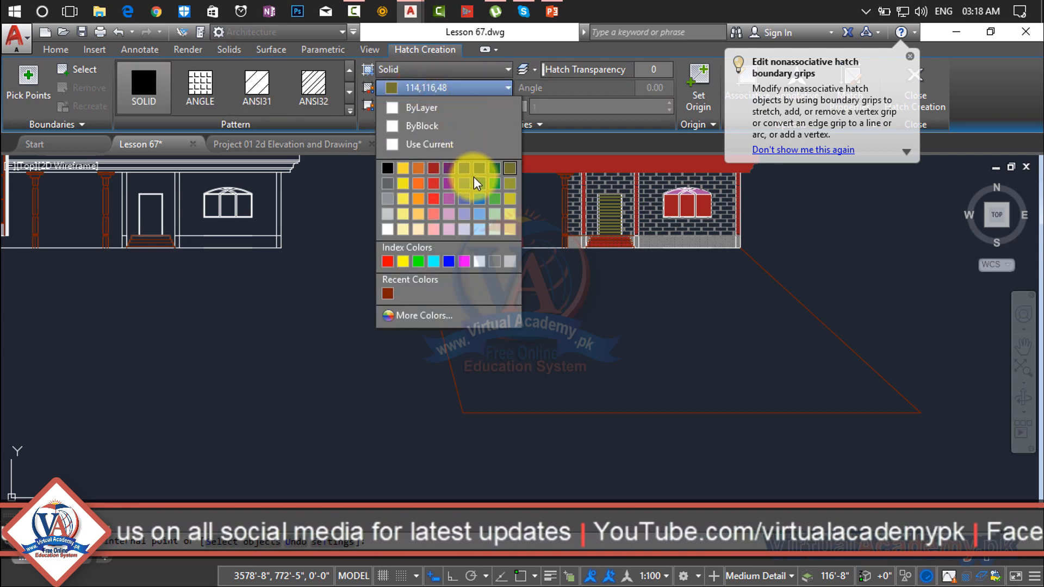
pyautogui.click(495, 185)
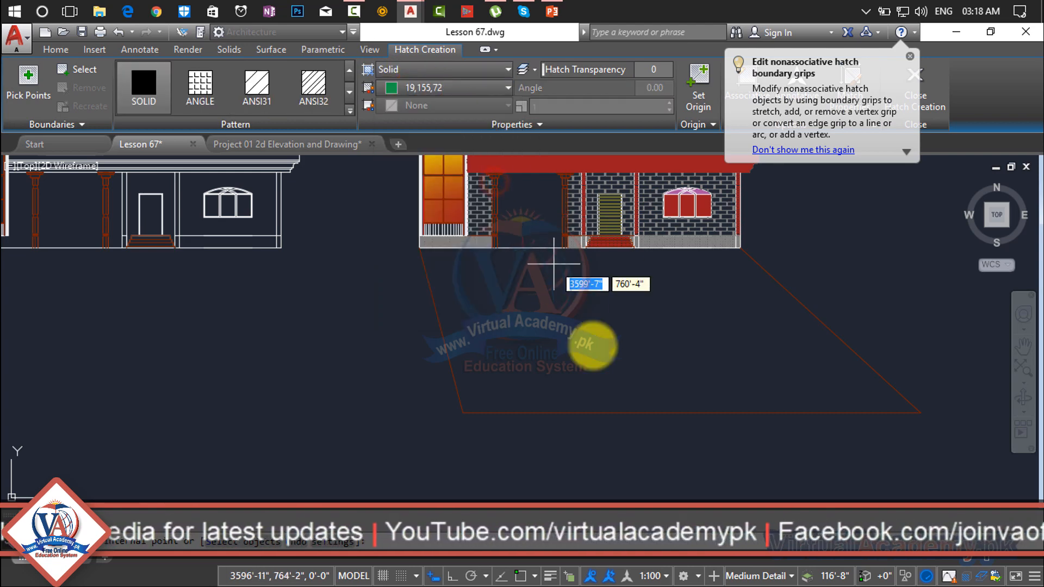
pyautogui.click(456, 91)
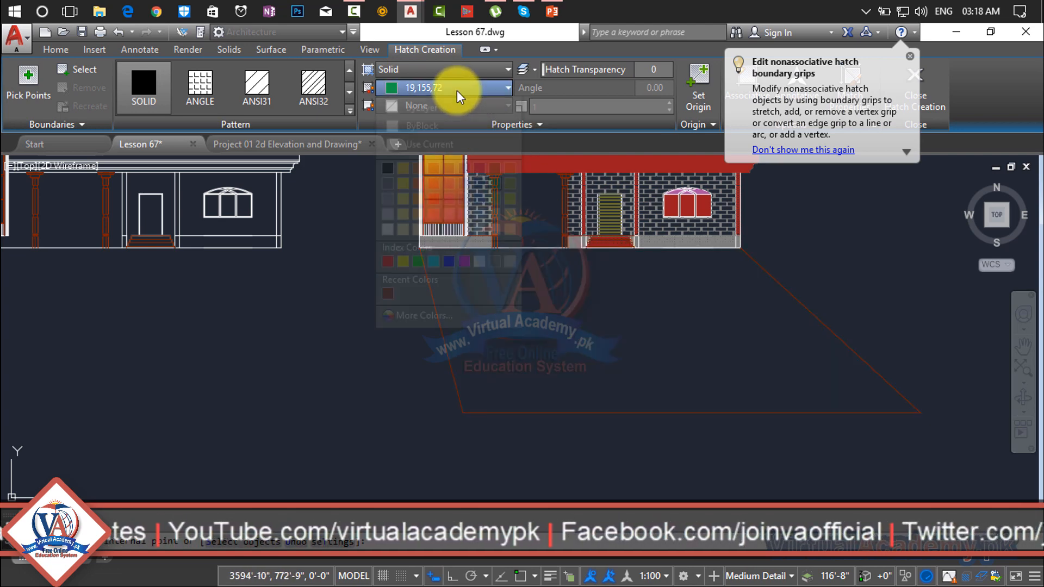
pyautogui.click(494, 170)
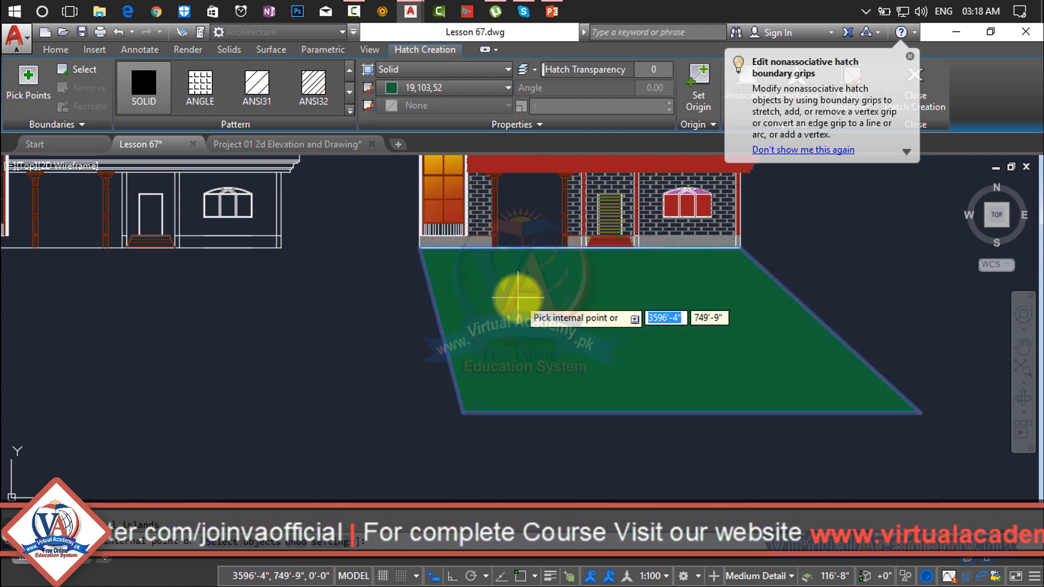
pyautogui.click(518, 298)
pyautogui.press('Return')
# Select and copy the palm trees, the front-view car and the pickup from the Project 01 2d Elevation and Drawing file.
pyautogui.scroll(-3, 494, 320)
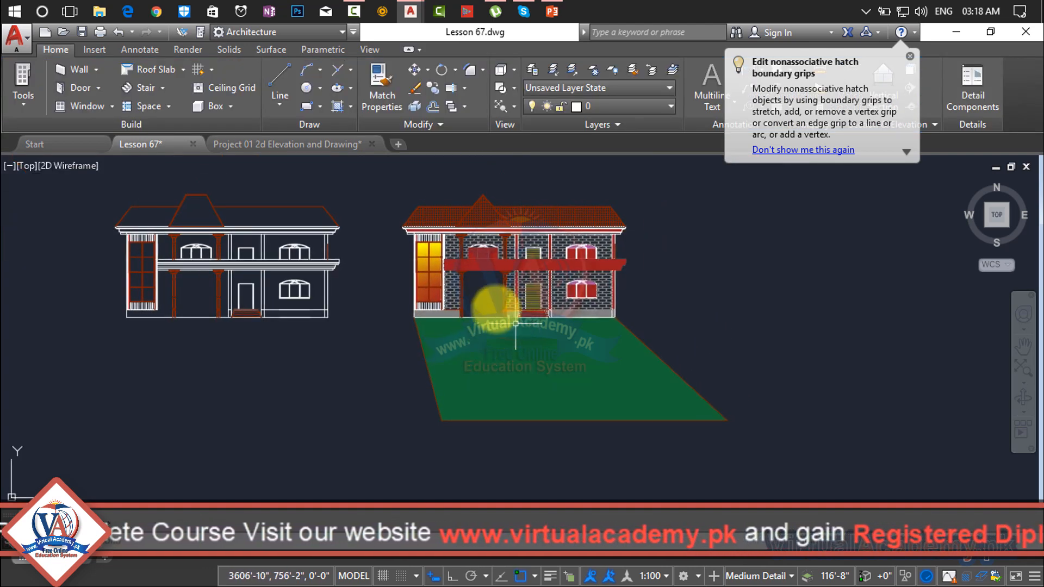
pyautogui.click(239, 144)
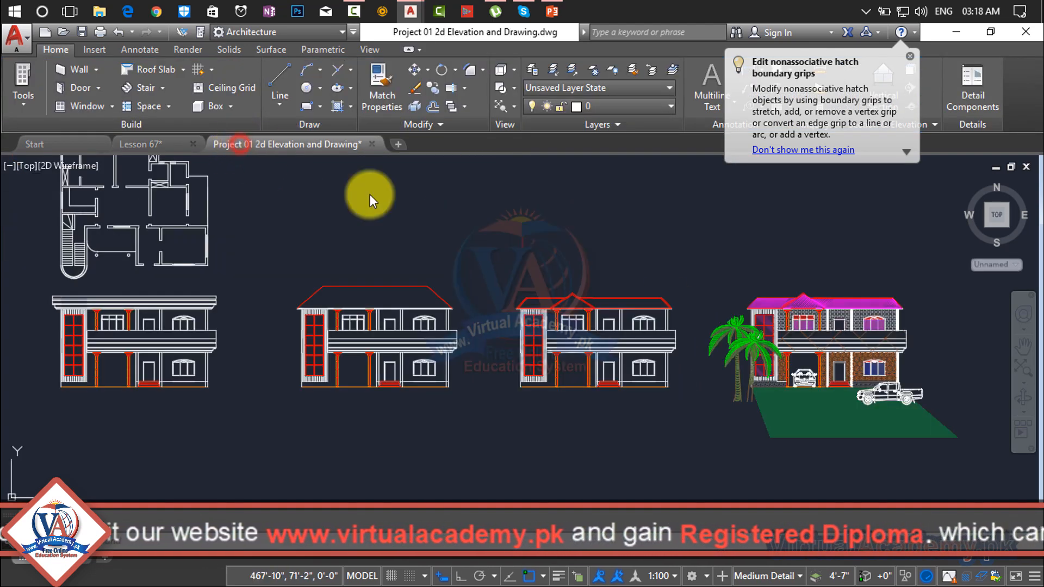
pyautogui.scroll(5, 821, 368)
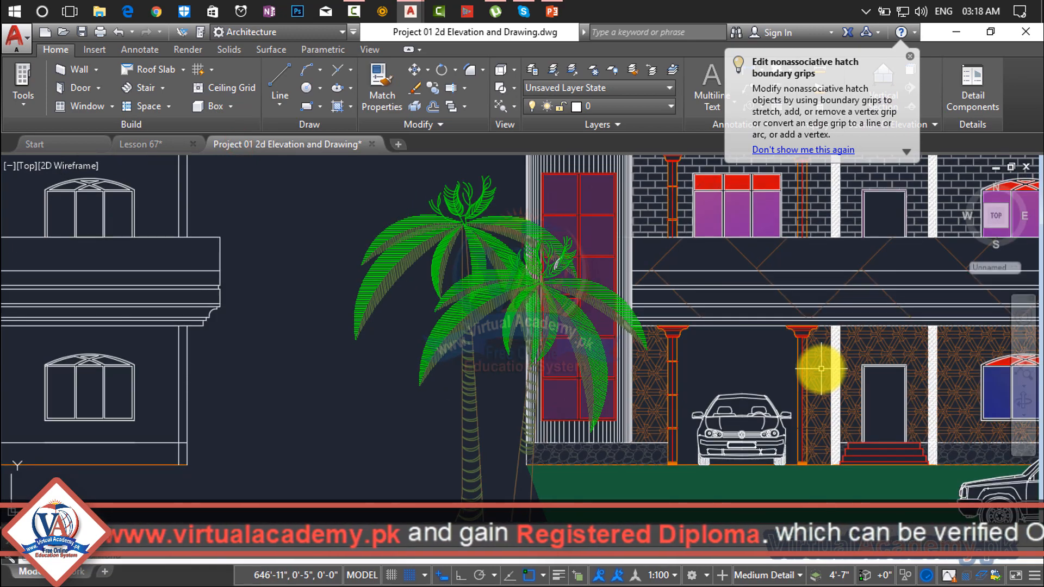
pyautogui.click(515, 295)
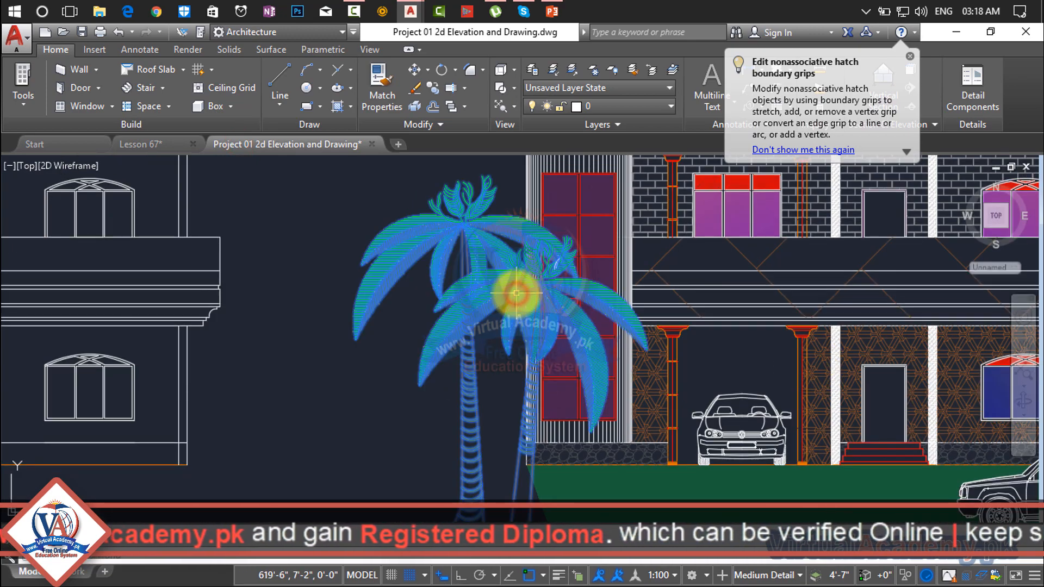
pyautogui.scroll(-3, 517, 293)
pyautogui.moveTo(517, 293); pyautogui.dragTo(518, 243, button='middle')
pyautogui.press('Escape')
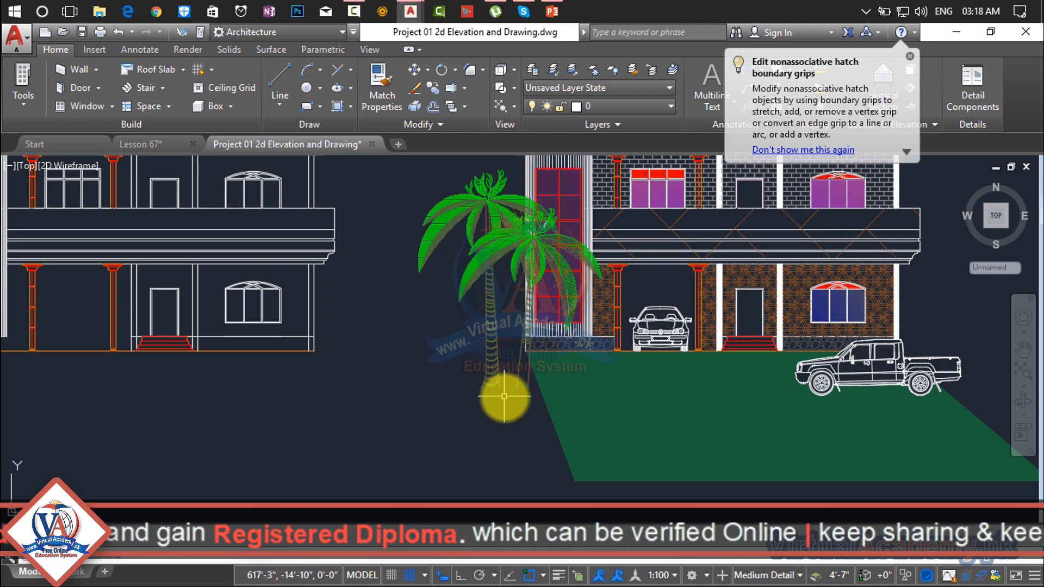
pyautogui.moveTo(504, 397); pyautogui.dragTo(506, 392, button='middle')
pyautogui.click(501, 370)
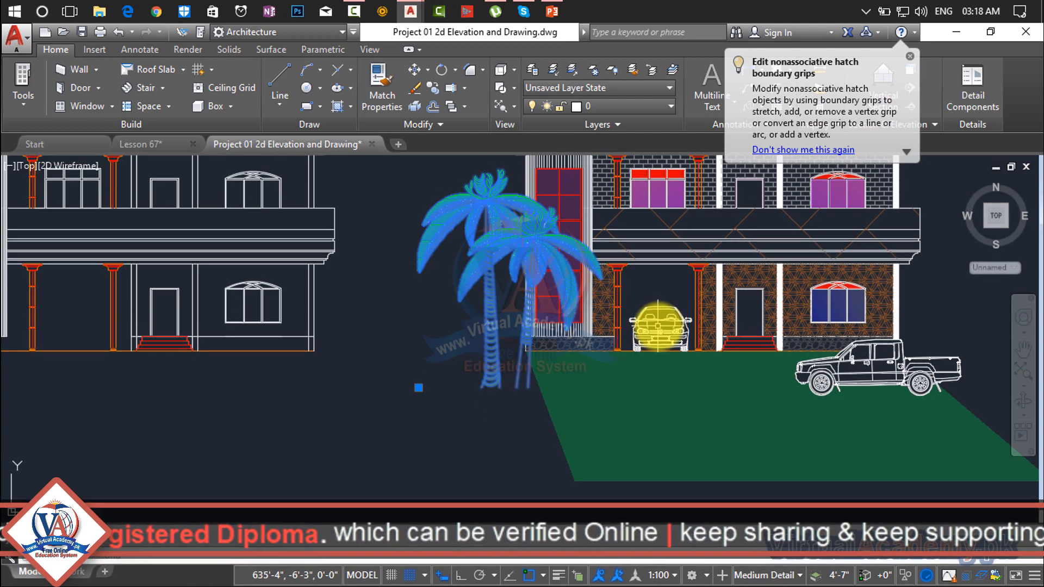
pyautogui.click(666, 325)
pyautogui.click(662, 330)
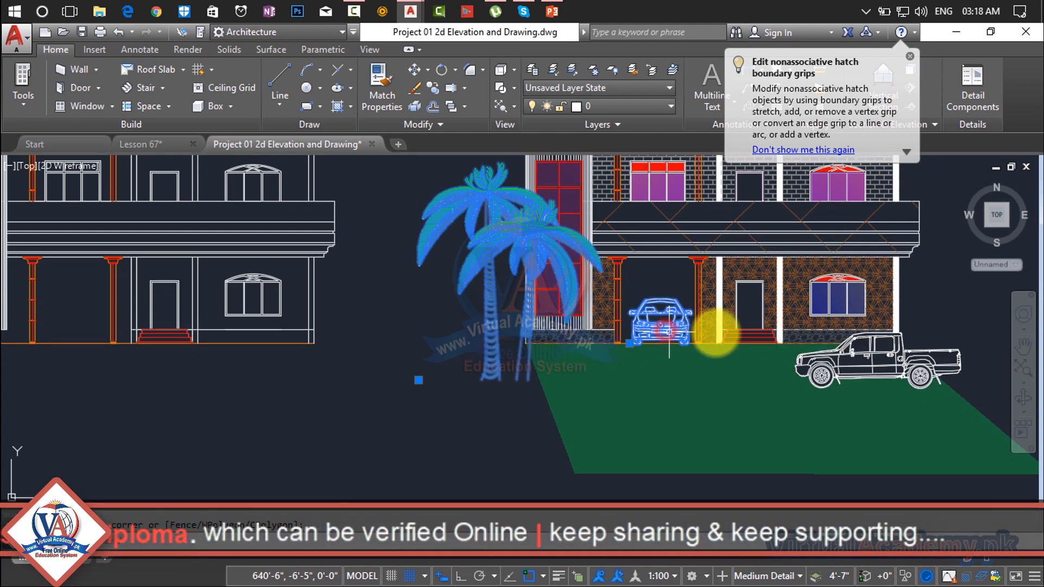
pyautogui.click(831, 356)
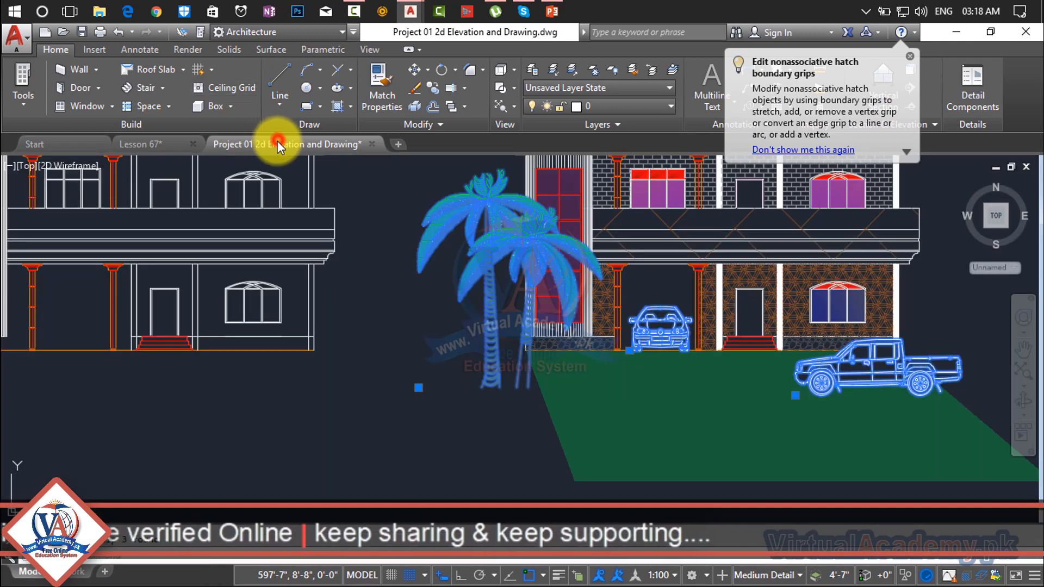
# Paste the copied objects into Lesson 67 with the palms beside the tall glazing, the car in the porch and the pickup on the lawn.
pyautogui.click(171, 143)
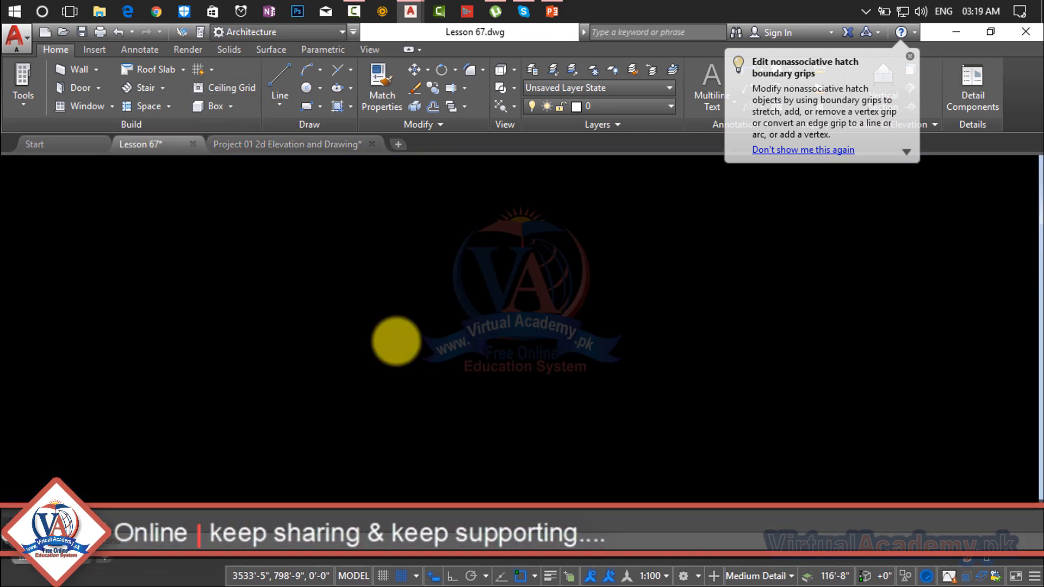
pyautogui.hotkey('ctrl', 'v')
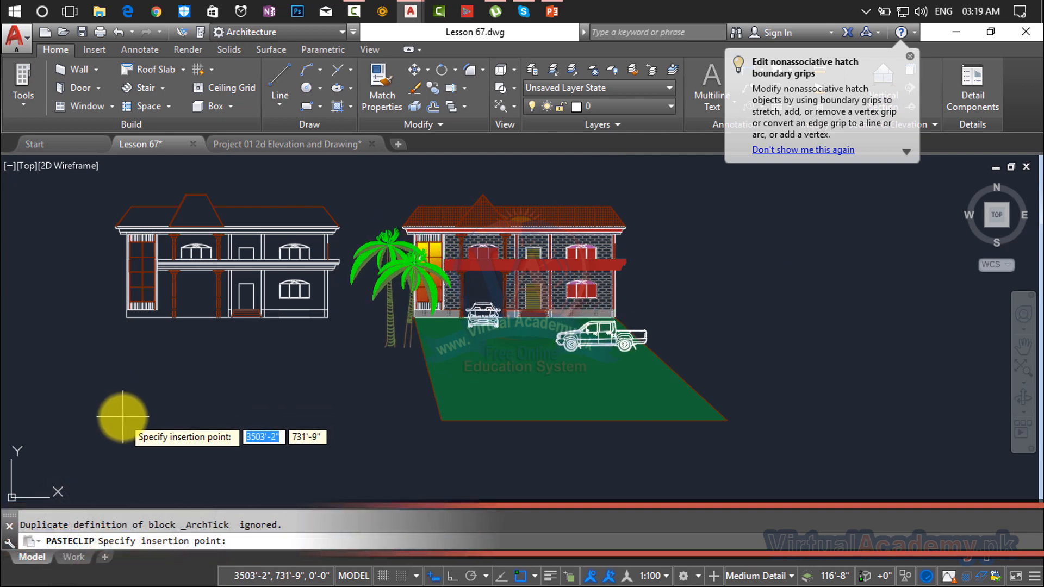
pyautogui.click(123, 413)
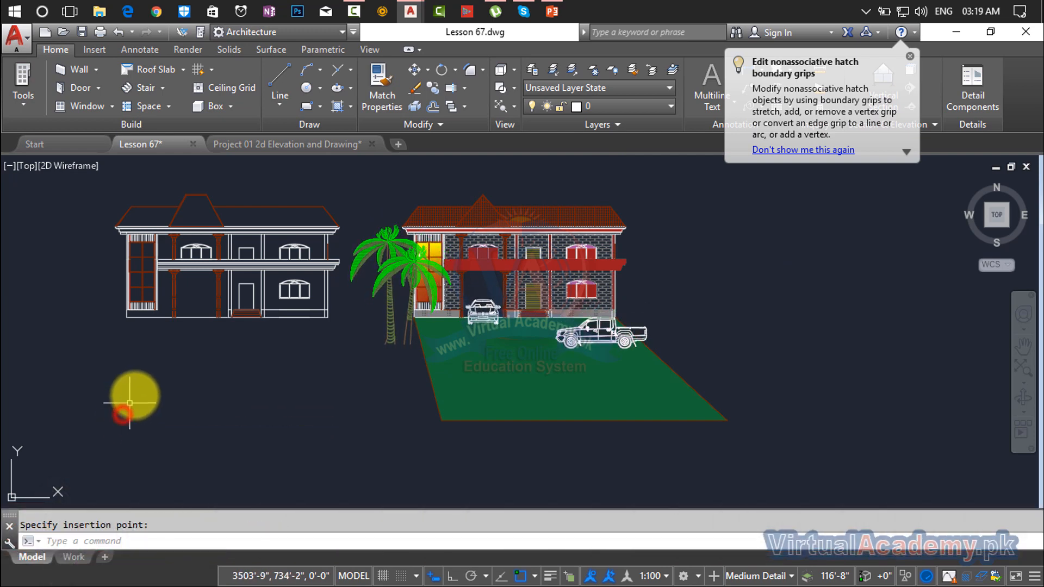
# Inspect the pasted palms and vehicles together with the hatched front elevation and lawn.
pyautogui.scroll(-2, 422, 353)
pyautogui.scroll(4, 412, 322)
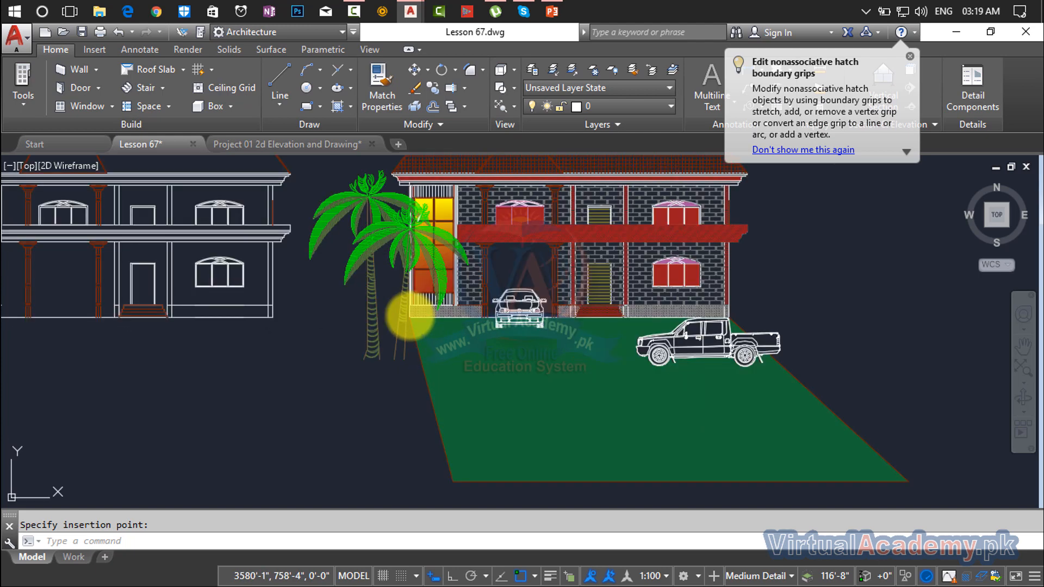
pyautogui.scroll(-2, 410, 315)
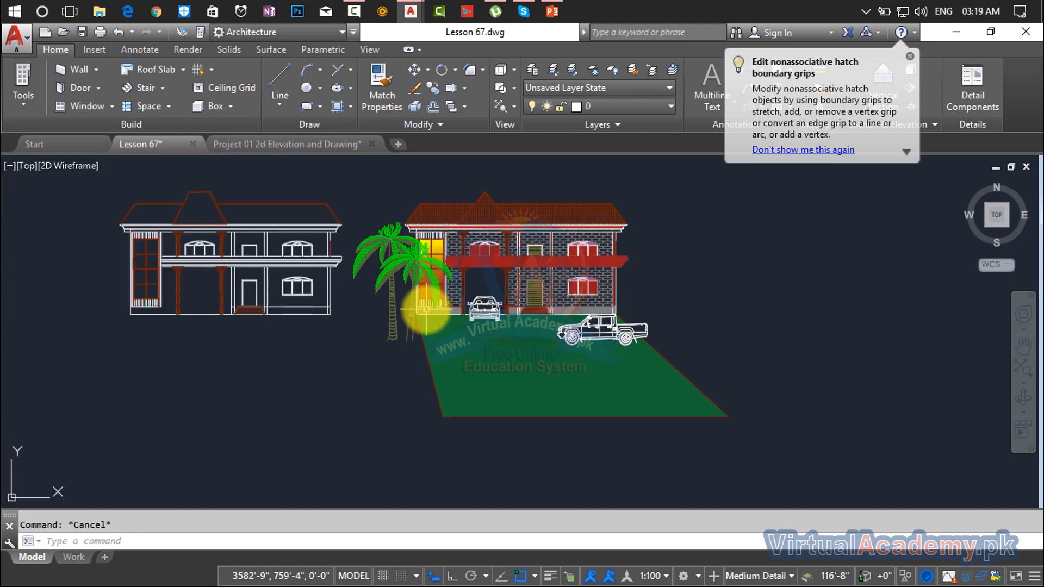
pyautogui.click(413, 275)
pyautogui.click(622, 321)
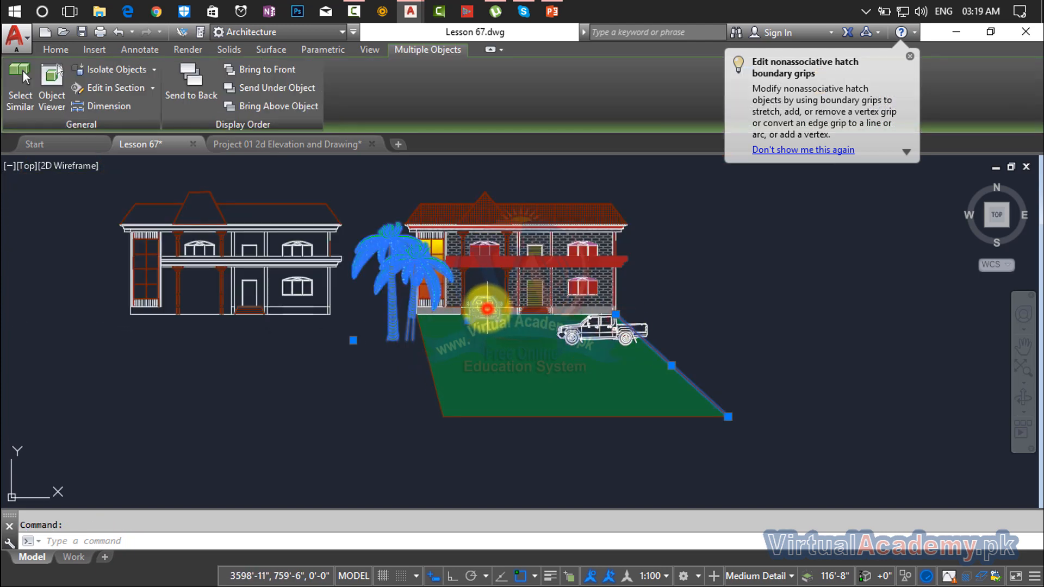
pyautogui.press('Escape')
pyautogui.click(560, 326)
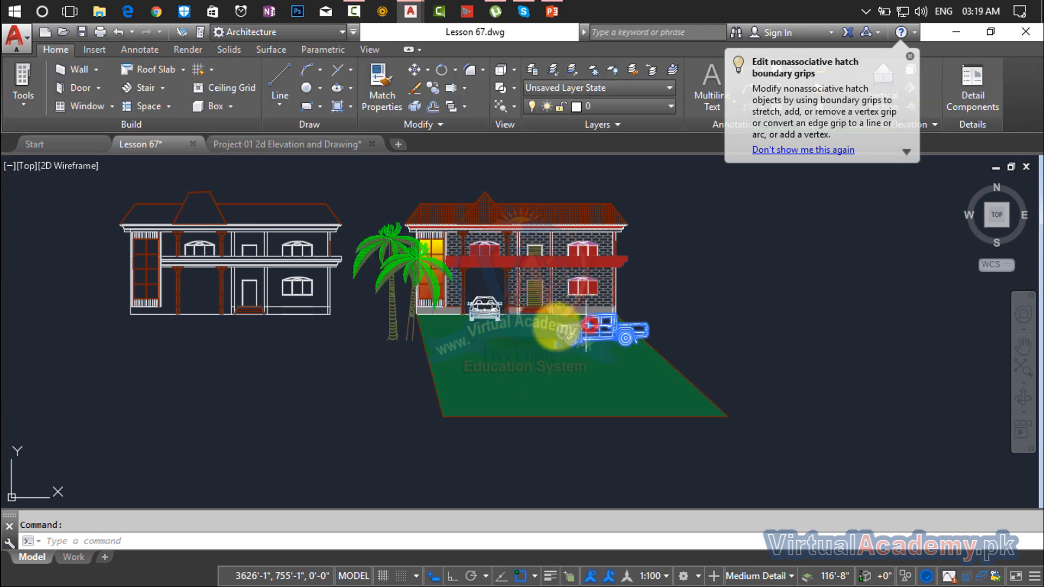
pyautogui.press('Escape')
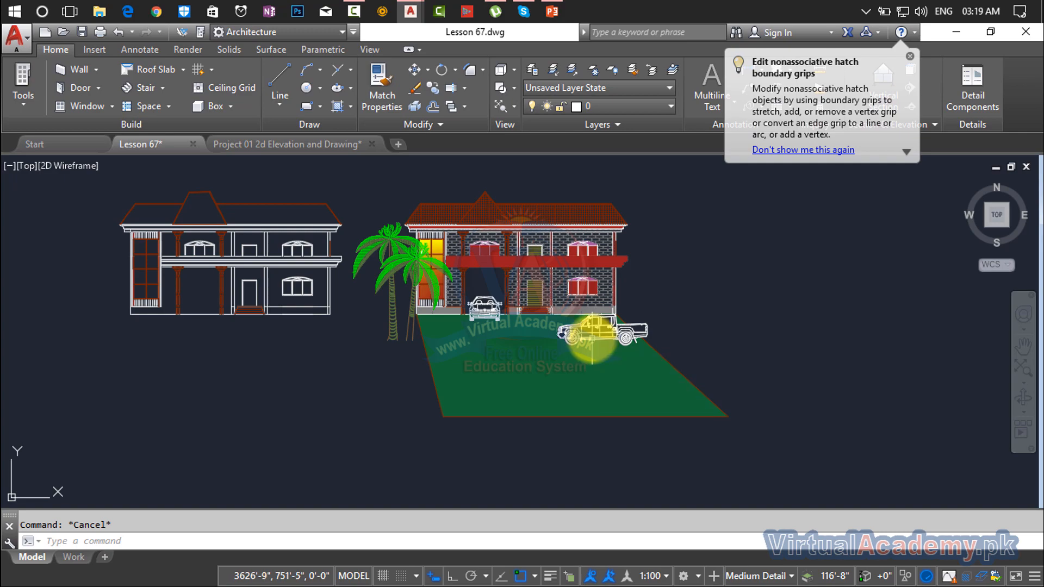
pyautogui.scroll(-2, 590, 342)
pyautogui.moveTo(590, 343)
pyautogui.mouseDown(button='middle')
pyautogui.moveTo(499, 320)
pyautogui.moveTo(601, 303)
pyautogui.mouseUp(button='middle')
pyautogui.scroll(5, 500, 306)
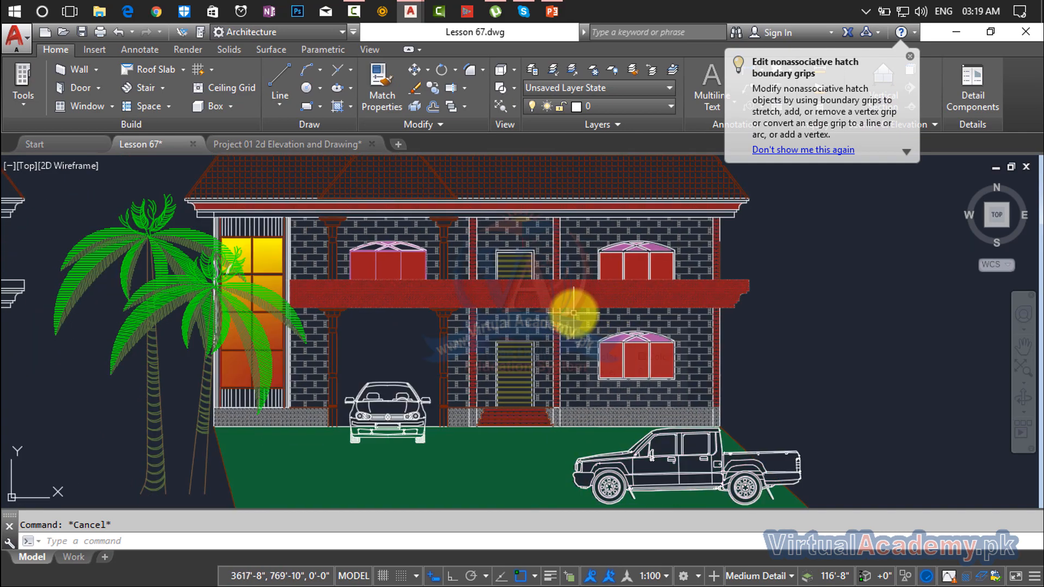
pyautogui.scroll(-2, 574, 312)
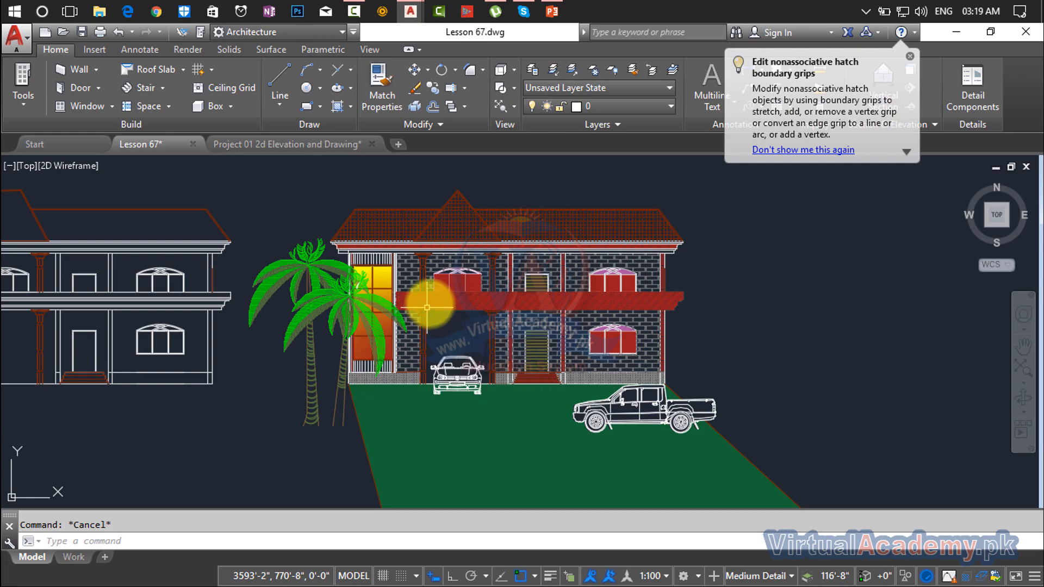
# Review the hatched front elevation up close, its roof variants and the floor plan they are based on.
pyautogui.scroll(6, 435, 298)
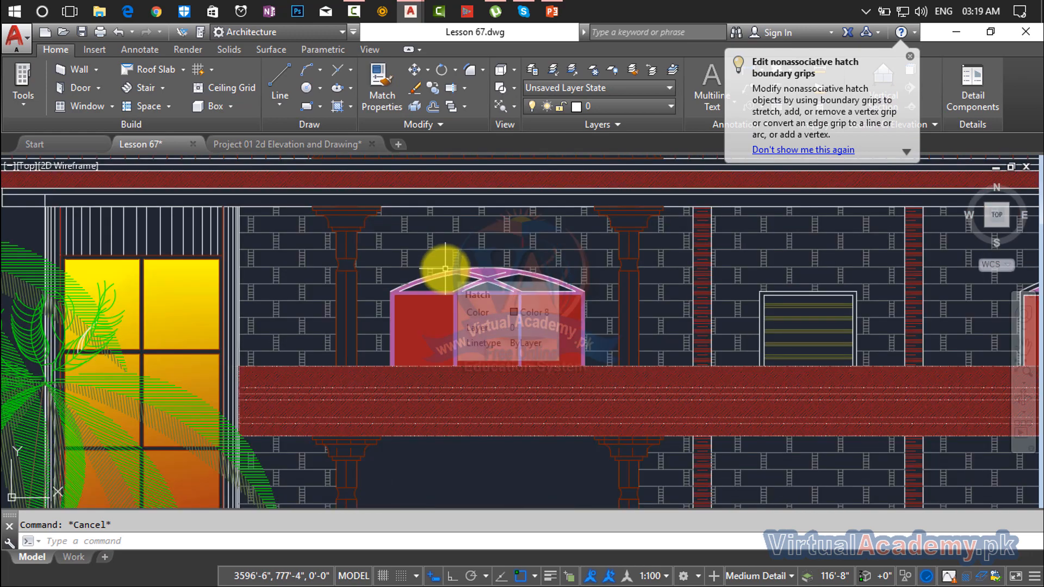
pyautogui.scroll(4, 445, 270)
pyautogui.scroll(-8, 447, 296)
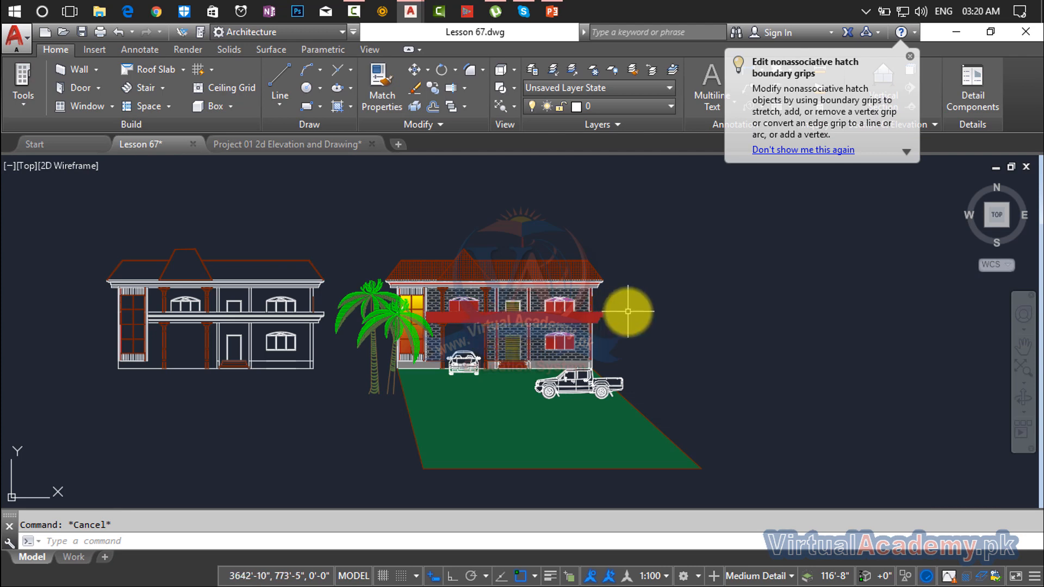
pyautogui.scroll(-3, 707, 314)
pyautogui.scroll(8, 384, 293)
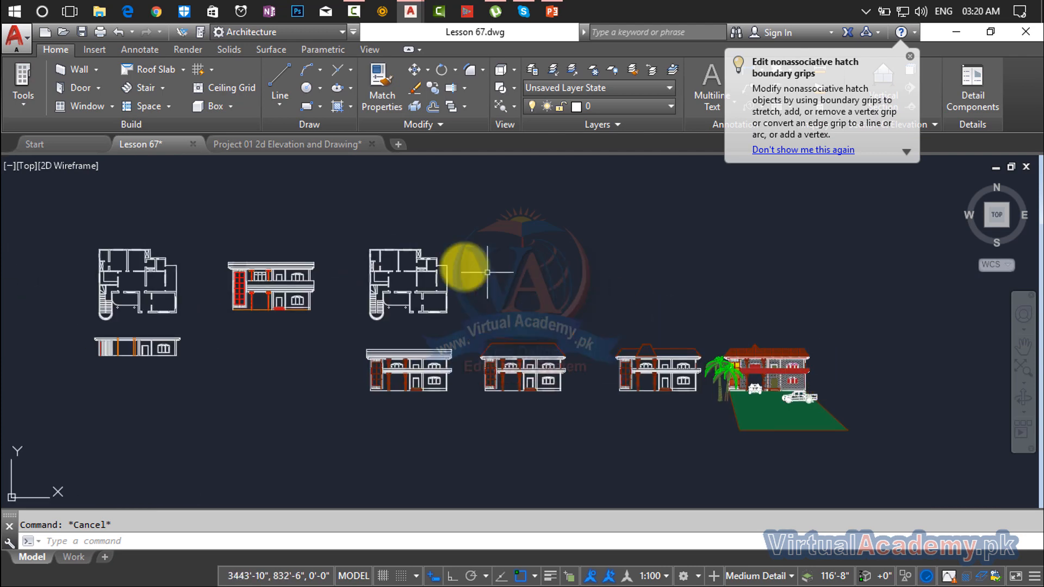
pyautogui.scroll(-5, 386, 294)
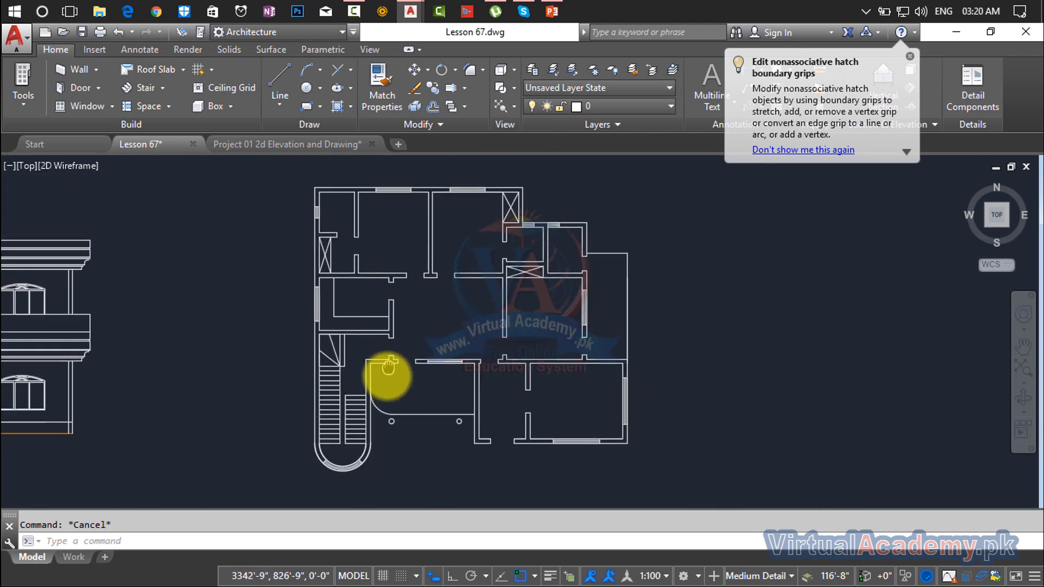
pyautogui.scroll(-5, 361, 338)
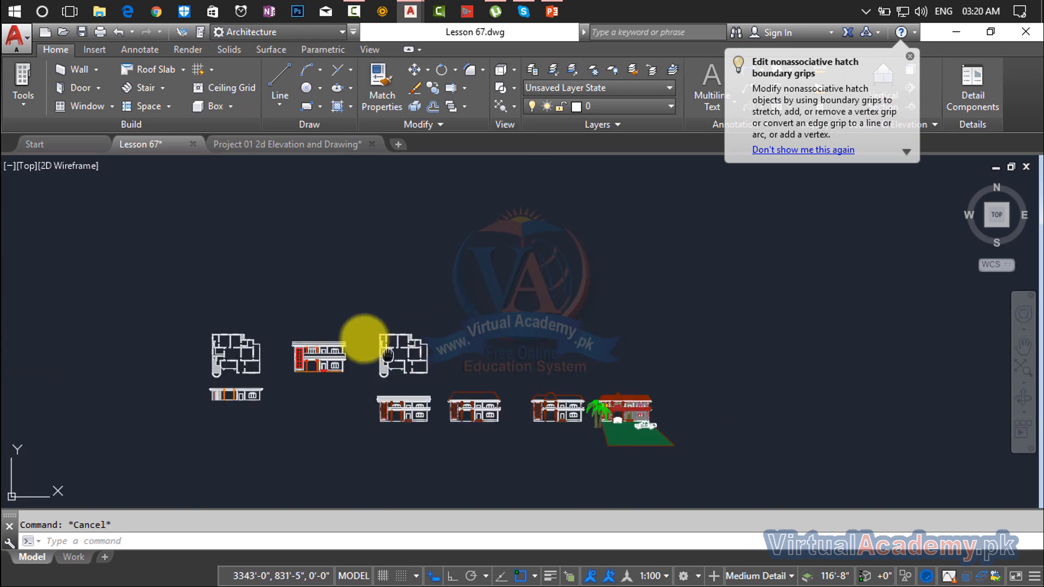
pyautogui.scroll(8, 481, 344)
pyautogui.scroll(2, 732, 218)
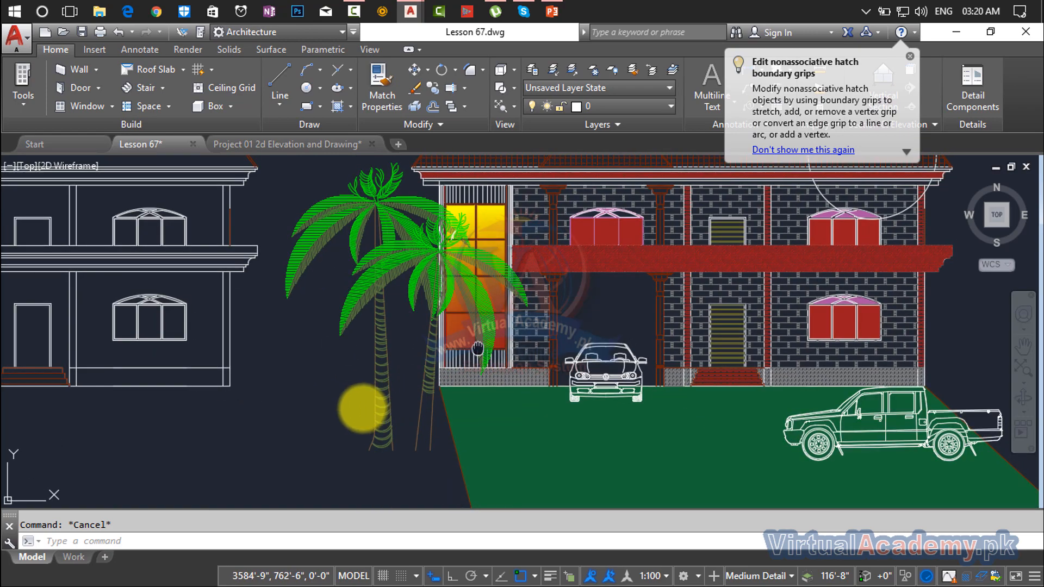